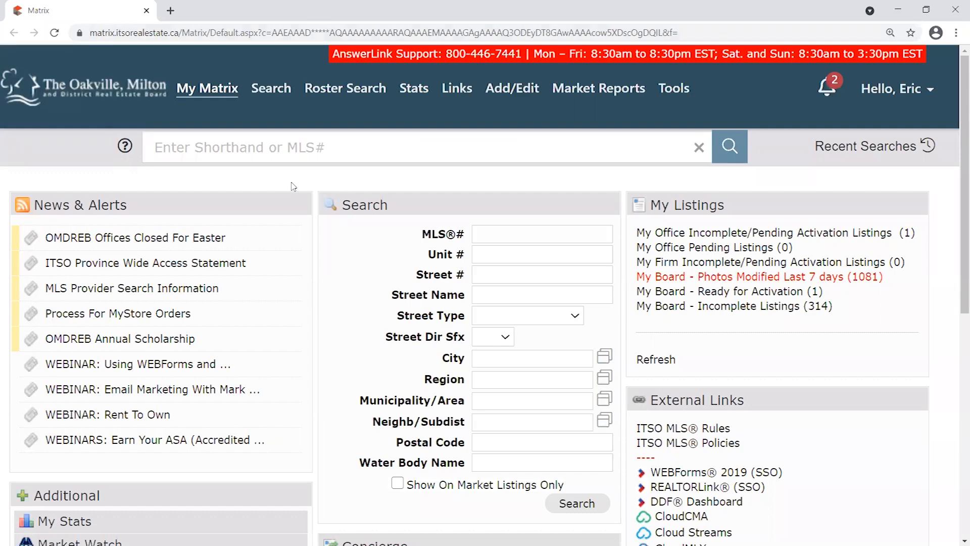
# Move the Search panel to the right column of the My Matrix dashboard.
pyautogui.moveTo(957, 146)
pyautogui.mouseDown()
pyautogui.moveTo(956, 363)
pyautogui.moveTo(956, 139)
pyautogui.mouseUp()
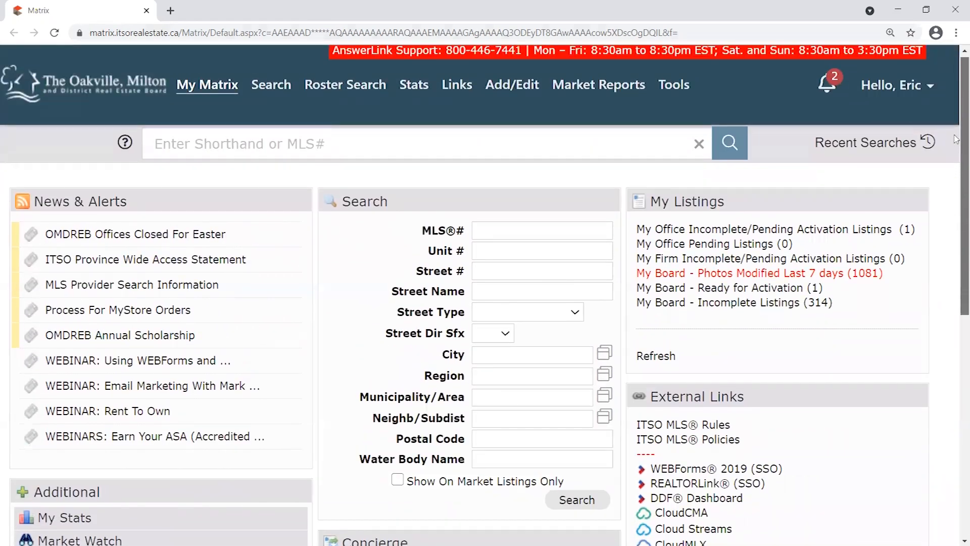
pyautogui.moveTo(485, 205); pyautogui.dragTo(856, 189)
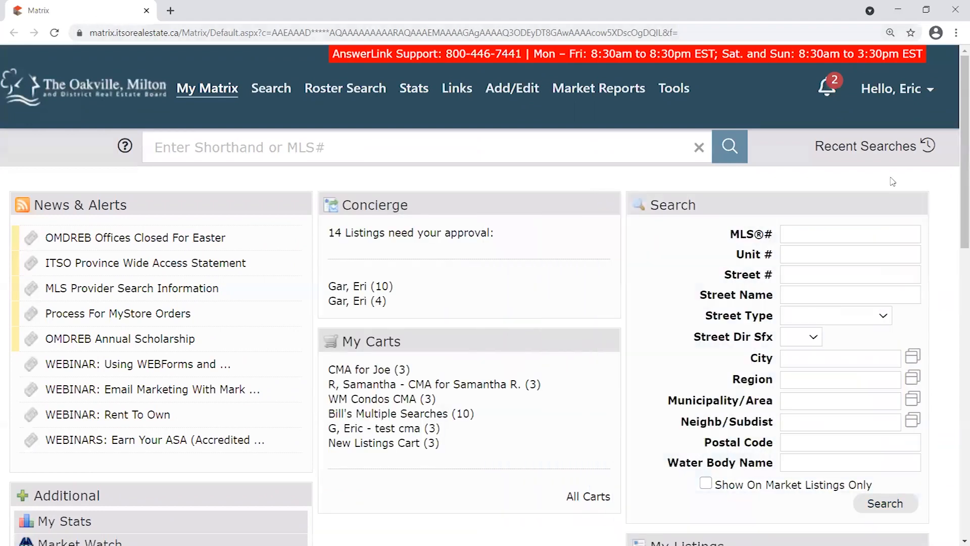
pyautogui.scroll(-2, 856, 189)
pyautogui.moveTo(859, 115); pyautogui.dragTo(292, 104)
pyautogui.moveTo(960, 170); pyautogui.dragTo(954, 191)
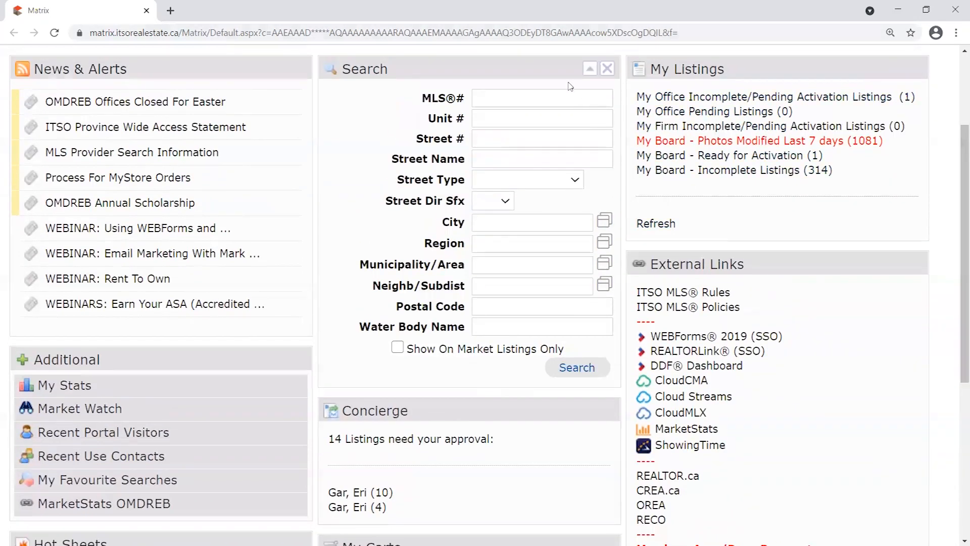
# Remove the Search panel, restore it above Concierge, and bring up the Search menu's property types.
pyautogui.click(608, 69)
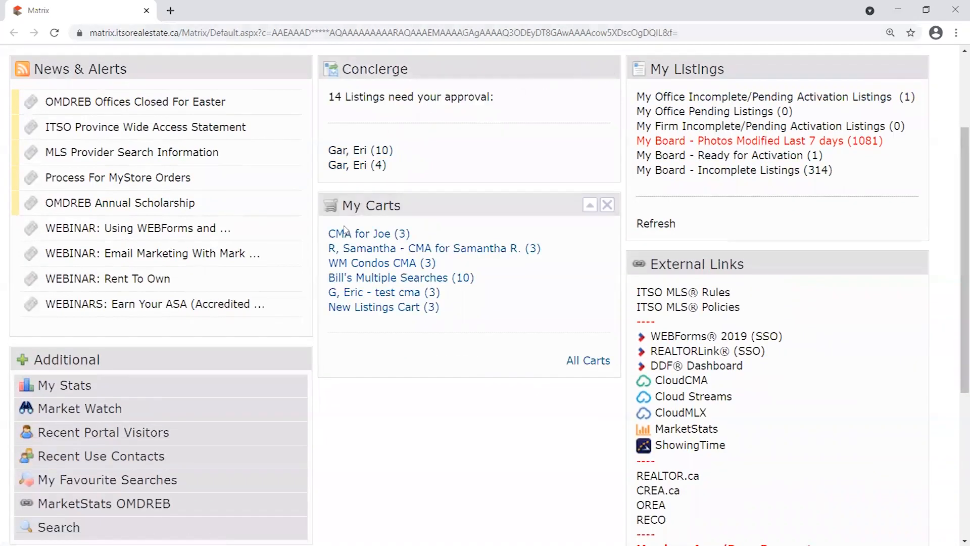
pyautogui.moveTo(193, 364); pyautogui.dragTo(194, 360)
pyautogui.moveTo(81, 520); pyautogui.dragTo(410, 153)
pyautogui.scroll(2, 410, 166)
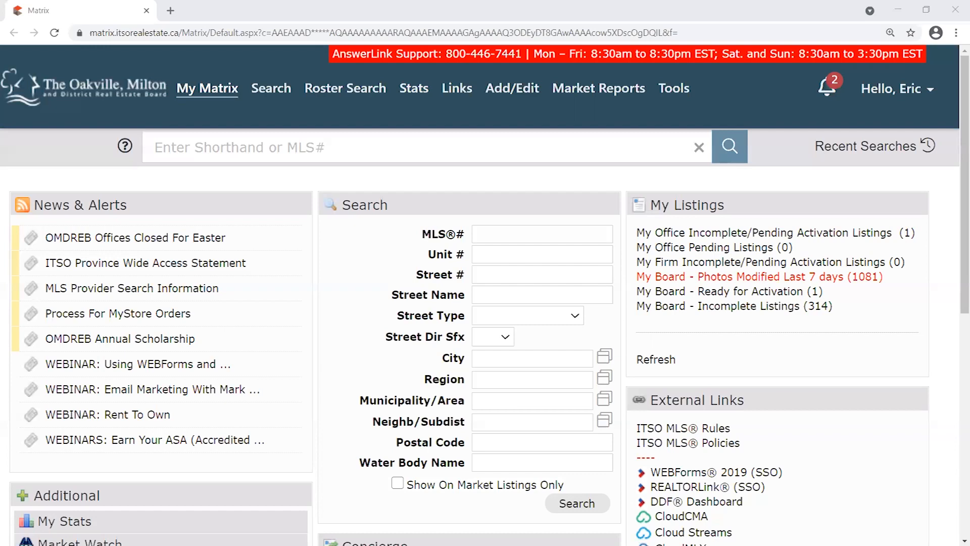
pyautogui.moveTo(518, 92)
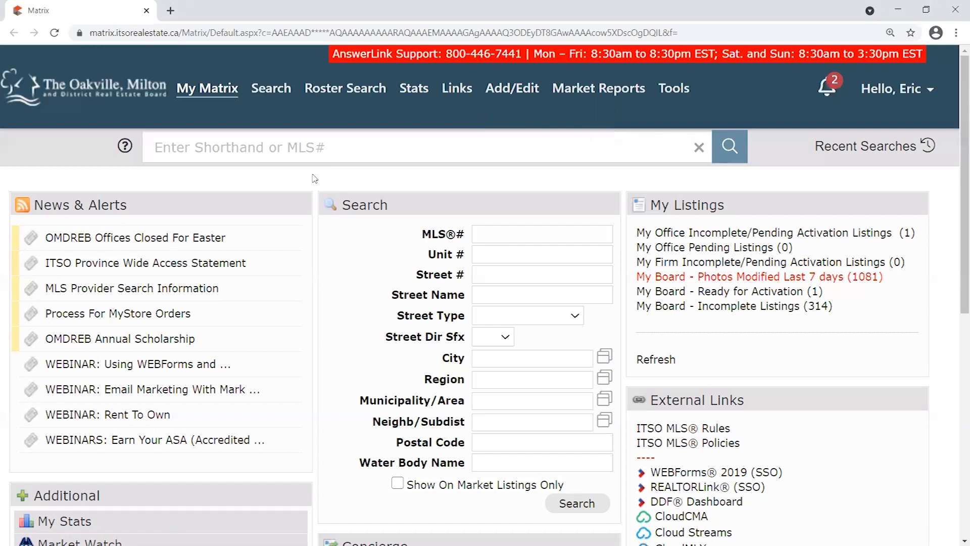
pyautogui.moveTo(290, 94)
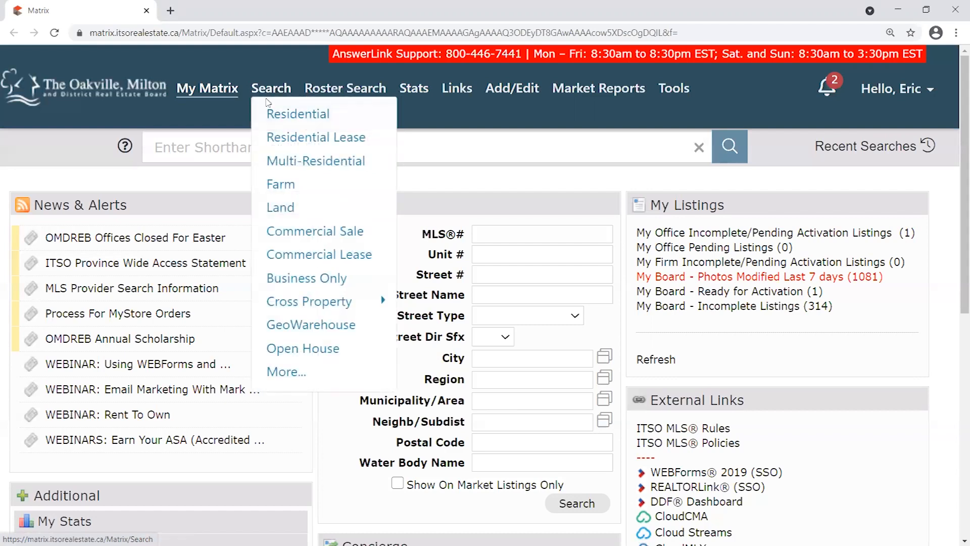
# Open the Residential criteria form and review it, noting the 5000+ match count.
pyautogui.click(296, 116)
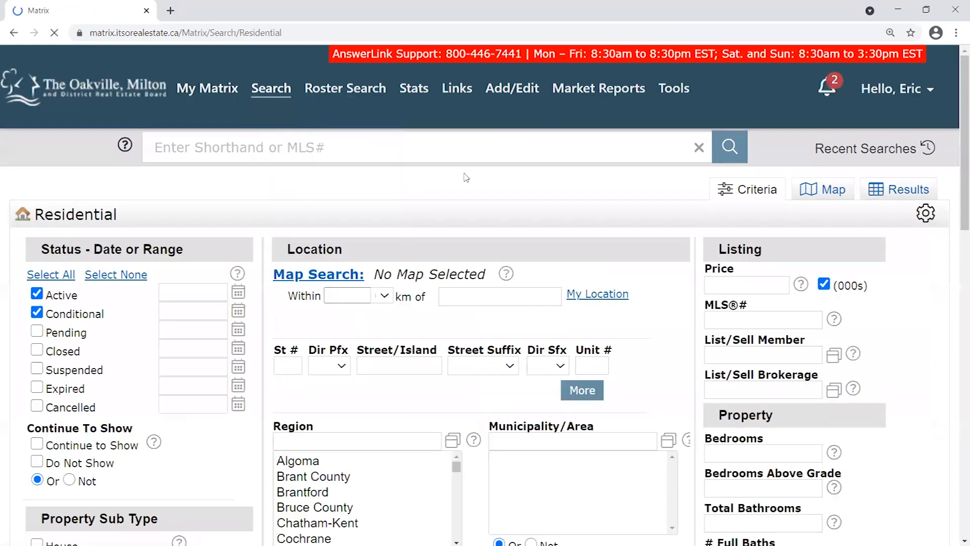
pyautogui.moveTo(956, 117)
pyautogui.mouseDown()
pyautogui.moveTo(956, 371)
pyautogui.moveTo(957, 101)
pyautogui.mouseUp()
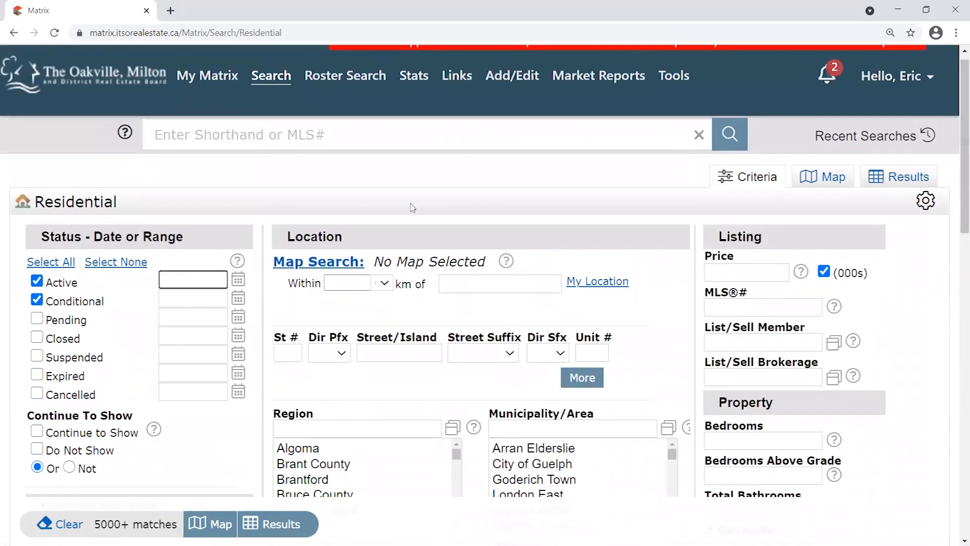
pyautogui.scroll(-5, 903, 239)
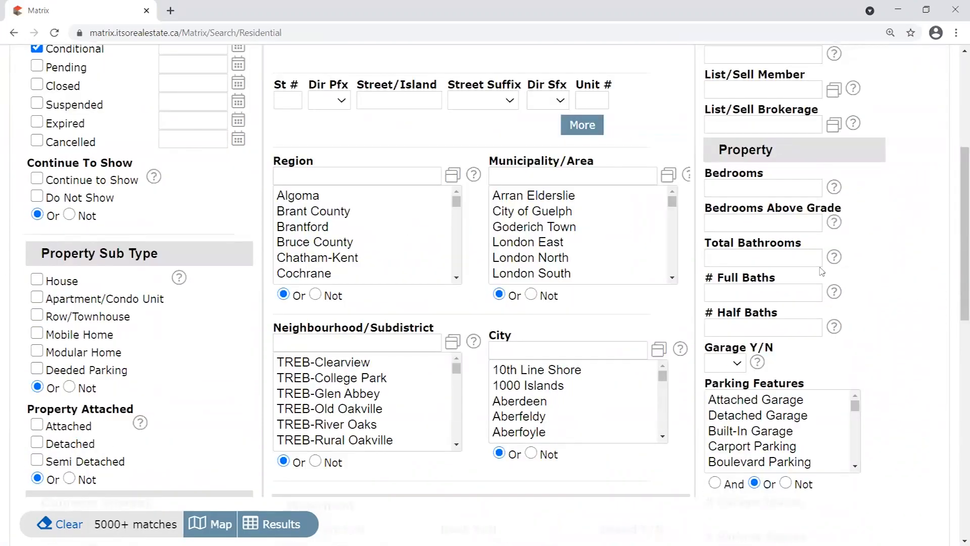
pyautogui.scroll(-6, 709, 358)
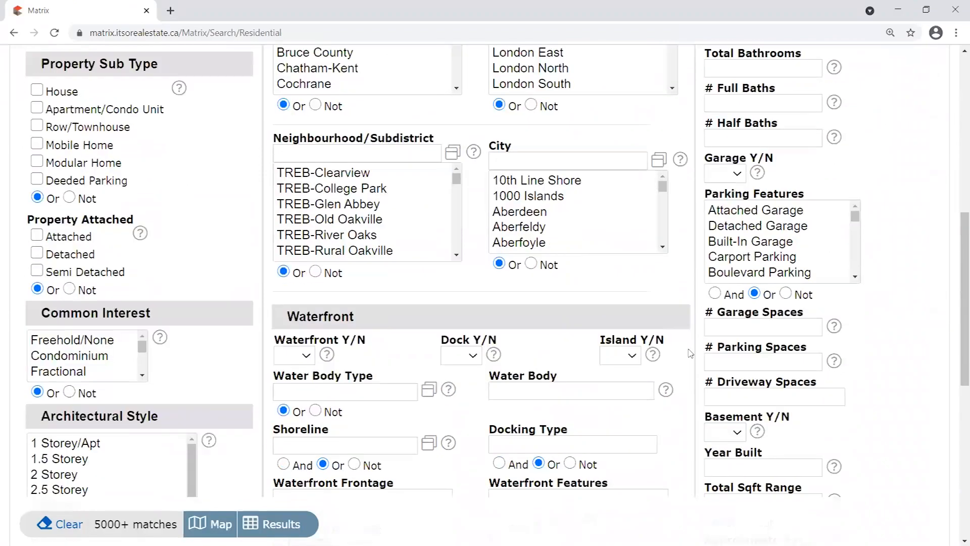
pyautogui.scroll(-5, 703, 356)
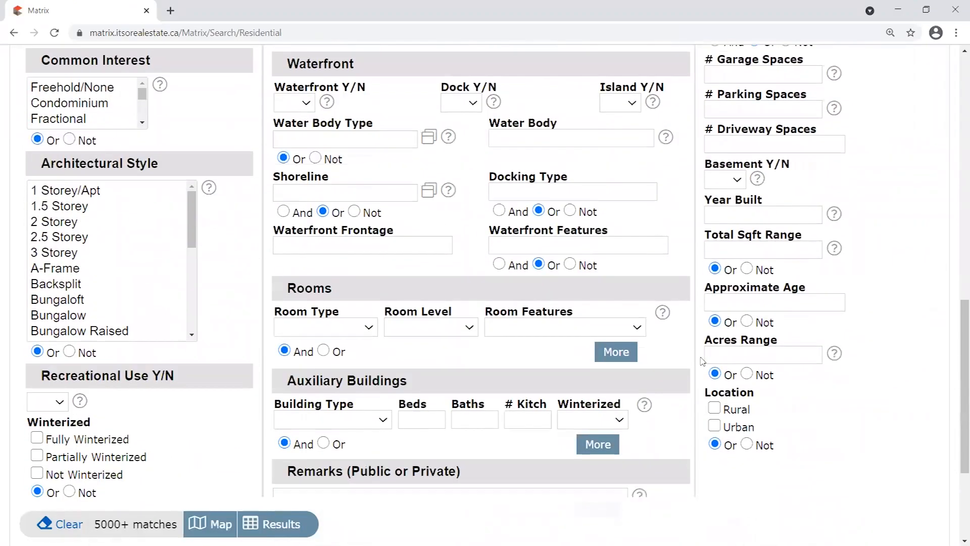
pyautogui.scroll(5, 701, 363)
pyautogui.scroll(11, 701, 364)
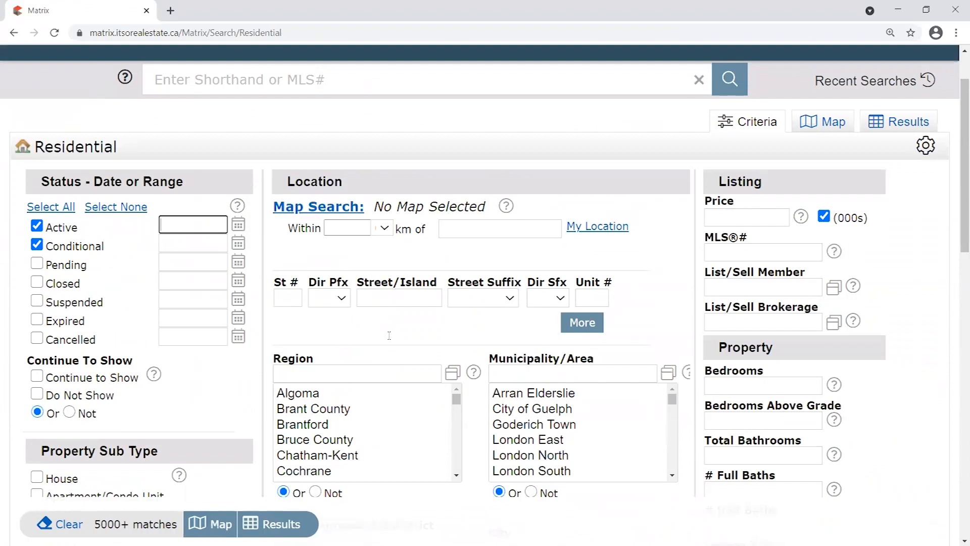
pyautogui.moveTo(177, 524); pyautogui.dragTo(94, 524)
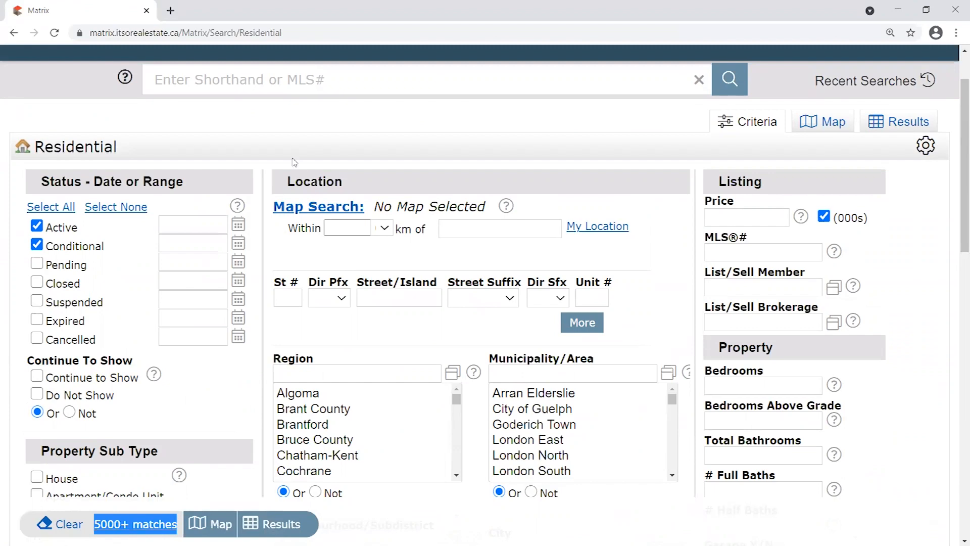
pyautogui.click(262, 180)
pyautogui.scroll(2, 263, 180)
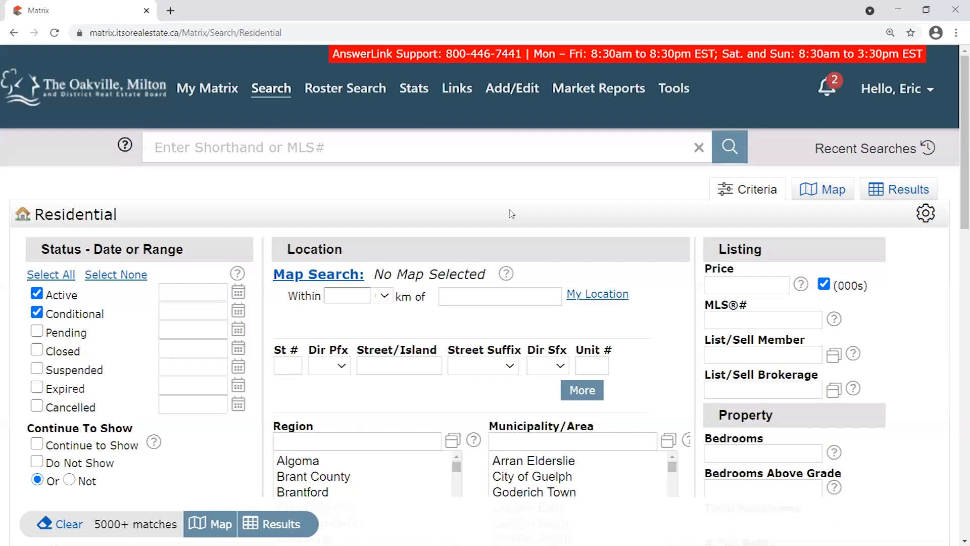
# Uncheck Conditional under Status so only Active listings are searched.
pyautogui.scroll(-7, 111, 129)
pyautogui.moveTo(90, 168); pyautogui.dragTo(41, 167)
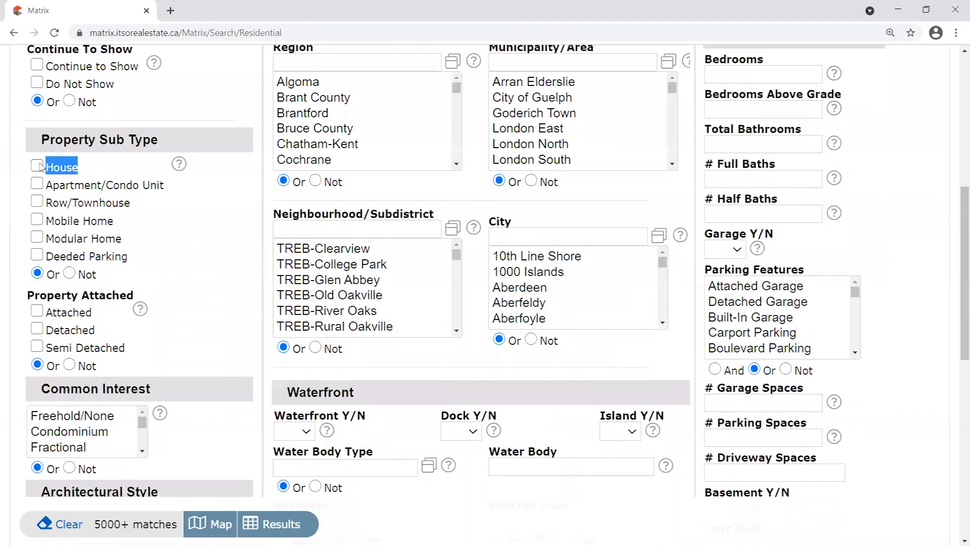
pyautogui.scroll(4, 81, 304)
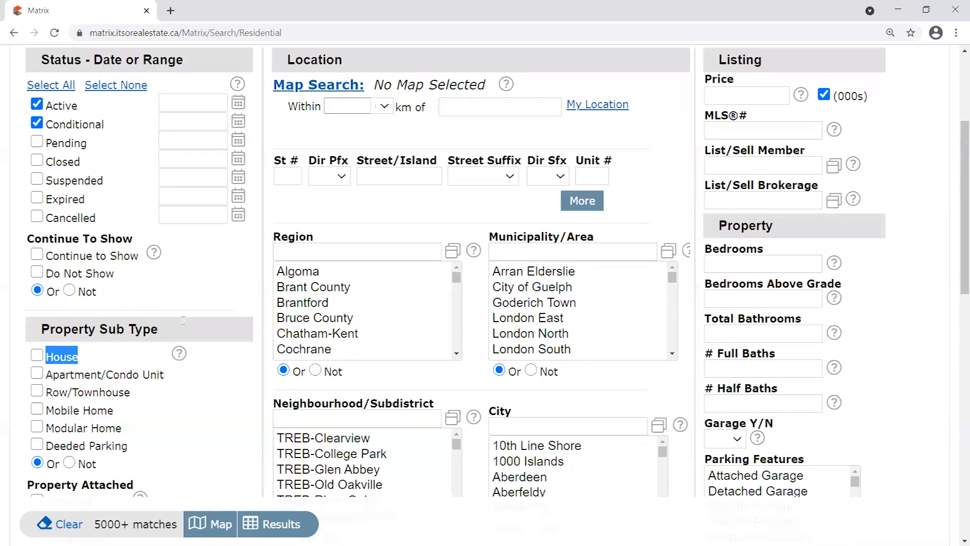
pyautogui.scroll(2, 444, 107)
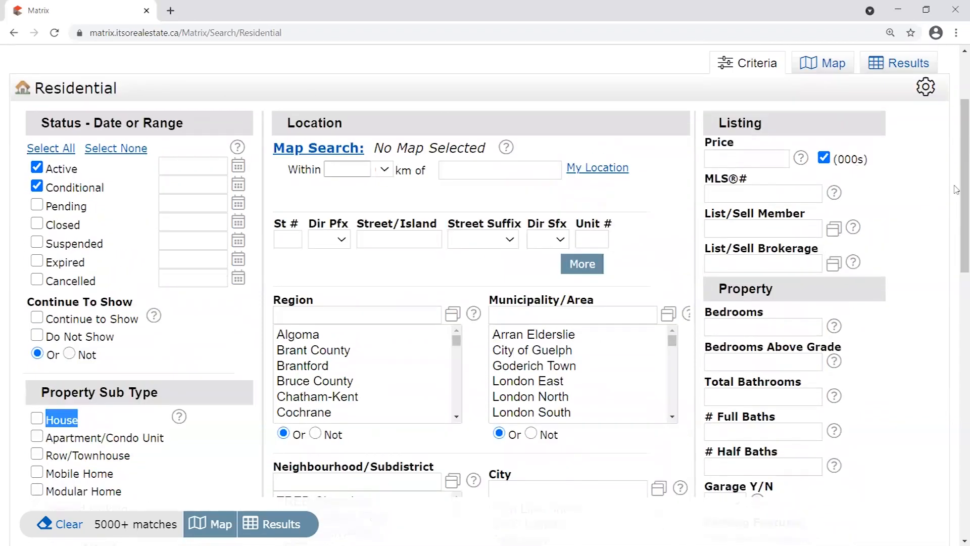
pyautogui.scroll(-1, 956, 190)
pyautogui.scroll(3, 956, 186)
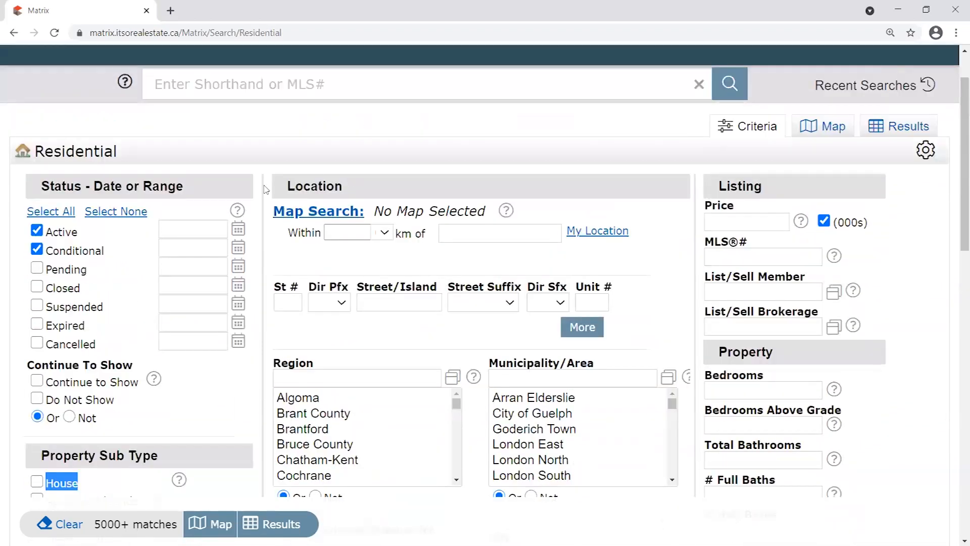
pyautogui.click(52, 247)
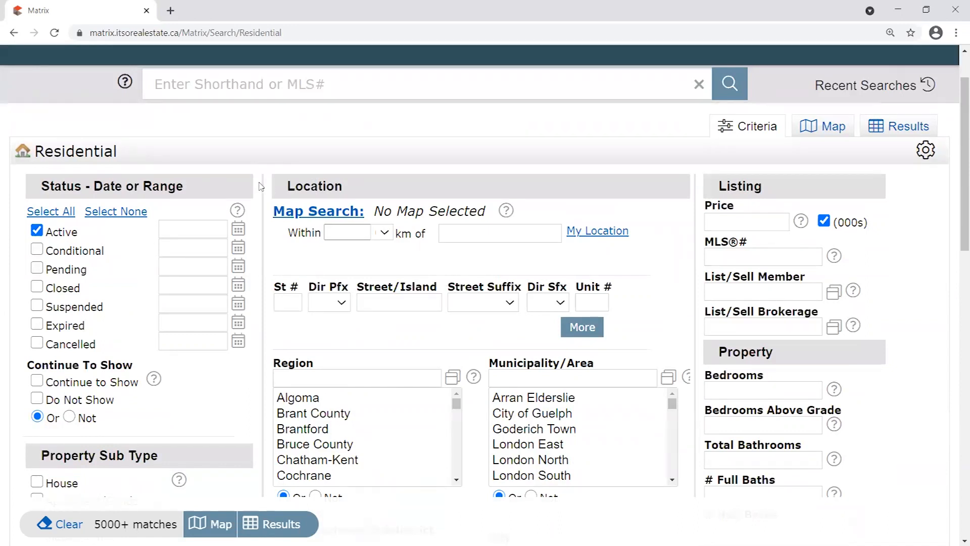
pyautogui.scroll(1, 858, 220)
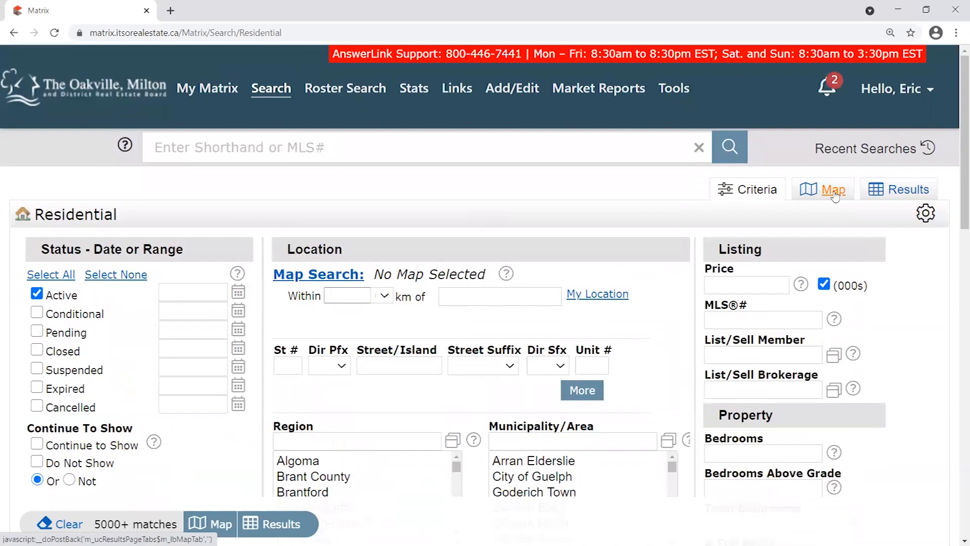
pyautogui.scroll(-5, 455, 303)
# Type 'cen' in the Neighbourhood/Subdistrict filter, clear it, and show results on the map.
pyautogui.click(433, 300)
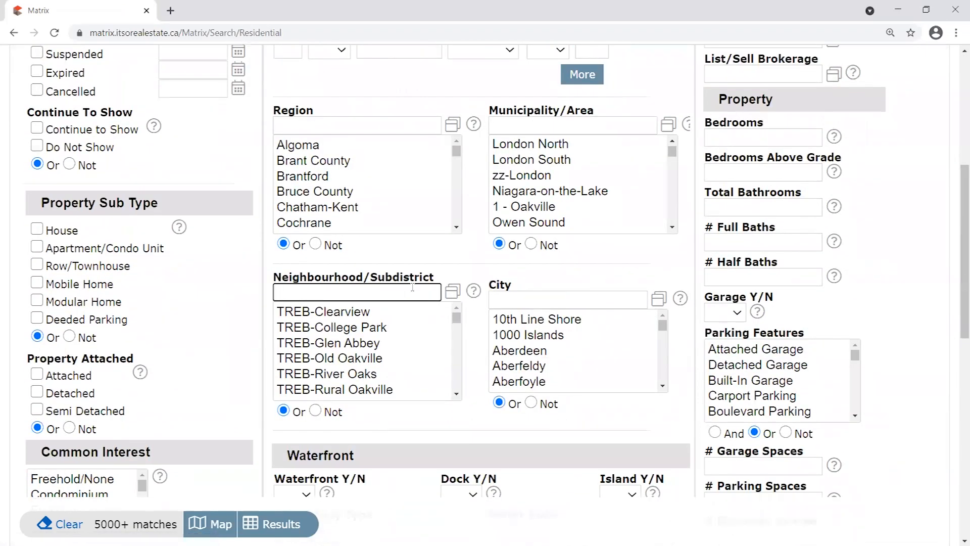
pyautogui.write('cen')
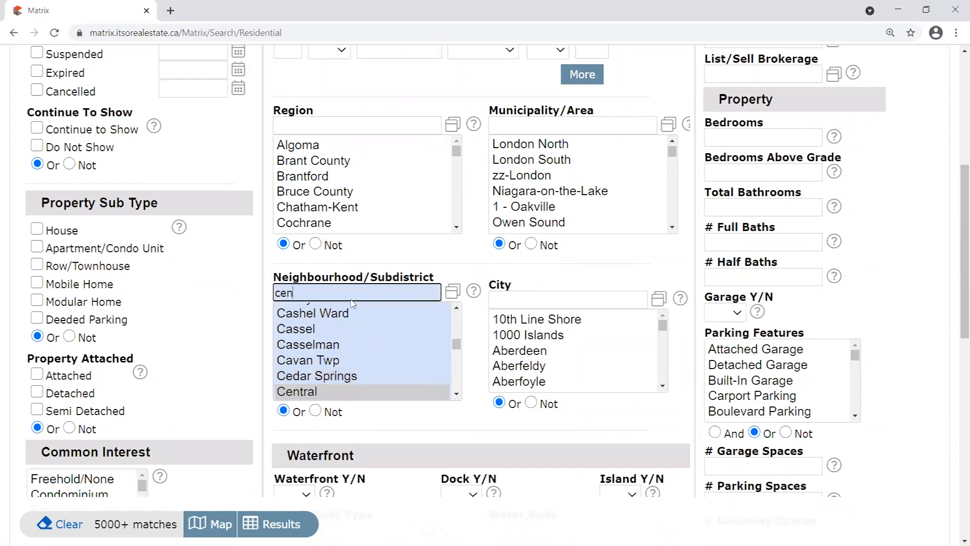
pyautogui.hotkey('ctrl', 'a')
pyautogui.press('BackSpace')
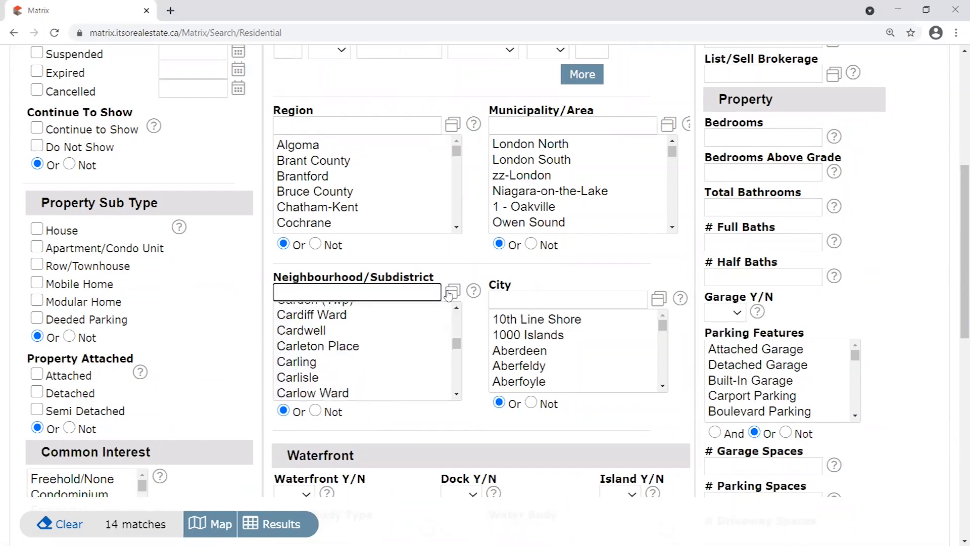
pyautogui.scroll(1, 474, 285)
pyautogui.scroll(5, 474, 285)
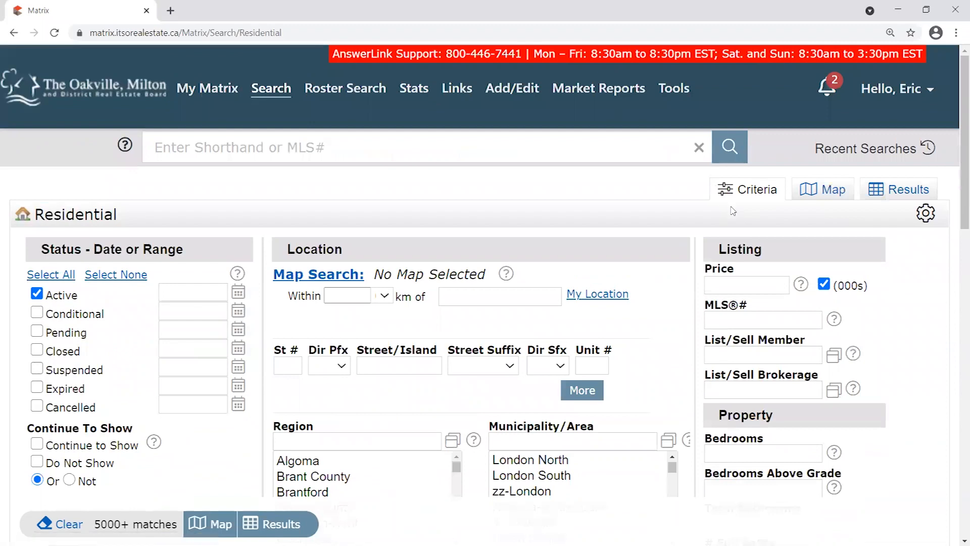
pyautogui.click(839, 196)
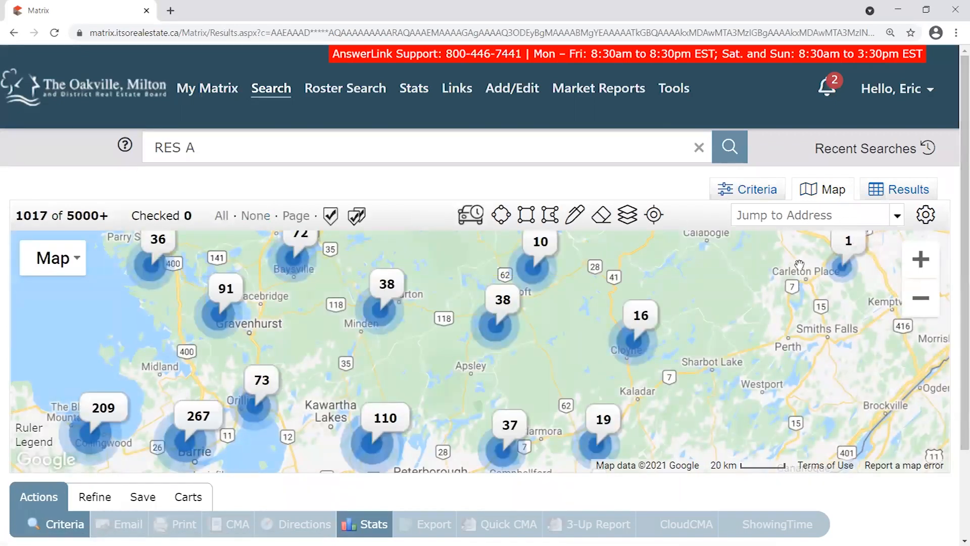
# Pan toward Toronto and Lake Ontario, and draw then delete a trial rectangle.
pyautogui.moveTo(112, 219); pyautogui.dragTo(59, 219)
pyautogui.moveTo(580, 408); pyautogui.dragTo(580, 292)
pyautogui.moveTo(395, 409); pyautogui.dragTo(495, 286)
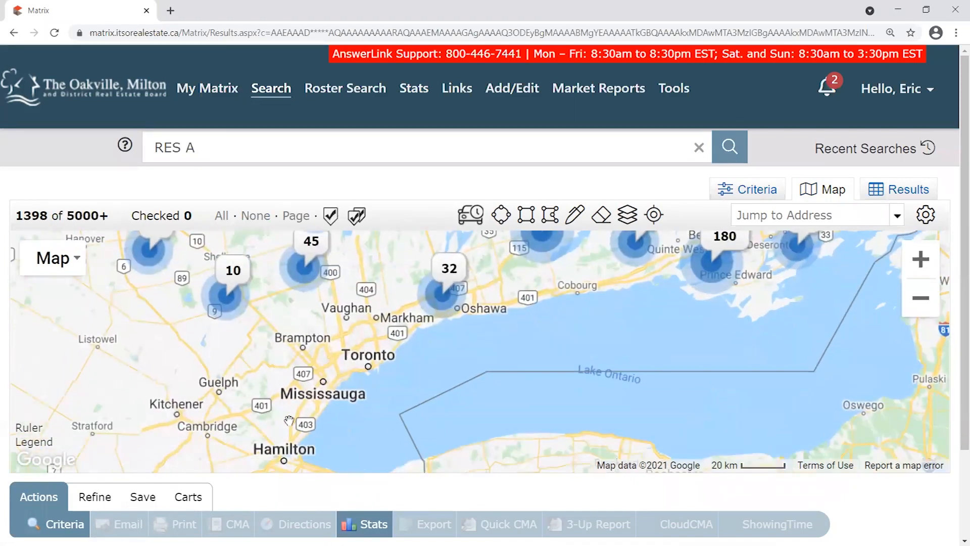
pyautogui.scroll(1, 291, 421)
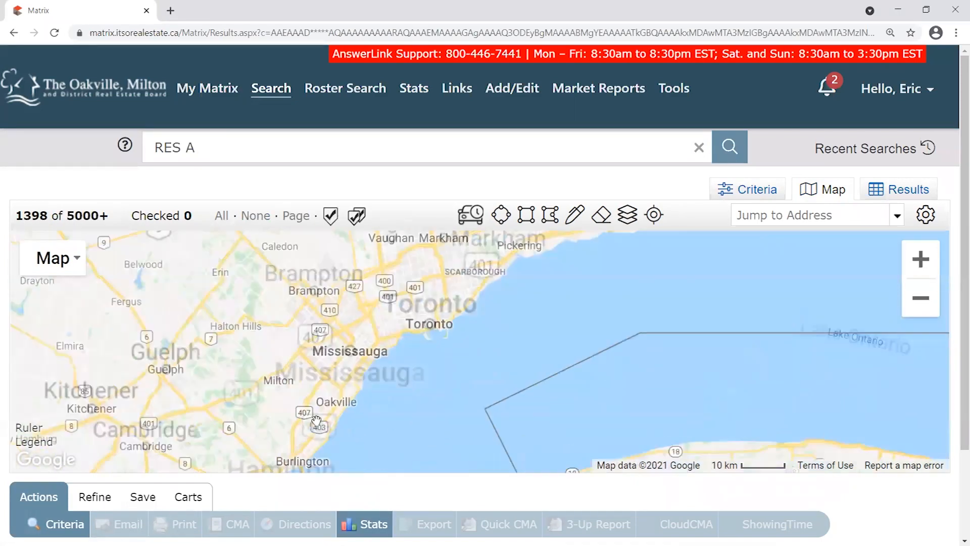
pyautogui.click(526, 214)
pyautogui.moveTo(324, 331)
pyautogui.mouseDown()
pyautogui.moveTo(481, 426)
pyautogui.moveTo(331, 353)
pyautogui.moveTo(271, 470)
pyautogui.moveTo(382, 406)
pyautogui.mouseUp()
pyautogui.click(382, 302)
pyautogui.click(349, 309)
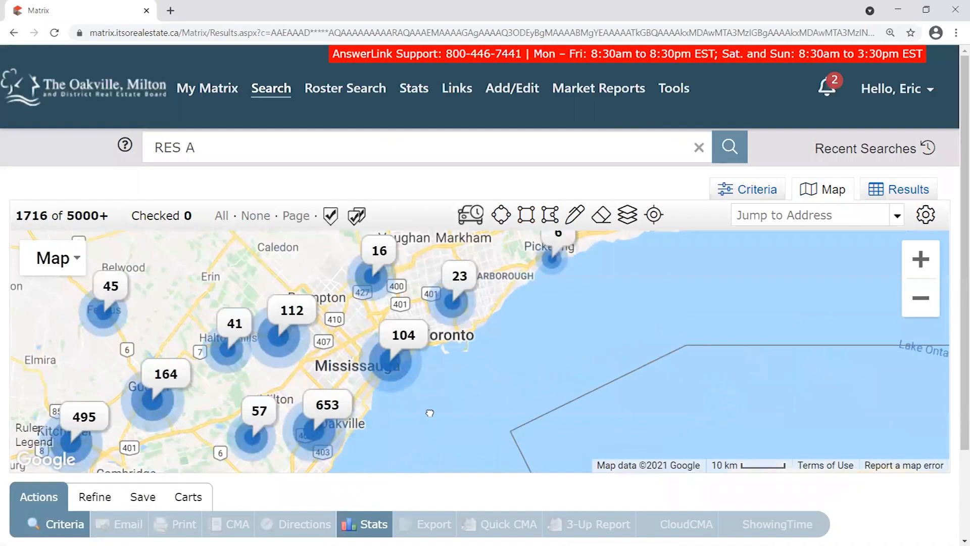
pyautogui.scroll(1, 400, 381)
# Pan and zoom around the Oakville lakeshore until 492 listings are in view.
pyautogui.moveTo(360, 397); pyautogui.dragTo(336, 329)
pyautogui.moveTo(316, 288); pyautogui.dragTo(436, 359)
pyautogui.scroll(1, 324, 312)
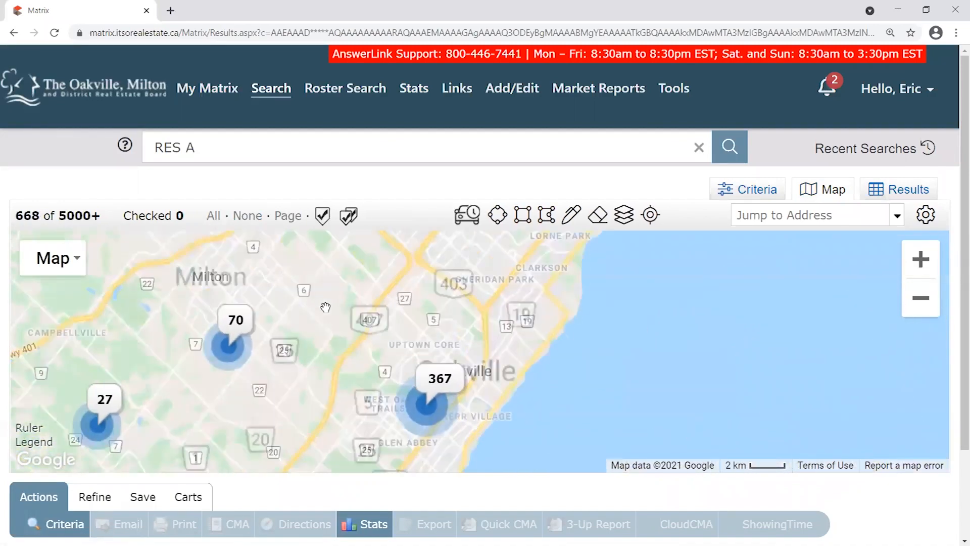
pyautogui.moveTo(524, 401); pyautogui.dragTo(478, 349)
pyautogui.scroll(1, 479, 348)
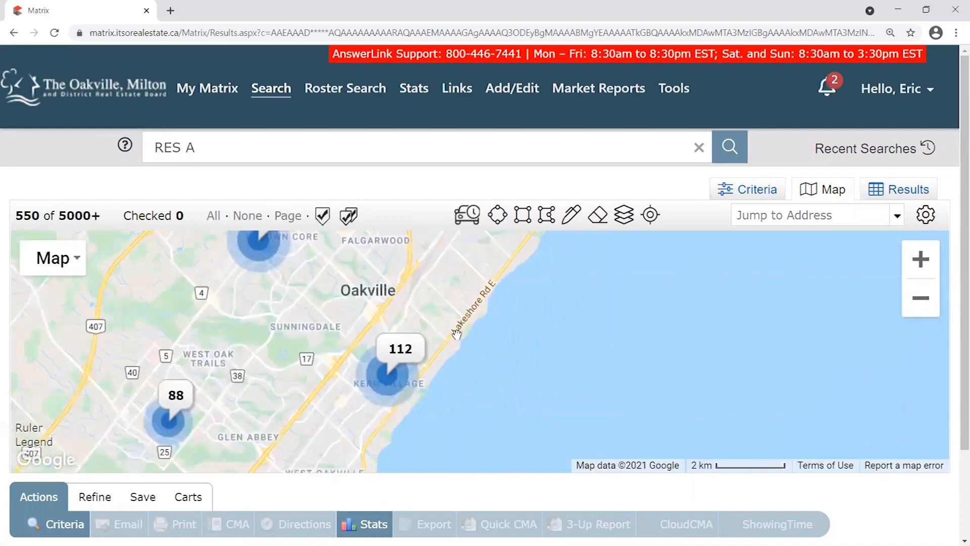
pyautogui.moveTo(442, 379); pyautogui.dragTo(478, 350)
pyautogui.scroll(-1, 646, 353)
pyautogui.moveTo(646, 368); pyautogui.dragTo(511, 357)
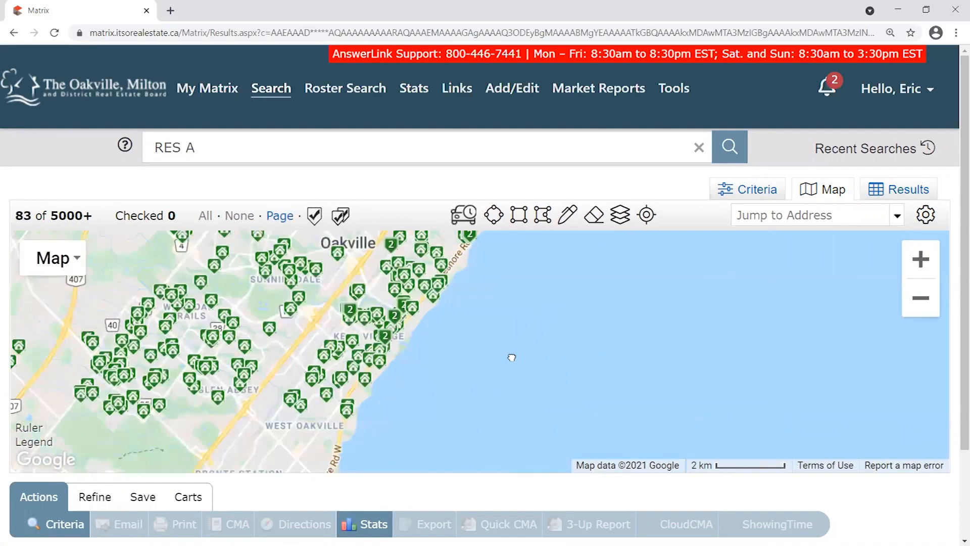
pyautogui.scroll(-1, 483, 287)
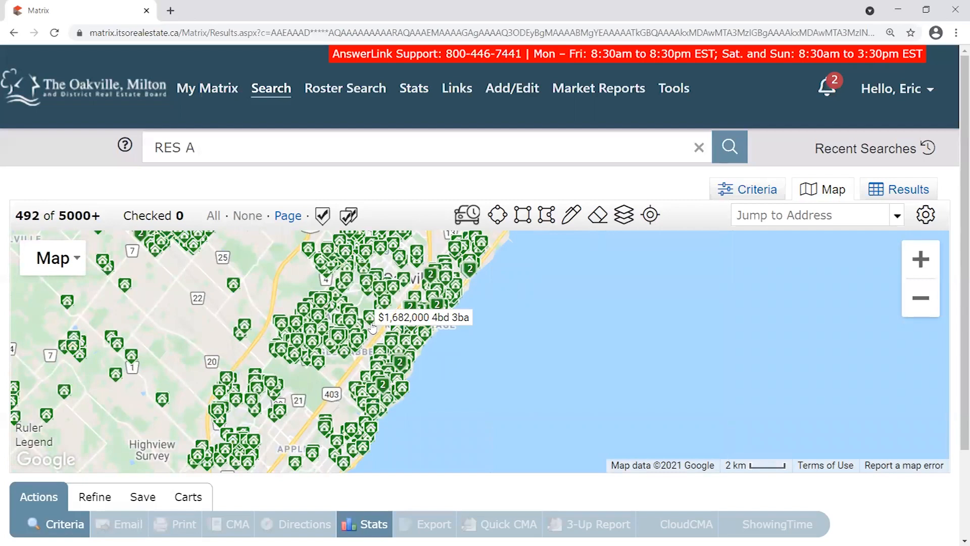
pyautogui.moveTo(534, 325); pyautogui.dragTo(491, 291)
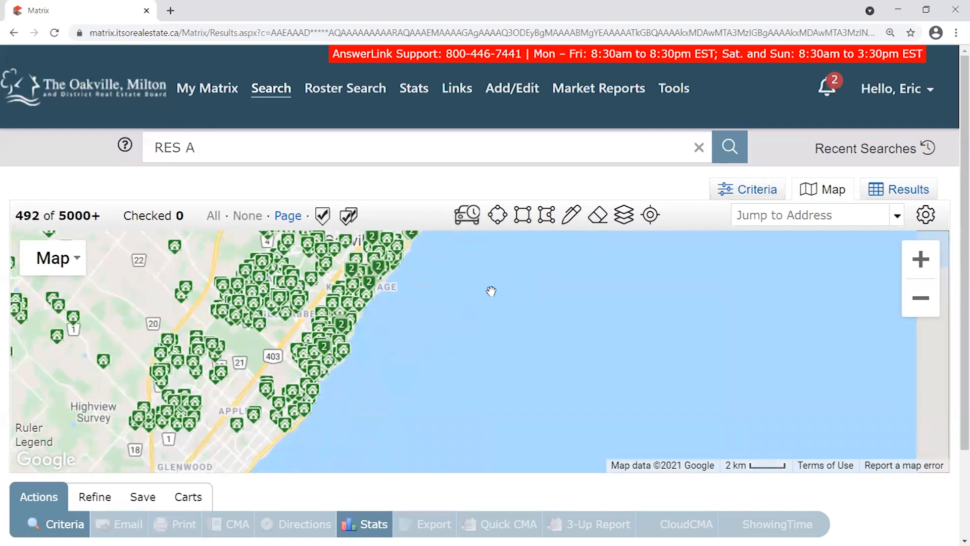
# Draw a rectangular search area over Lake Ontario, leaving 0 of 0 listings.
pyautogui.click(523, 215)
pyautogui.moveTo(499, 297); pyautogui.dragTo(682, 403)
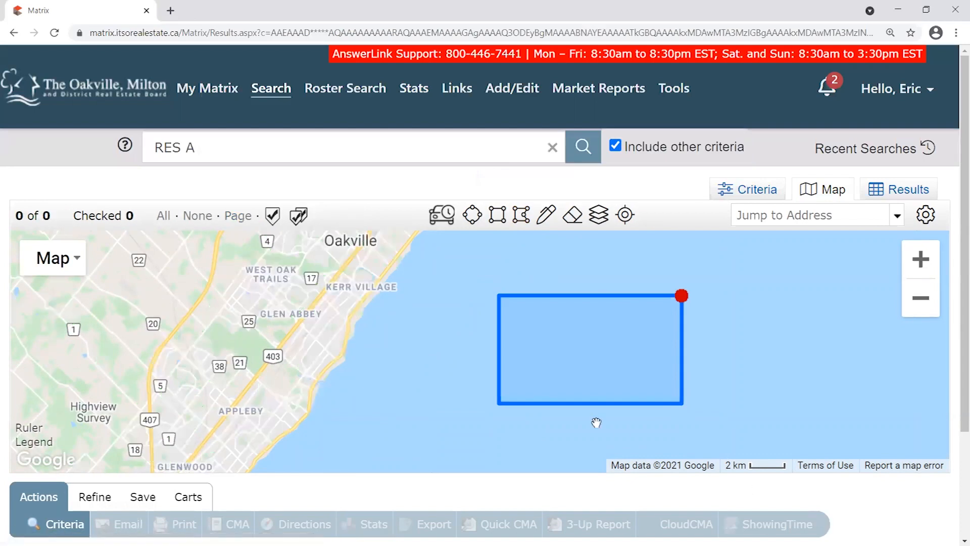
pyautogui.click(681, 295)
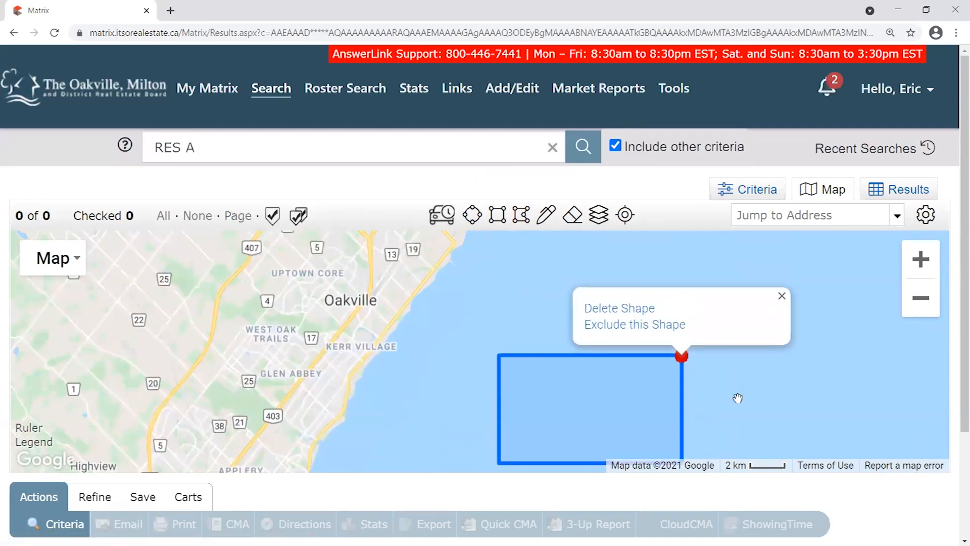
pyautogui.moveTo(51, 218); pyautogui.dragTo(14, 217)
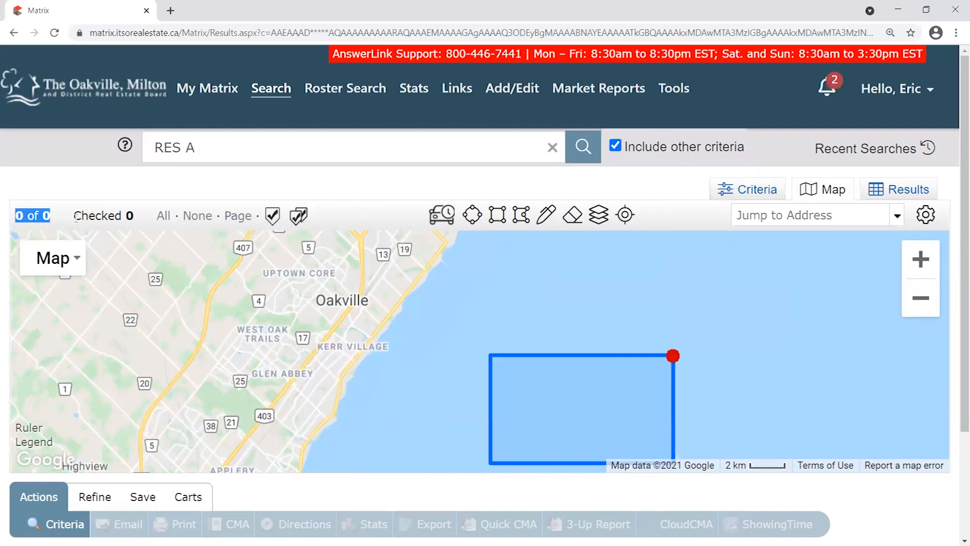
pyautogui.scroll(-3, 252, 322)
pyautogui.moveTo(253, 322); pyautogui.dragTo(359, 277)
pyautogui.scroll(1, 397, 295)
pyautogui.moveTo(302, 352); pyautogui.dragTo(526, 268)
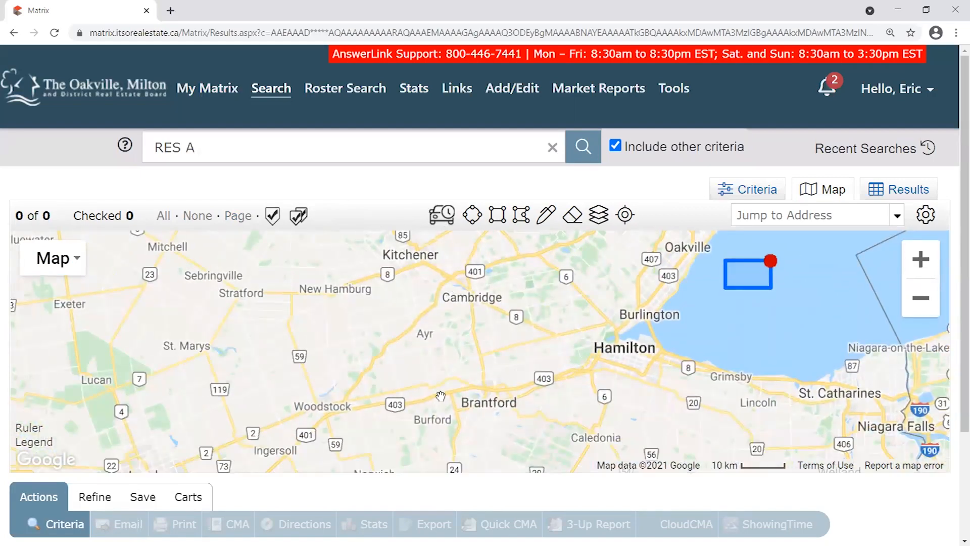
pyautogui.moveTo(606, 305); pyautogui.dragTo(403, 380)
pyautogui.moveTo(52, 220); pyautogui.dragTo(15, 215)
pyautogui.scroll(1, 484, 342)
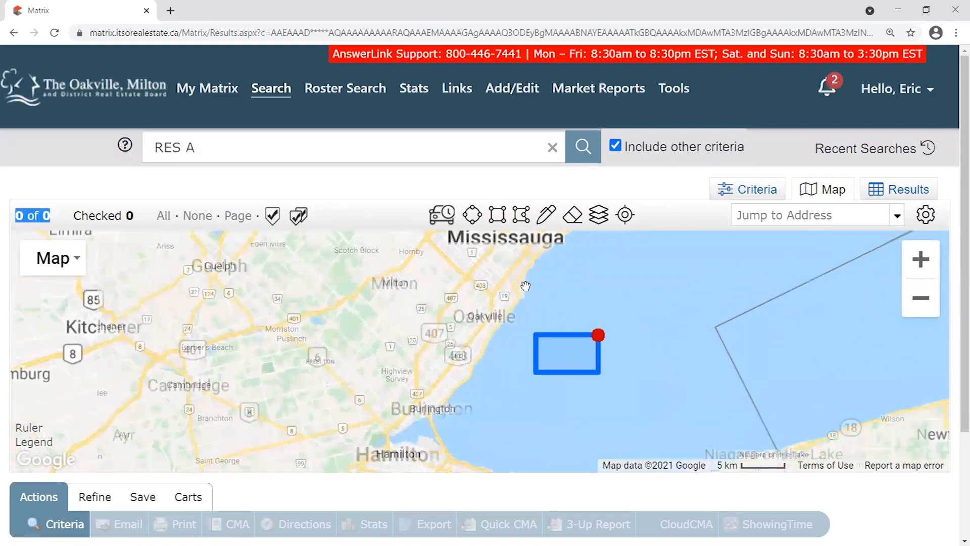
pyautogui.scroll(2, 531, 318)
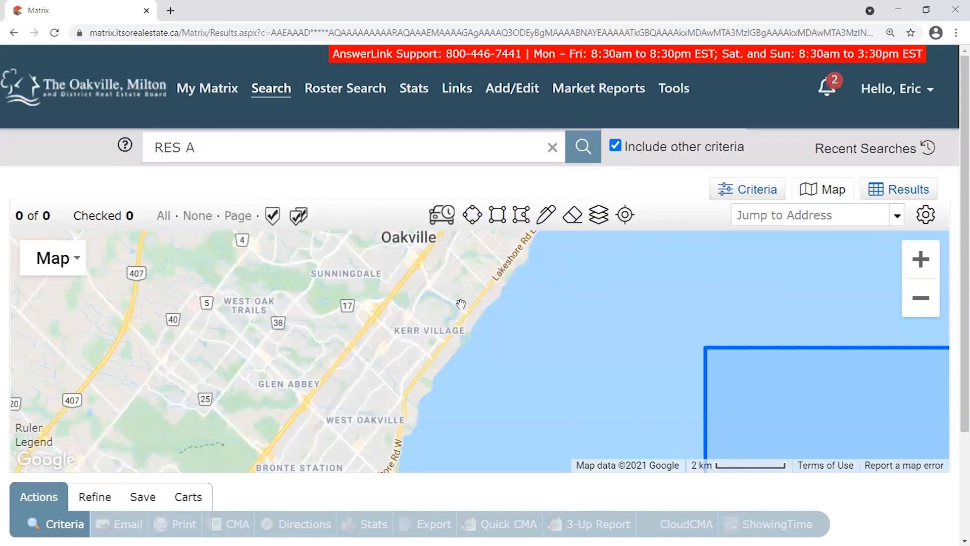
pyautogui.scroll(1, 461, 305)
pyautogui.moveTo(524, 306); pyautogui.dragTo(368, 245)
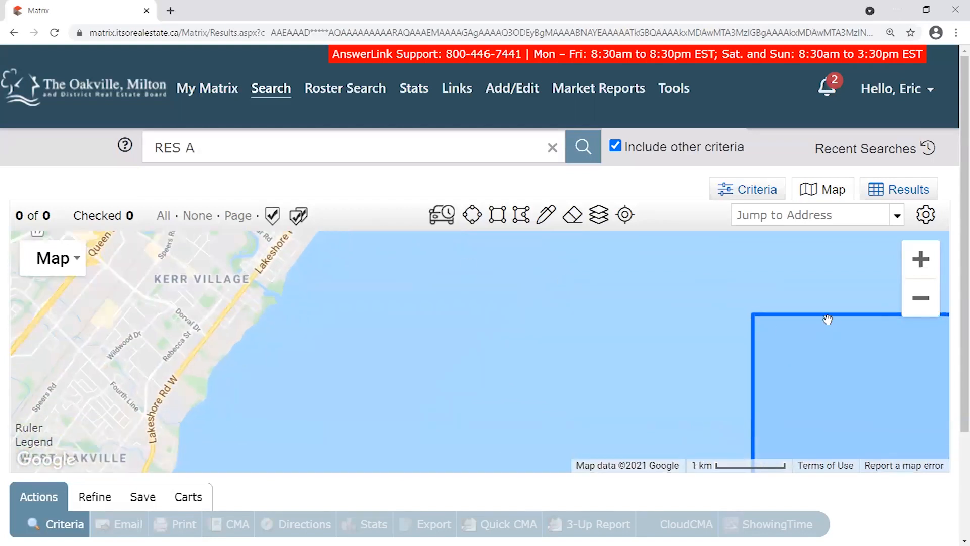
pyautogui.moveTo(659, 320); pyautogui.dragTo(706, 342)
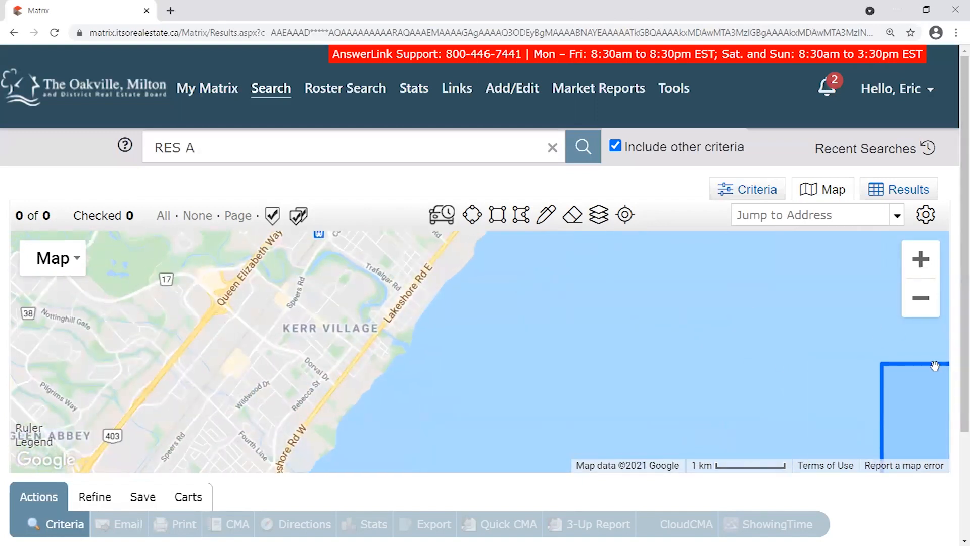
pyautogui.moveTo(440, 304); pyautogui.dragTo(527, 325)
pyautogui.scroll(1, 461, 373)
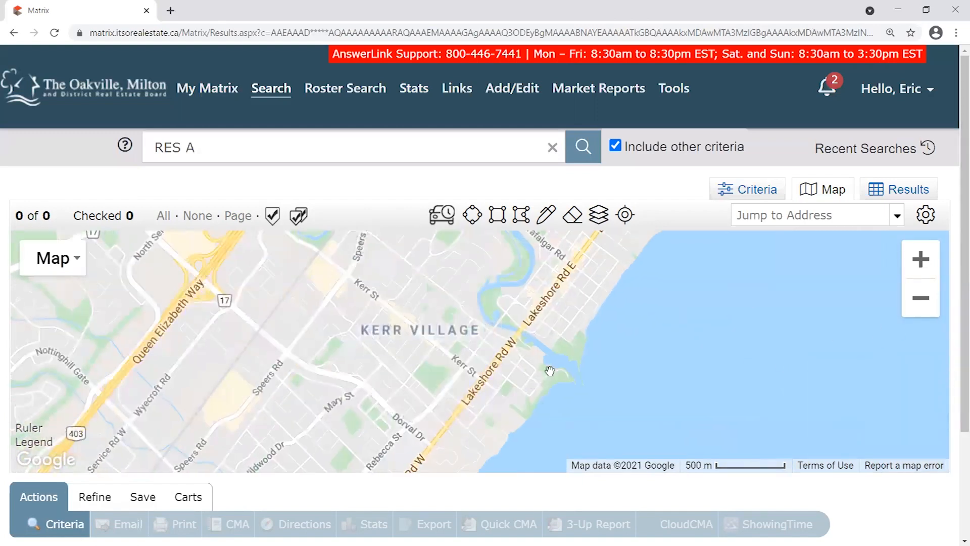
pyautogui.moveTo(695, 279); pyautogui.dragTo(556, 355)
pyautogui.scroll(-1, 601, 373)
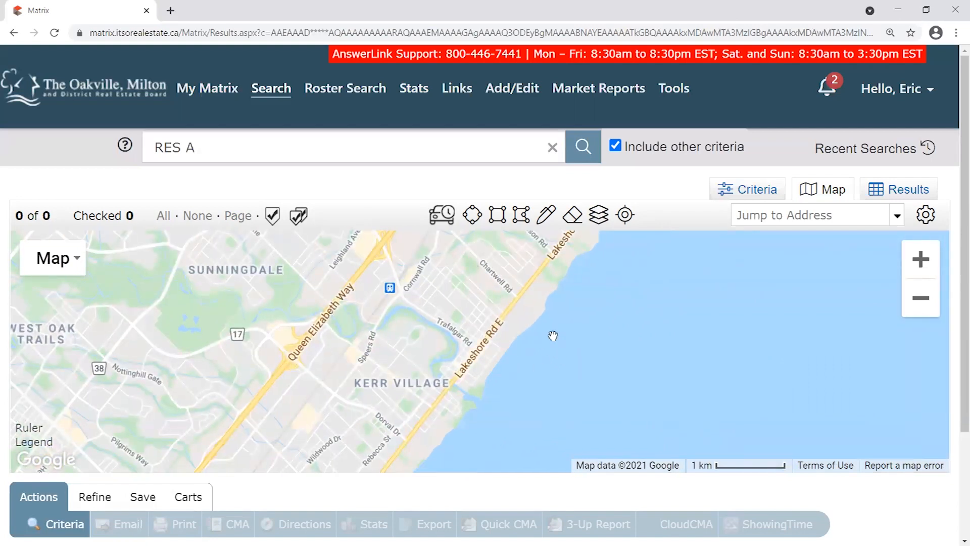
pyautogui.moveTo(563, 330); pyautogui.dragTo(512, 342)
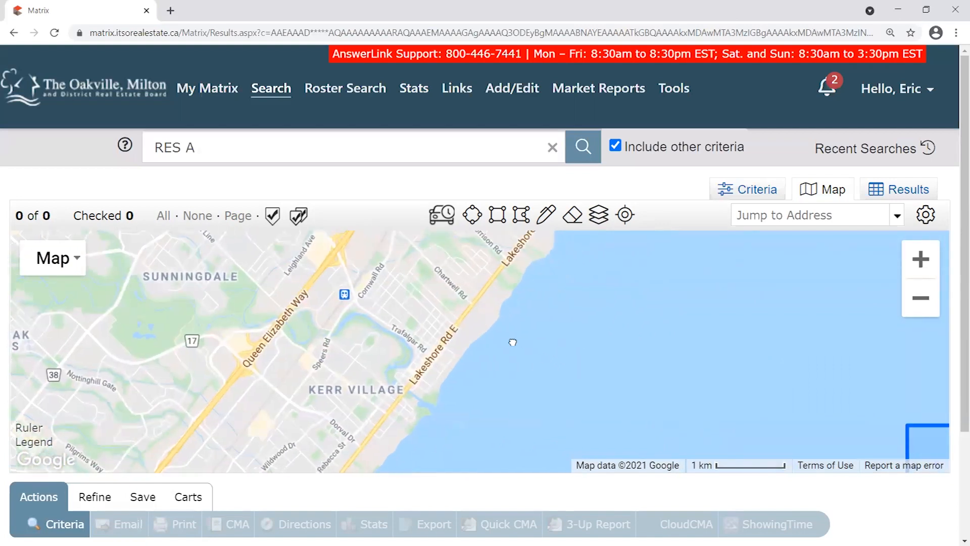
# Turn on the Neighborhood boundaries layer and pan toward West Oak Trails.
pyautogui.click(598, 214)
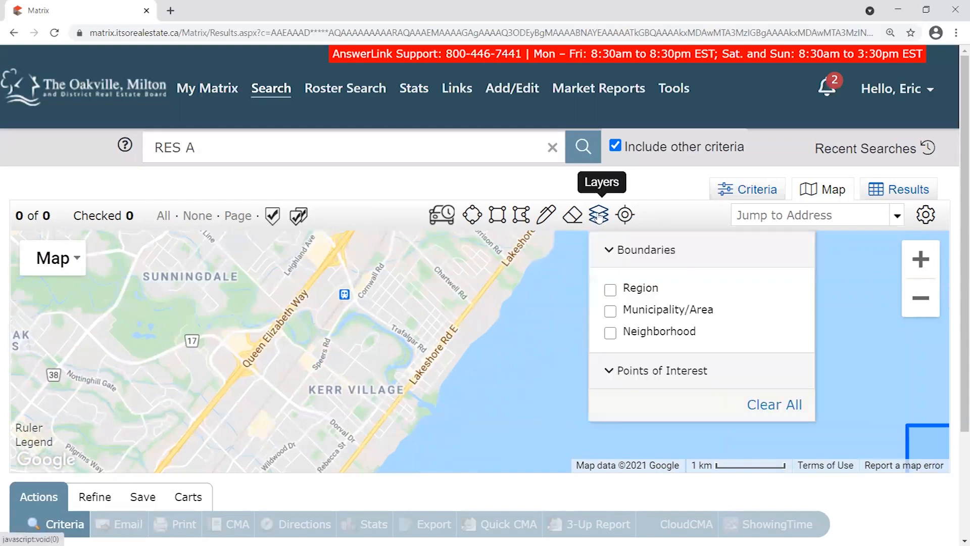
pyautogui.click(610, 333)
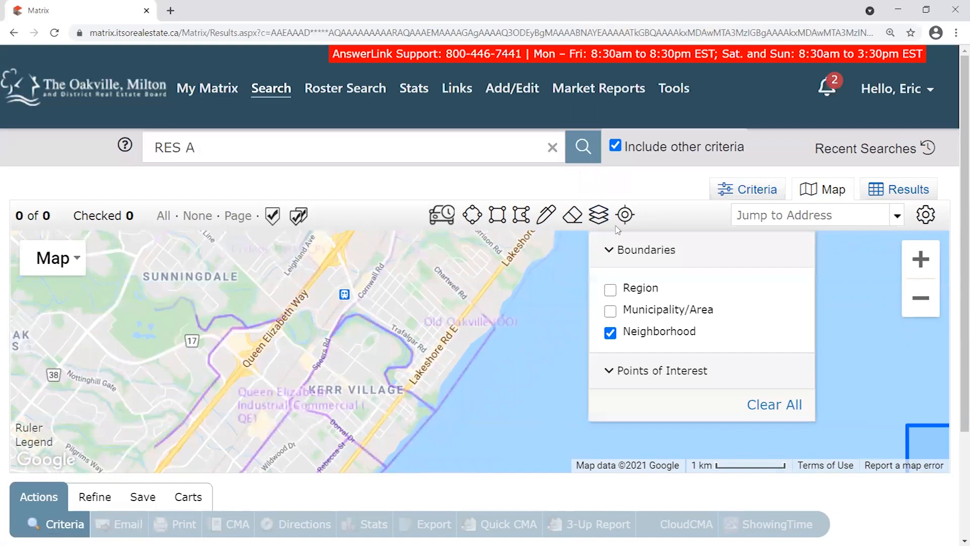
pyautogui.click(601, 224)
pyautogui.moveTo(462, 336); pyautogui.dragTo(462, 385)
pyautogui.scroll(-1, 470, 311)
pyautogui.moveTo(264, 311); pyautogui.dragTo(554, 233)
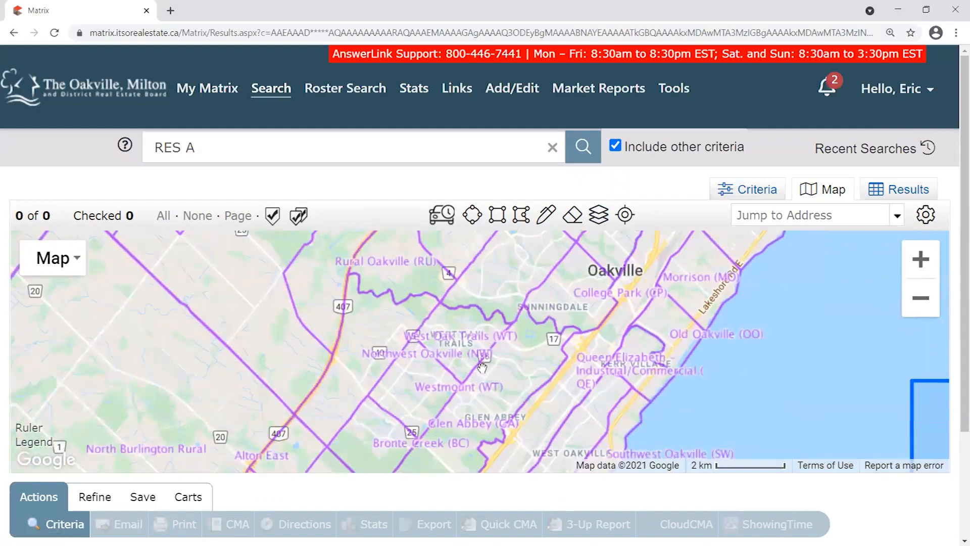
pyautogui.scroll(1, 482, 367)
# Survey Glen Abbey, Sunningdale, West Oakville and Old Oakville outlines, ending framed on Old Oakville.
pyautogui.moveTo(317, 436); pyautogui.dragTo(268, 403)
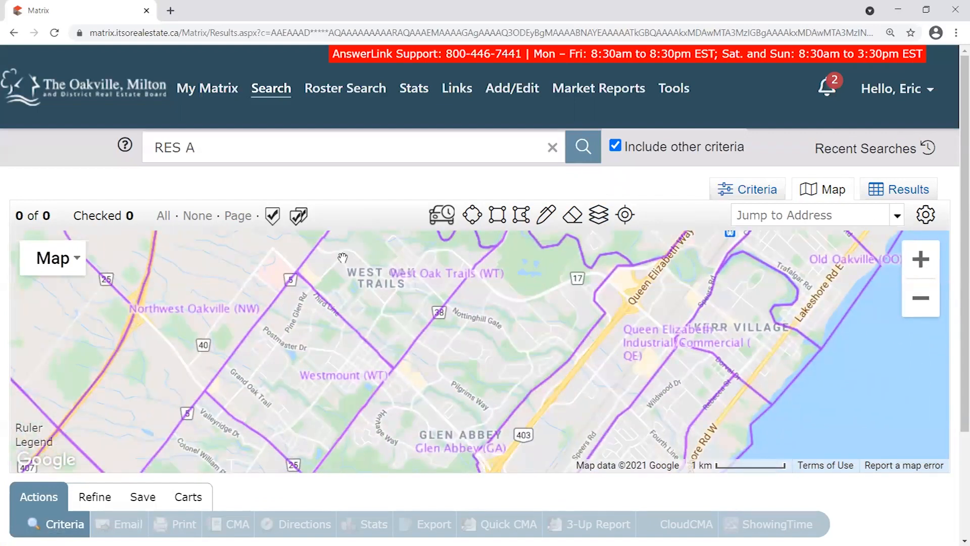
pyautogui.moveTo(832, 382); pyautogui.dragTo(496, 342)
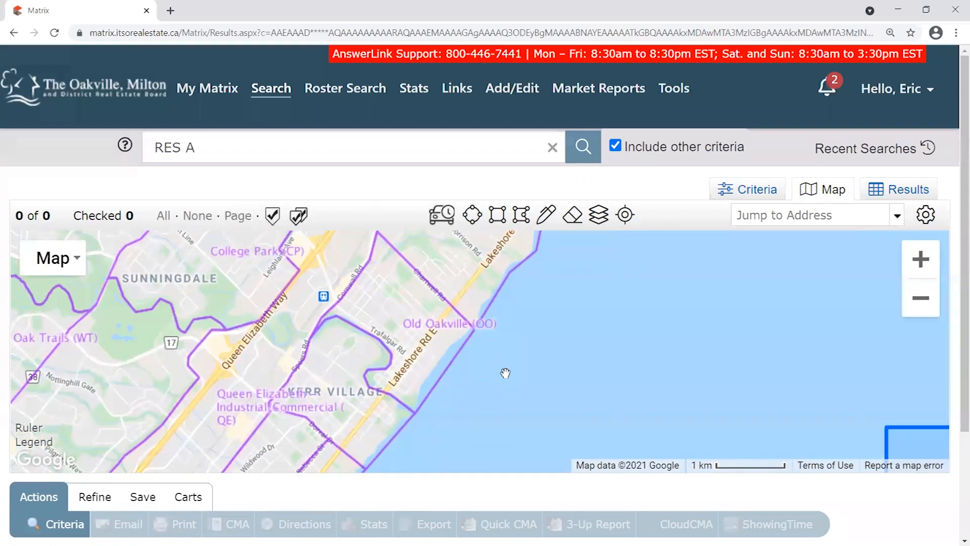
pyautogui.moveTo(428, 436); pyautogui.dragTo(535, 350)
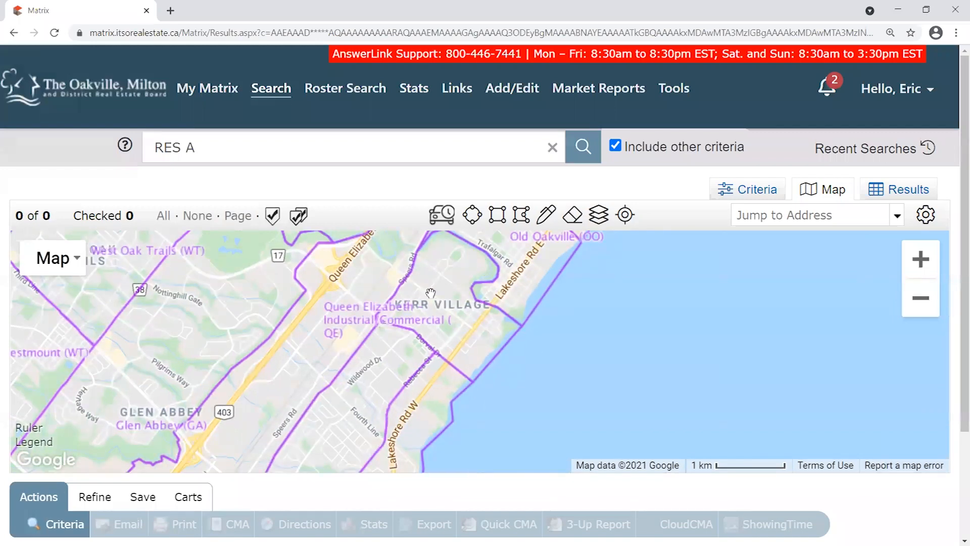
pyautogui.moveTo(475, 271); pyautogui.dragTo(410, 340)
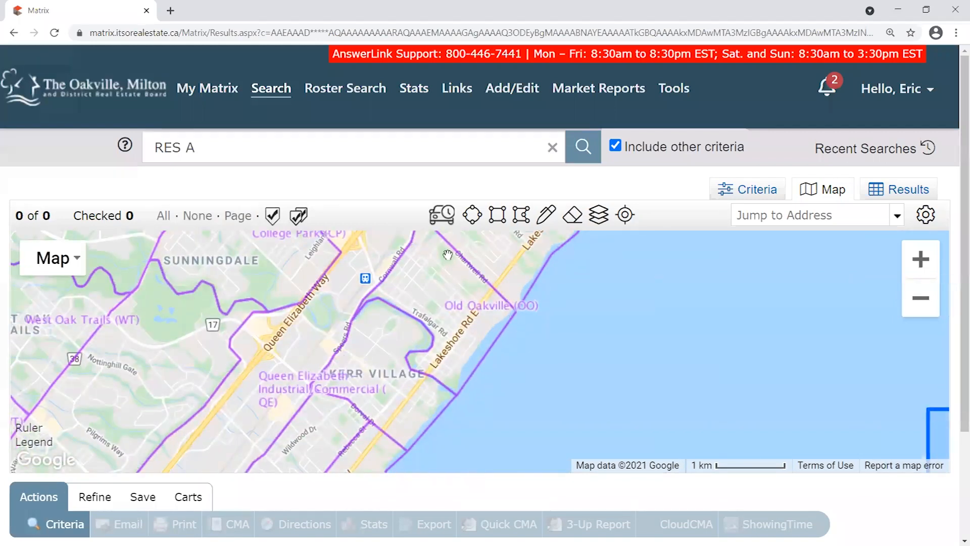
pyautogui.moveTo(420, 392); pyautogui.dragTo(478, 278)
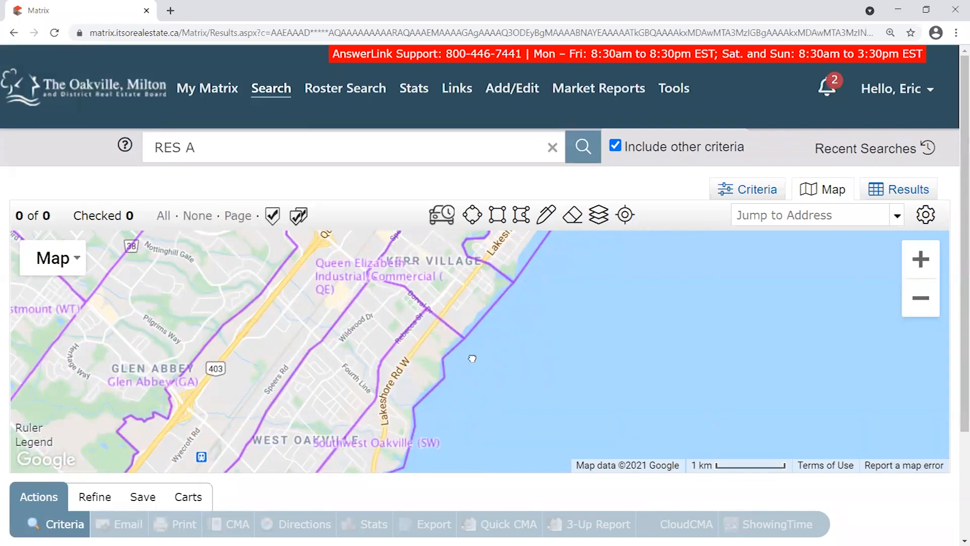
pyautogui.moveTo(472, 358); pyautogui.dragTo(288, 457)
pyautogui.moveTo(475, 409); pyautogui.dragTo(507, 355)
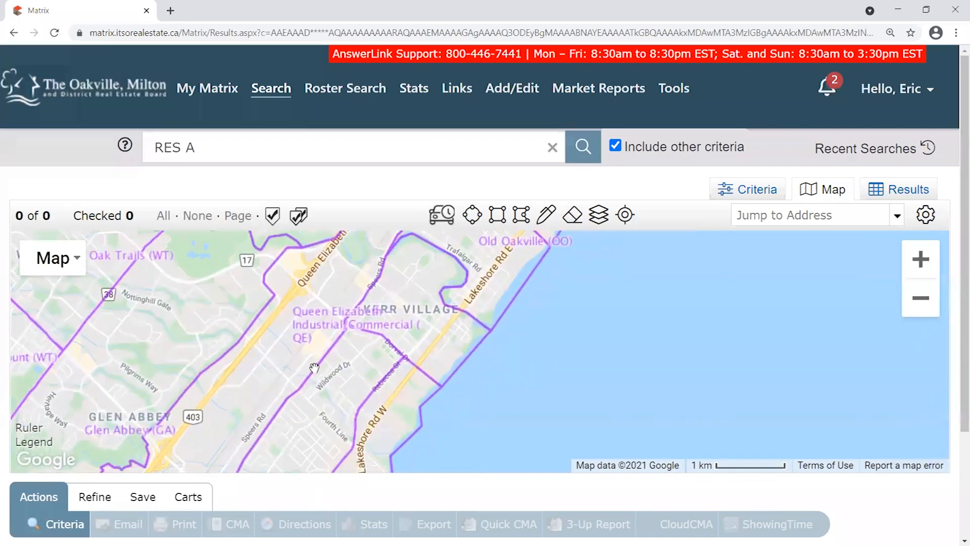
pyautogui.moveTo(578, 298); pyautogui.dragTo(549, 354)
pyautogui.scroll(-1, 544, 338)
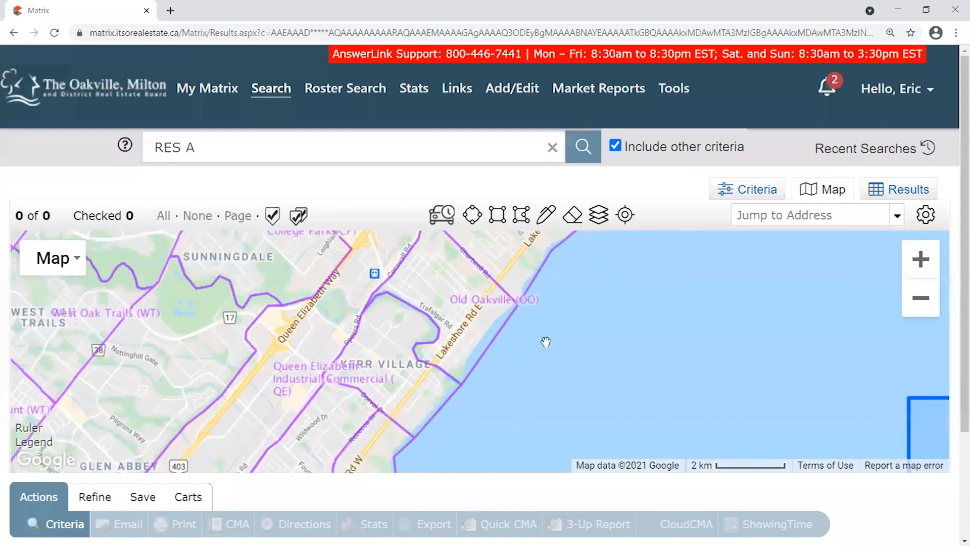
pyautogui.moveTo(531, 390); pyautogui.dragTo(494, 372)
pyautogui.scroll(1, 505, 361)
pyautogui.moveTo(529, 306); pyautogui.dragTo(501, 410)
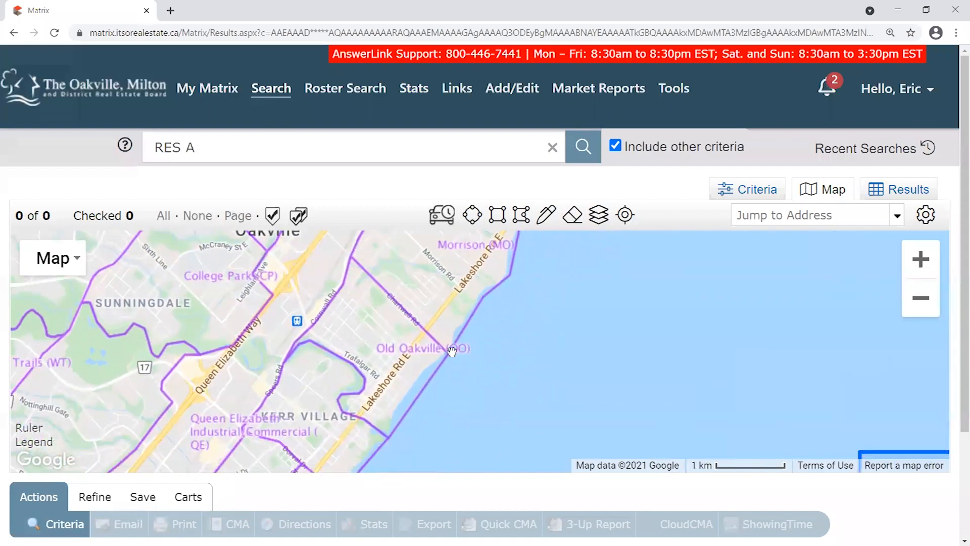
# Start a search polygon north of Old Oakville with corners out on the lake and Lakeshore Road West.
pyautogui.click(522, 216)
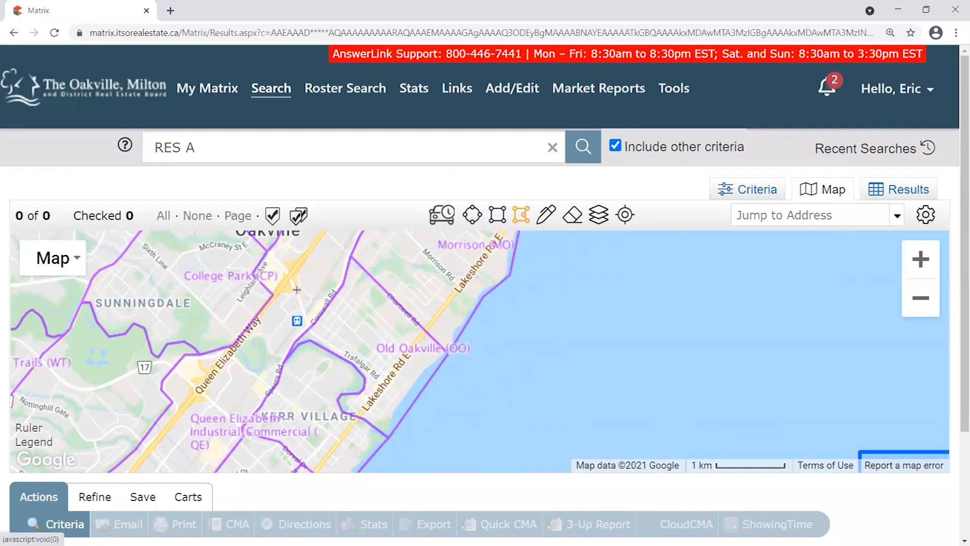
pyautogui.click(349, 256)
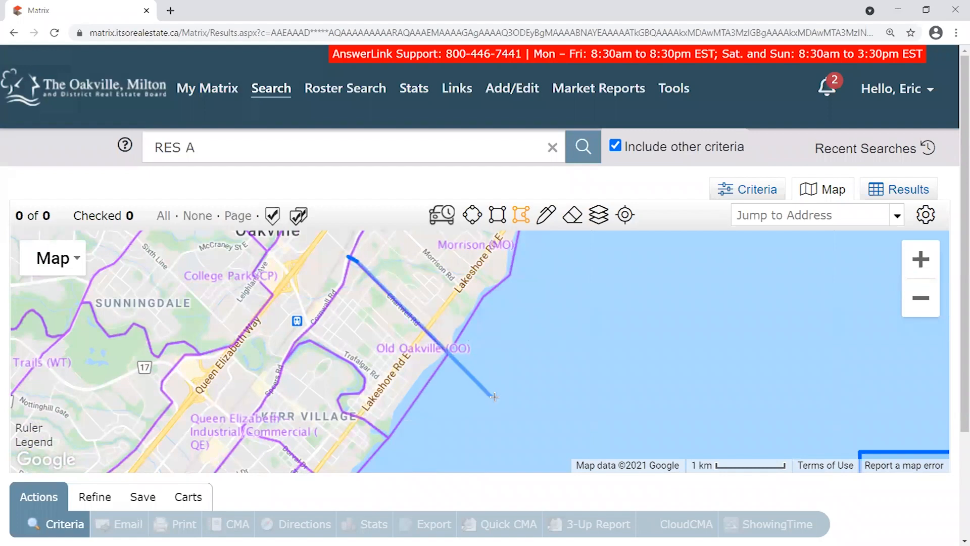
pyautogui.click(532, 437)
pyautogui.moveTo(472, 465); pyautogui.dragTo(573, 305)
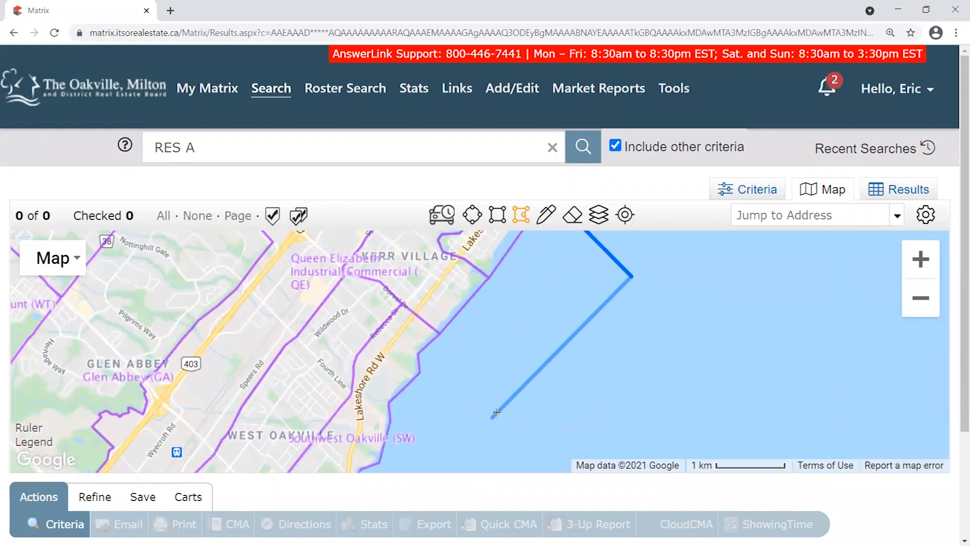
pyautogui.moveTo(495, 420); pyautogui.dragTo(486, 405)
pyautogui.click(460, 465)
pyautogui.click(372, 403)
# Add corners near Wildwood Drive, Kerr Village and Speers Road, then close the polygon.
pyautogui.click(286, 324)
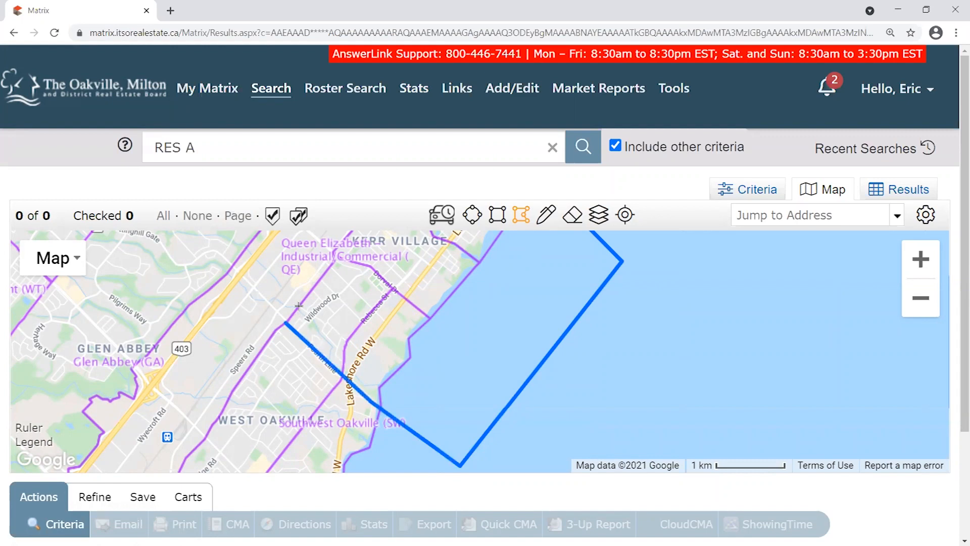
pyautogui.click(337, 262)
pyautogui.moveTo(385, 262); pyautogui.dragTo(385, 336)
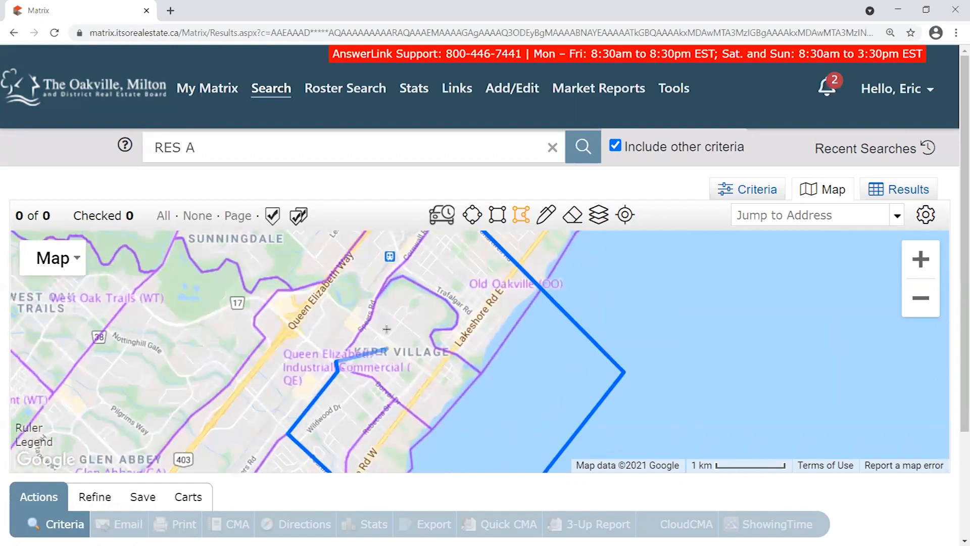
pyautogui.scroll(1, 383, 322)
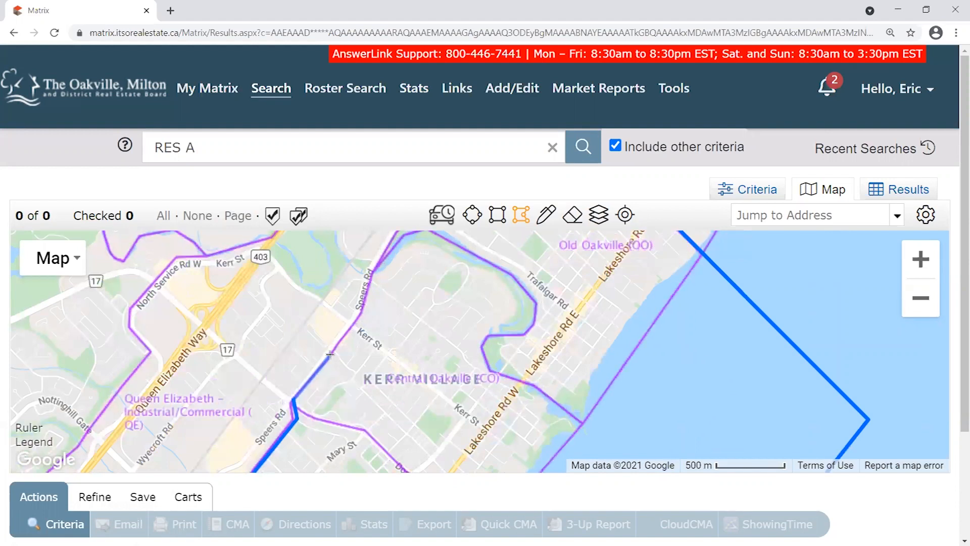
pyautogui.click(359, 312)
pyautogui.moveTo(367, 276); pyautogui.dragTo(384, 340)
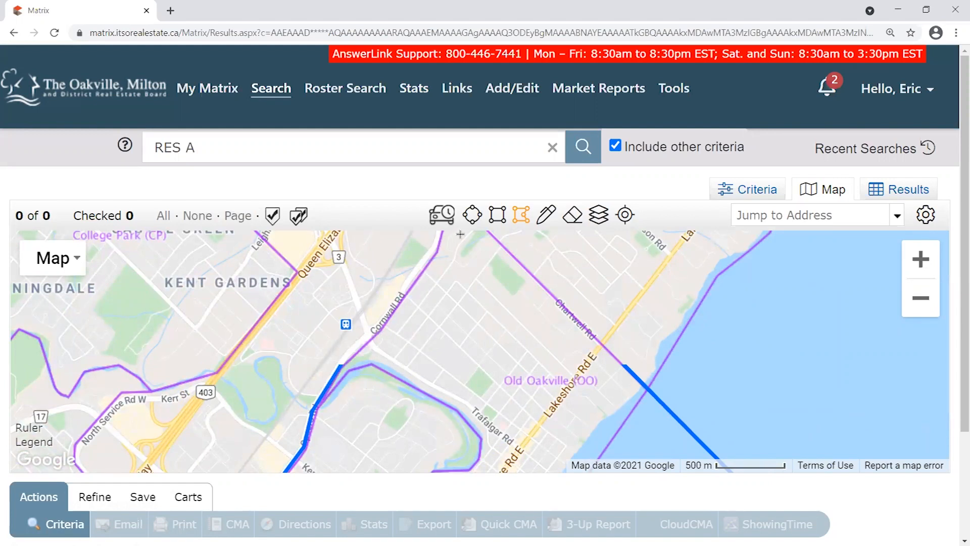
pyautogui.moveTo(460, 234); pyautogui.dragTo(441, 309)
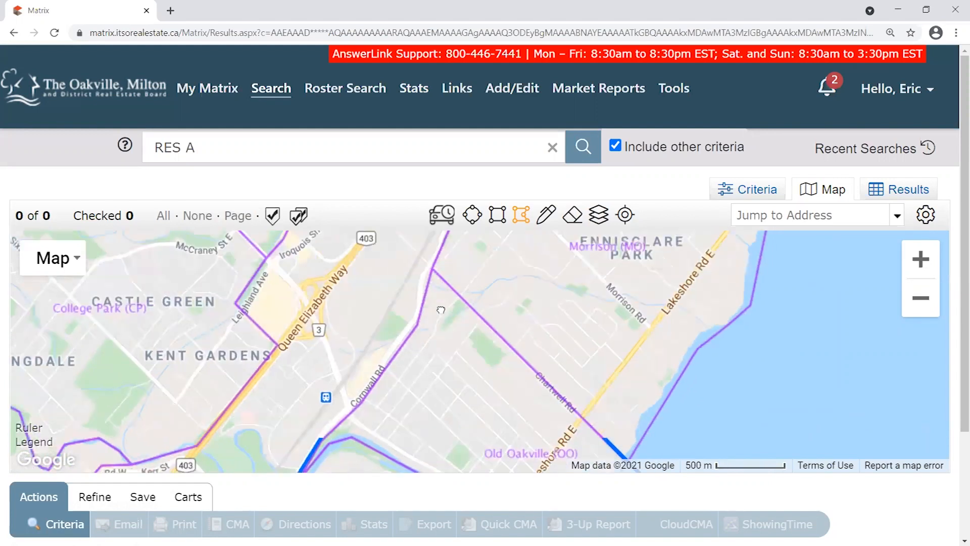
pyautogui.click(431, 272)
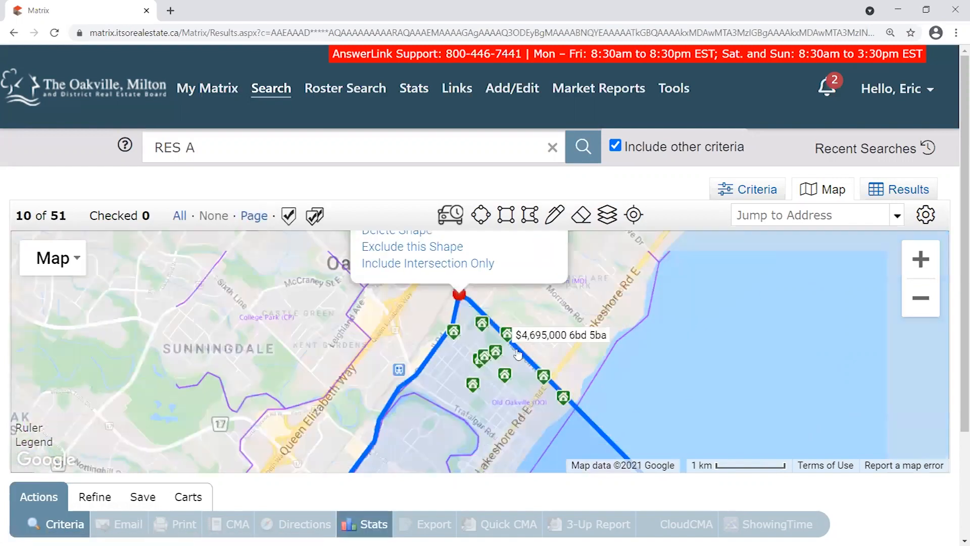
# Re-centre the map on the lakeshore polygon and inspect its shape options.
pyautogui.scroll(-1, 561, 346)
pyautogui.moveTo(675, 374); pyautogui.dragTo(536, 376)
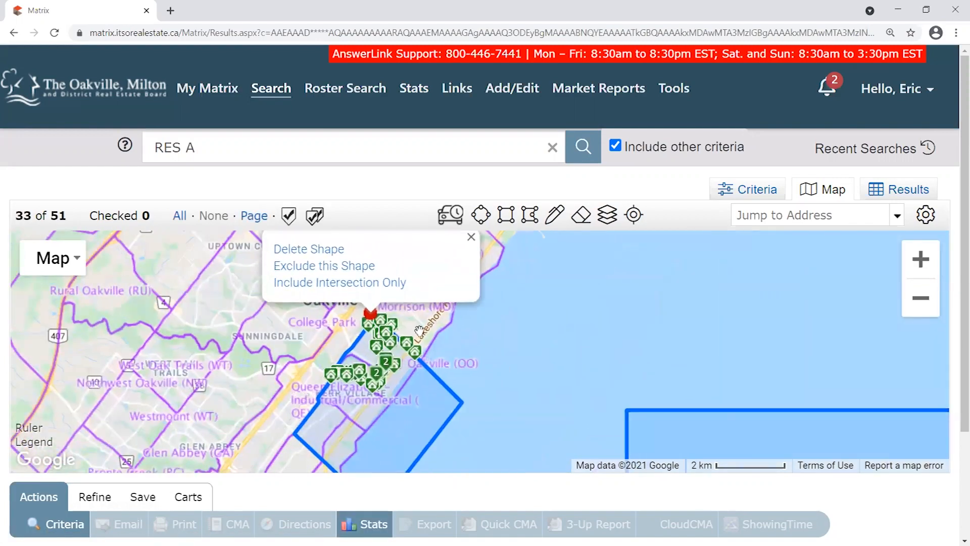
pyautogui.moveTo(494, 337); pyautogui.dragTo(590, 289)
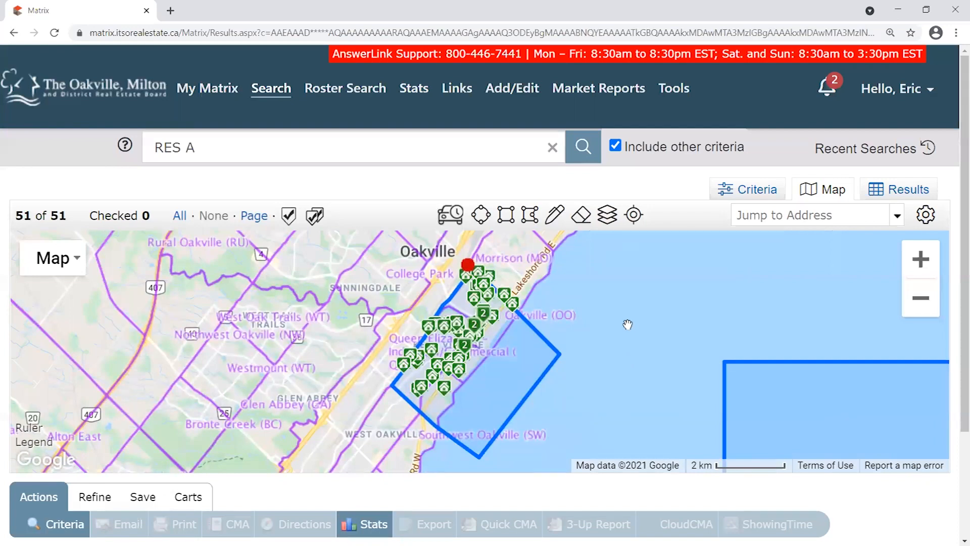
pyautogui.moveTo(631, 322); pyautogui.dragTo(617, 323)
pyautogui.click(454, 264)
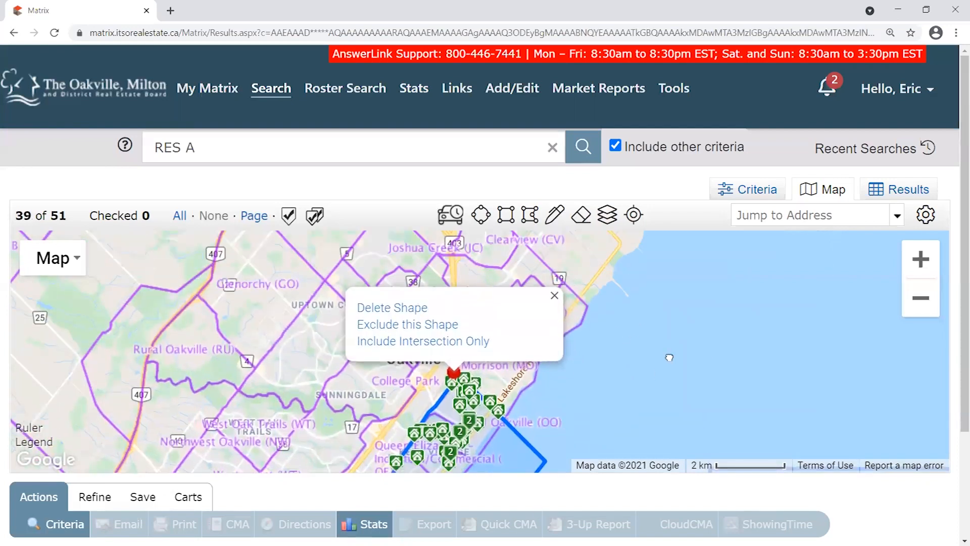
pyautogui.moveTo(669, 357); pyautogui.dragTo(698, 277)
pyautogui.click(484, 288)
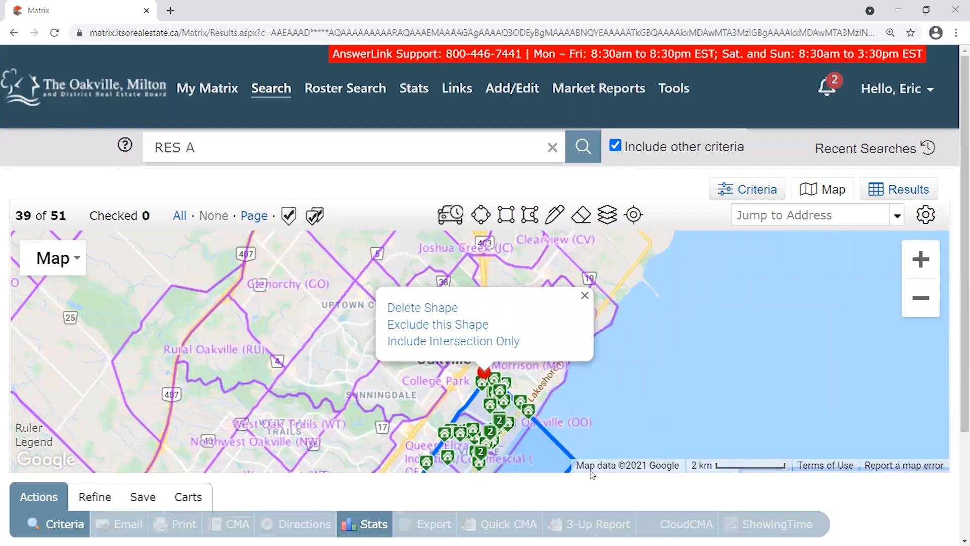
pyautogui.moveTo(584, 391); pyautogui.dragTo(425, 305)
pyautogui.moveTo(68, 217); pyautogui.dragTo(49, 215)
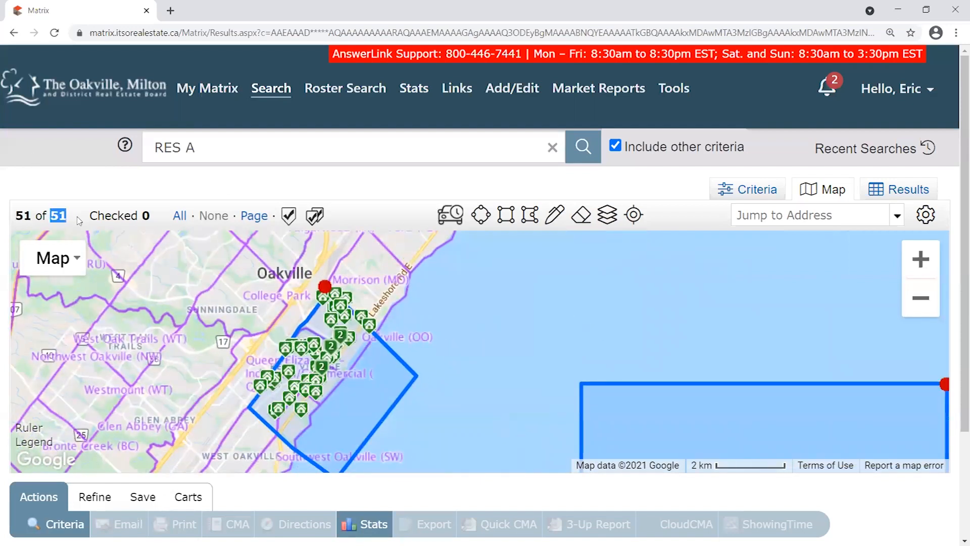
# Delete the rectangle over the lake and pan back to the Old Oakville listings.
pyautogui.moveTo(702, 329); pyautogui.dragTo(392, 251)
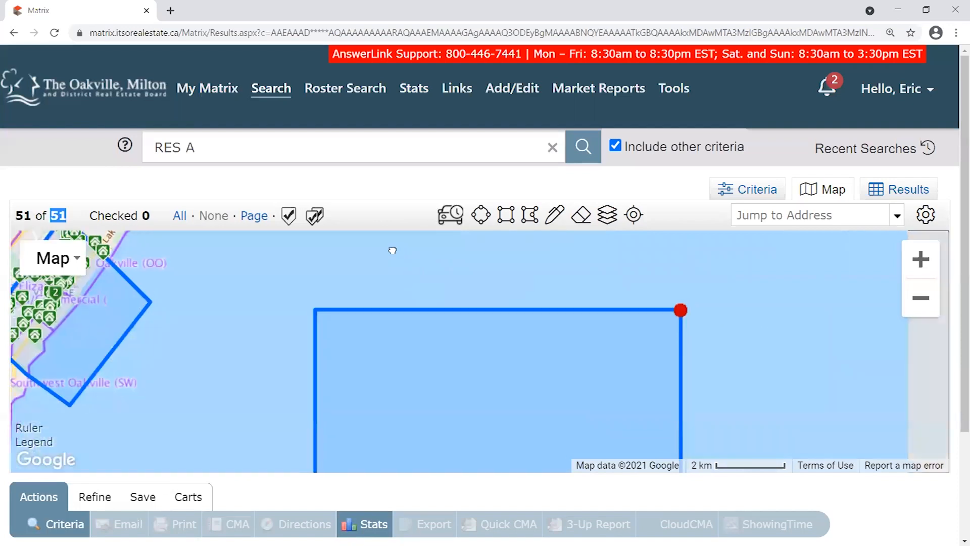
pyautogui.click(677, 308)
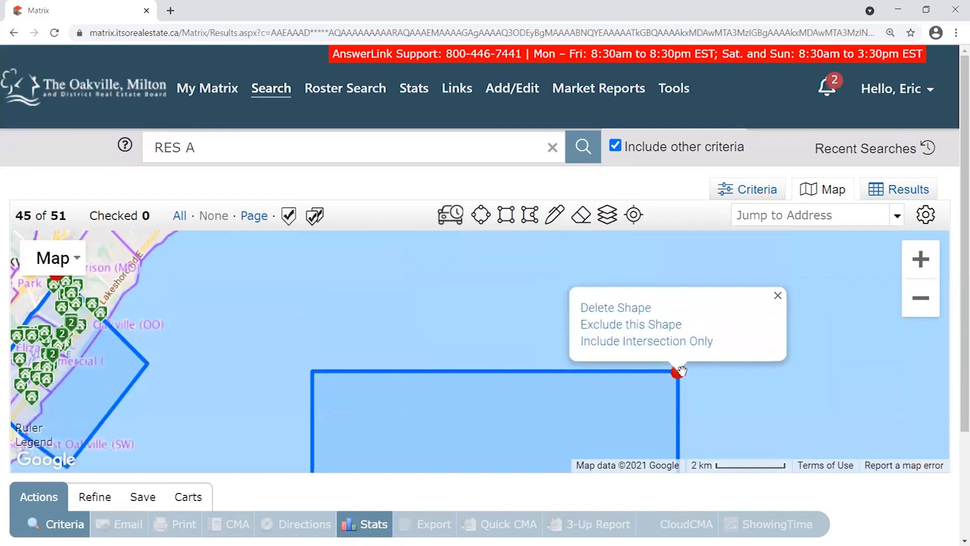
pyautogui.click(634, 308)
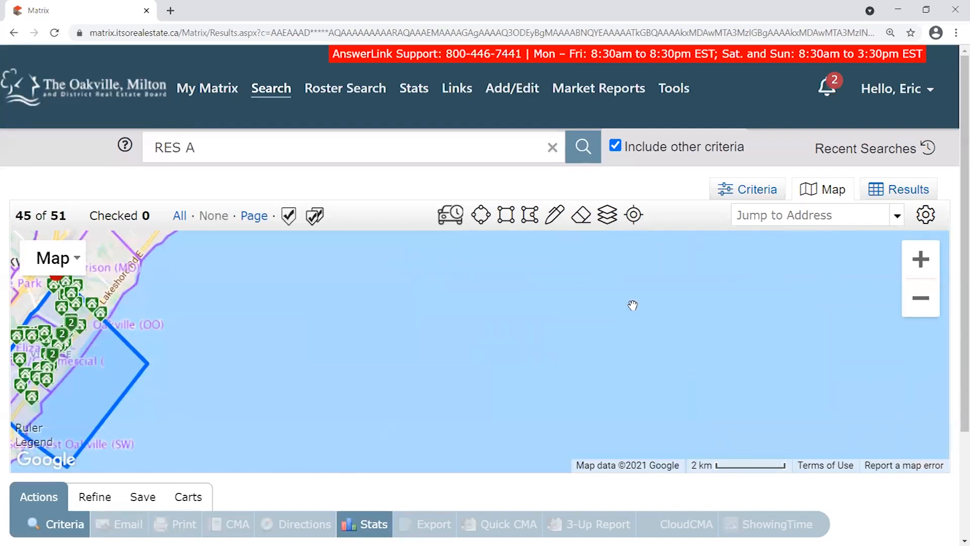
pyautogui.moveTo(124, 321); pyautogui.dragTo(534, 319)
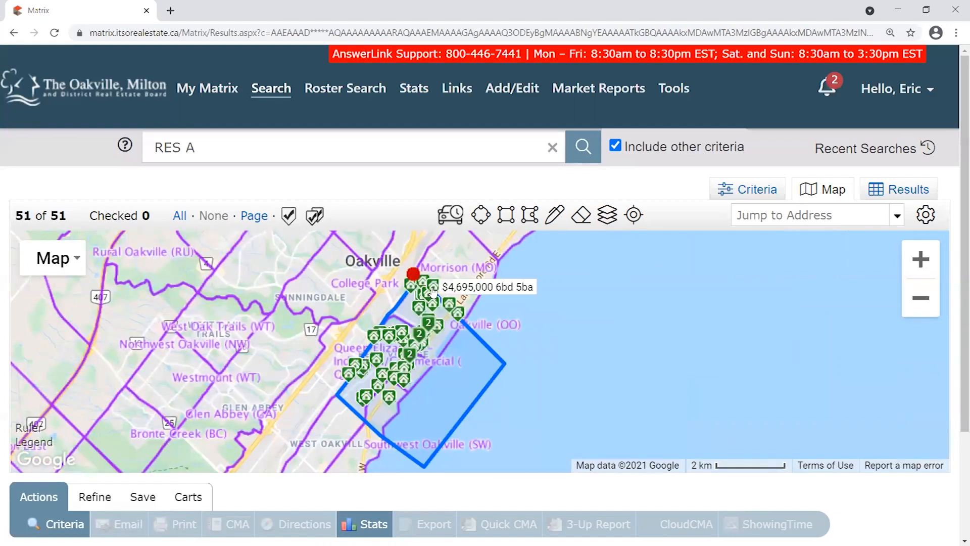
pyautogui.scroll(1, 422, 327)
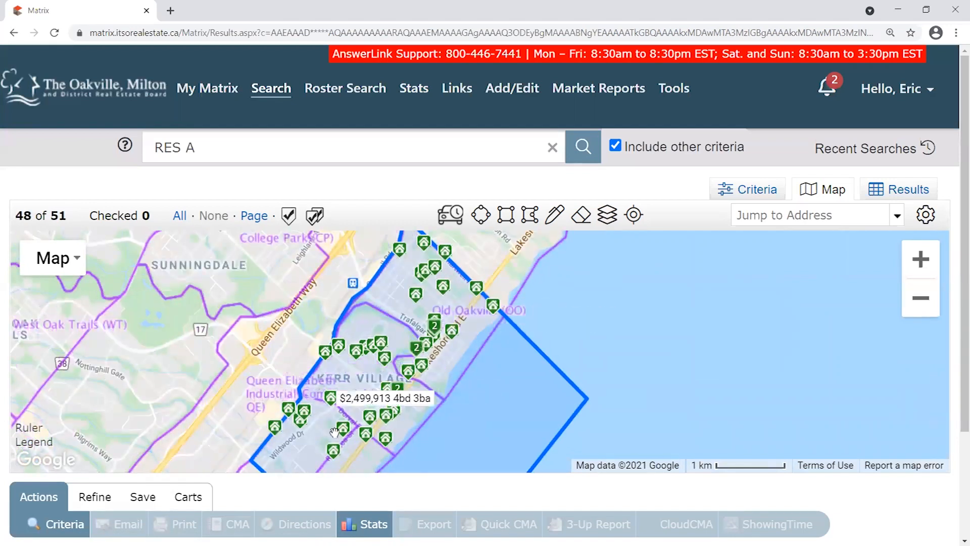
pyautogui.moveTo(193, 290); pyautogui.dragTo(259, 360)
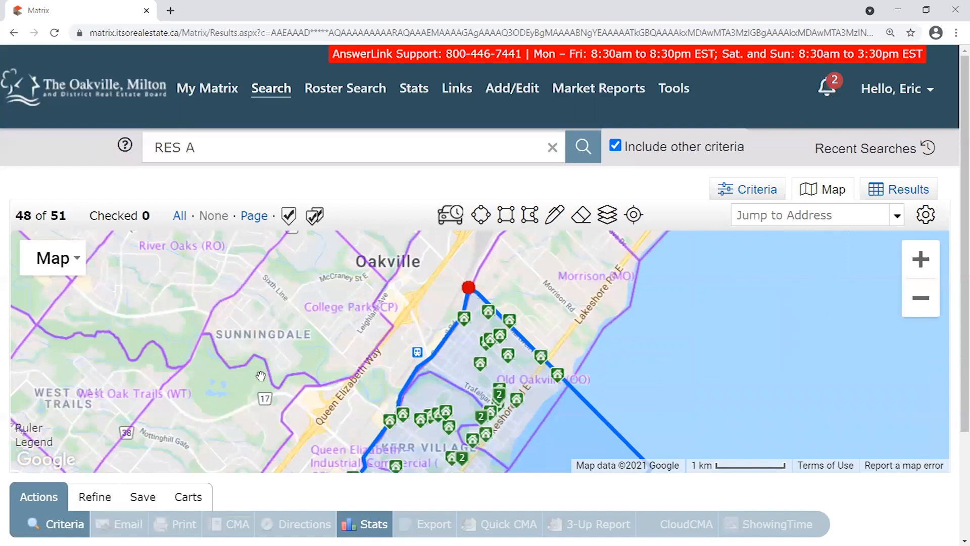
pyautogui.moveTo(208, 267); pyautogui.dragTo(97, 242)
# Turn off the Neighborhood boundary layer and frame the whole search polygon.
pyautogui.click(607, 214)
pyautogui.click(609, 332)
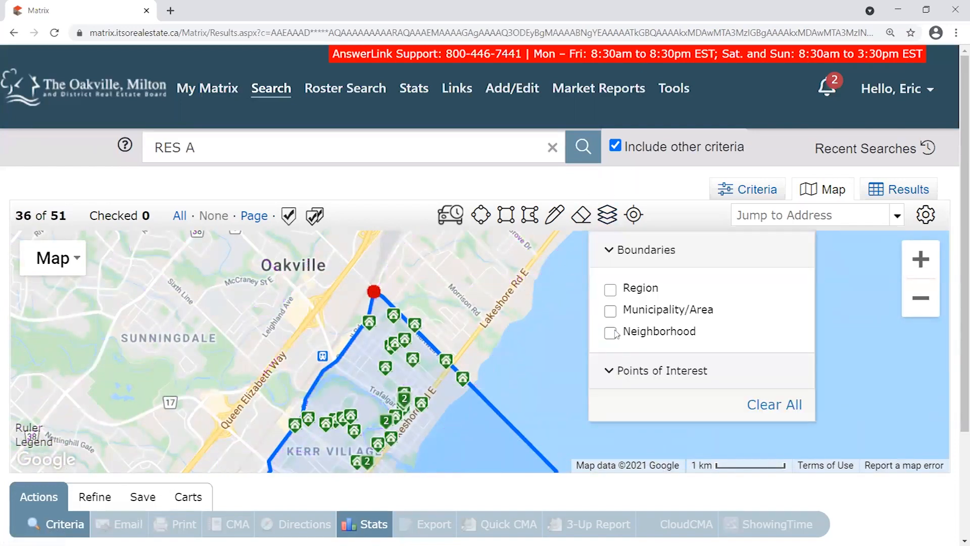
pyautogui.click(607, 215)
pyautogui.moveTo(551, 432); pyautogui.dragTo(641, 333)
pyautogui.scroll(-1, 641, 334)
pyautogui.moveTo(691, 356)
pyautogui.mouseDown()
pyautogui.moveTo(607, 365)
pyautogui.moveTo(601, 301)
pyautogui.mouseUp()
pyautogui.click(457, 273)
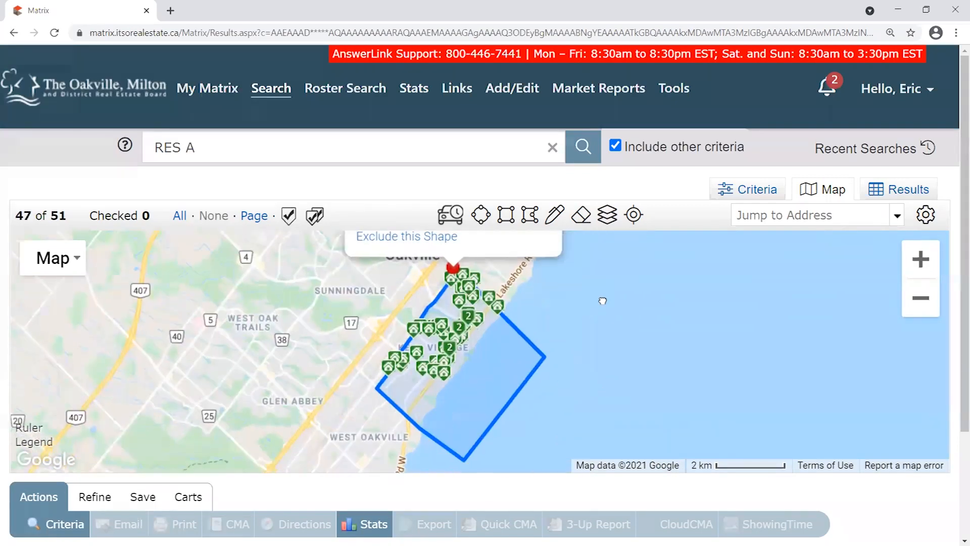
pyautogui.scroll(1, 547, 323)
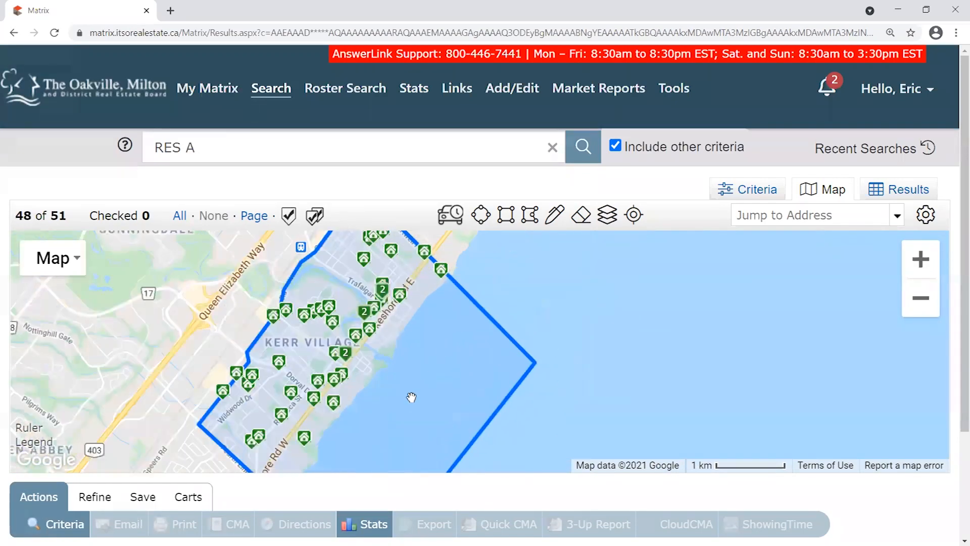
# Review listings around Kerr Village, West Oakville, Sunningdale and the polygon's top edge.
pyautogui.moveTo(405, 399); pyautogui.dragTo(455, 368)
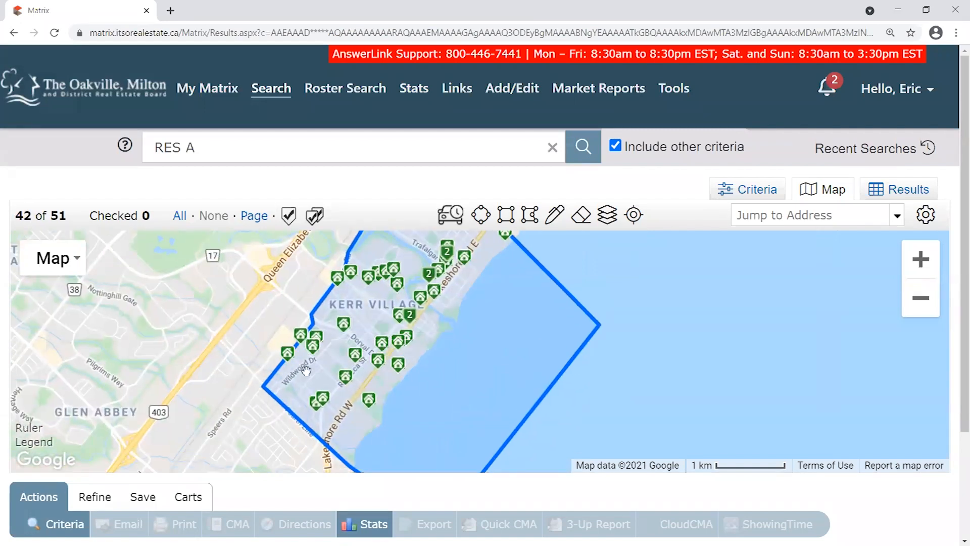
pyautogui.moveTo(259, 423); pyautogui.dragTo(270, 386)
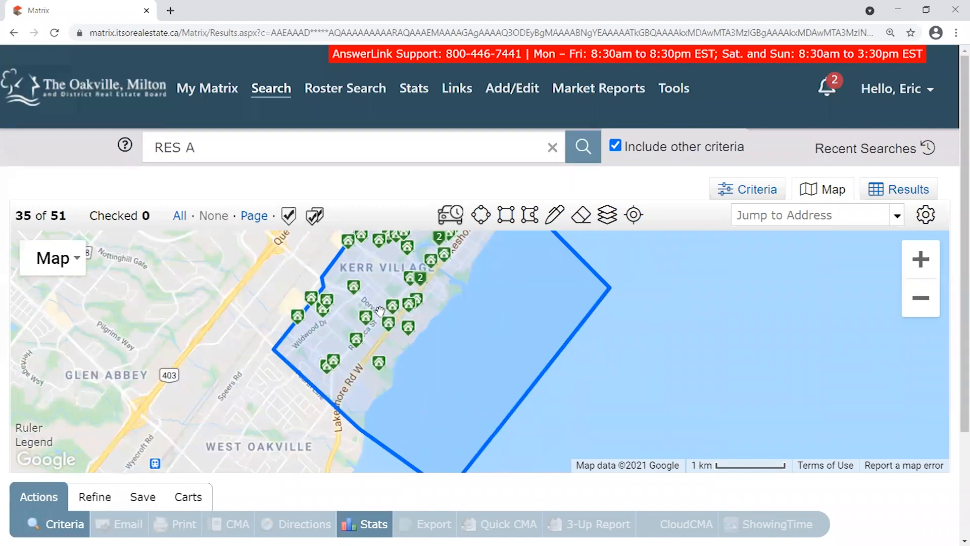
pyautogui.moveTo(467, 343); pyautogui.dragTo(522, 362)
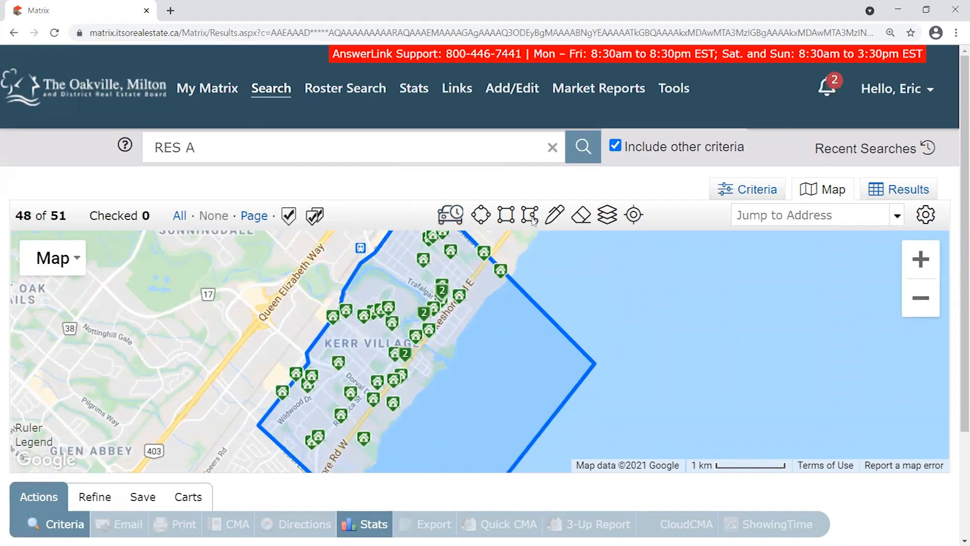
pyautogui.moveTo(539, 325); pyautogui.dragTo(510, 376)
pyautogui.moveTo(426, 408); pyautogui.dragTo(493, 389)
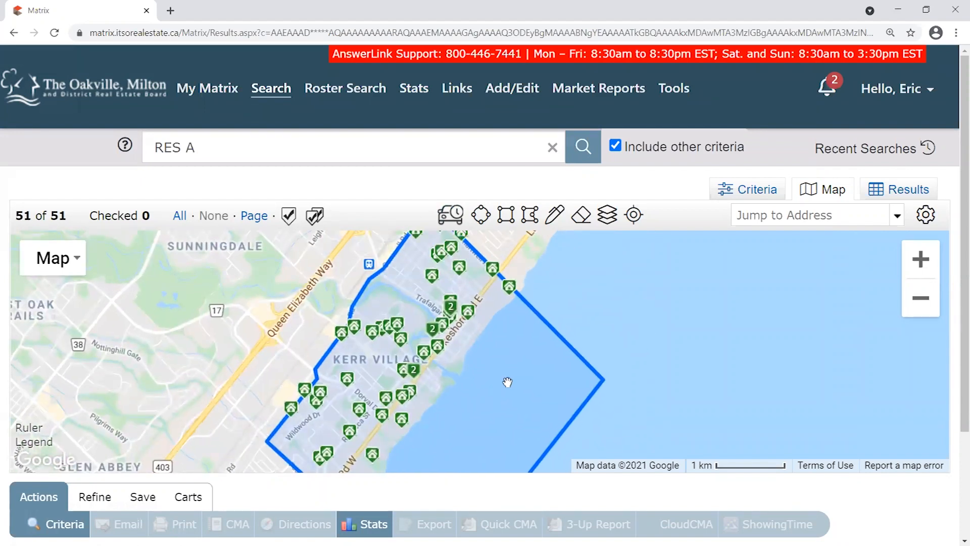
pyautogui.moveTo(471, 385); pyautogui.dragTo(379, 394)
pyautogui.scroll(-1, 386, 389)
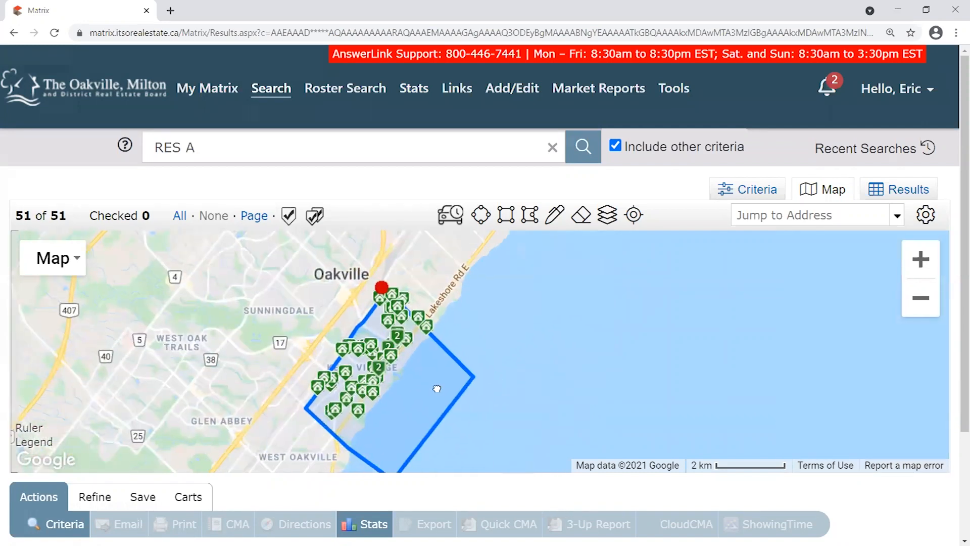
pyautogui.scroll(1, 352, 365)
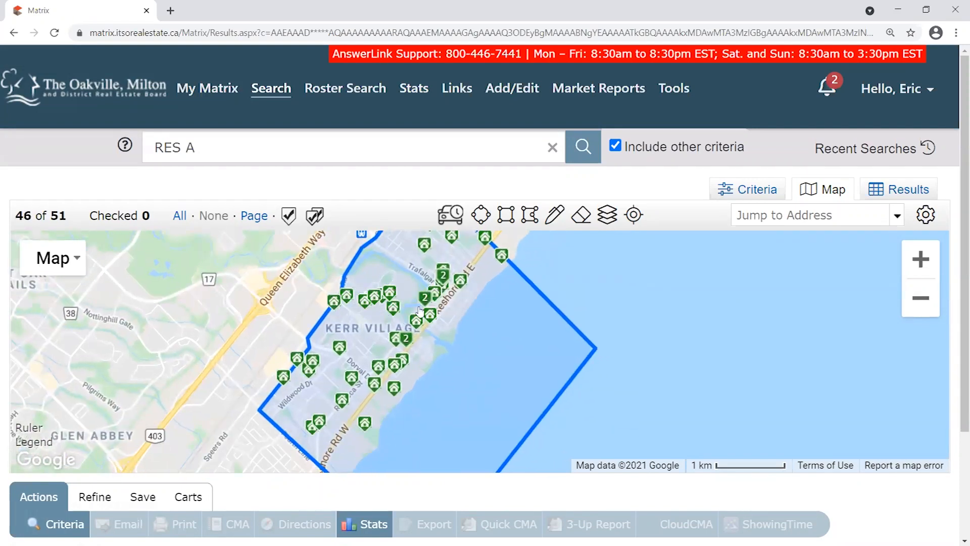
# Inspect the lake side, Lakeshore Rd E and the area's west side for listings.
pyautogui.moveTo(479, 371); pyautogui.dragTo(527, 342)
pyautogui.scroll(1, 359, 357)
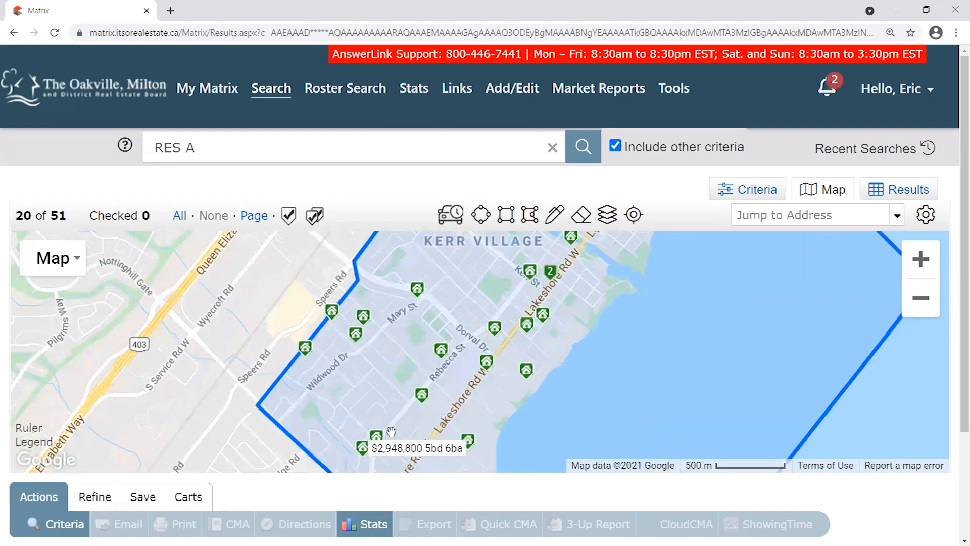
pyautogui.moveTo(558, 289)
pyautogui.mouseDown()
pyautogui.moveTo(509, 332)
pyautogui.moveTo(439, 321)
pyautogui.mouseUp()
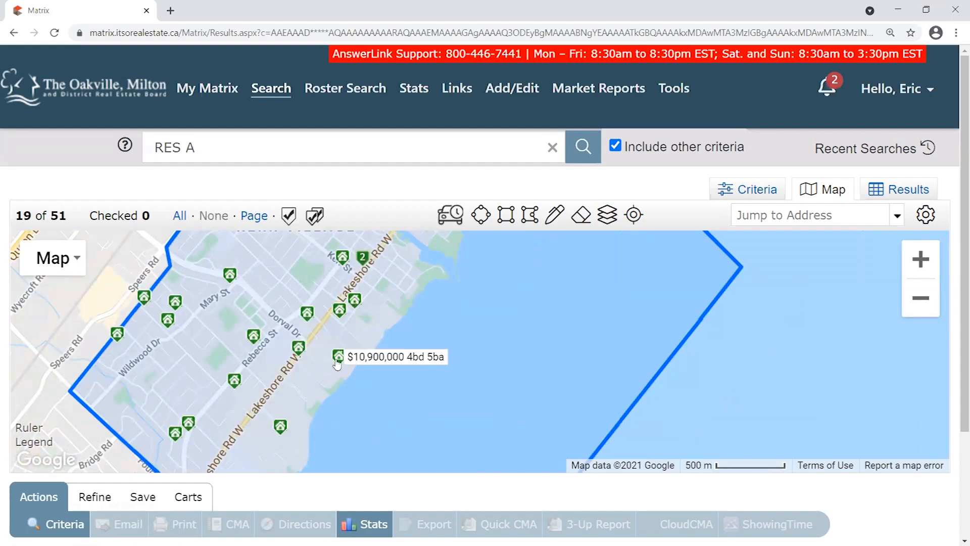
pyautogui.moveTo(417, 372); pyautogui.dragTo(590, 361)
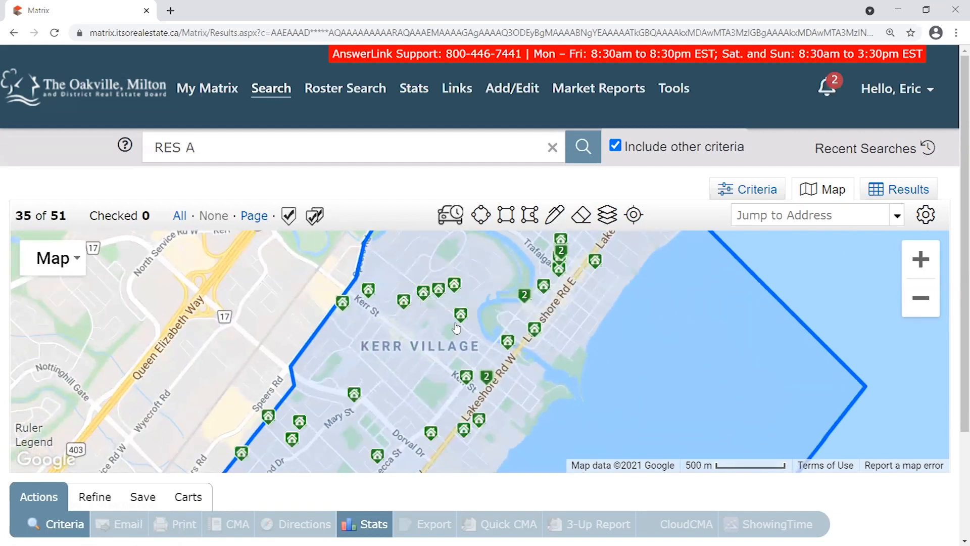
pyautogui.moveTo(388, 415); pyautogui.dragTo(520, 308)
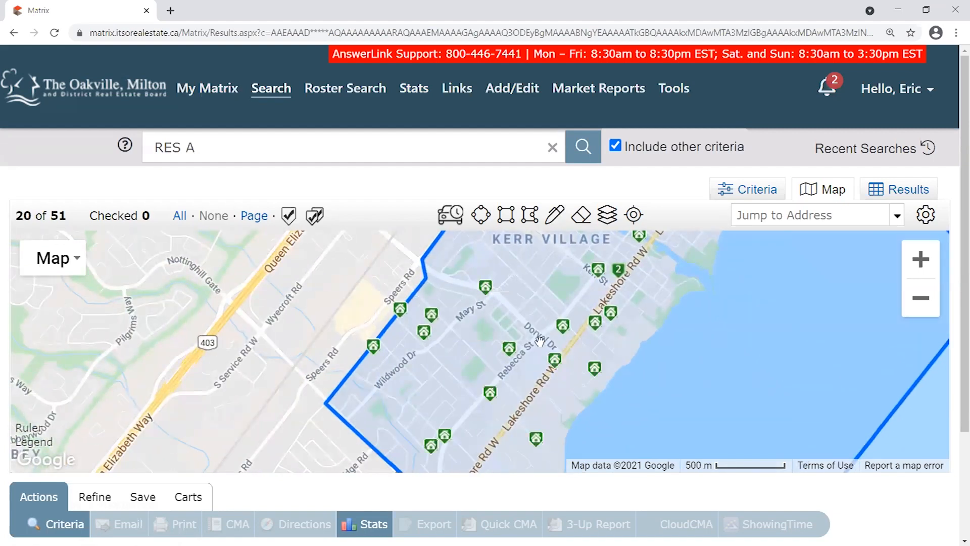
pyautogui.moveTo(495, 336)
pyautogui.mouseDown()
pyautogui.moveTo(417, 390)
pyautogui.moveTo(560, 215)
pyautogui.moveTo(332, 348)
pyautogui.mouseUp()
pyautogui.moveTo(609, 246); pyautogui.dragTo(536, 349)
pyautogui.scroll(-1, 513, 353)
pyautogui.scroll(-1, 536, 349)
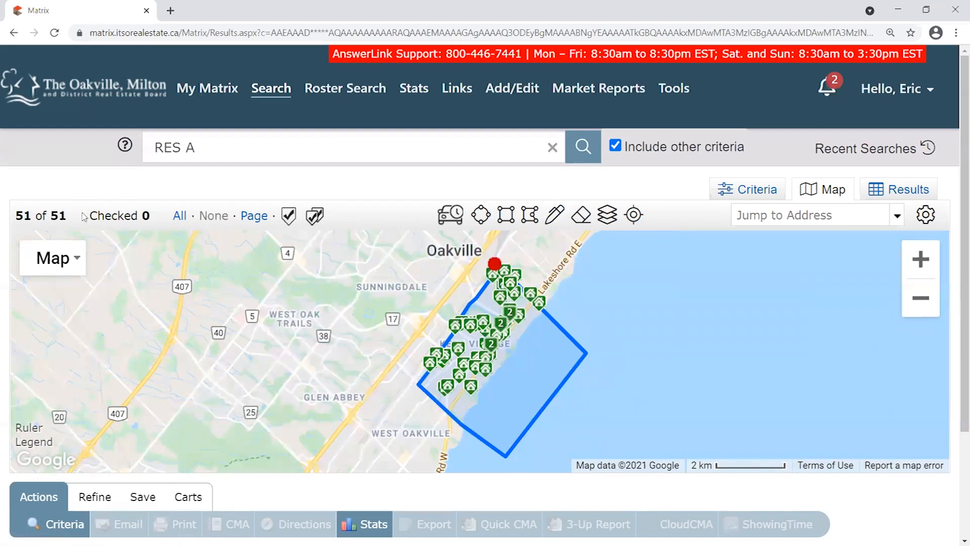
# Restrict the Residential search criteria to the House property sub type.
pyautogui.click(744, 193)
pyautogui.scroll(-2, 260, 199)
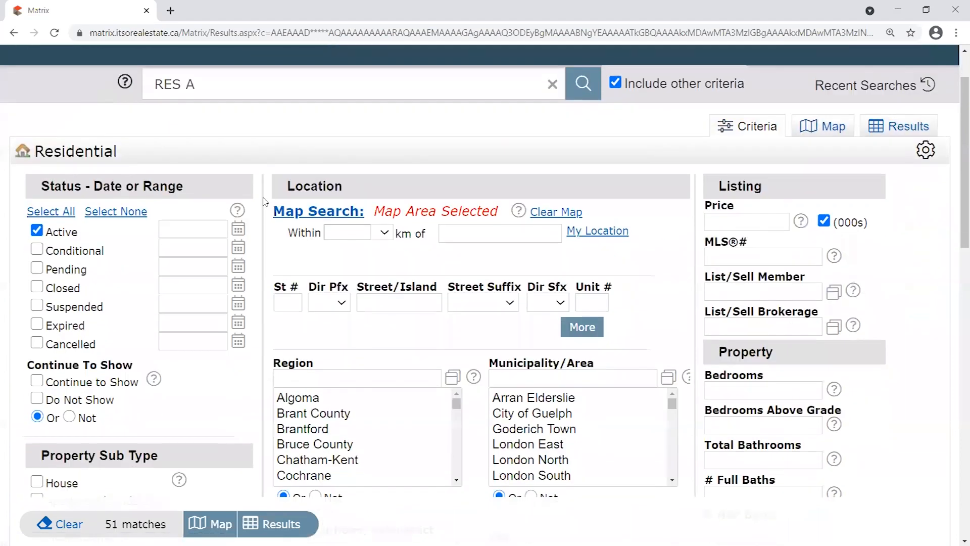
pyautogui.scroll(-2, 259, 199)
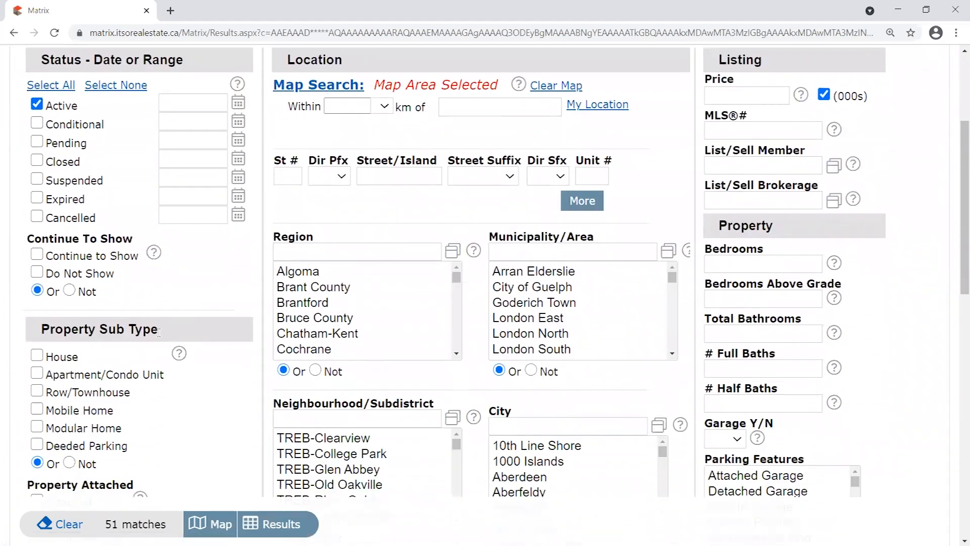
pyautogui.moveTo(49, 356); pyautogui.dragTo(89, 360)
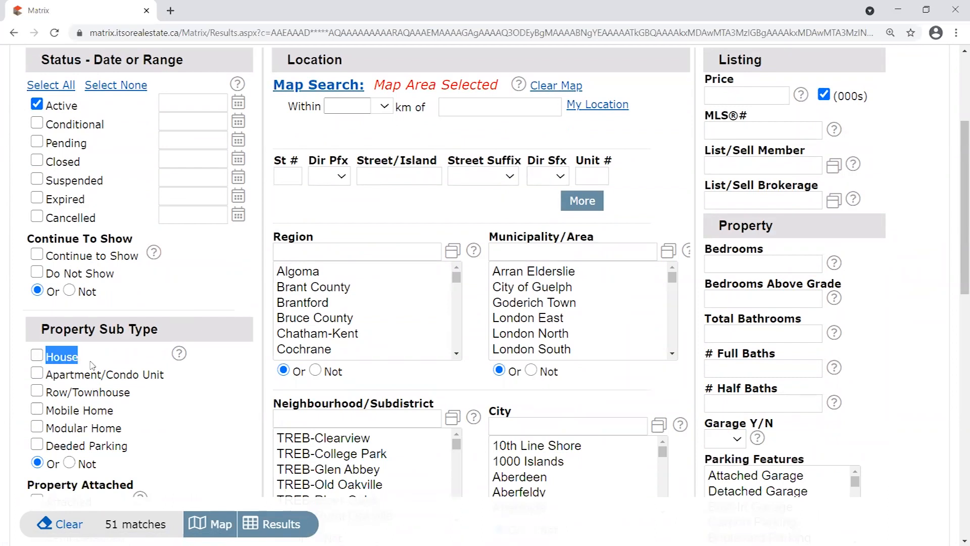
pyautogui.click(67, 360)
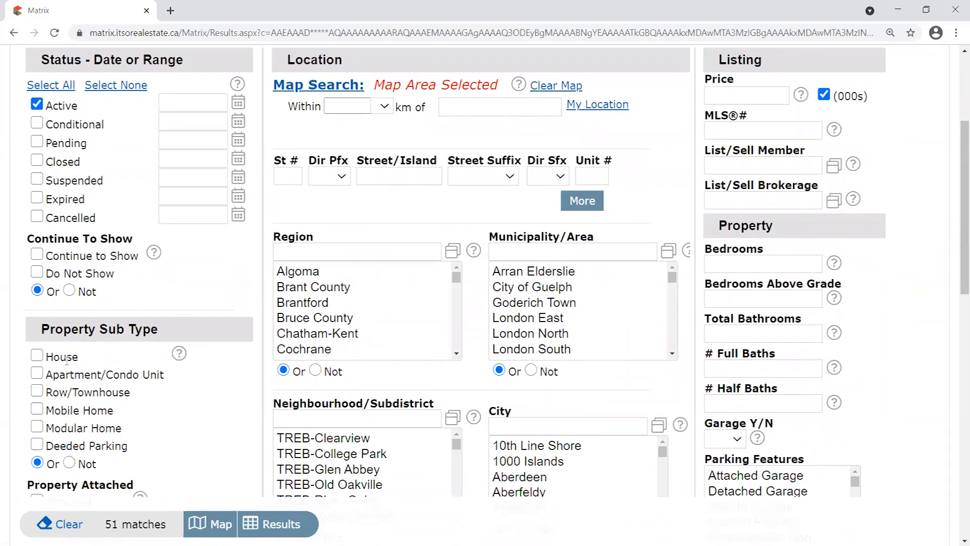
pyautogui.tripleClick(152, 529)
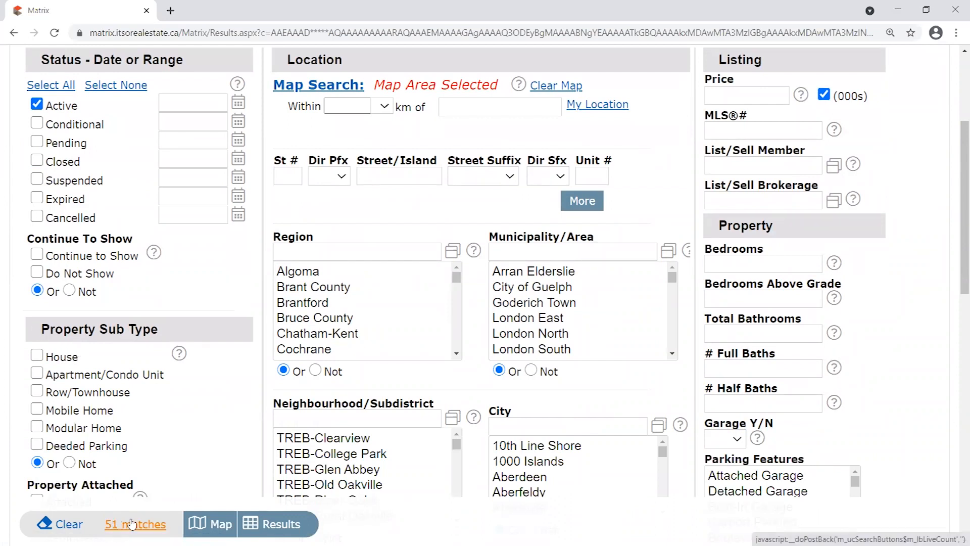
pyautogui.click(37, 356)
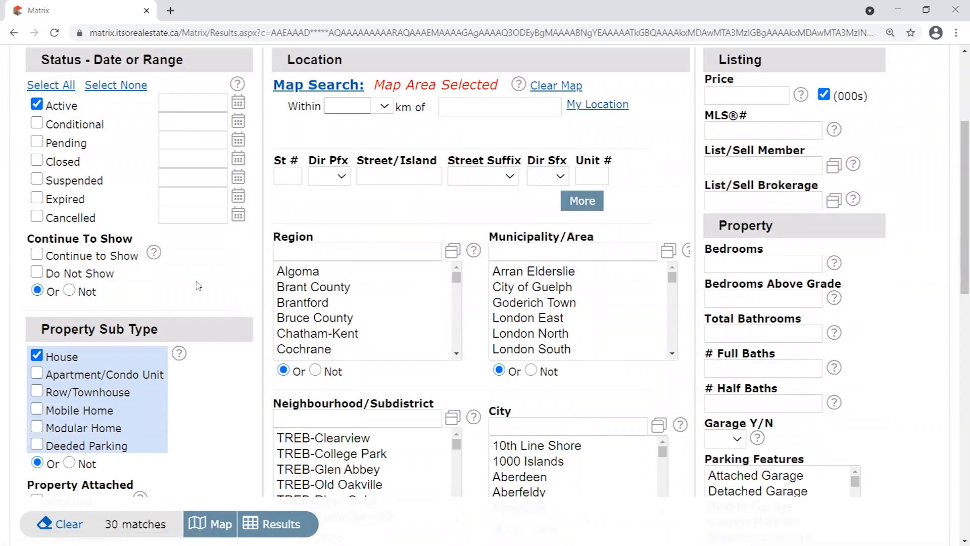
pyautogui.scroll(1, 898, 111)
pyautogui.click(753, 159)
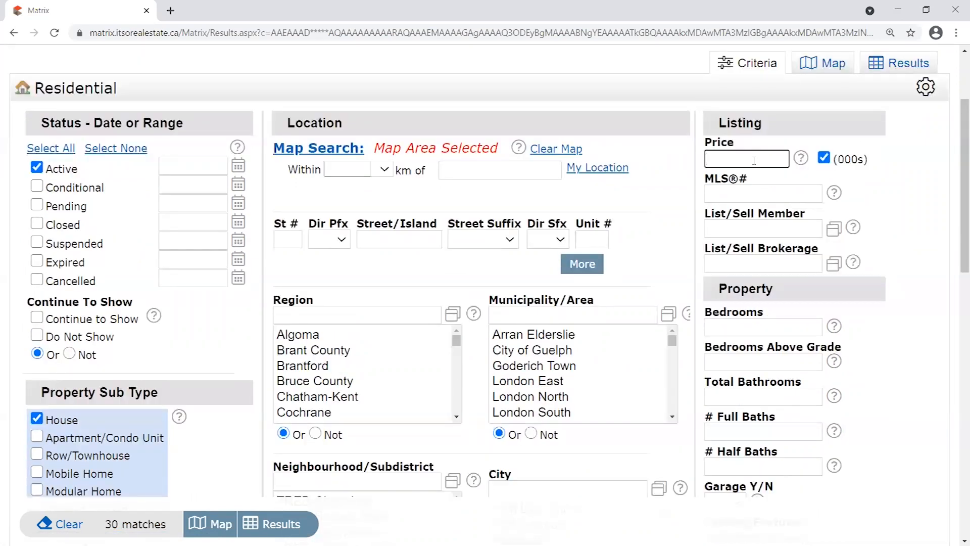
pyautogui.write('1700')
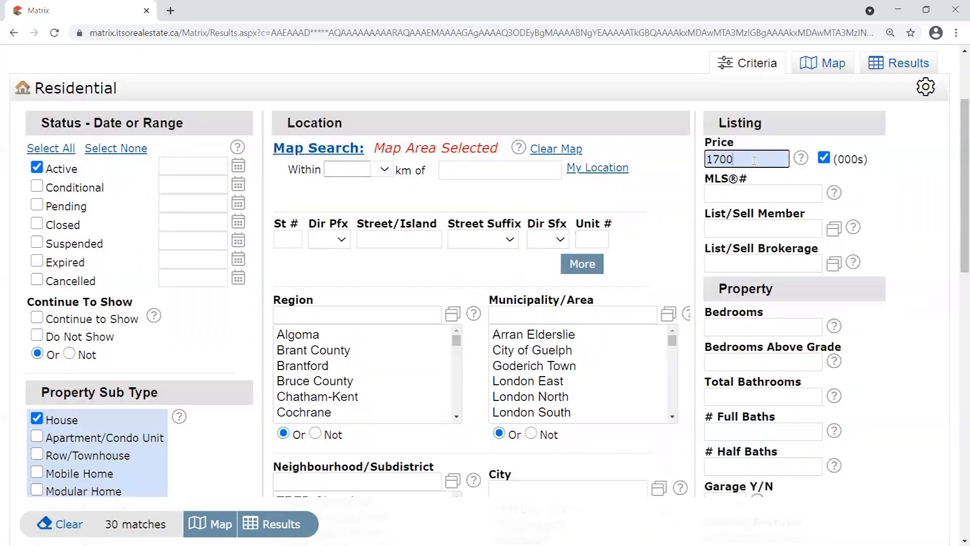
pyautogui.write('-2500')
pyautogui.moveTo(777, 158); pyautogui.dragTo(746, 162)
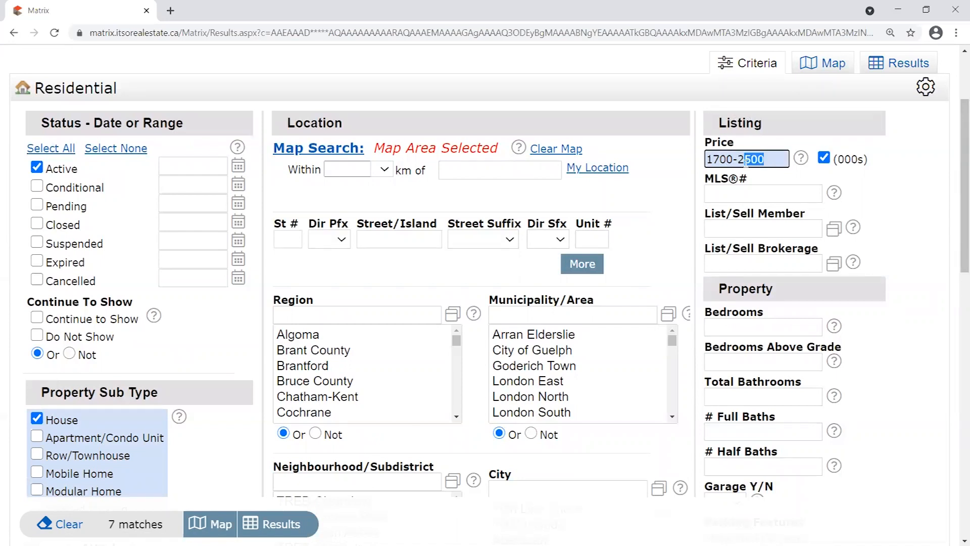
pyautogui.moveTo(769, 158); pyautogui.dragTo(746, 159)
pyautogui.write('4')
pyautogui.moveTo(769, 156); pyautogui.dragTo(751, 157)
pyautogui.click(766, 178)
pyautogui.moveTo(710, 161); pyautogui.dragTo(776, 161)
pyautogui.click(775, 159)
pyautogui.scroll(-3, 243, 416)
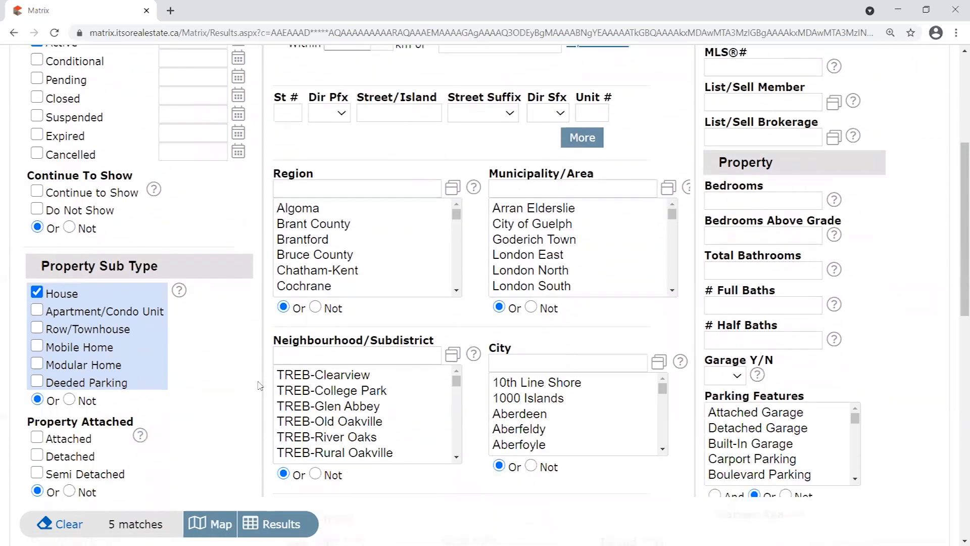
pyautogui.scroll(-2, 261, 386)
pyautogui.scroll(3, 262, 385)
pyautogui.moveTo(162, 524); pyautogui.dragTo(107, 524)
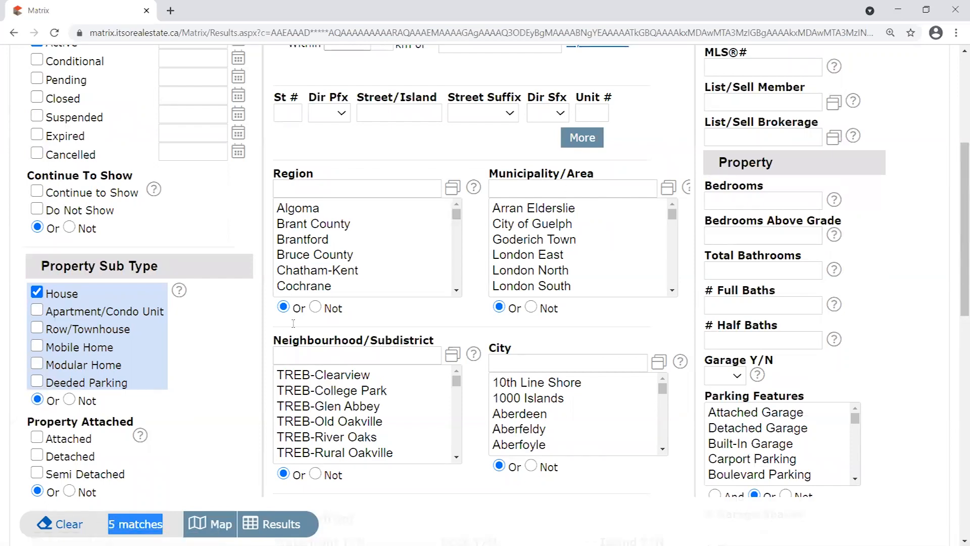
pyautogui.scroll(-1, 18, 451)
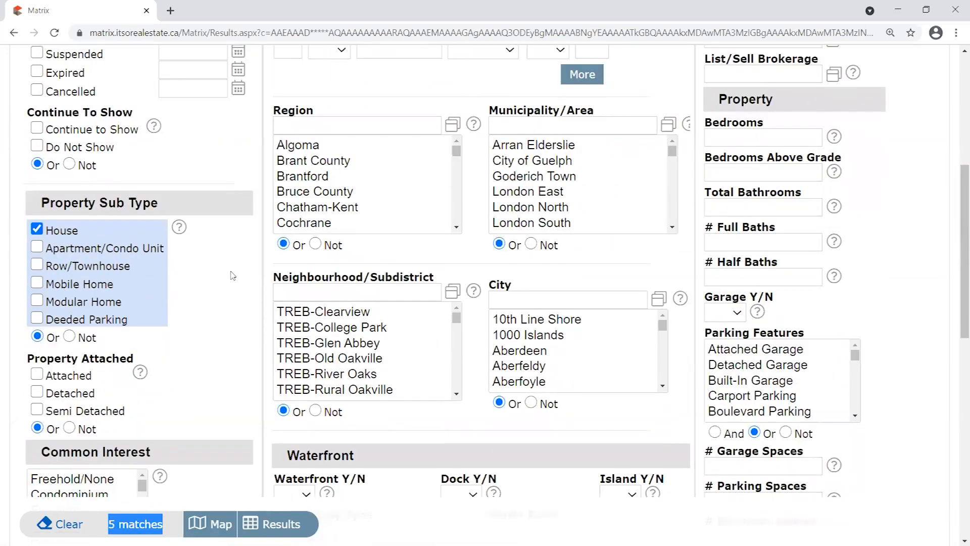
pyautogui.scroll(-2, 232, 275)
pyautogui.scroll(5, 224, 251)
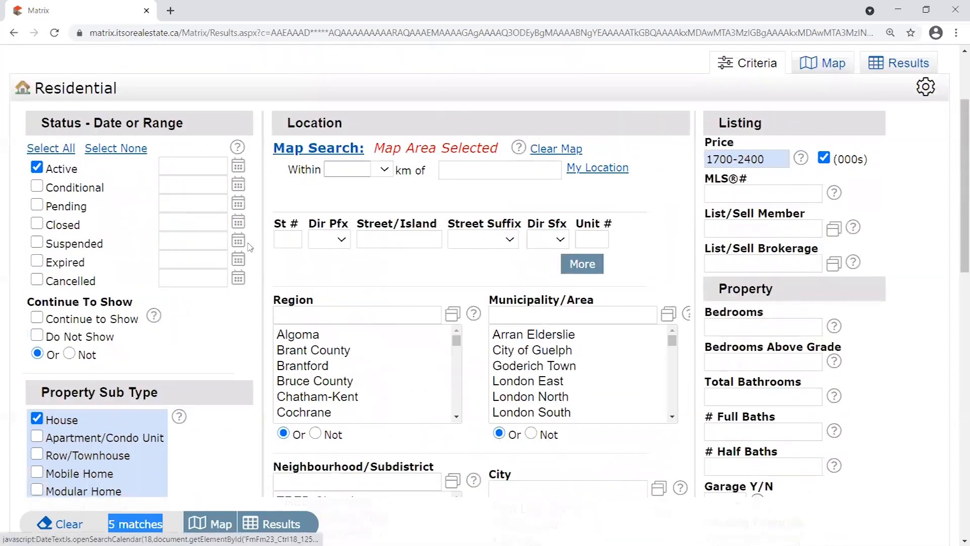
pyautogui.scroll(1, 250, 247)
pyautogui.scroll(-2, 31, 231)
pyautogui.scroll(-4, 32, 160)
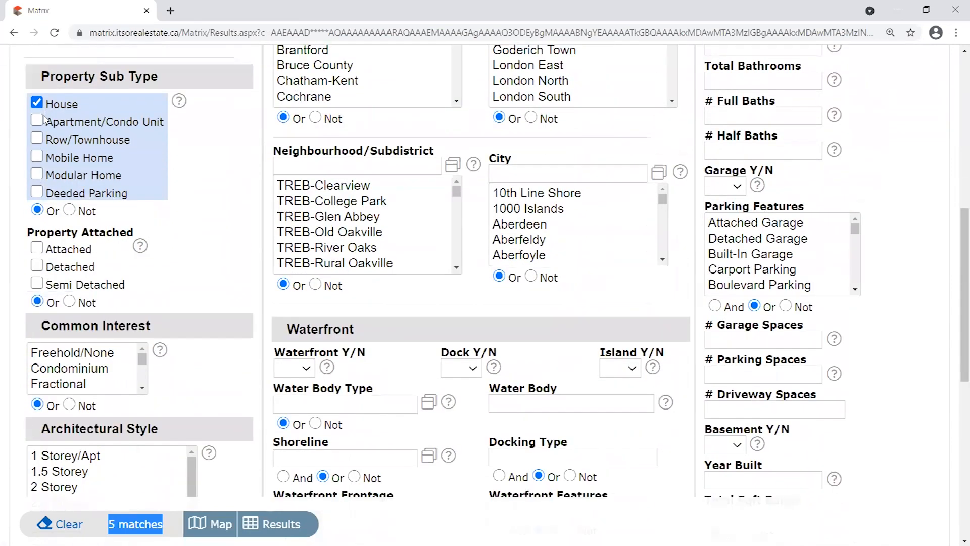
pyautogui.scroll(-2, 124, 240)
pyautogui.click(123, 225)
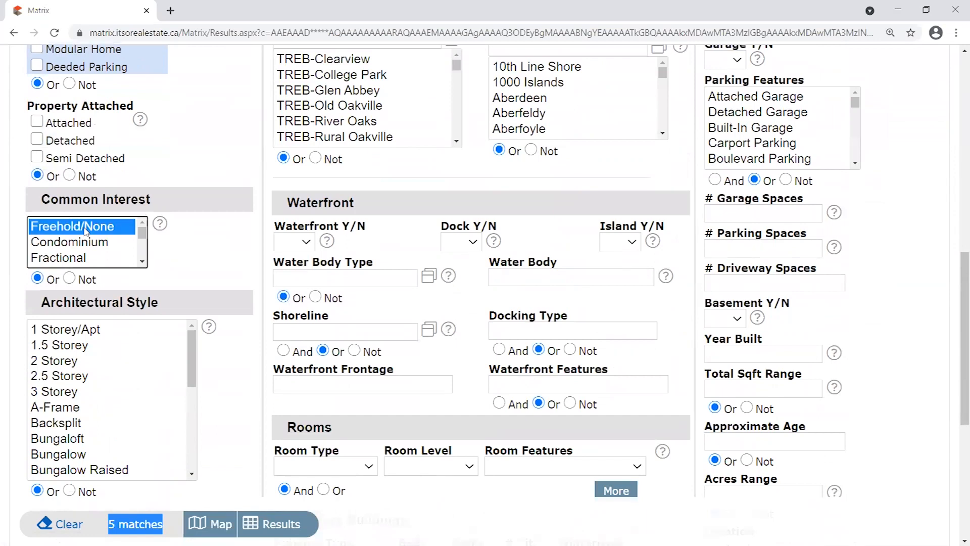
pyautogui.click(128, 362)
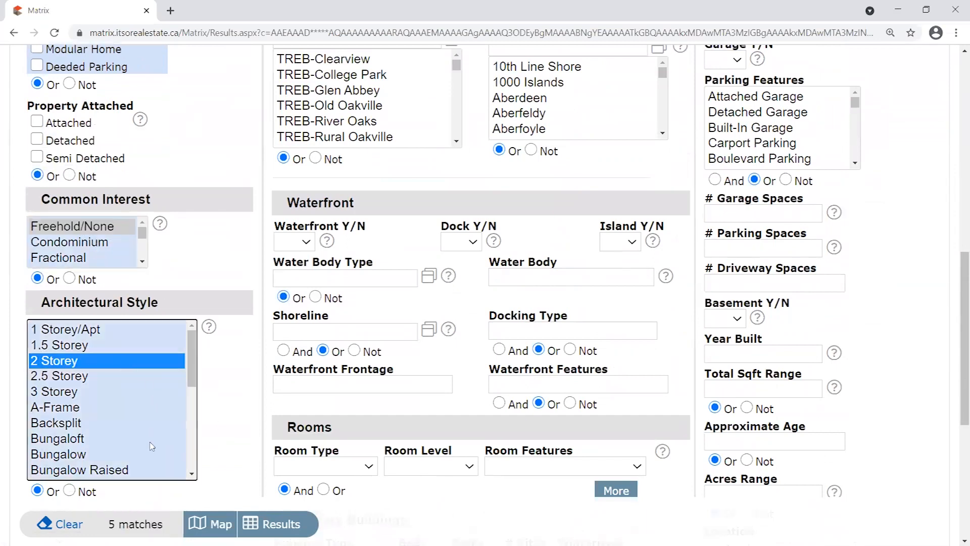
pyautogui.click(145, 470)
pyautogui.click(121, 361)
pyautogui.keyDown('ctrl'); pyautogui.click(116, 362); pyautogui.keyUp('ctrl')
pyautogui.keyDown('ctrl'); pyautogui.click(113, 226); pyautogui.keyUp('ctrl')
pyautogui.click(247, 301)
pyautogui.scroll(7, 275, 394)
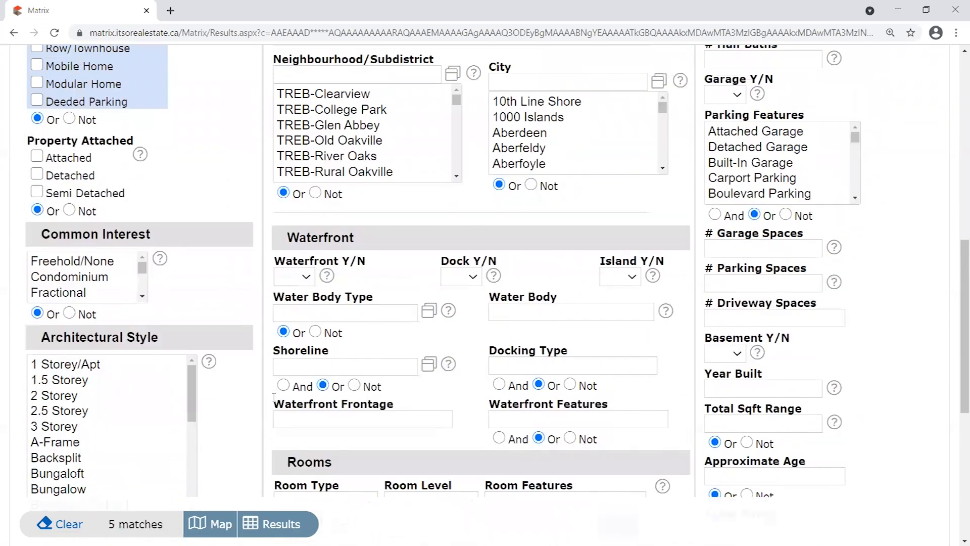
pyautogui.scroll(4, 276, 404)
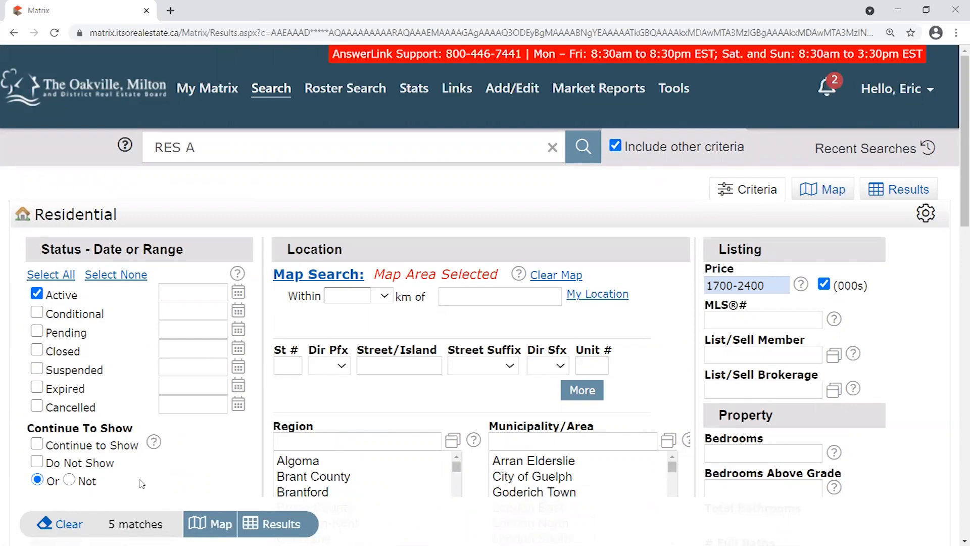
pyautogui.scroll(-3, 176, 454)
pyautogui.moveTo(91, 359); pyautogui.dragTo(45, 359)
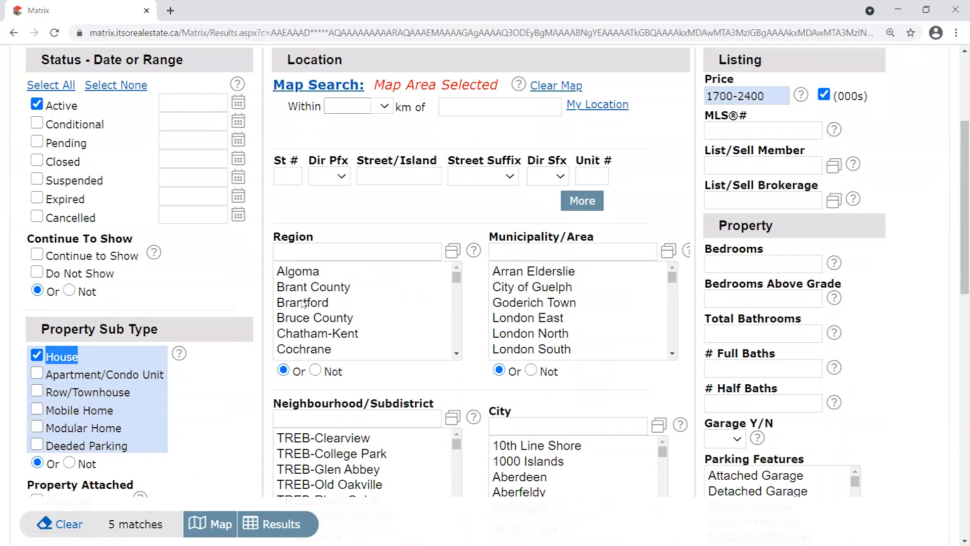
pyautogui.scroll(3, 293, 309)
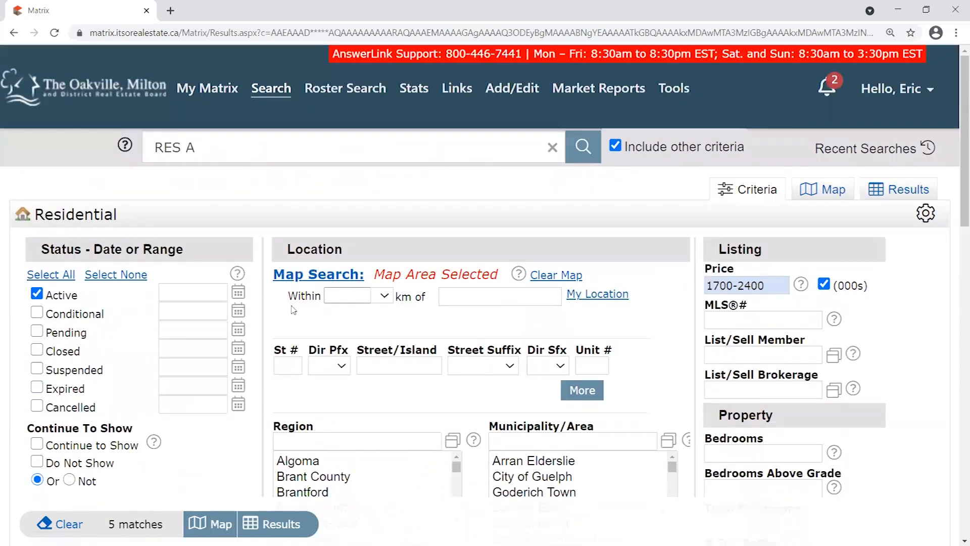
# Show the matching listings on the map and pan across Kerr Village to the fifth listing.
pyautogui.click(833, 192)
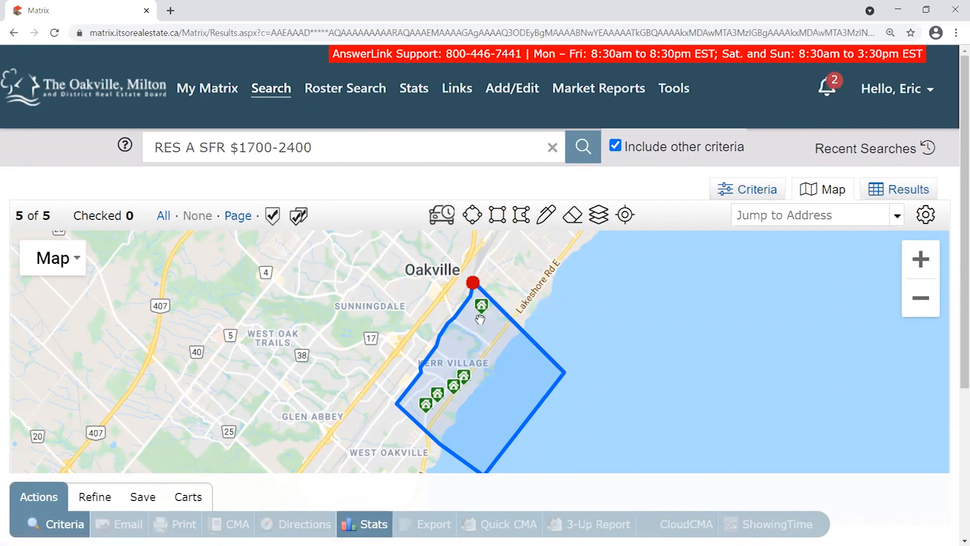
pyautogui.moveTo(456, 395)
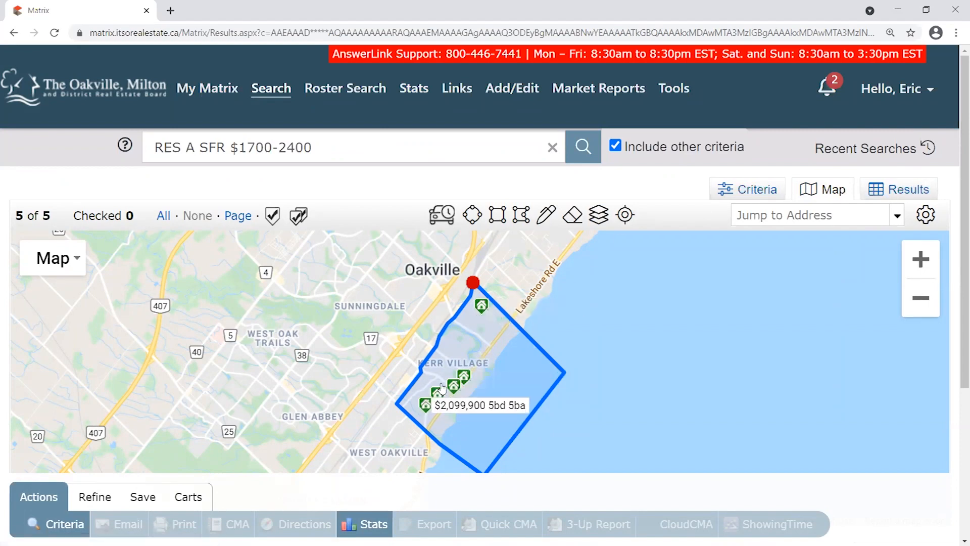
pyautogui.moveTo(486, 316)
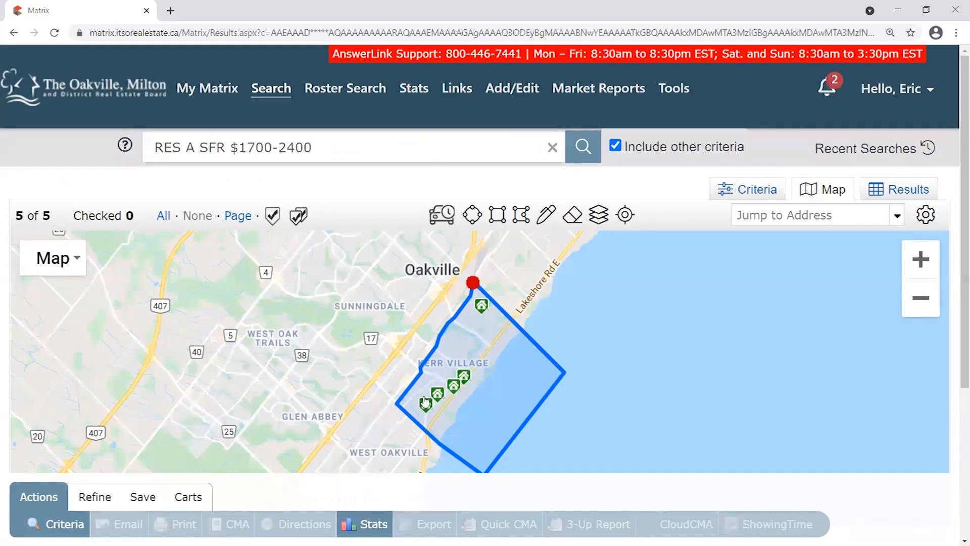
pyautogui.scroll(1, 481, 366)
pyautogui.moveTo(507, 401); pyautogui.dragTo(525, 335)
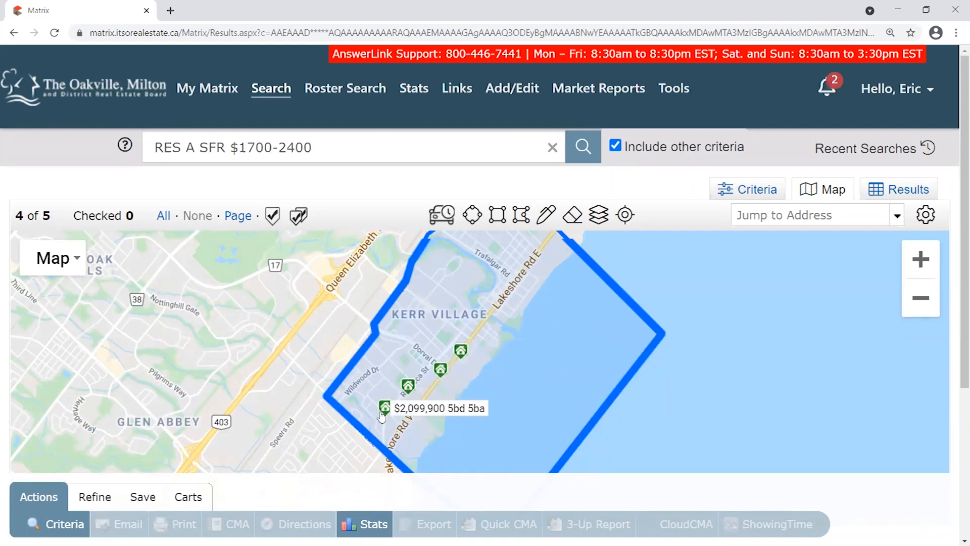
pyautogui.moveTo(519, 330); pyautogui.dragTo(492, 366)
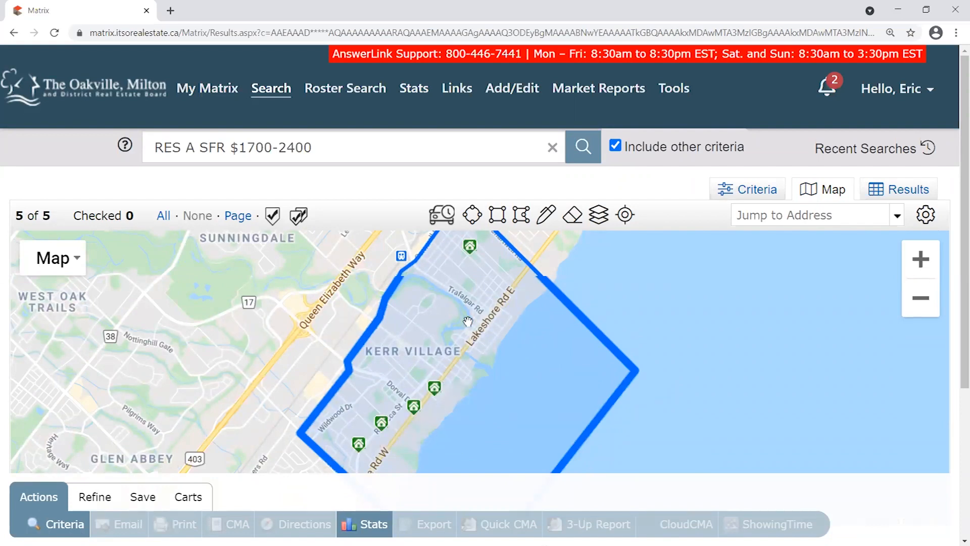
# Recentre the map on the search area, then list the 5 houses in the results table.
pyautogui.moveTo(429, 402); pyautogui.dragTo(442, 361)
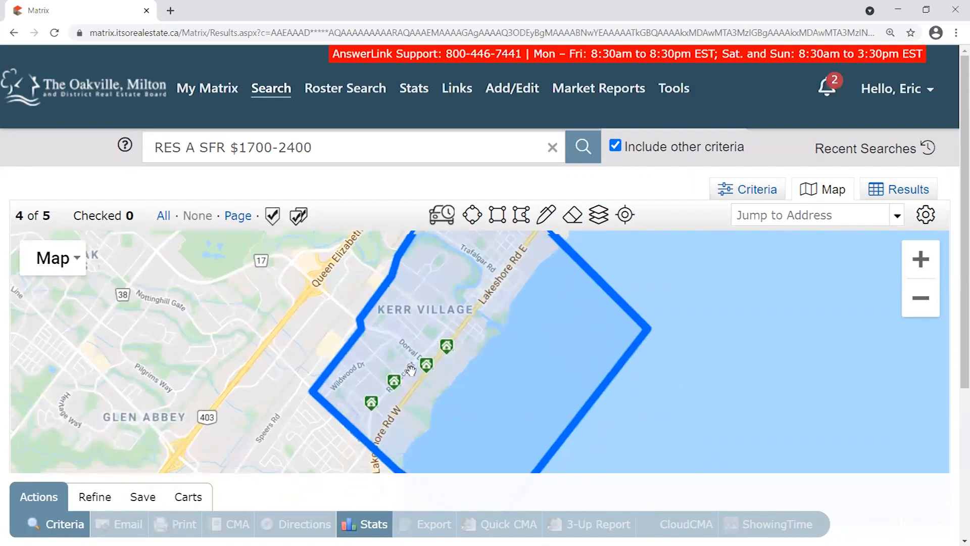
pyautogui.moveTo(539, 339); pyautogui.dragTo(478, 347)
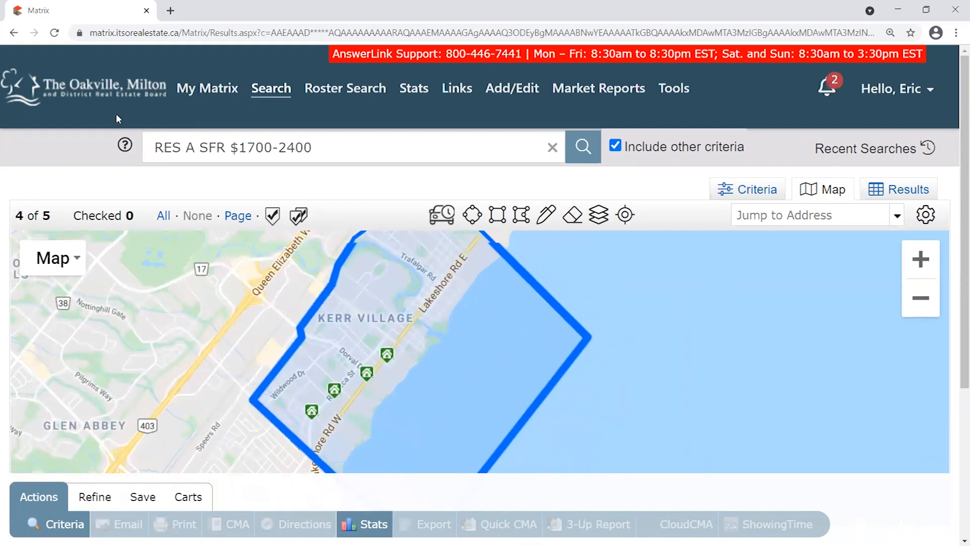
pyautogui.moveTo(51, 216); pyautogui.dragTo(25, 216)
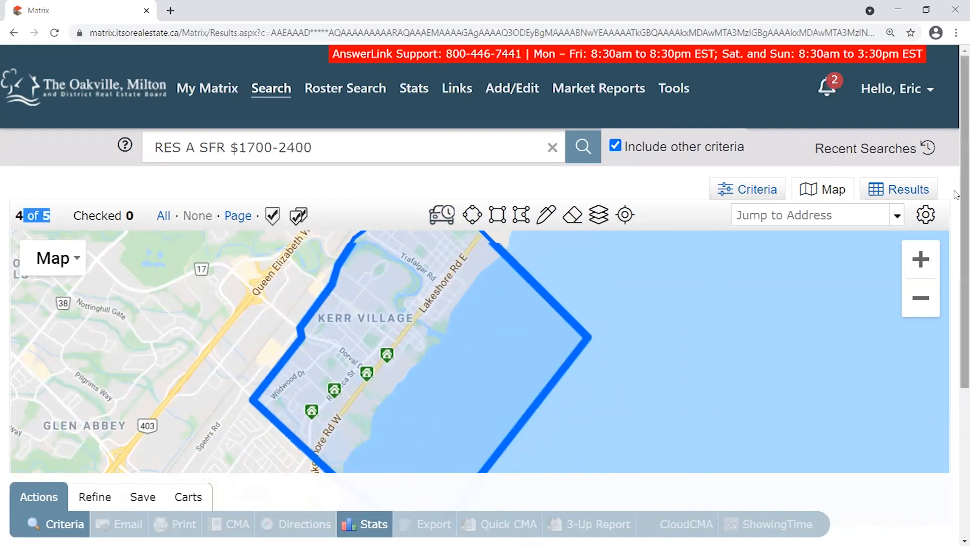
pyautogui.click(908, 191)
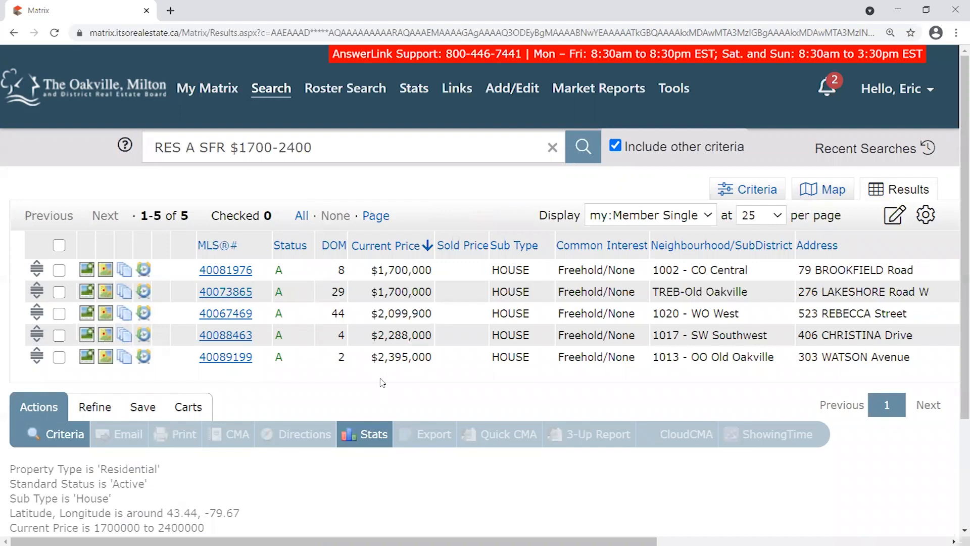
pyautogui.moveTo(935, 190); pyautogui.dragTo(888, 190)
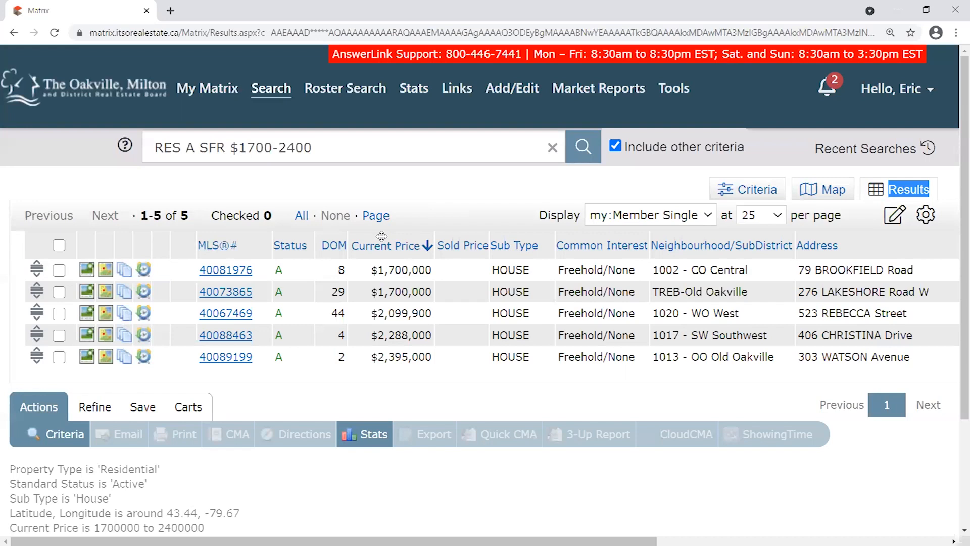
pyautogui.moveTo(728, 242); pyautogui.dragTo(721, 246)
pyautogui.moveTo(713, 235)
pyautogui.mouseDown()
pyautogui.moveTo(727, 235)
pyautogui.moveTo(713, 235)
pyautogui.mouseUp()
pyautogui.moveTo(711, 233); pyautogui.dragTo(751, 238)
pyautogui.moveTo(395, 232)
pyautogui.mouseDown()
pyautogui.moveTo(669, 233)
pyautogui.moveTo(354, 234)
pyautogui.moveTo(387, 234)
pyautogui.mouseUp()
# Remove the blank column left of MLS®# and scroll right to reveal the City column.
pyautogui.click(184, 245)
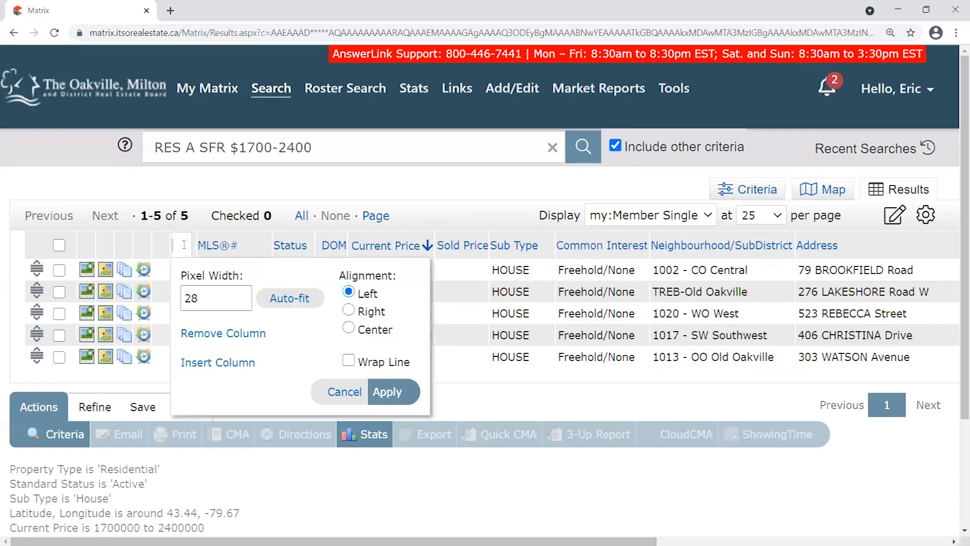
pyautogui.click(222, 335)
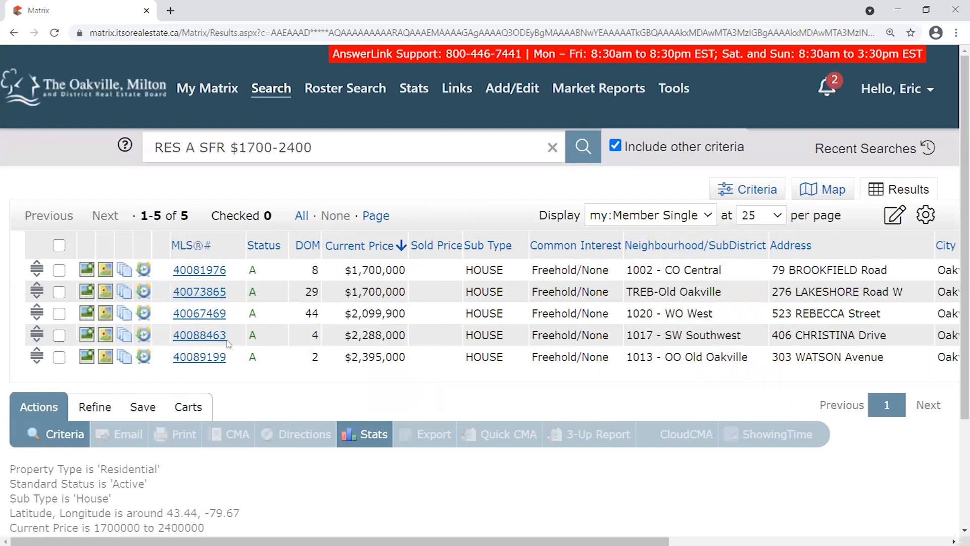
pyautogui.hscroll(4, 485, 293)
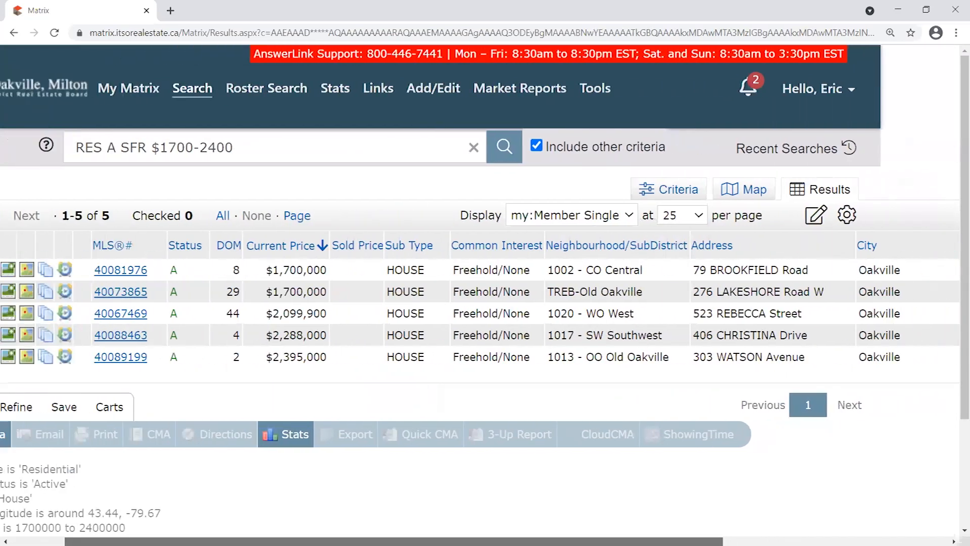
pyautogui.moveTo(409, 542); pyautogui.dragTo(487, 541)
pyautogui.moveTo(508, 541)
pyautogui.mouseDown()
pyautogui.moveTo(561, 541)
pyautogui.moveTo(384, 541)
pyautogui.moveTo(504, 541)
pyautogui.mouseUp()
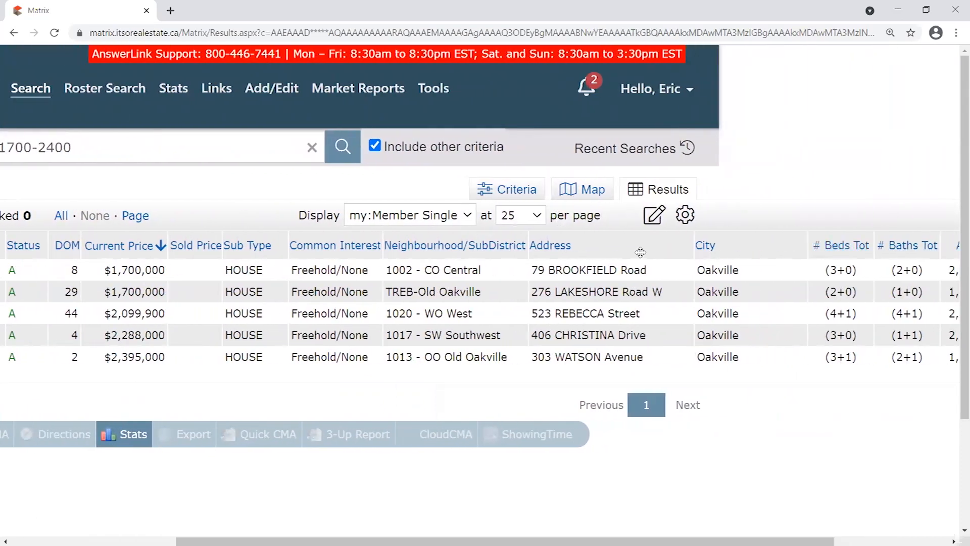
# Insert a Region column beside City and move Address ahead of Neighbourhood/SubDistrict.
pyautogui.click(764, 244)
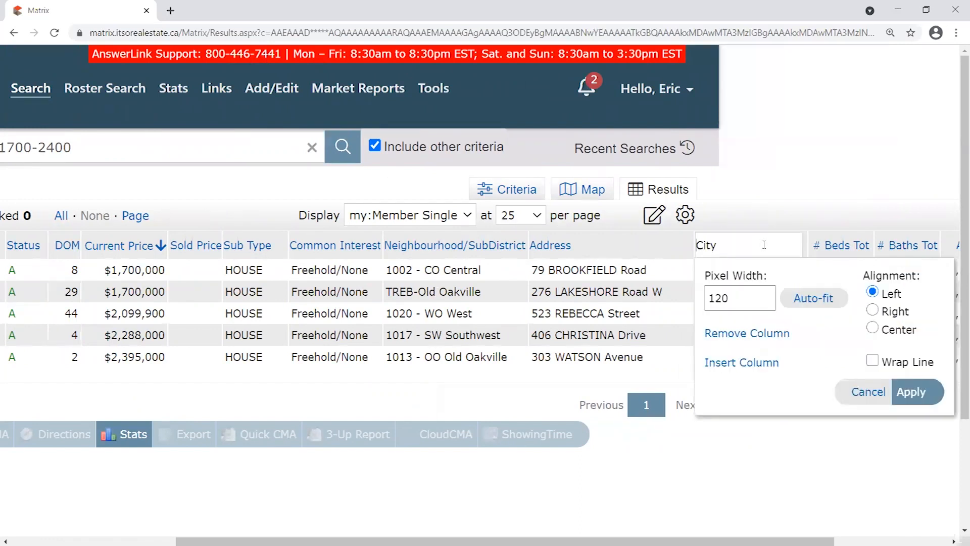
pyautogui.click(744, 366)
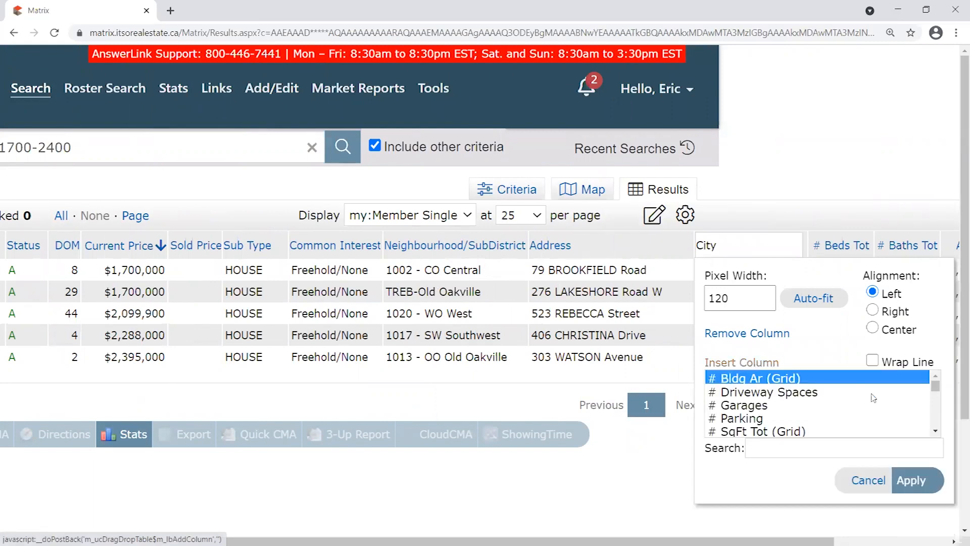
pyautogui.moveTo(934, 389); pyautogui.dragTo(935, 394)
pyautogui.scroll(-10, 935, 395)
pyautogui.click(820, 447)
pyautogui.write('regio')
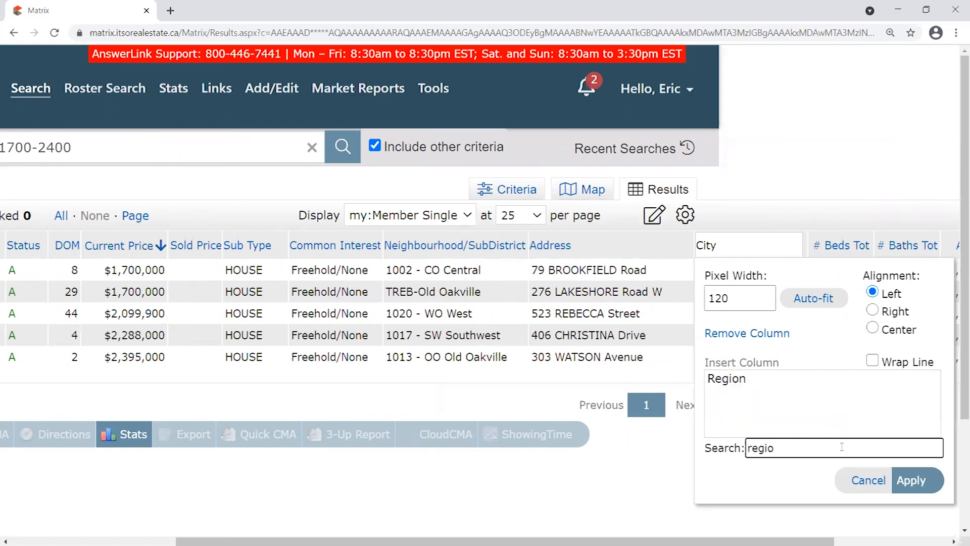
pyautogui.click(728, 379)
pyautogui.click(924, 481)
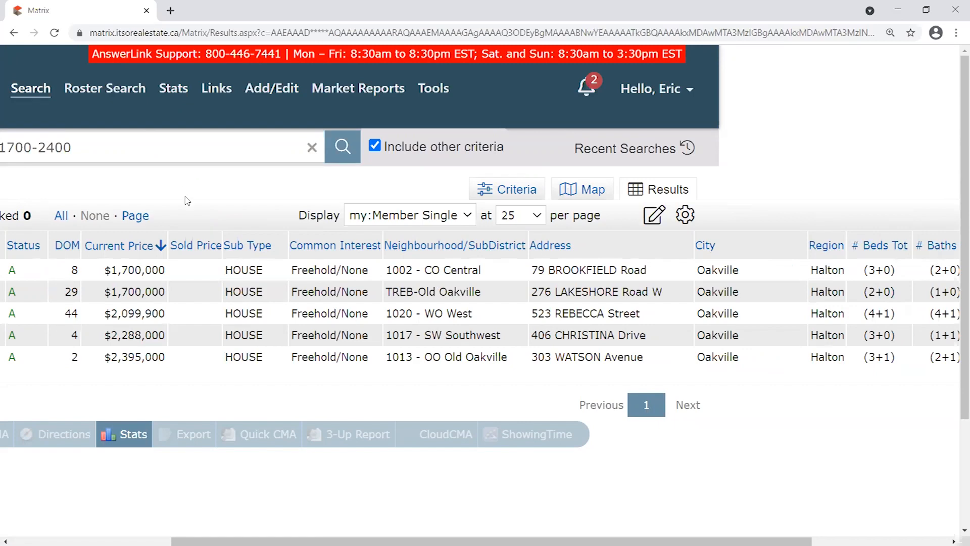
pyautogui.moveTo(491, 541); pyautogui.dragTo(598, 234)
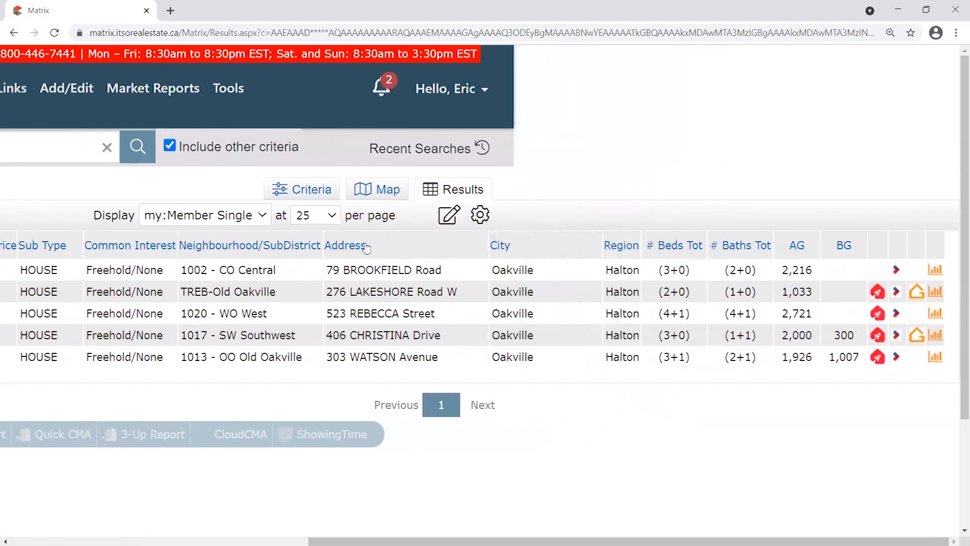
pyautogui.moveTo(396, 247); pyautogui.dragTo(258, 253)
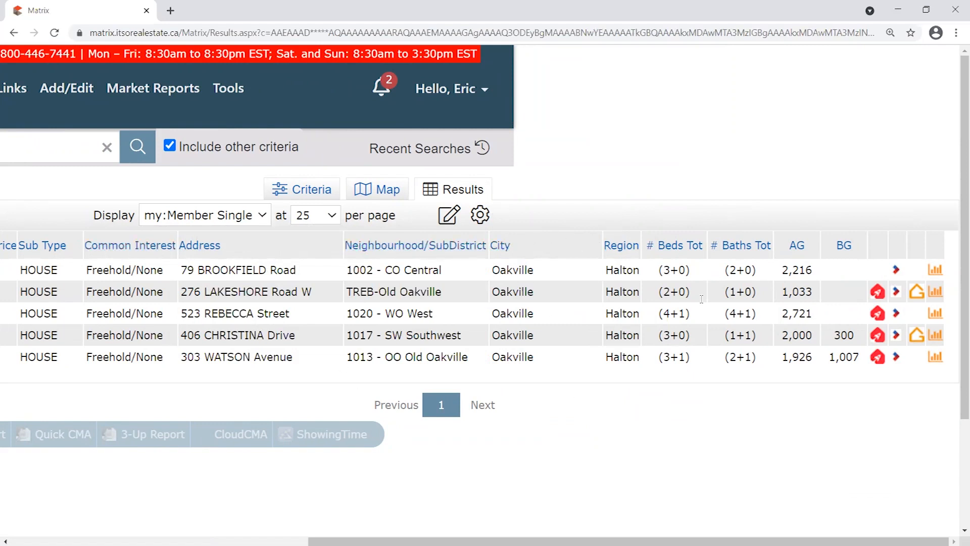
# Search 'post' in the City column's Insert Column list and select Postal Code.
pyautogui.click(571, 243)
pyautogui.click(537, 364)
pyautogui.click(596, 443)
pyautogui.write('post')
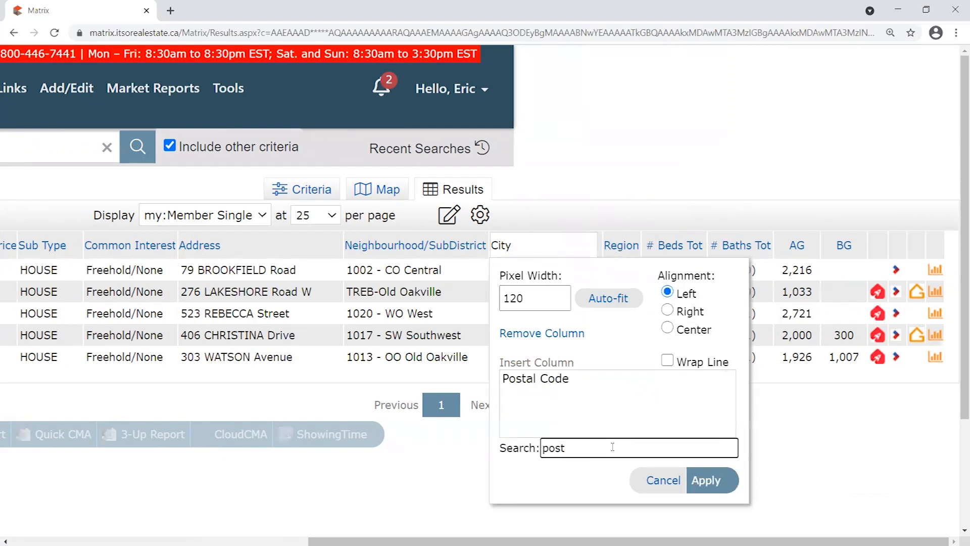
pyautogui.click(563, 379)
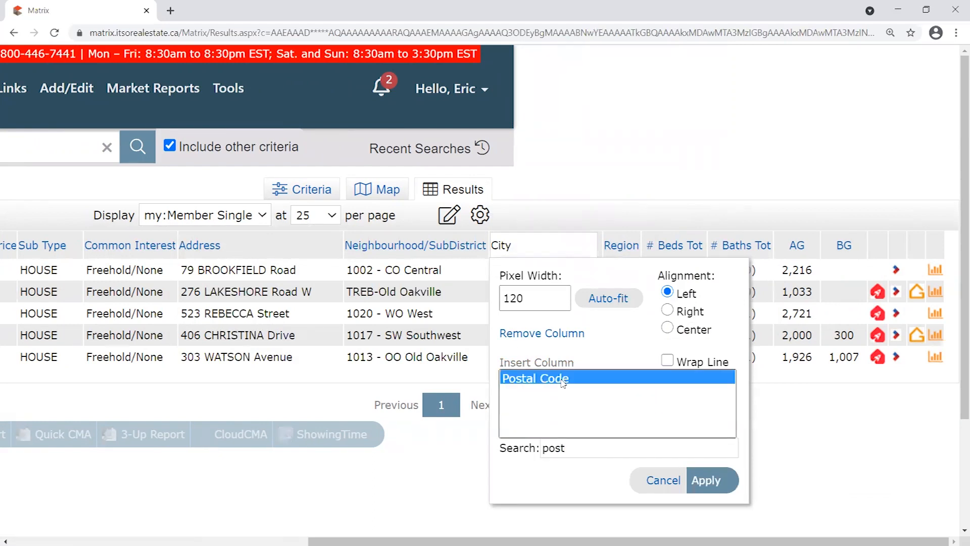
# Cancel the Postal Code insertion and scroll the table back left to the MLS# column.
pyautogui.click(663, 480)
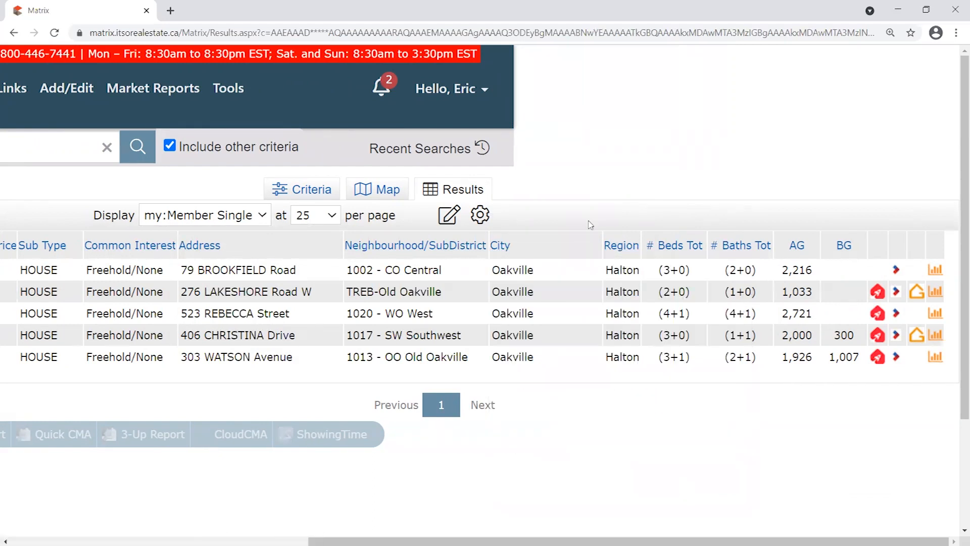
pyautogui.moveTo(572, 541); pyautogui.dragTo(434, 518)
pyautogui.moveTo(821, 240); pyautogui.dragTo(623, 234)
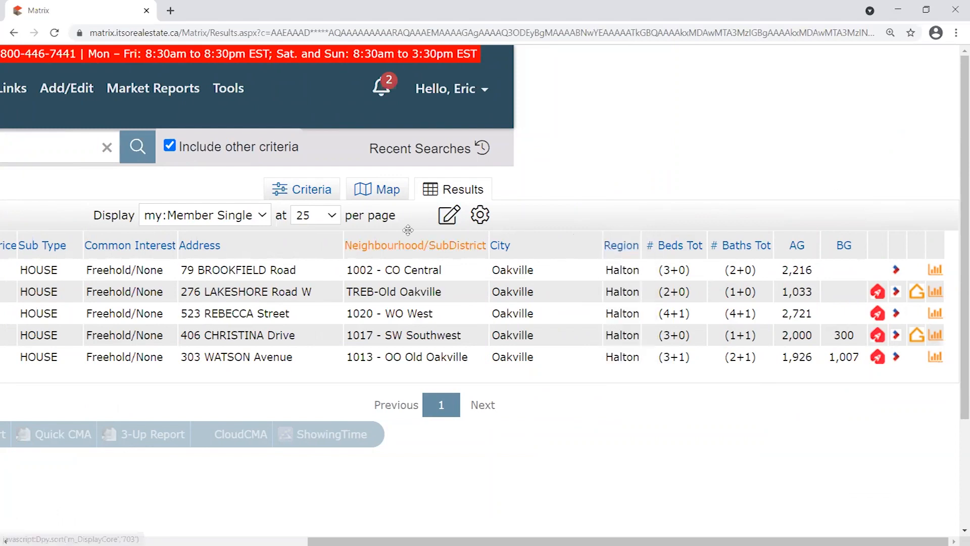
pyautogui.hscroll(-8, 621, 466)
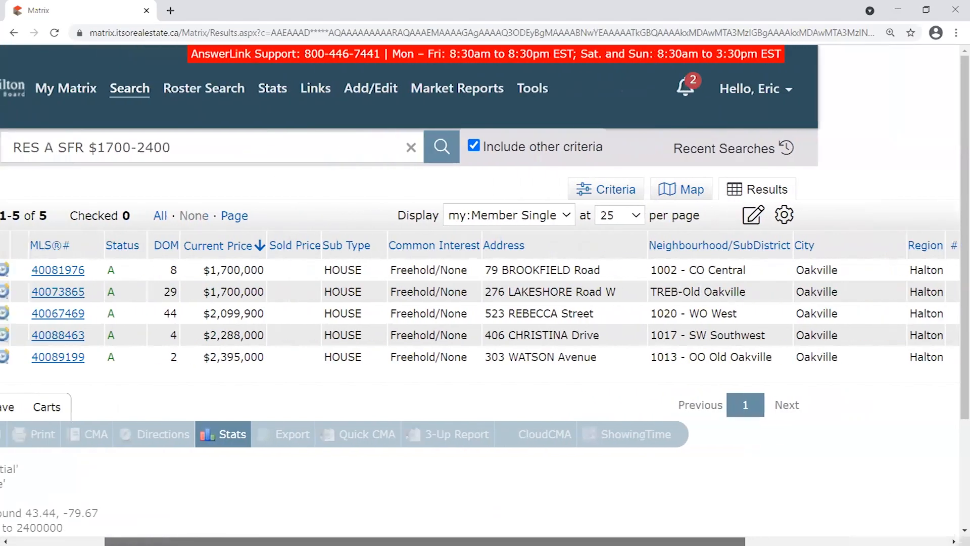
pyautogui.moveTo(375, 542); pyautogui.dragTo(354, 542)
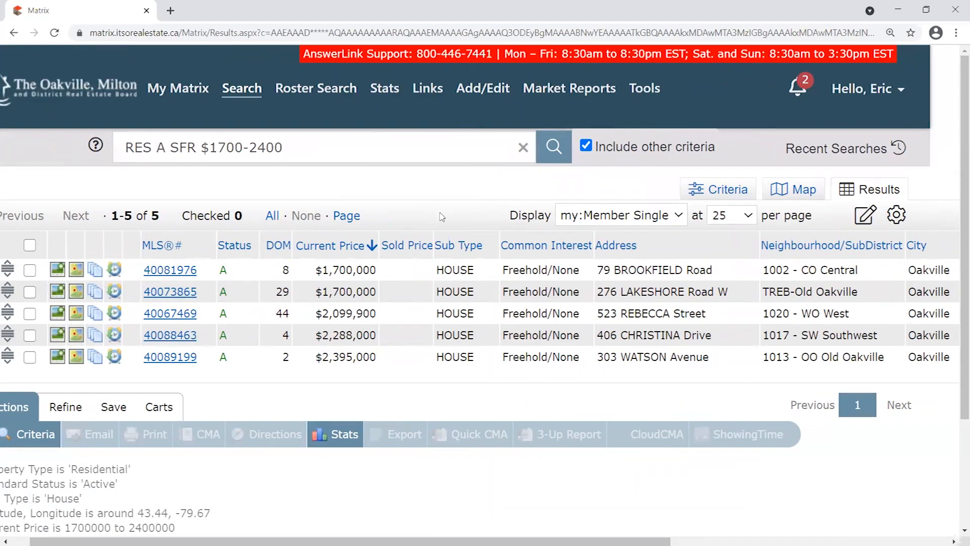
# Set the current display, sort order and count per page as the Search starting default.
pyautogui.click(896, 216)
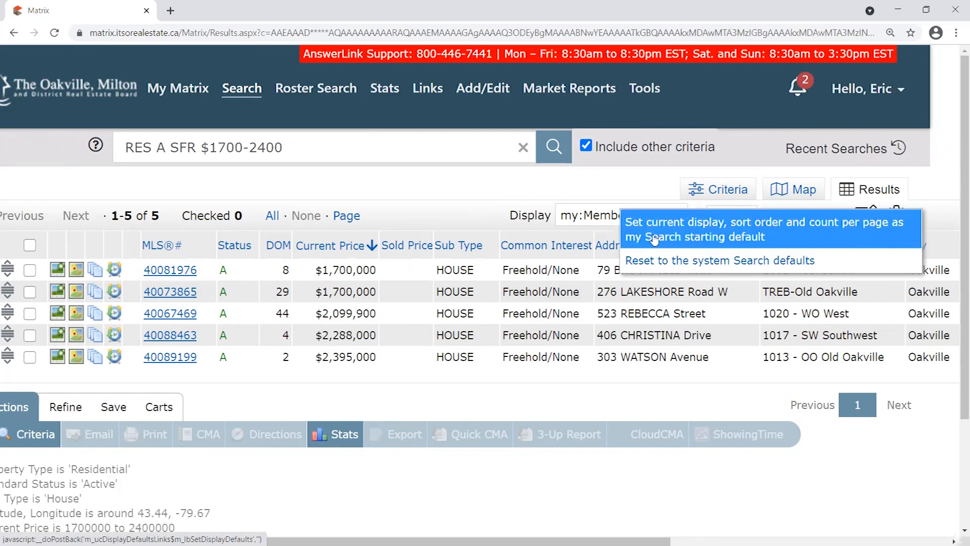
pyautogui.click(760, 237)
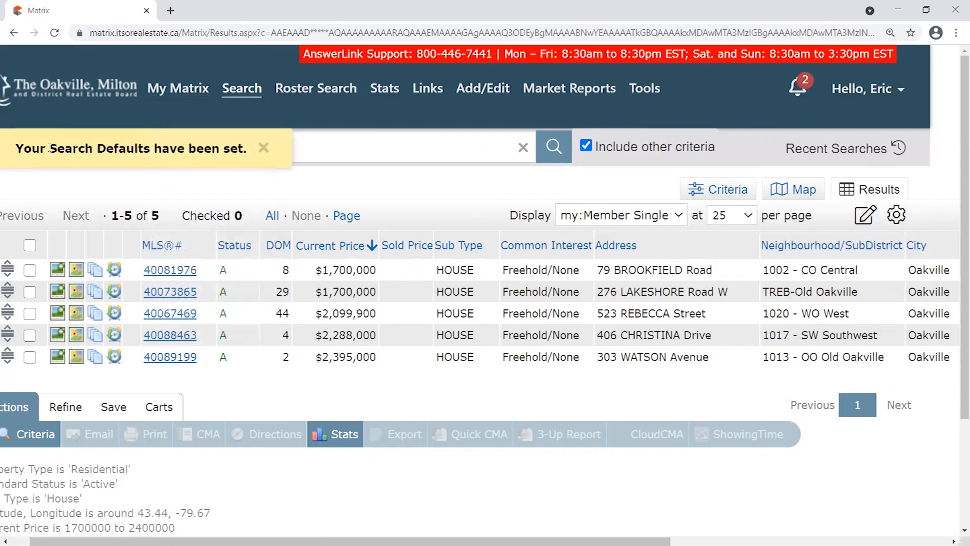
pyautogui.moveTo(15, 148); pyautogui.dragTo(240, 147)
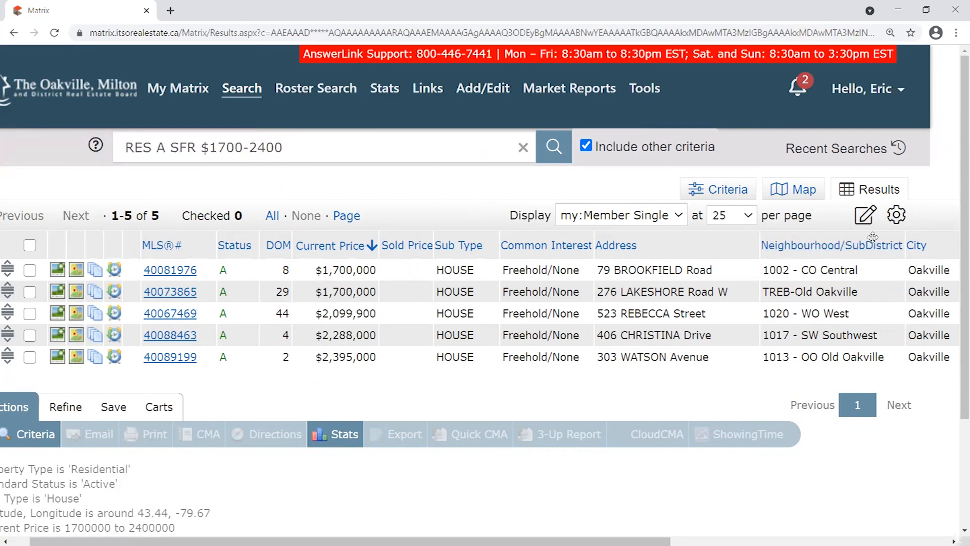
pyautogui.moveTo(607, 541); pyautogui.dragTo(752, 541)
pyautogui.moveTo(819, 245); pyautogui.dragTo(629, 246)
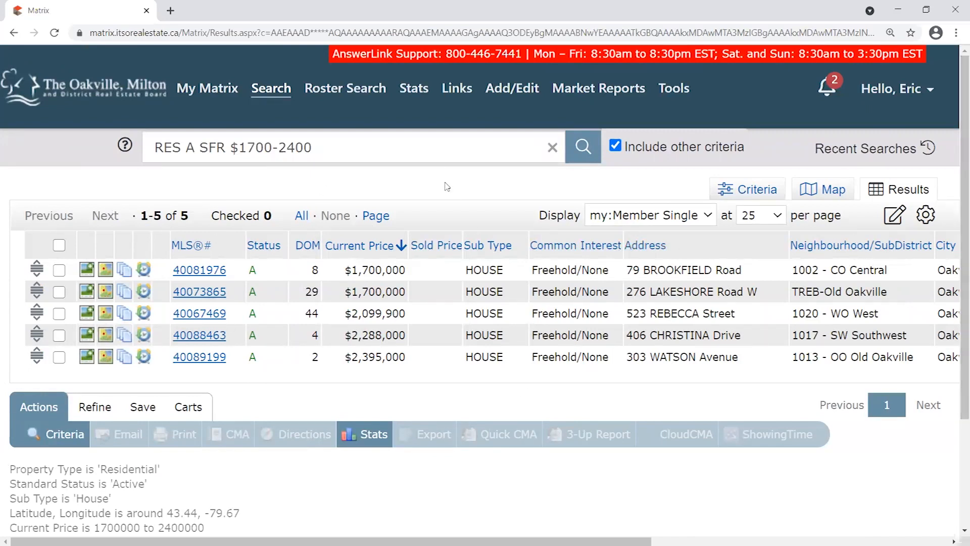
pyautogui.moveTo(427, 234); pyautogui.dragTo(451, 232)
pyautogui.moveTo(428, 236); pyautogui.dragTo(433, 235)
pyautogui.scroll(-2, 416, 381)
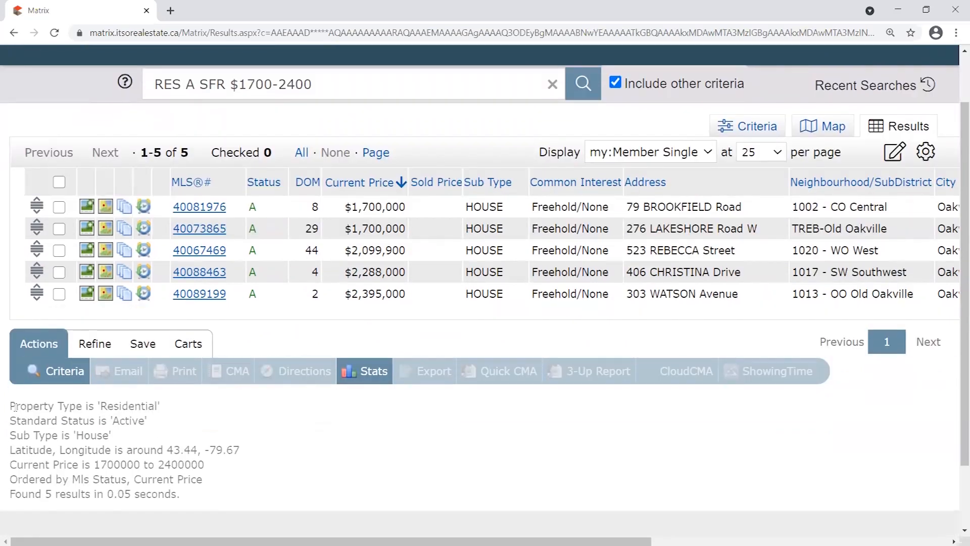
pyautogui.moveTo(10, 406); pyautogui.dragTo(257, 461)
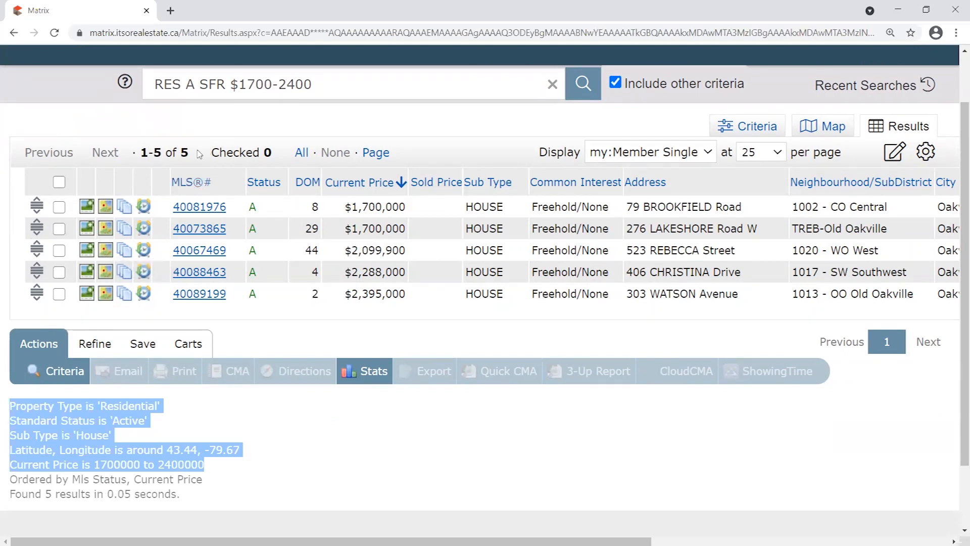
pyautogui.doubleClick(185, 152)
pyautogui.moveTo(10, 406); pyautogui.dragTo(261, 463)
pyautogui.click(106, 405)
pyautogui.moveTo(100, 406); pyautogui.dragTo(159, 405)
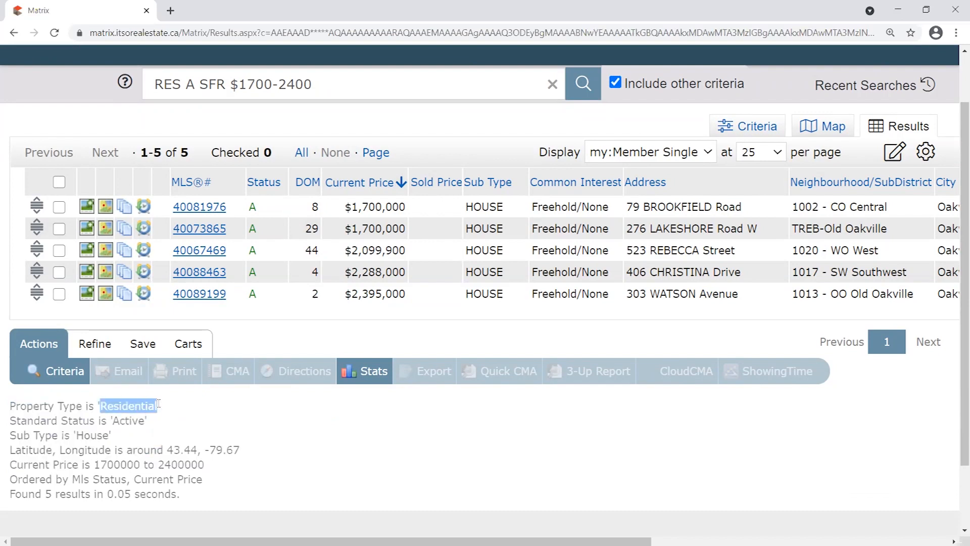
pyautogui.moveTo(110, 420); pyautogui.dragTo(157, 425)
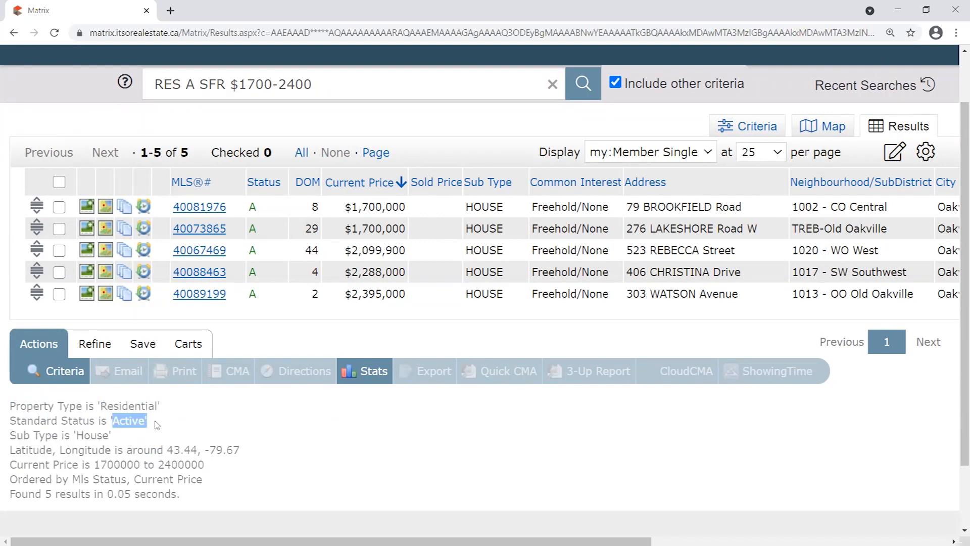
pyautogui.moveTo(75, 436); pyautogui.dragTo(108, 436)
pyautogui.moveTo(11, 450); pyautogui.dragTo(245, 450)
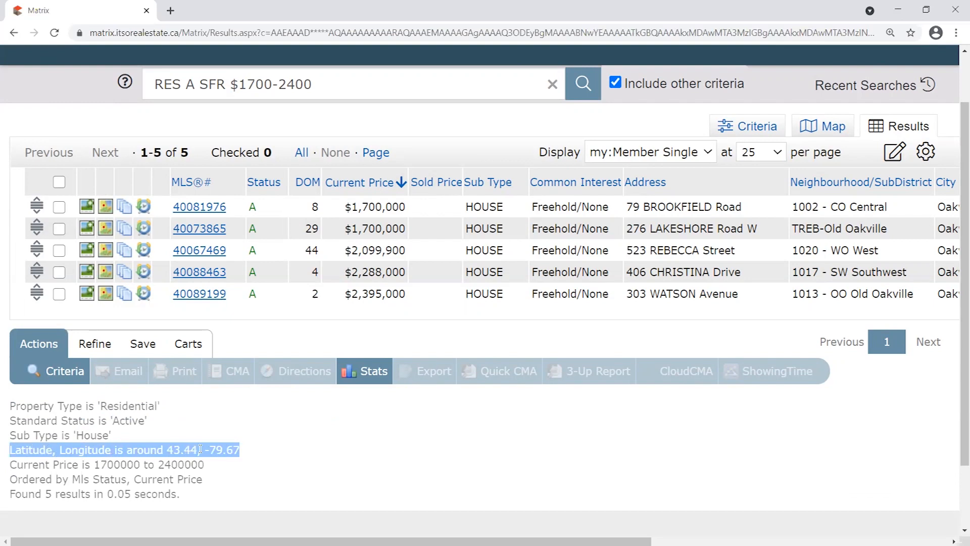
pyautogui.moveTo(94, 465); pyautogui.dragTo(13, 405)
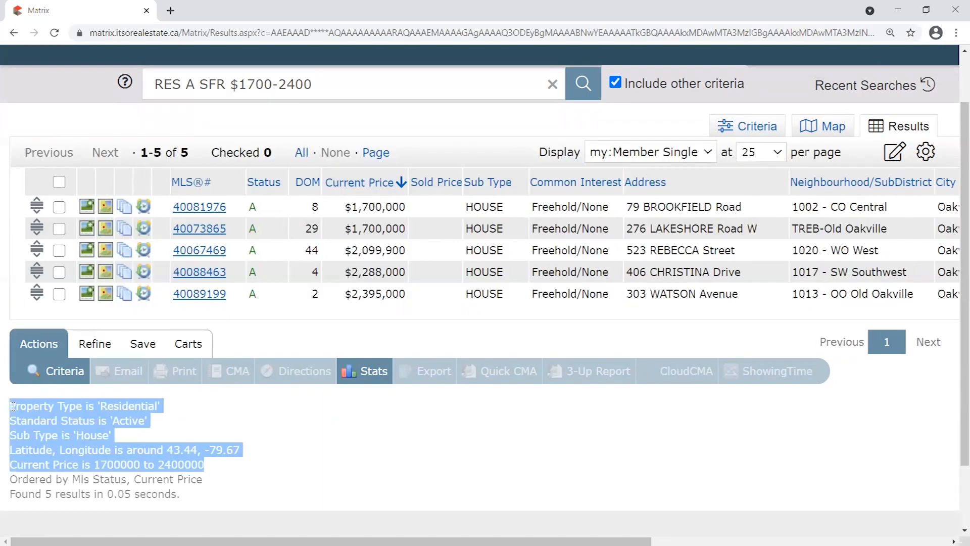
pyautogui.click(194, 437)
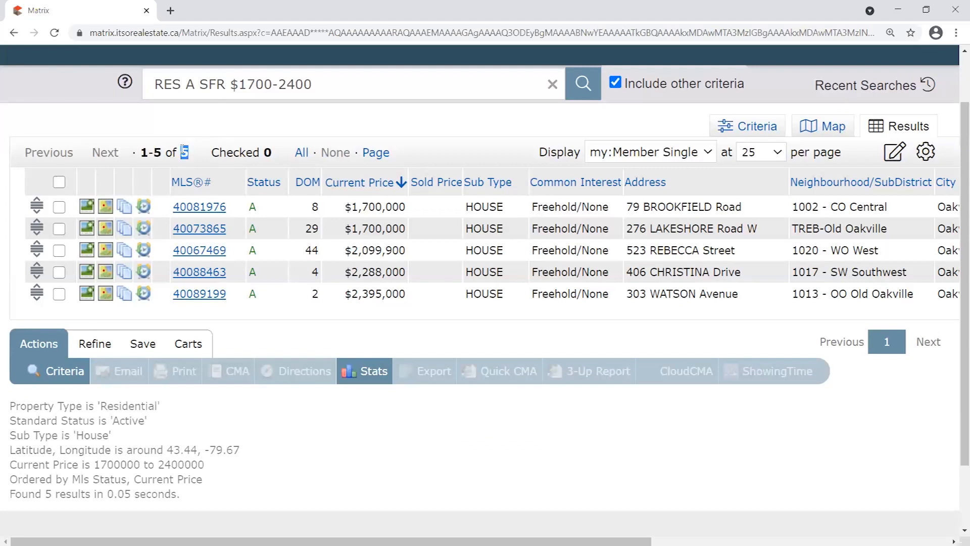
pyautogui.moveTo(205, 464); pyautogui.dragTo(8, 398)
# Tick Fully Winterized under Winterized on the criteria form, dropping the match count to 0.
pyautogui.click(160, 418)
pyautogui.click(757, 126)
pyautogui.scroll(-10, 198, 409)
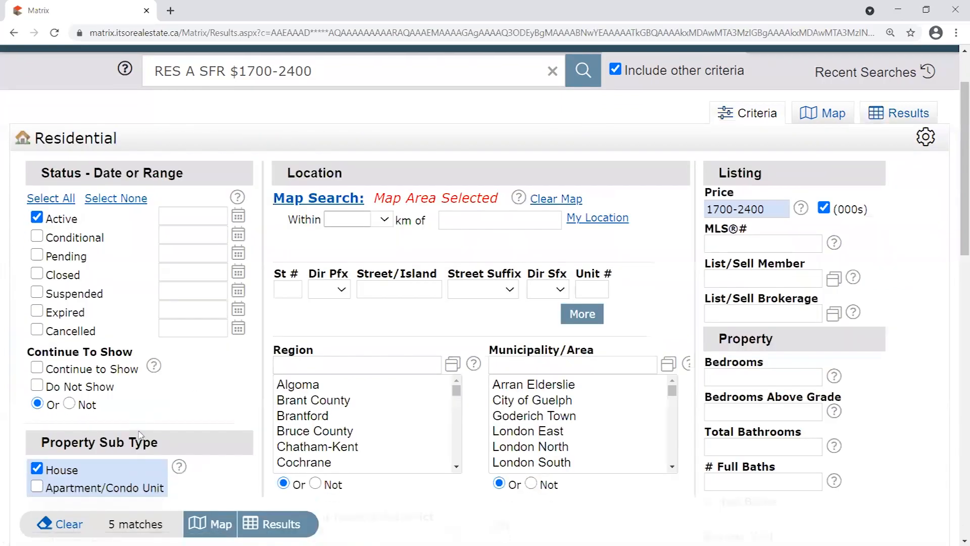
pyautogui.scroll(-5, 196, 414)
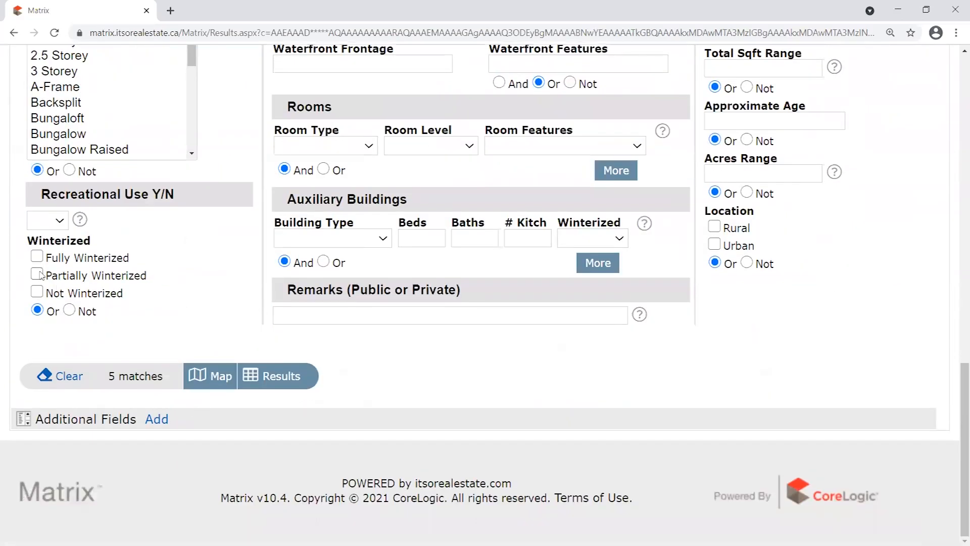
pyautogui.click(37, 257)
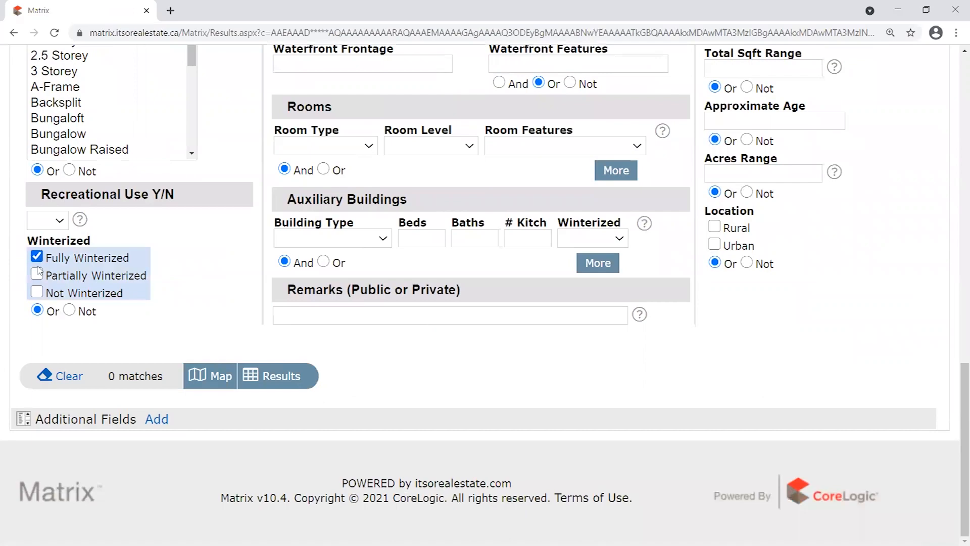
pyautogui.moveTo(118, 257); pyautogui.dragTo(48, 262)
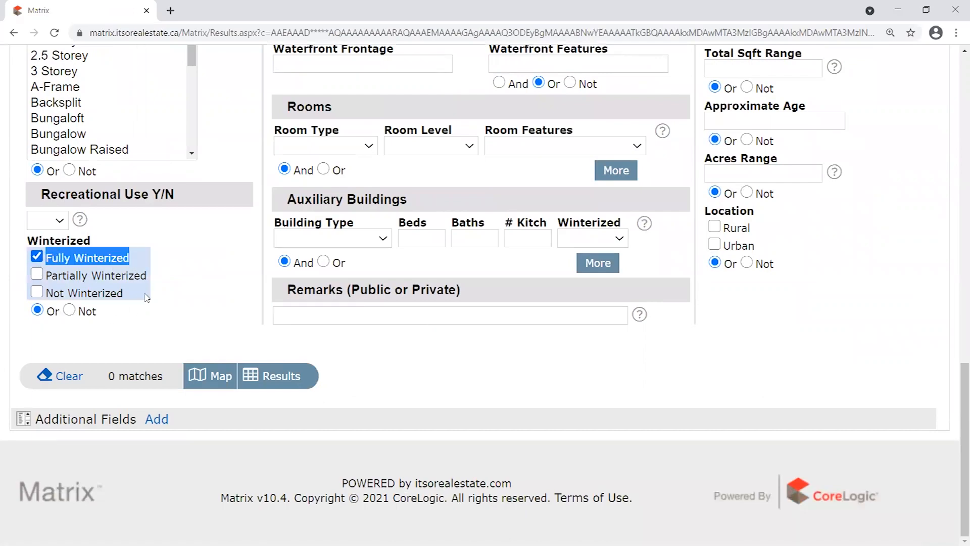
pyautogui.click(213, 277)
pyautogui.scroll(10, 250, 301)
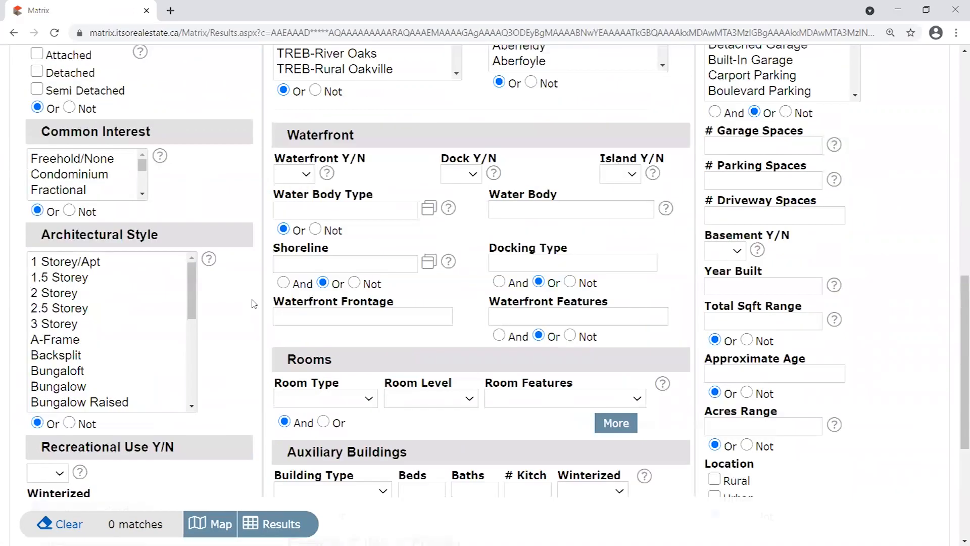
pyautogui.moveTo(105, 525); pyautogui.dragTo(162, 526)
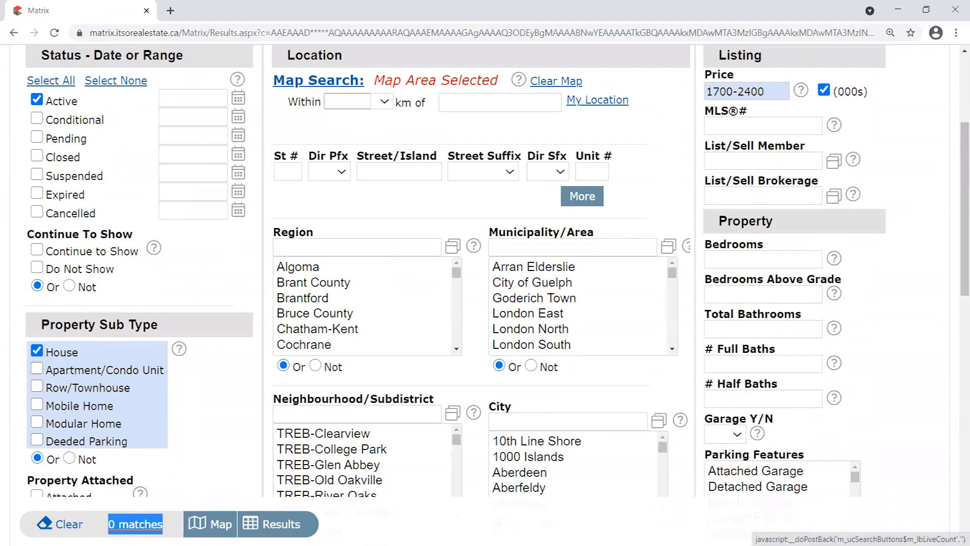
pyautogui.scroll(5, 198, 460)
pyautogui.click(285, 198)
# View the empty results and review the criteria summary with the new Fully Winterized line.
pyautogui.moveTo(654, 160)
pyautogui.click(902, 190)
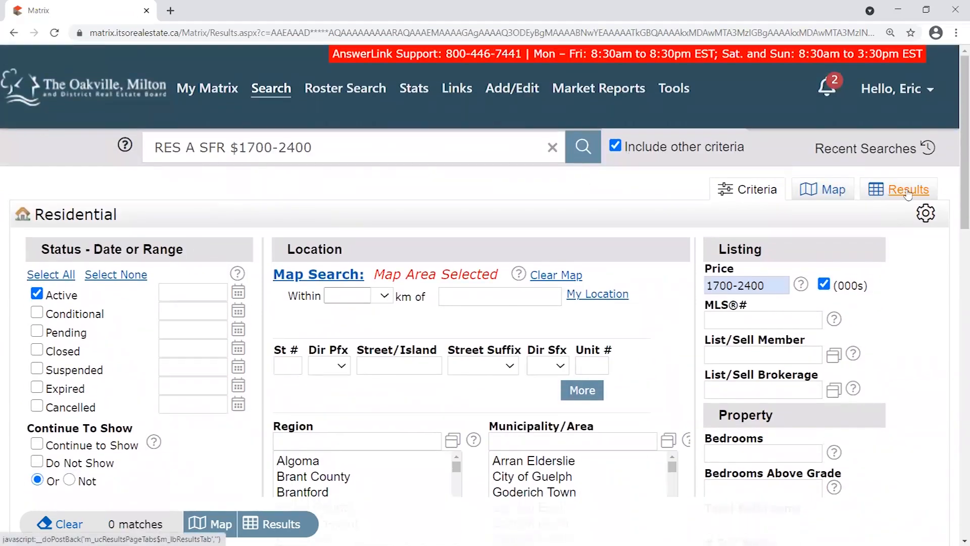
pyautogui.scroll(-2, 354, 295)
pyautogui.scroll(2, 341, 325)
pyautogui.scroll(-2, 358, 366)
pyautogui.moveTo(7, 326); pyautogui.dragTo(161, 323)
pyautogui.click(26, 323)
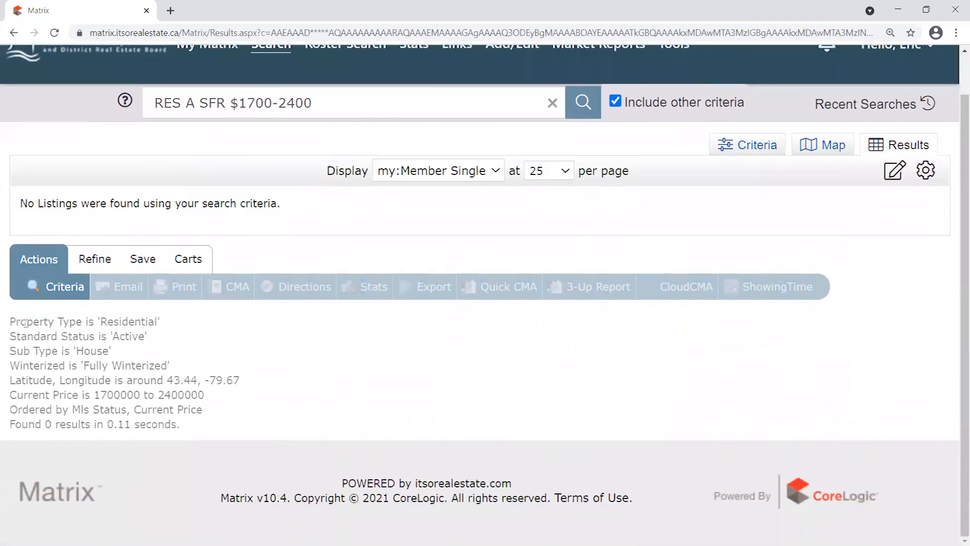
pyautogui.moveTo(9, 323); pyautogui.dragTo(210, 336)
pyautogui.click(96, 316)
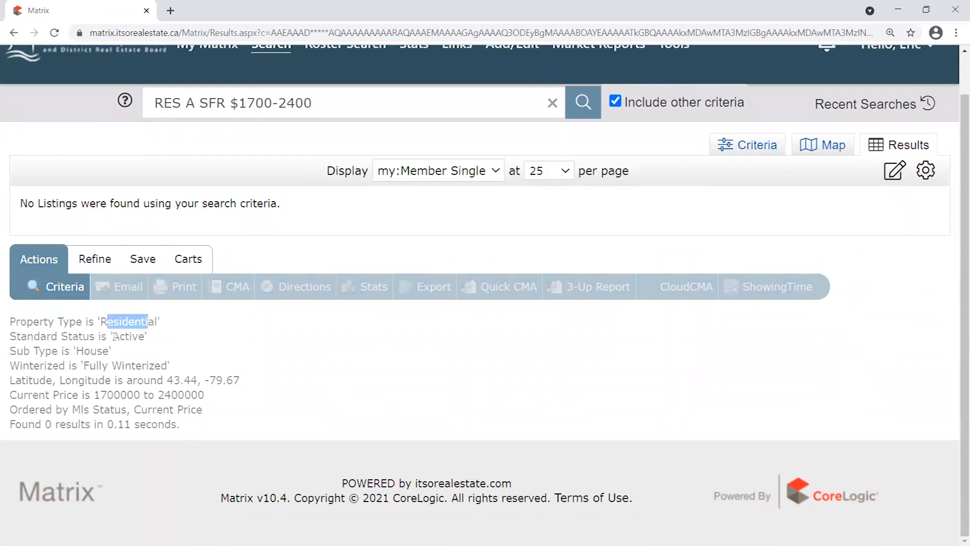
pyautogui.doubleClick(114, 337)
pyautogui.doubleClick(77, 352)
pyautogui.moveTo(10, 366); pyautogui.dragTo(185, 374)
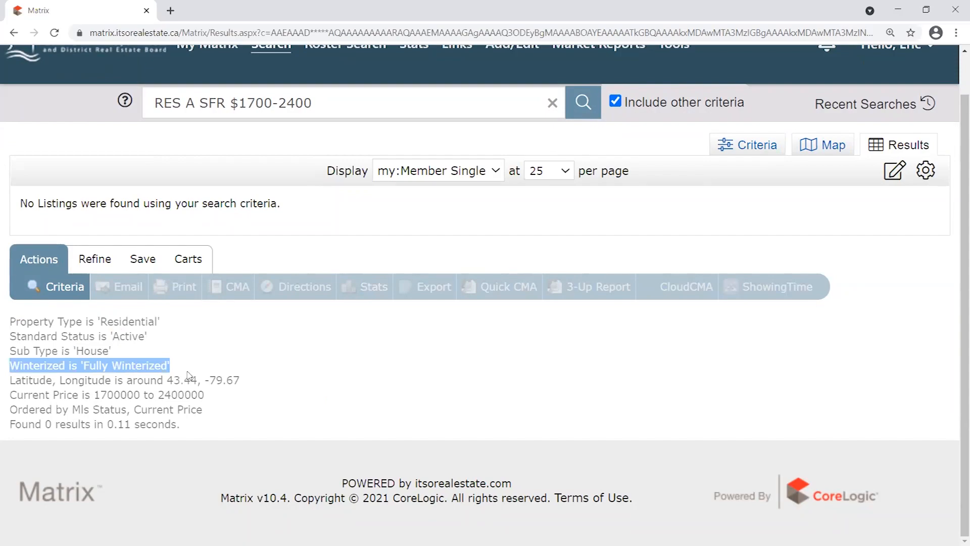
# Untick the Fully Winterized criterion on the search criteria form.
pyautogui.click(755, 147)
pyautogui.scroll(-10, 261, 374)
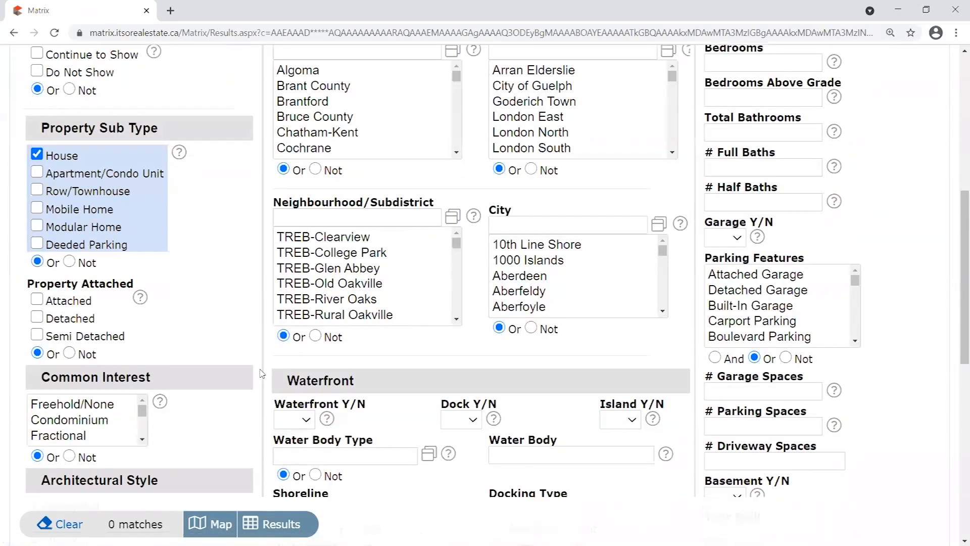
pyautogui.scroll(5, 261, 374)
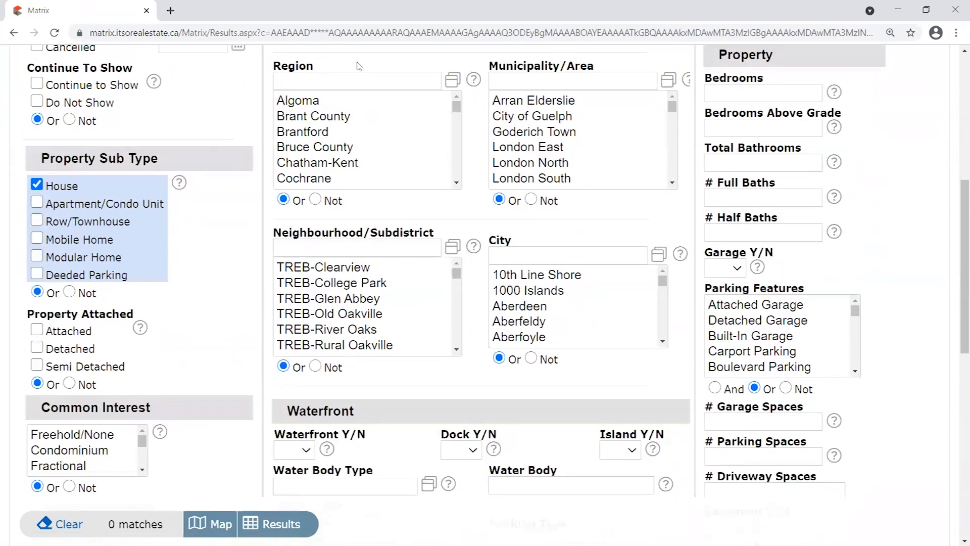
pyautogui.scroll(6, 218, 122)
pyautogui.scroll(-2, 45, 174)
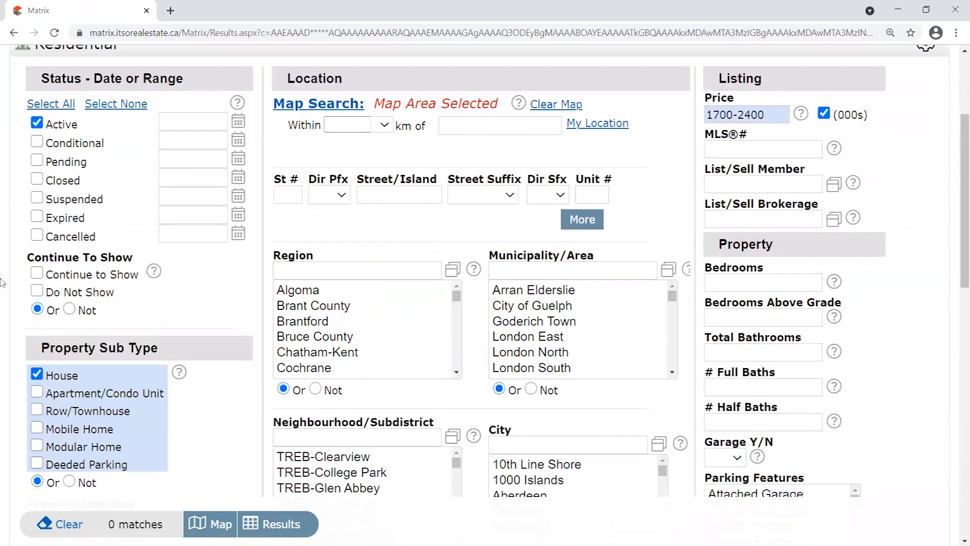
pyautogui.scroll(-15, 21, 235)
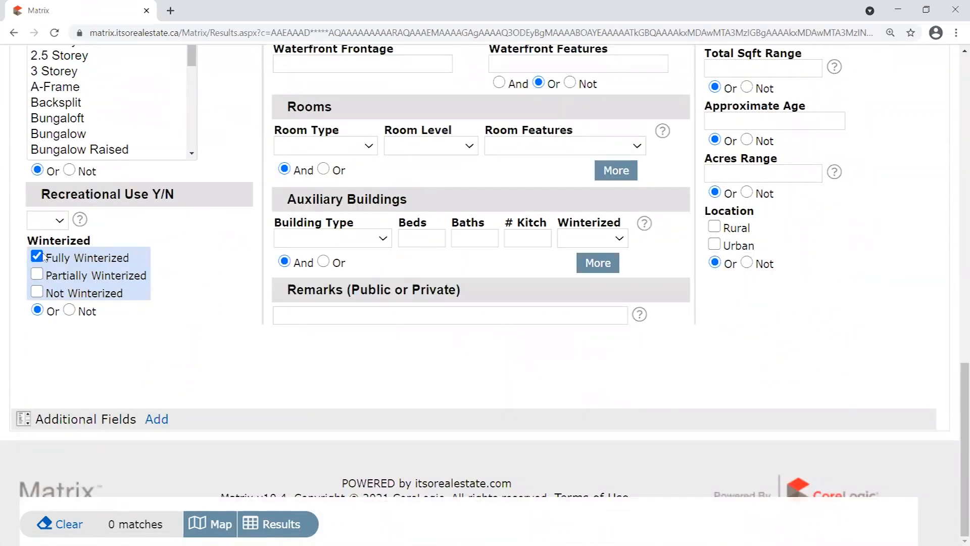
pyautogui.click(42, 257)
# Show the results again, 5 houses priced $1,700,000–$2,395,000, and review the criteria summary.
pyautogui.scroll(15, 956, 136)
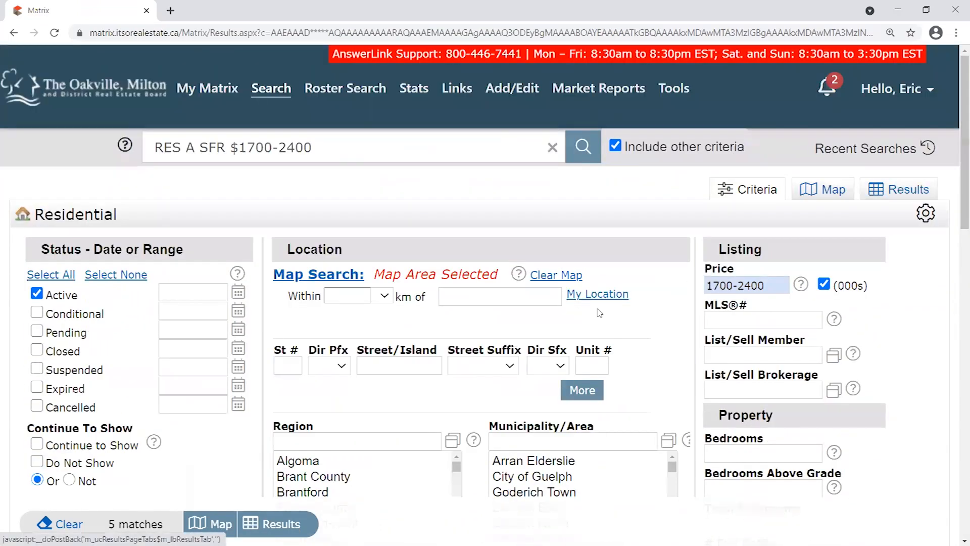
pyautogui.click(902, 187)
pyautogui.moveTo(207, 467)
pyautogui.mouseDown()
pyautogui.moveTo(11, 450)
pyautogui.moveTo(8, 401)
pyautogui.moveTo(167, 425)
pyautogui.moveTo(213, 462)
pyautogui.mouseUp()
pyautogui.click(12, 406)
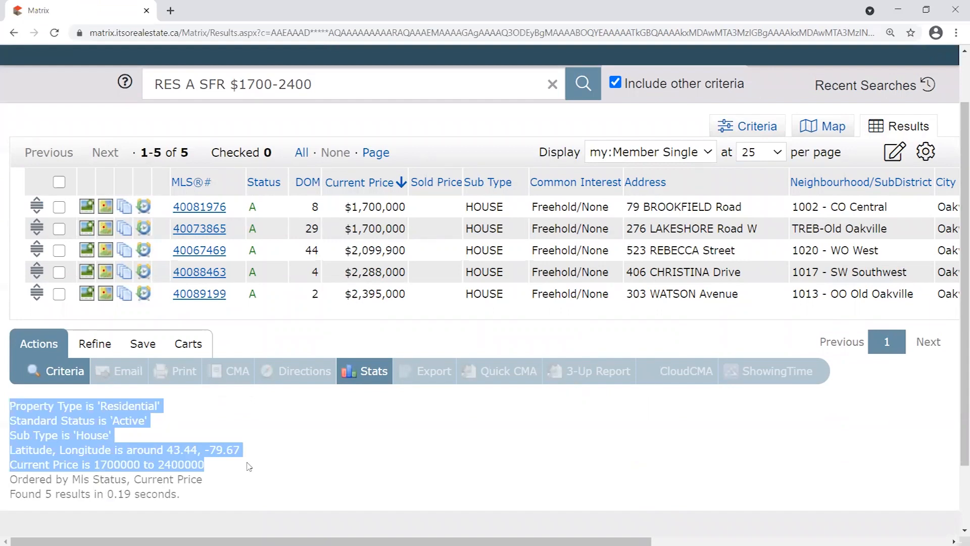
pyautogui.scroll(2, 249, 465)
pyautogui.click(298, 387)
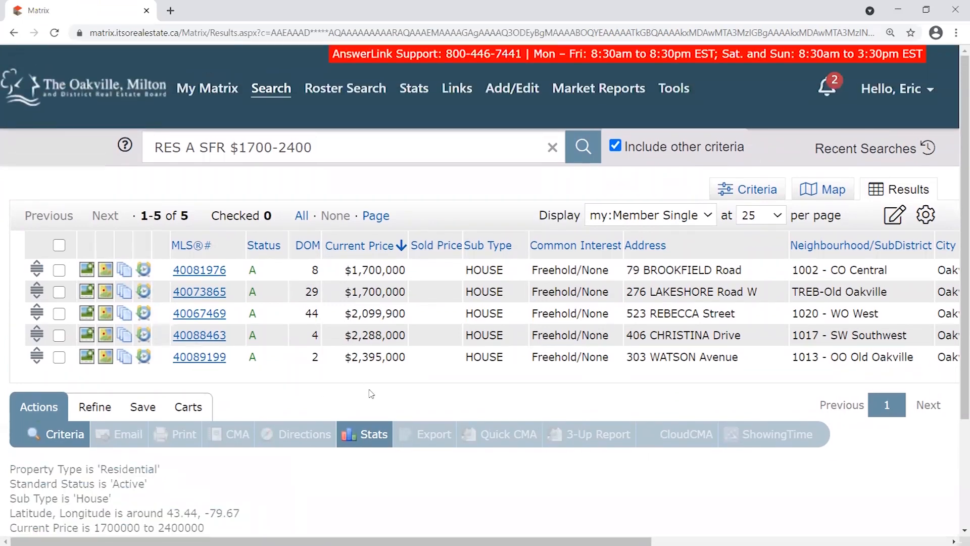
pyautogui.moveTo(462, 542); pyautogui.dragTo(643, 541)
pyautogui.hscroll(2, 814, 255)
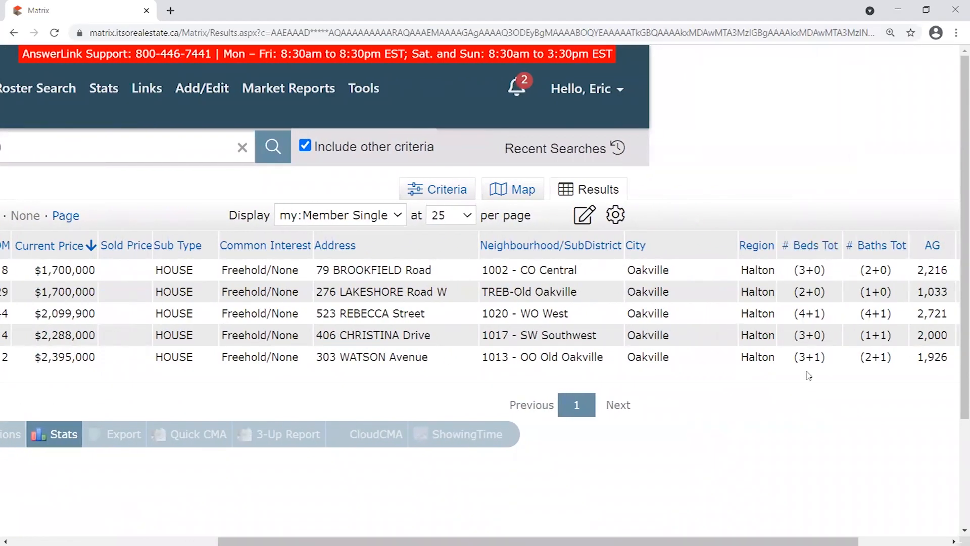
pyautogui.moveTo(824, 292); pyautogui.dragTo(791, 293)
pyautogui.moveTo(798, 335); pyautogui.dragTo(828, 336)
pyautogui.click(794, 387)
pyautogui.moveTo(758, 541); pyautogui.dragTo(551, 541)
pyautogui.rightClick(446, 541)
pyautogui.click(341, 397)
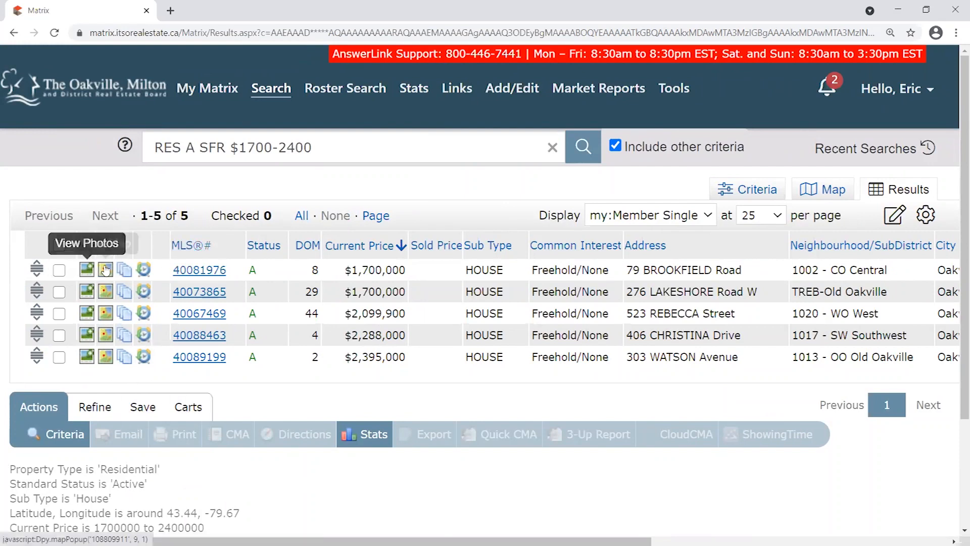
pyautogui.click(87, 271)
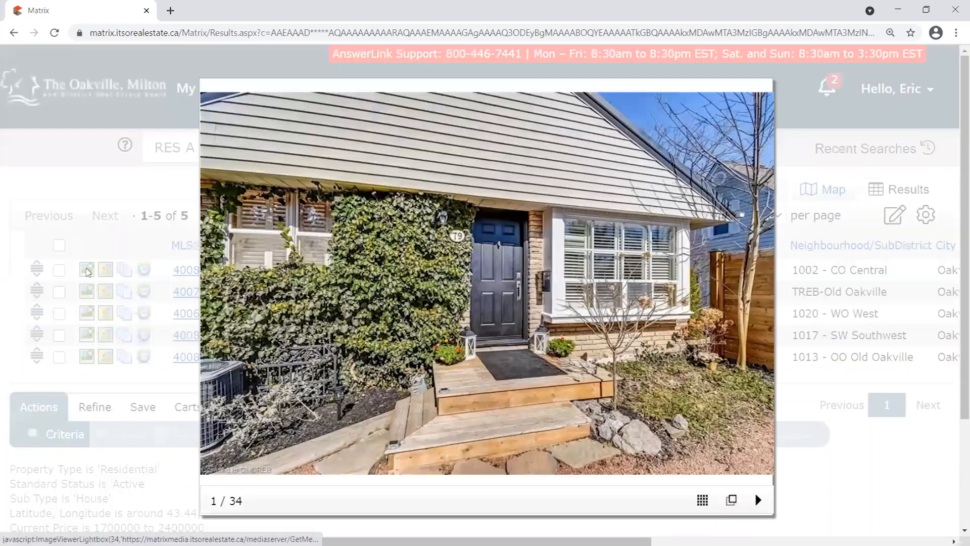
pyautogui.click(87, 317)
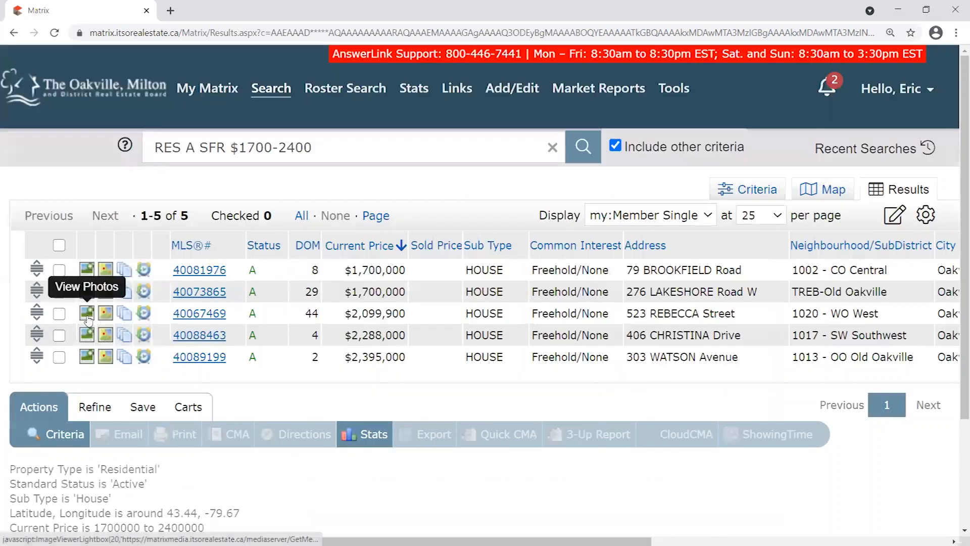
pyautogui.click(87, 316)
pyautogui.click(88, 319)
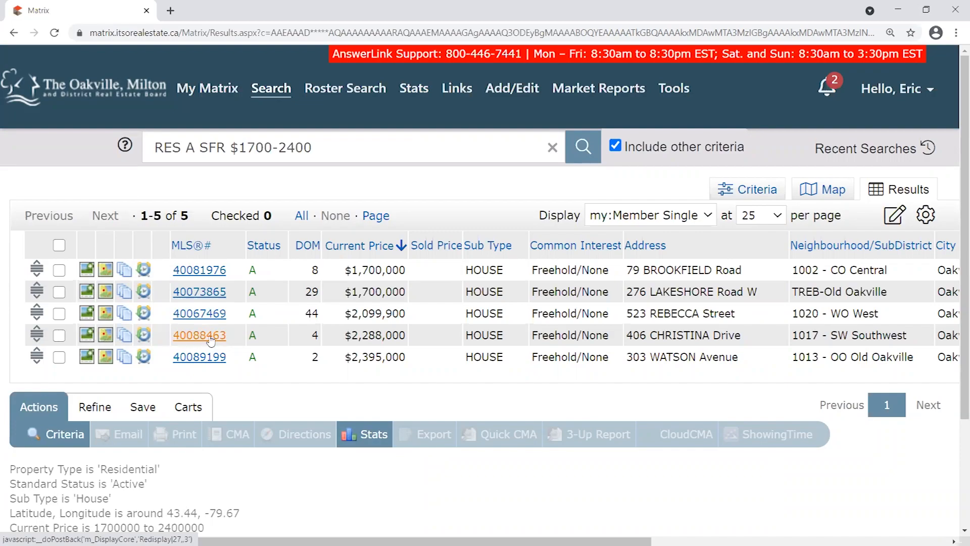
pyautogui.click(210, 338)
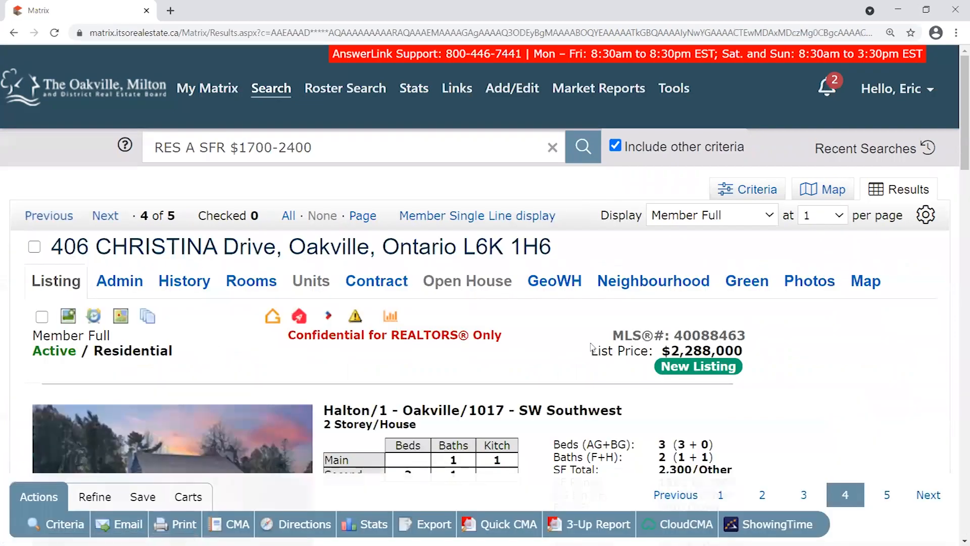
pyautogui.scroll(-5, 587, 210)
pyautogui.scroll(-8, 587, 210)
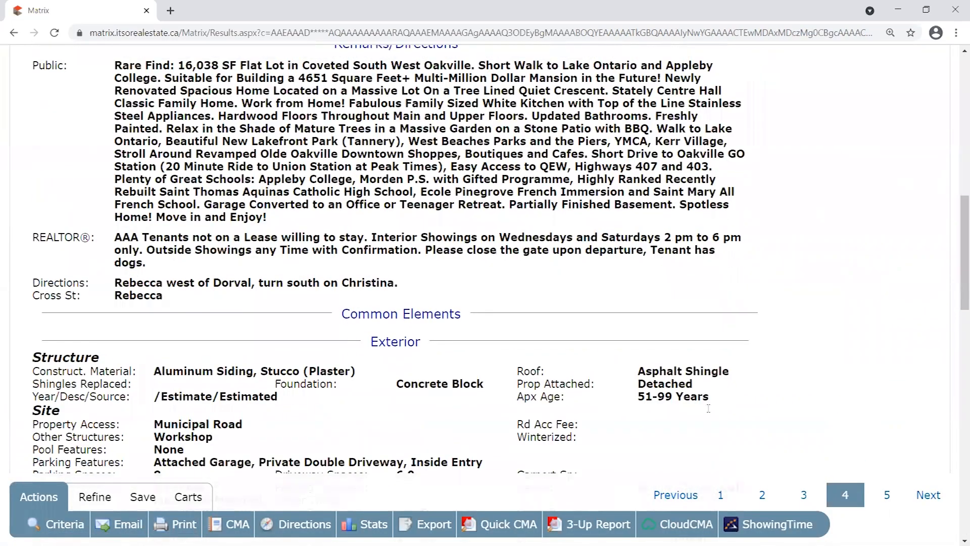
pyautogui.scroll(10, 709, 403)
pyautogui.scroll(2, 709, 402)
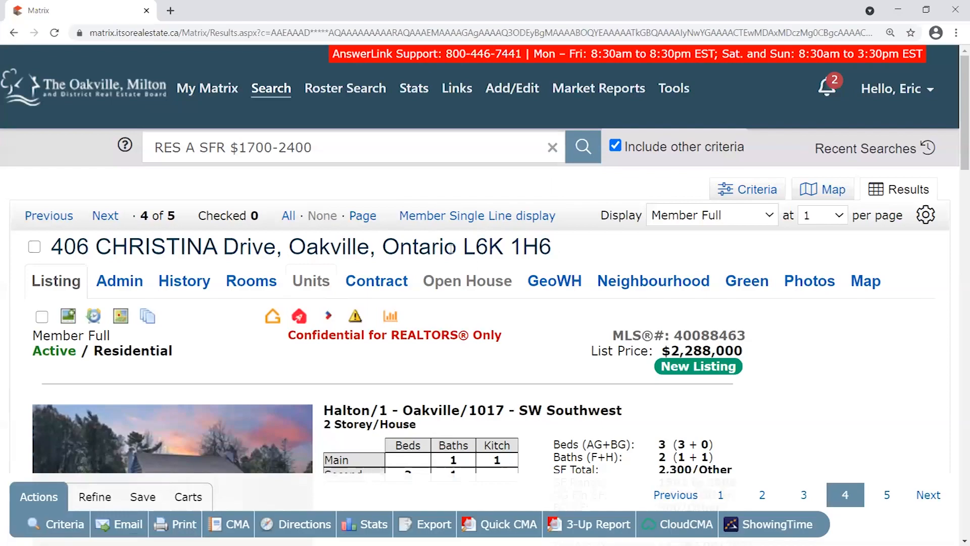
pyautogui.scroll(-20, 663, 286)
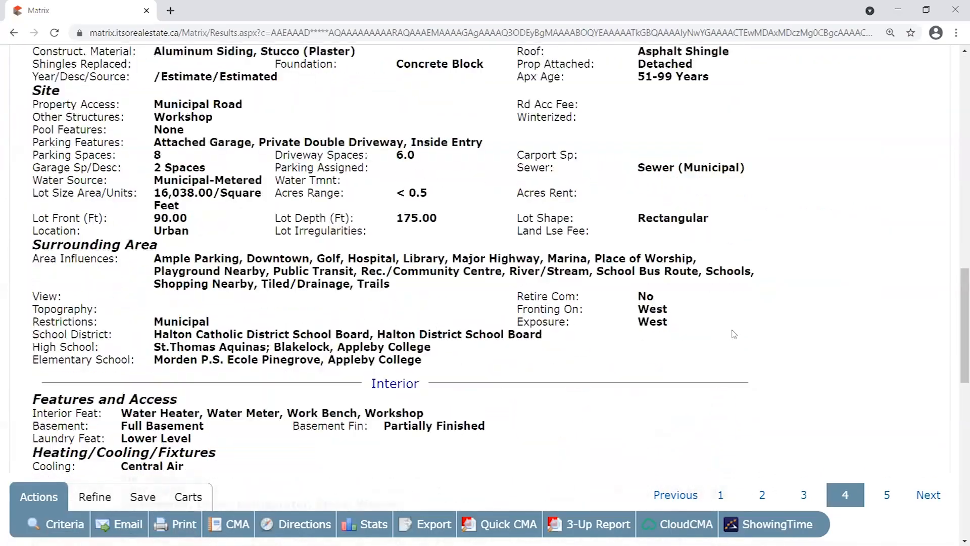
pyautogui.scroll(-3, 734, 334)
pyautogui.scroll(20, 734, 334)
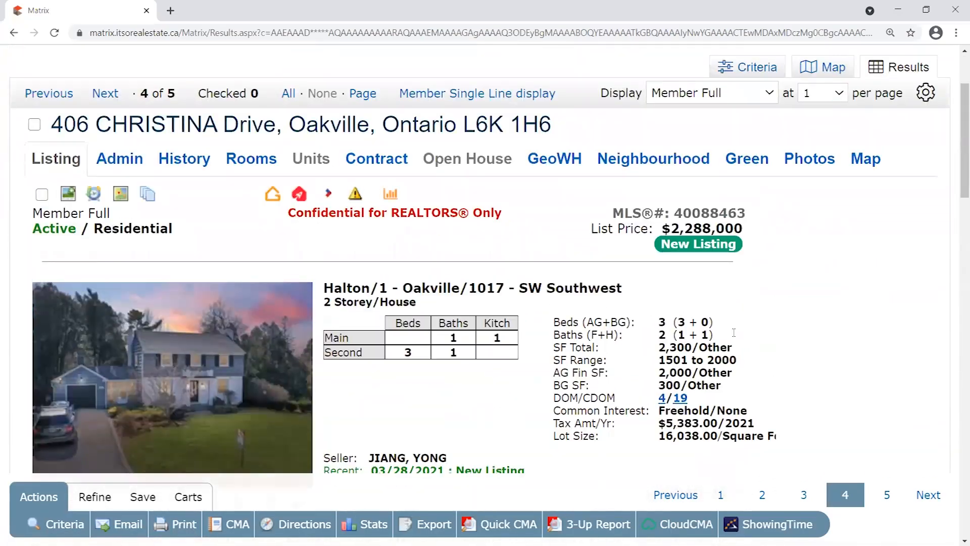
pyautogui.scroll(3, 735, 336)
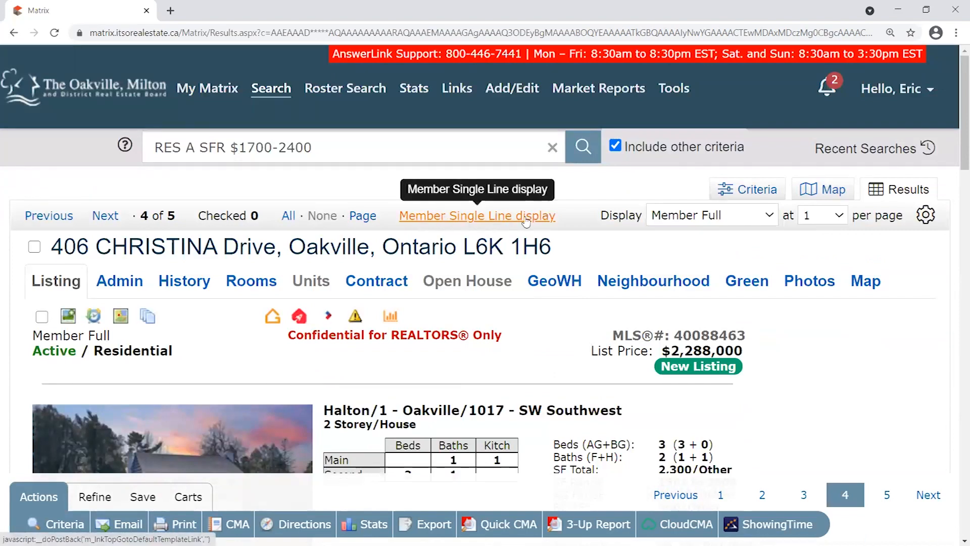
pyautogui.click(474, 222)
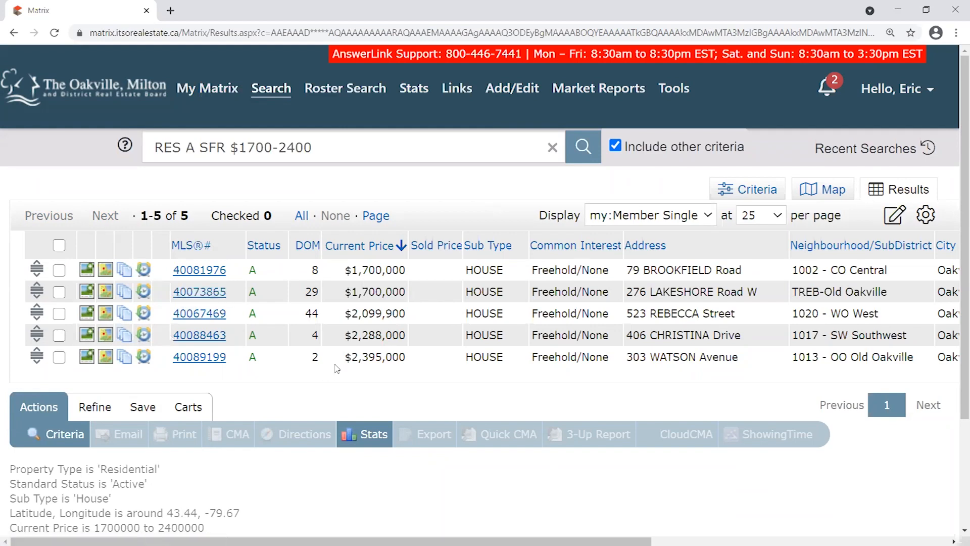
pyautogui.click(205, 314)
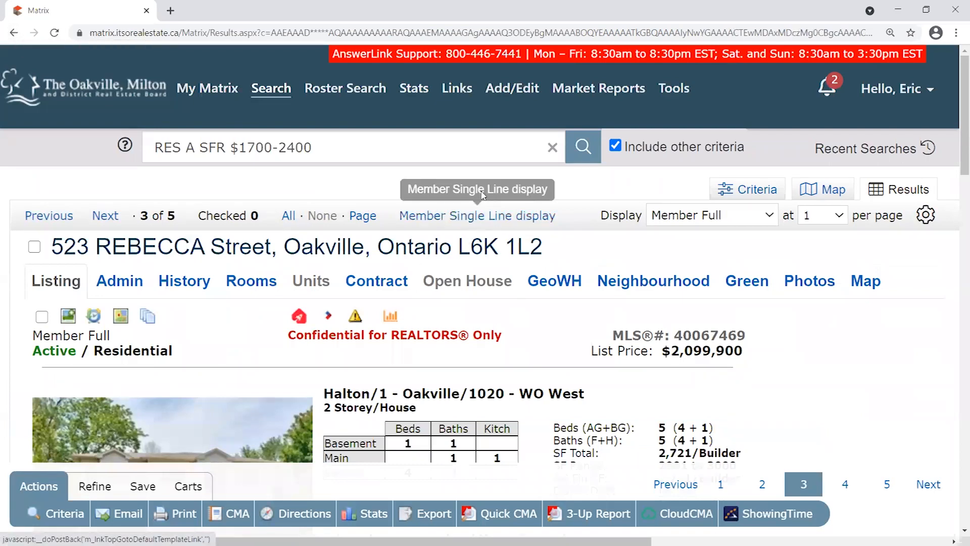
pyautogui.click(472, 218)
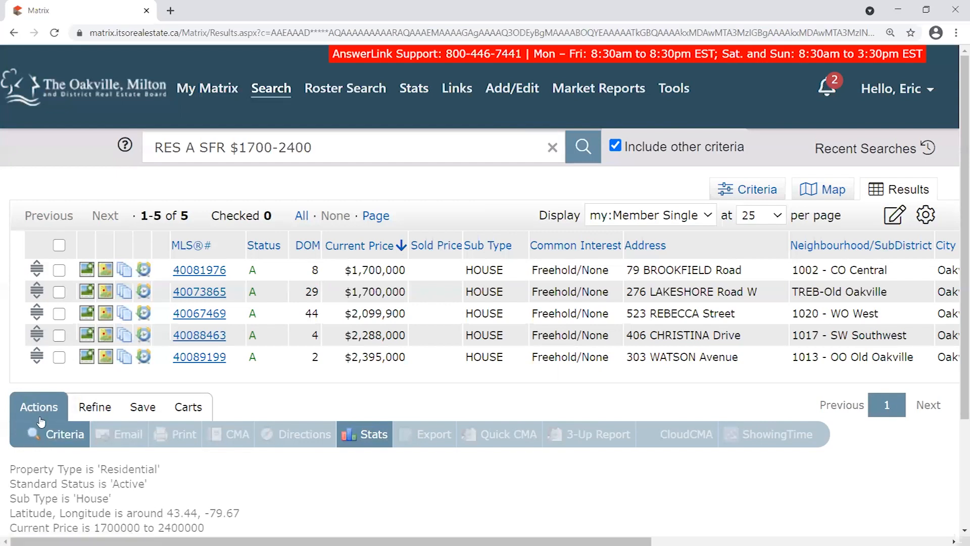
pyautogui.moveTo(27, 412); pyautogui.dragTo(69, 412)
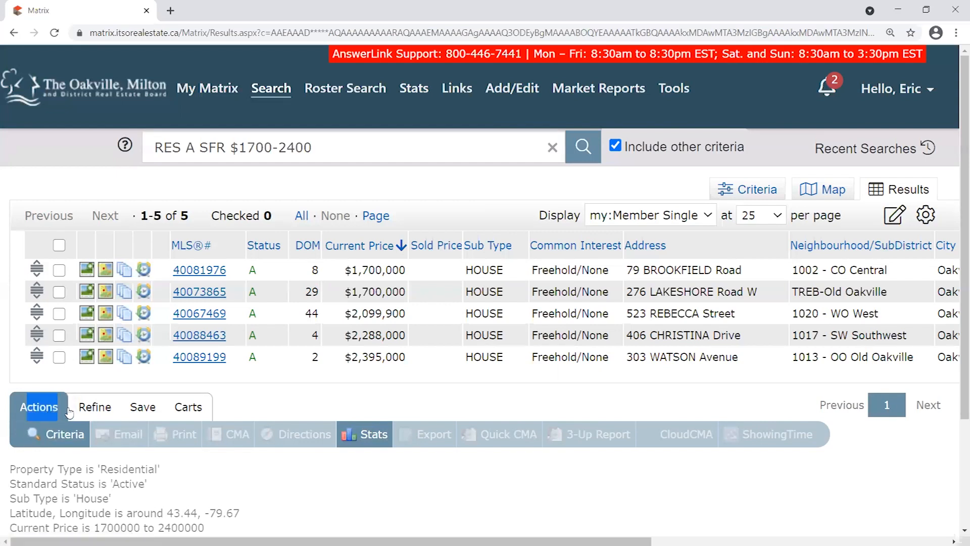
pyautogui.click(299, 398)
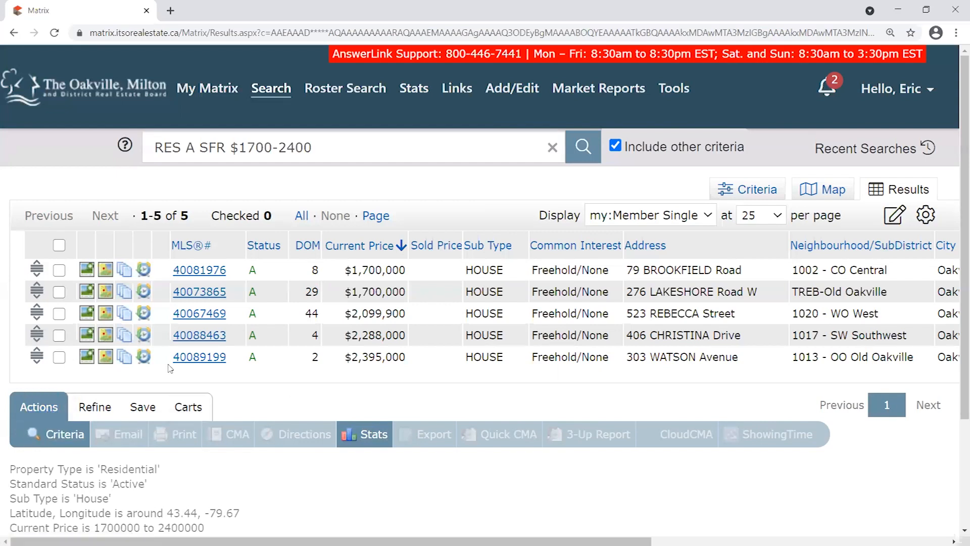
pyautogui.click(59, 245)
pyautogui.click(59, 246)
pyautogui.click(59, 246)
pyautogui.click(59, 245)
pyautogui.click(59, 270)
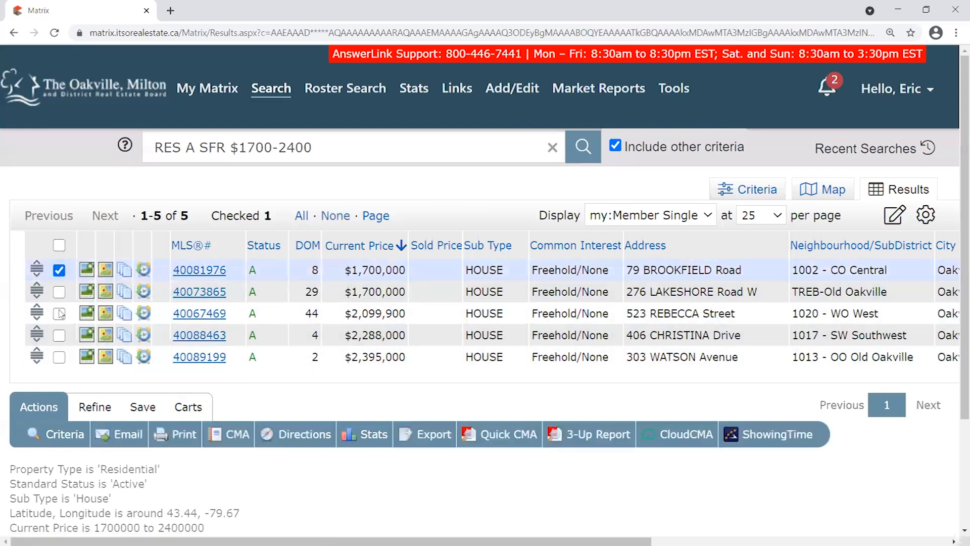
pyautogui.click(59, 313)
pyautogui.click(59, 357)
pyautogui.click(59, 357)
pyautogui.click(59, 313)
pyautogui.click(59, 271)
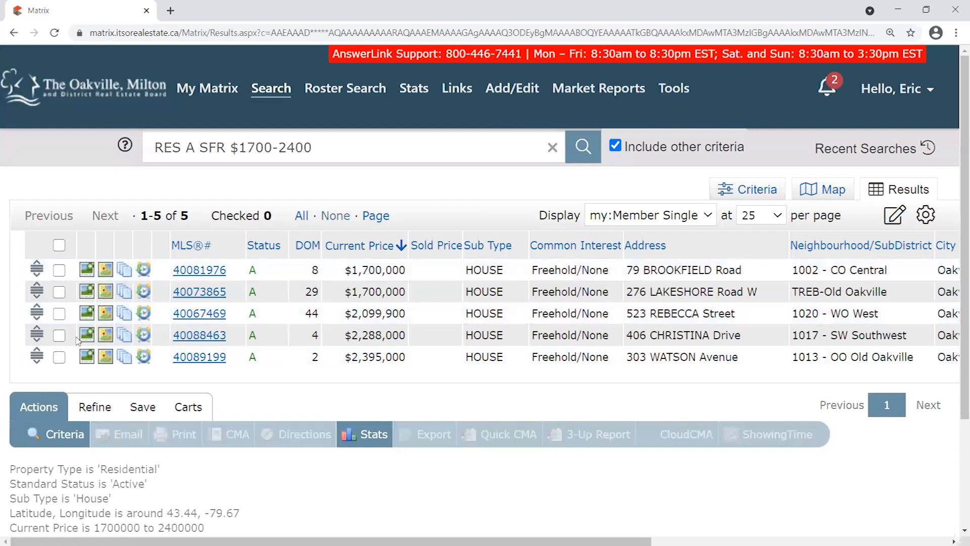
pyautogui.click(59, 292)
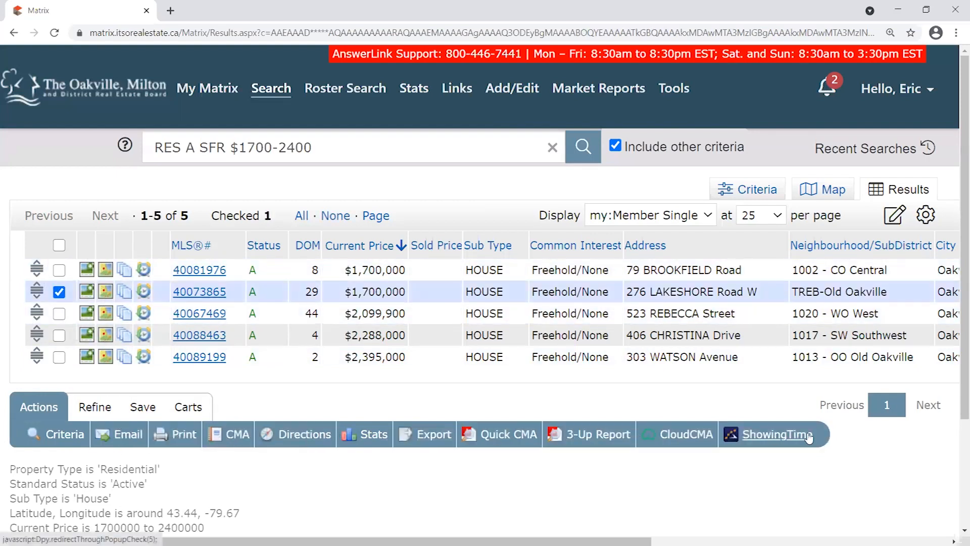
pyautogui.click(59, 292)
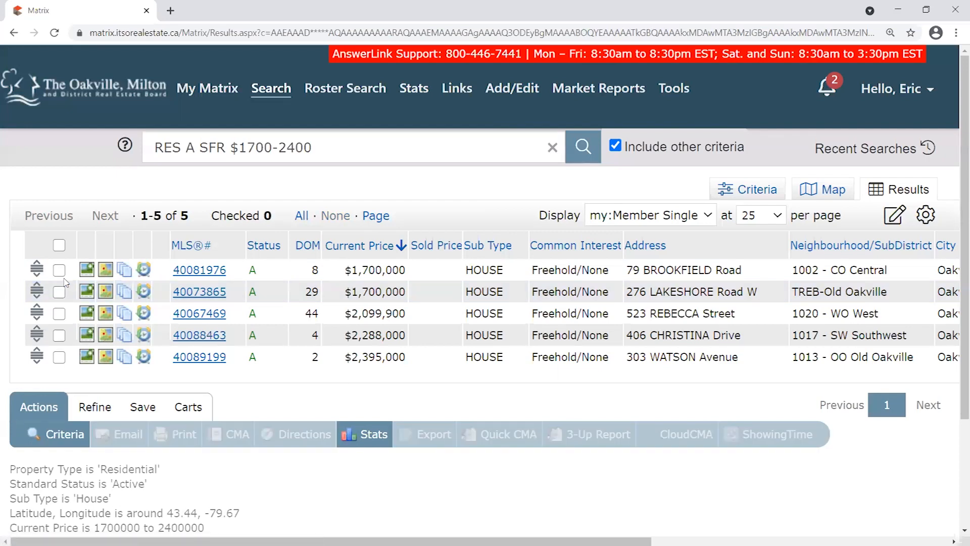
pyautogui.click(60, 270)
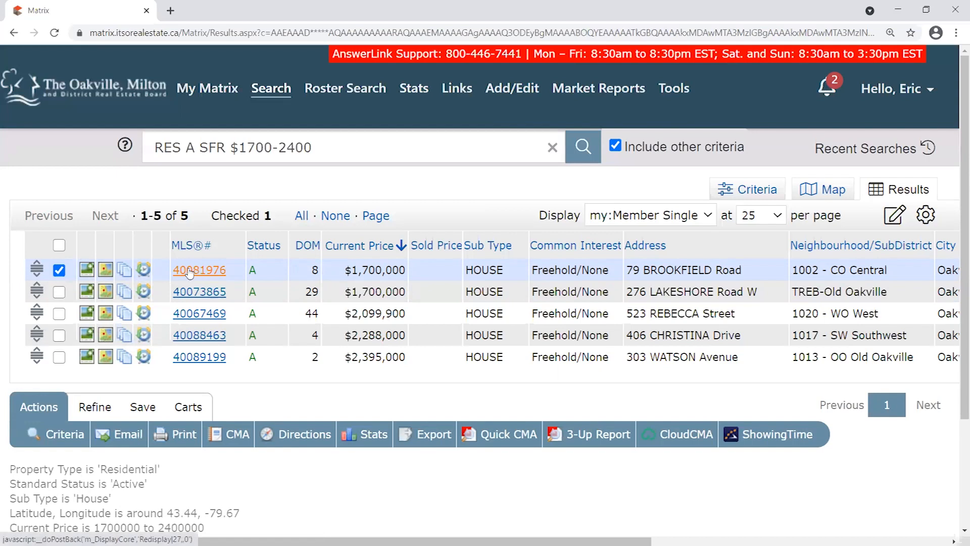
pyautogui.click(60, 272)
pyautogui.click(59, 246)
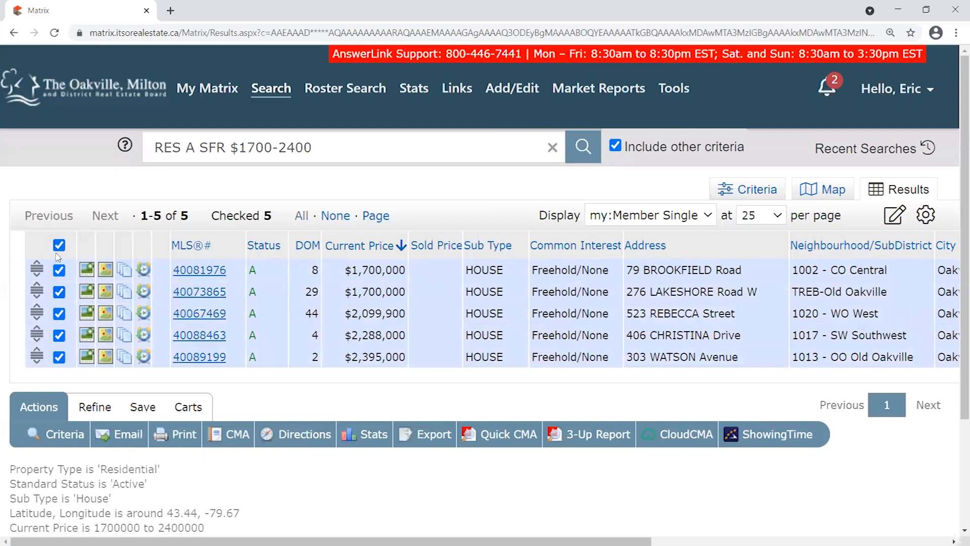
pyautogui.click(59, 245)
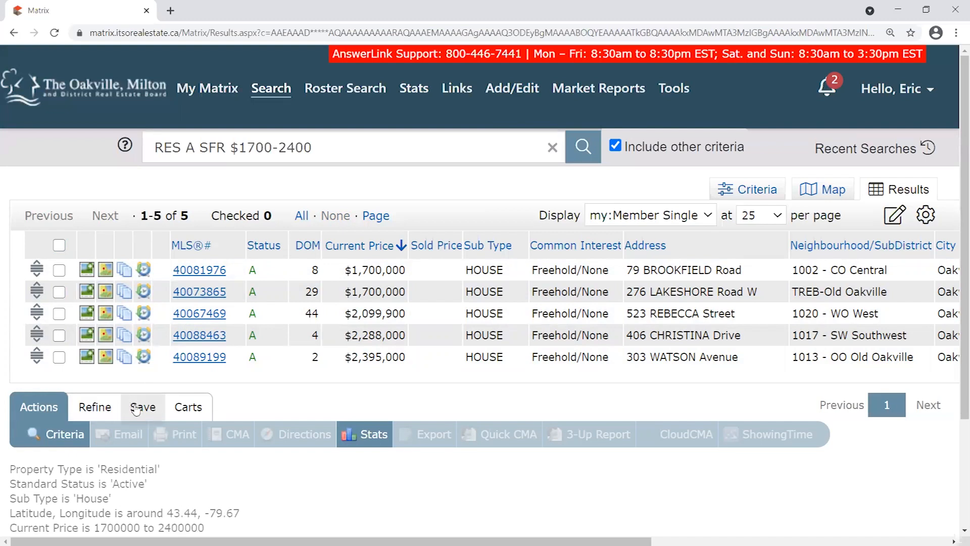
# Bring up the Save options below the results table for the five-house Oakville search.
pyautogui.click(137, 409)
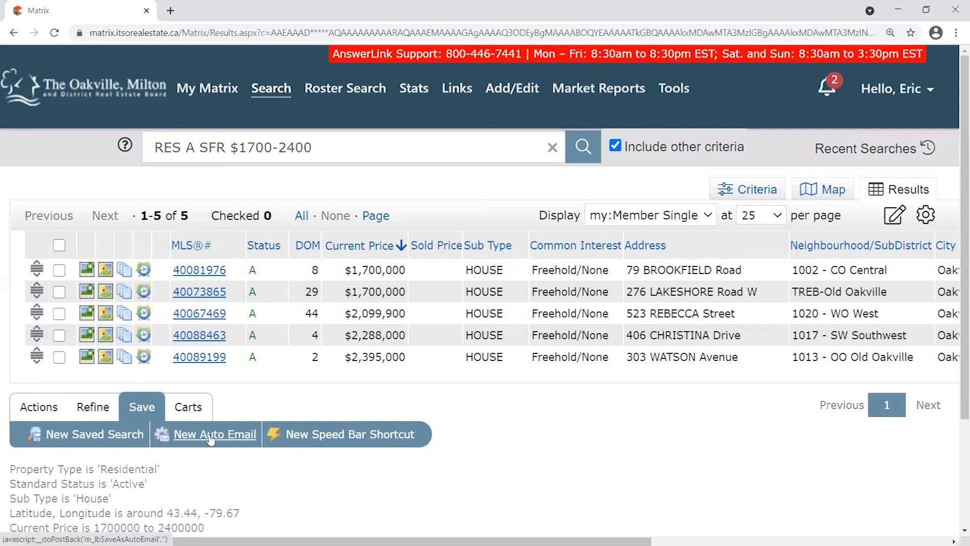
pyautogui.click(213, 435)
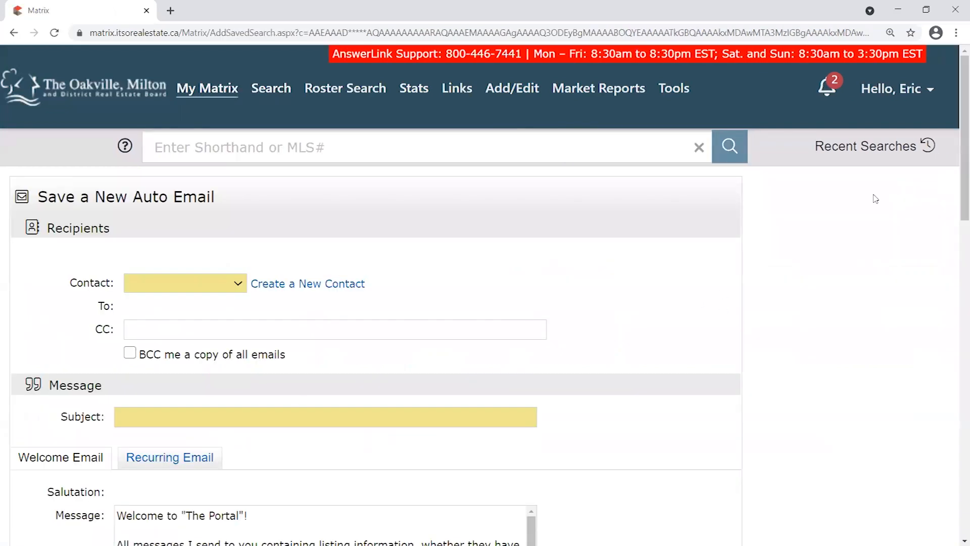
pyautogui.moveTo(955, 91)
pyautogui.mouseDown()
pyautogui.moveTo(942, 174)
pyautogui.moveTo(935, 138)
pyautogui.mouseUp()
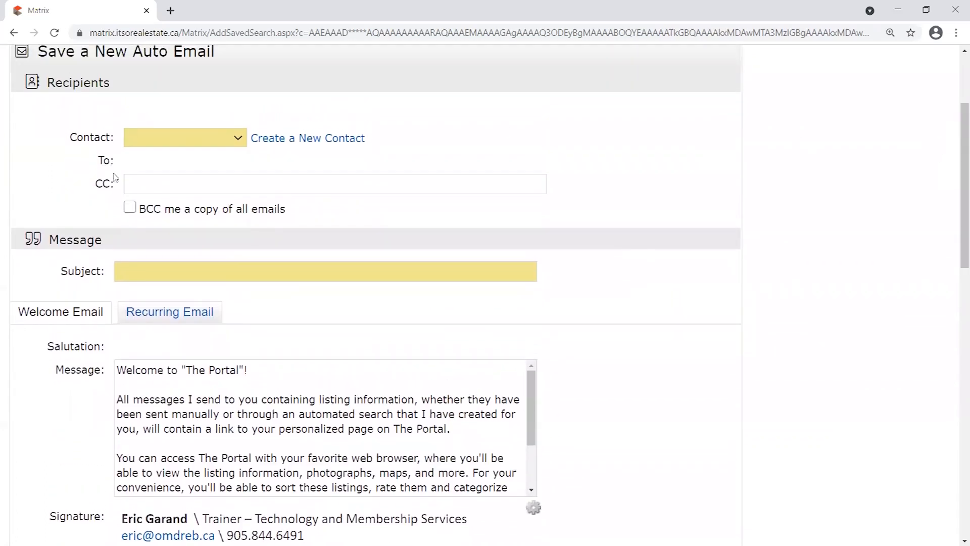
pyautogui.moveTo(61, 273); pyautogui.dragTo(104, 270)
pyautogui.moveTo(69, 133); pyautogui.dragTo(116, 137)
pyautogui.scroll(-1, 81, 348)
pyautogui.scroll(-2, 82, 348)
pyautogui.moveTo(55, 244); pyautogui.dragTo(107, 247)
pyautogui.scroll(-1, 705, 256)
pyautogui.moveTo(961, 240)
pyautogui.mouseDown()
pyautogui.moveTo(956, 168)
pyautogui.moveTo(931, 336)
pyautogui.moveTo(902, 404)
pyautogui.mouseUp()
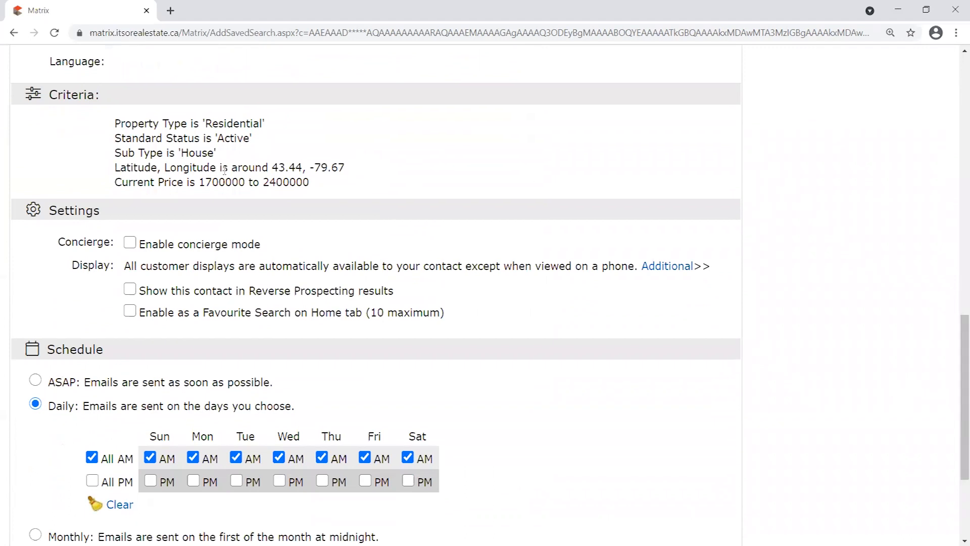
pyautogui.moveTo(117, 123); pyautogui.dragTo(317, 232)
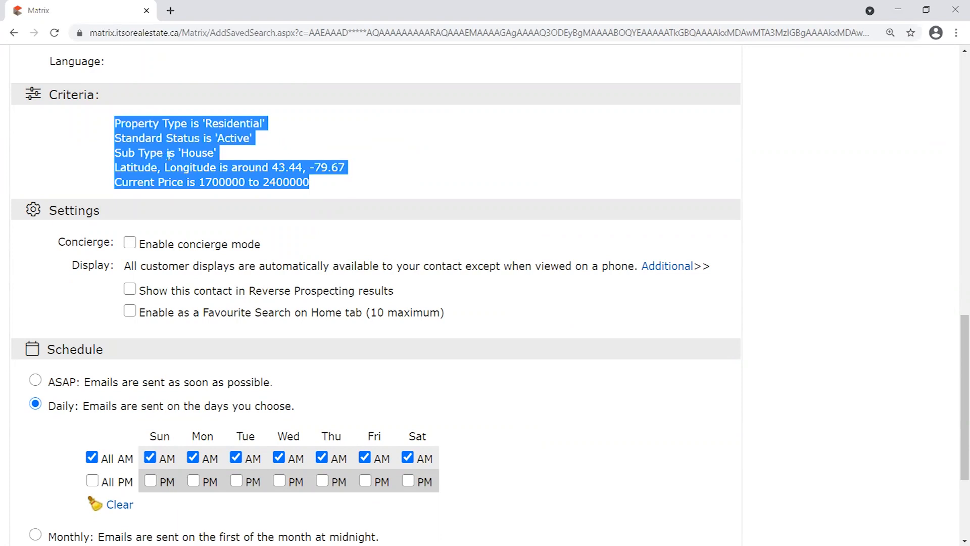
pyautogui.click(90, 169)
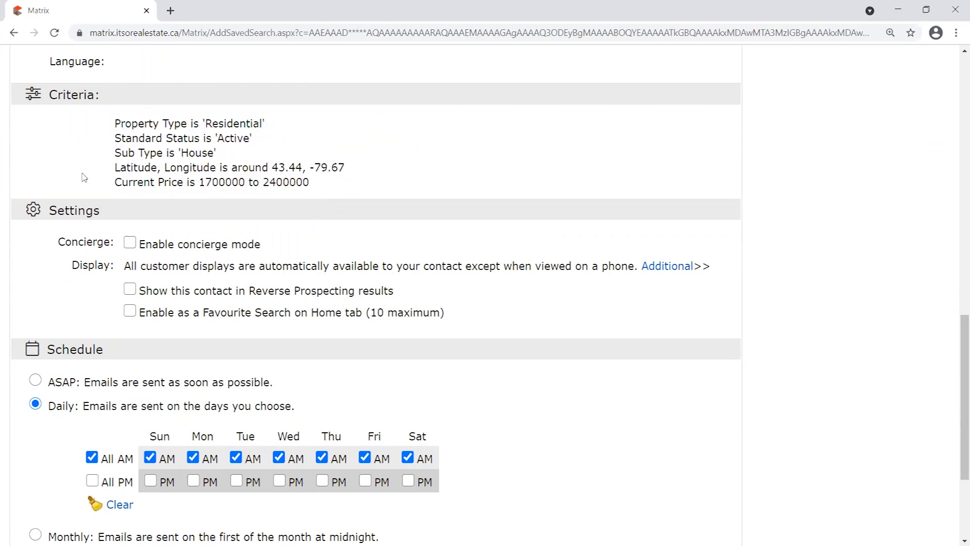
pyautogui.scroll(-1, 56, 231)
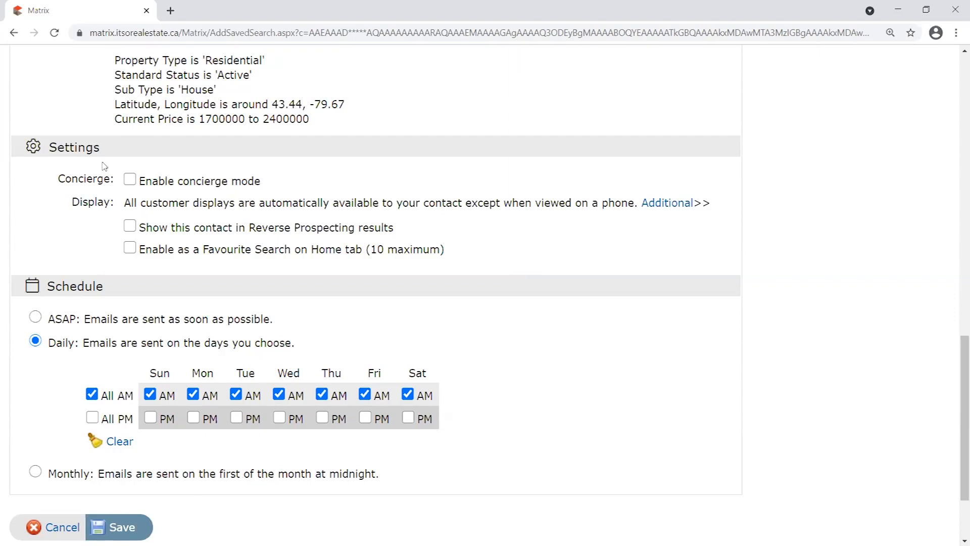
pyautogui.moveTo(956, 365); pyautogui.dragTo(938, 70)
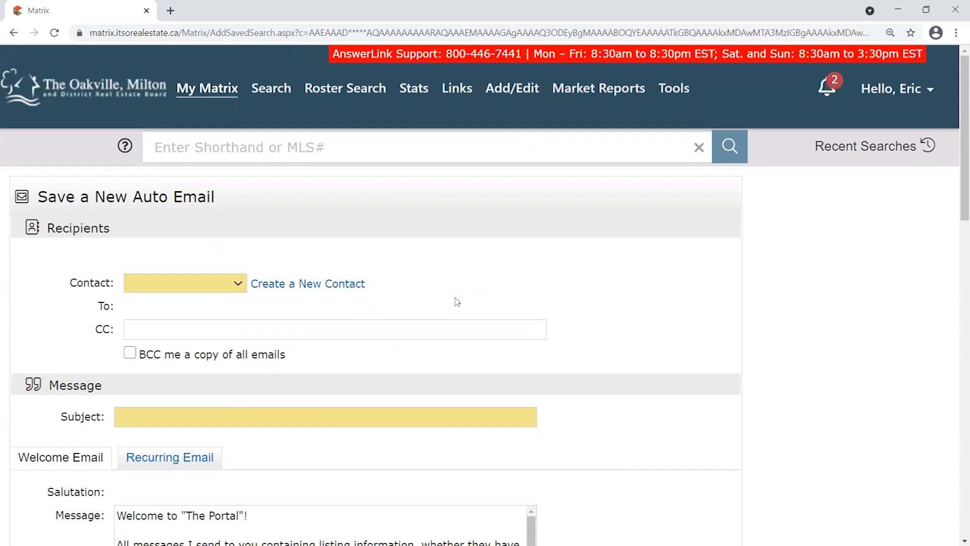
pyautogui.scroll(-12, 437, 323)
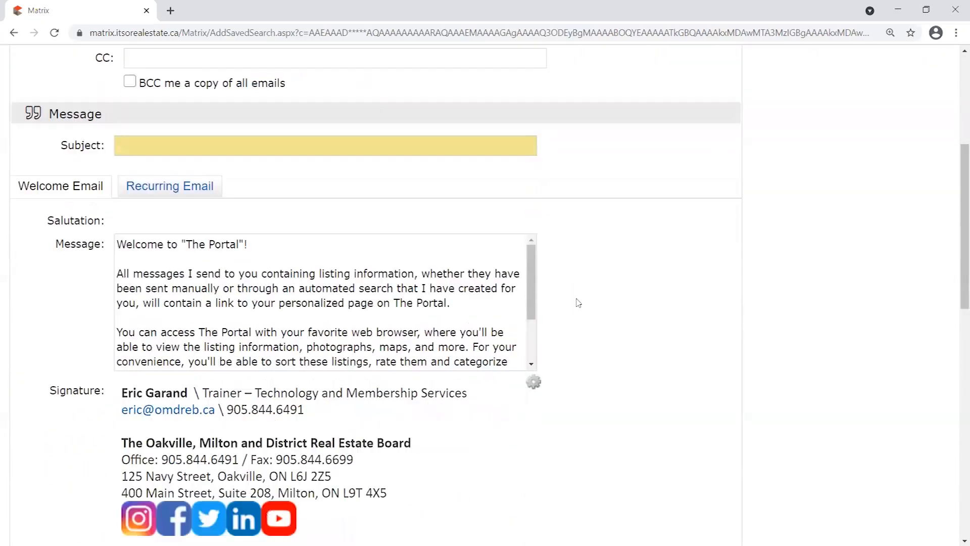
pyautogui.moveTo(114, 282); pyautogui.dragTo(343, 341)
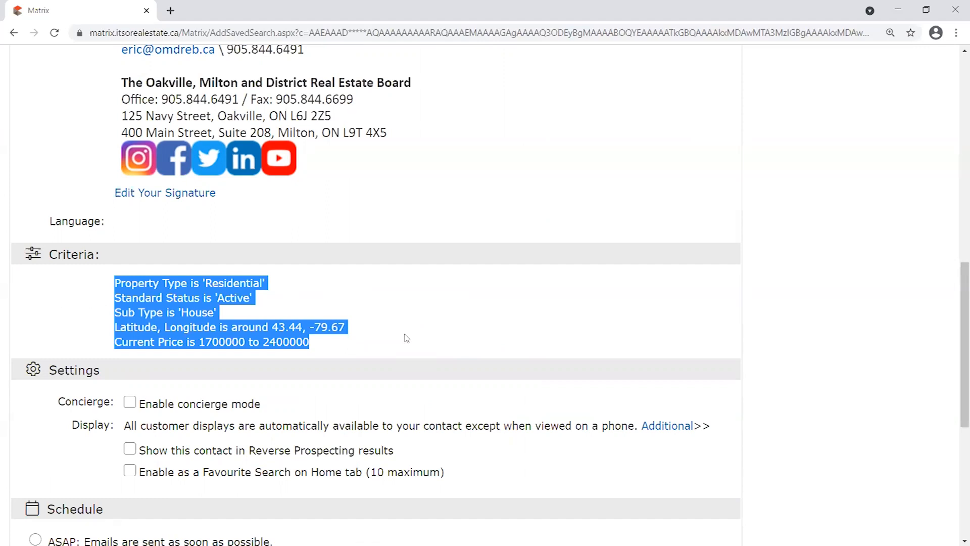
pyautogui.scroll(10, 439, 337)
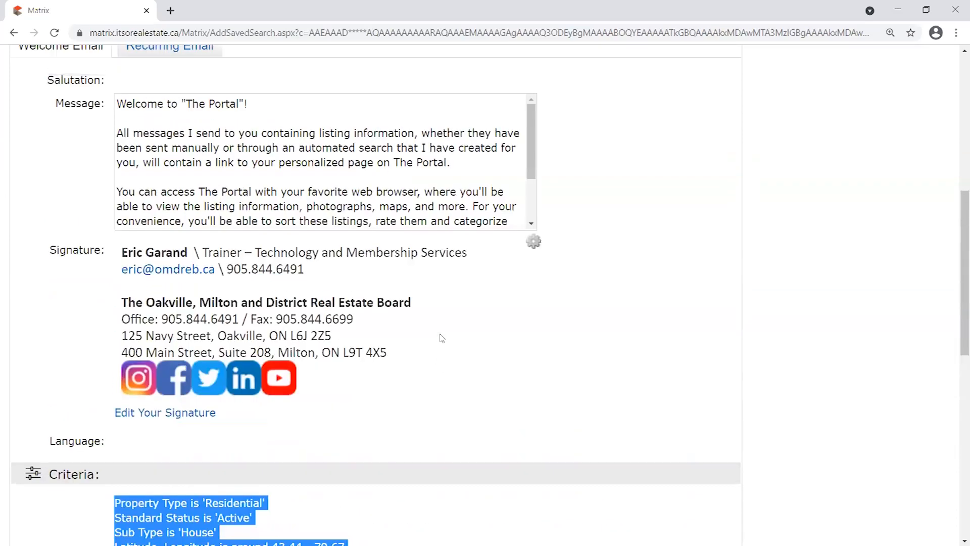
pyautogui.scroll(1, 697, 344)
pyautogui.scroll(-2, 404, 189)
pyautogui.scroll(2, 177, 212)
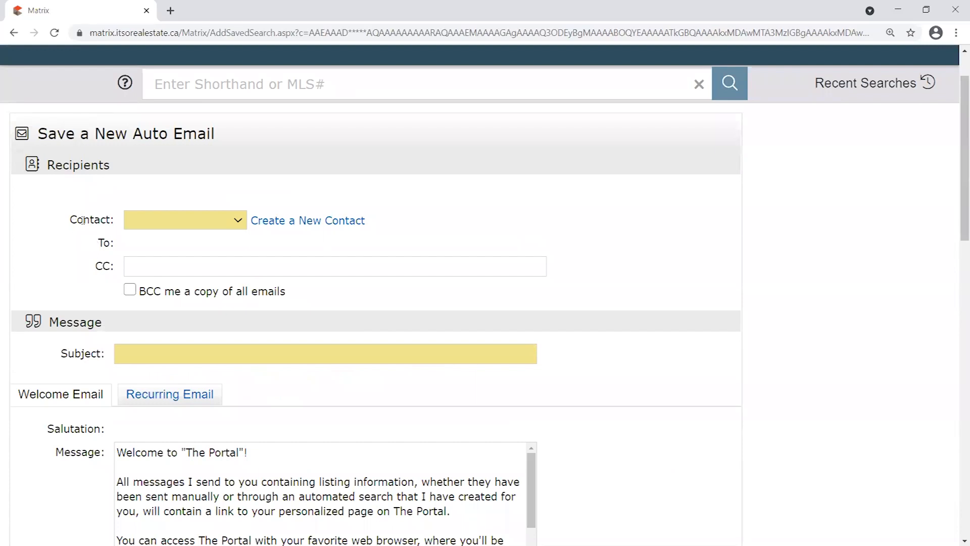
pyautogui.tripleClick(71, 220)
pyautogui.click(63, 248)
pyautogui.scroll(2, 47, 234)
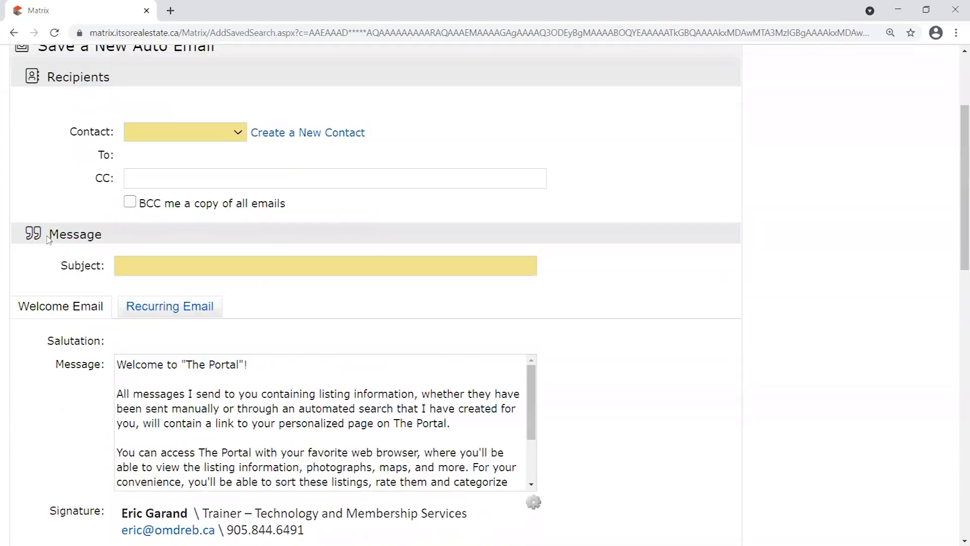
pyautogui.scroll(-1, 58, 243)
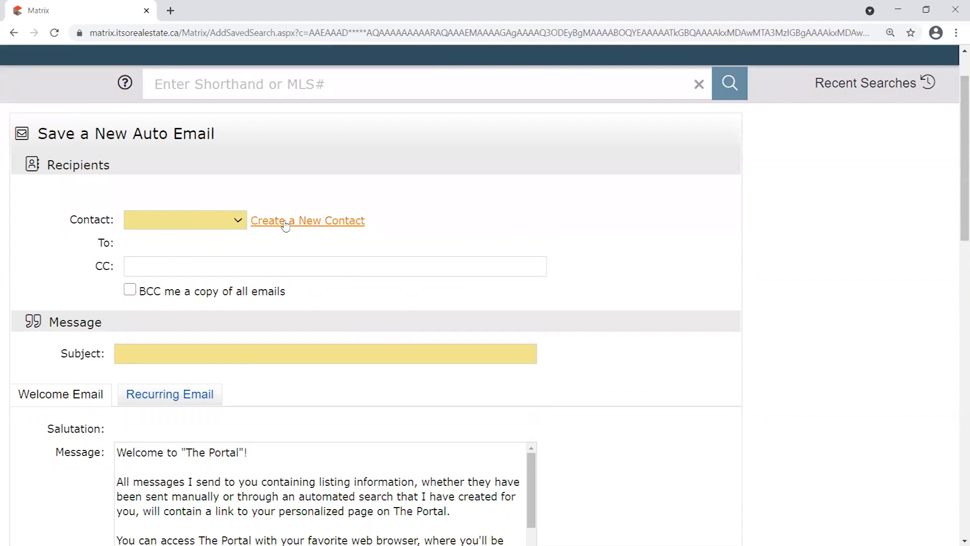
# Try the first three saved contacts, then settle on the second contact as recipient.
pyautogui.click(238, 220)
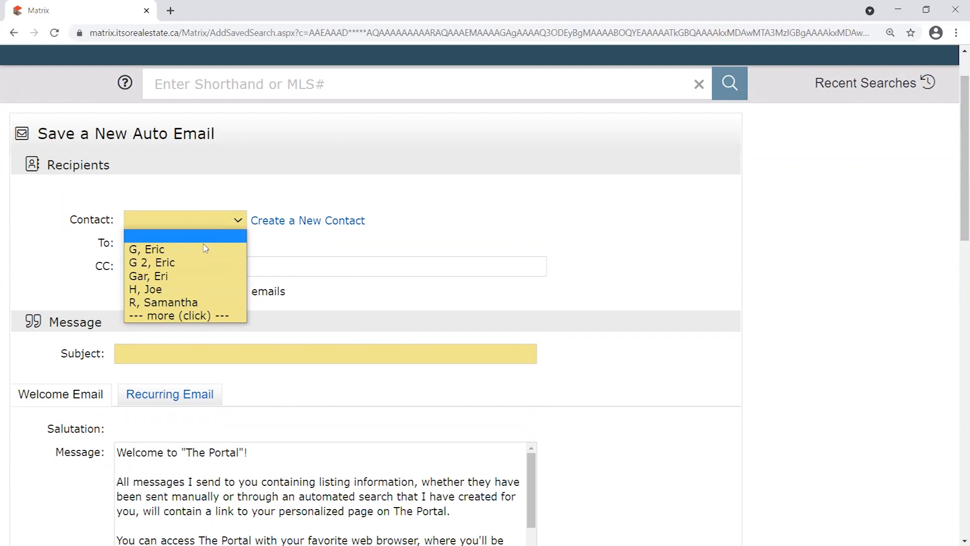
pyautogui.click(190, 249)
pyautogui.click(230, 221)
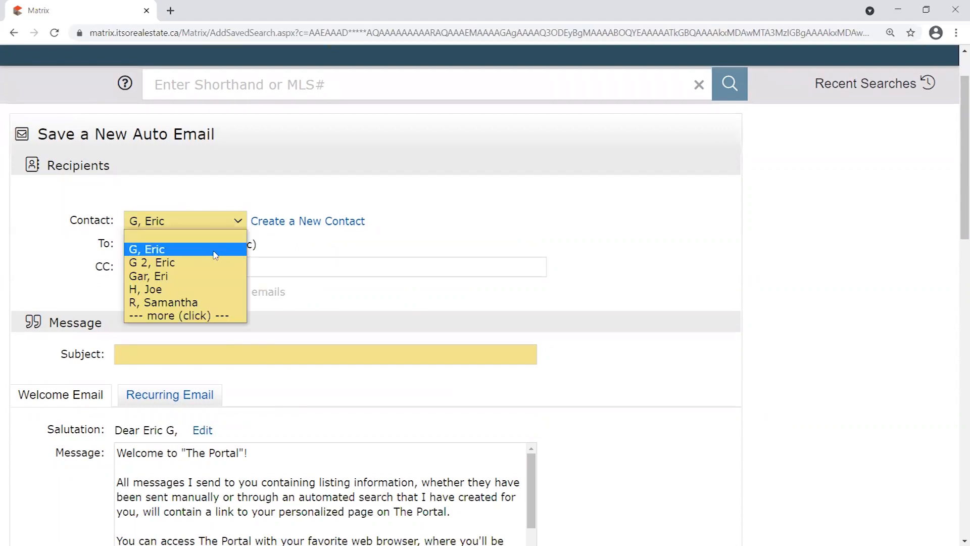
pyautogui.click(218, 262)
pyautogui.click(221, 222)
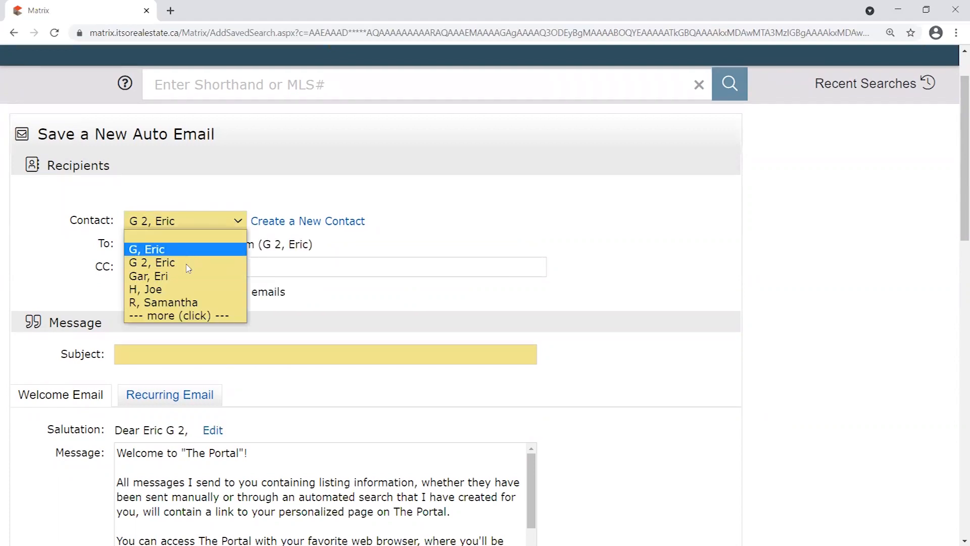
pyautogui.click(187, 276)
pyautogui.click(216, 270)
pyautogui.click(152, 310)
pyautogui.scroll(-1, 54, 250)
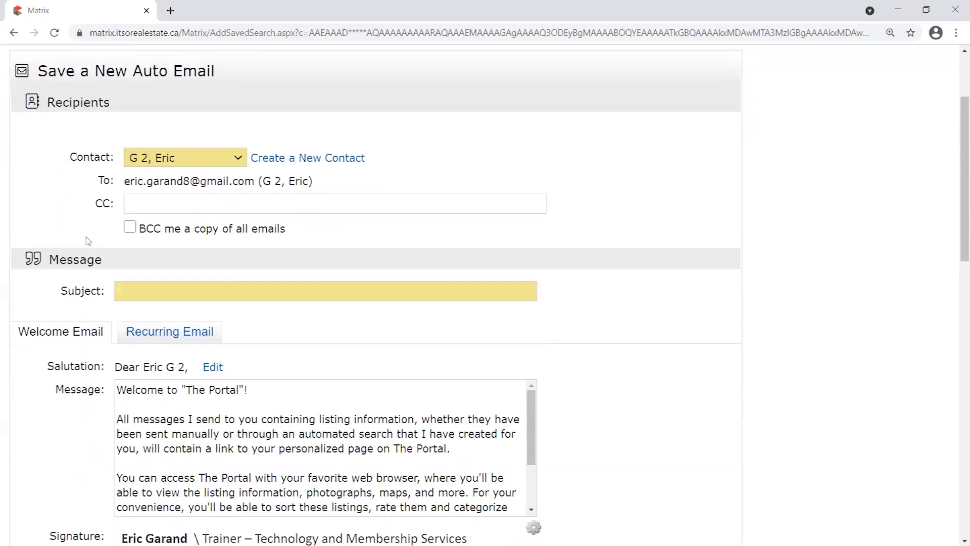
pyautogui.scroll(-1, 63, 253)
pyautogui.scroll(1, 76, 232)
pyautogui.scroll(-1, 89, 253)
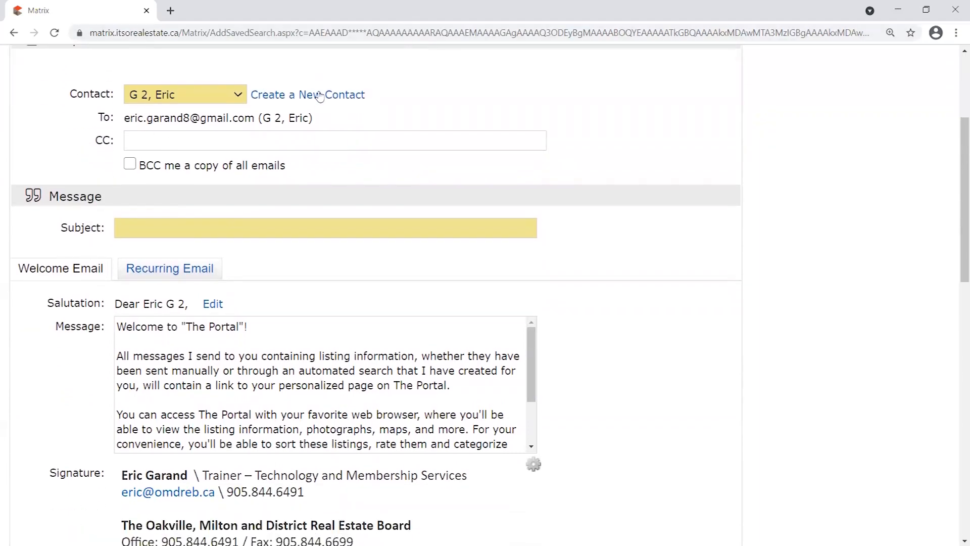
# Place the cursor in the CC address field, ready to enter a CC recipient.
pyautogui.click(186, 143)
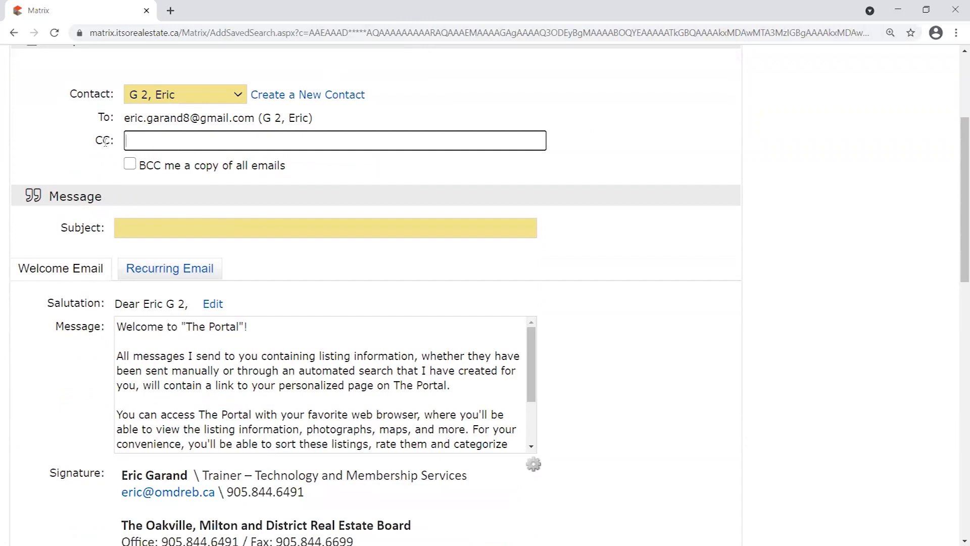
pyautogui.doubleClick(103, 141)
pyautogui.click(162, 141)
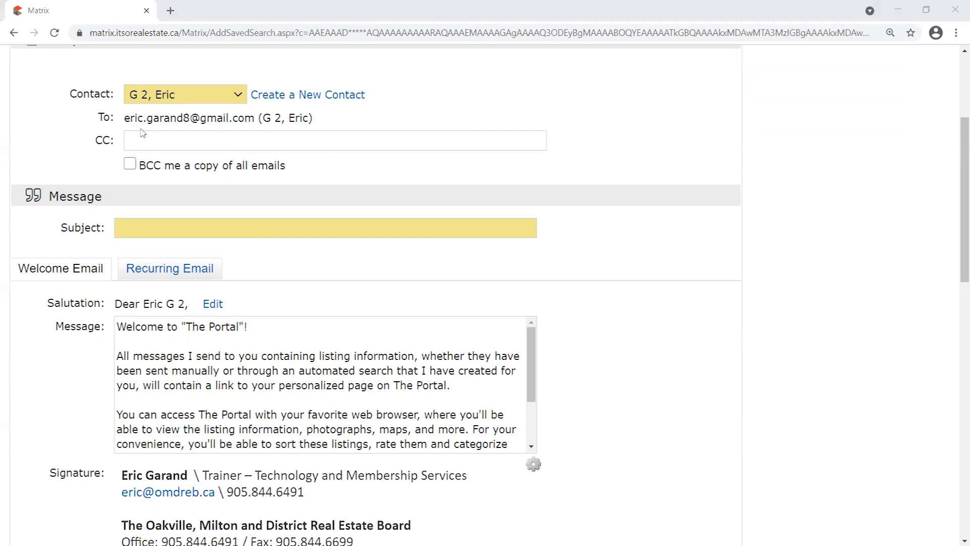
pyautogui.click(238, 99)
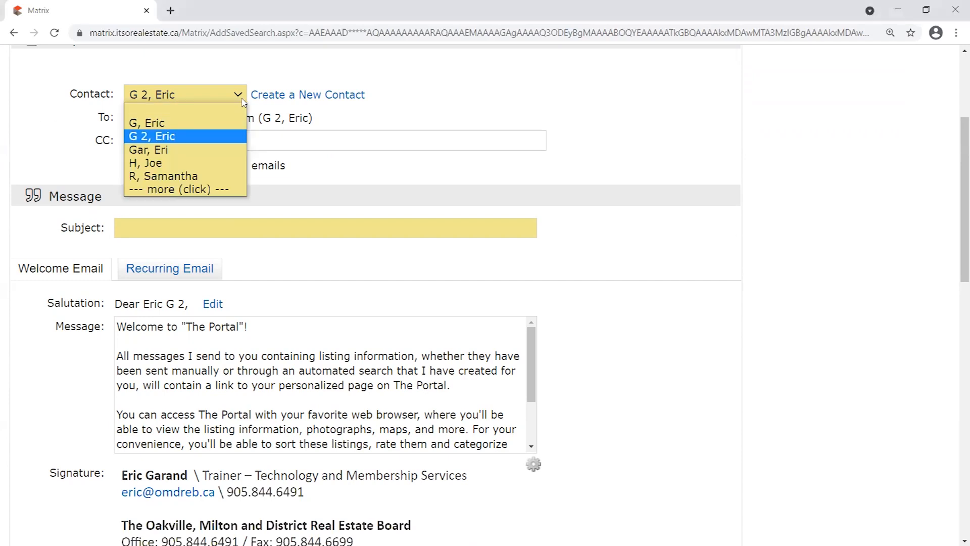
pyautogui.click(443, 110)
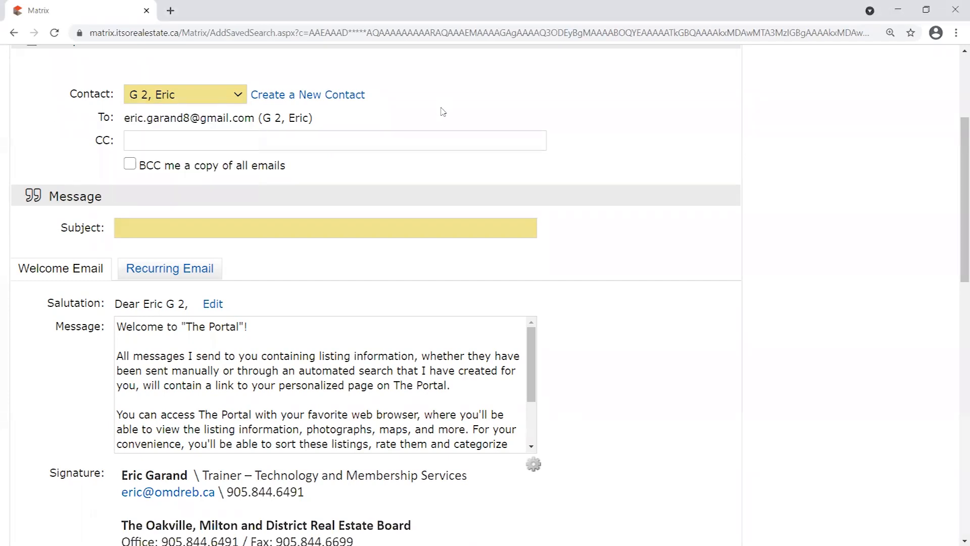
pyautogui.click(225, 98)
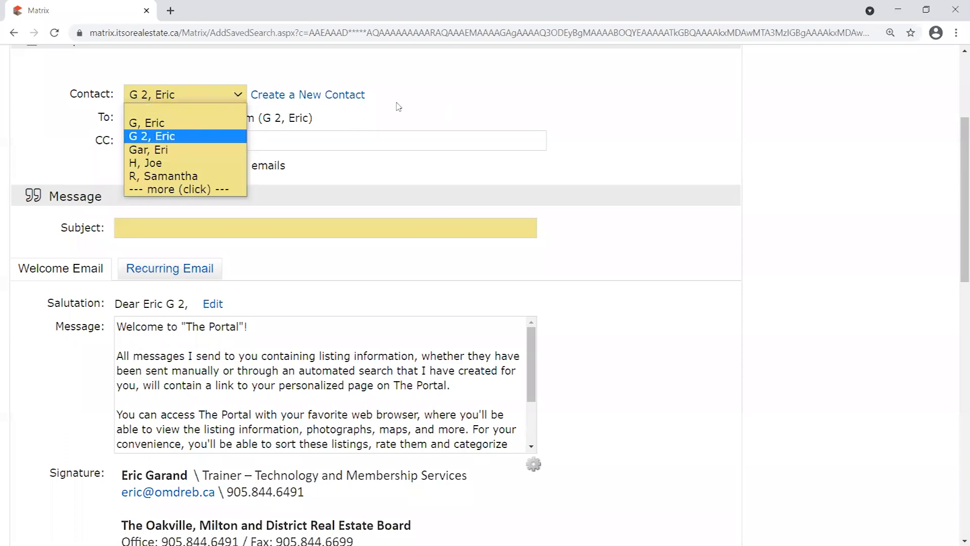
pyautogui.click(194, 189)
pyautogui.click(206, 97)
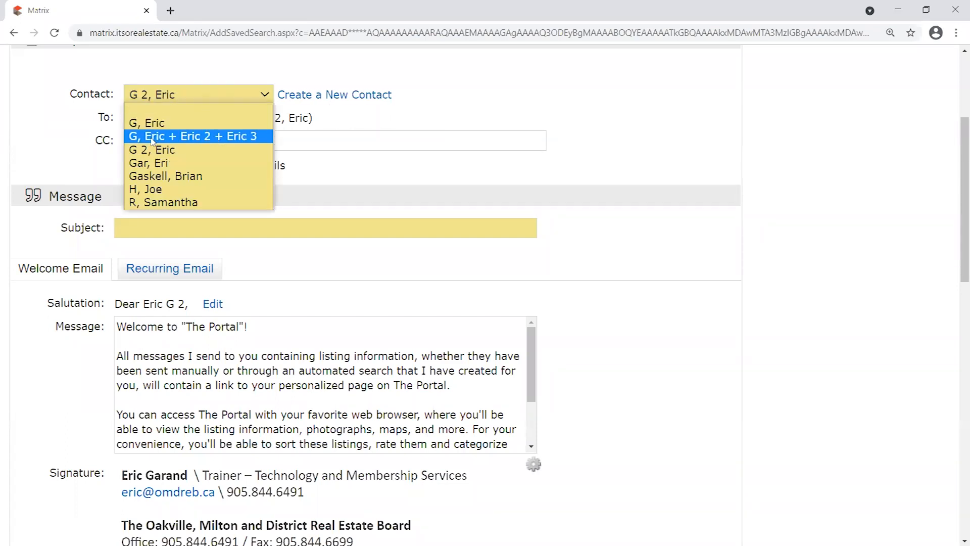
pyautogui.click(200, 136)
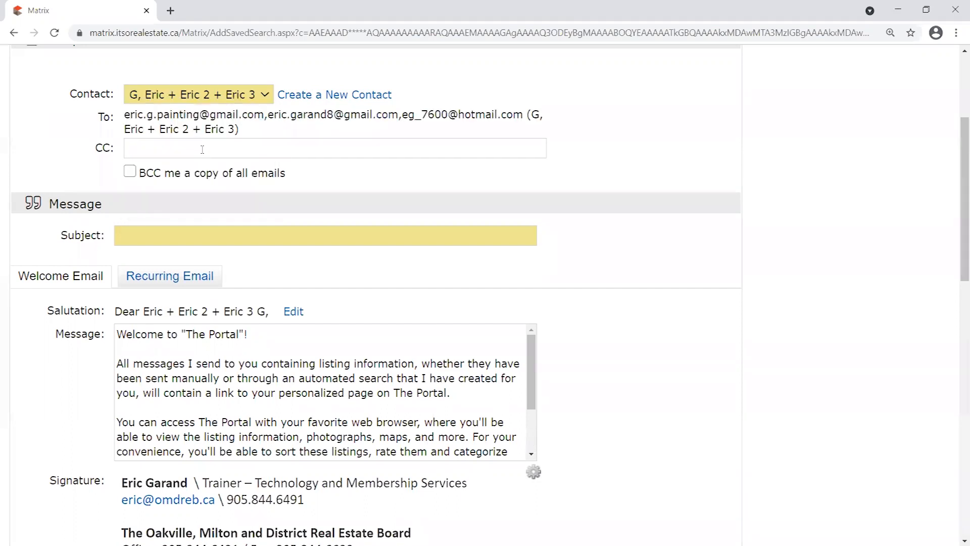
pyautogui.moveTo(125, 116); pyautogui.dragTo(550, 127)
pyautogui.click(550, 128)
pyautogui.click(264, 99)
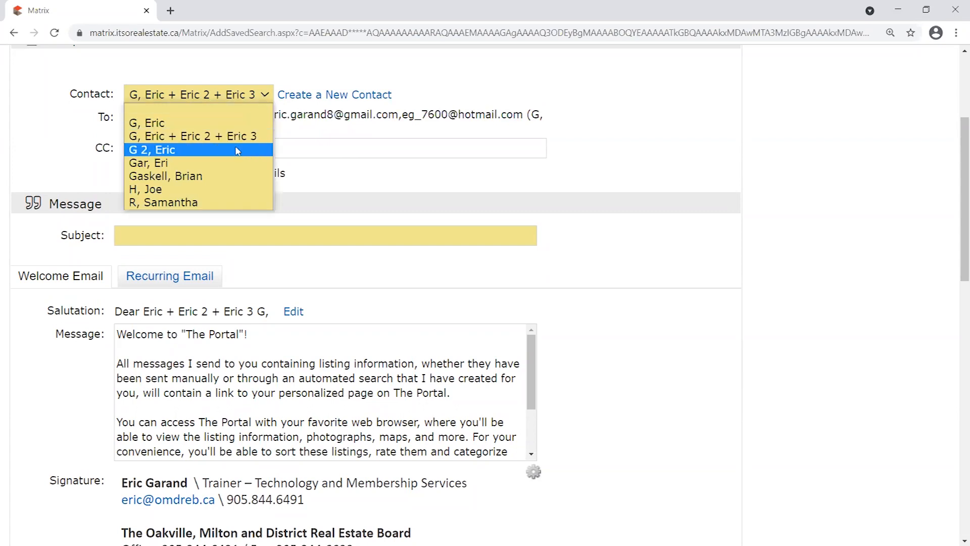
pyautogui.click(179, 150)
pyautogui.click(180, 149)
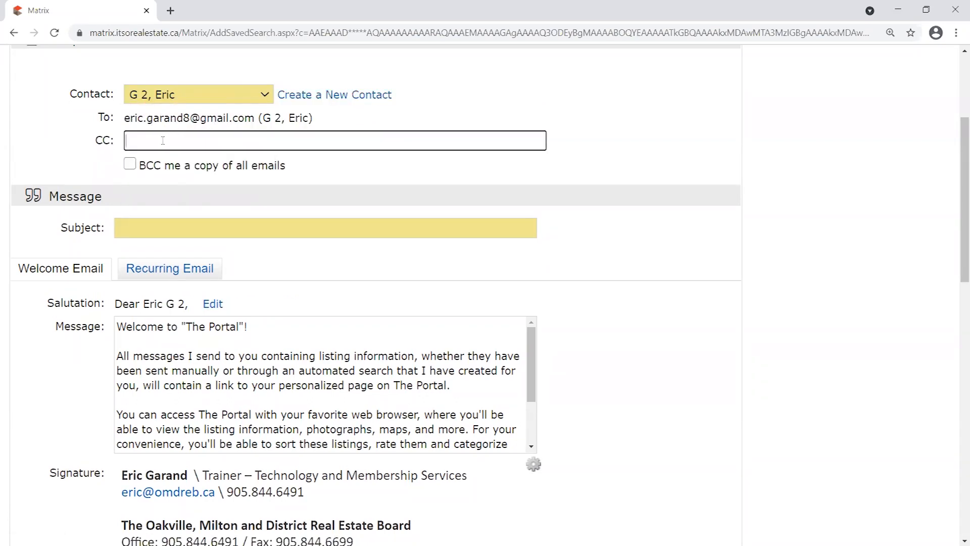
pyautogui.moveTo(227, 141); pyautogui.dragTo(41, 130)
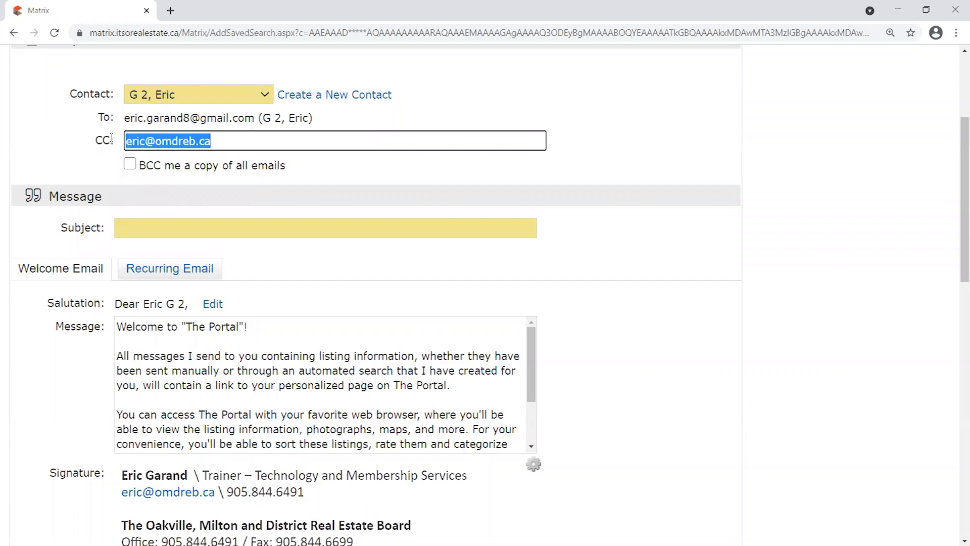
pyautogui.click(130, 164)
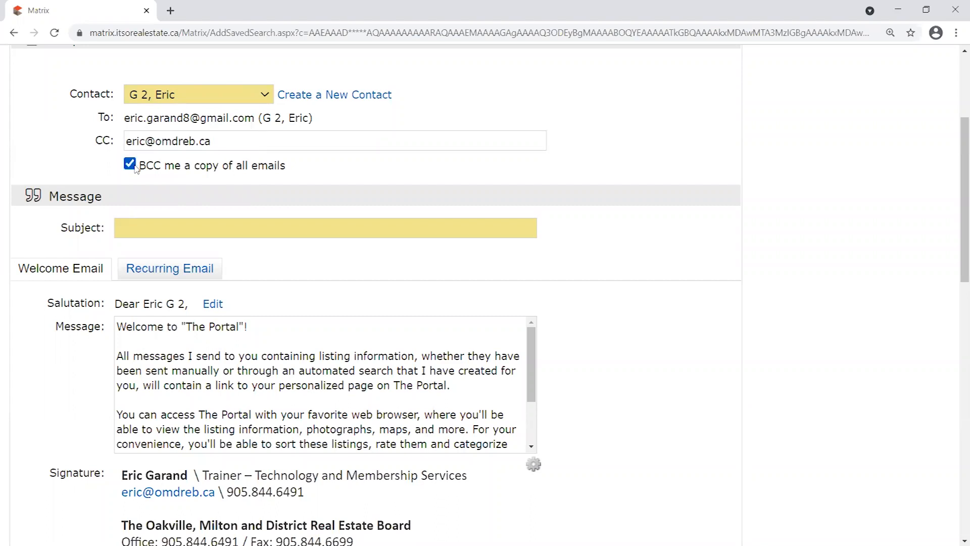
pyautogui.click(129, 164)
pyautogui.moveTo(215, 141); pyautogui.dragTo(5, 112)
pyautogui.press('BackSpace')
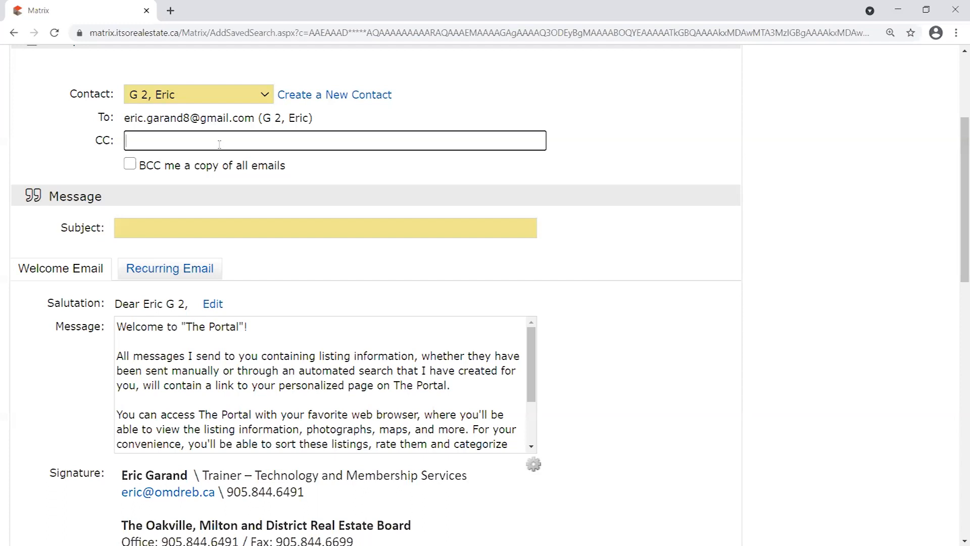
# Highlight the recipient address line to review it, scrolling around the form.
pyautogui.moveTo(317, 118); pyautogui.dragTo(110, 117)
pyautogui.click(150, 119)
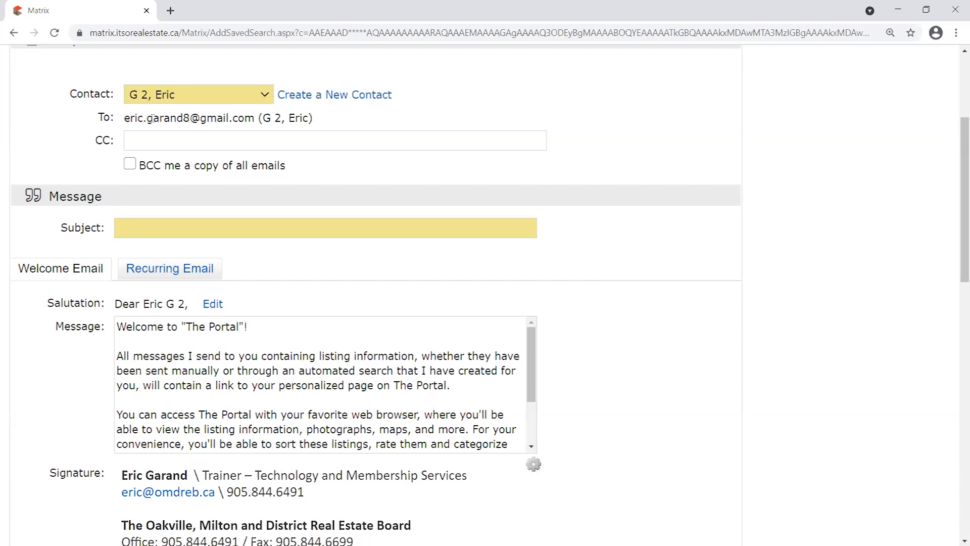
pyautogui.scroll(1, 137, 157)
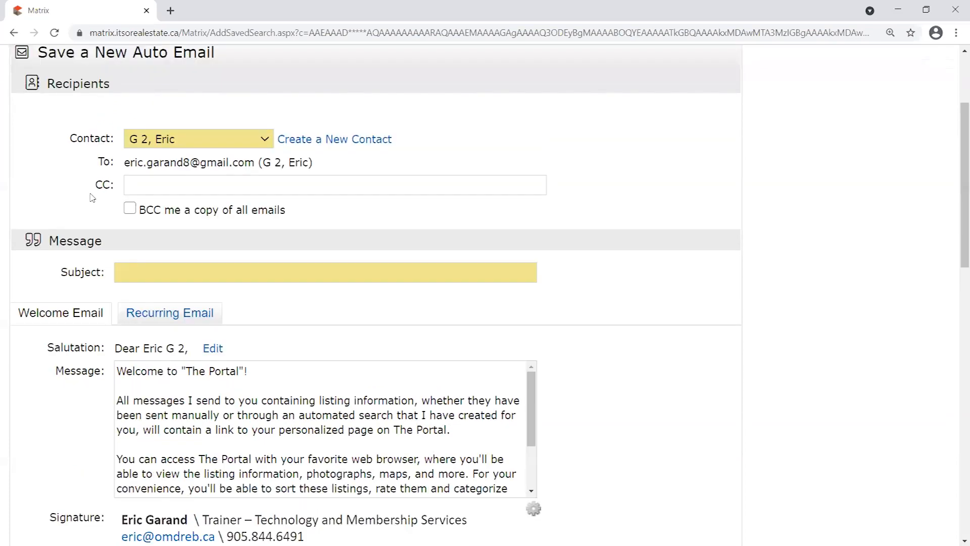
pyautogui.scroll(-1, 74, 239)
pyautogui.scroll(1, 68, 247)
pyautogui.moveTo(323, 188); pyautogui.dragTo(119, 181)
pyautogui.click(202, 185)
pyautogui.scroll(-2, 20, 228)
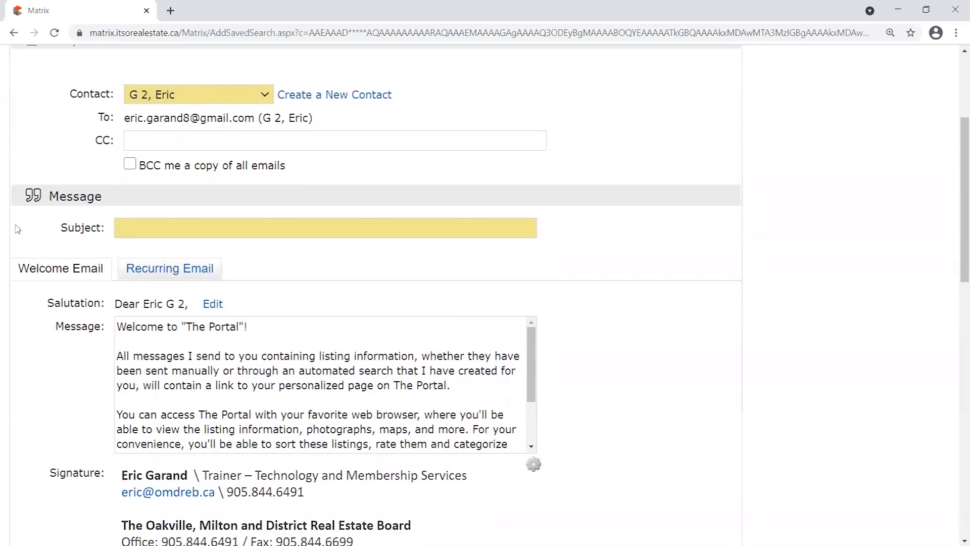
pyautogui.scroll(-1, 82, 214)
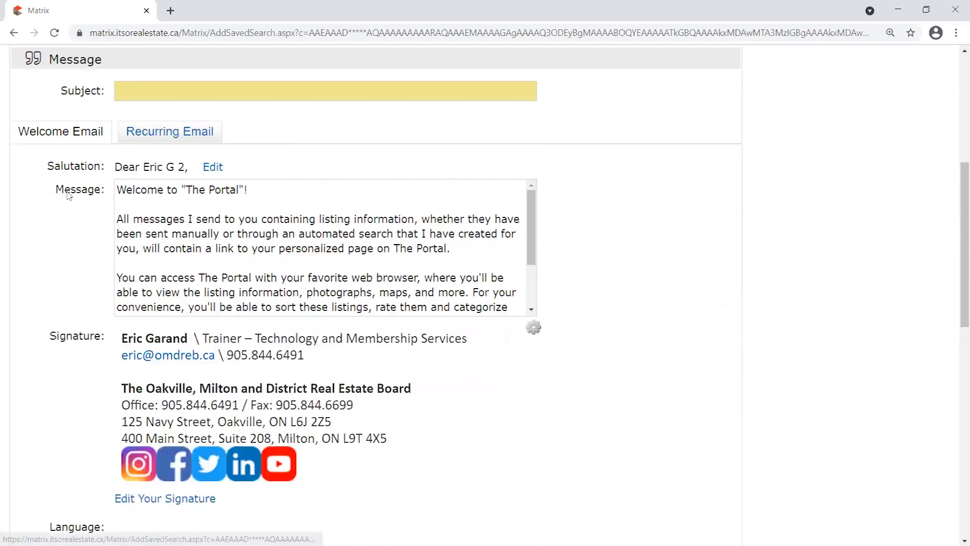
# Enter the subject 'Your Future Home!', correcting typos along the way.
pyautogui.click(154, 97)
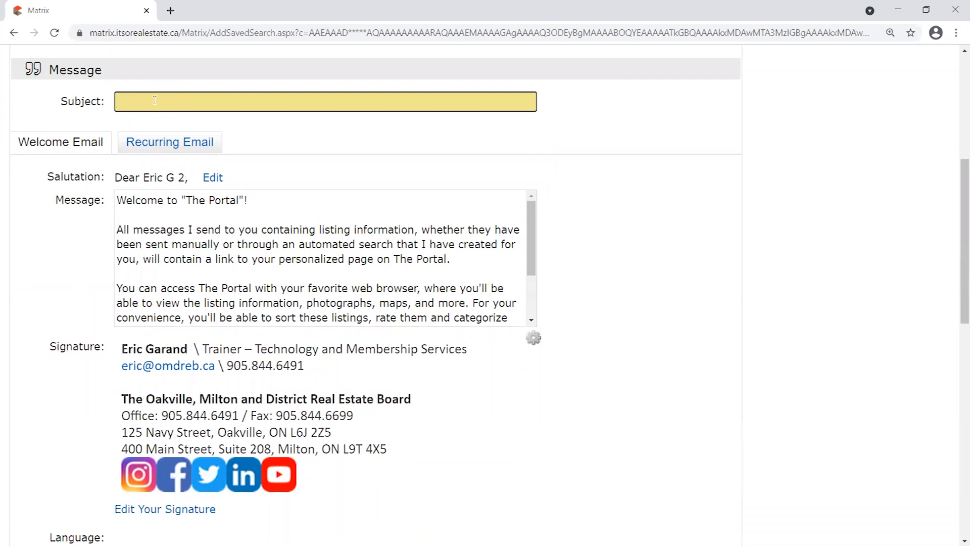
pyautogui.write('Properties of i')
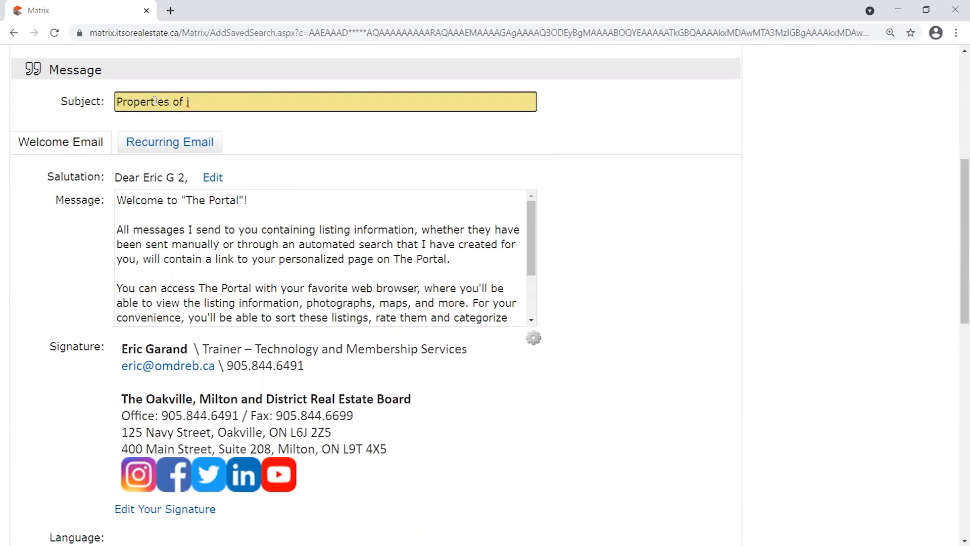
pyautogui.press('BackSpace')
pyautogui.press('BackSpace')
pyautogui.press('BackSpace')
pyautogui.press('BackSpace')
pyautogui.press('BackSpace')
pyautogui.press('BackSpace')
pyautogui.press('BackSpace')
pyautogui.press('BackSpace')
pyautogui.press('BackSpace')
pyautogui.press('BackSpace')
pyautogui.press('BackSpace')
pyautogui.press('BackSpace')
pyautogui.press('BackSpace')
pyautogui.press('BackSpace')
pyautogui.press('BackSpace')
pyautogui.write('Future')
pyautogui.press('BackSpace')
pyautogui.press('BackSpace')
pyautogui.press('BackSpace')
pyautogui.press('BackSpace')
pyautogui.press('BackSpace')
pyautogui.press('BackSpace')
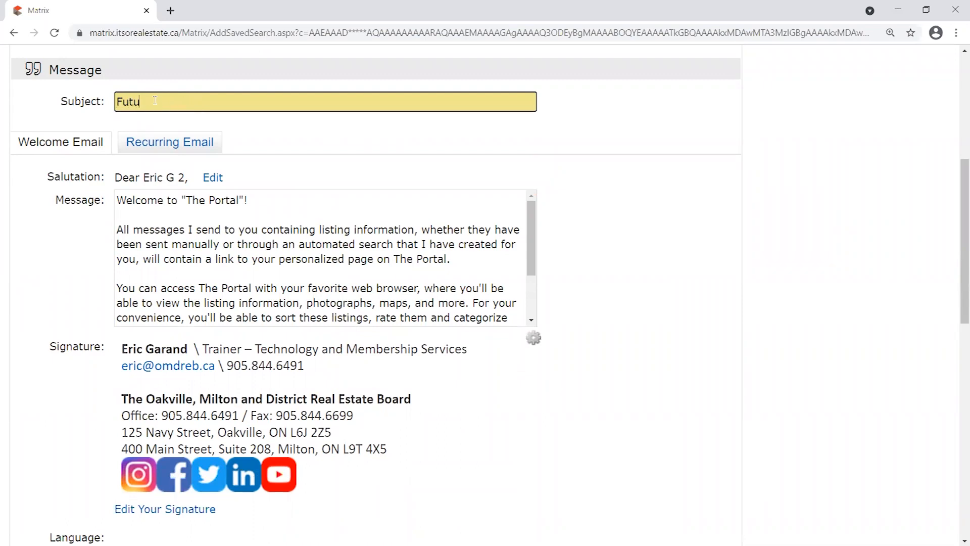
pyautogui.write('Your Tu')
pyautogui.press('BackSpace')
pyautogui.press('BackSpace')
pyautogui.write('R')
pyautogui.press('BackSpace')
pyautogui.write('Ft')
pyautogui.press('BackSpace')
pyautogui.write('uture Home!')
pyautogui.write("'")
# Undo the accidental apostrophe move in the subject with Ctrl+Z and leave the field.
pyautogui.moveTo(220, 102); pyautogui.dragTo(216, 102)
pyautogui.moveTo(143, 99); pyautogui.dragTo(166, 102)
pyautogui.click(209, 105)
pyautogui.hotkey('ctrl', 'z')
pyautogui.click(360, 145)
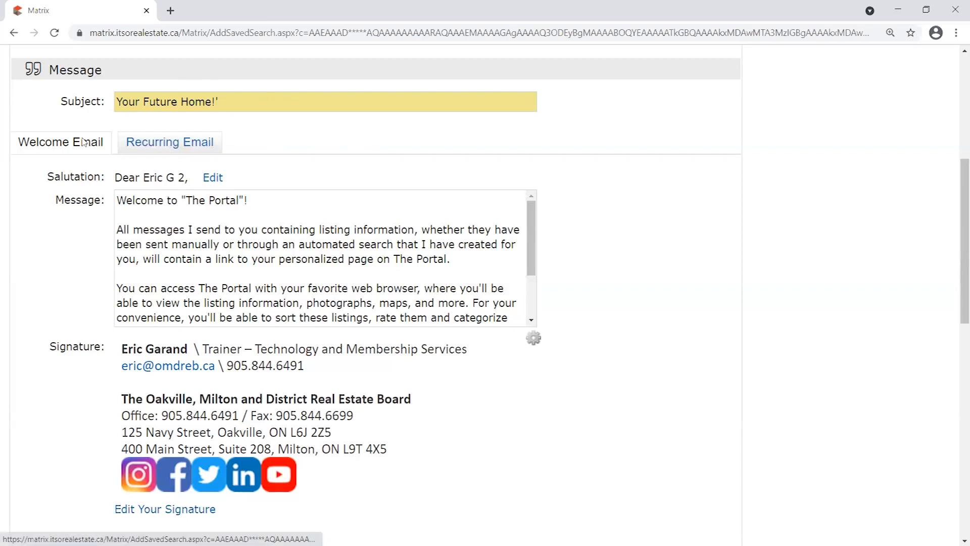
pyautogui.rightClick(107, 159)
pyautogui.click(97, 157)
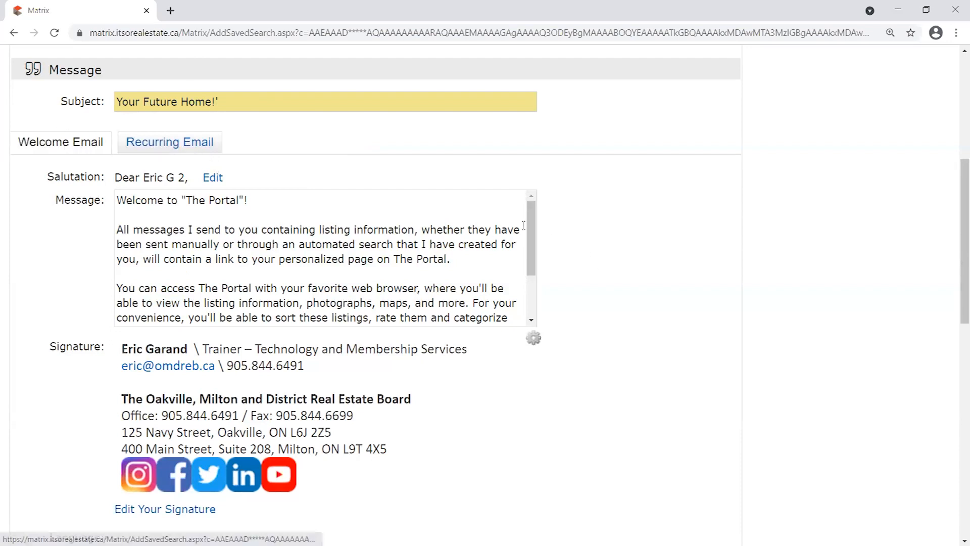
# Switch between the Recurring Email and Welcome Email messages, ending on Welcome Email.
pyautogui.click(164, 143)
pyautogui.click(77, 148)
pyautogui.click(167, 143)
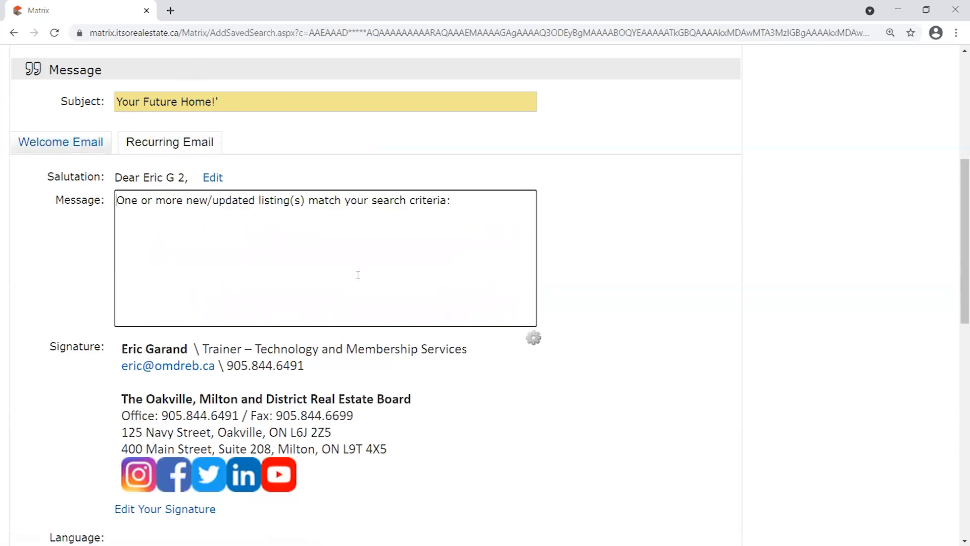
pyautogui.click(41, 150)
pyautogui.moveTo(533, 233)
pyautogui.mouseDown()
pyautogui.moveTo(540, 279)
pyautogui.moveTo(545, 224)
pyautogui.mouseUp()
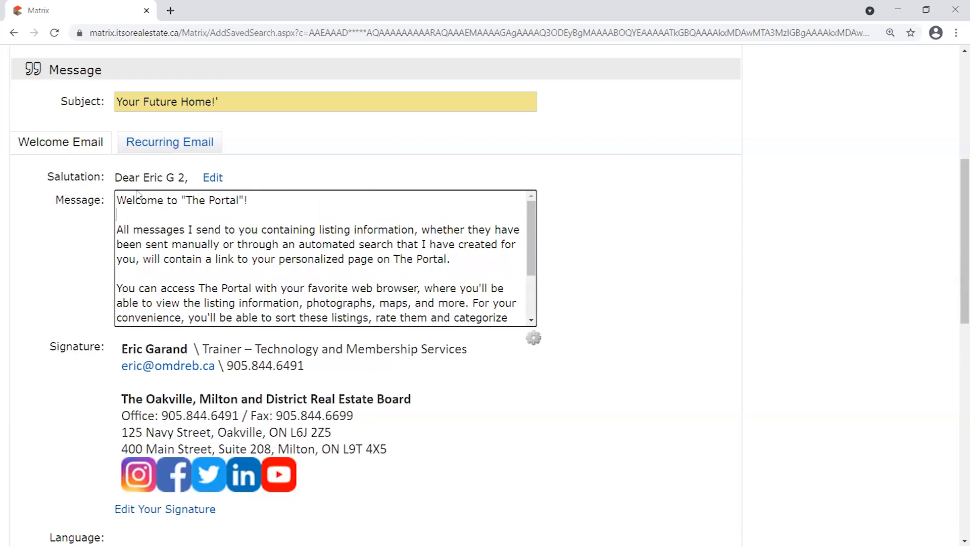
pyautogui.moveTo(533, 221)
pyautogui.mouseDown()
pyautogui.moveTo(534, 261)
pyautogui.moveTo(533, 221)
pyautogui.mouseUp()
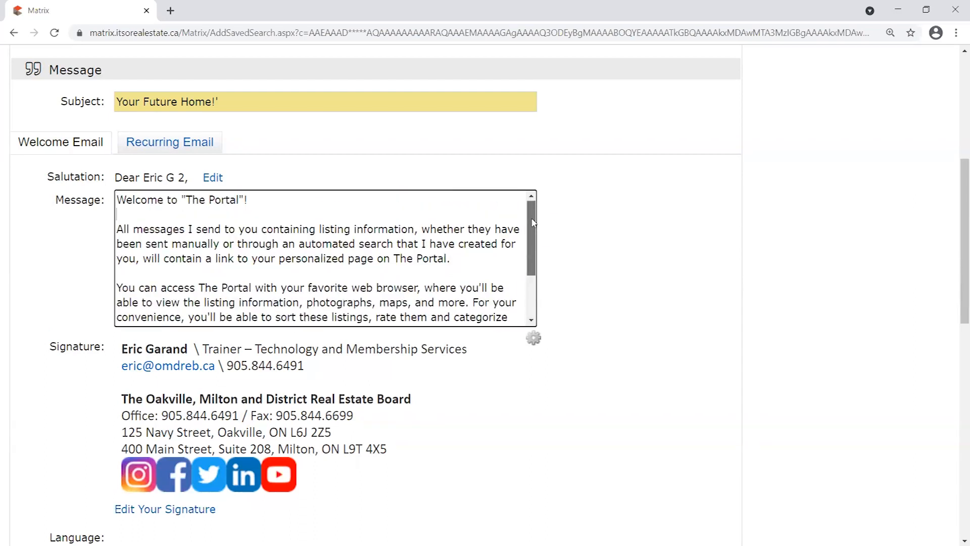
pyautogui.scroll(-1, 292, 194)
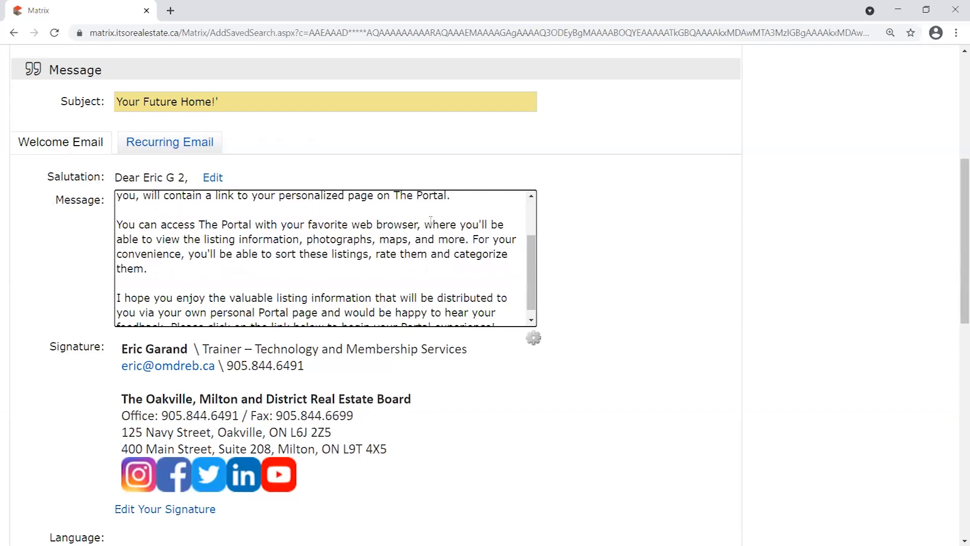
pyautogui.scroll(-5, 373, 259)
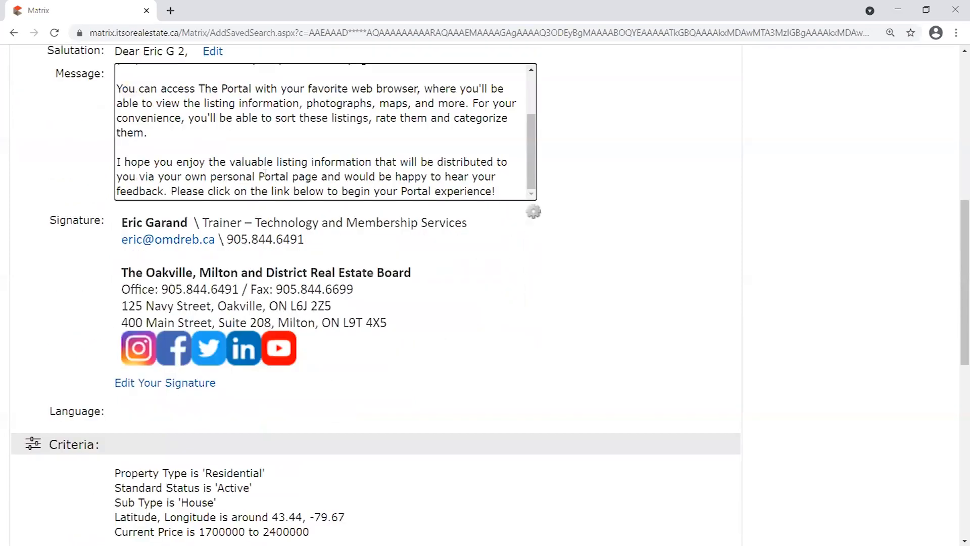
pyautogui.scroll(2, 472, 259)
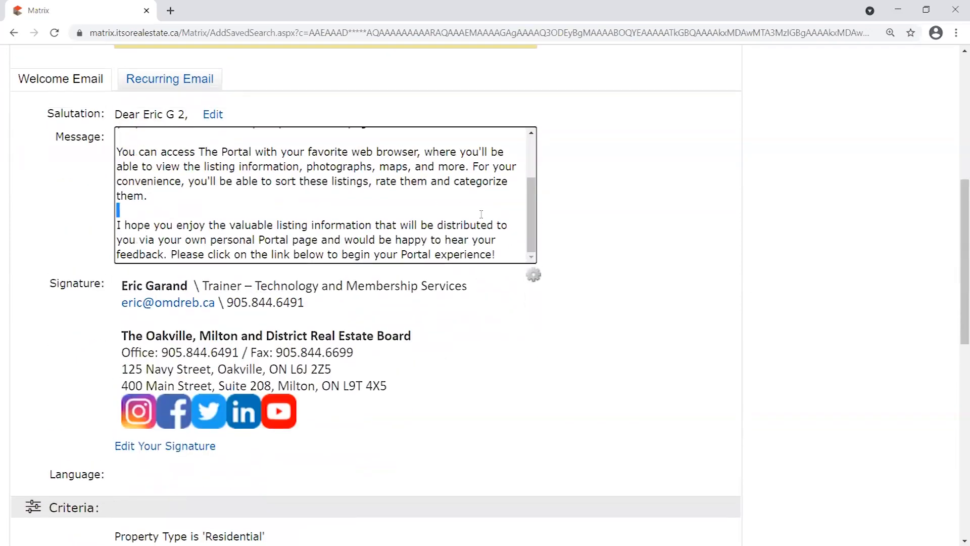
# Select the 'You can access The Portal' paragraph and delete it.
pyautogui.moveTo(117, 225); pyautogui.dragTo(496, 255)
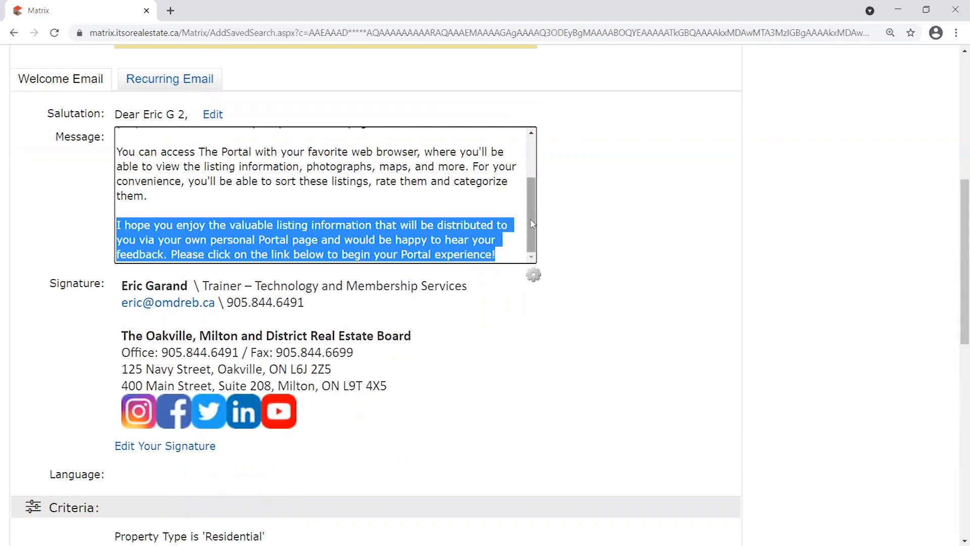
pyautogui.moveTo(496, 254); pyautogui.dragTo(171, 255)
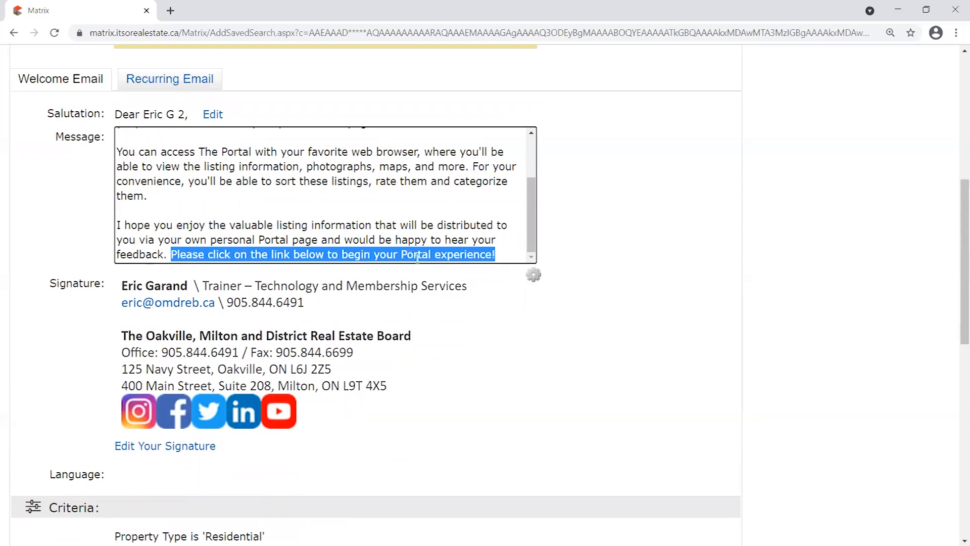
pyautogui.scroll(3, 522, 226)
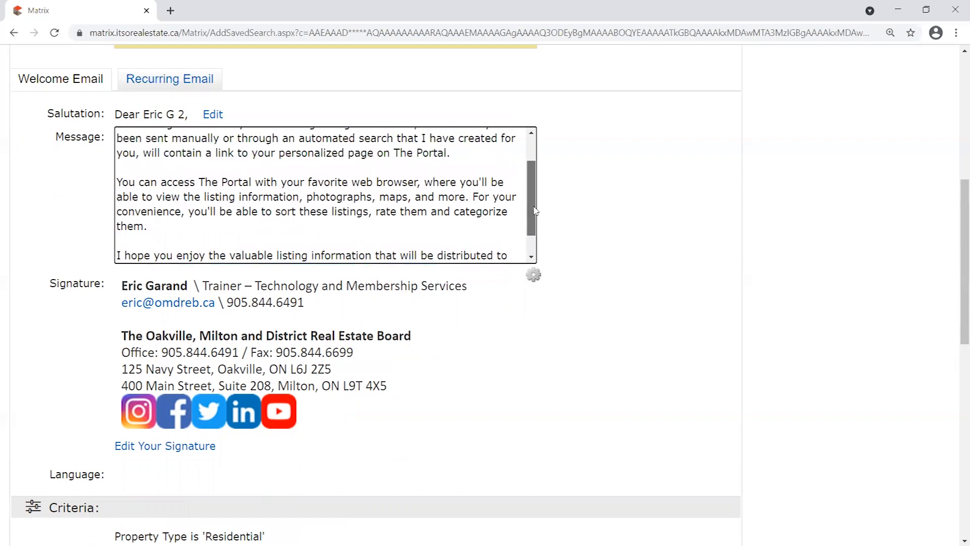
pyautogui.moveTo(171, 253); pyautogui.dragTo(116, 211)
pyautogui.press('BackSpace')
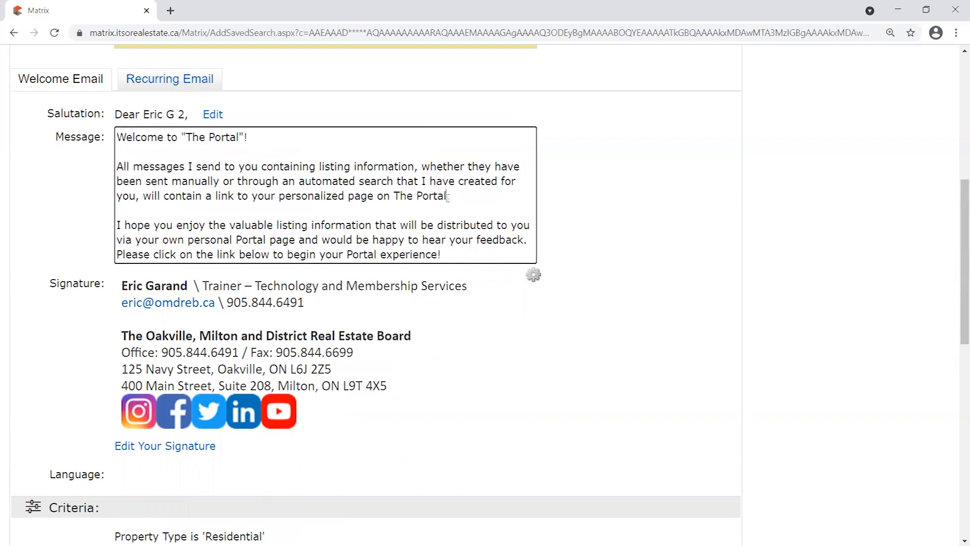
# Type and erase test text on the second line, then highlight the message's last line.
pyautogui.click(267, 153)
pyautogui.write('type yuou')
pyautogui.press('BackSpace')
pyautogui.press('BackSpace')
pyautogui.press('BackSpace')
pyautogui.press('BackSpace')
pyautogui.press('BackSpace')
pyautogui.press('BackSpace')
pyautogui.press('BackSpace')
pyautogui.press('BackSpace')
pyautogui.press('BackSpace')
pyautogui.scroll(-3, 444, 249)
pyautogui.scroll(3, 444, 249)
pyautogui.moveTo(444, 249); pyautogui.dragTo(113, 255)
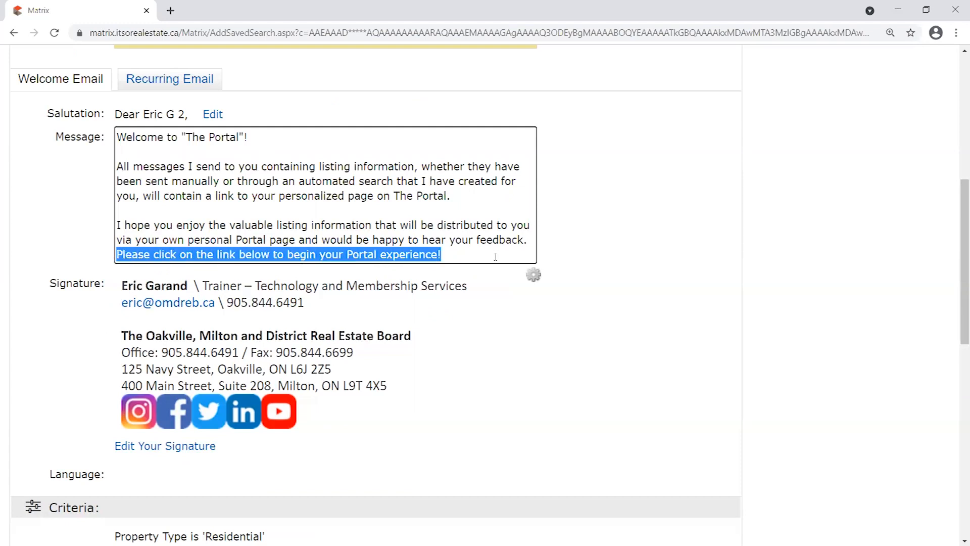
pyautogui.click(464, 251)
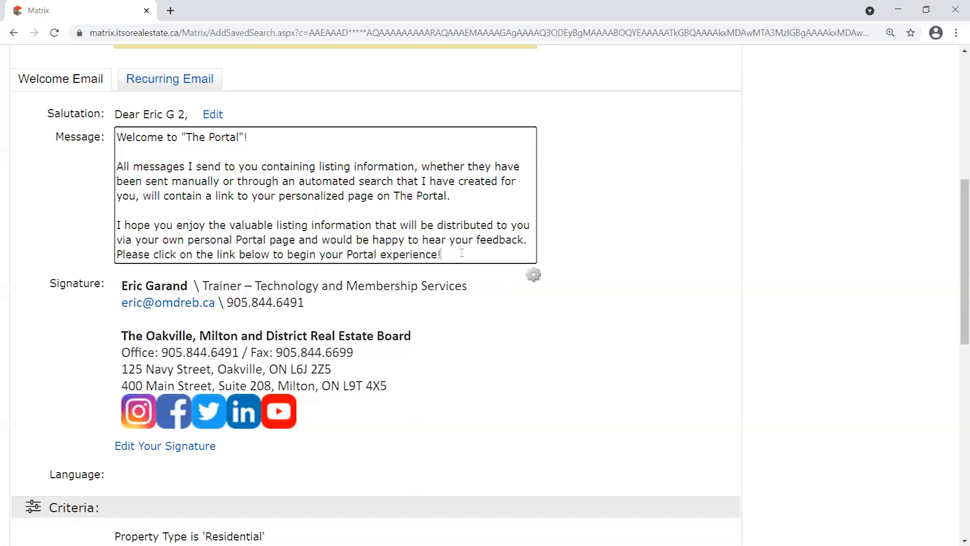
pyautogui.moveTo(462, 253)
pyautogui.mouseDown()
pyautogui.moveTo(107, 263)
pyautogui.moveTo(444, 254)
pyautogui.mouseUp()
pyautogui.click(119, 253)
pyautogui.moveTo(463, 254); pyautogui.dragTo(4, 260)
pyautogui.click(509, 253)
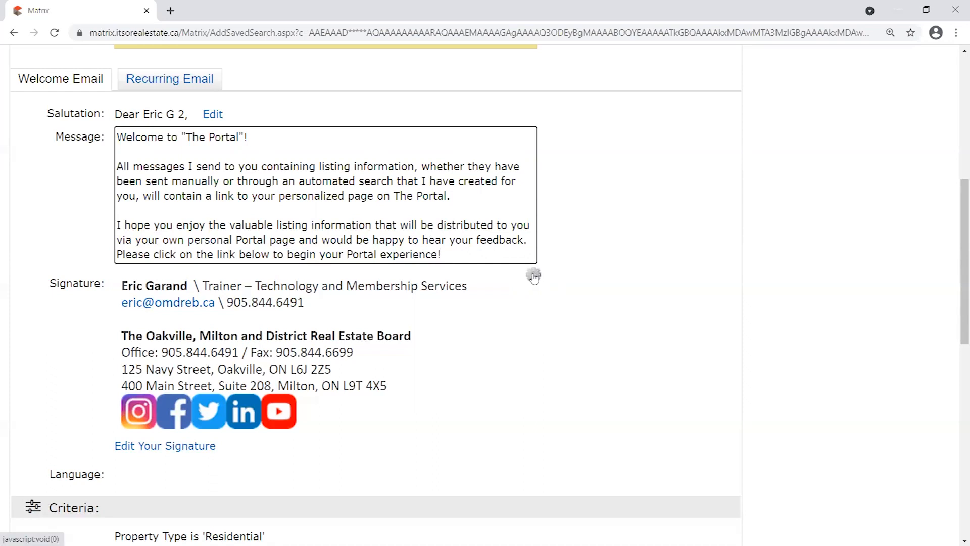
# Reset the welcome message to its system default text from the gear menu beside the message.
pyautogui.click(533, 275)
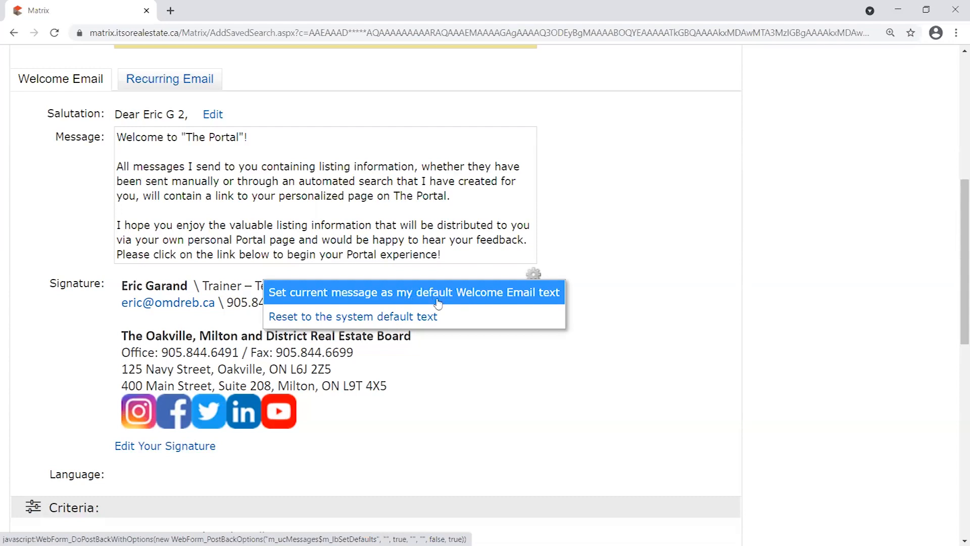
pyautogui.click(533, 274)
pyautogui.click(253, 187)
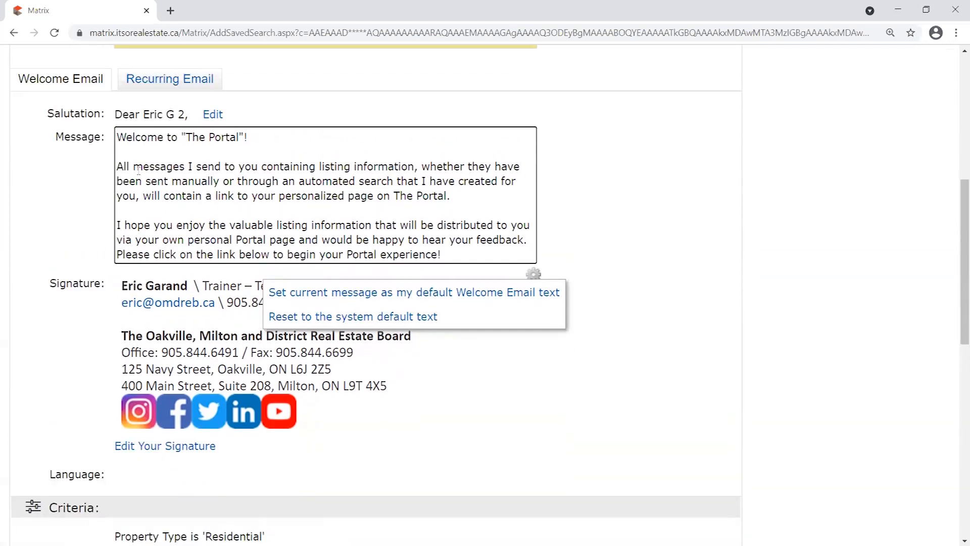
pyautogui.moveTo(117, 166); pyautogui.dragTo(456, 239)
pyautogui.click(460, 240)
pyautogui.click(358, 318)
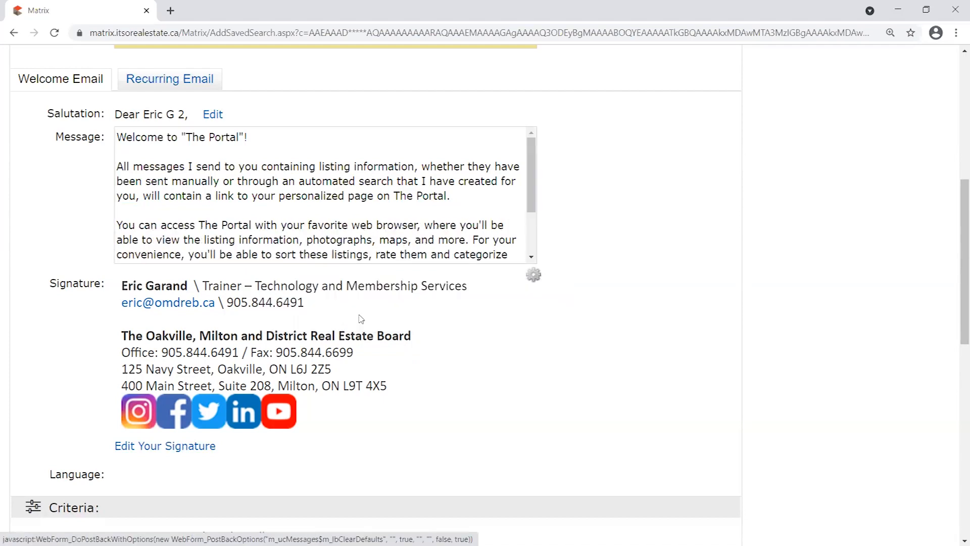
pyautogui.moveTo(528, 159); pyautogui.dragTo(553, 256)
pyautogui.moveTo(253, 193); pyautogui.dragTo(142, 152)
pyautogui.click(545, 250)
pyautogui.click(534, 274)
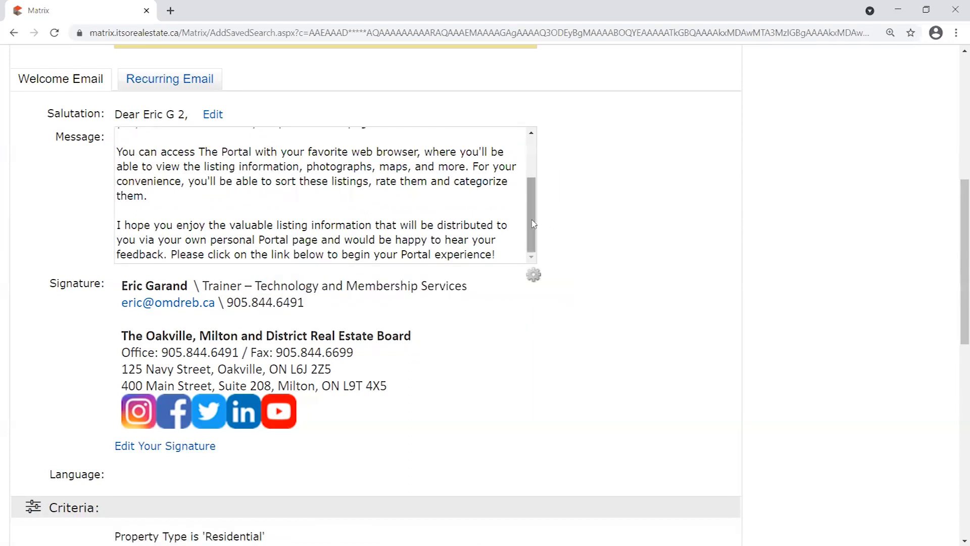
# Show the Recurring Email message and highlight its text and the subject line.
pyautogui.moveTo(532, 225); pyautogui.dragTo(532, 167)
pyautogui.click(169, 80)
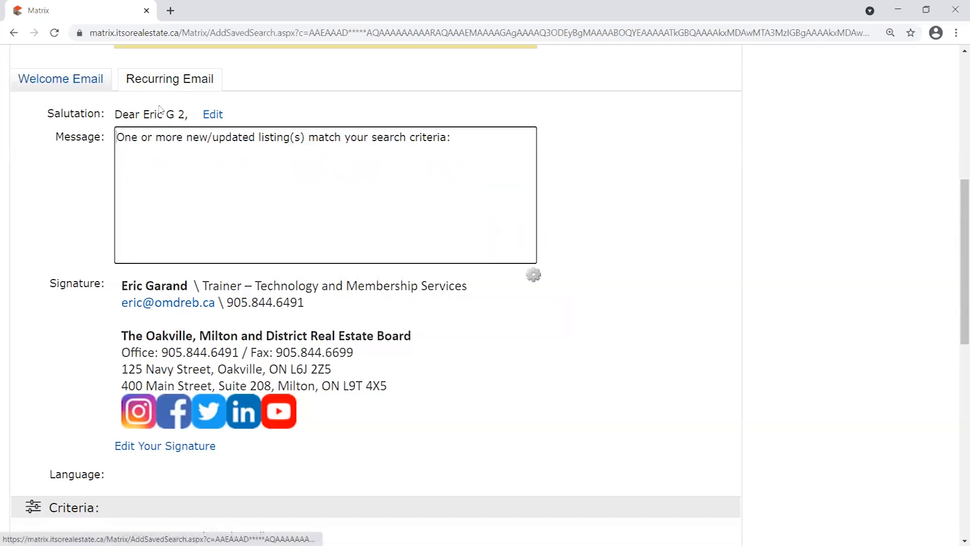
pyautogui.scroll(1, 78, 227)
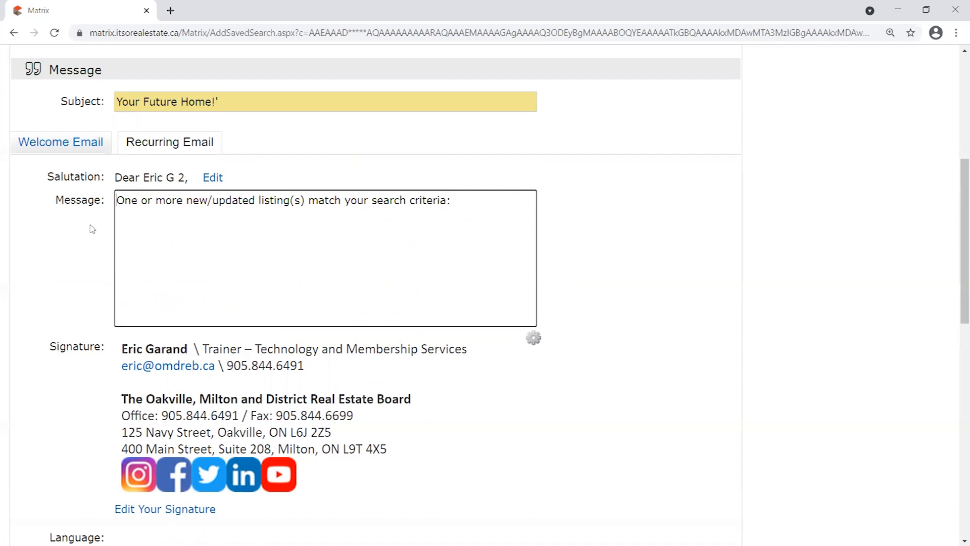
pyautogui.moveTo(495, 198); pyautogui.dragTo(115, 201)
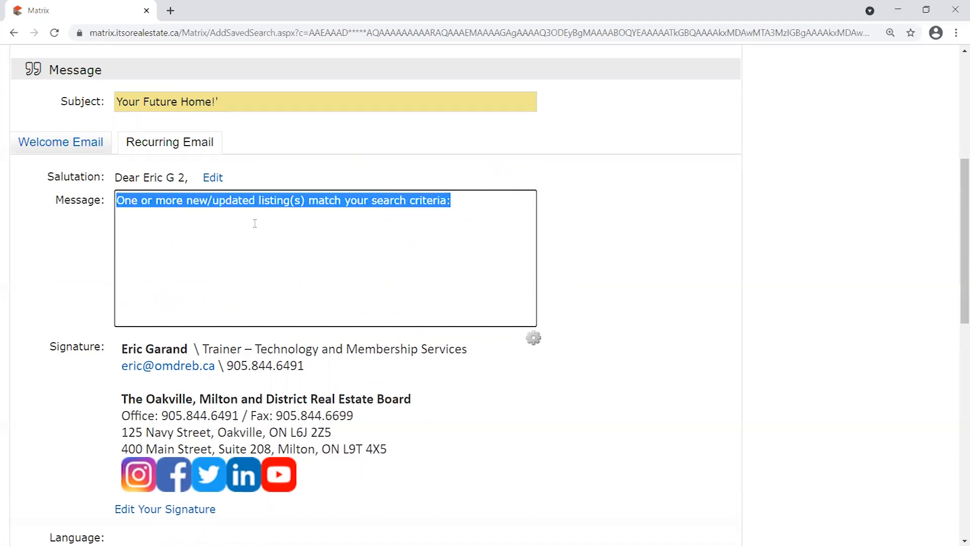
pyautogui.click(469, 209)
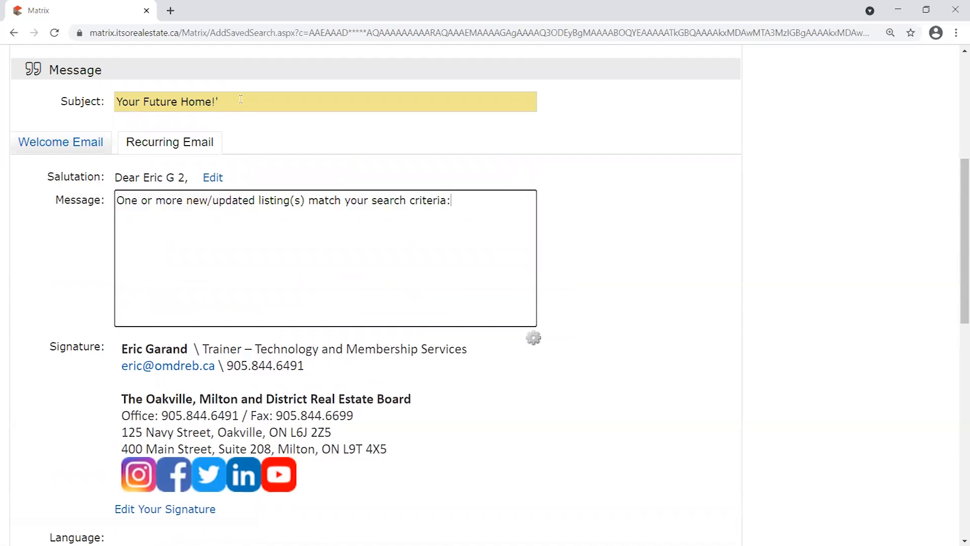
pyautogui.moveTo(241, 99); pyautogui.dragTo(101, 91)
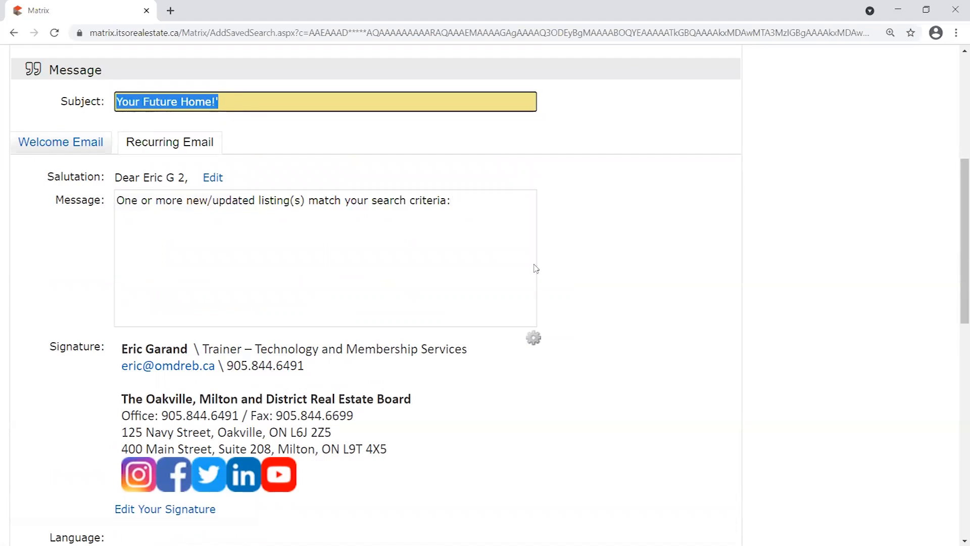
pyautogui.click(486, 230)
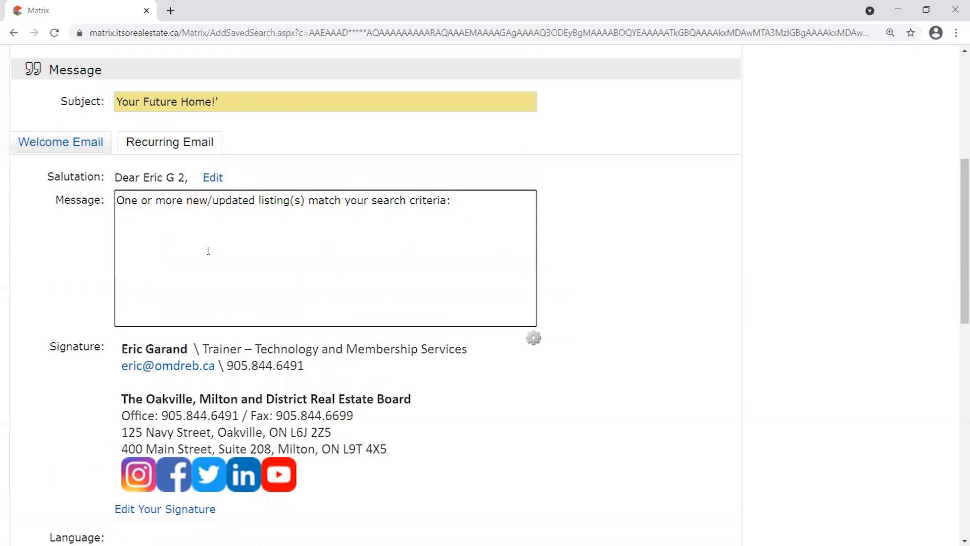
pyautogui.moveTo(121, 201); pyautogui.dragTo(473, 199)
pyautogui.click(301, 209)
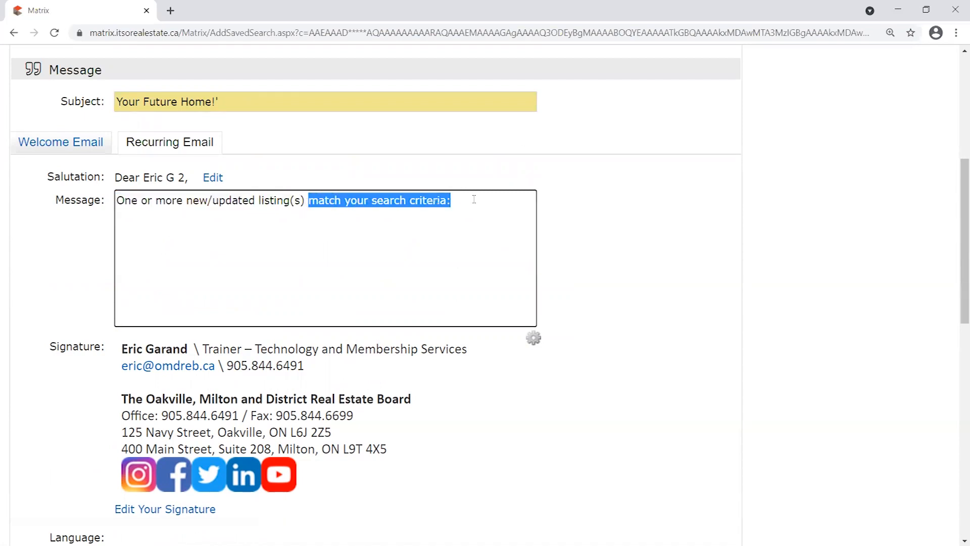
pyautogui.click(475, 200)
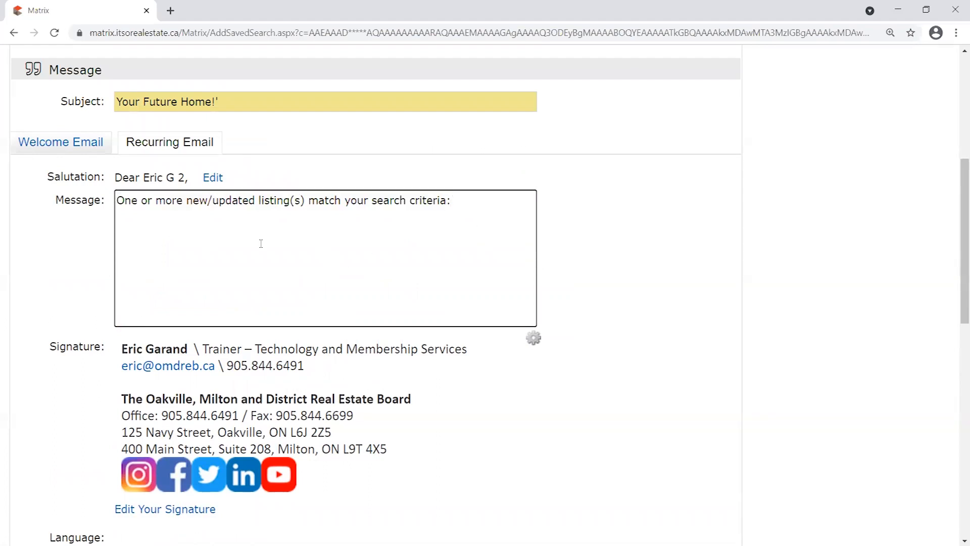
pyautogui.moveTo(500, 212); pyautogui.dragTo(116, 200)
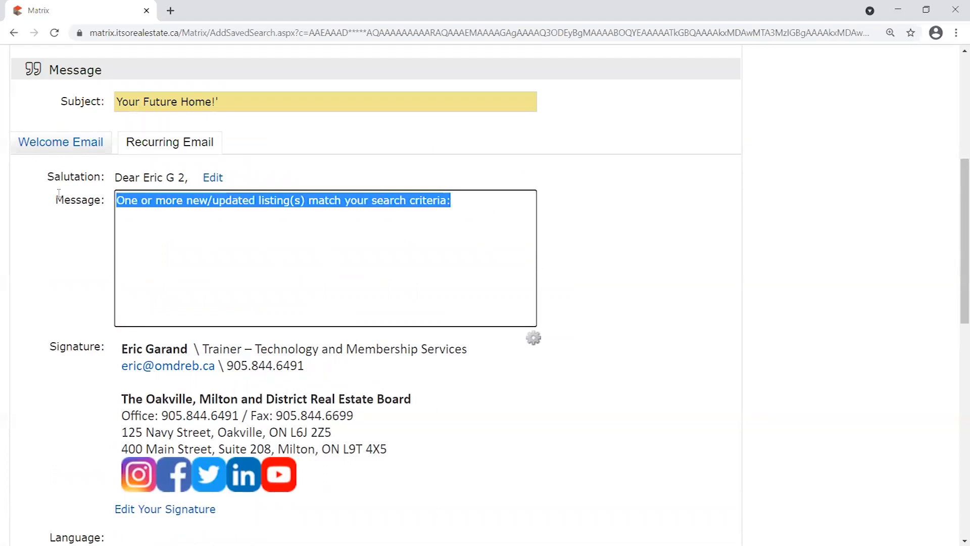
pyautogui.click(476, 216)
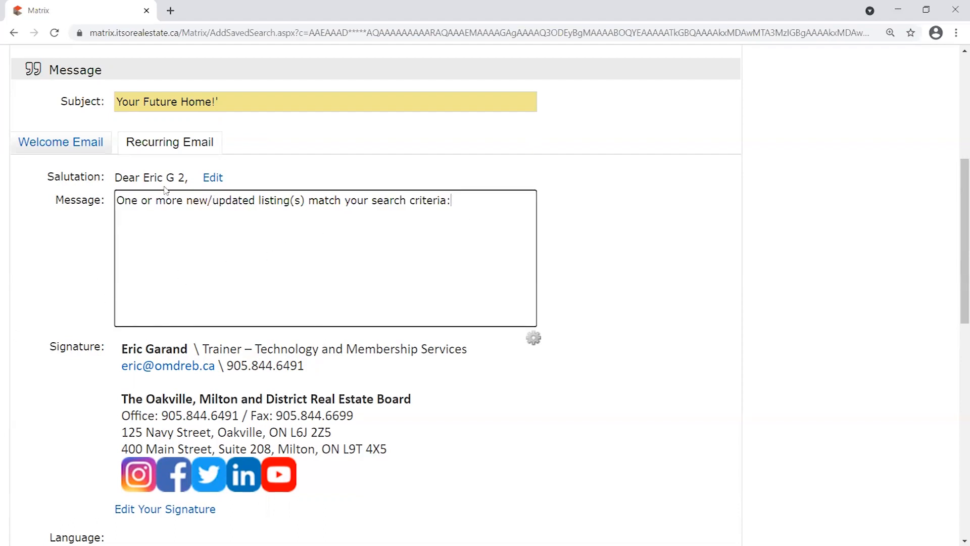
pyautogui.moveTo(490, 214); pyautogui.dragTo(32, 197)
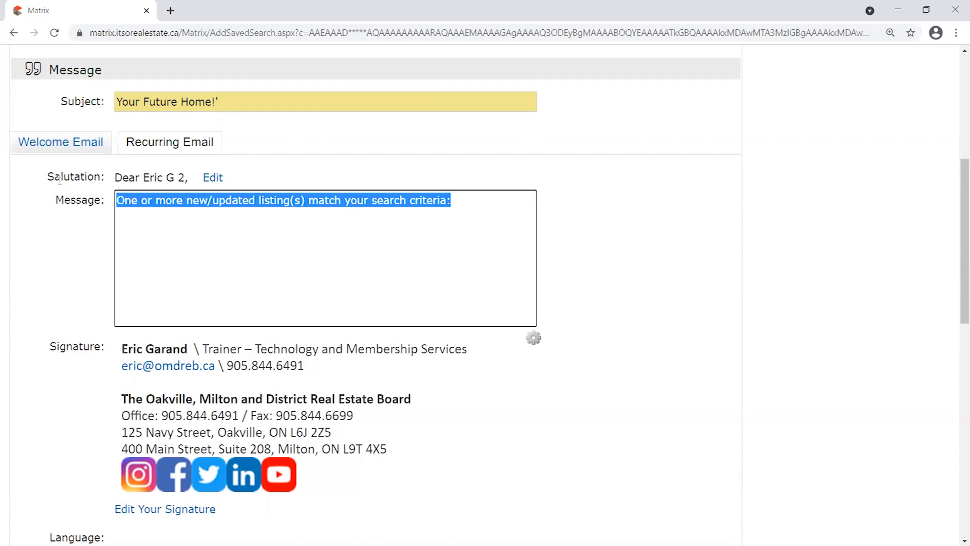
# Toggle between the Welcome and Recurring messages, open the gear options, and settle on Welcome Email.
pyautogui.click(86, 147)
pyautogui.click(188, 144)
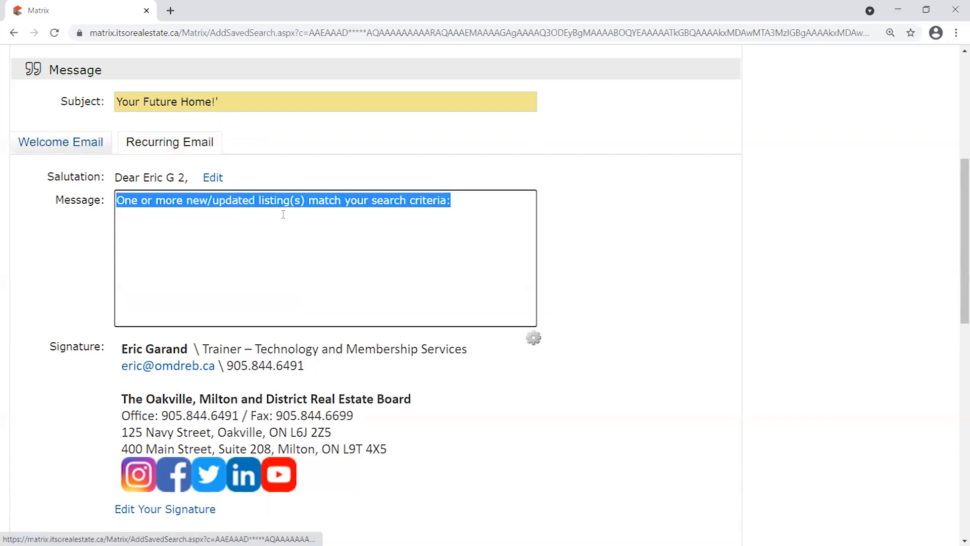
pyautogui.moveTo(470, 200); pyautogui.dragTo(88, 196)
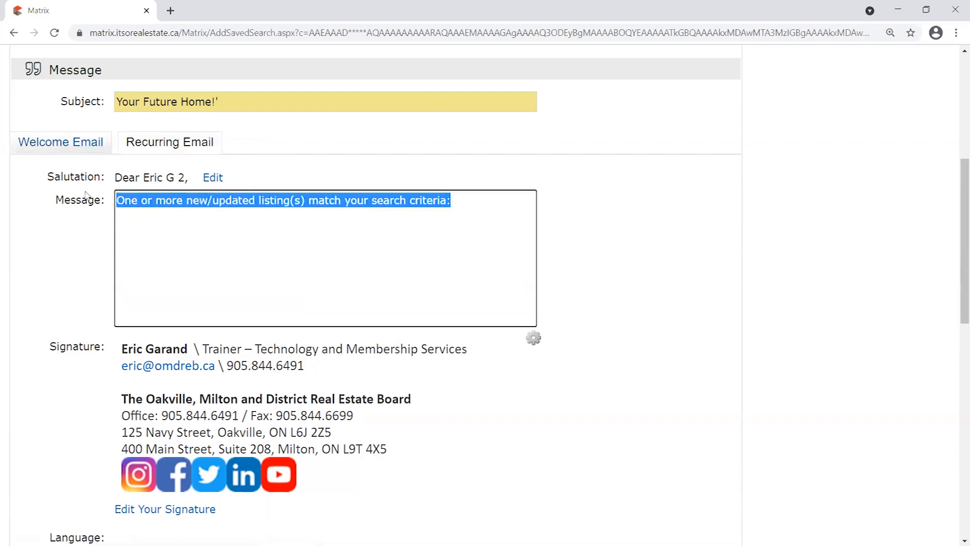
pyautogui.click(534, 339)
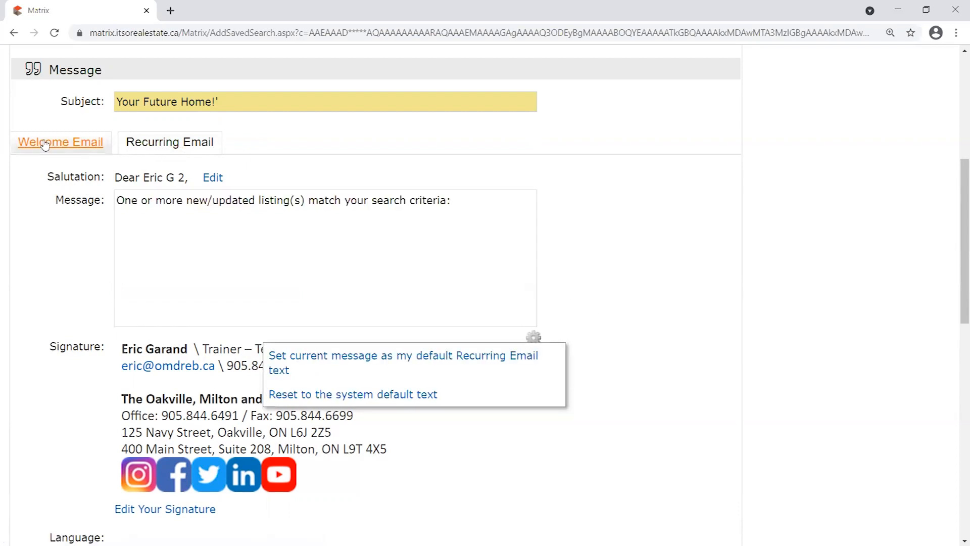
pyautogui.click(60, 142)
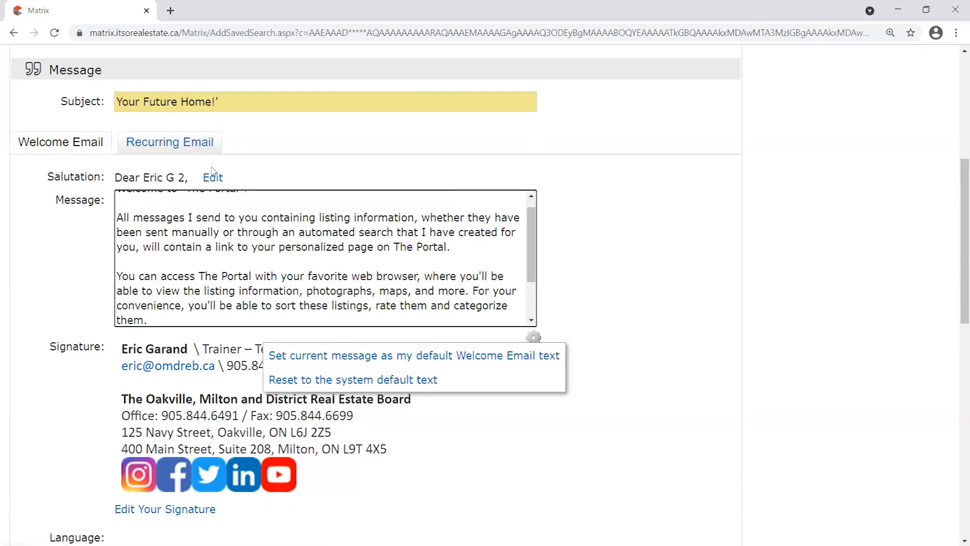
pyautogui.click(175, 144)
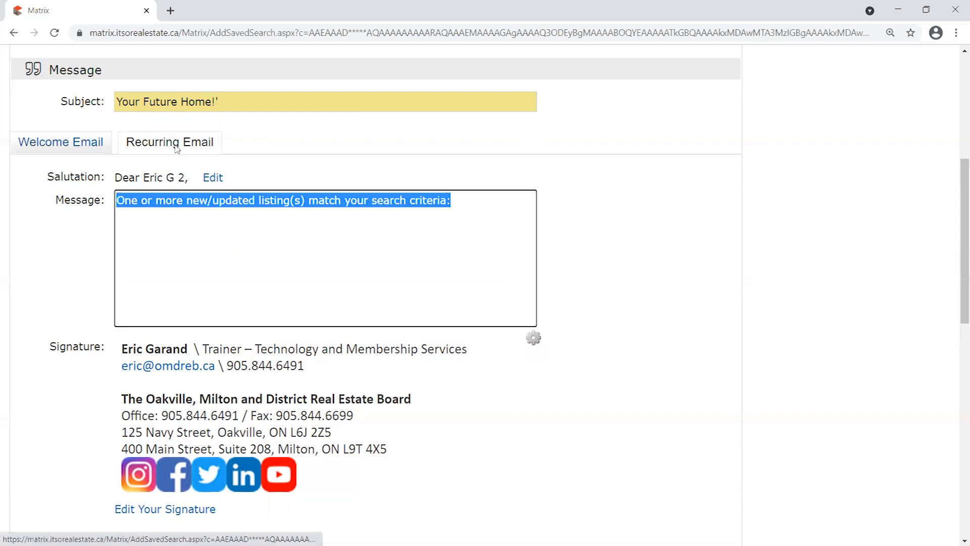
pyautogui.click(587, 244)
pyautogui.click(66, 145)
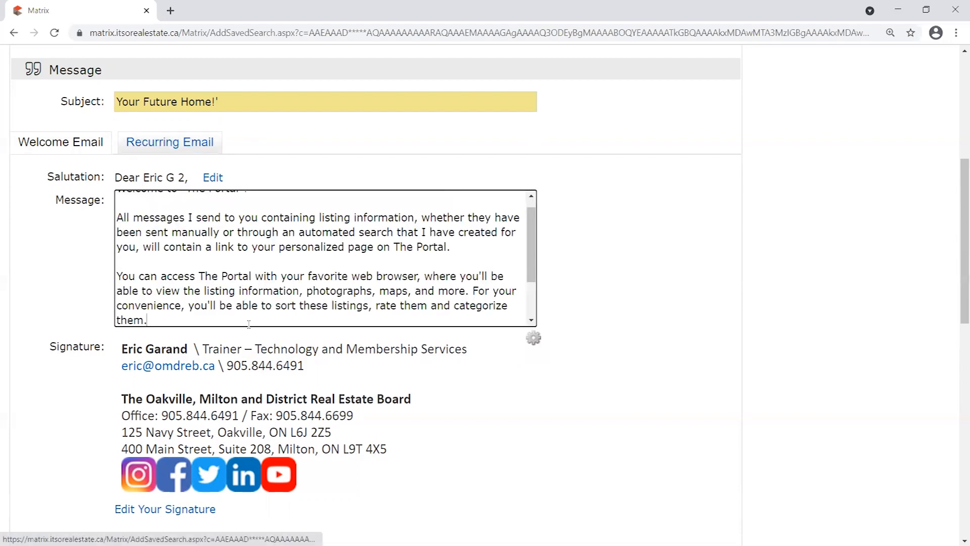
pyautogui.scroll(-2, 804, 375)
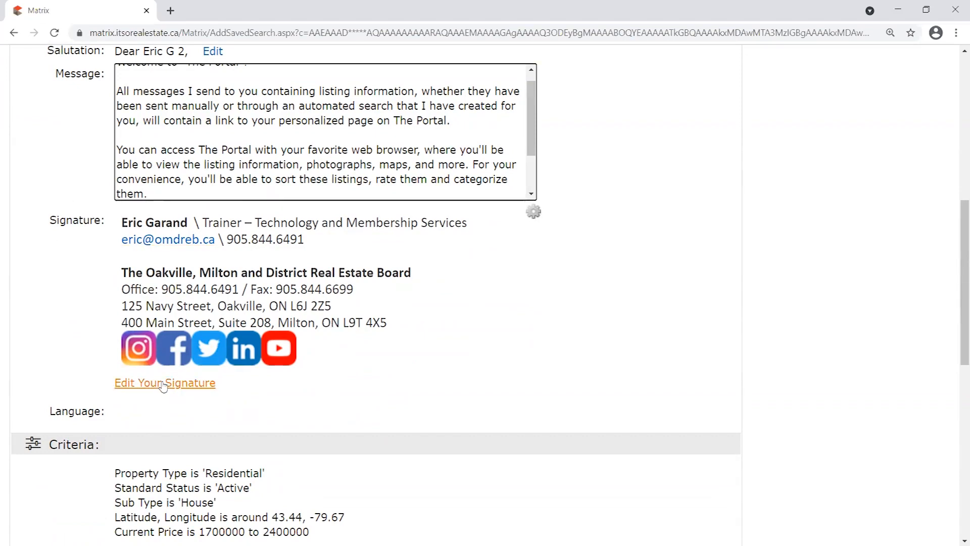
pyautogui.scroll(-3, 676, 291)
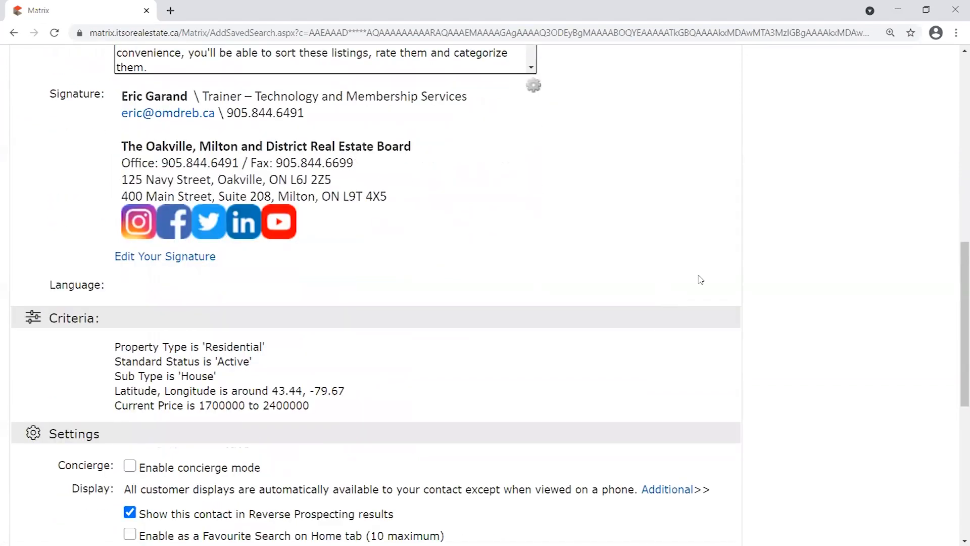
pyautogui.scroll(-1, 461, 310)
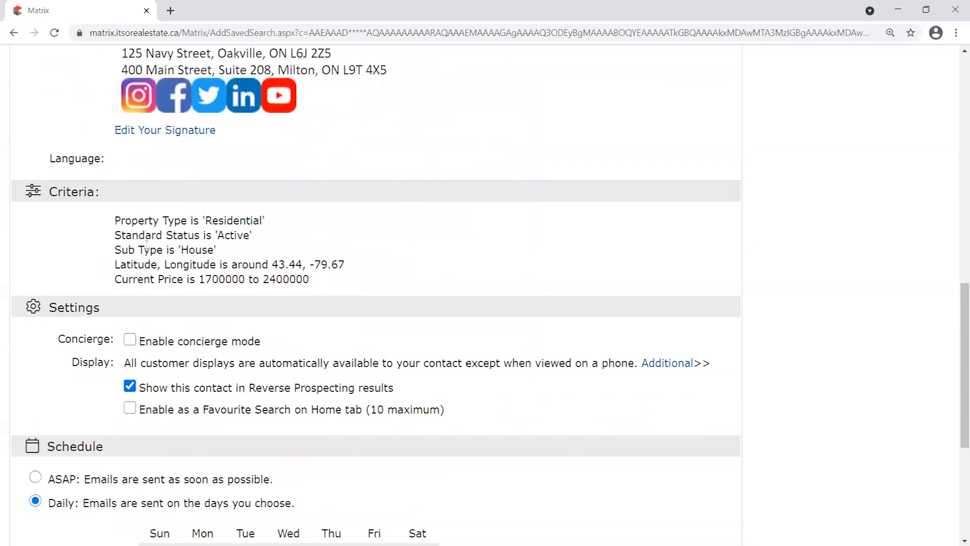
pyautogui.scroll(-2, 121, 155)
pyautogui.doubleClick(53, 123)
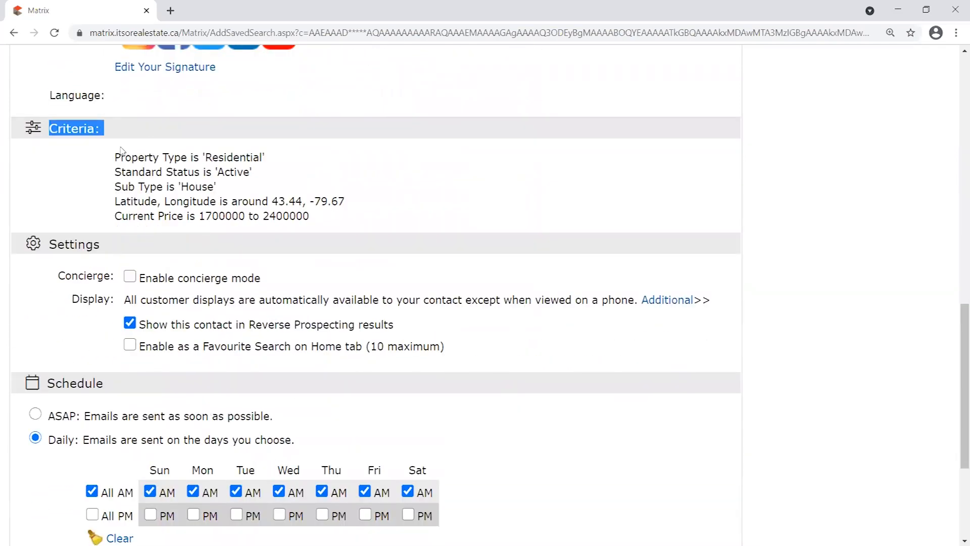
pyautogui.moveTo(113, 158); pyautogui.dragTo(342, 219)
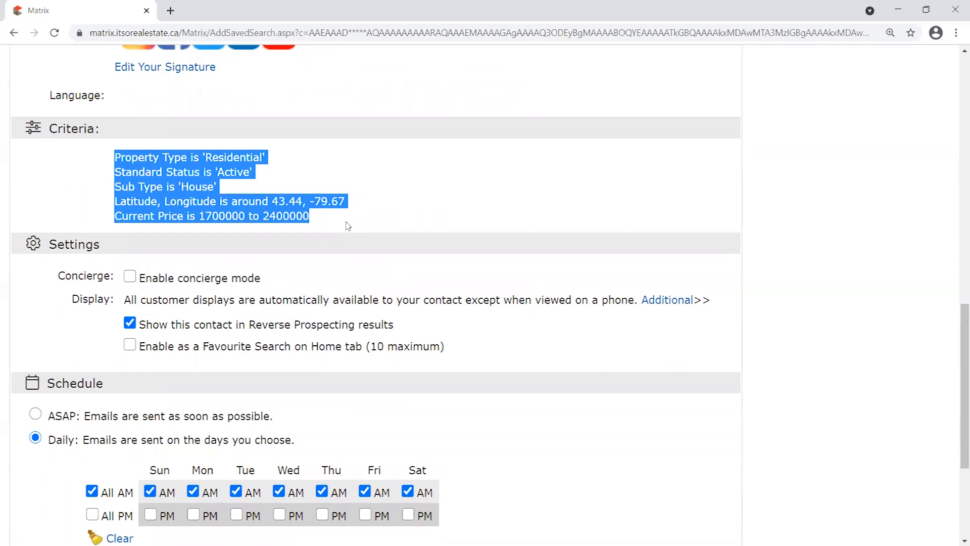
pyautogui.click(375, 245)
pyautogui.moveTo(323, 217); pyautogui.dragTo(116, 157)
pyautogui.doubleClick(53, 127)
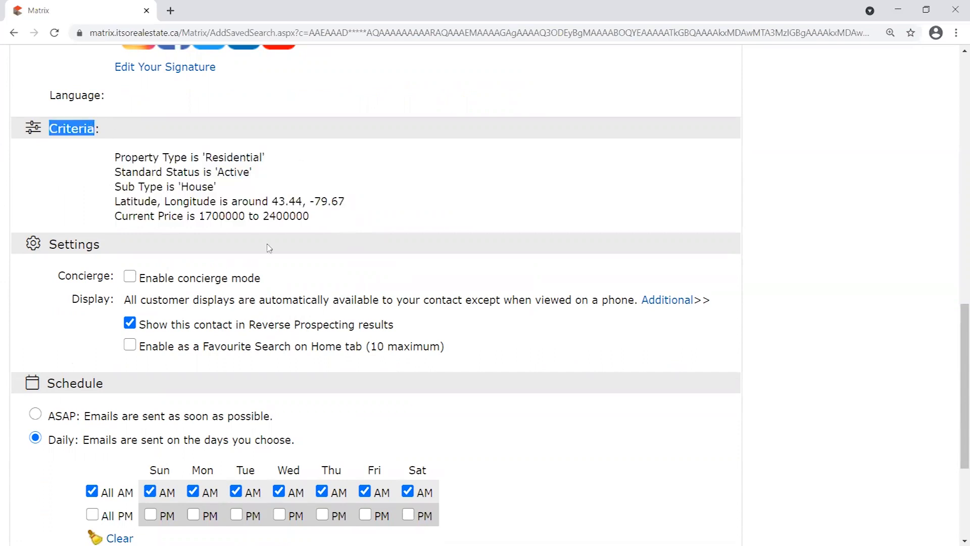
pyautogui.click(227, 208)
pyautogui.doubleClick(206, 157)
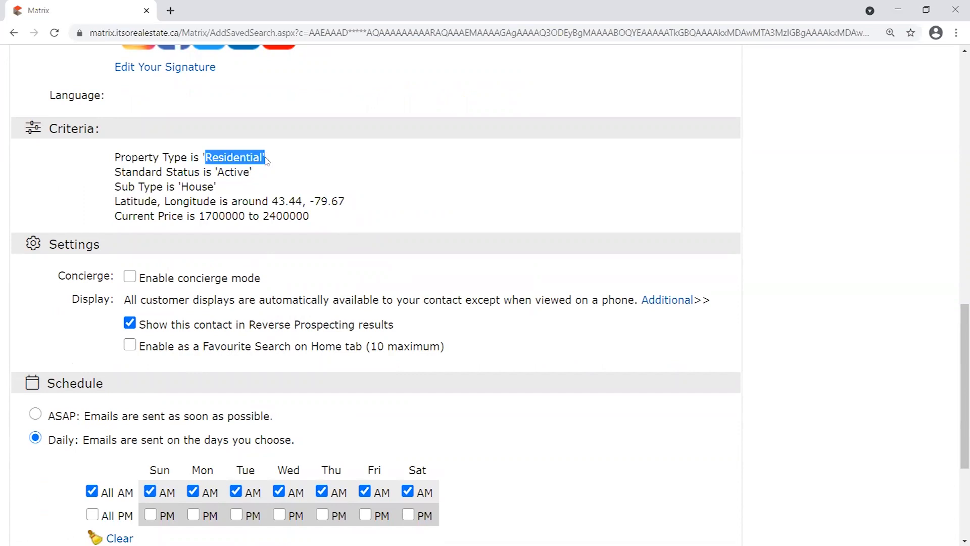
pyautogui.moveTo(181, 186); pyautogui.dragTo(358, 205)
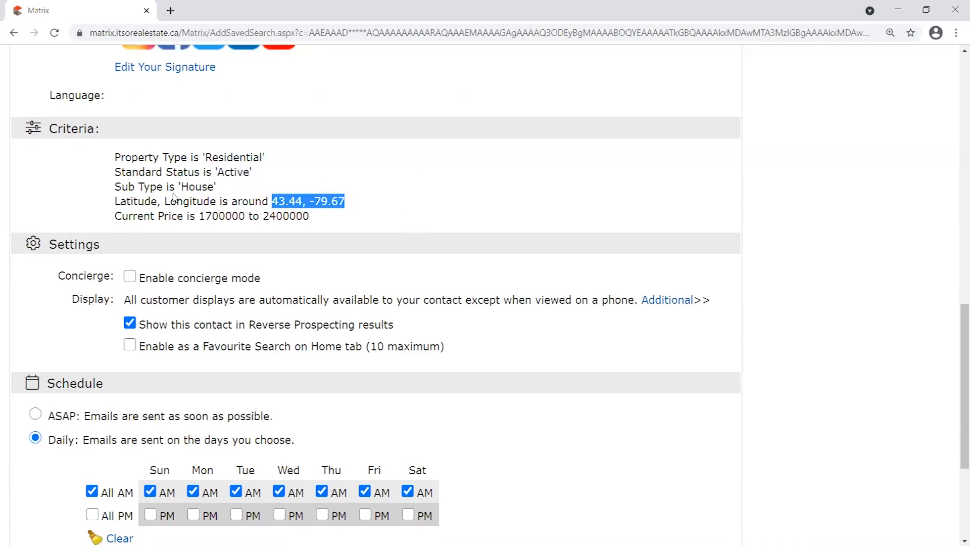
pyautogui.moveTo(199, 216); pyautogui.dragTo(318, 217)
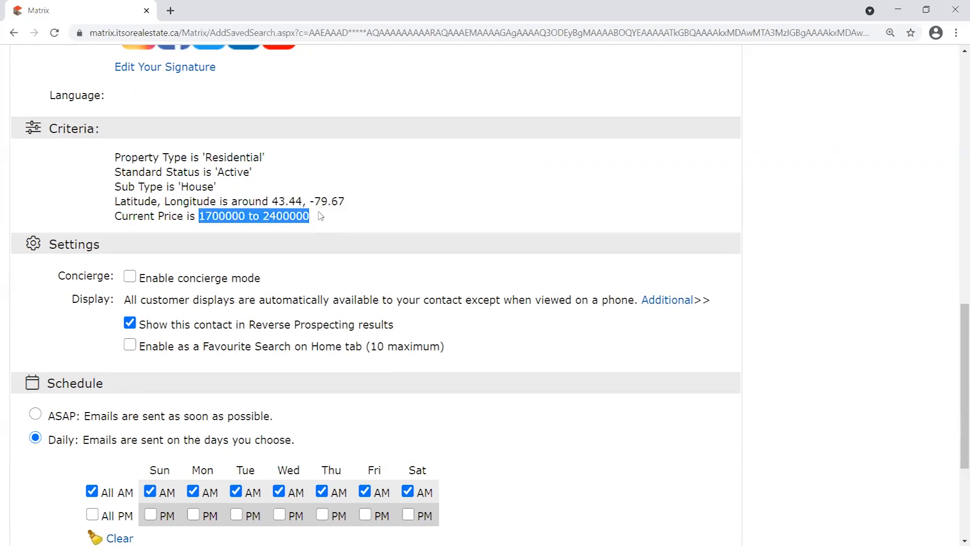
pyautogui.click(327, 216)
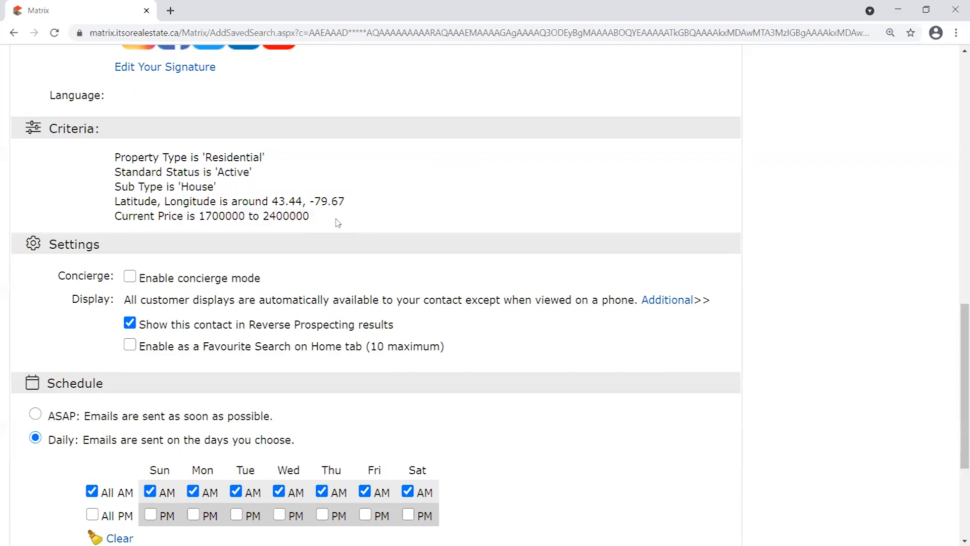
pyautogui.scroll(-1, 338, 223)
pyautogui.scroll(9, 338, 223)
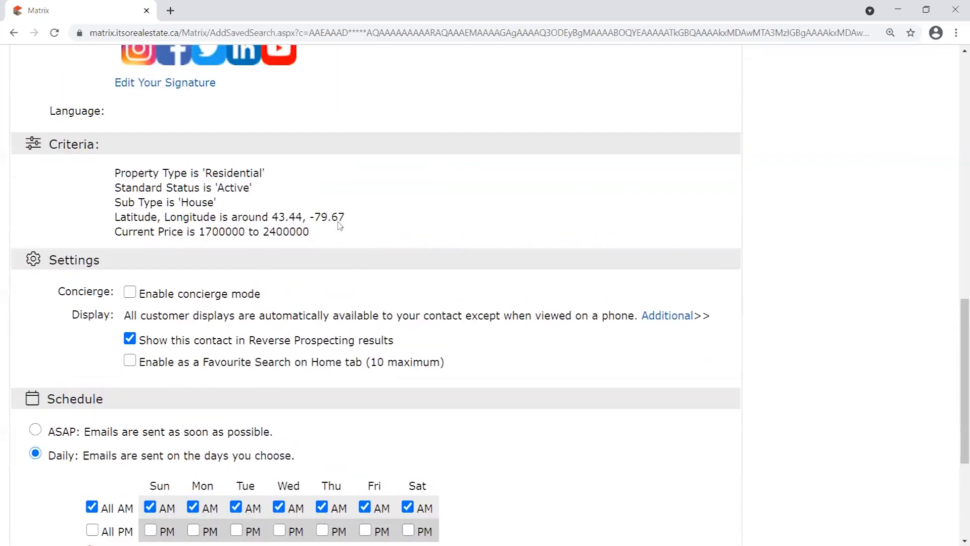
pyautogui.scroll(-9, 25, 242)
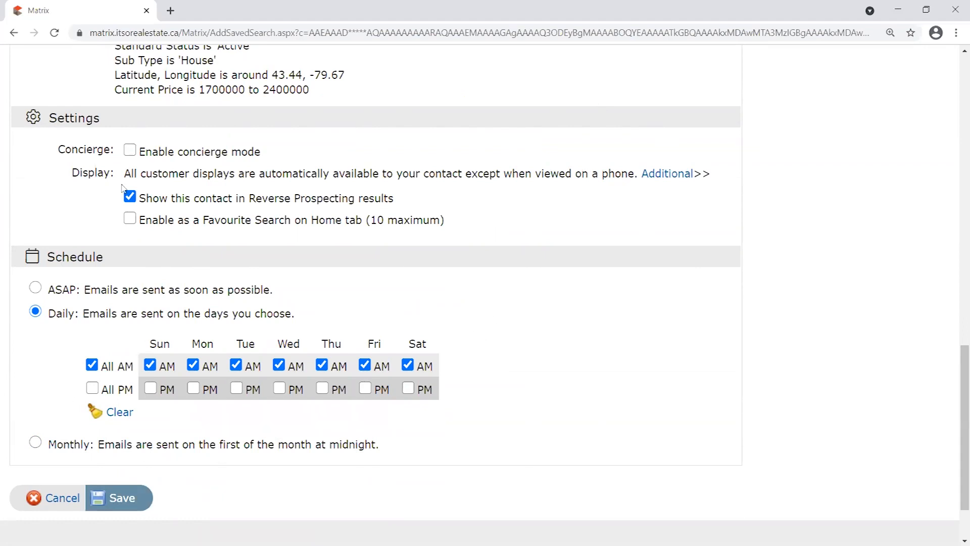
pyautogui.click(130, 150)
pyautogui.click(130, 244)
pyautogui.moveTo(58, 150); pyautogui.dragTo(118, 153)
pyautogui.click(95, 212)
pyautogui.scroll(-1, 89, 205)
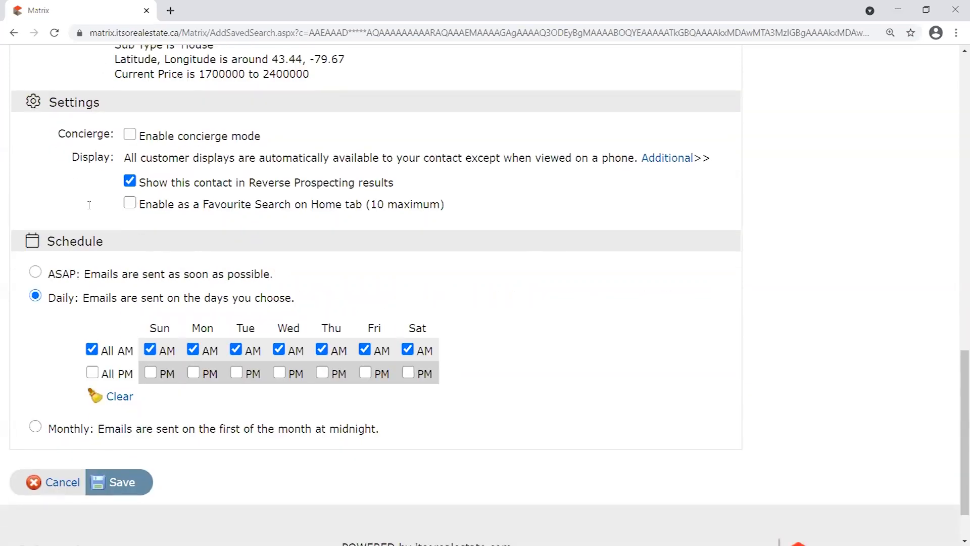
pyautogui.scroll(-1, 89, 205)
pyautogui.moveTo(48, 176); pyautogui.dragTo(125, 181)
pyautogui.scroll(1, 123, 255)
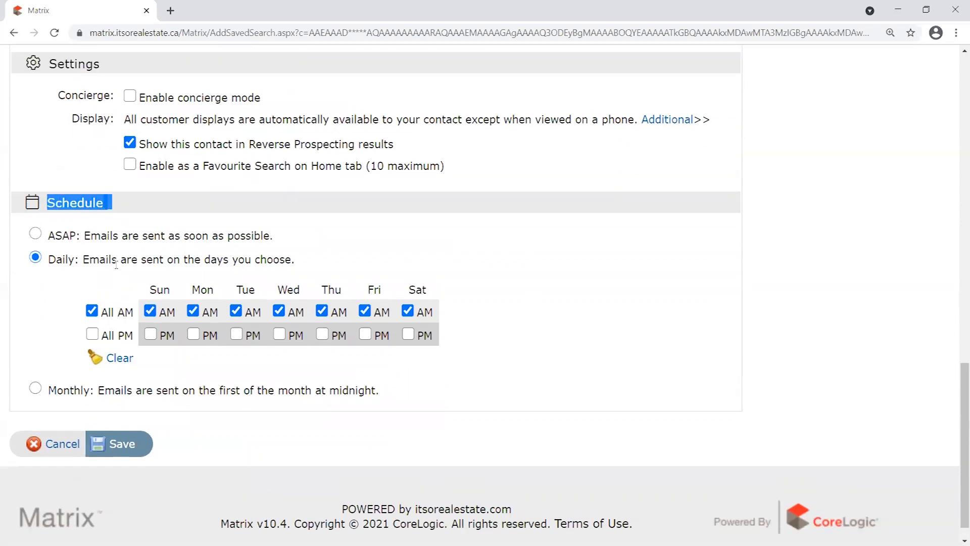
pyautogui.click(297, 281)
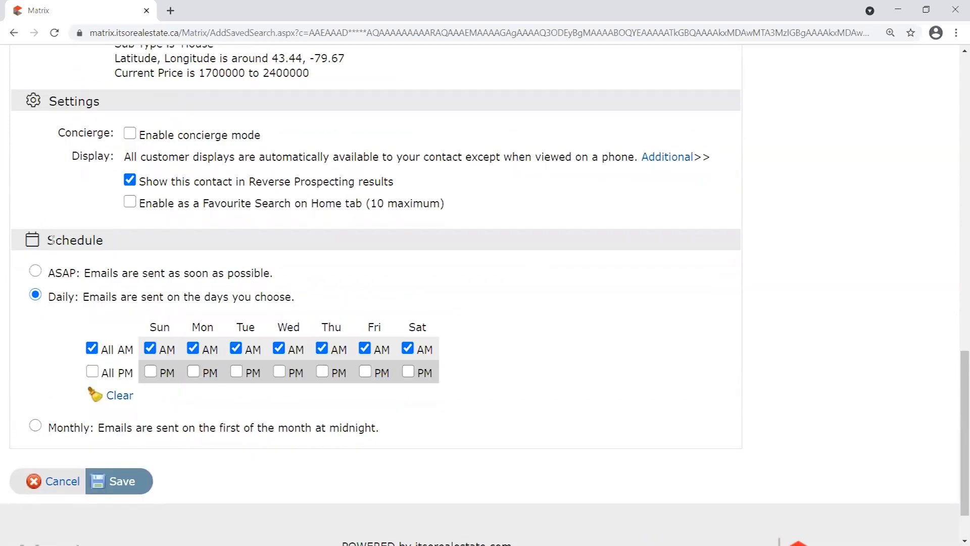
pyautogui.moveTo(52, 239); pyautogui.dragTo(154, 244)
pyautogui.click(128, 268)
pyautogui.click(130, 133)
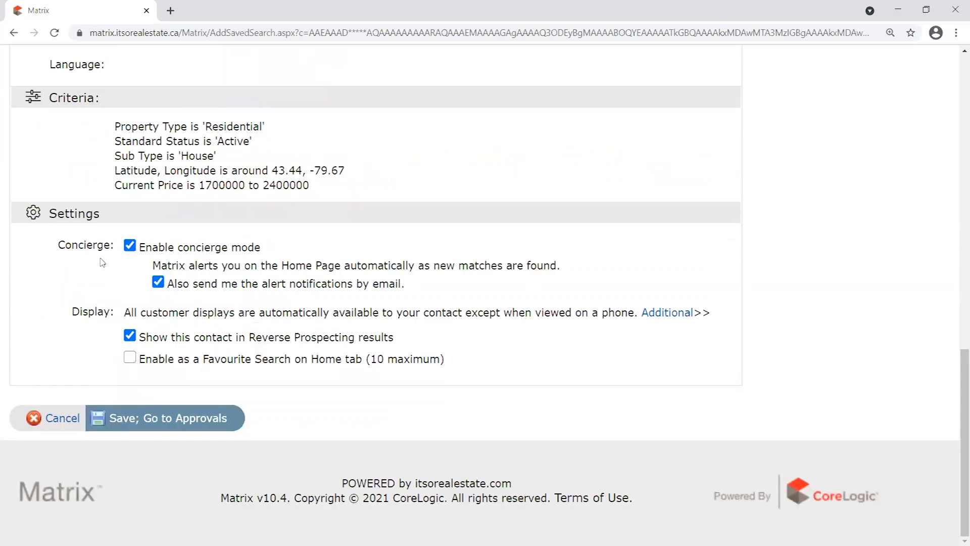
pyautogui.click(131, 246)
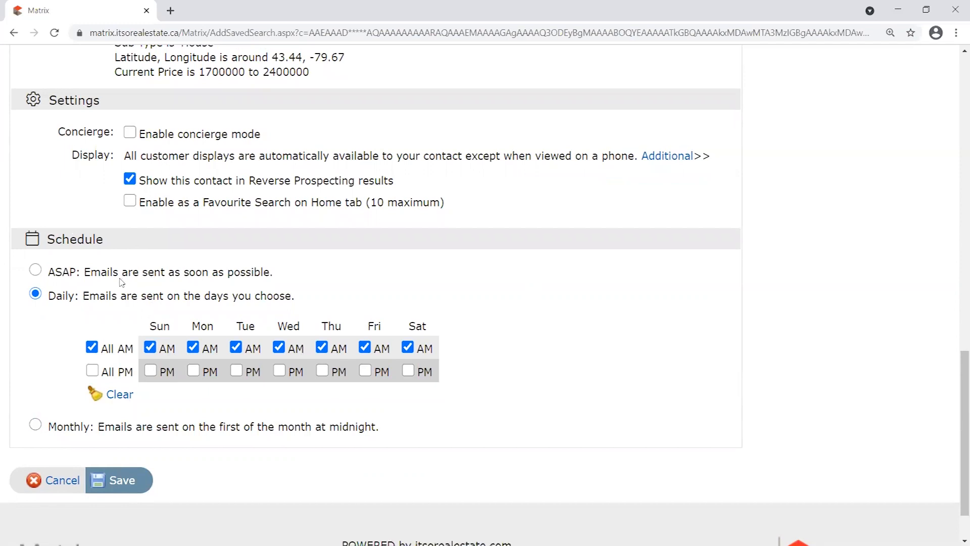
pyautogui.scroll(-2, 133, 294)
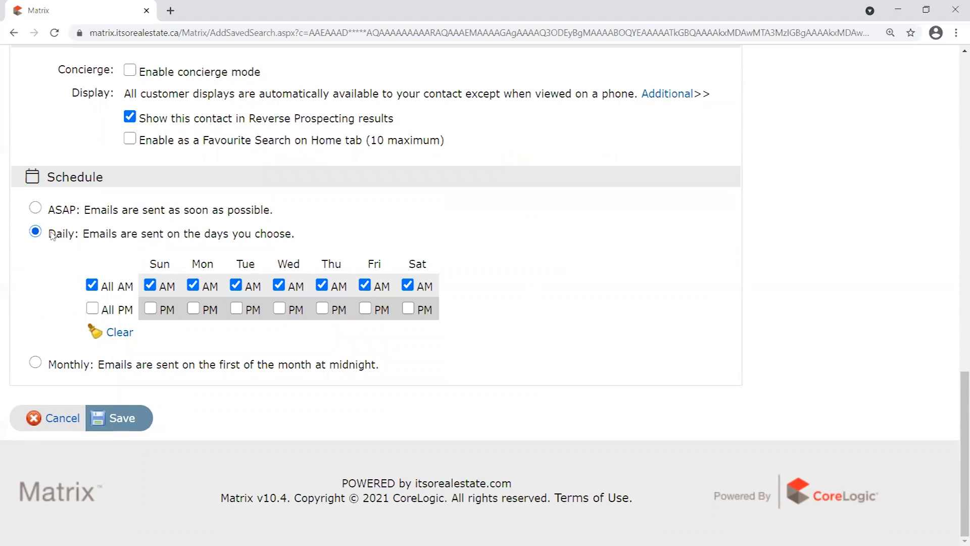
pyautogui.moveTo(49, 234); pyautogui.dragTo(100, 234)
pyautogui.moveTo(53, 213); pyautogui.dragTo(107, 210)
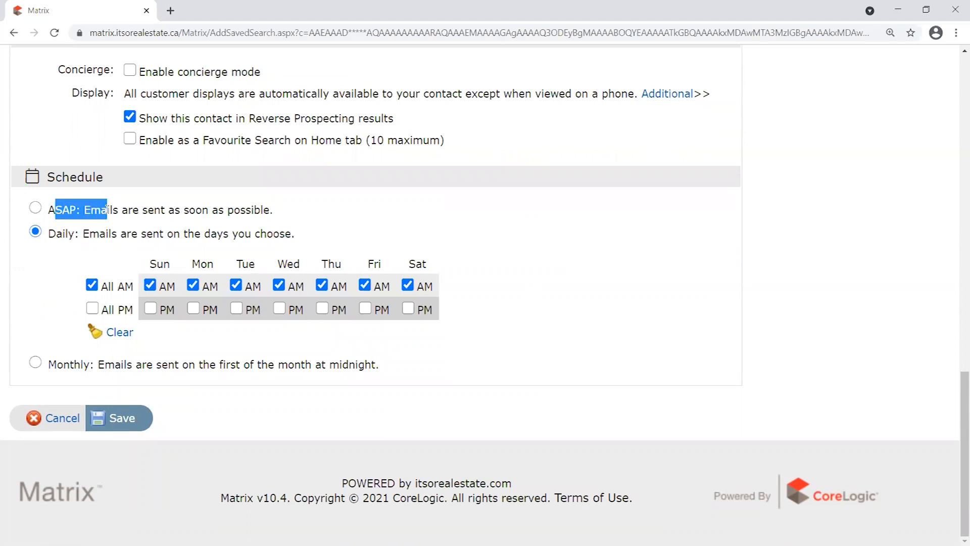
pyautogui.moveTo(55, 234); pyautogui.dragTo(112, 234)
pyautogui.moveTo(54, 211); pyautogui.dragTo(142, 220)
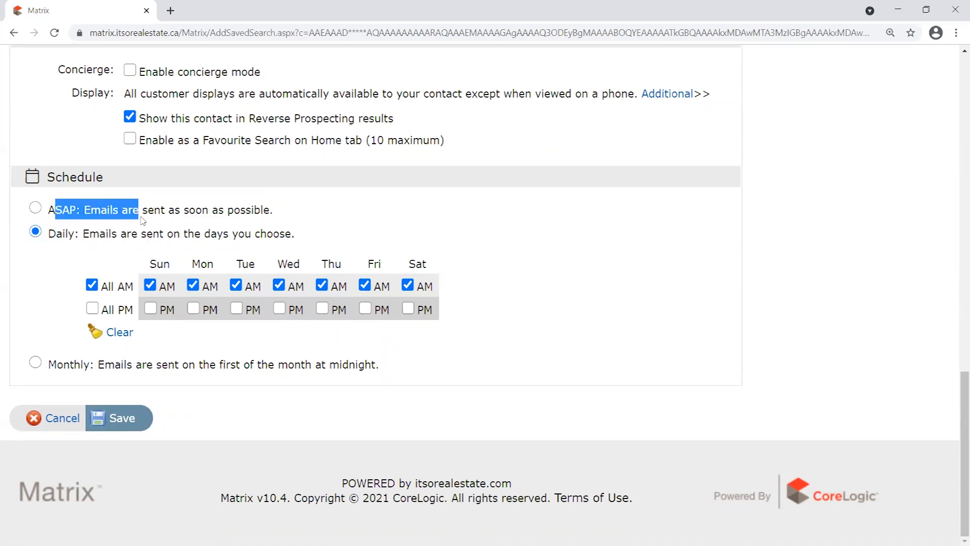
pyautogui.click(114, 257)
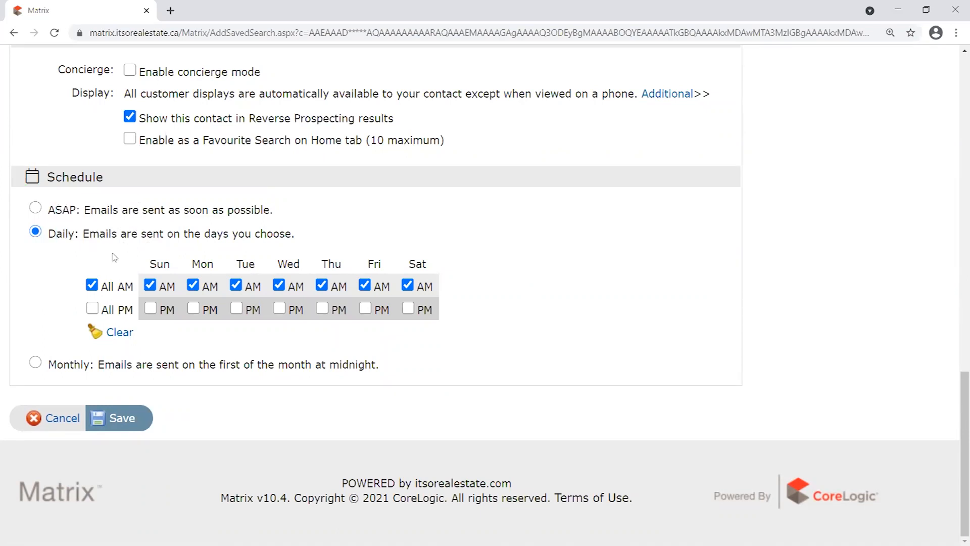
# Select ASAP as the schedule and highlight its description.
pyautogui.click(35, 208)
pyautogui.moveTo(276, 322); pyautogui.dragTo(48, 326)
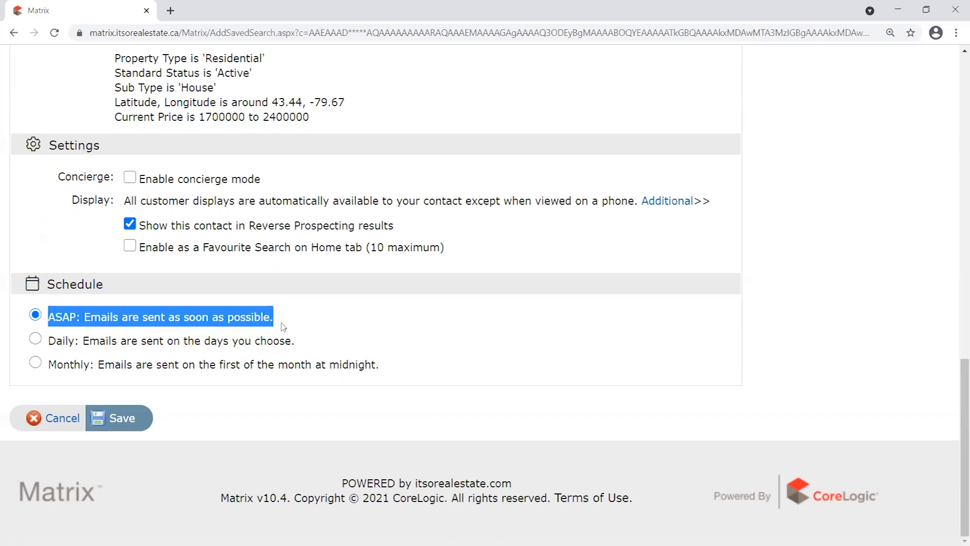
# Show and highlight the Recurring Email message text, then return to the Welcome Email message.
pyautogui.scroll(10, 337, 238)
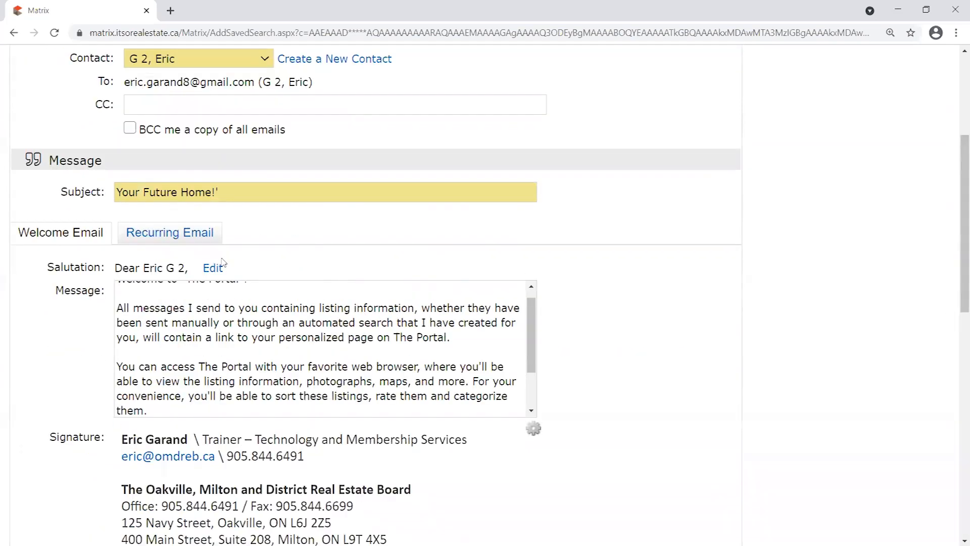
pyautogui.click(162, 237)
pyautogui.moveTo(525, 311); pyautogui.dragTo(3, 242)
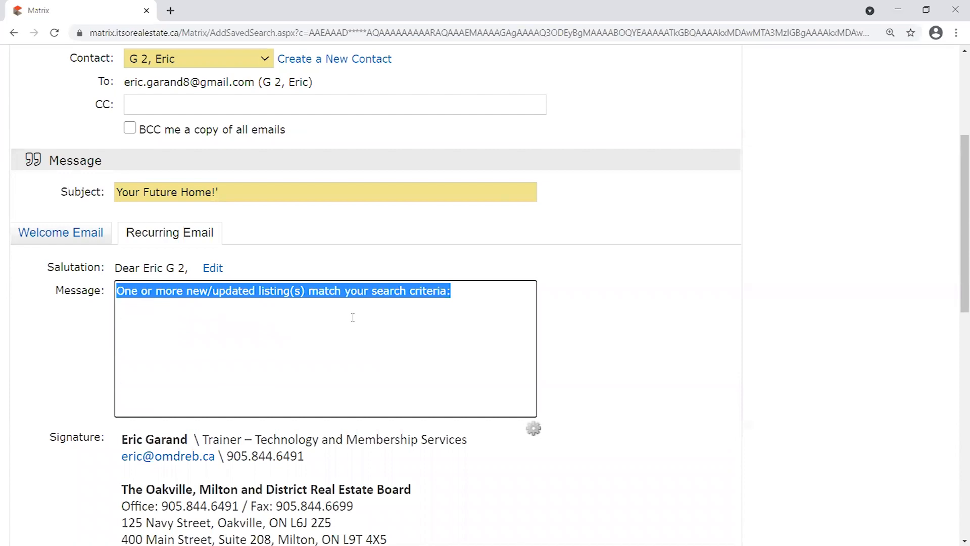
pyautogui.click(463, 318)
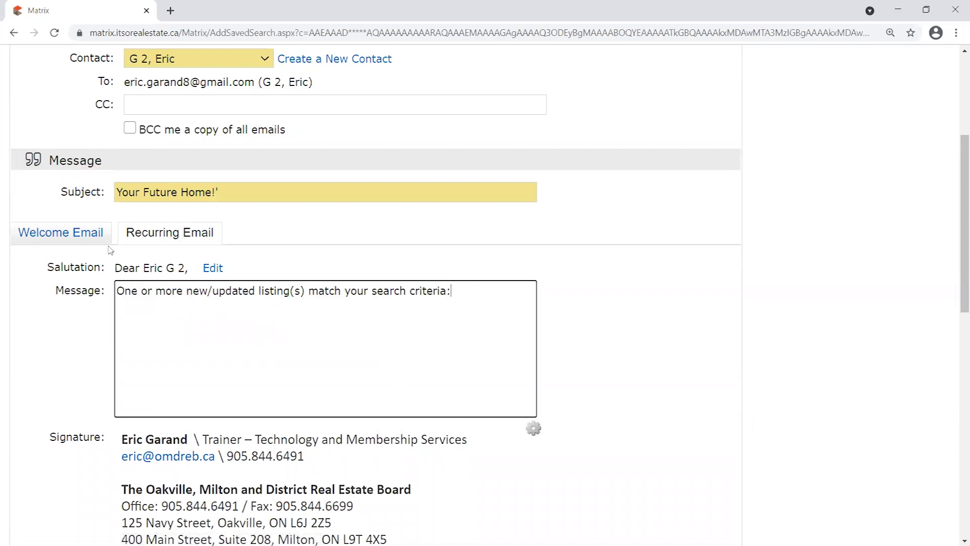
pyautogui.click(89, 242)
# Highlight the ASAP description and the search criteria, then switch the schedule to Daily.
pyautogui.scroll(-10, 567, 309)
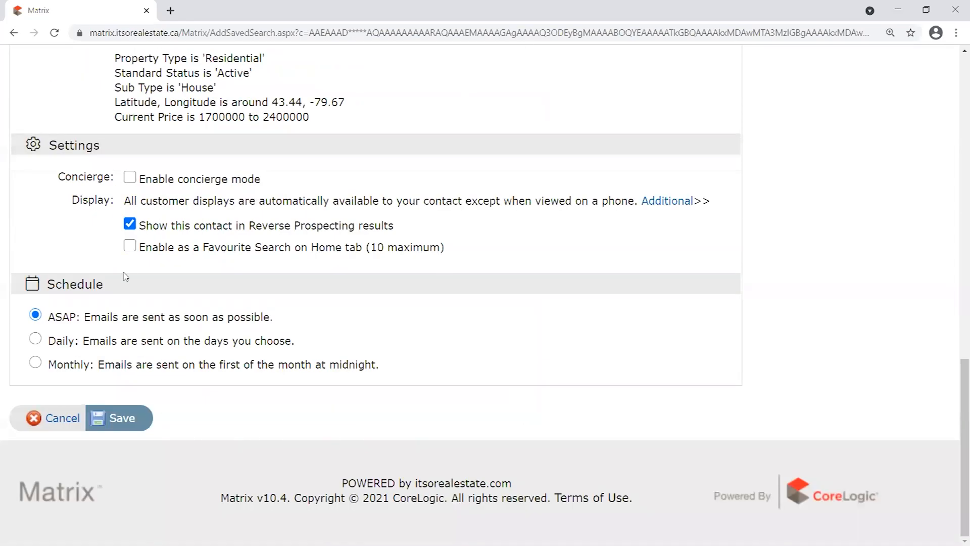
pyautogui.moveTo(275, 324); pyautogui.dragTo(48, 323)
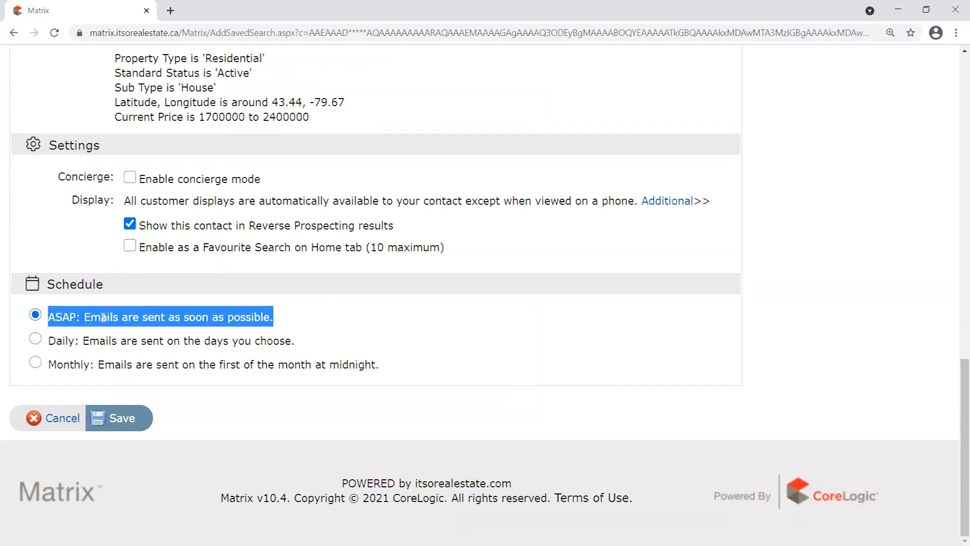
pyautogui.moveTo(342, 124); pyautogui.dragTo(185, 103)
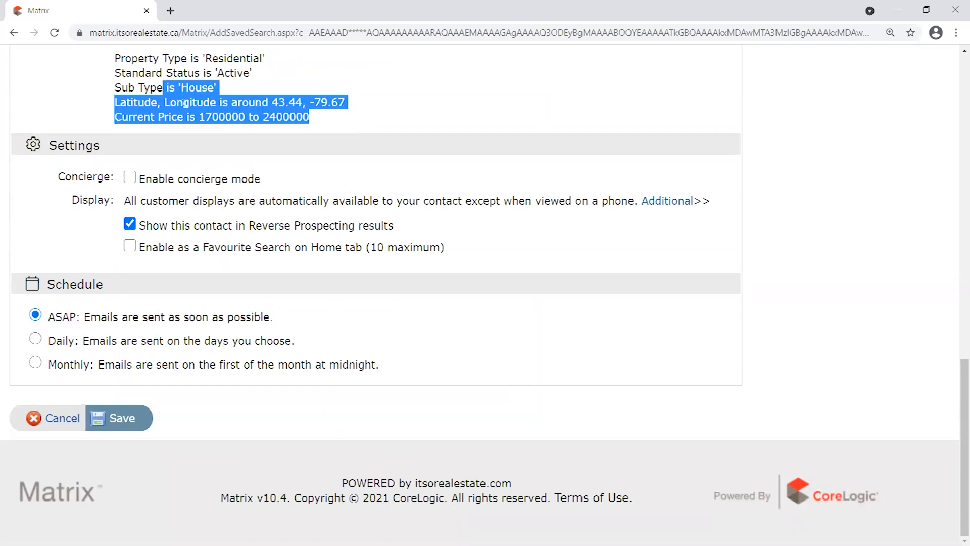
pyautogui.click(282, 320)
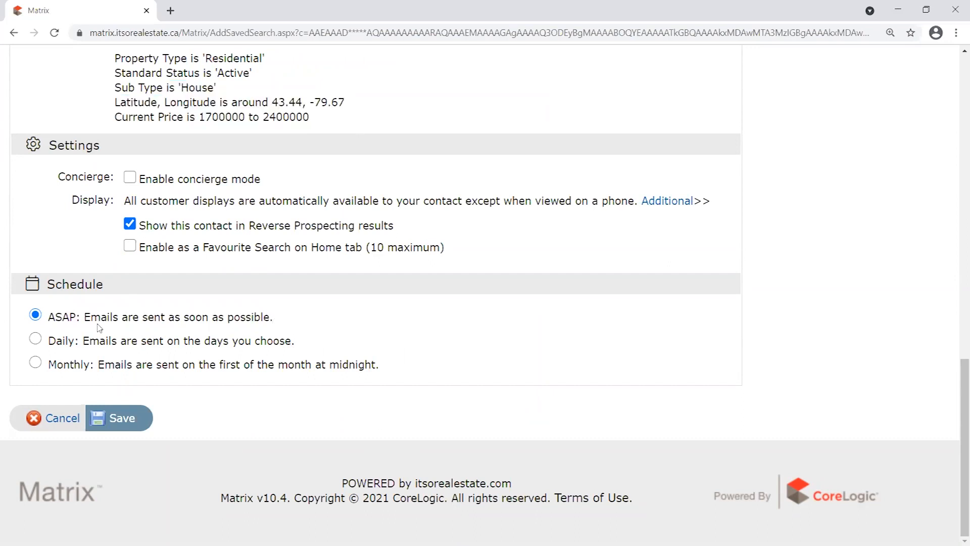
pyautogui.click(36, 339)
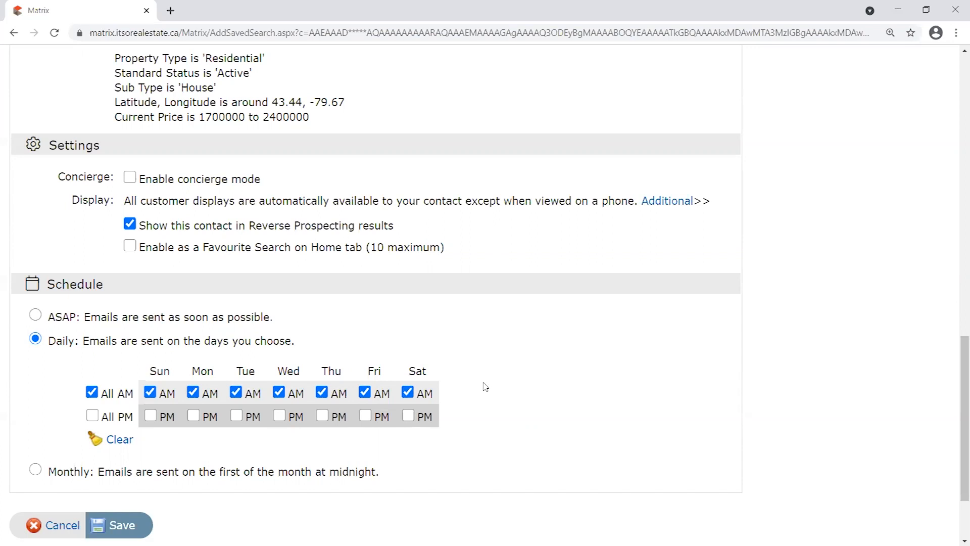
pyautogui.moveTo(192, 370); pyautogui.dragTo(224, 374)
pyautogui.click(225, 373)
pyautogui.scroll(3, 309, 354)
pyautogui.moveTo(315, 316); pyautogui.dragTo(115, 249)
pyautogui.click(305, 284)
pyautogui.scroll(-3, 303, 283)
pyautogui.doubleClick(286, 373)
pyautogui.moveTo(323, 372); pyautogui.dragTo(394, 372)
pyautogui.doubleClick(280, 371)
pyautogui.doubleClick(324, 370)
pyautogui.click(54, 425)
# Check All PM, clear all days, then toggle Fri AM and Sun AM off, leaving none selected.
pyautogui.click(93, 415)
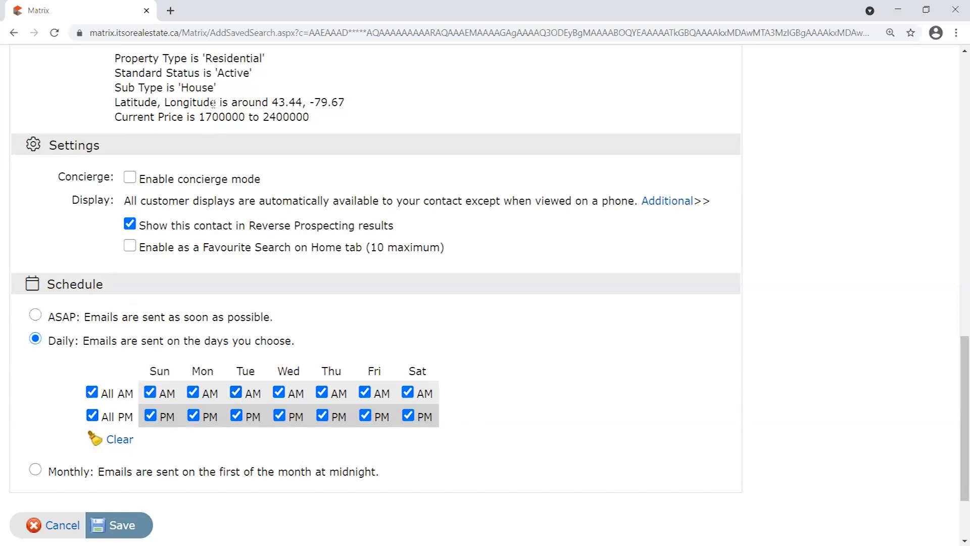
pyautogui.moveTo(321, 118); pyautogui.dragTo(115, 57)
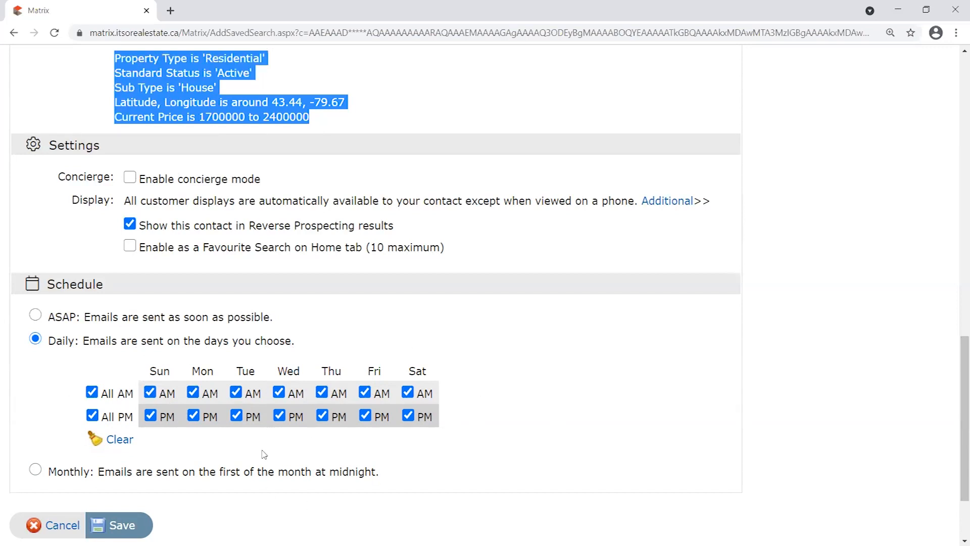
pyautogui.click(104, 434)
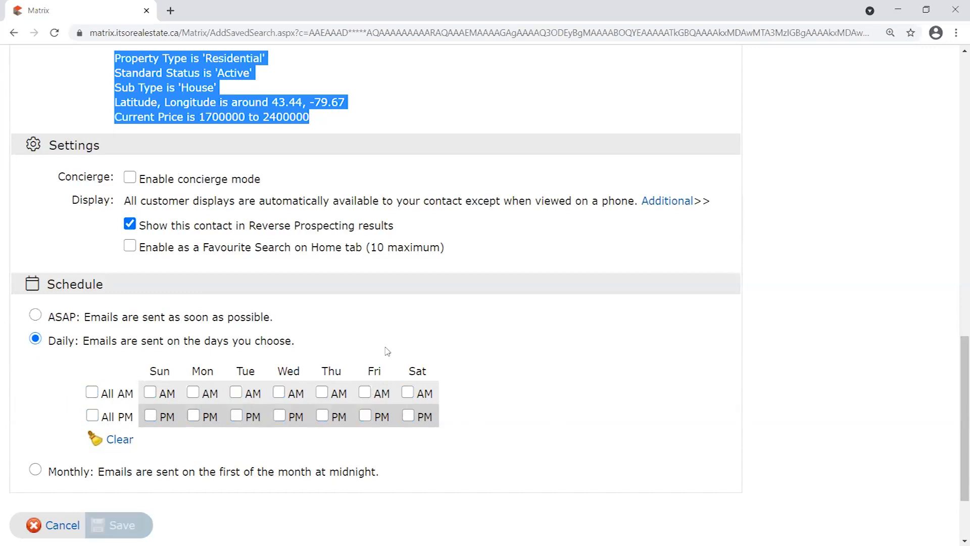
pyautogui.click(365, 392)
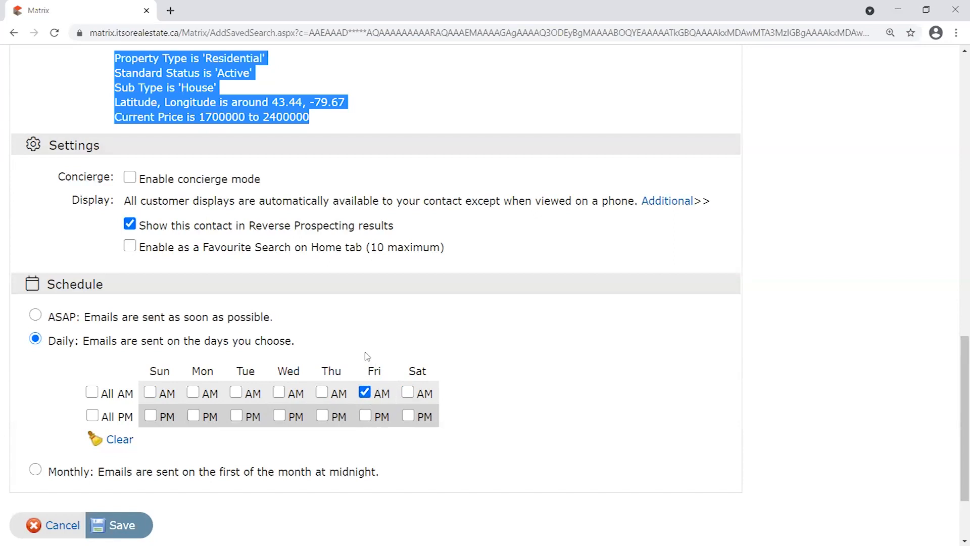
pyautogui.click(150, 392)
pyautogui.click(365, 392)
pyautogui.click(150, 392)
pyautogui.moveTo(55, 340); pyautogui.dragTo(243, 341)
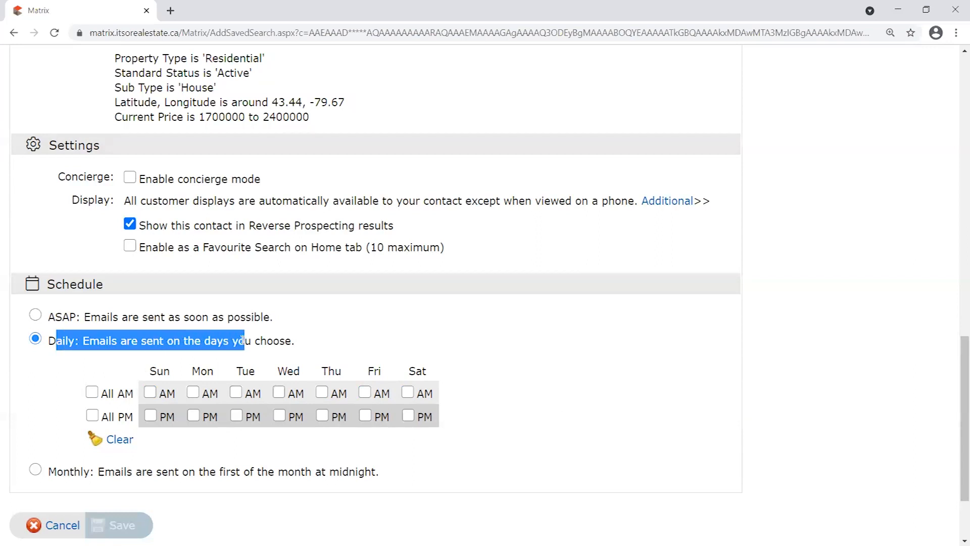
# Choose ASAP in the Schedule section, then highlight its description and the latitude/longitude criteria.
pyautogui.click(283, 344)
pyautogui.click(36, 315)
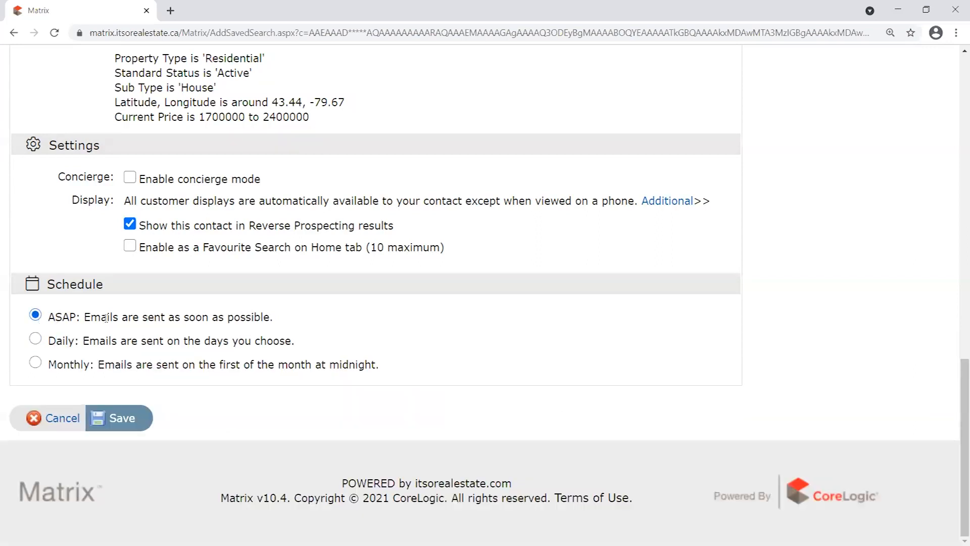
pyautogui.moveTo(273, 312); pyautogui.dragTo(46, 317)
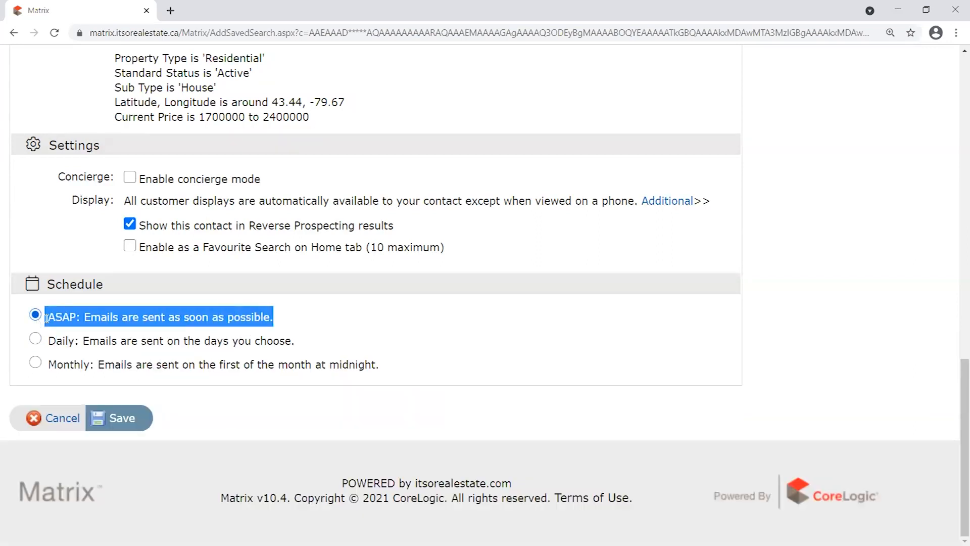
pyautogui.click(302, 318)
pyautogui.scroll(1, 301, 317)
pyautogui.moveTo(334, 180); pyautogui.dragTo(98, 131)
pyautogui.moveTo(286, 382); pyautogui.dragTo(50, 378)
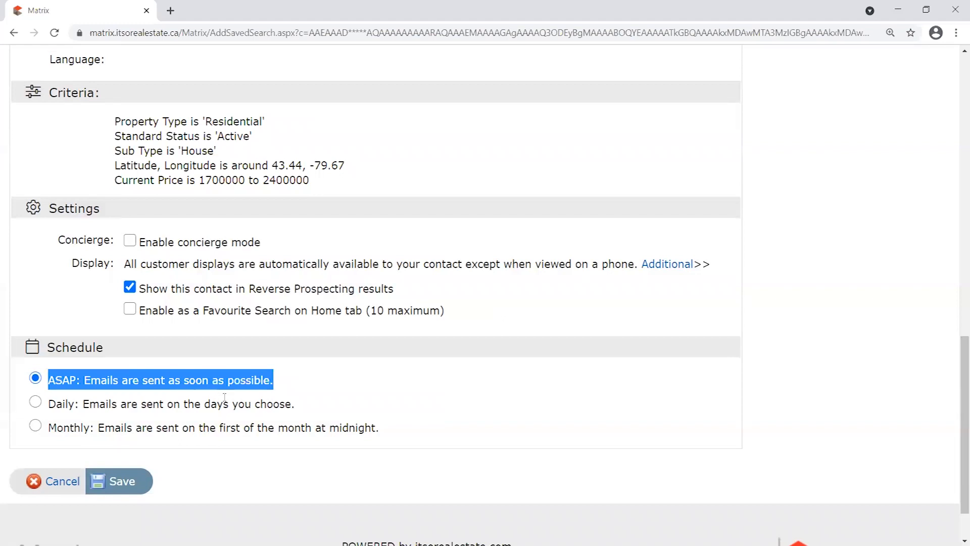
pyautogui.moveTo(347, 166); pyautogui.dragTo(122, 166)
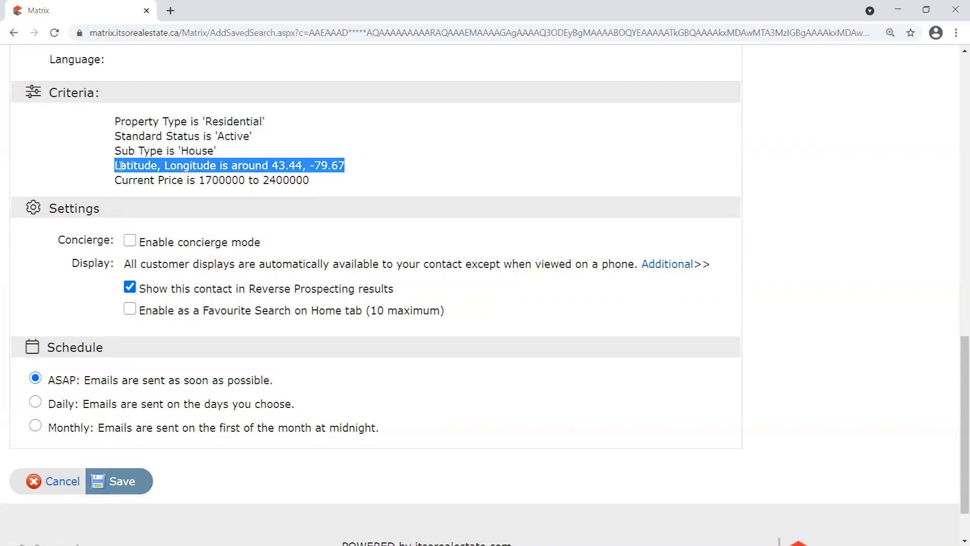
pyautogui.moveTo(313, 181); pyautogui.dragTo(196, 180)
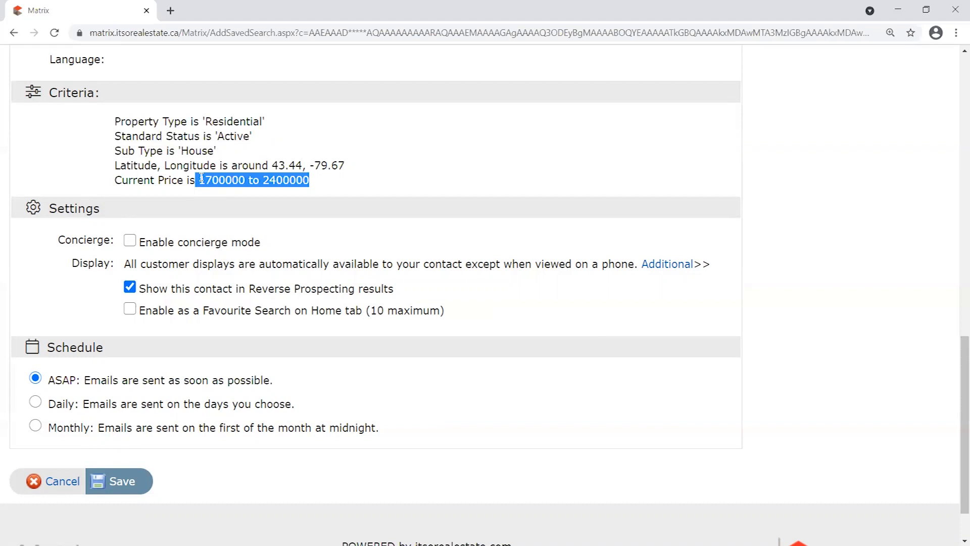
pyautogui.moveTo(49, 379); pyautogui.dragTo(306, 382)
pyautogui.click(59, 381)
pyautogui.moveTo(51, 381); pyautogui.dragTo(308, 381)
pyautogui.moveTo(311, 179); pyautogui.dragTo(116, 122)
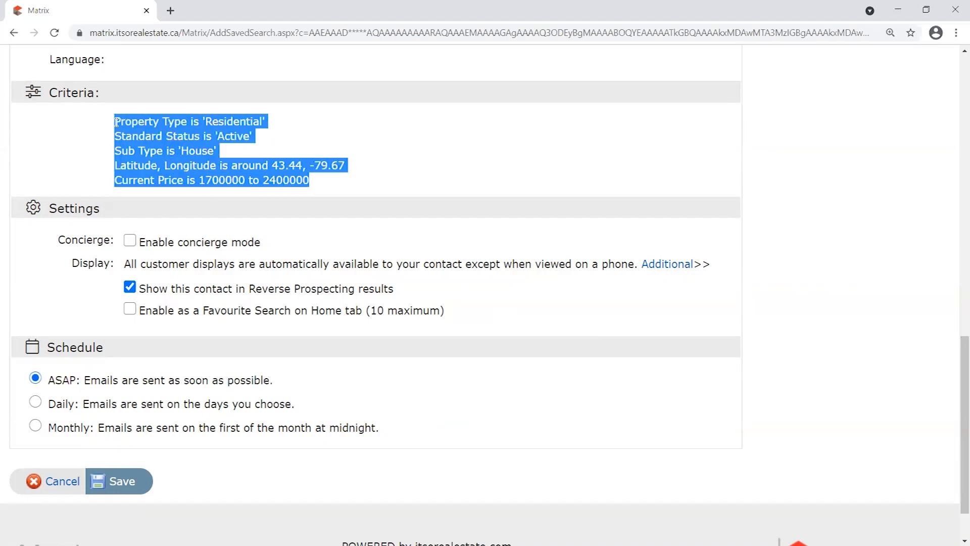
pyautogui.click(146, 378)
pyautogui.click(35, 400)
pyautogui.click(36, 378)
pyautogui.click(35, 402)
pyautogui.click(36, 378)
pyautogui.moveTo(311, 185); pyautogui.dragTo(103, 121)
pyautogui.click(319, 234)
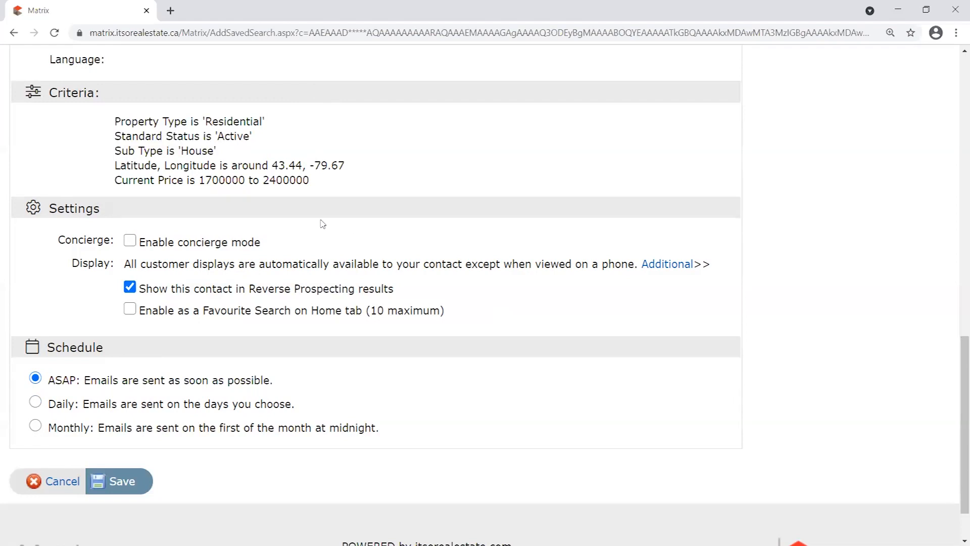
pyautogui.moveTo(66, 239); pyautogui.dragTo(132, 244)
pyautogui.click(69, 240)
pyautogui.click(94, 240)
pyautogui.moveTo(119, 121); pyautogui.dragTo(342, 182)
pyautogui.click(300, 141)
pyautogui.moveTo(52, 240); pyautogui.dragTo(130, 243)
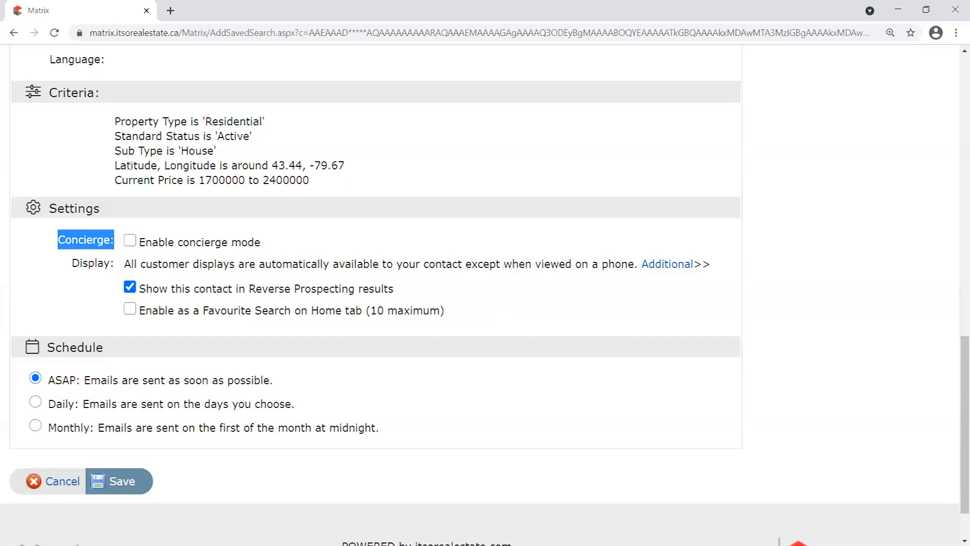
pyautogui.moveTo(114, 120); pyautogui.dragTo(356, 191)
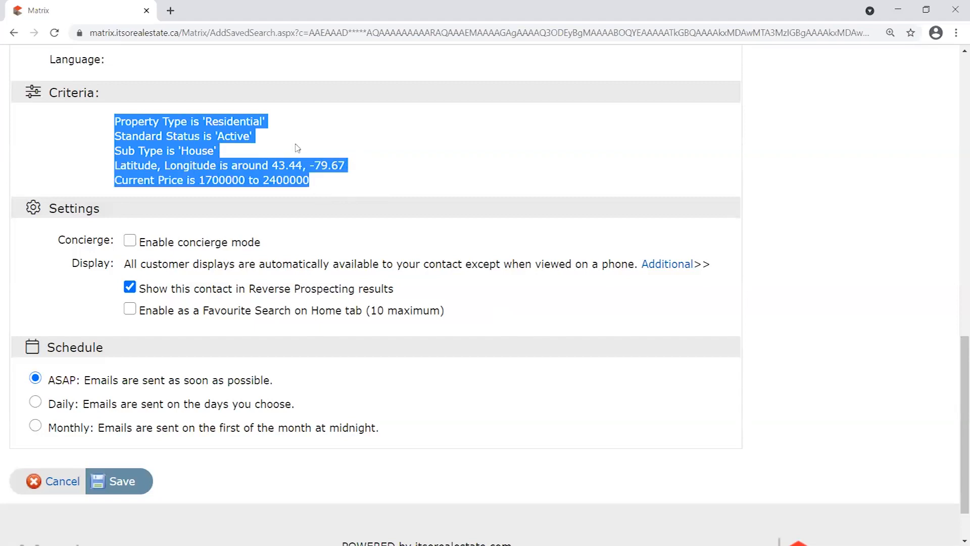
pyautogui.click(143, 226)
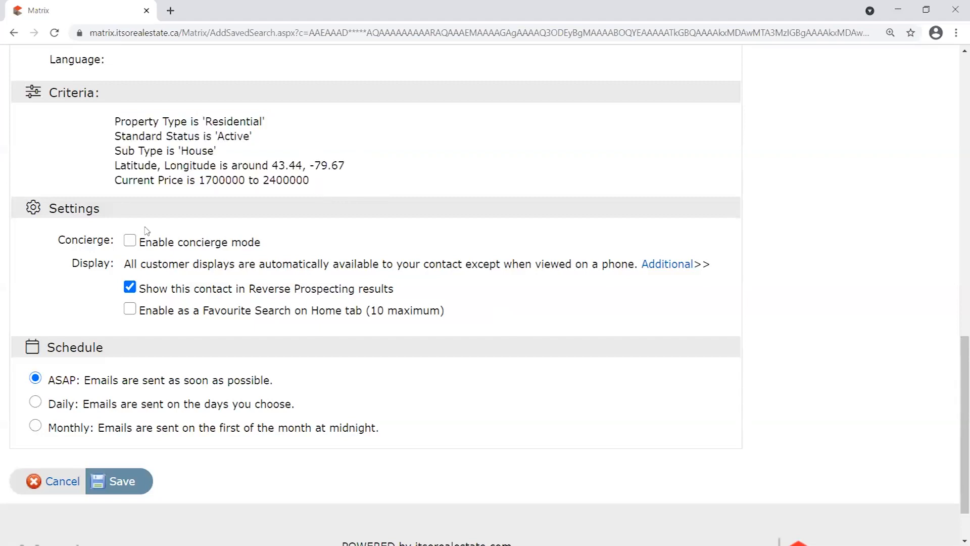
pyautogui.click(130, 241)
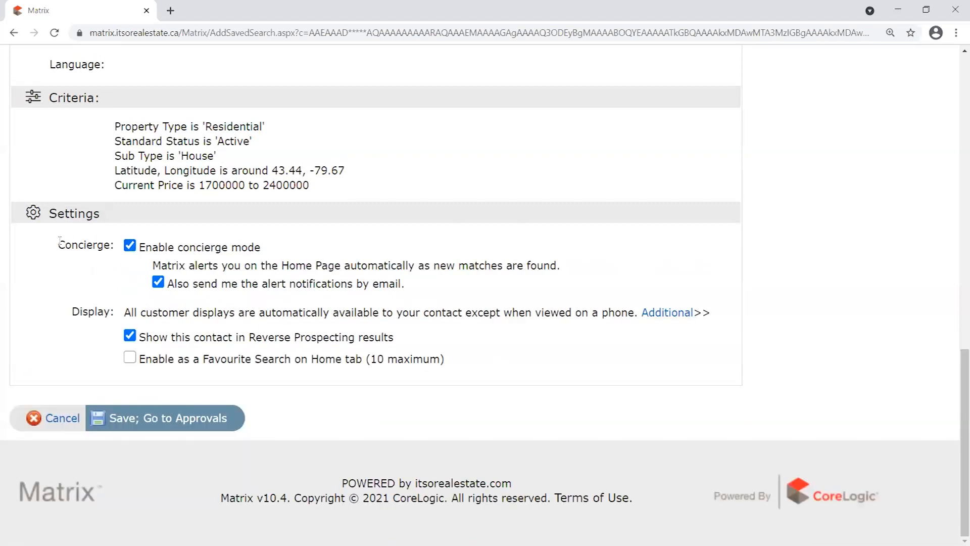
pyautogui.moveTo(59, 242); pyautogui.dragTo(121, 246)
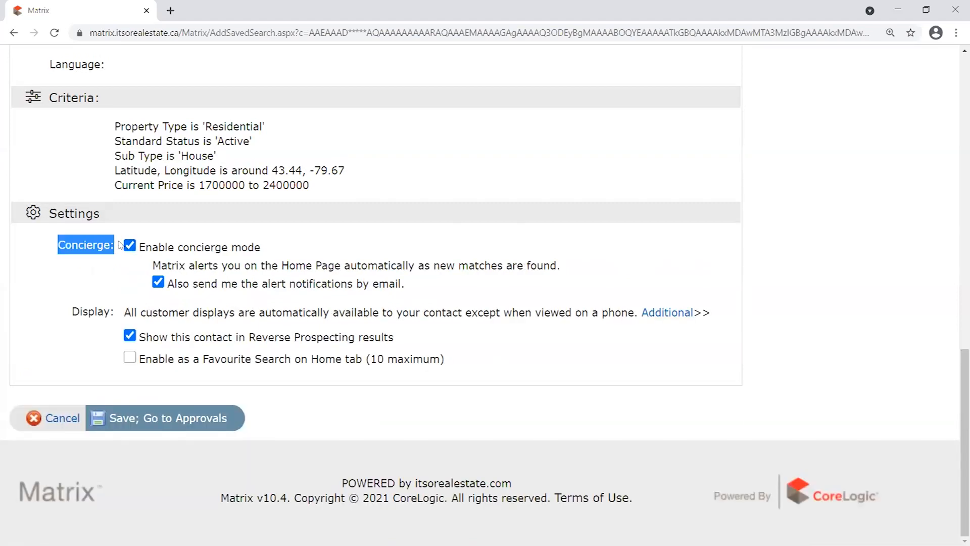
pyautogui.click(117, 244)
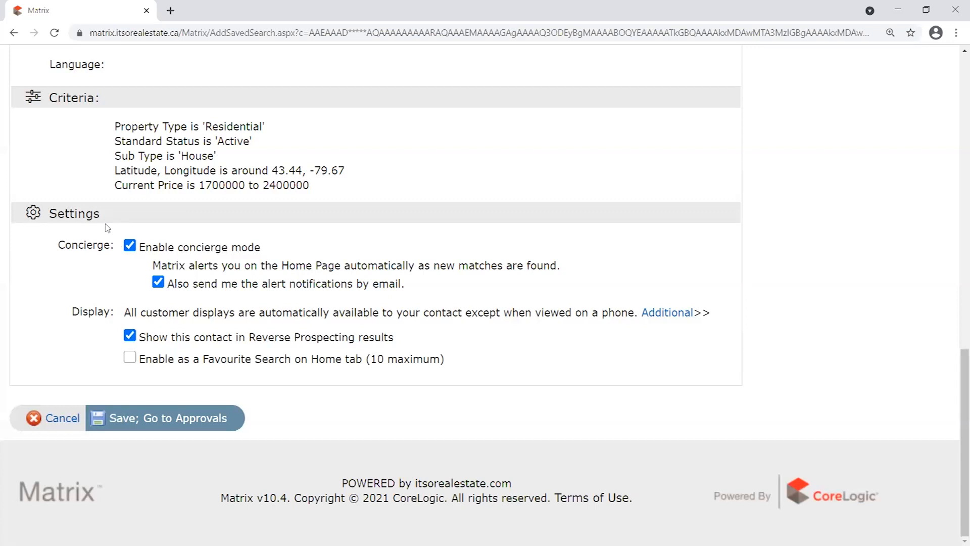
pyautogui.moveTo(114, 123); pyautogui.dragTo(347, 198)
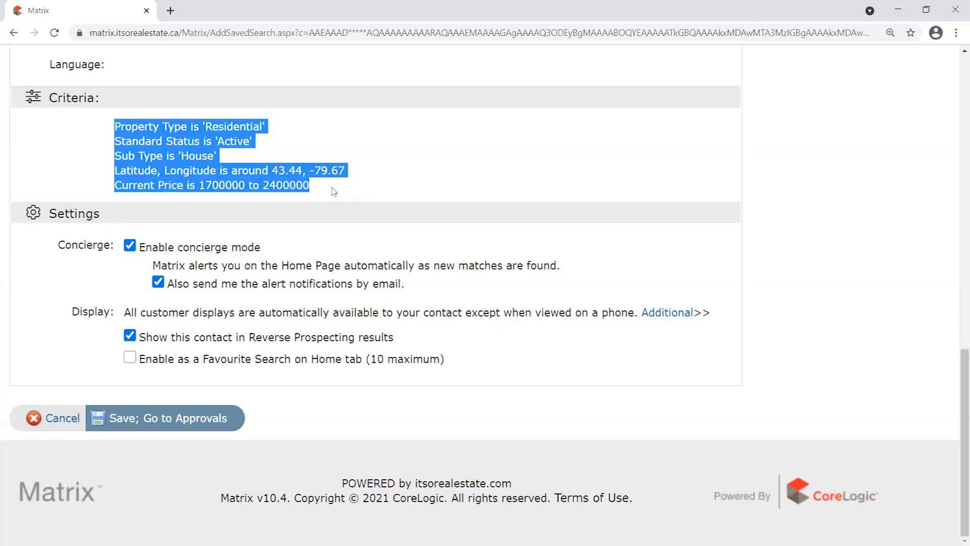
pyautogui.click(150, 234)
pyautogui.moveTo(263, 246); pyautogui.dragTo(141, 252)
pyautogui.click(357, 177)
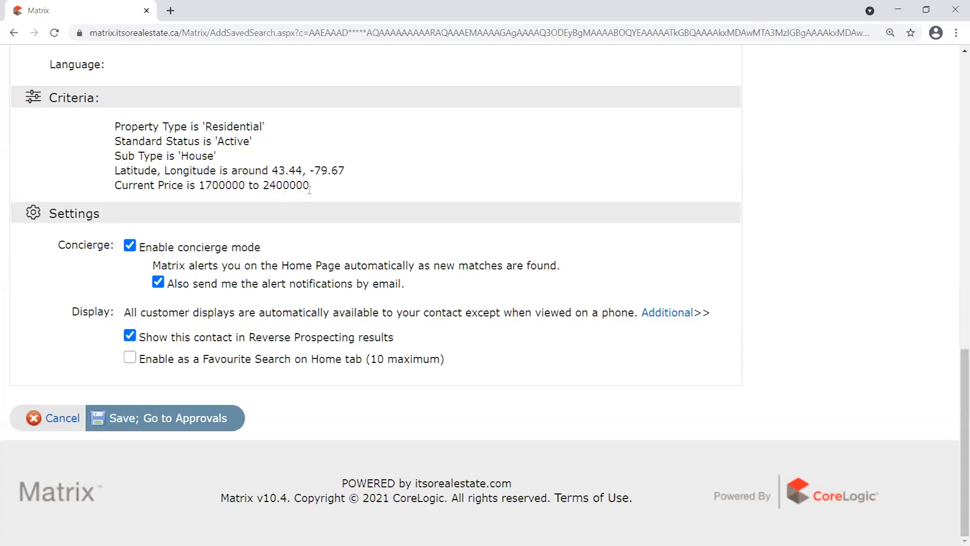
pyautogui.moveTo(54, 249); pyautogui.dragTo(273, 247)
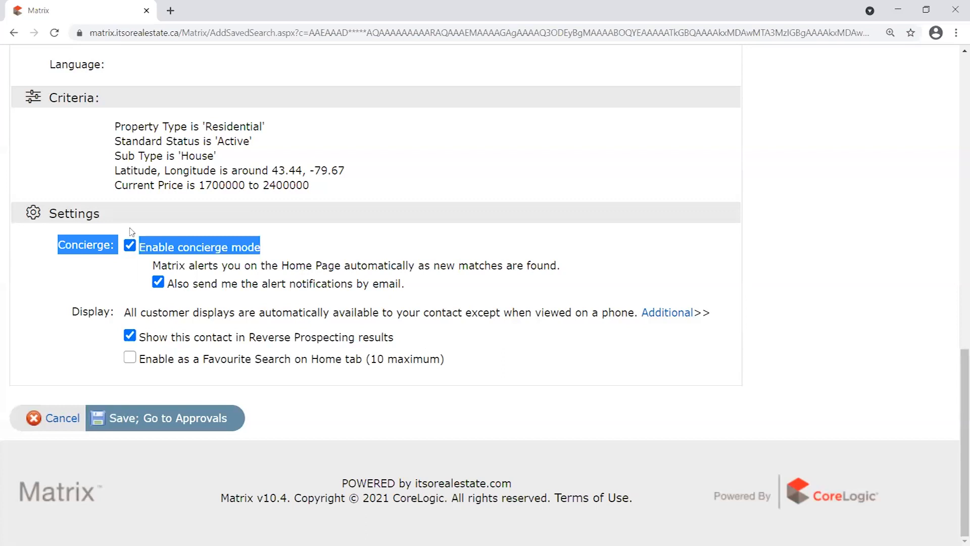
pyautogui.moveTo(114, 124); pyautogui.dragTo(121, 220)
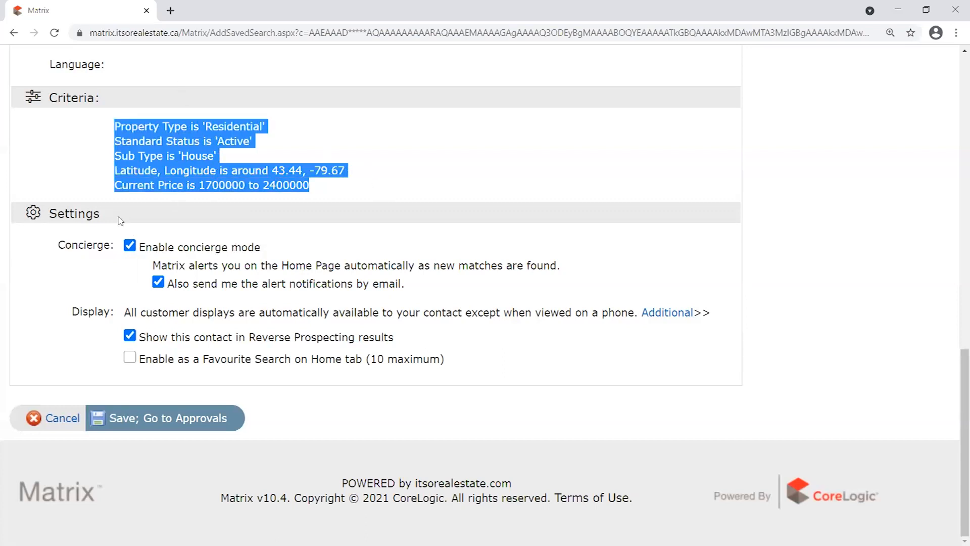
pyautogui.moveTo(65, 245); pyautogui.dragTo(120, 248)
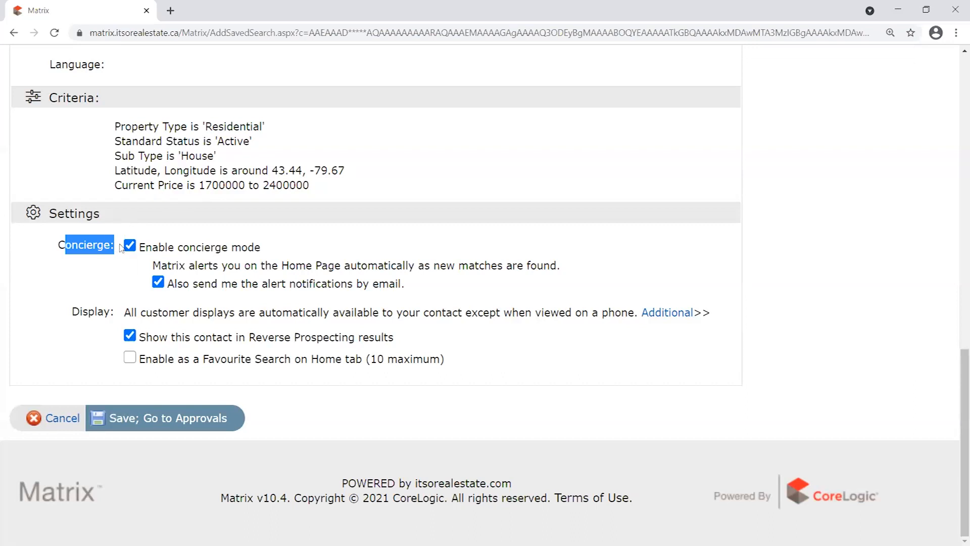
pyautogui.click(60, 245)
pyautogui.moveTo(59, 245); pyautogui.dragTo(126, 248)
pyautogui.click(59, 242)
pyautogui.moveTo(58, 242); pyautogui.dragTo(253, 245)
pyautogui.moveTo(37, 255); pyautogui.dragTo(90, 239)
pyautogui.click(87, 247)
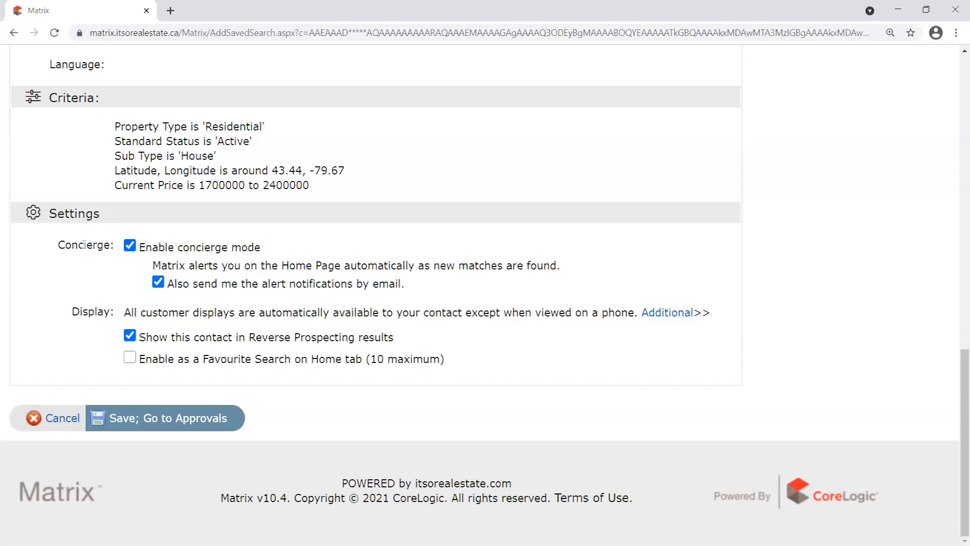
# Uncheck 'Enable concierge mode', then highlight the customer display setting explanation.
pyautogui.click(130, 246)
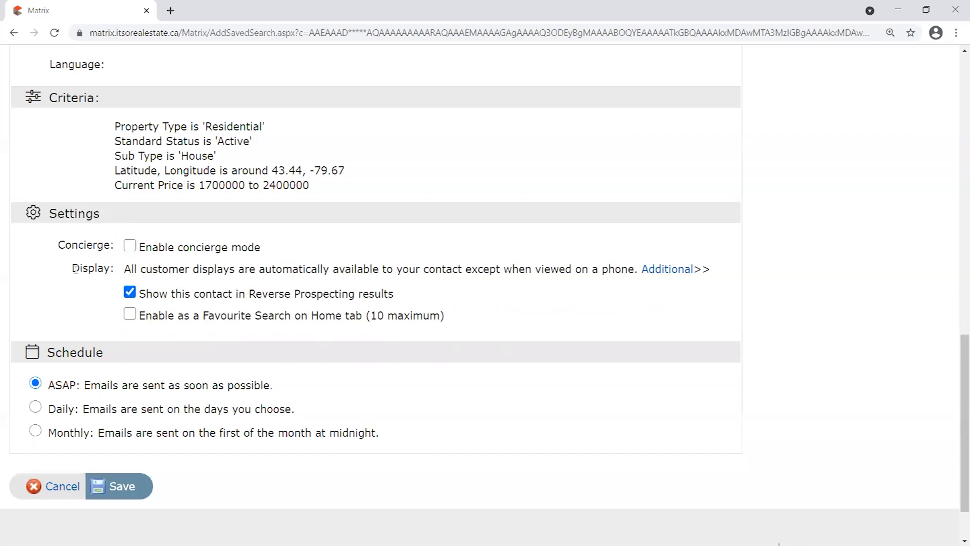
pyautogui.moveTo(71, 268); pyautogui.dragTo(714, 268)
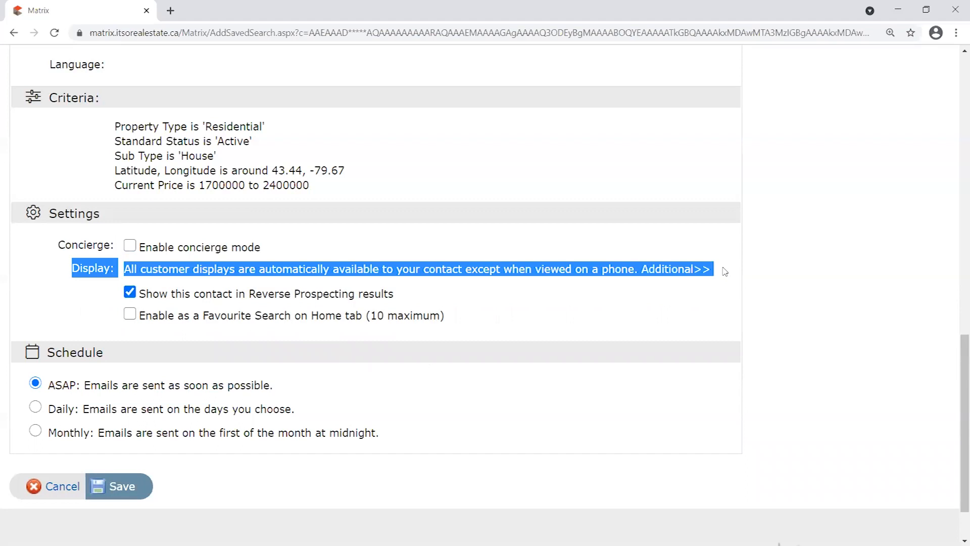
pyautogui.moveTo(725, 268); pyautogui.dragTo(71, 270)
pyautogui.click(84, 269)
pyautogui.moveTo(85, 269); pyautogui.dragTo(716, 264)
pyautogui.click(716, 263)
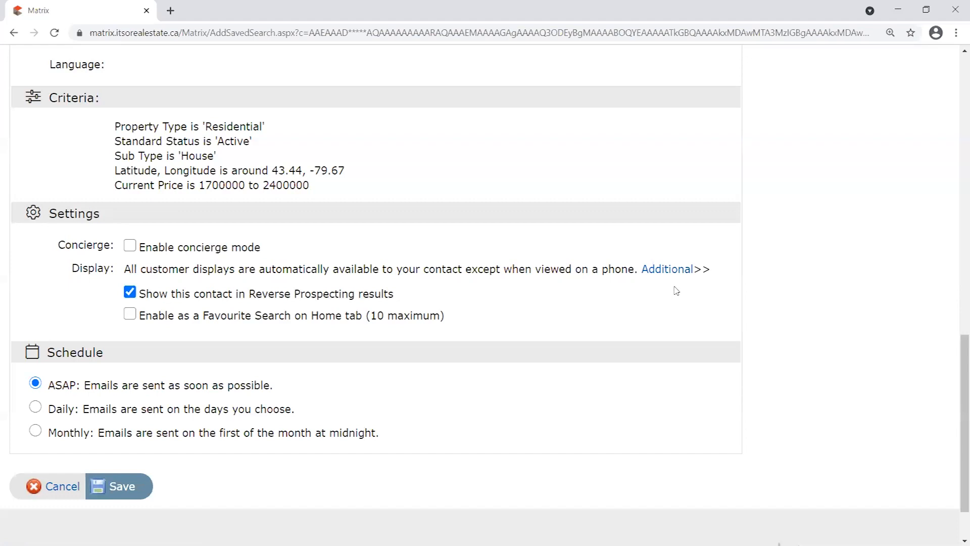
pyautogui.moveTo(130, 268); pyautogui.dragTo(639, 269)
pyautogui.click(763, 273)
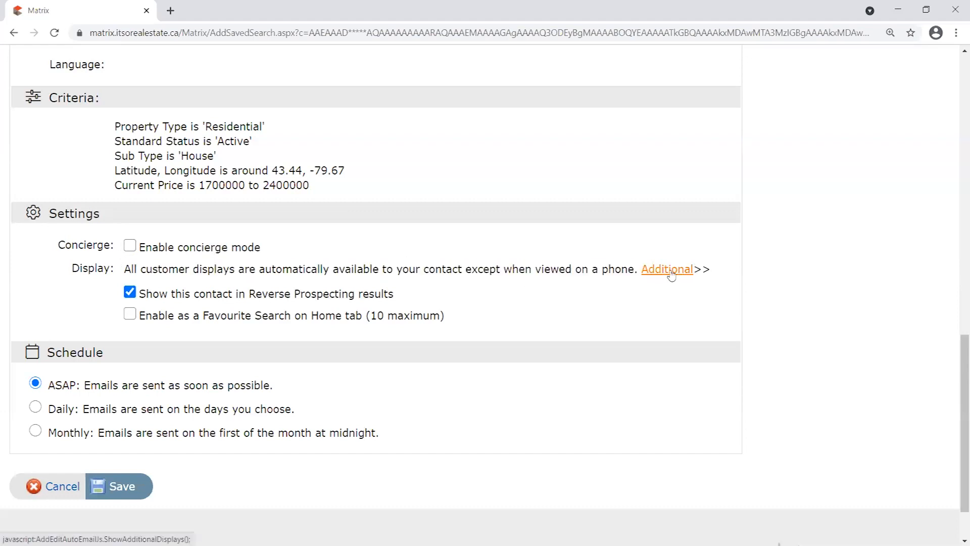
# Reveal the Additional display option and choose Member Full as the additional display.
pyautogui.click(666, 271)
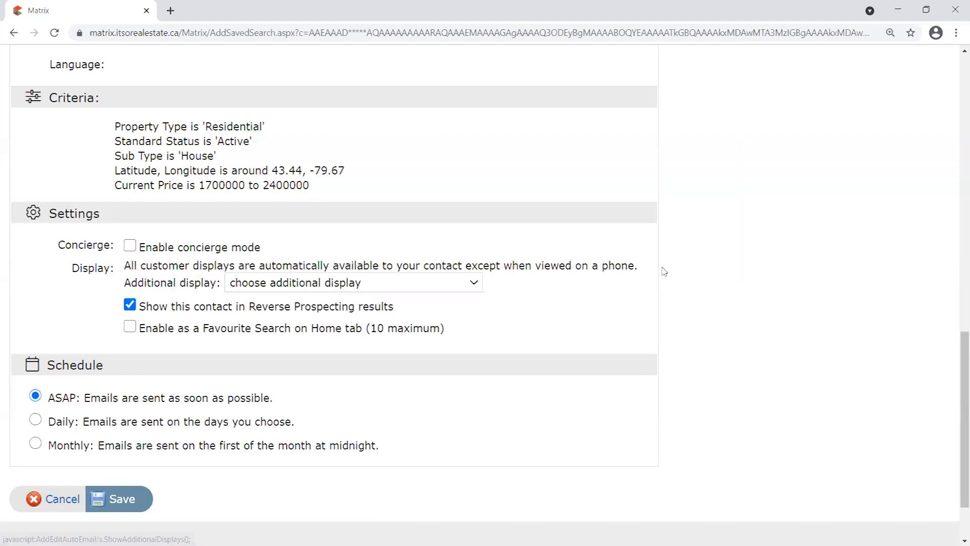
pyautogui.click(306, 286)
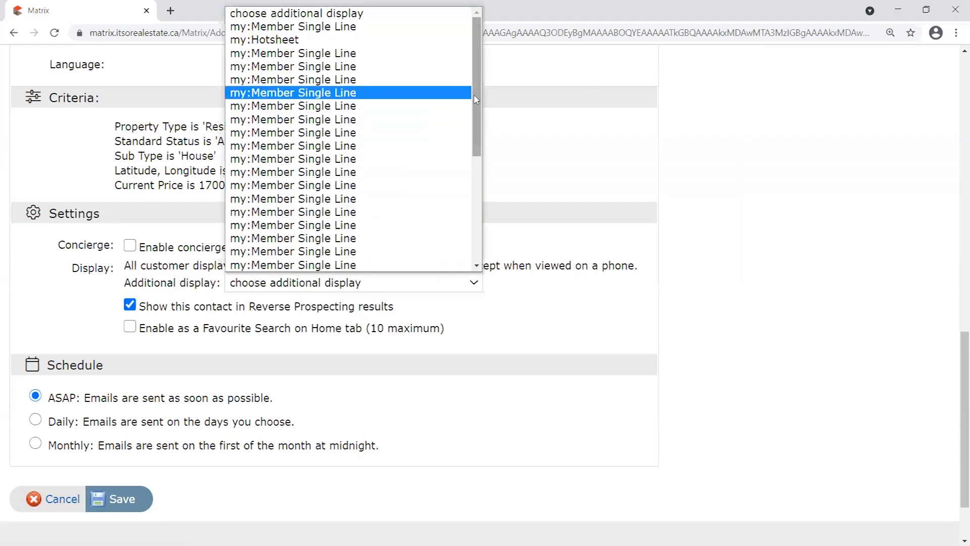
pyautogui.scroll(-3, 471, 171)
pyautogui.click(308, 168)
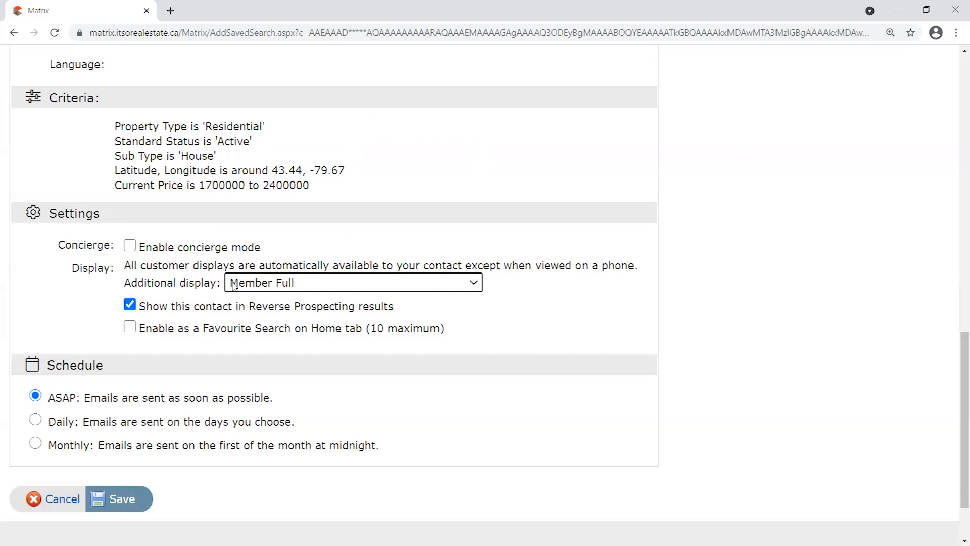
pyautogui.click(294, 285)
pyautogui.click(290, 264)
pyautogui.moveTo(69, 264); pyautogui.dragTo(515, 286)
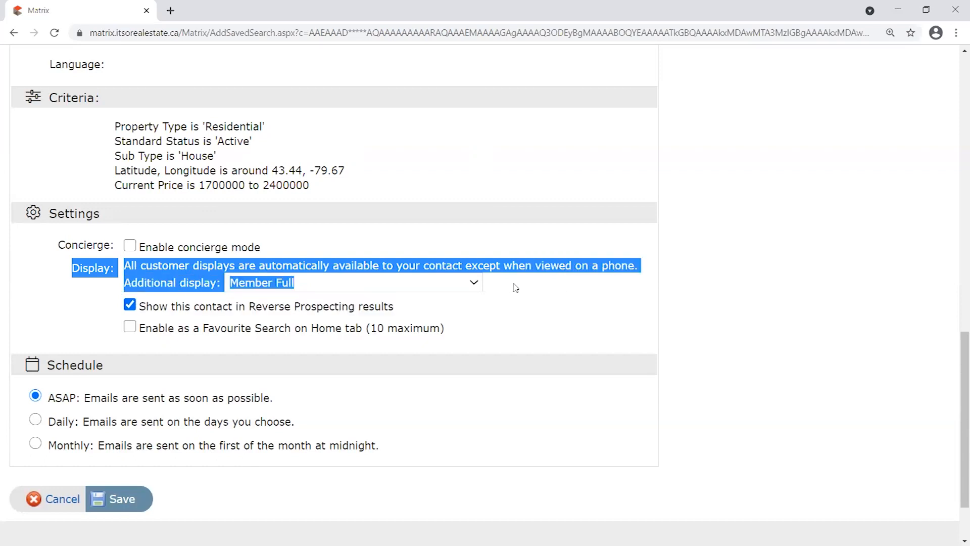
pyautogui.click(514, 286)
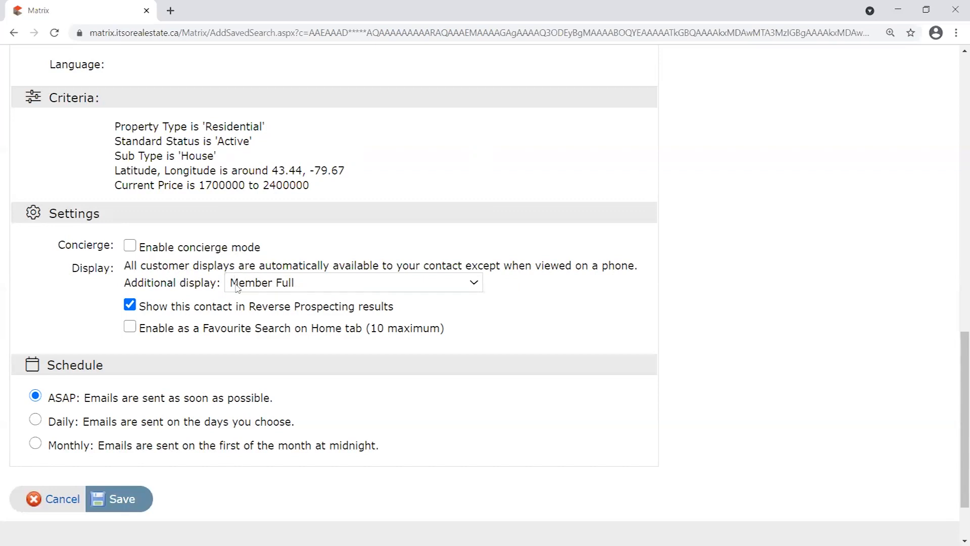
# Reset the additional display to 'choose additional display' so none is selected.
pyautogui.click(261, 286)
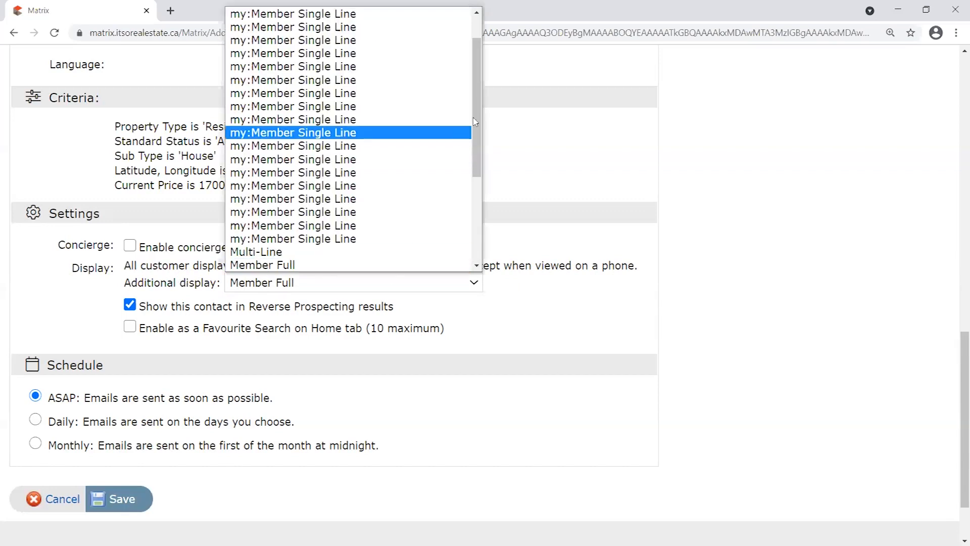
pyautogui.scroll(3, 475, 121)
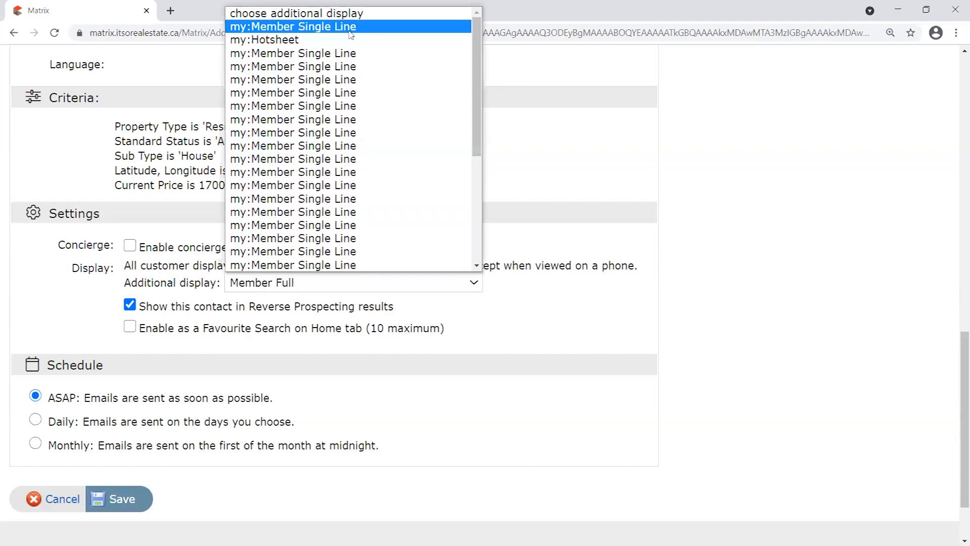
pyautogui.click(245, 15)
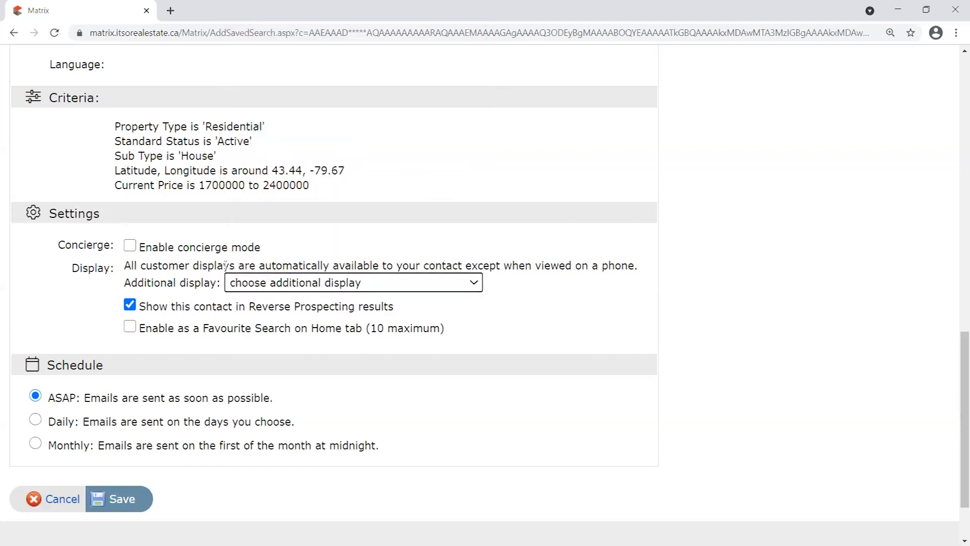
pyautogui.click(601, 283)
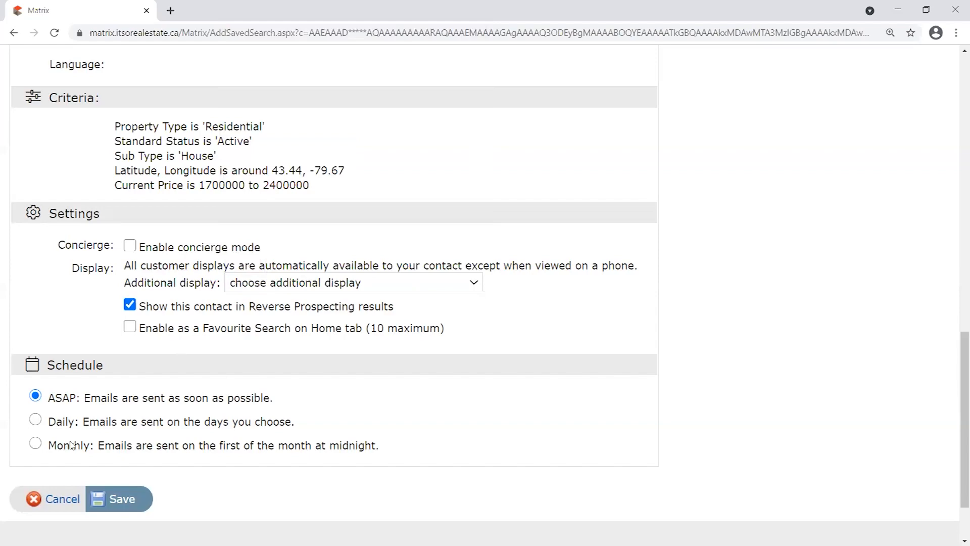
pyautogui.scroll(7, 354, 358)
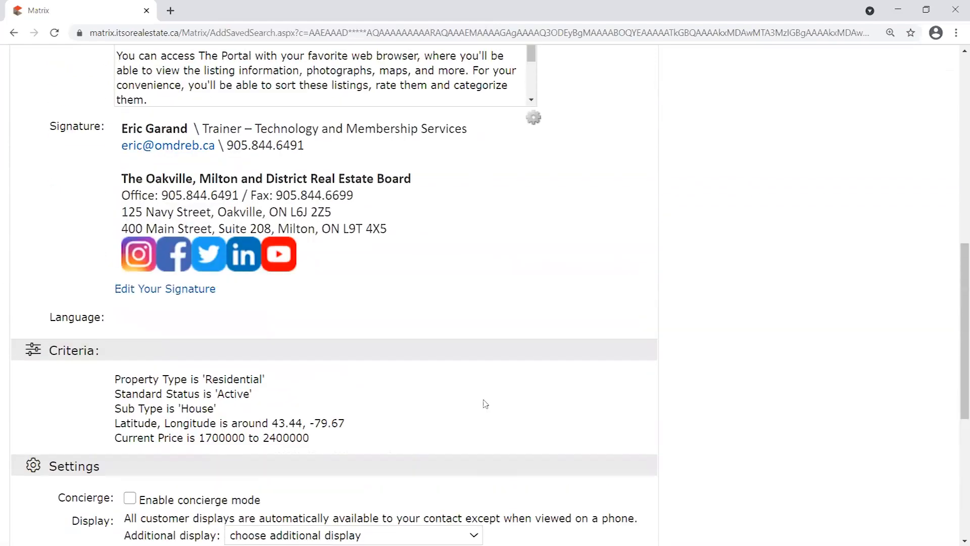
pyautogui.scroll(7, 479, 406)
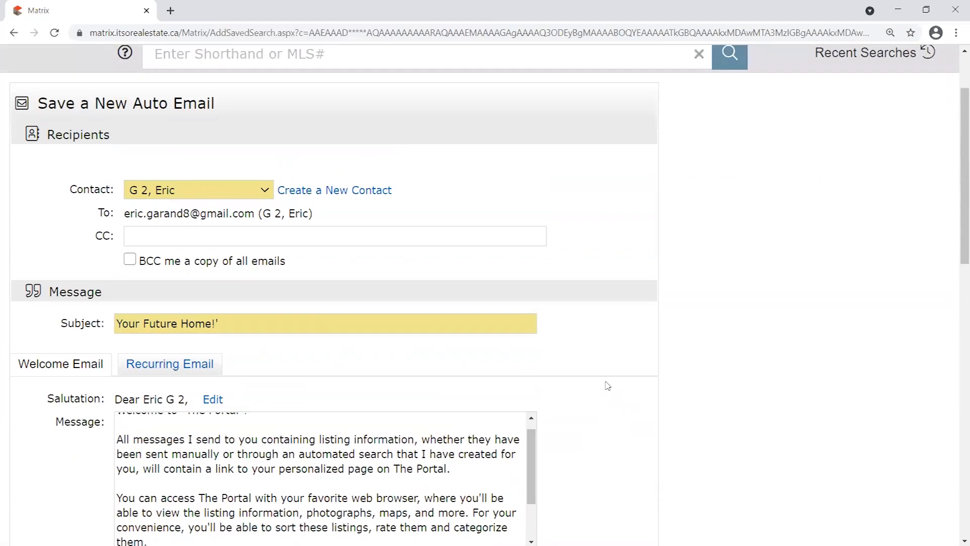
pyautogui.click(243, 190)
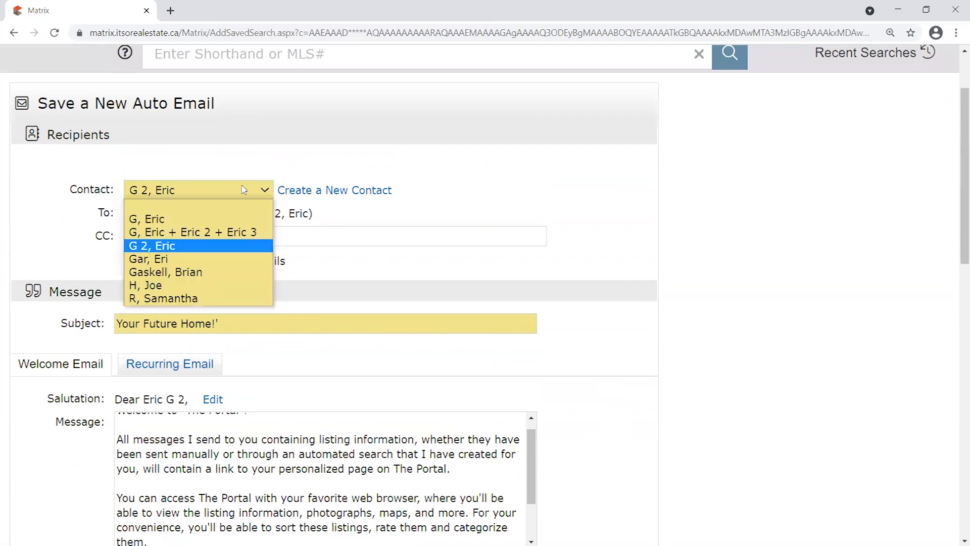
pyautogui.click(216, 220)
pyautogui.moveTo(126, 213); pyautogui.dragTo(210, 214)
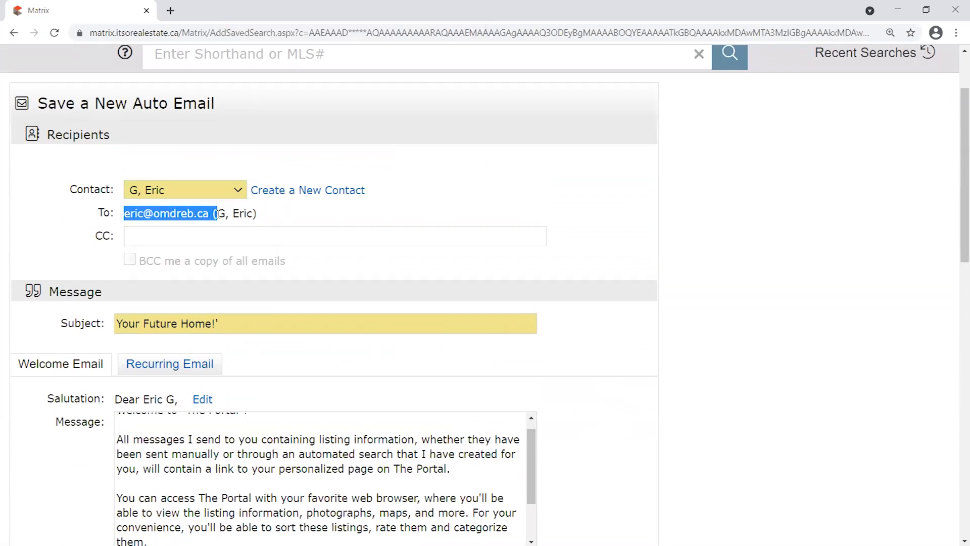
pyautogui.click(279, 219)
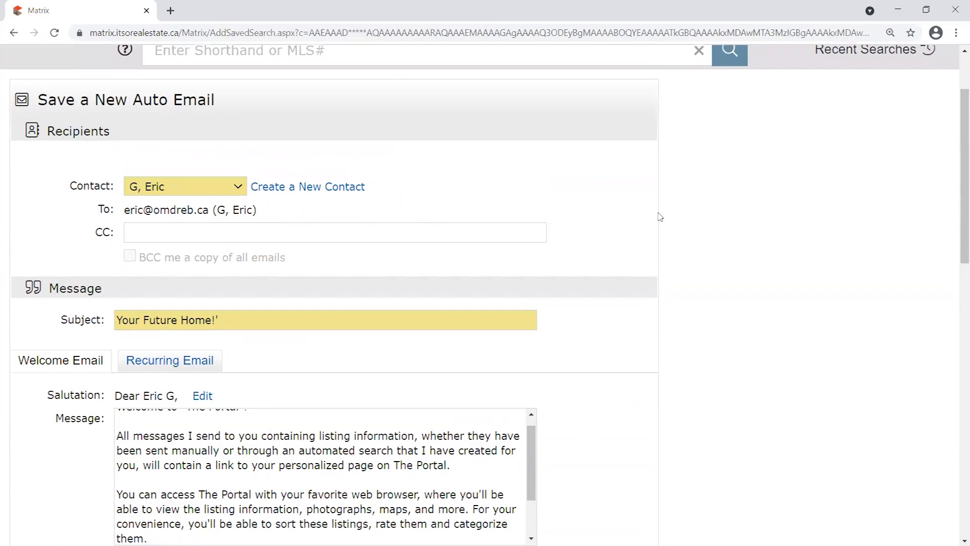
pyautogui.scroll(-13, 641, 217)
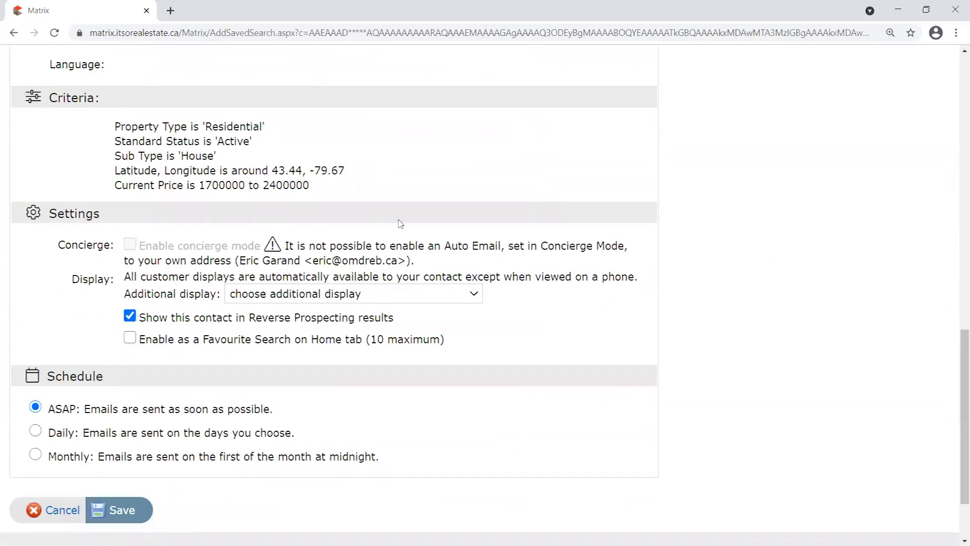
pyautogui.scroll(13, 399, 225)
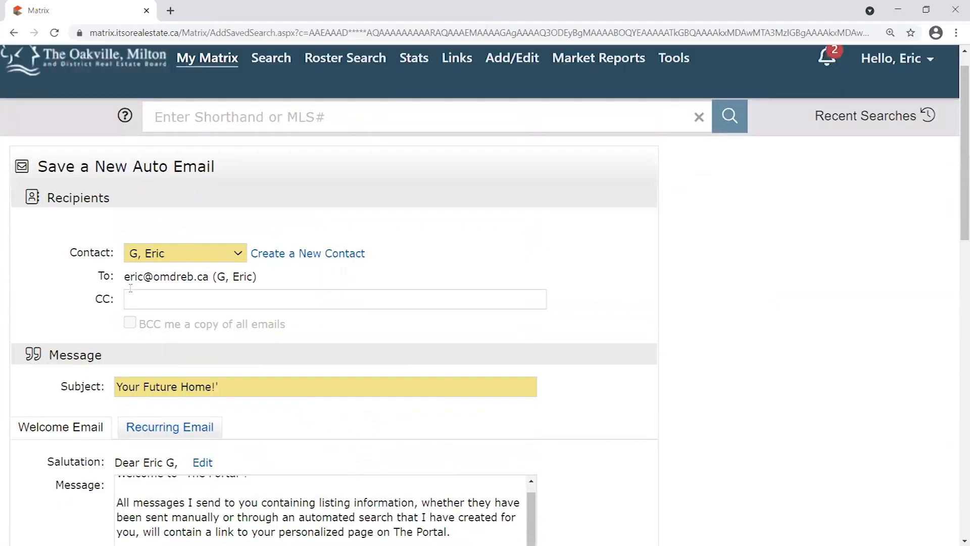
pyautogui.scroll(-13, 712, 310)
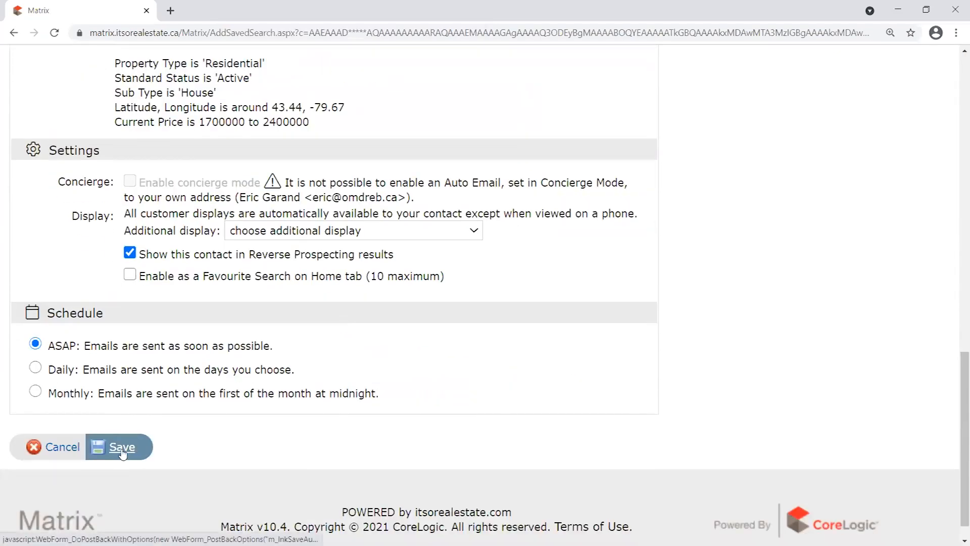
pyautogui.moveTo(418, 199); pyautogui.dragTo(127, 187)
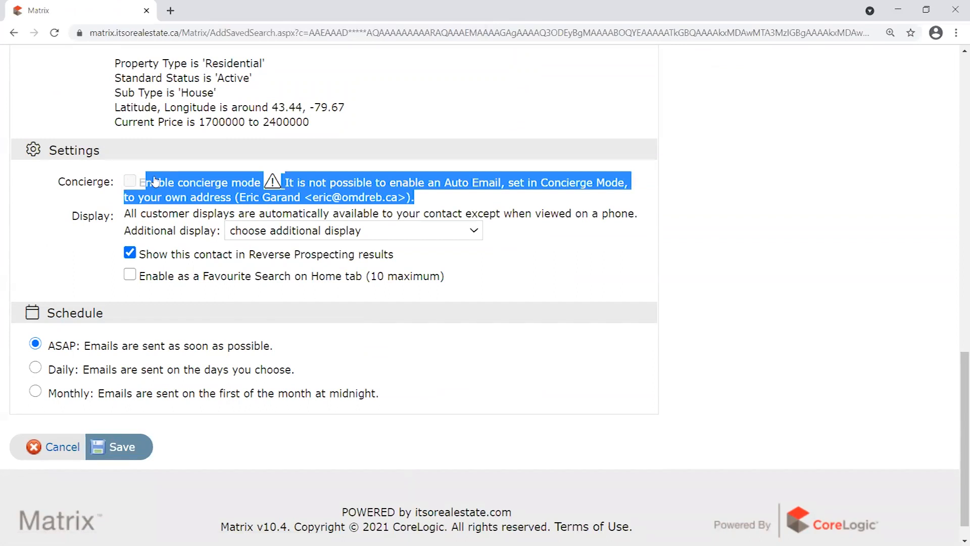
pyautogui.click(126, 178)
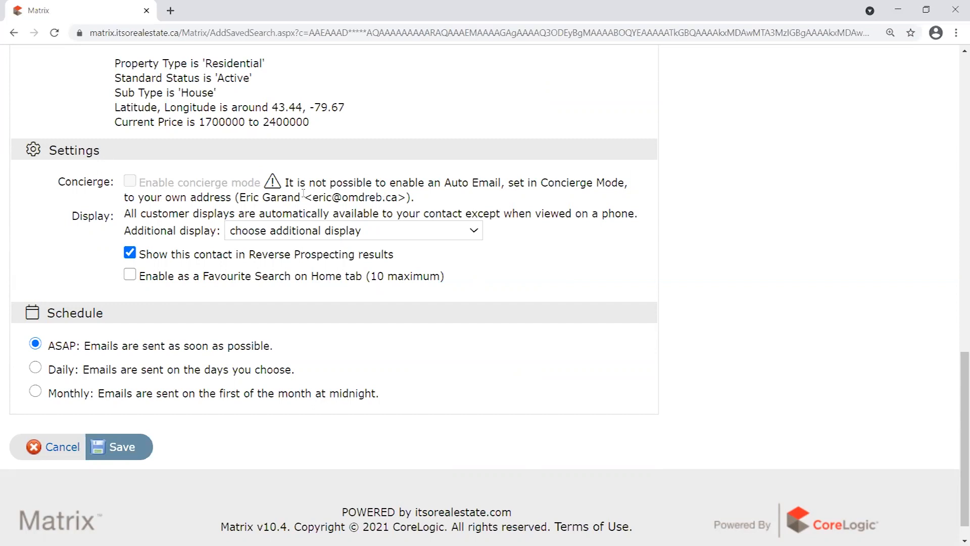
pyautogui.moveTo(242, 197); pyautogui.dragTo(411, 198)
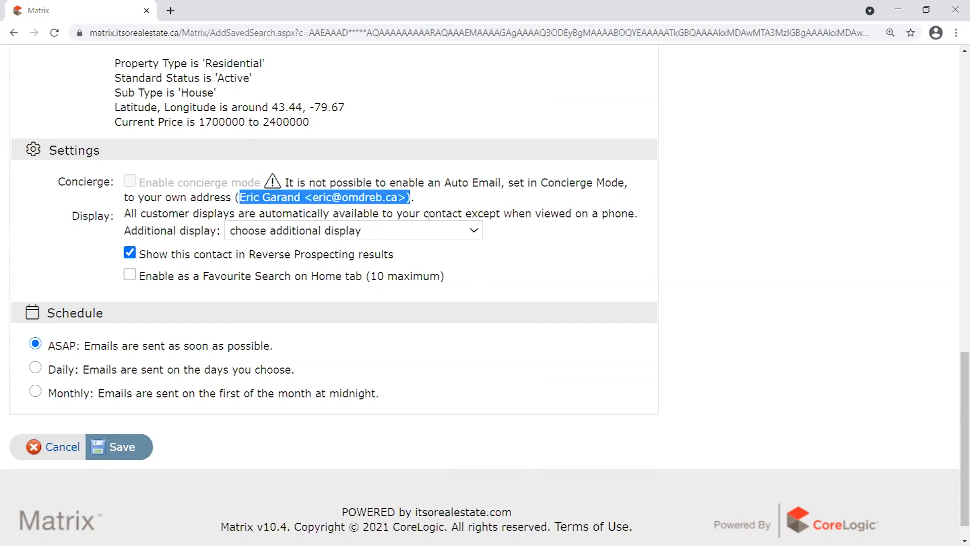
pyautogui.click(413, 199)
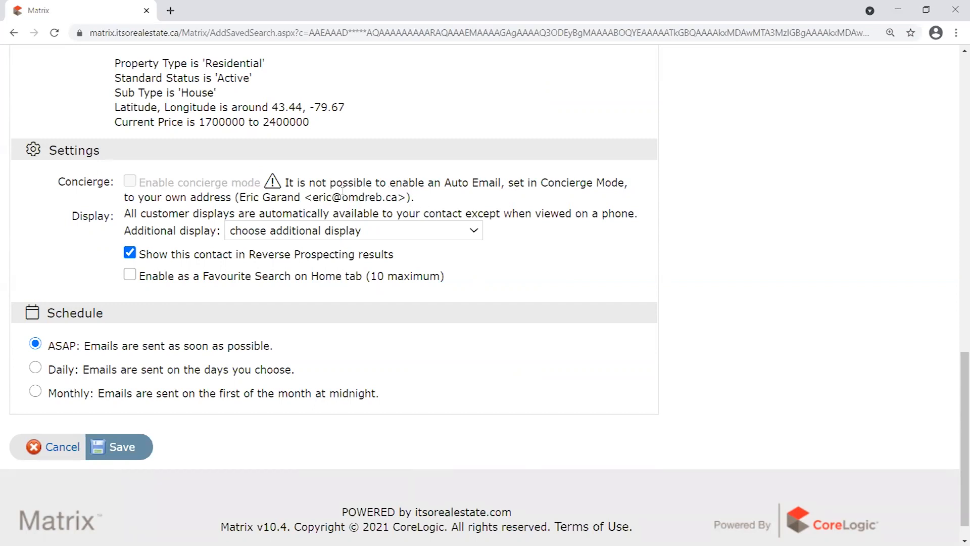
pyautogui.moveTo(284, 180); pyautogui.dragTo(429, 200)
pyautogui.click(428, 201)
pyautogui.moveTo(239, 198); pyautogui.dragTo(399, 198)
pyautogui.click(472, 202)
pyautogui.scroll(1, 620, 225)
pyautogui.scroll(-3, 505, 283)
pyautogui.scroll(15, 601, 263)
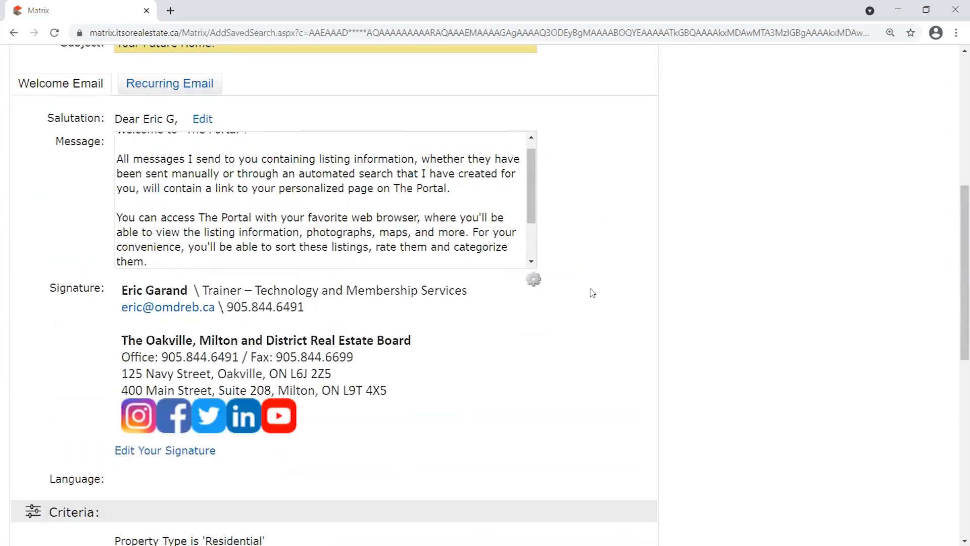
pyautogui.scroll(-4, 591, 294)
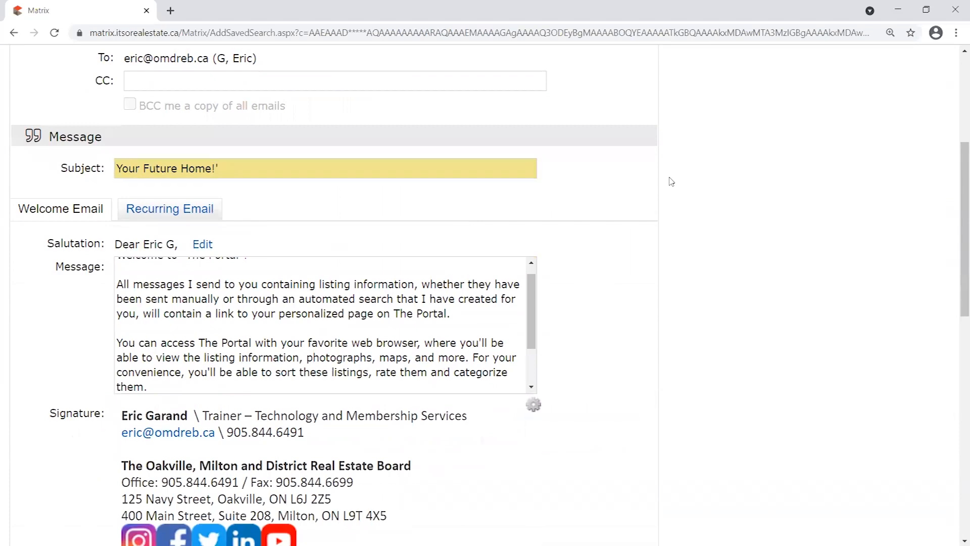
pyautogui.scroll(-1, 660, 203)
pyautogui.scroll(-8, 660, 200)
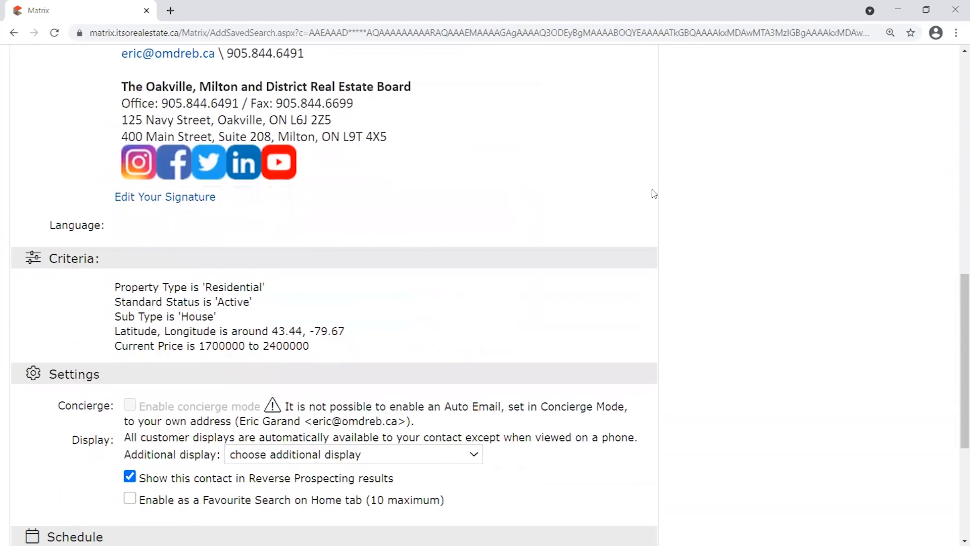
pyautogui.scroll(-3, 653, 194)
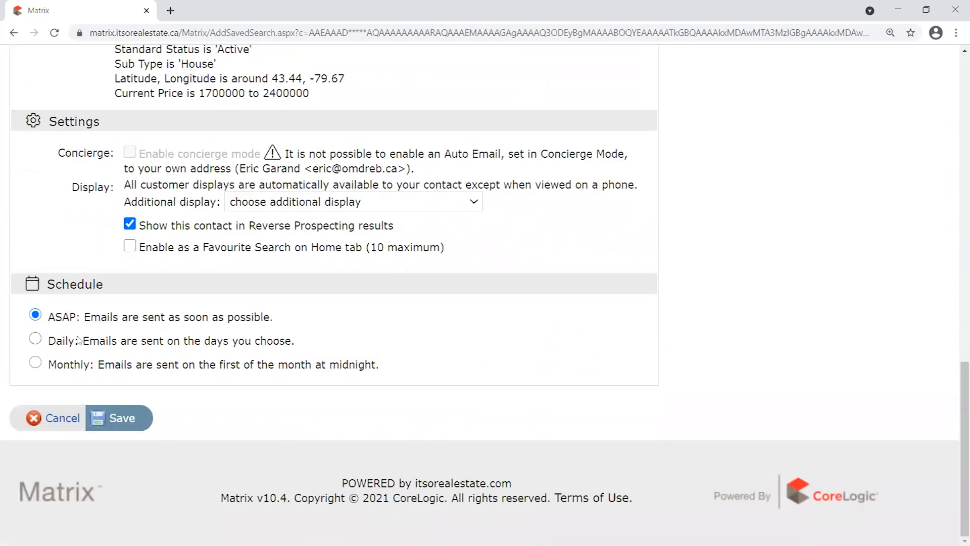
pyautogui.moveTo(55, 320); pyautogui.dragTo(189, 319)
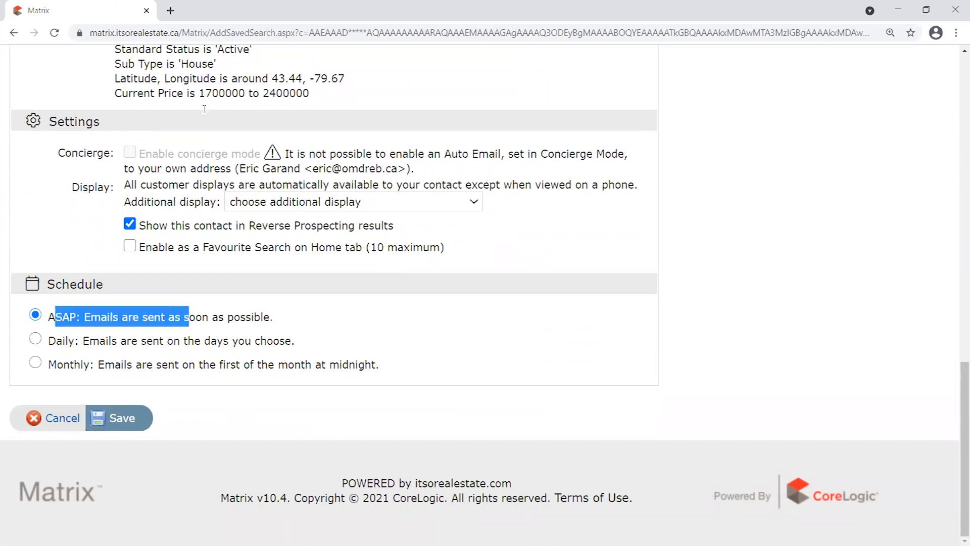
pyautogui.click(273, 444)
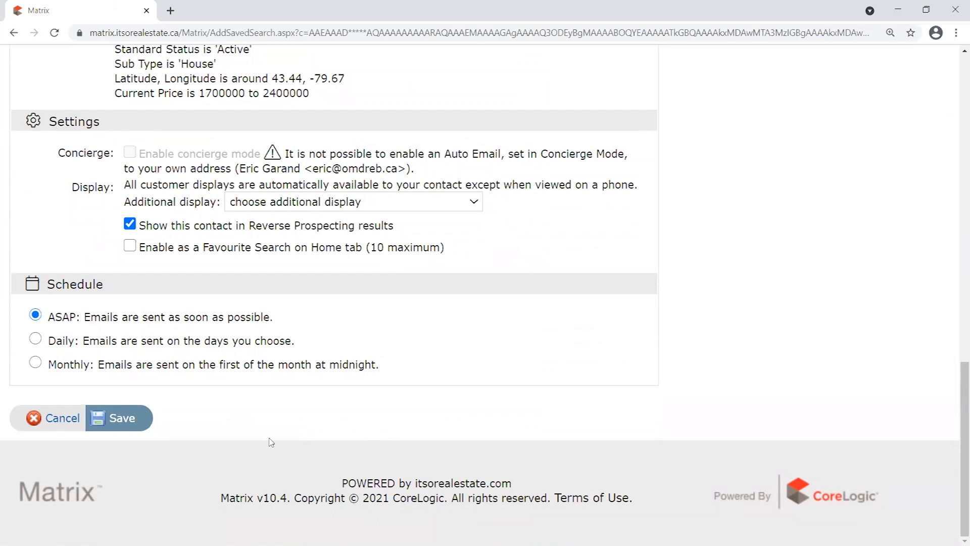
# Save the 'Your Future Home!' auto email and check its creation confirmation on the search results.
pyautogui.click(124, 422)
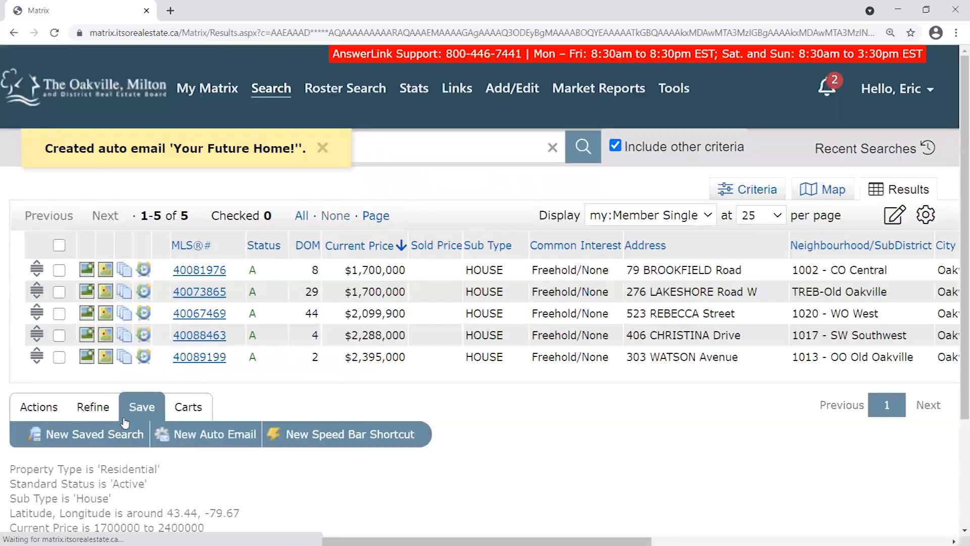
pyautogui.moveTo(45, 148); pyautogui.dragTo(302, 147)
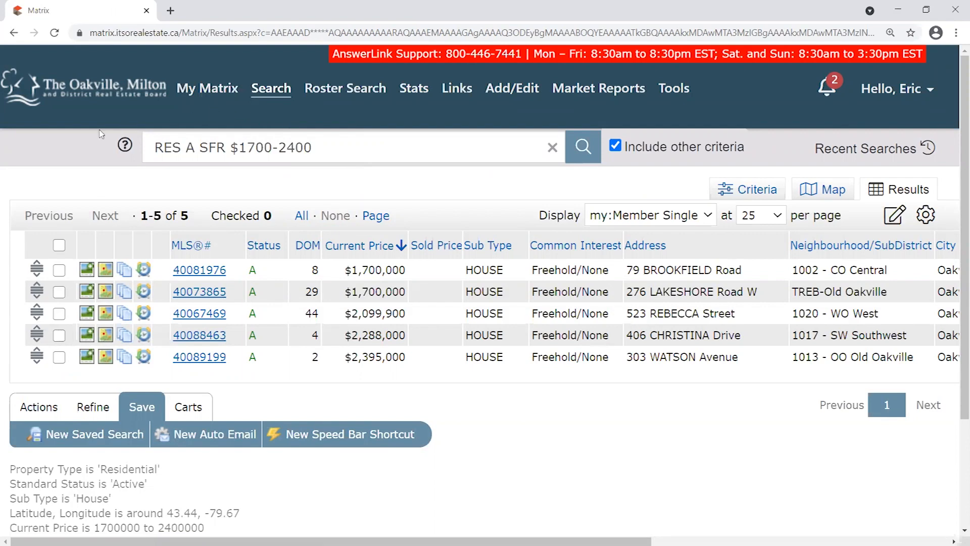
pyautogui.moveTo(183, 81)
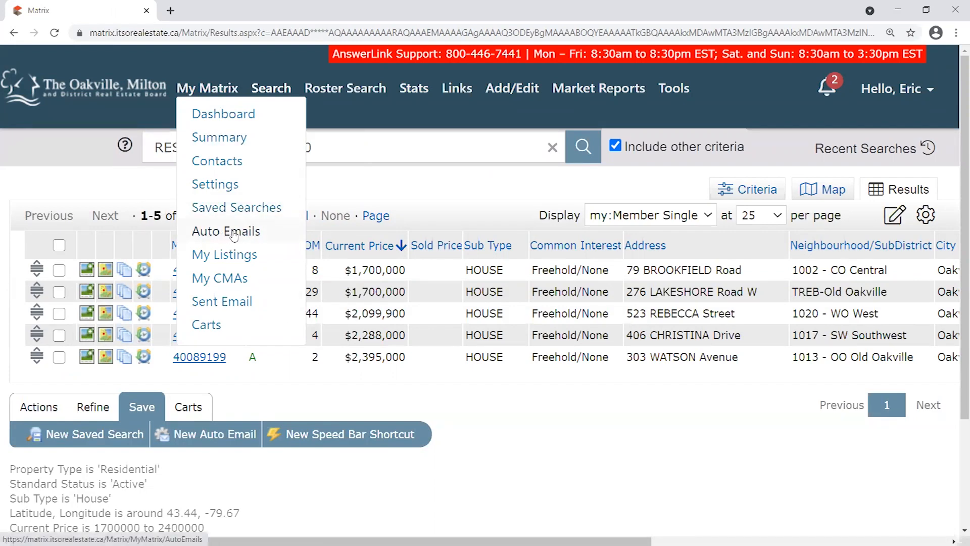
# Open My Matrix > Auto Emails to list all nine, including 'Your Future Home!' scheduled ASAP.
pyautogui.click(231, 235)
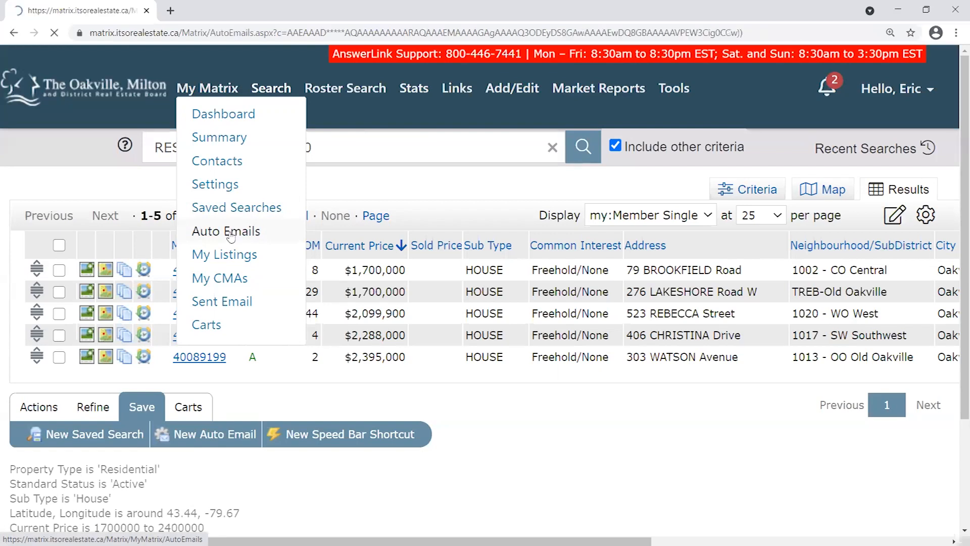
pyautogui.moveTo(345, 90)
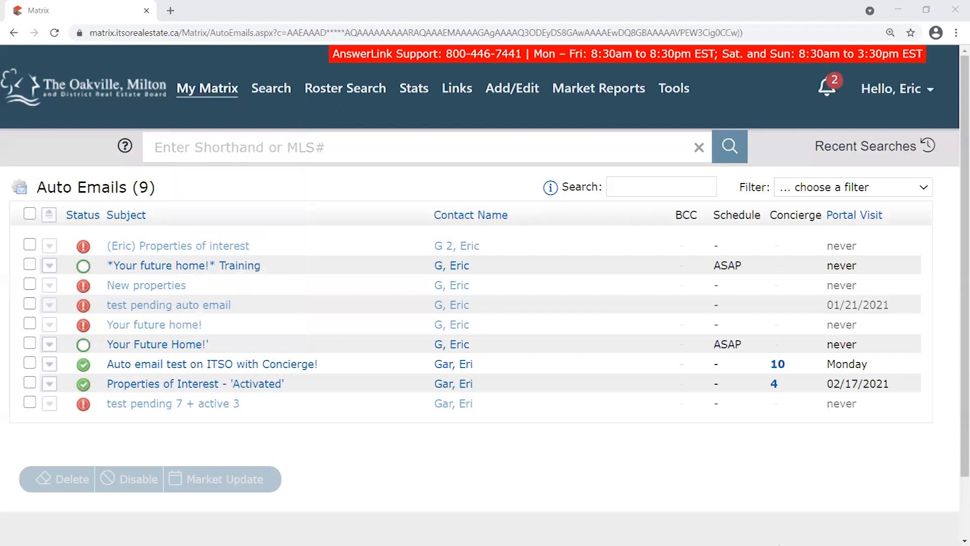
pyautogui.moveTo(513, 88)
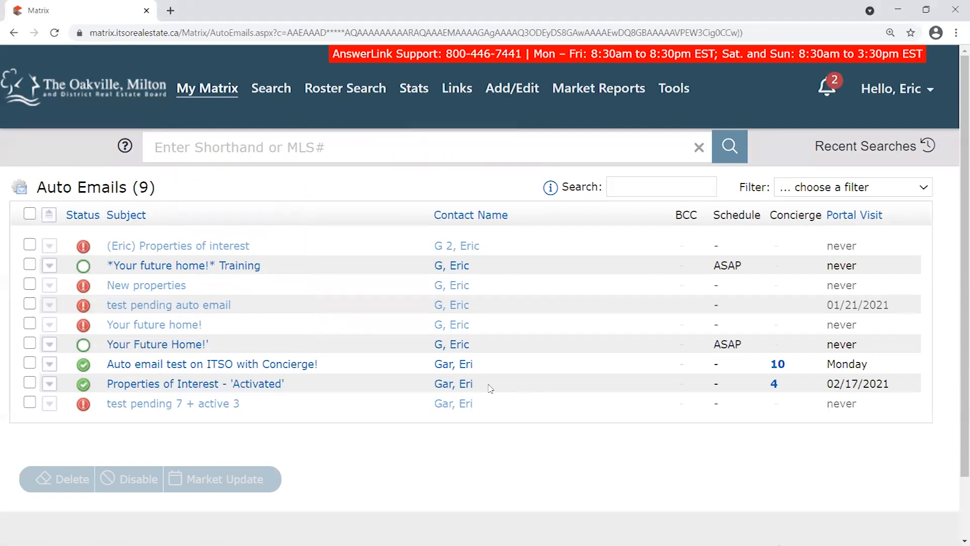
pyautogui.moveTo(127, 188); pyautogui.dragTo(40, 189)
pyautogui.click(171, 190)
pyautogui.doubleClick(143, 187)
pyautogui.click(172, 192)
pyautogui.moveTo(83, 412)
pyautogui.moveTo(86, 387)
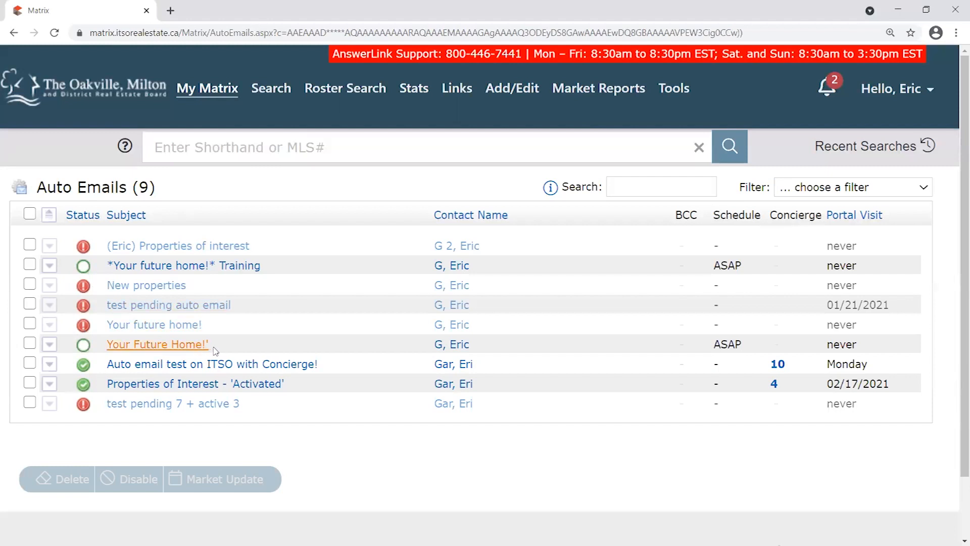
pyautogui.moveTo(211, 346); pyautogui.dragTo(207, 344)
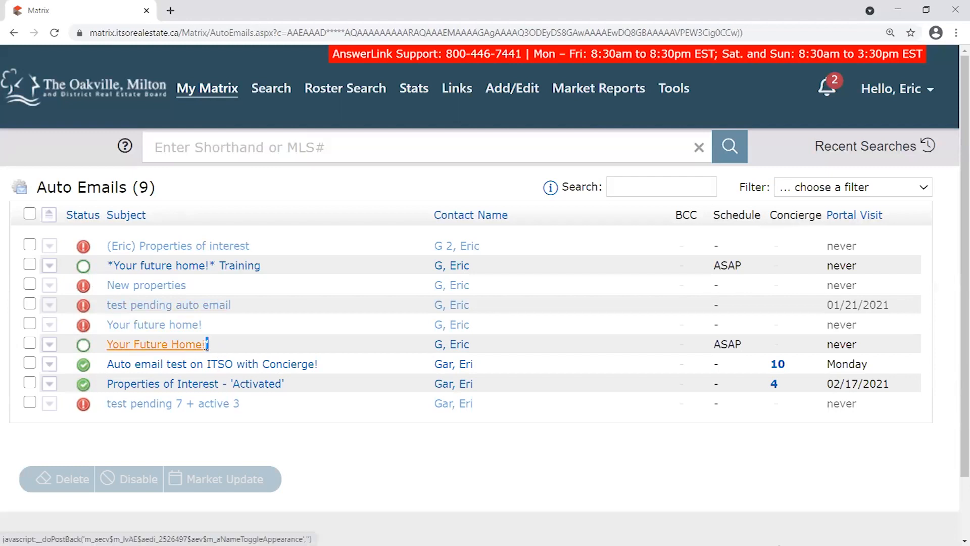
pyautogui.click(216, 347)
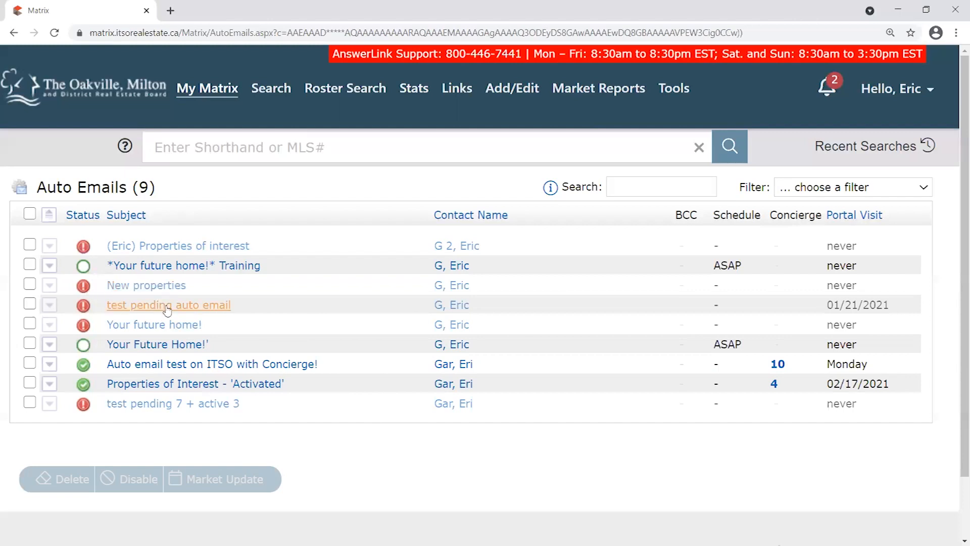
# Expand the New properties auto email row to show its listing criteria.
pyautogui.click(50, 286)
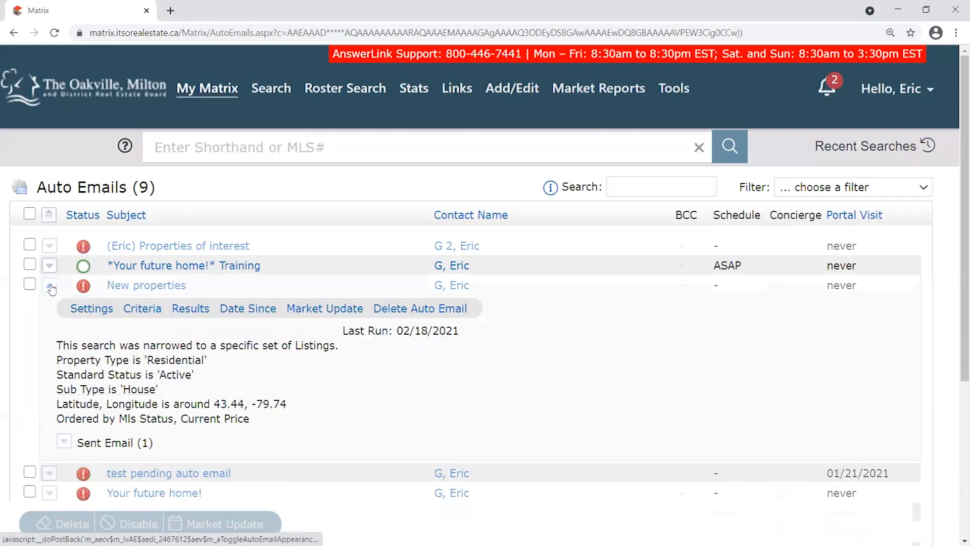
pyautogui.click(50, 287)
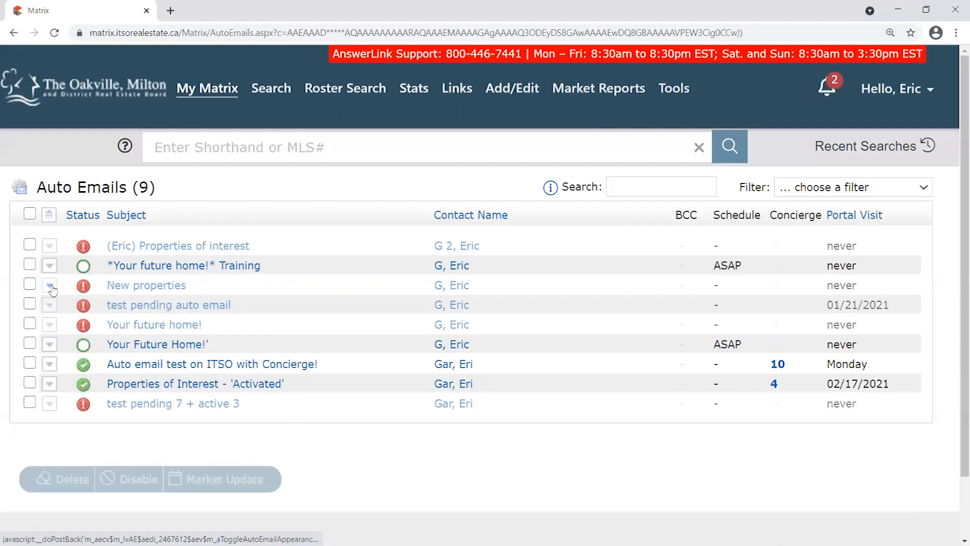
pyautogui.click(50, 287)
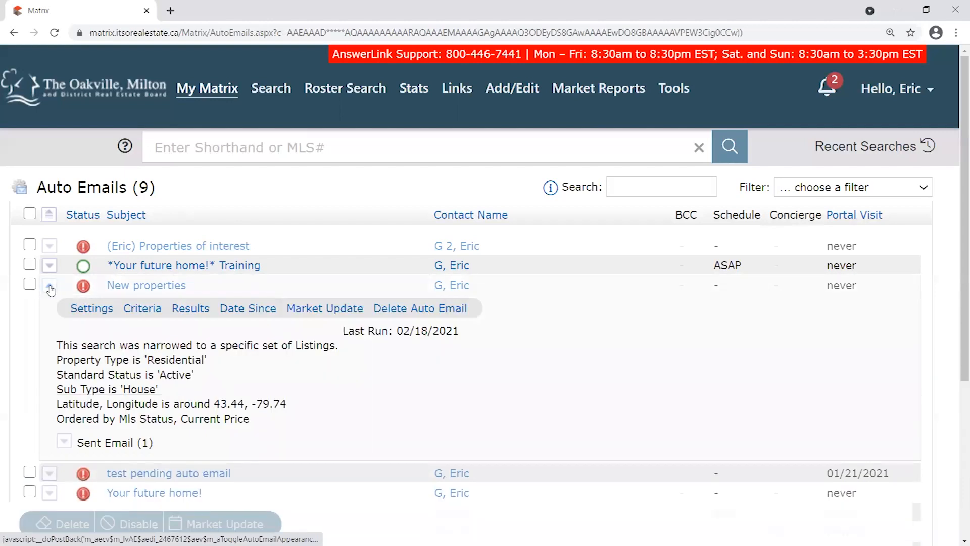
# Expand Sent Email (1) to see the 02/18/2021 initial email, never viewed.
pyautogui.click(65, 441)
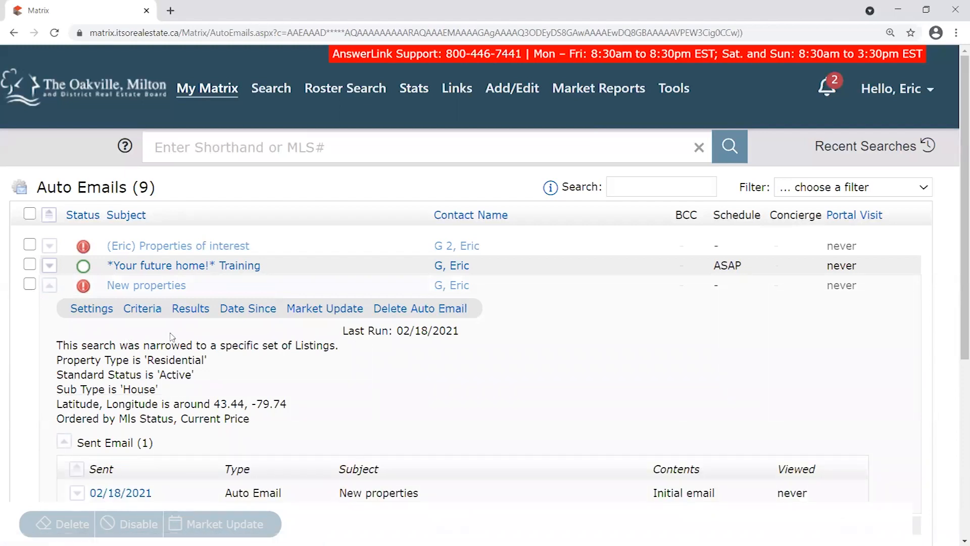
pyautogui.scroll(-1, 172, 339)
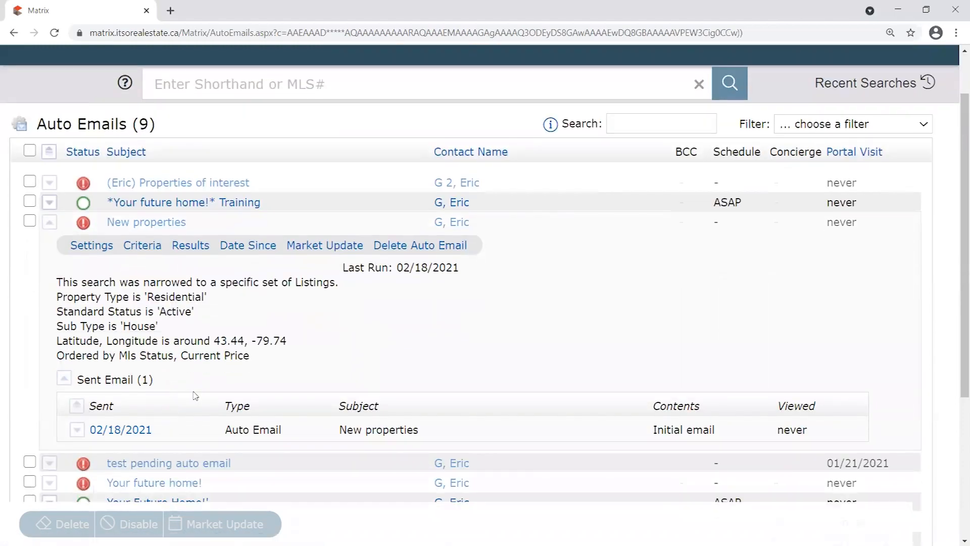
pyautogui.moveTo(808, 431); pyautogui.dragTo(650, 439)
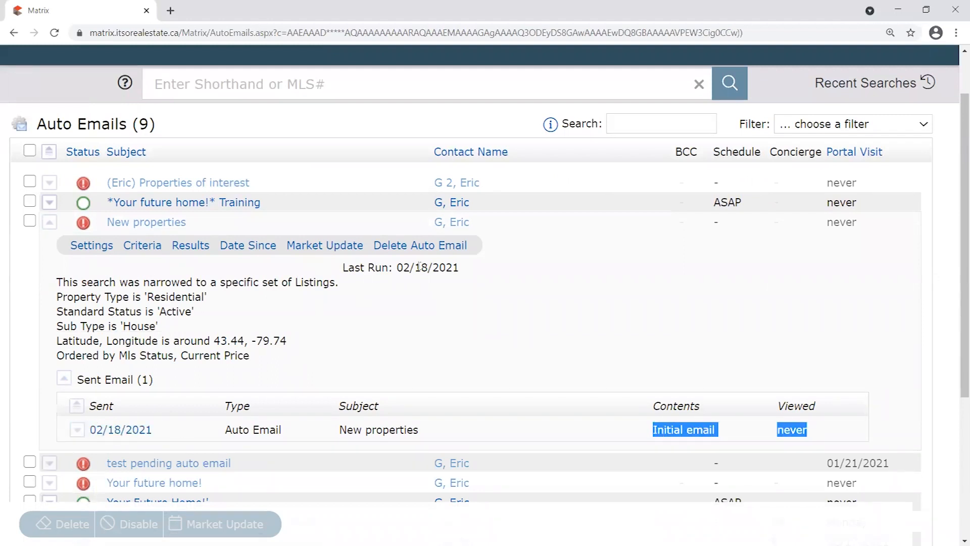
pyautogui.moveTo(403, 268); pyautogui.dragTo(428, 268)
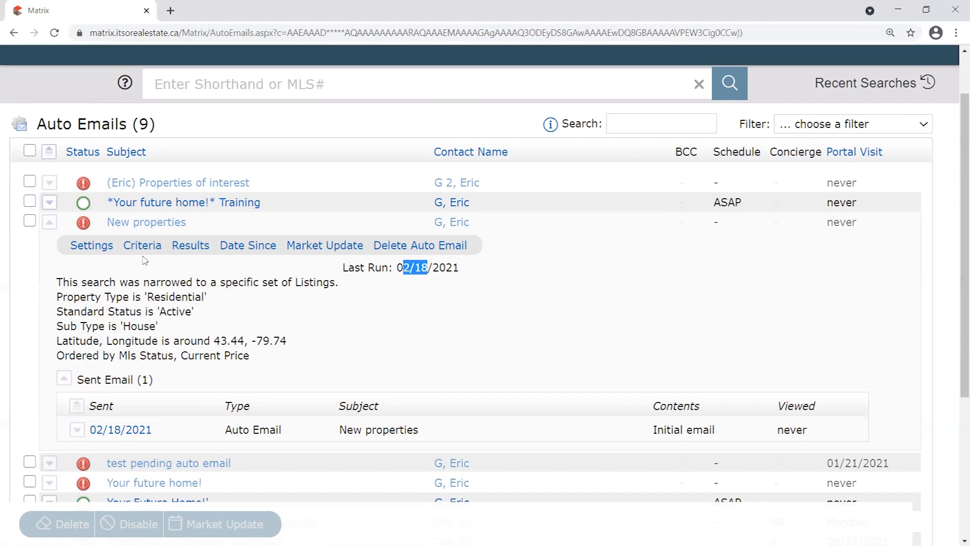
# Open New properties settings and review its Disabled status and Welcome Email Ignored reason.
pyautogui.click(93, 246)
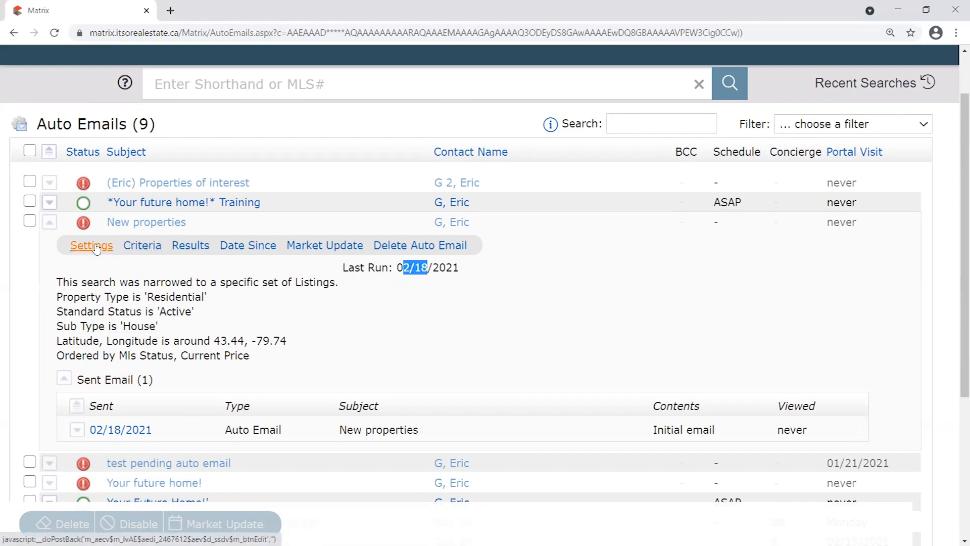
pyautogui.moveTo(125, 284)
pyautogui.mouseDown()
pyautogui.moveTo(382, 284)
pyautogui.moveTo(133, 283)
pyautogui.mouseUp()
pyautogui.click(384, 283)
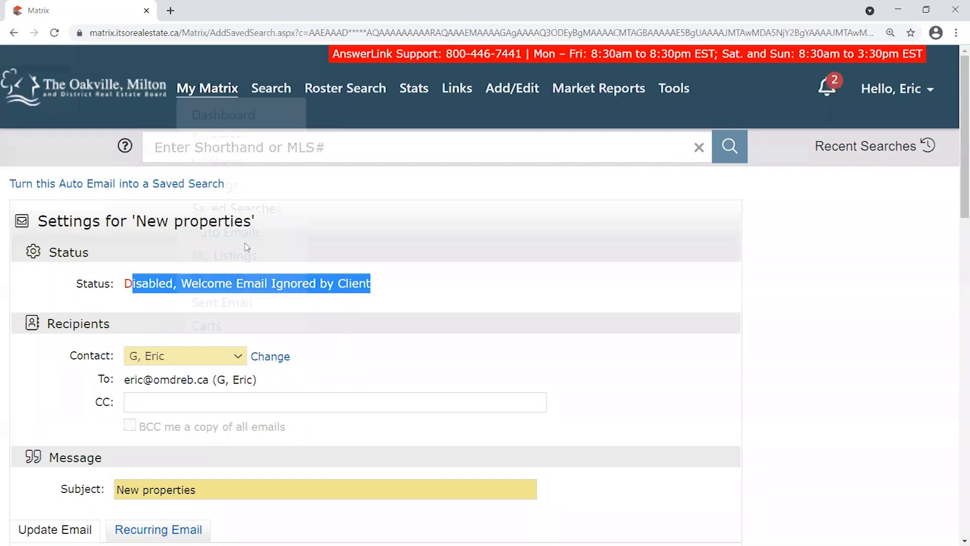
pyautogui.moveTo(125, 283); pyautogui.dragTo(376, 281)
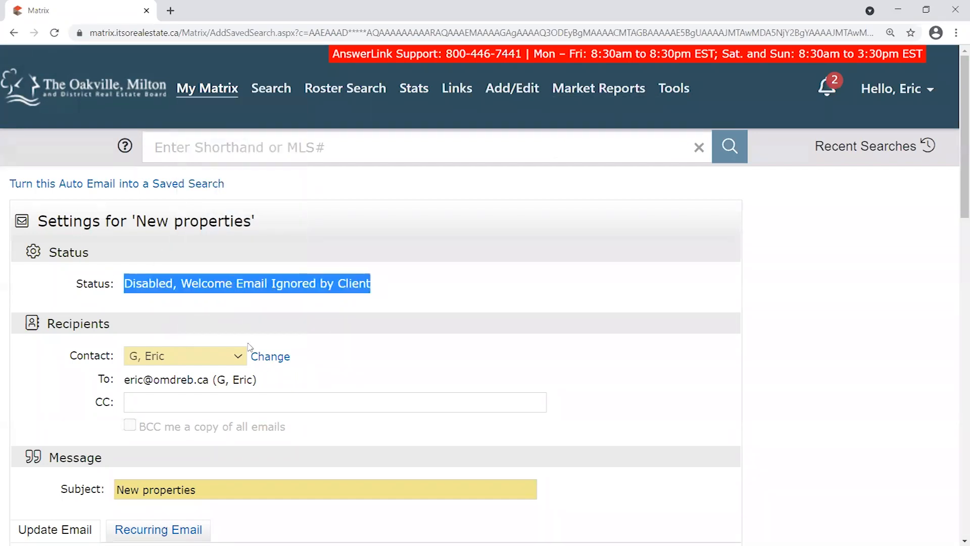
pyautogui.moveTo(126, 380); pyautogui.dragTo(210, 380)
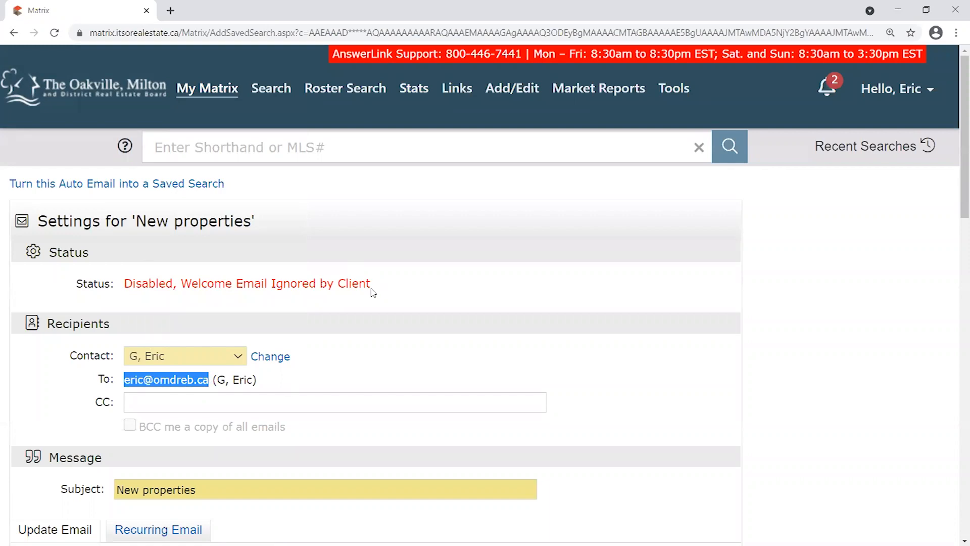
pyautogui.moveTo(374, 286); pyautogui.dragTo(173, 284)
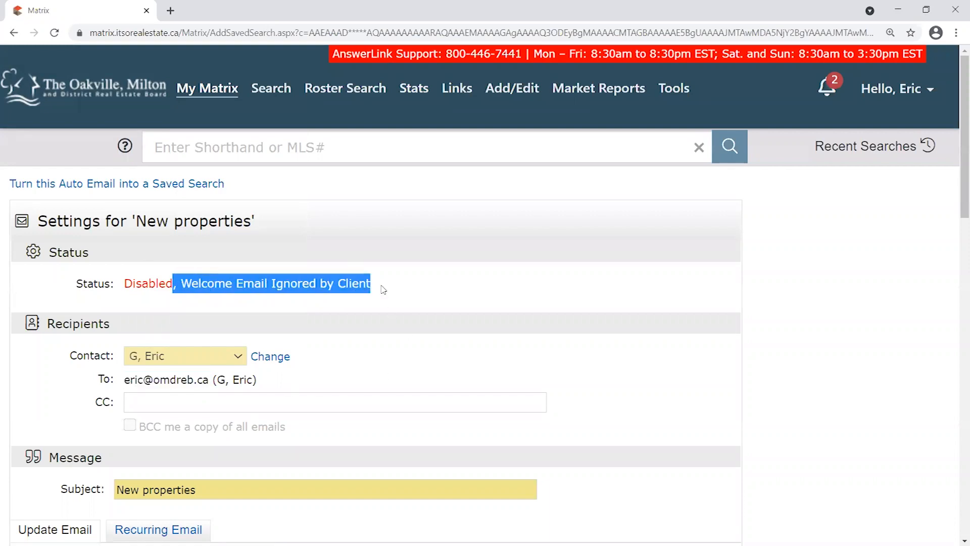
# Recheck the Disabled status, then cancel the settings without saving.
pyautogui.scroll(-4, 287, 272)
pyautogui.scroll(4, 316, 277)
pyautogui.click(158, 284)
pyautogui.moveTo(124, 283); pyautogui.dragTo(177, 284)
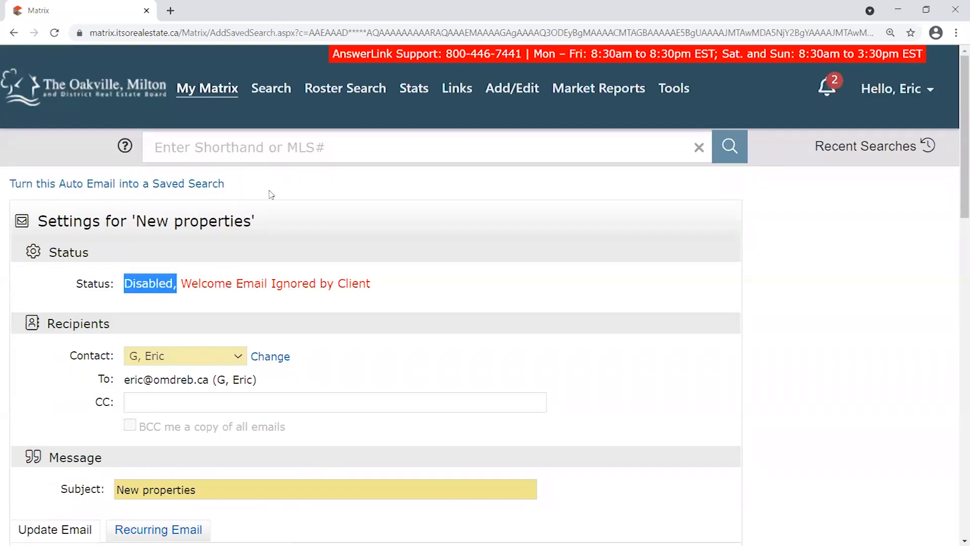
pyautogui.moveTo(230, 96)
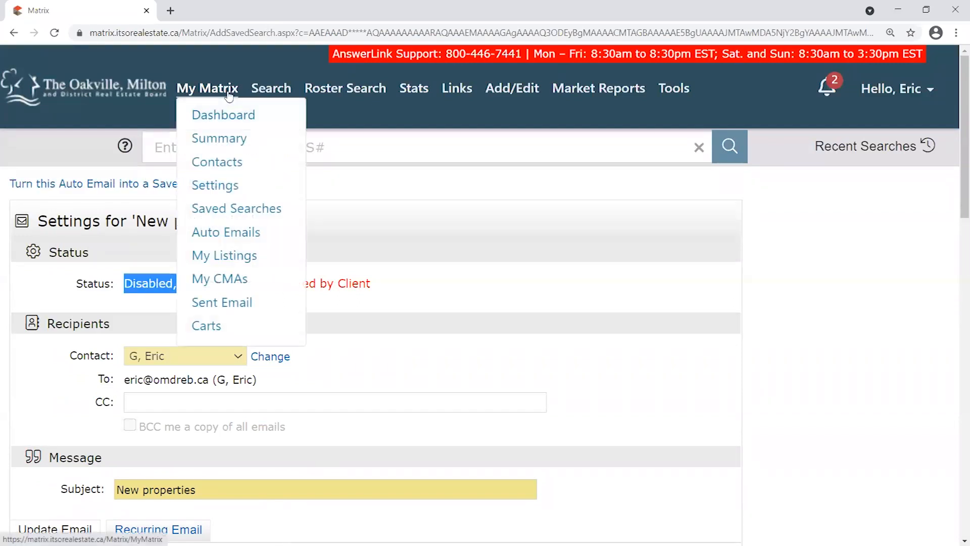
pyautogui.click(505, 287)
pyautogui.scroll(-13, 535, 290)
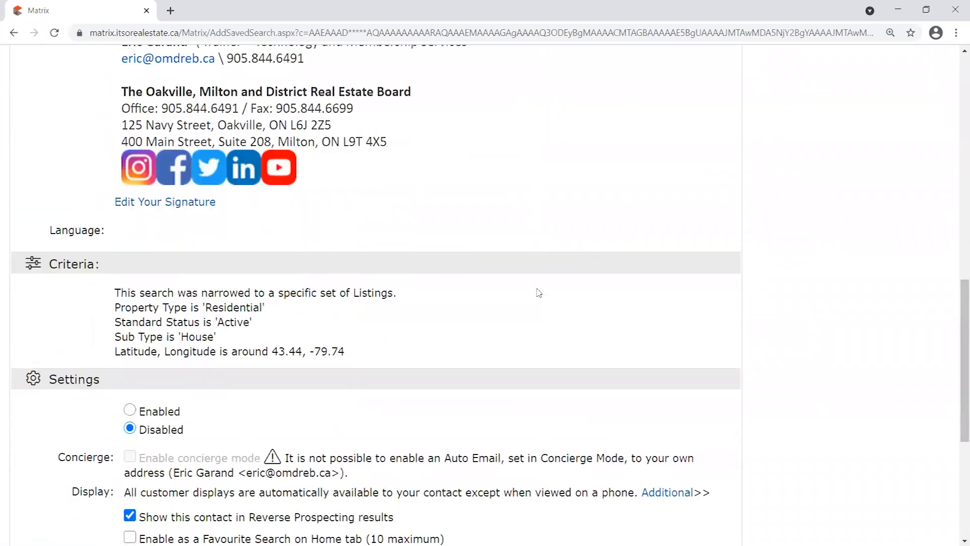
pyautogui.scroll(-5, 538, 293)
pyautogui.click(57, 457)
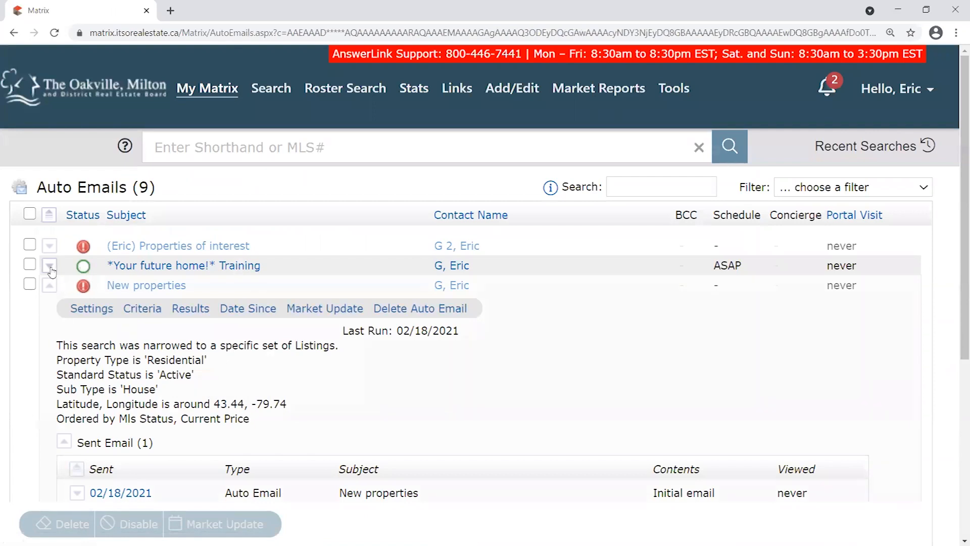
# Expand (Eric) Properties of interest and view its settings, cancelling without changes.
pyautogui.click(49, 245)
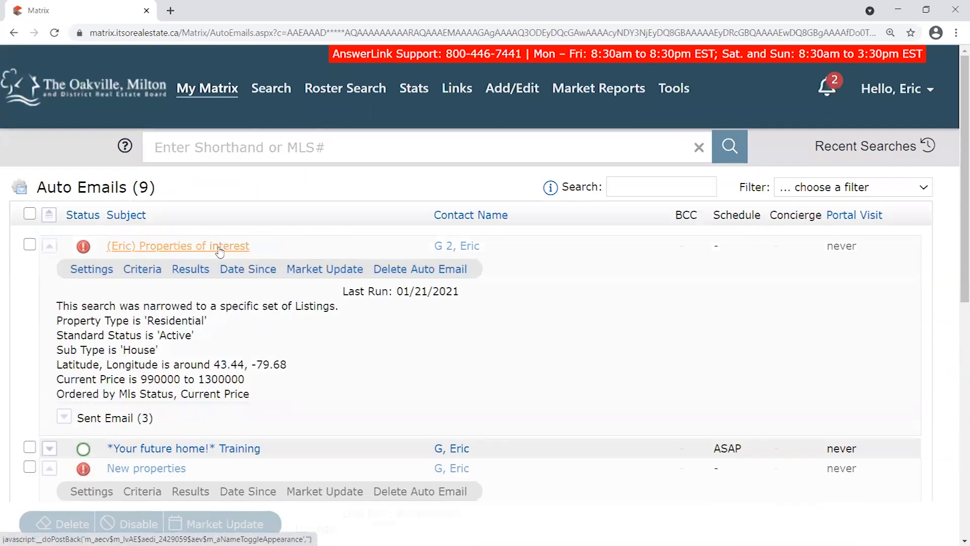
pyautogui.moveTo(419, 292); pyautogui.dragTo(403, 292)
pyautogui.click(91, 270)
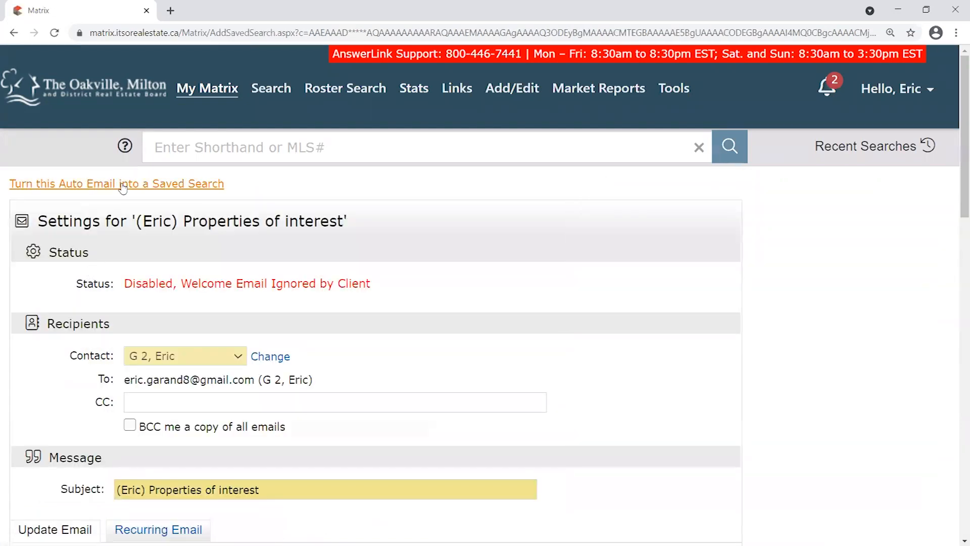
pyautogui.scroll(-15, 137, 325)
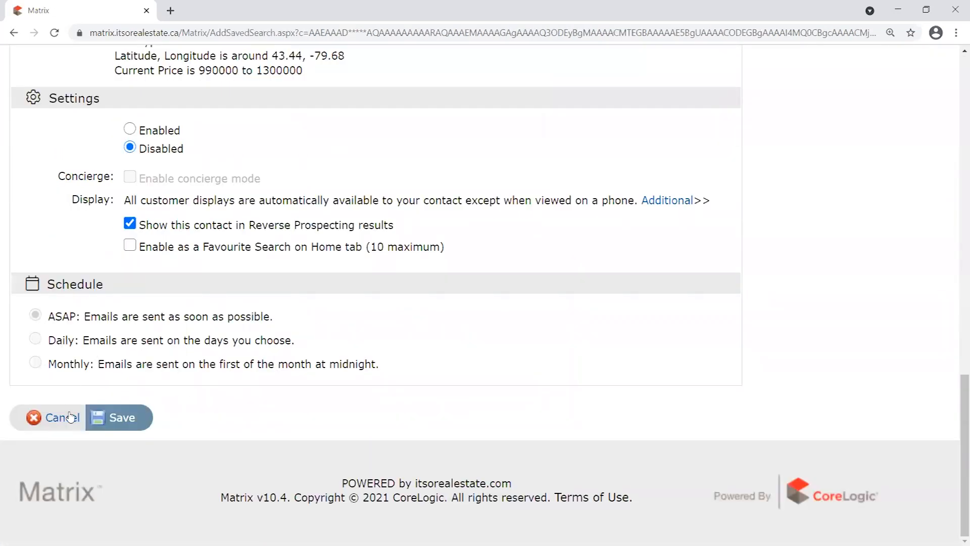
pyautogui.click(71, 416)
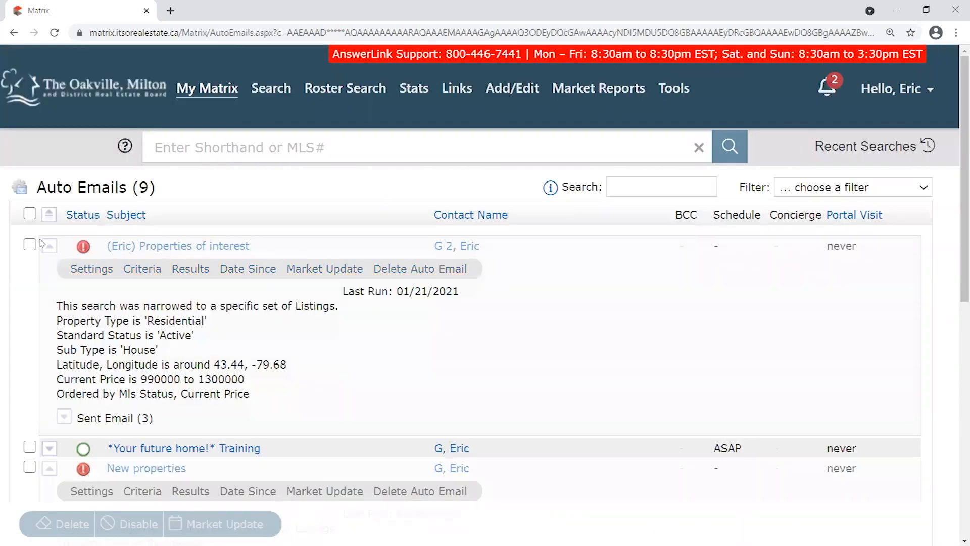
# Collapse the open rows and expand test pending auto email's Niagara Falls criteria.
pyautogui.click(49, 246)
pyautogui.click(49, 285)
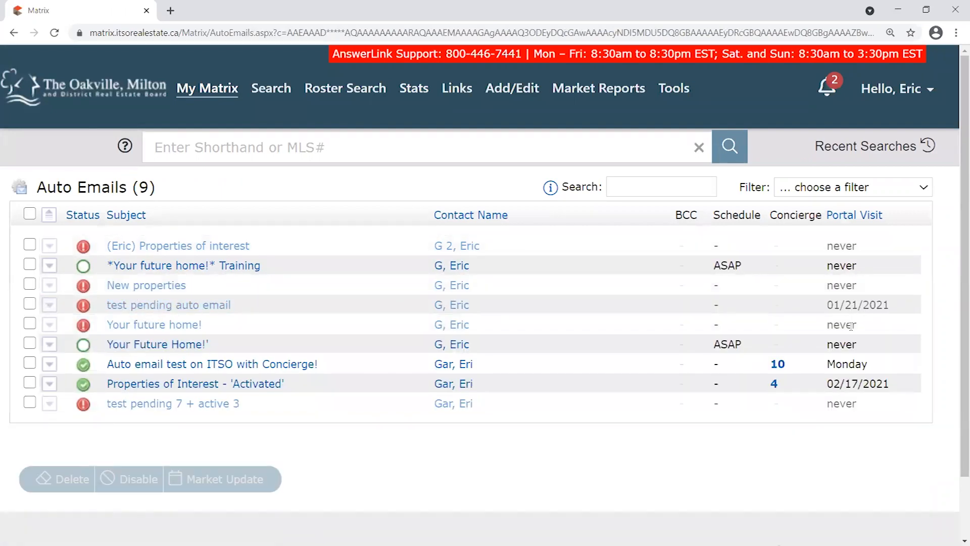
pyautogui.moveTo(839, 303); pyautogui.dragTo(888, 305)
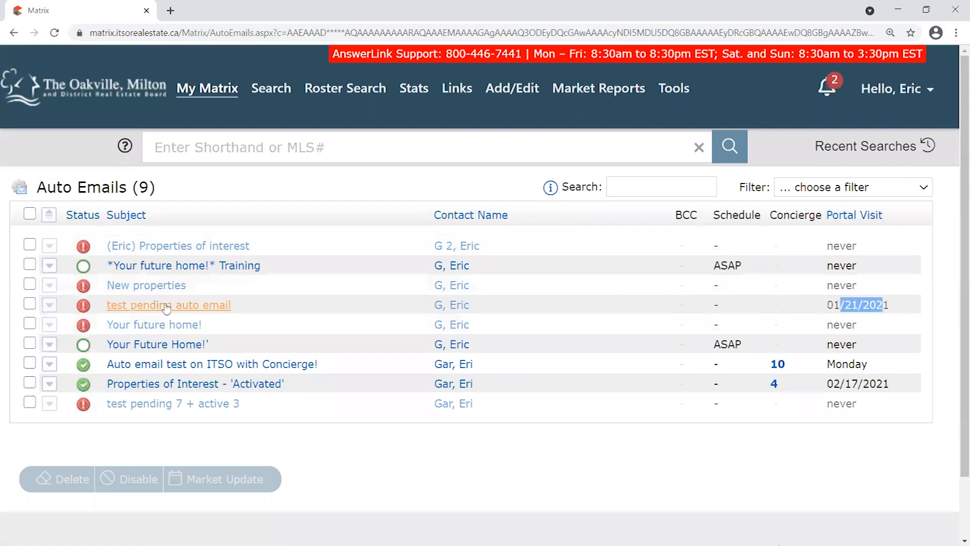
pyautogui.click(49, 304)
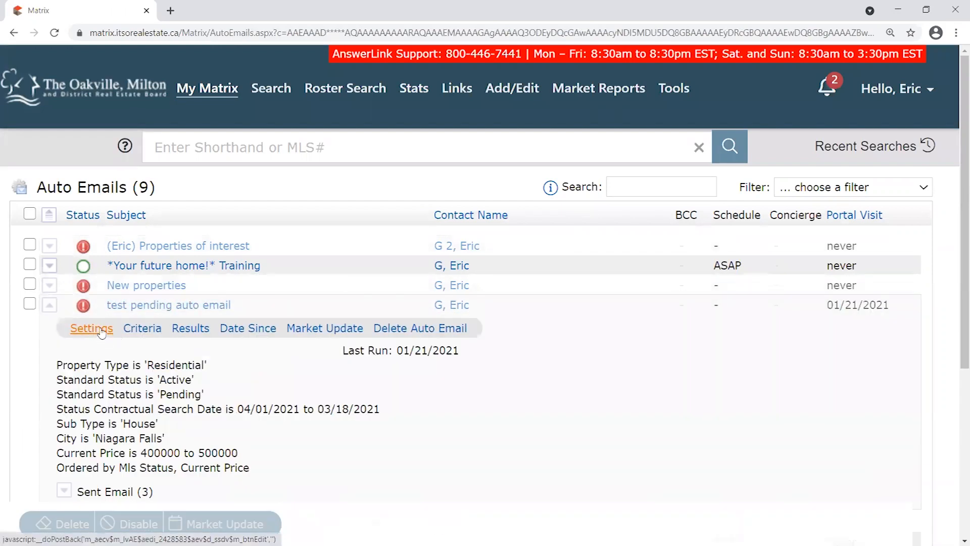
pyautogui.click(101, 335)
pyautogui.moveTo(125, 283); pyautogui.dragTo(240, 280)
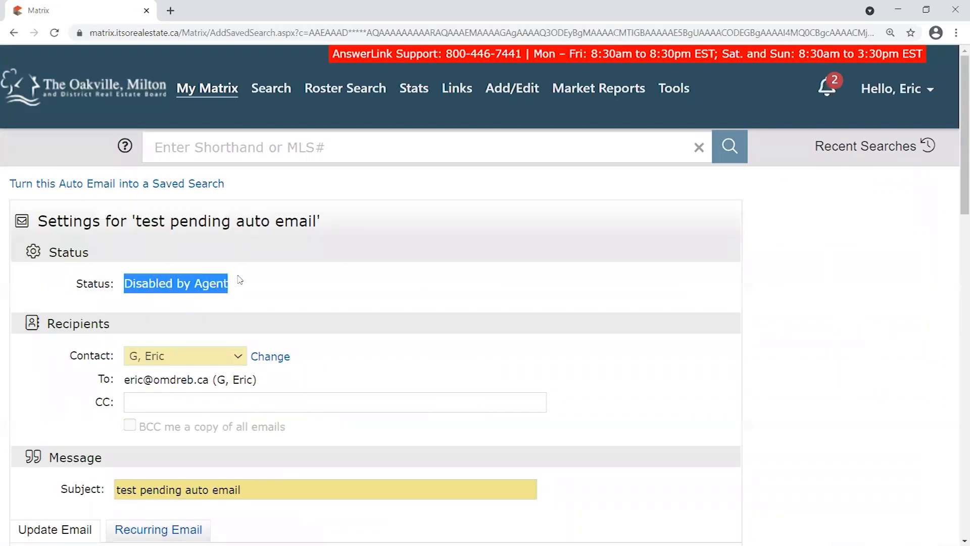
pyautogui.click(138, 286)
pyautogui.moveTo(134, 286); pyautogui.dragTo(264, 285)
pyautogui.click(377, 339)
pyautogui.scroll(-9, 384, 335)
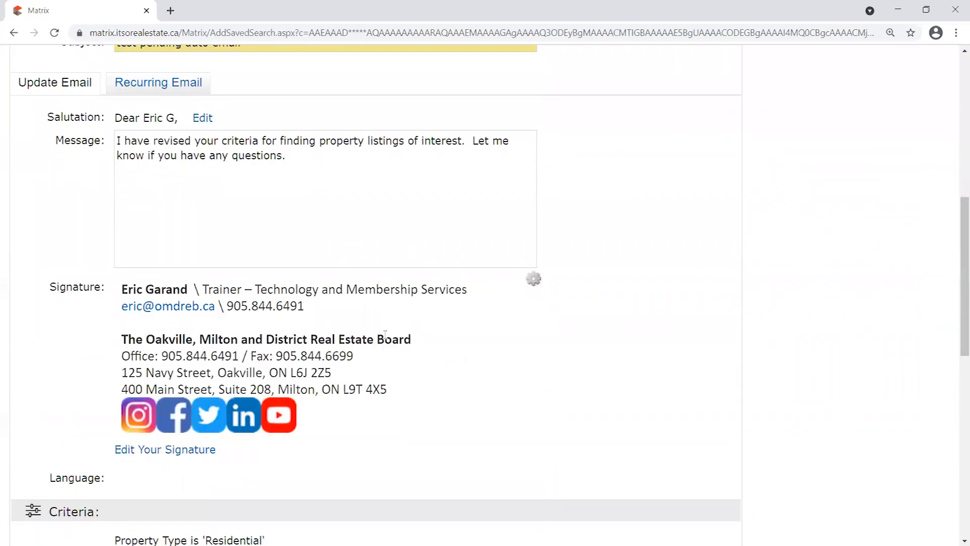
pyautogui.scroll(-10, 353, 343)
pyautogui.click(45, 415)
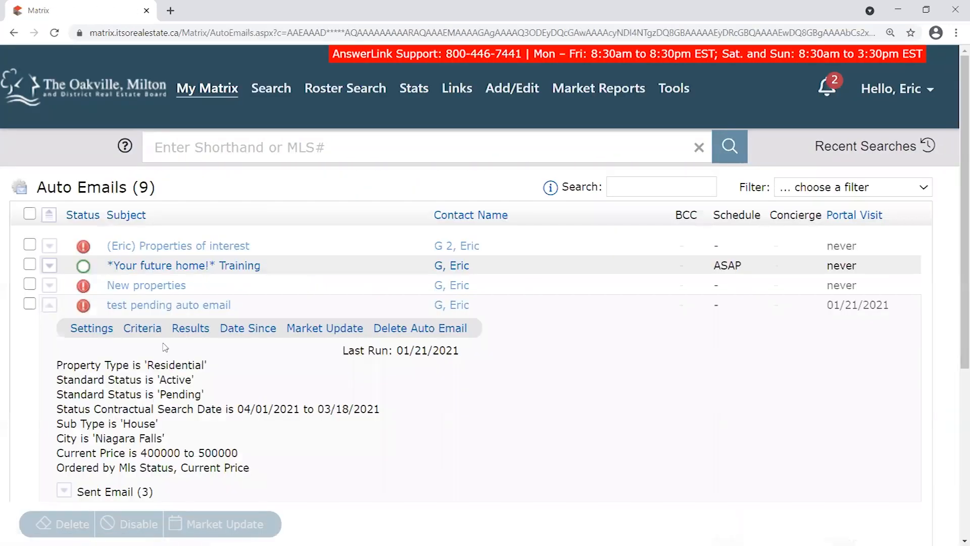
pyautogui.scroll(-1, 164, 346)
pyautogui.click(51, 244)
pyautogui.click(32, 241)
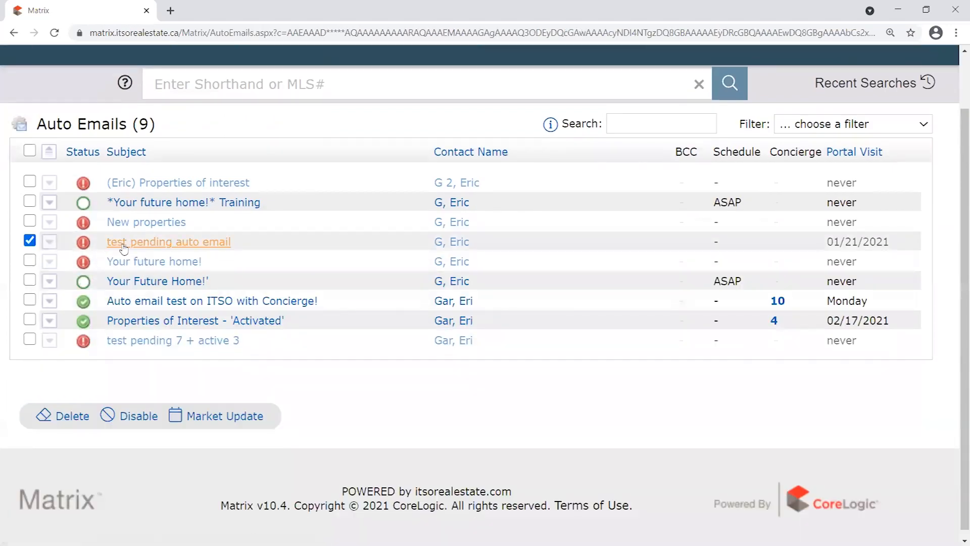
pyautogui.click(30, 241)
pyautogui.click(31, 241)
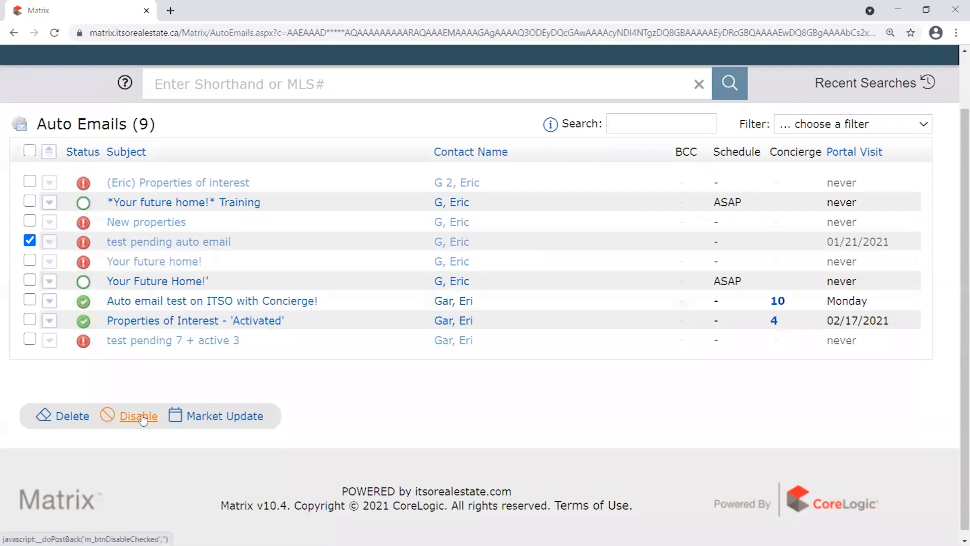
pyautogui.click(30, 241)
pyautogui.moveTo(231, 242); pyautogui.dragTo(105, 243)
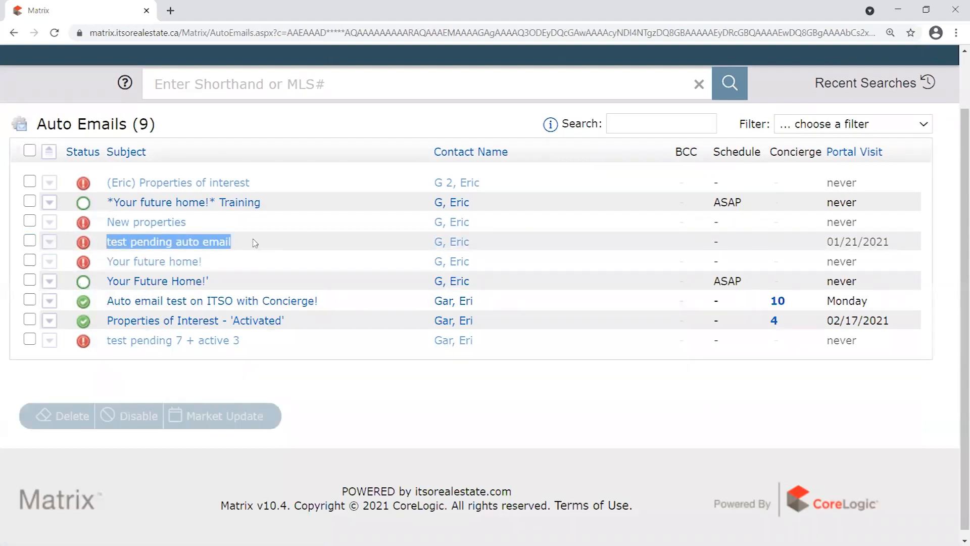
pyautogui.click(333, 241)
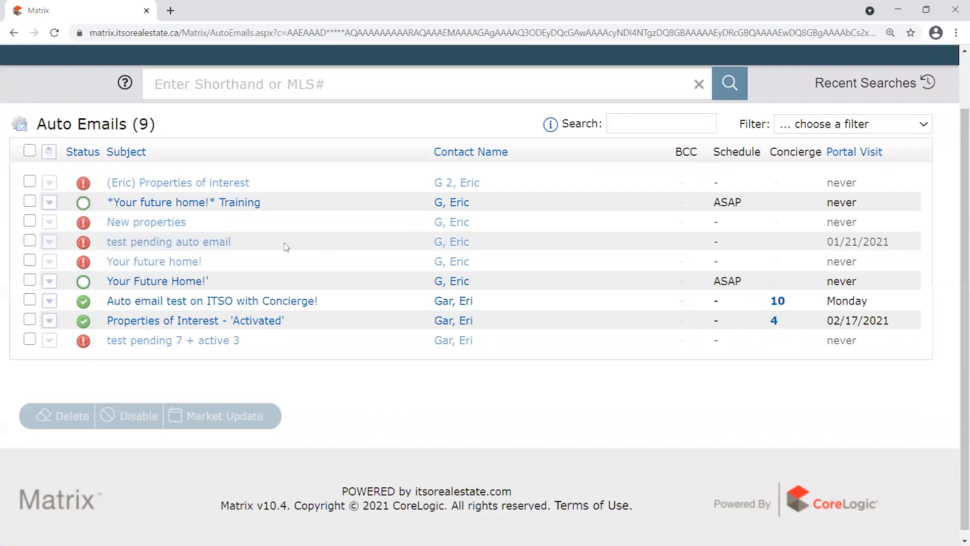
pyautogui.moveTo(245, 241); pyautogui.dragTo(106, 243)
pyautogui.click(331, 242)
pyautogui.moveTo(238, 243); pyautogui.dragTo(106, 244)
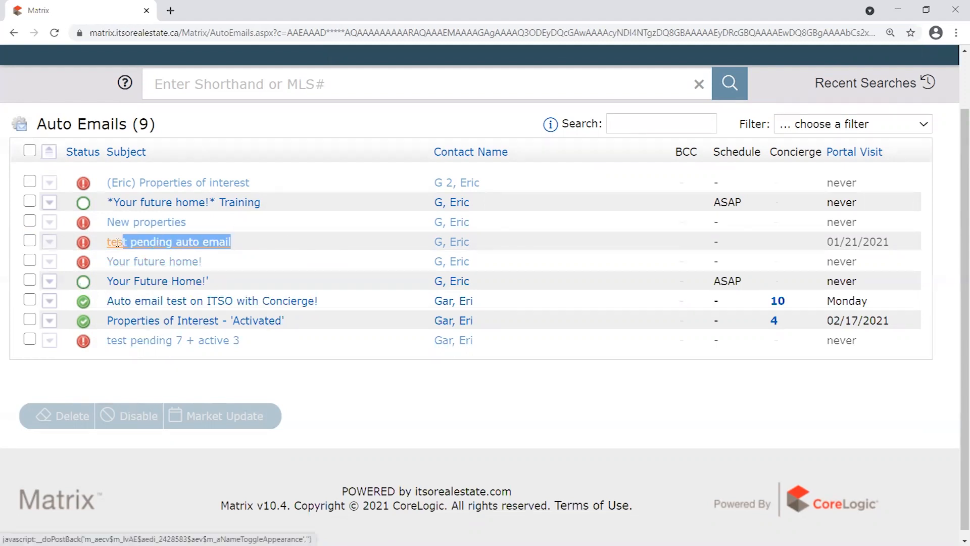
pyautogui.click(30, 241)
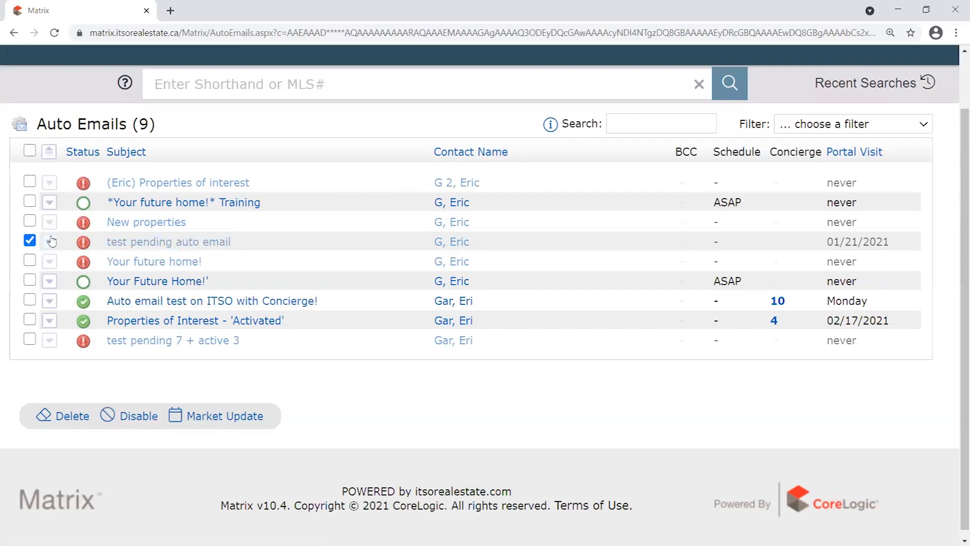
pyautogui.click(30, 241)
pyautogui.click(49, 243)
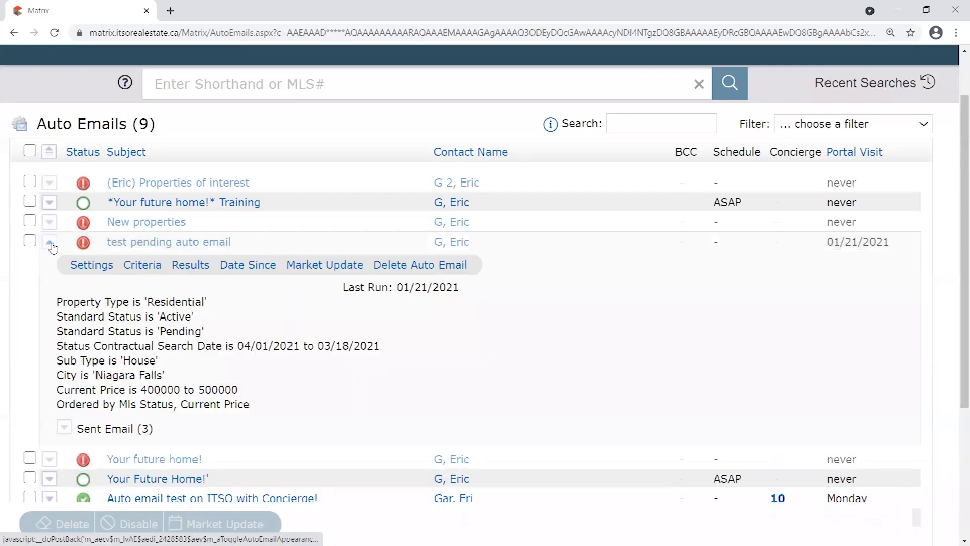
pyautogui.click(95, 268)
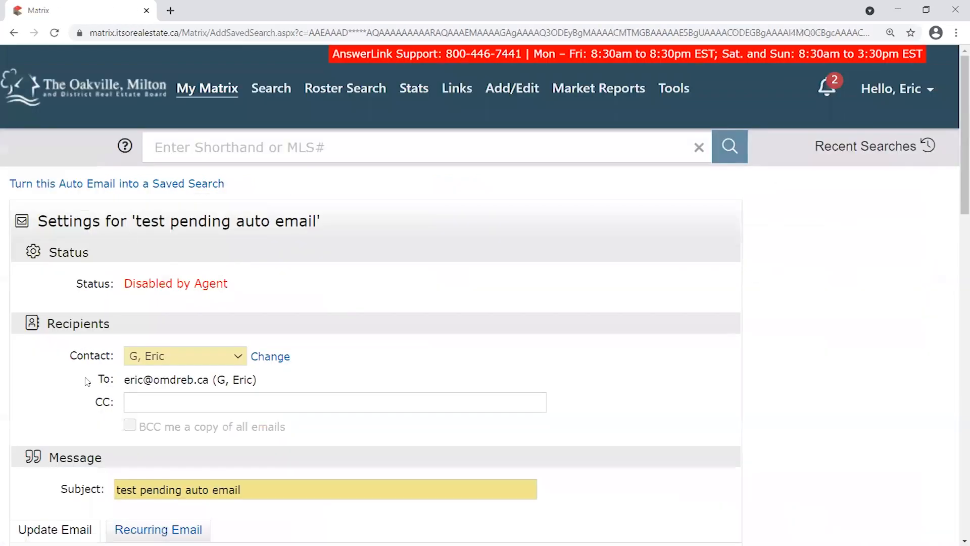
# Scroll through test pending auto email's settings, select Enabled, then cancel without saving.
pyautogui.scroll(-8, 222, 379)
pyautogui.scroll(-6, 359, 385)
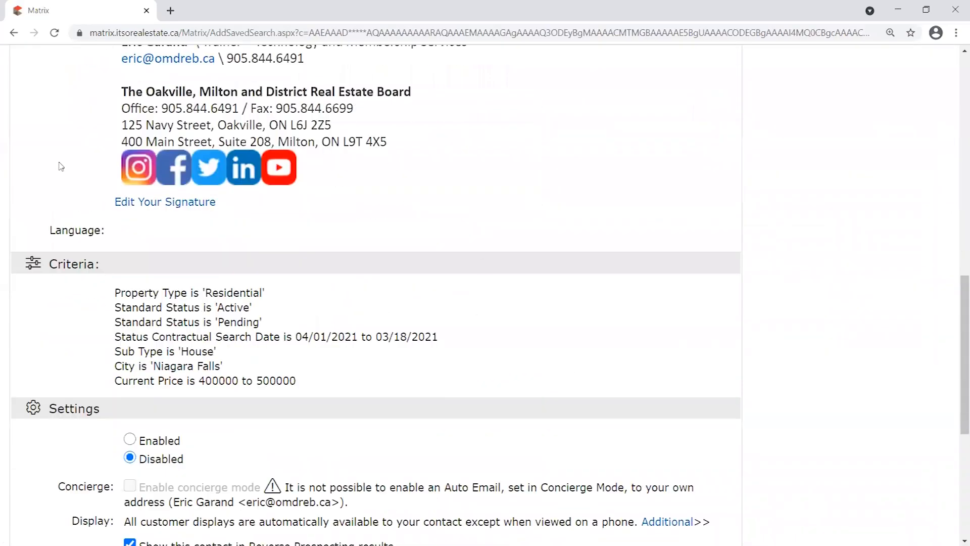
pyautogui.scroll(-4, 59, 164)
pyautogui.click(130, 250)
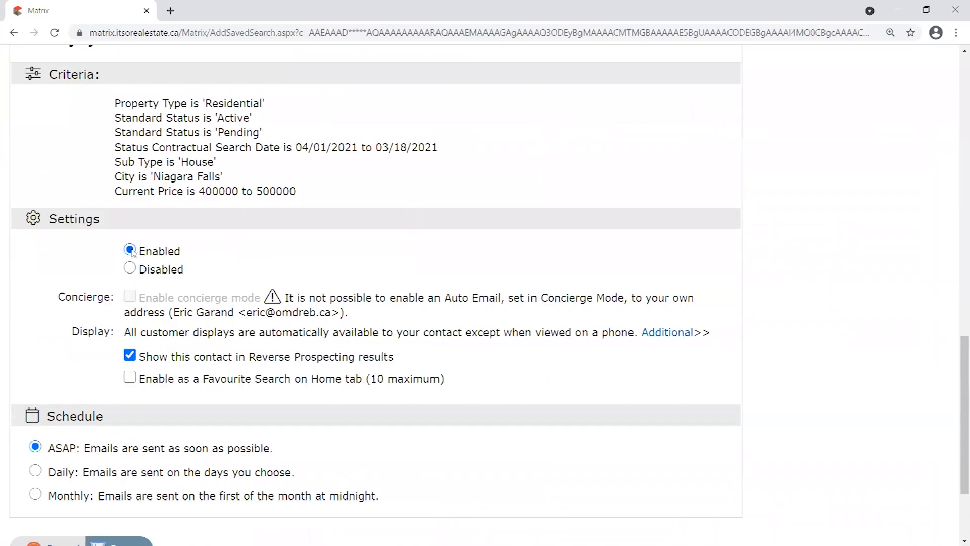
pyautogui.scroll(-3, 163, 484)
pyautogui.click(56, 422)
# Collapse the test pending auto email row in the Auto Emails list.
pyautogui.scroll(-1, 347, 331)
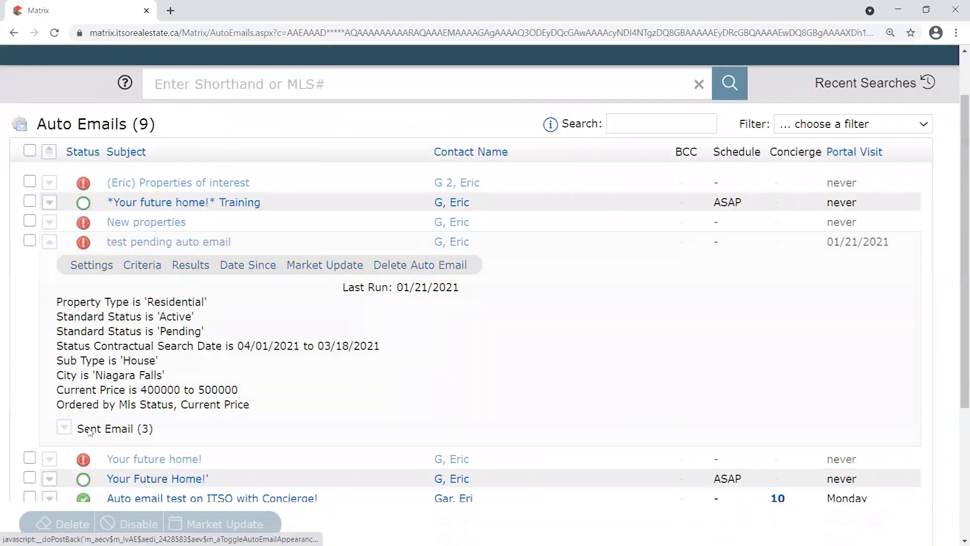
pyautogui.scroll(-1, 79, 182)
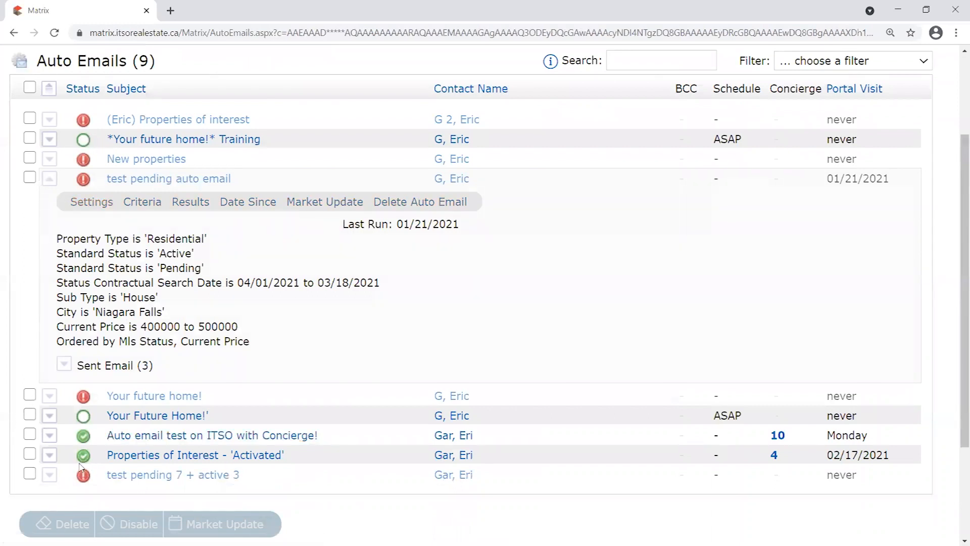
pyautogui.click(50, 179)
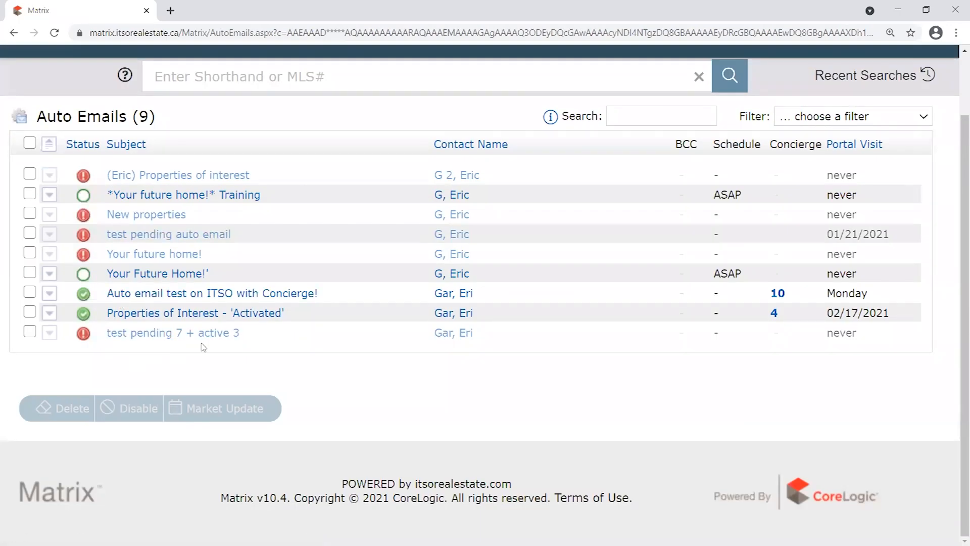
# Expand test pending 7 + active 3, view its settings, cancel, and collapse it.
pyautogui.click(50, 332)
pyautogui.click(97, 361)
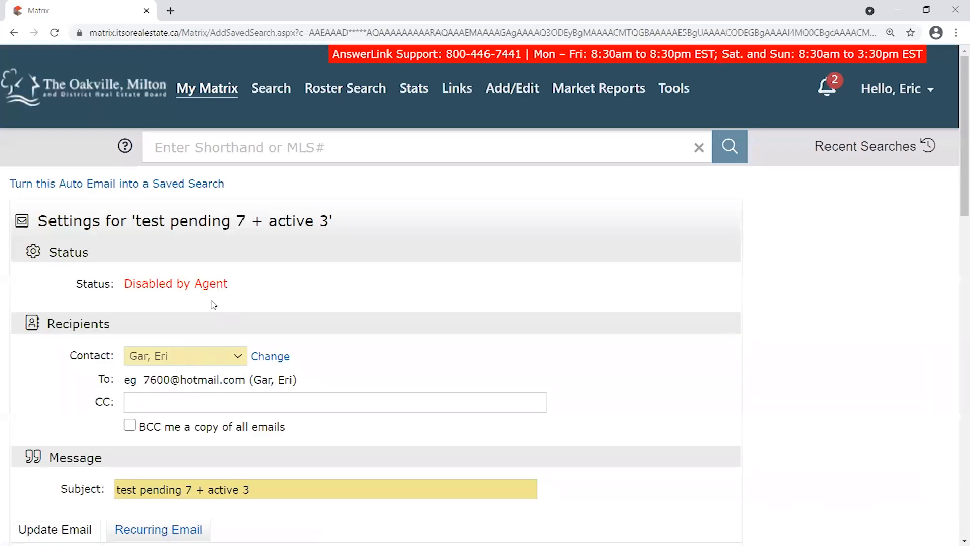
pyautogui.scroll(-4, 188, 292)
pyautogui.scroll(-14, 189, 292)
pyautogui.click(62, 418)
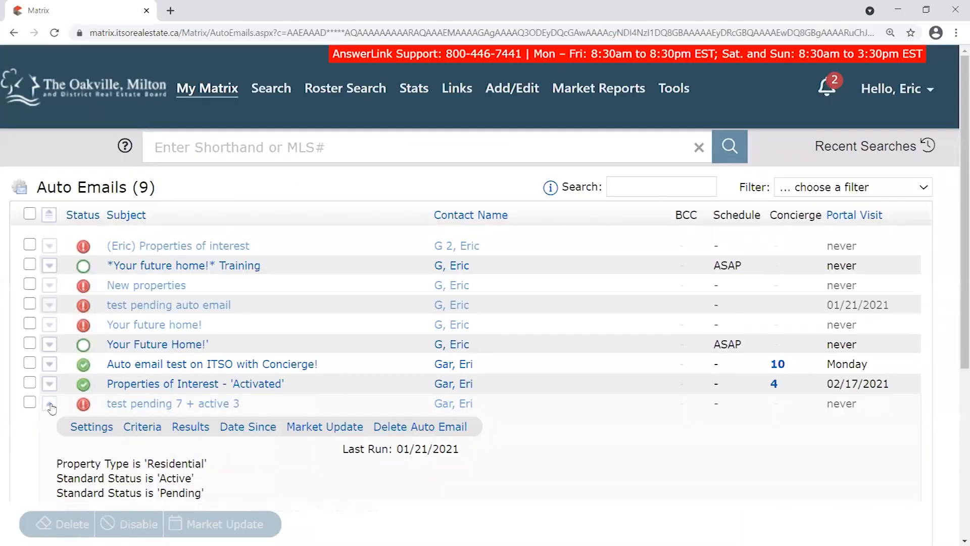
pyautogui.click(49, 403)
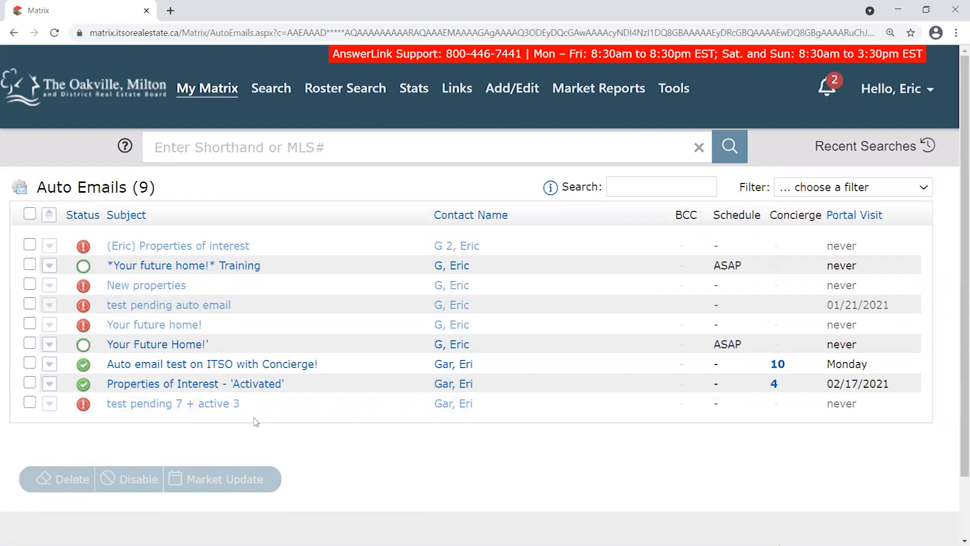
# Check the Your future home! entry's details and leave its row collapsed.
pyautogui.moveTo(217, 324); pyautogui.dragTo(83, 328)
pyautogui.click(84, 328)
pyautogui.click(51, 326)
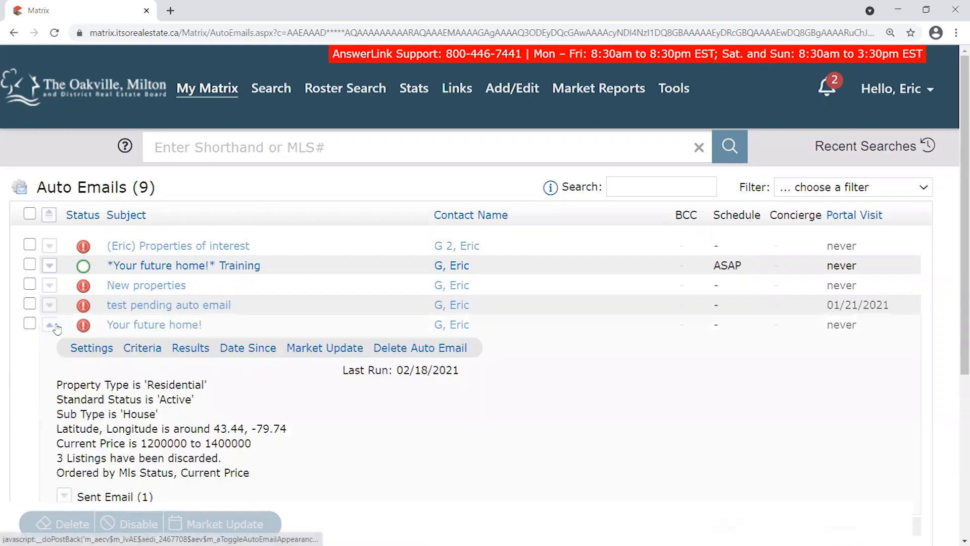
pyautogui.click(51, 326)
pyautogui.click(51, 326)
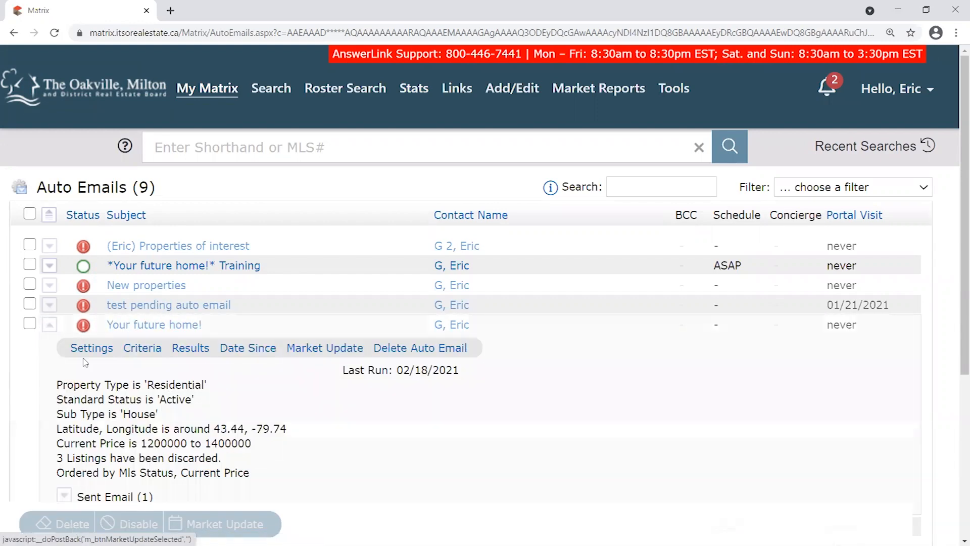
pyautogui.click(49, 325)
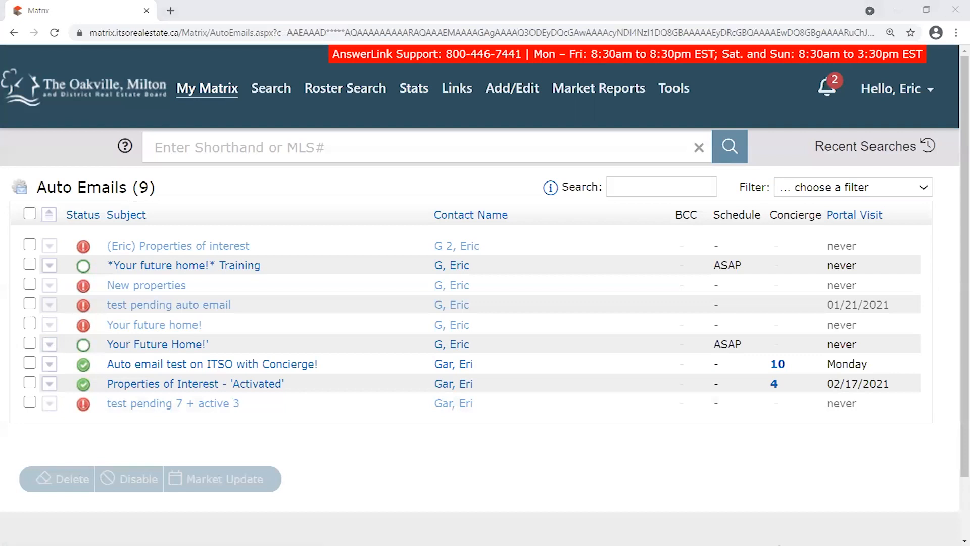
# Switch to the 'Your Future Home!' email in Outlook and enlarge its window.
pyautogui.hotkey('alt', 'Tab')
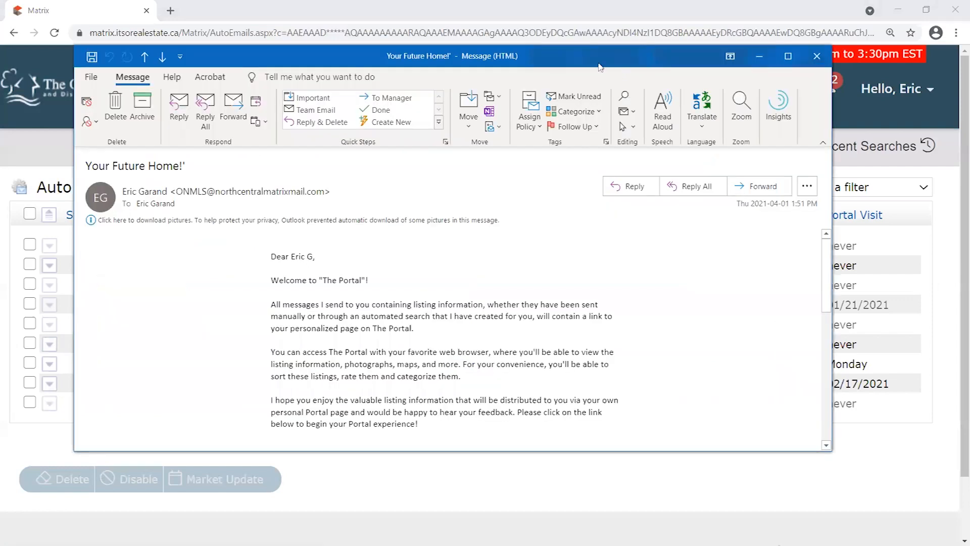
pyautogui.moveTo(599, 67); pyautogui.dragTo(572, 72)
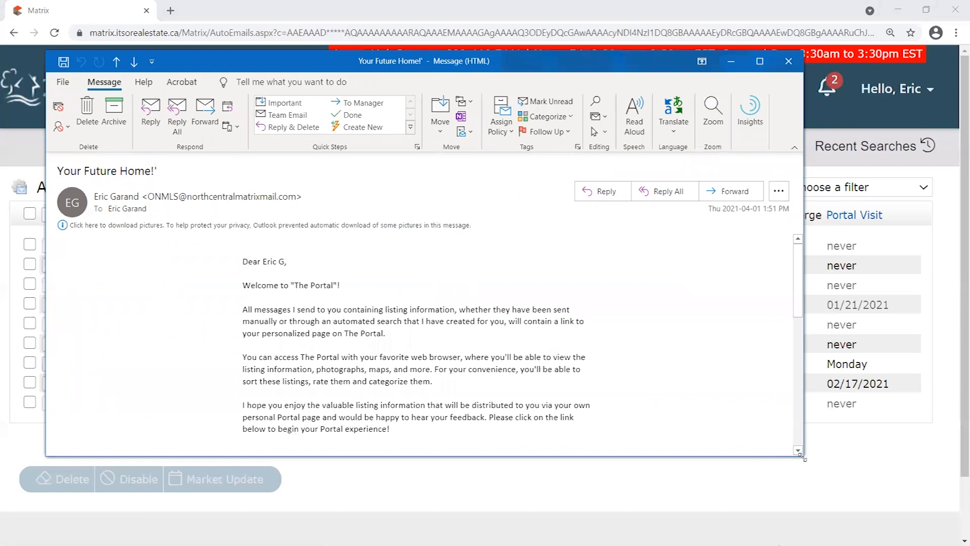
pyautogui.moveTo(804, 458); pyautogui.dragTo(921, 516)
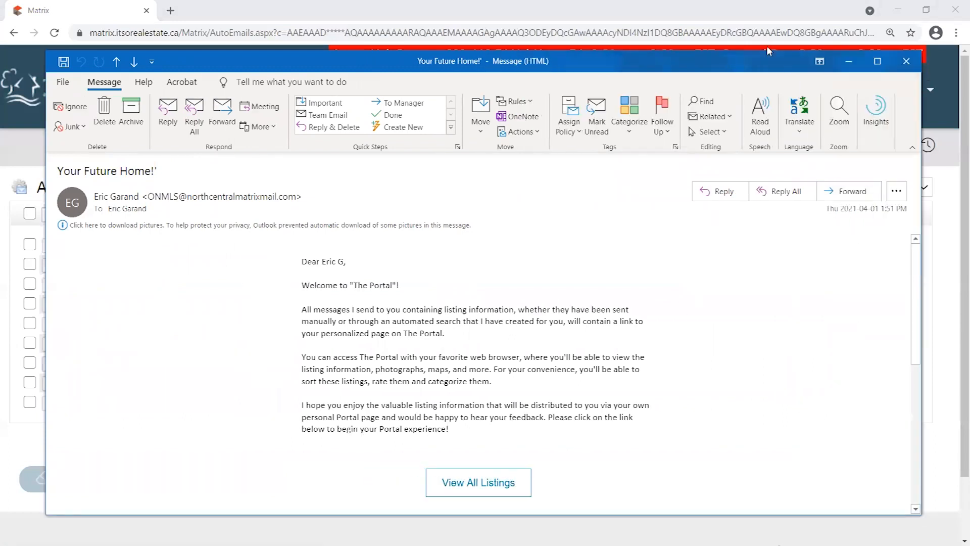
pyautogui.moveTo(712, 62); pyautogui.dragTo(705, 57)
pyautogui.moveTo(160, 169); pyautogui.dragTo(51, 168)
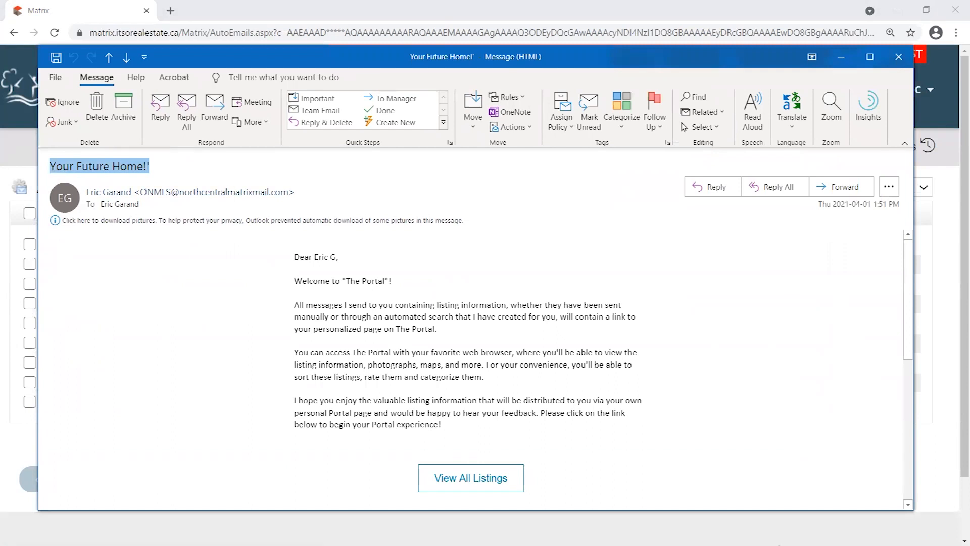
pyautogui.click(544, 284)
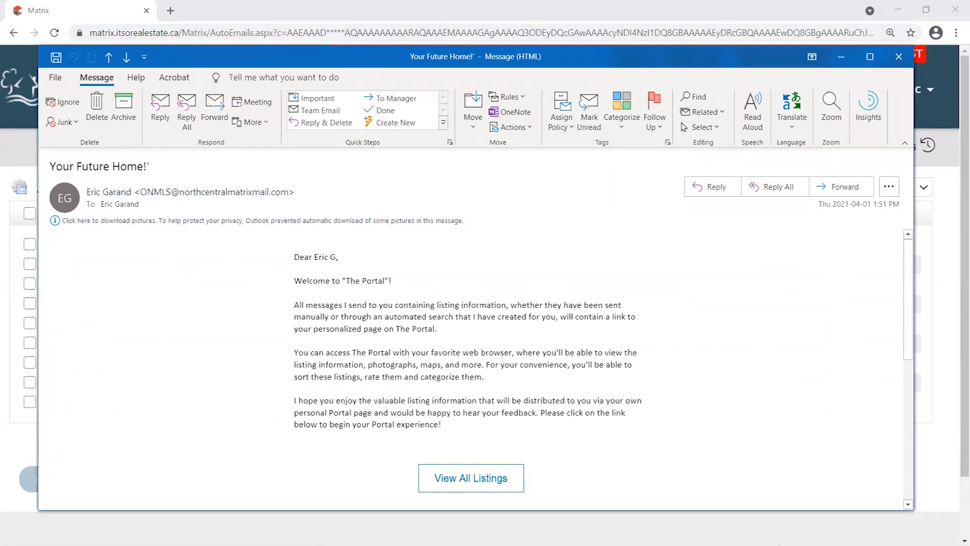
# Undo an accidental edit to restore the apostrophe in the subject line.
pyautogui.click(56, 170)
pyautogui.click(152, 169)
pyautogui.doubleClick(151, 169)
pyautogui.click(156, 165)
pyautogui.hotkey('ctrl', 'z')
# Select the message body text and bring up the Zoom reading settings.
pyautogui.moveTo(456, 418); pyautogui.dragTo(541, 414)
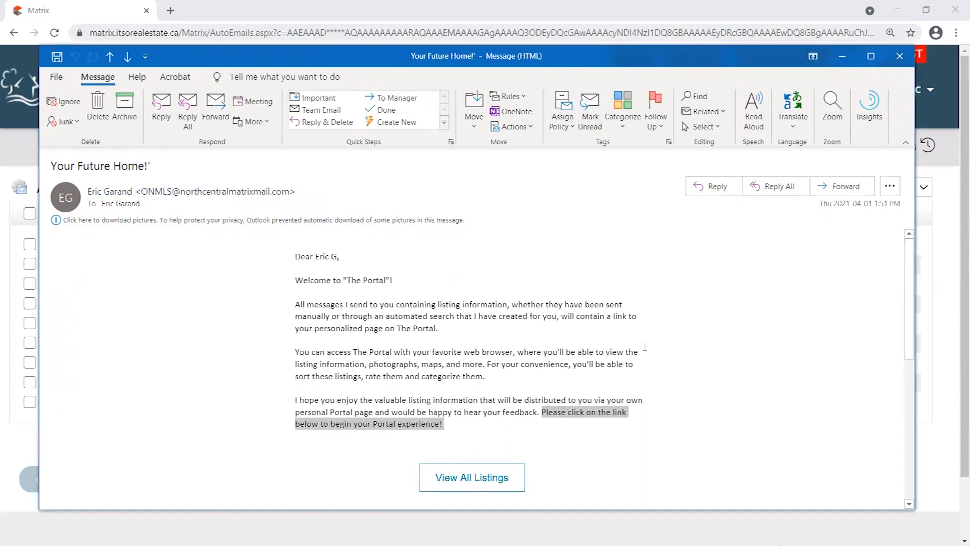
pyautogui.click(419, 292)
pyautogui.hotkey('ctrl', 'a')
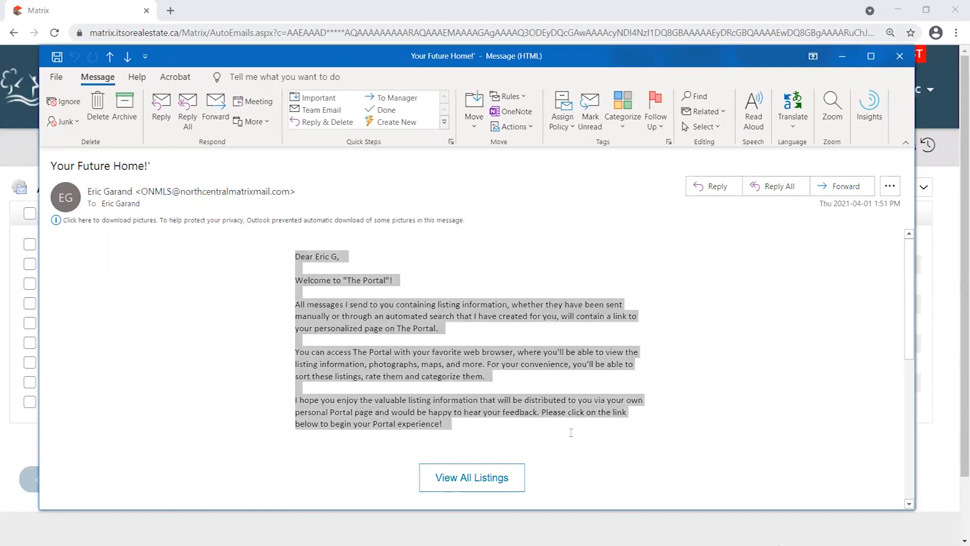
pyautogui.click(832, 109)
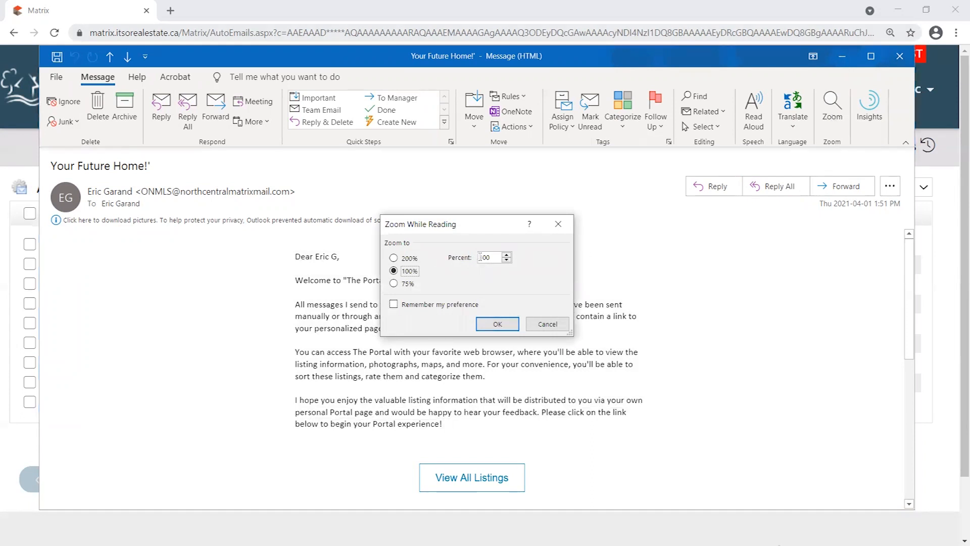
# Set the reading zoom to 150%.
pyautogui.click(488, 257)
pyautogui.write('5')
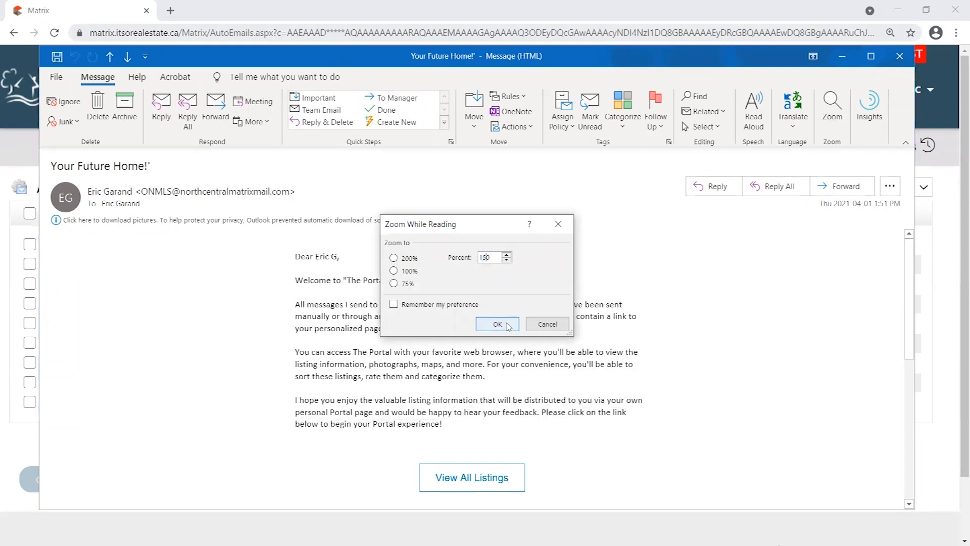
pyautogui.click(509, 325)
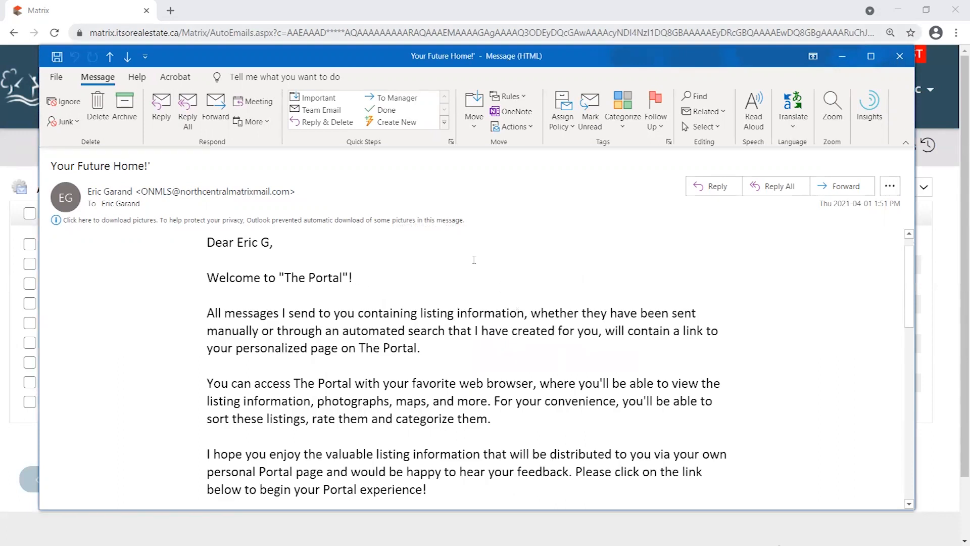
pyautogui.scroll(-2, 336, 297)
pyautogui.scroll(2, 244, 263)
# Deselect the body text and narrow the message window to reveal the Auto Emails list.
pyautogui.moveTo(212, 242); pyautogui.dragTo(542, 470)
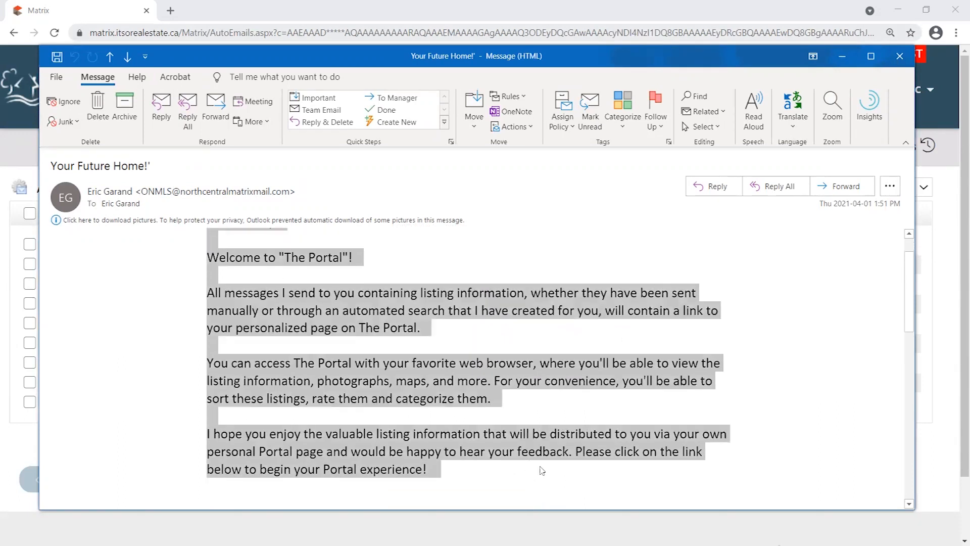
pyautogui.click(657, 406)
pyautogui.scroll(2, 642, 407)
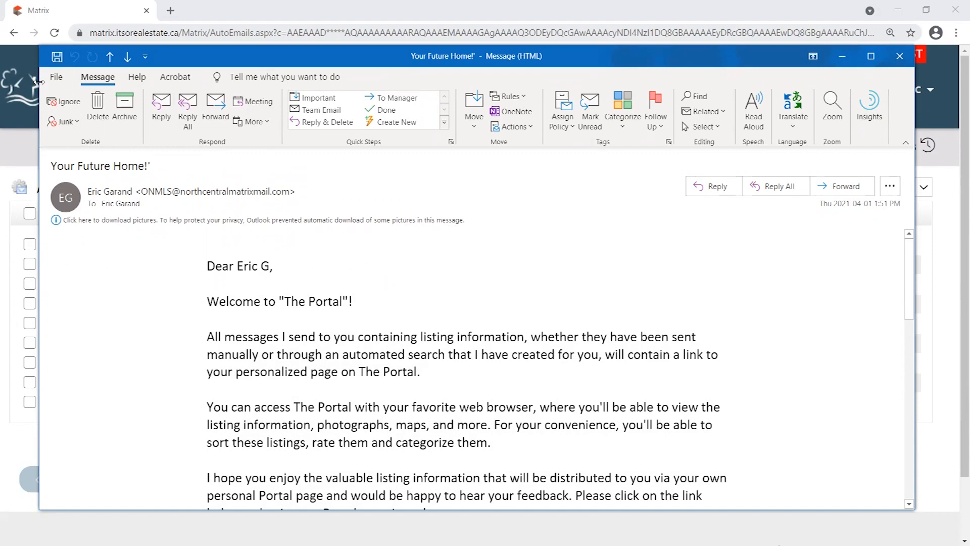
pyautogui.moveTo(39, 82); pyautogui.dragTo(272, 81)
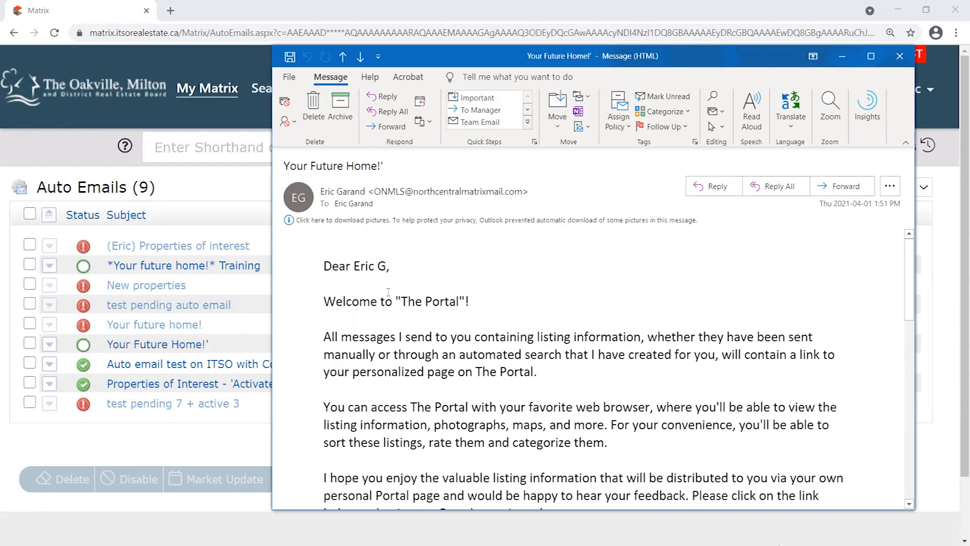
pyautogui.moveTo(389, 159); pyautogui.dragTo(283, 158)
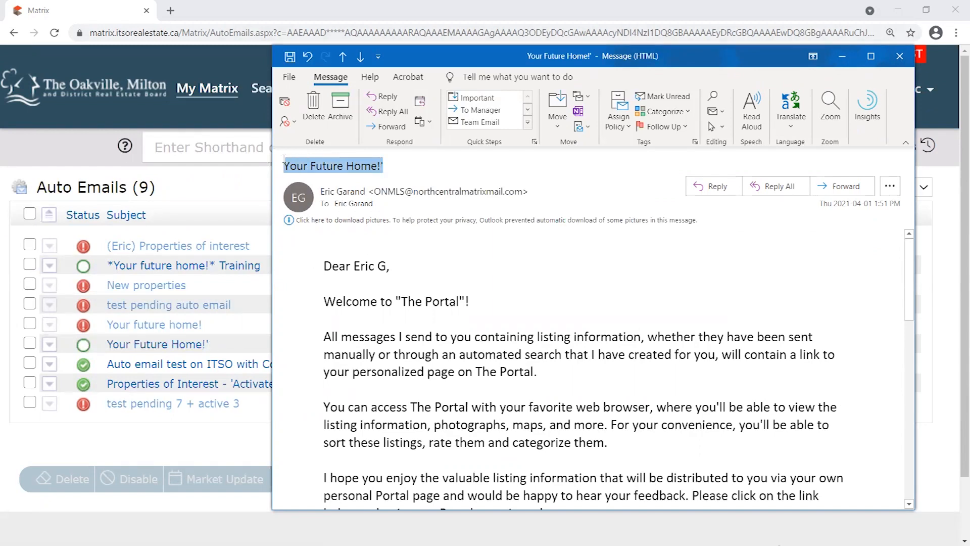
pyautogui.click(418, 166)
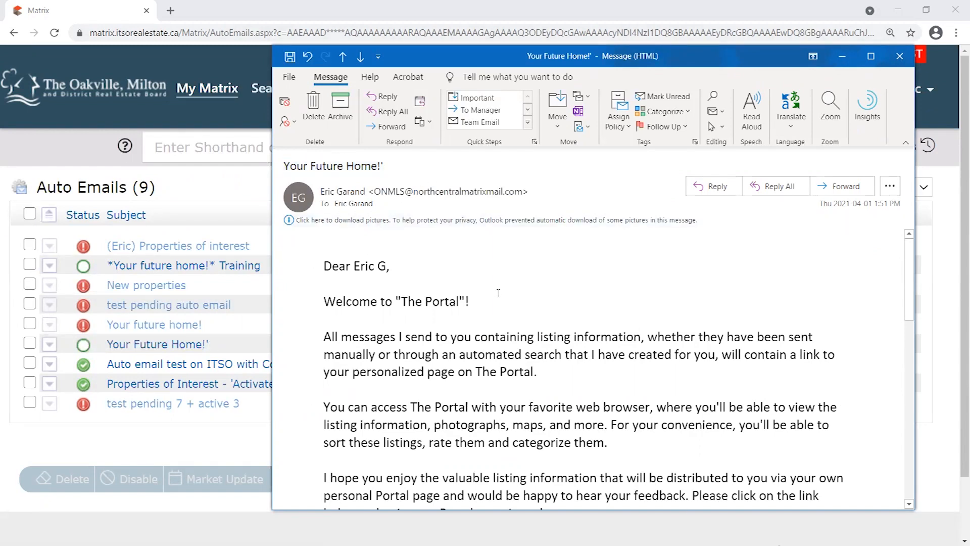
pyautogui.scroll(-4, 467, 239)
pyautogui.scroll(4, 628, 335)
pyautogui.scroll(-3, 629, 336)
pyautogui.scroll(-4, 629, 336)
pyautogui.moveTo(520, 444); pyautogui.dragTo(321, 324)
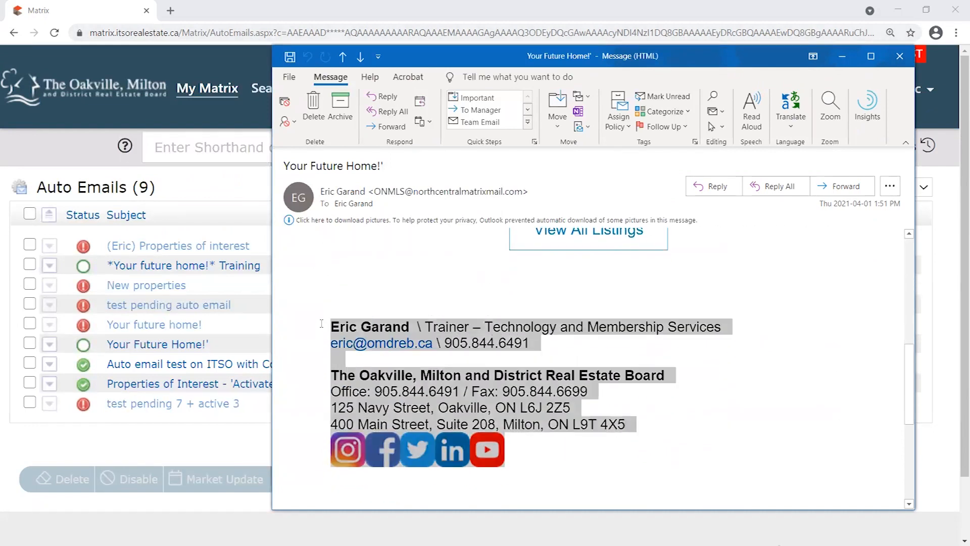
pyautogui.click(682, 297)
pyautogui.scroll(5, 631, 344)
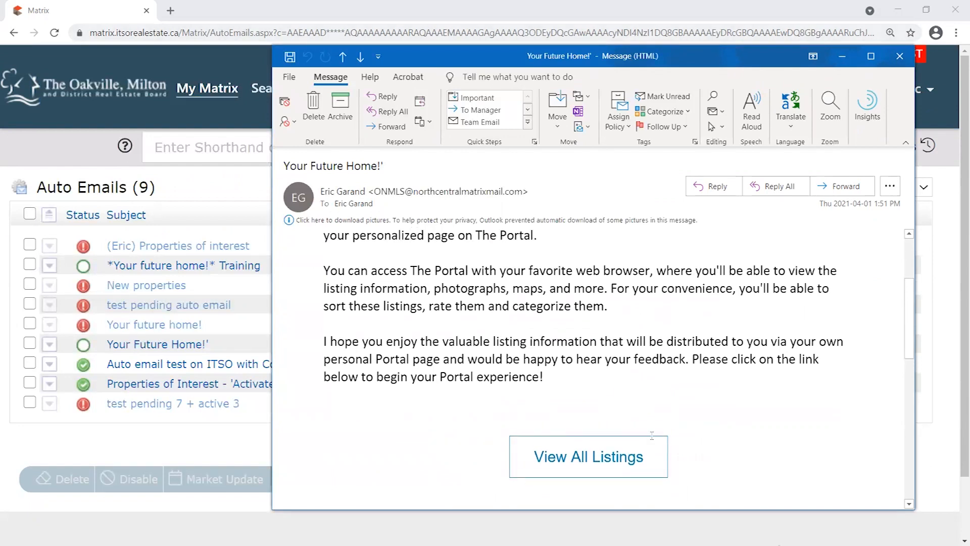
pyautogui.moveTo(541, 374); pyautogui.dragTo(692, 358)
pyautogui.scroll(3, 472, 323)
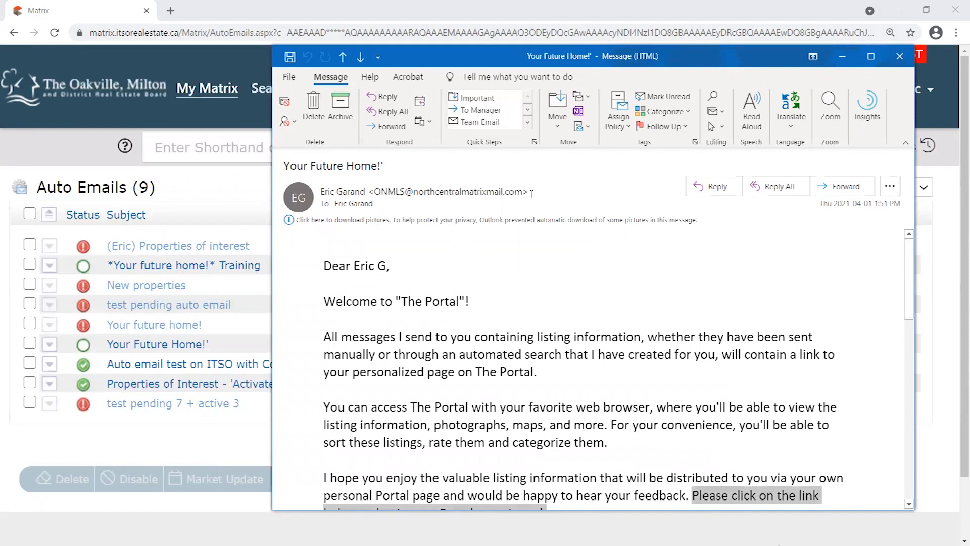
pyautogui.moveTo(529, 190)
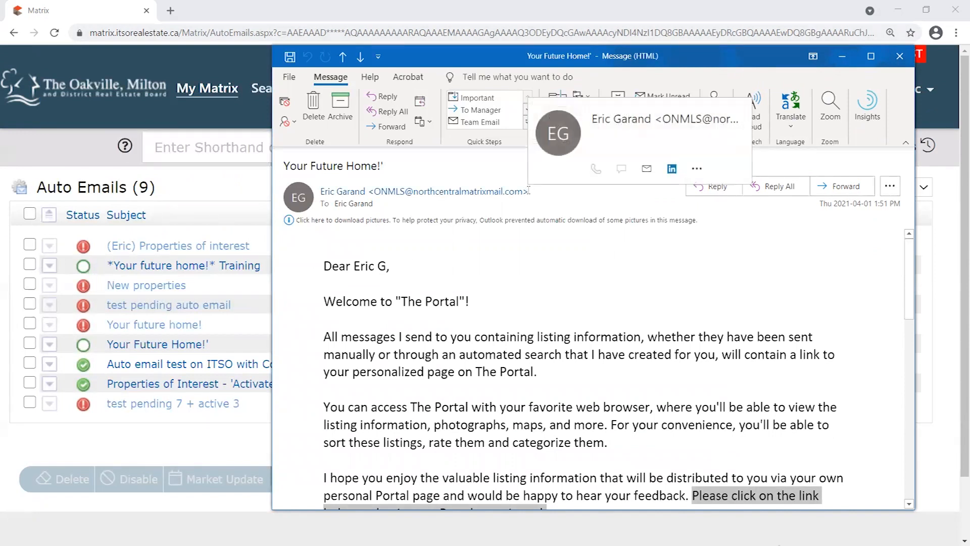
pyautogui.click(530, 191)
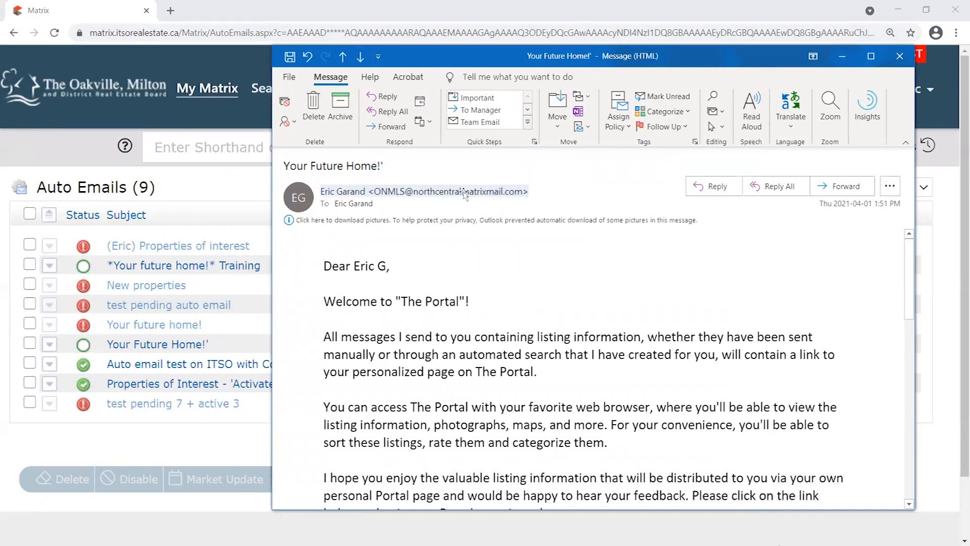
pyautogui.moveTo(395, 194)
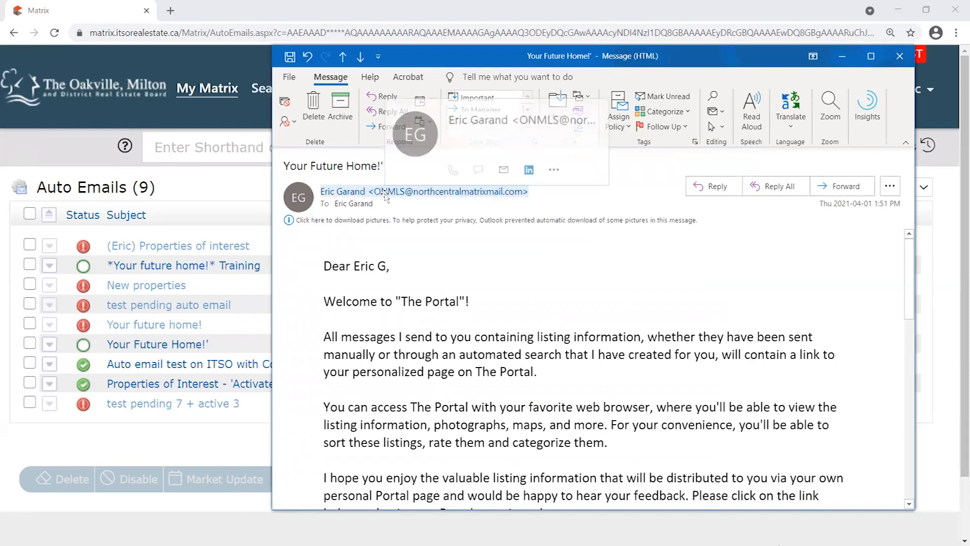
pyautogui.click(381, 194)
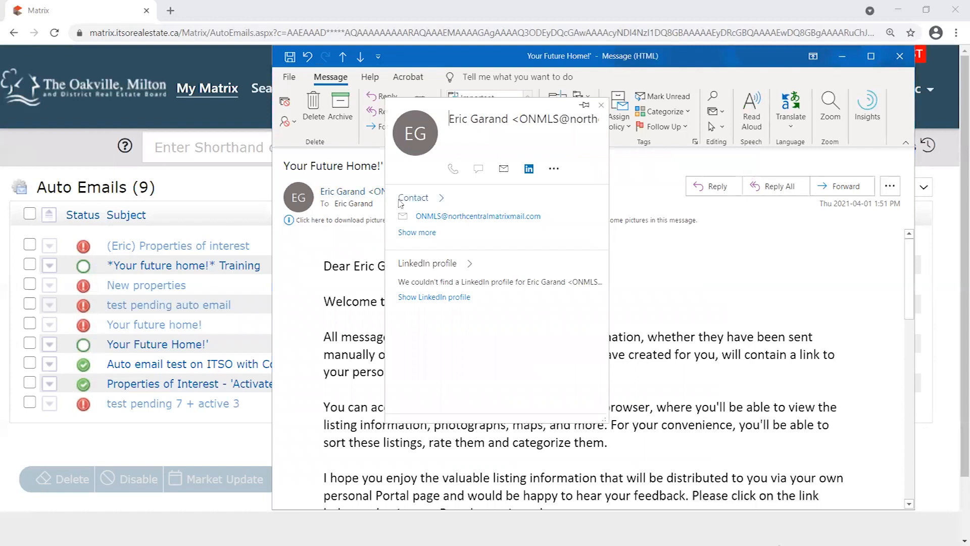
pyautogui.click(646, 188)
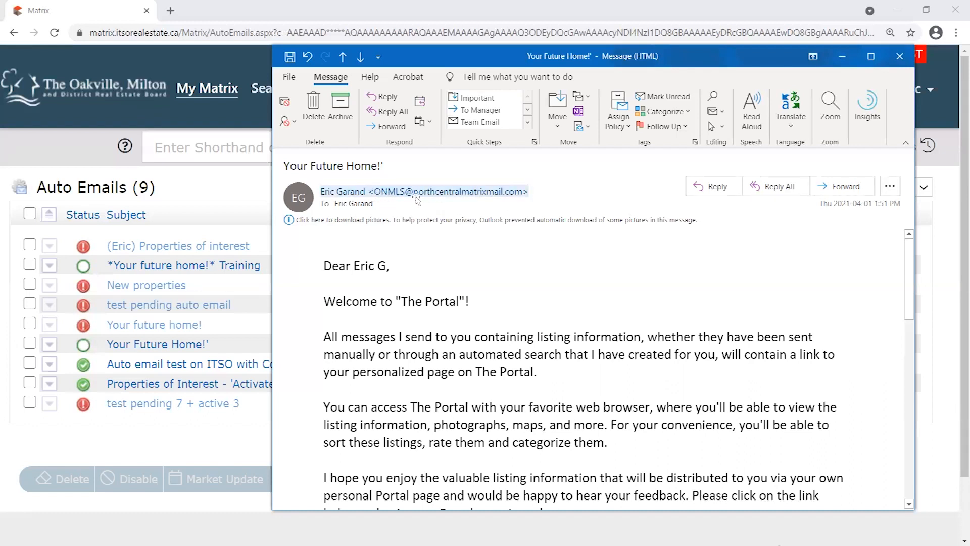
# Expand the sender's contact card in the message, then close it again.
pyautogui.click(560, 198)
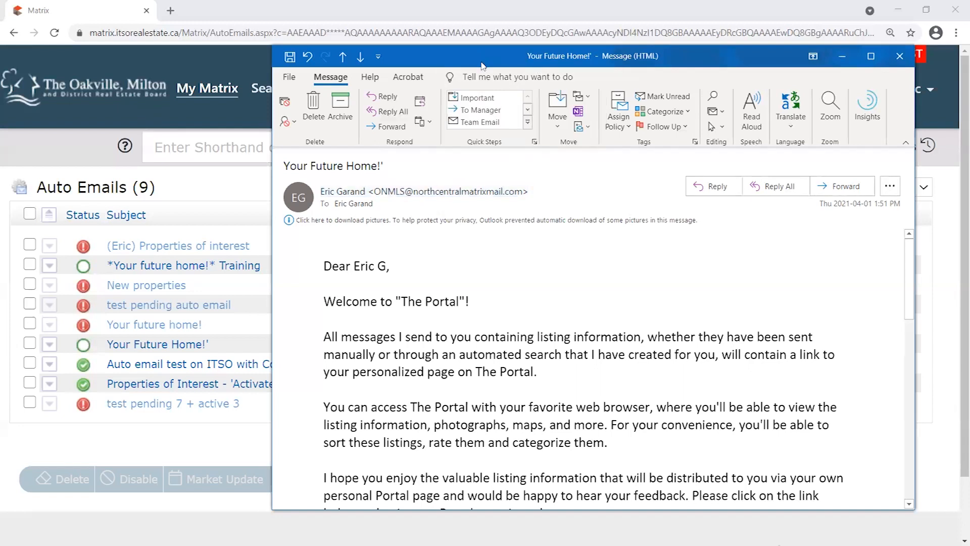
pyautogui.moveTo(472, 56); pyautogui.dragTo(466, 56)
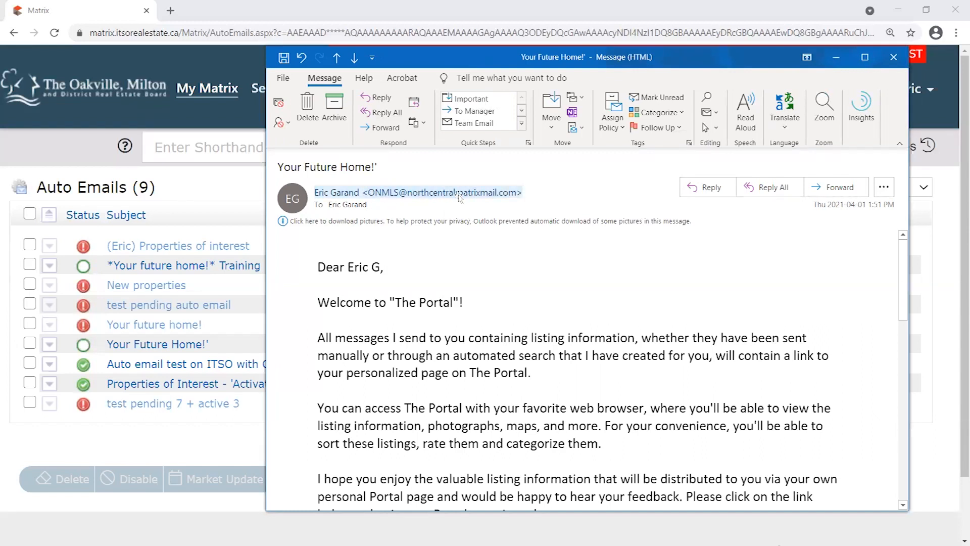
pyautogui.moveTo(522, 196)
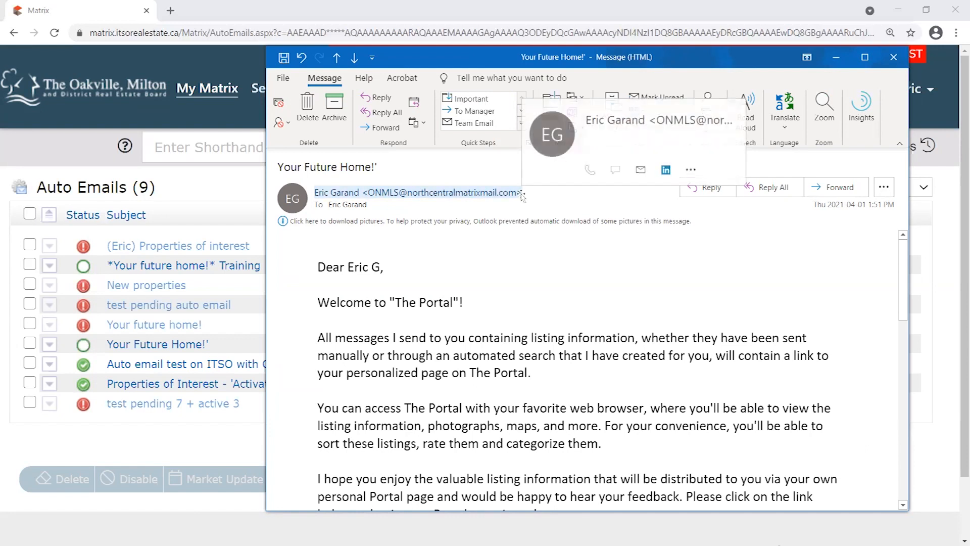
pyautogui.click(521, 195)
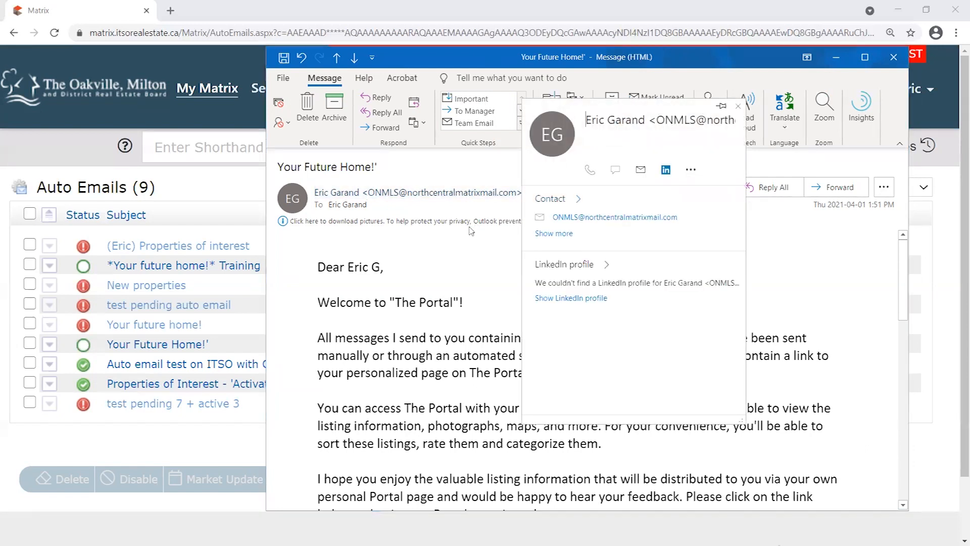
pyautogui.click(474, 225)
pyautogui.click(531, 192)
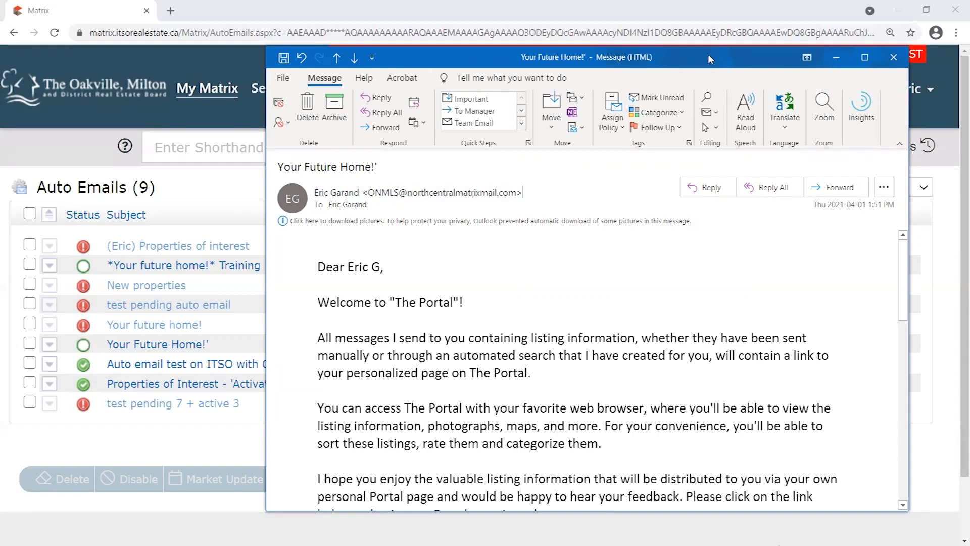
# Highlight the 'Please click on the link' sentence, then follow View All Listings to the portal.
pyautogui.moveTo(708, 54); pyautogui.dragTo(703, 56)
pyautogui.scroll(-1, 691, 293)
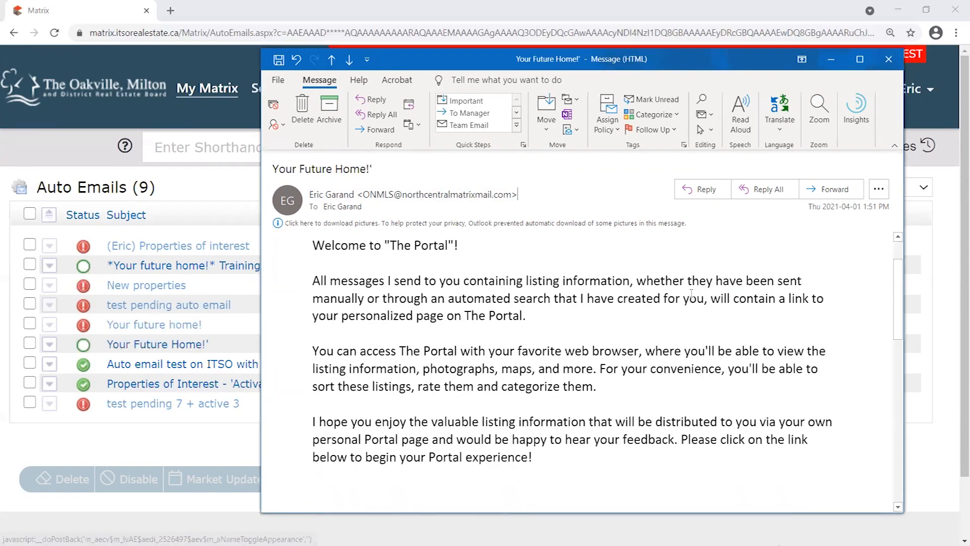
pyautogui.scroll(-2, 691, 293)
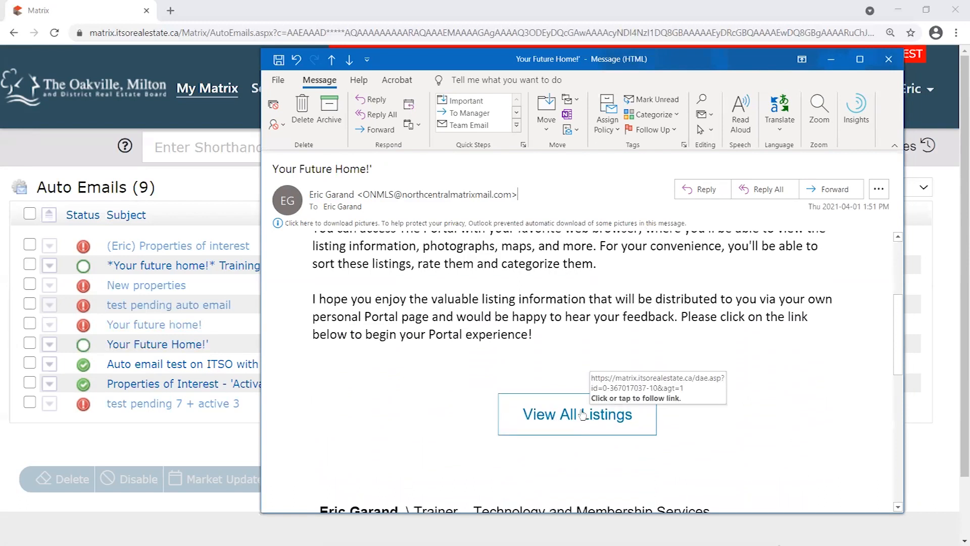
pyautogui.moveTo(681, 317); pyautogui.dragTo(707, 383)
pyautogui.click(553, 375)
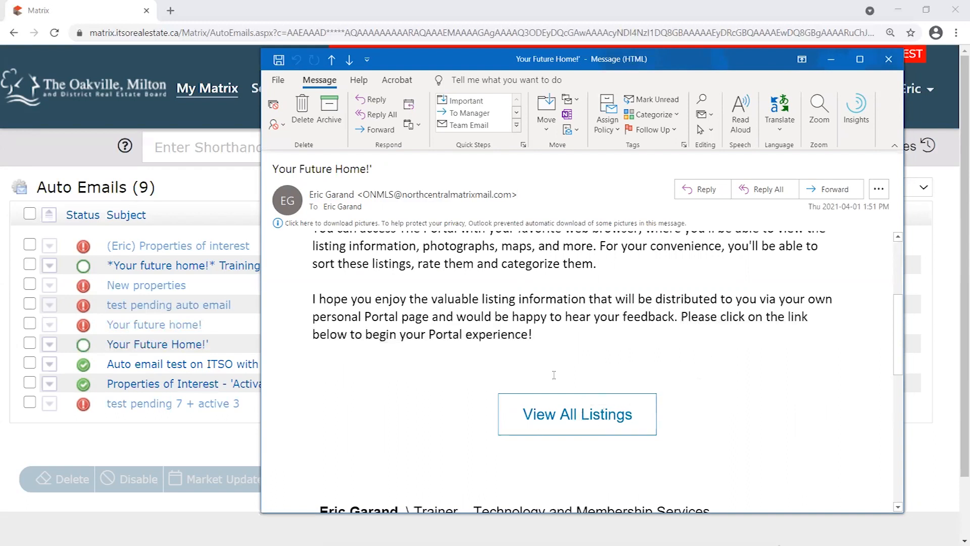
pyautogui.moveTo(533, 336); pyautogui.dragTo(681, 314)
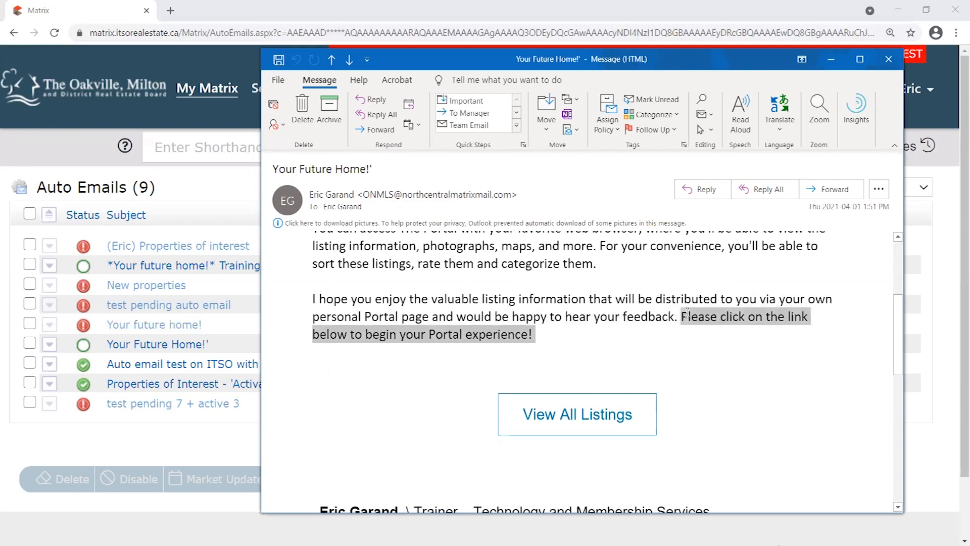
pyautogui.click(541, 343)
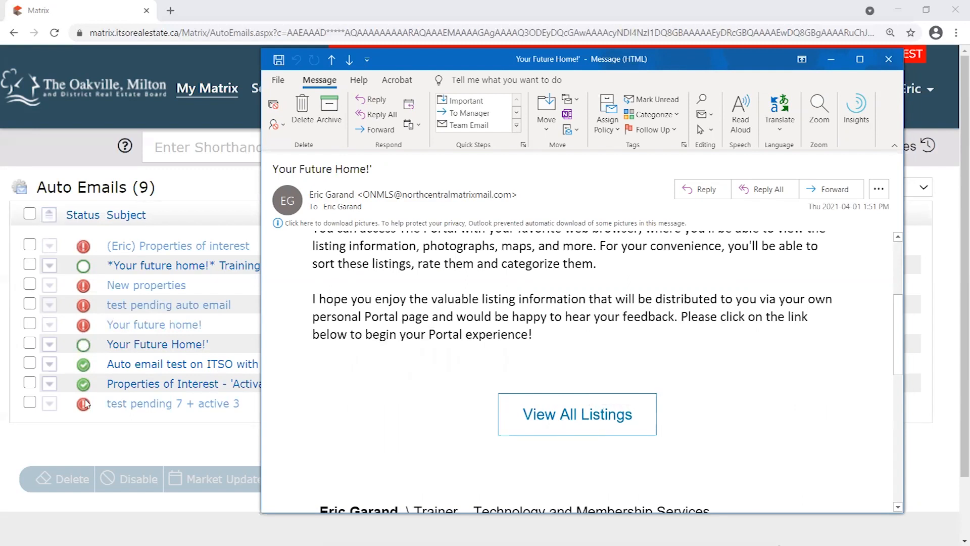
pyautogui.click(570, 418)
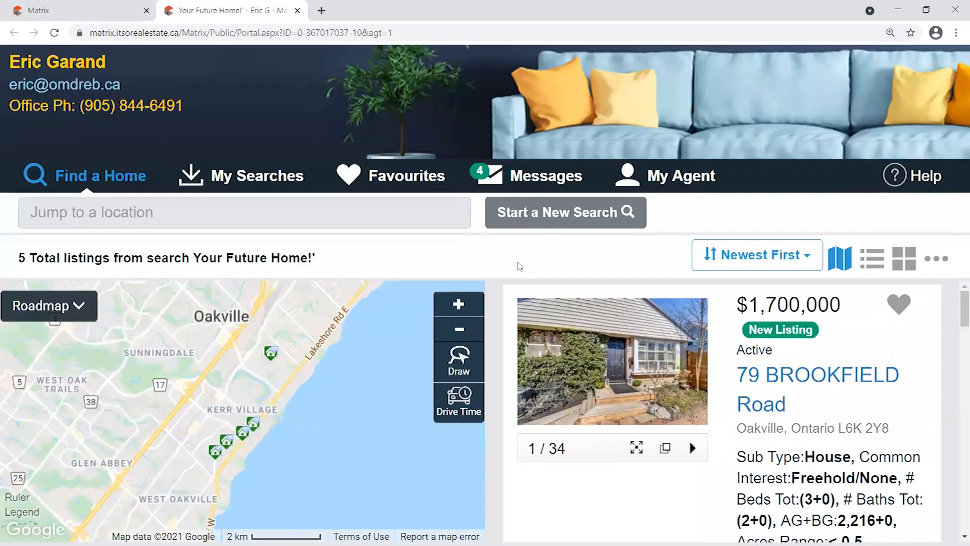
# Highlight the 'Your Future Home!' auto email, send the Matrix tab home, then return to the portal.
pyautogui.click(76, 10)
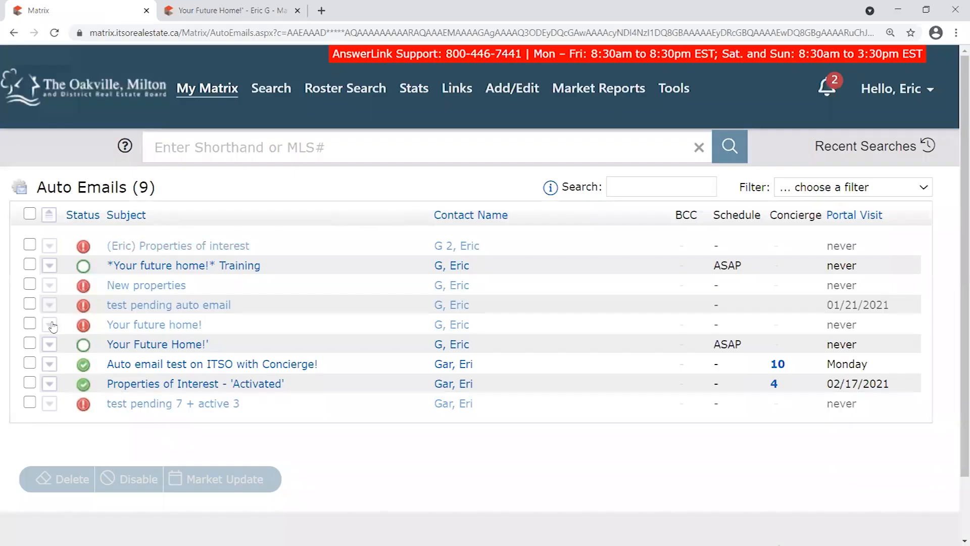
pyautogui.moveTo(208, 344); pyautogui.dragTo(82, 348)
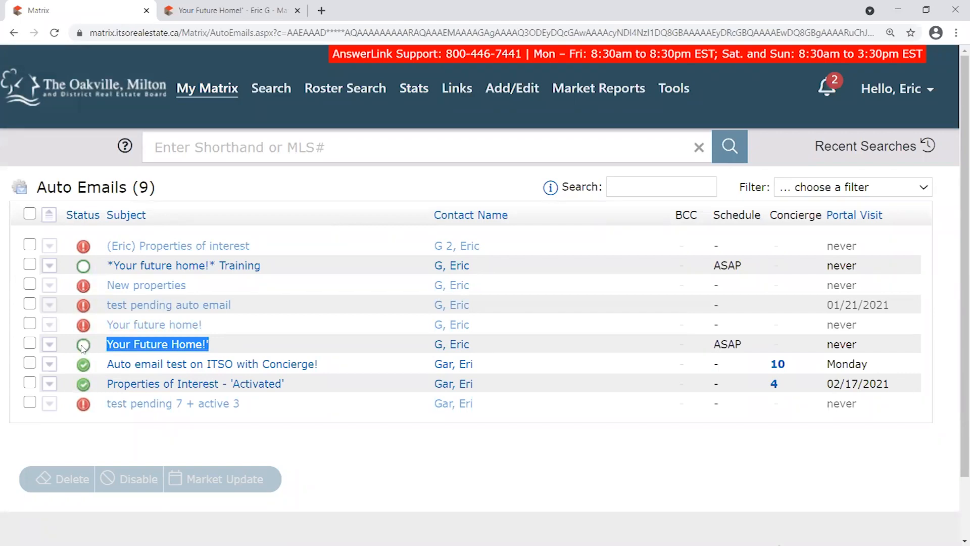
pyautogui.click(232, 11)
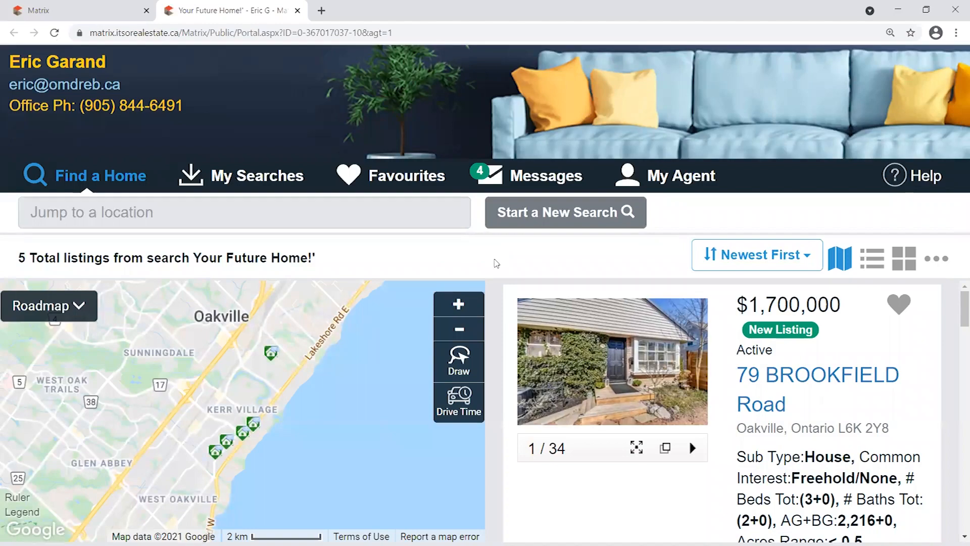
pyautogui.click(76, 10)
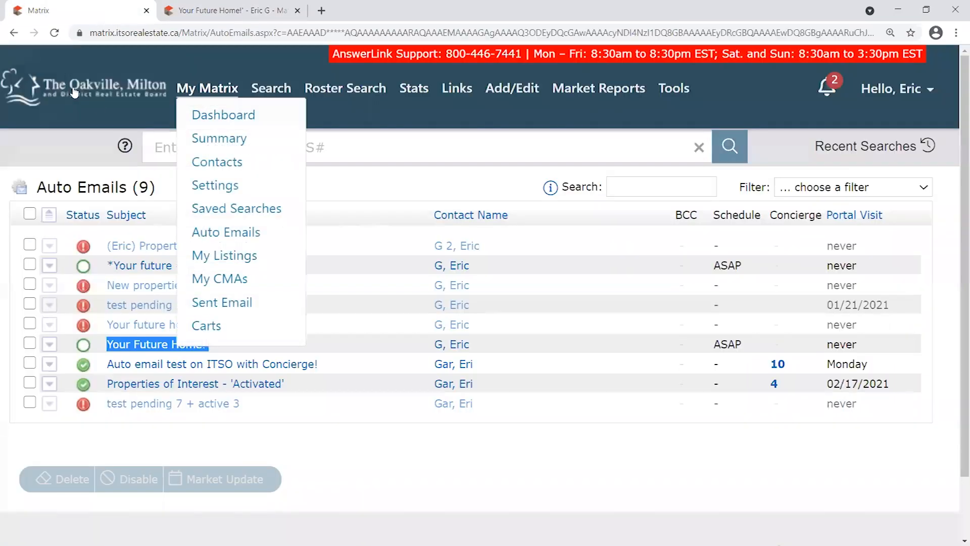
pyautogui.click(75, 93)
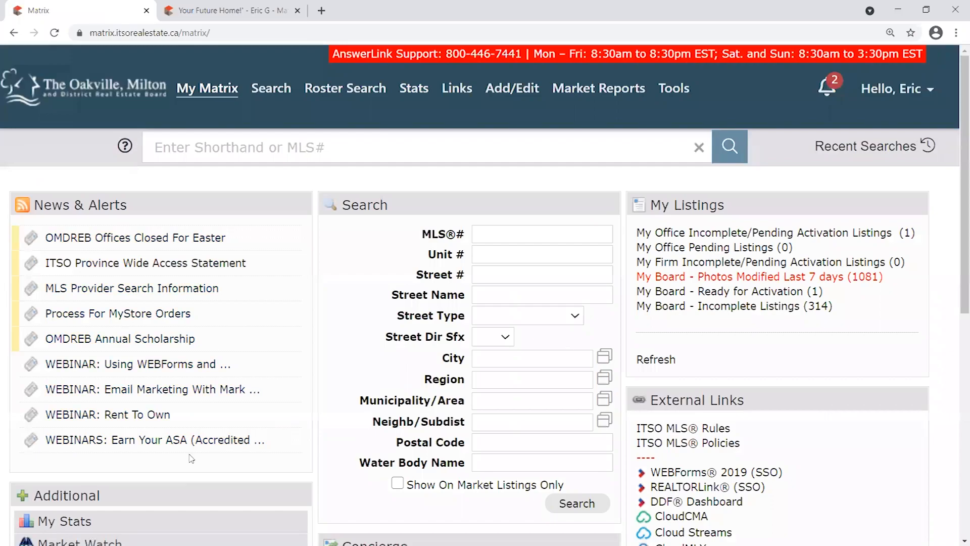
pyautogui.click(232, 10)
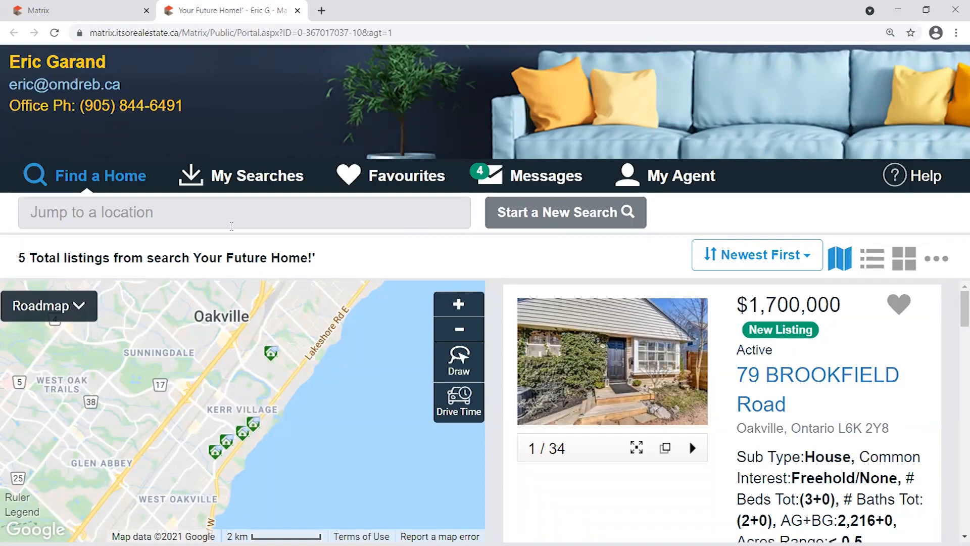
# Highlight the total listing count and the search name in the results header.
pyautogui.doubleClick(28, 257)
pyautogui.click(323, 258)
pyautogui.moveTo(322, 258); pyautogui.dragTo(193, 258)
pyautogui.click(364, 255)
# Zoom and pan the map to frame the four listing markers near Kerr Village and Lakeshore Road W.
pyautogui.scroll(1, 286, 419)
pyautogui.scroll(-1, 265, 396)
pyautogui.scroll(1, 242, 445)
pyautogui.moveTo(188, 470); pyautogui.dragTo(260, 453)
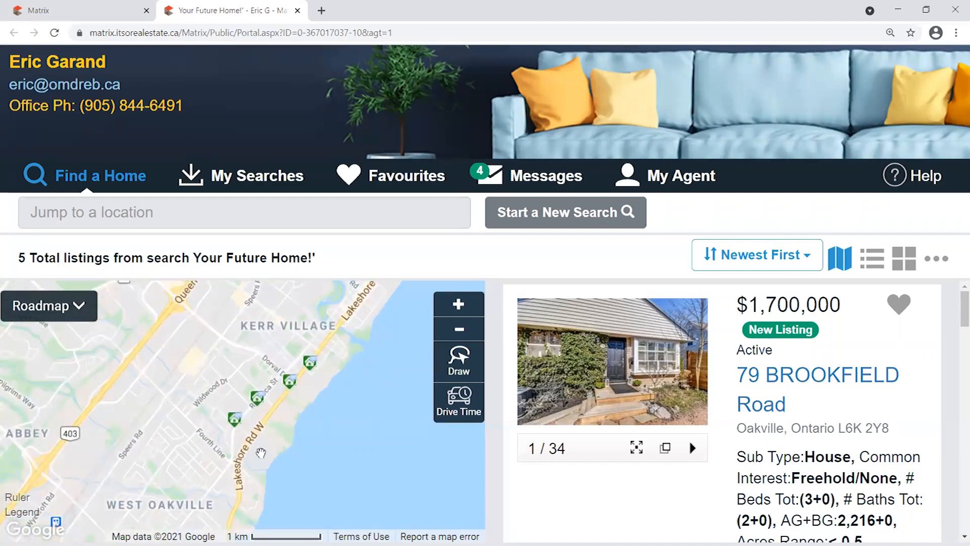
pyautogui.scroll(1, 274, 397)
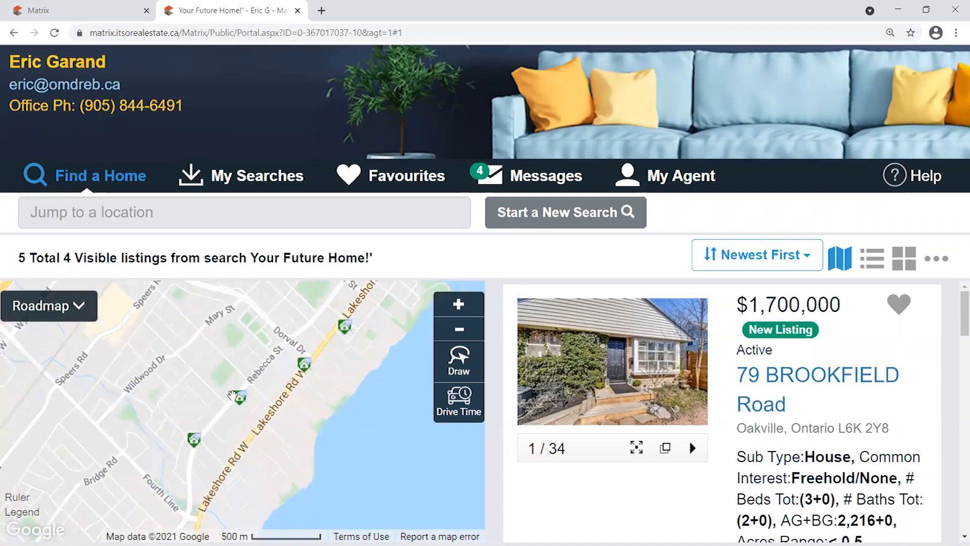
pyautogui.moveTo(386, 296); pyautogui.dragTo(260, 490)
pyautogui.moveTo(339, 370); pyautogui.dragTo(286, 517)
pyautogui.scroll(-1, 318, 354)
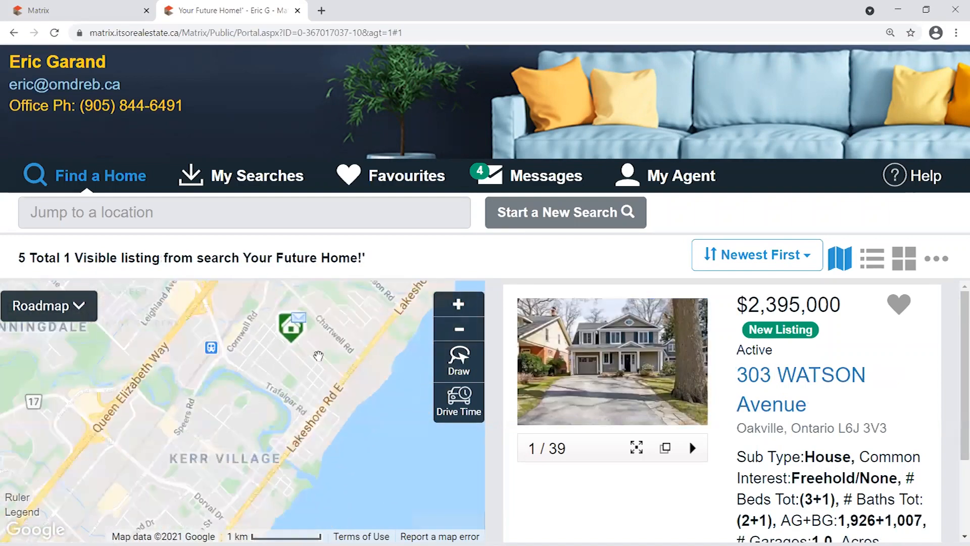
pyautogui.moveTo(257, 409); pyautogui.dragTo(235, 400)
pyautogui.scroll(1, 275, 298)
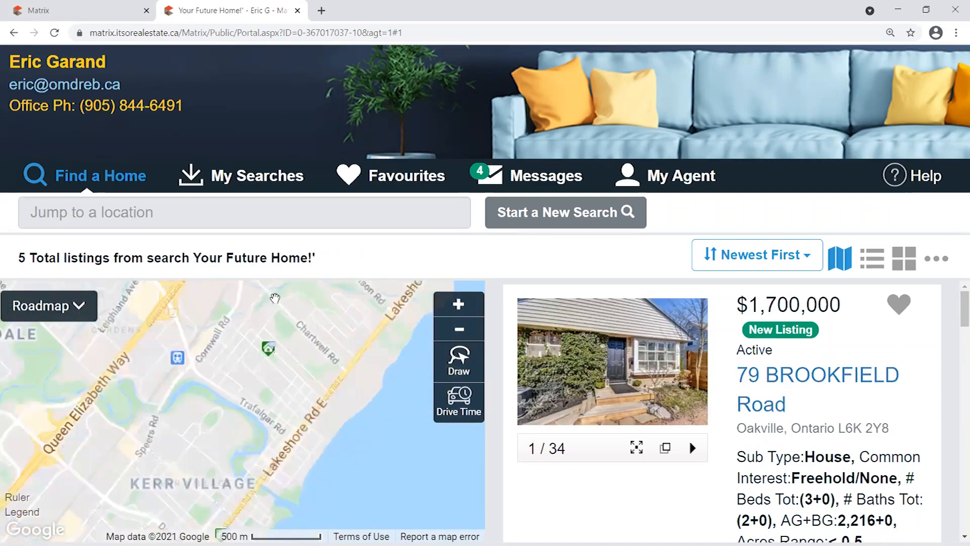
pyautogui.scroll(1, 275, 298)
pyautogui.moveTo(276, 407)
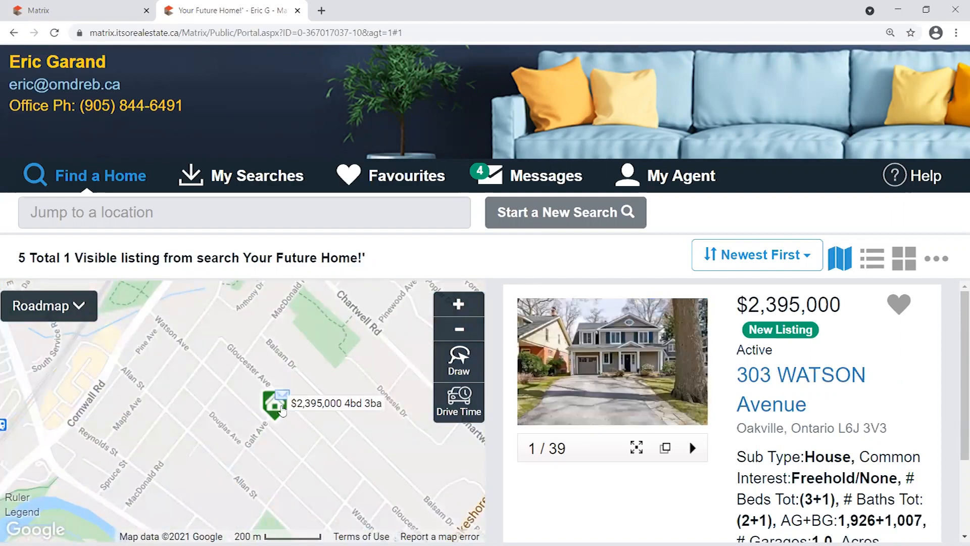
pyautogui.moveTo(282, 477); pyautogui.dragTo(311, 392)
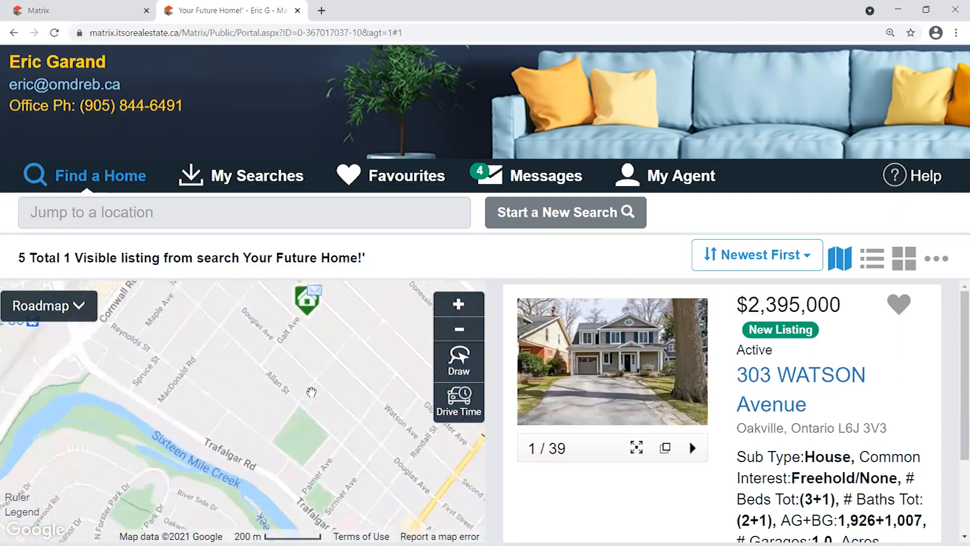
pyautogui.moveTo(264, 498); pyautogui.dragTo(290, 444)
pyautogui.scroll(-1, 288, 441)
pyautogui.moveTo(273, 500); pyautogui.dragTo(281, 413)
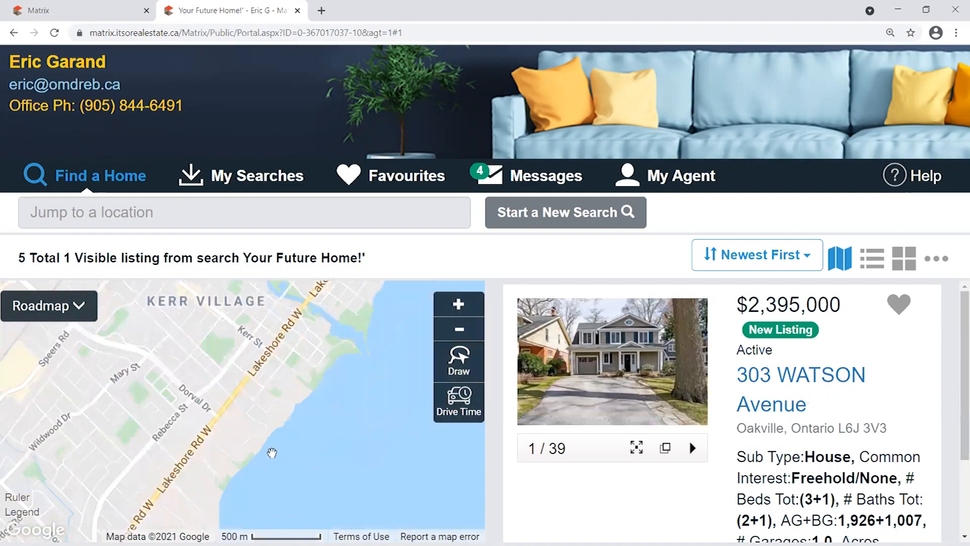
pyautogui.moveTo(233, 442); pyautogui.dragTo(307, 392)
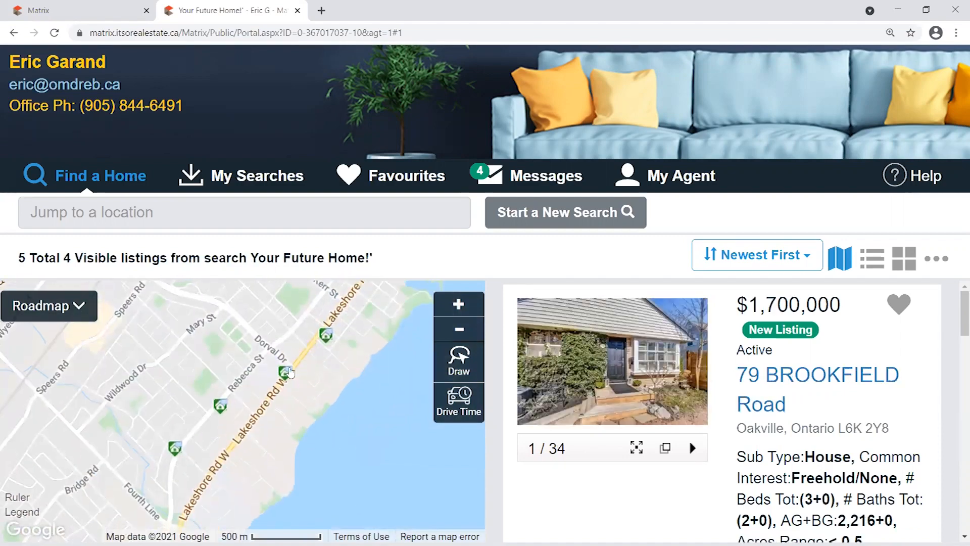
pyautogui.scroll(-1, 956, 313)
pyautogui.moveTo(956, 313)
pyautogui.mouseDown()
pyautogui.moveTo(956, 498)
pyautogui.moveTo(956, 298)
pyautogui.mouseUp()
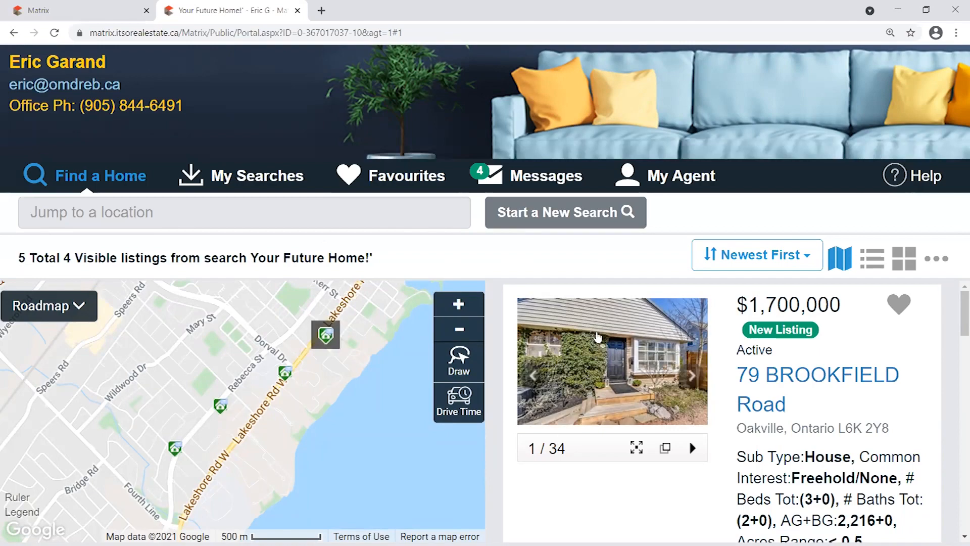
pyautogui.moveTo(964, 311); pyautogui.dragTo(956, 280)
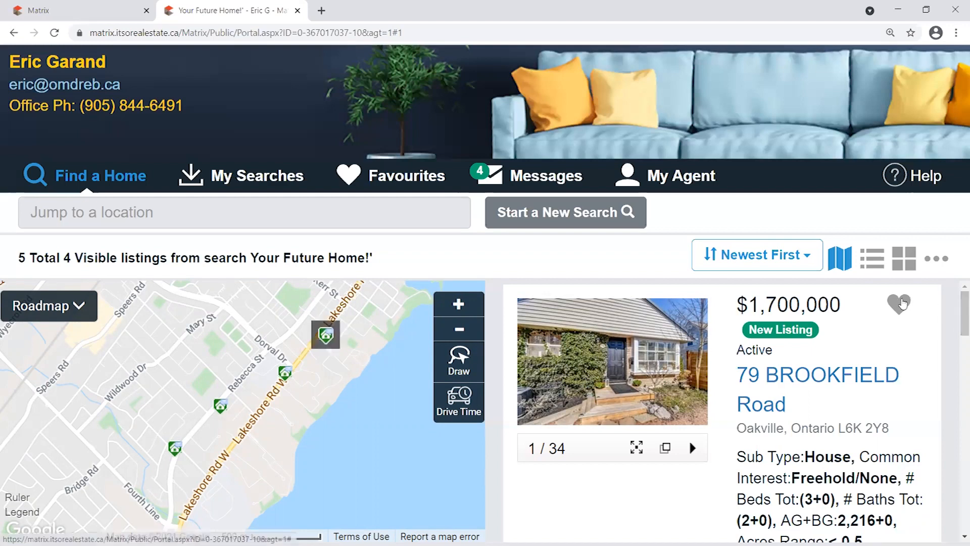
pyautogui.scroll(-1, 956, 309)
pyautogui.scroll(1, 955, 303)
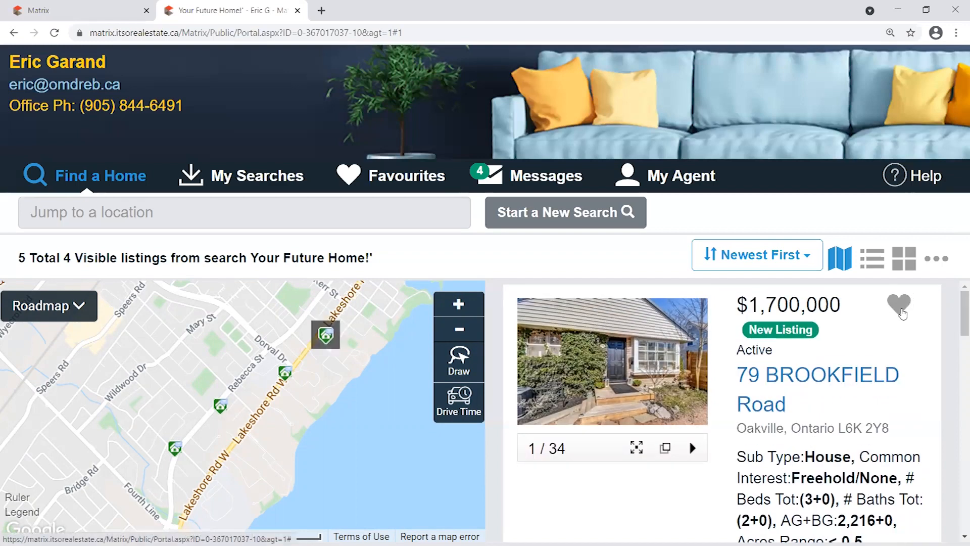
pyautogui.scroll(-4, 956, 351)
pyautogui.scroll(-2, 956, 352)
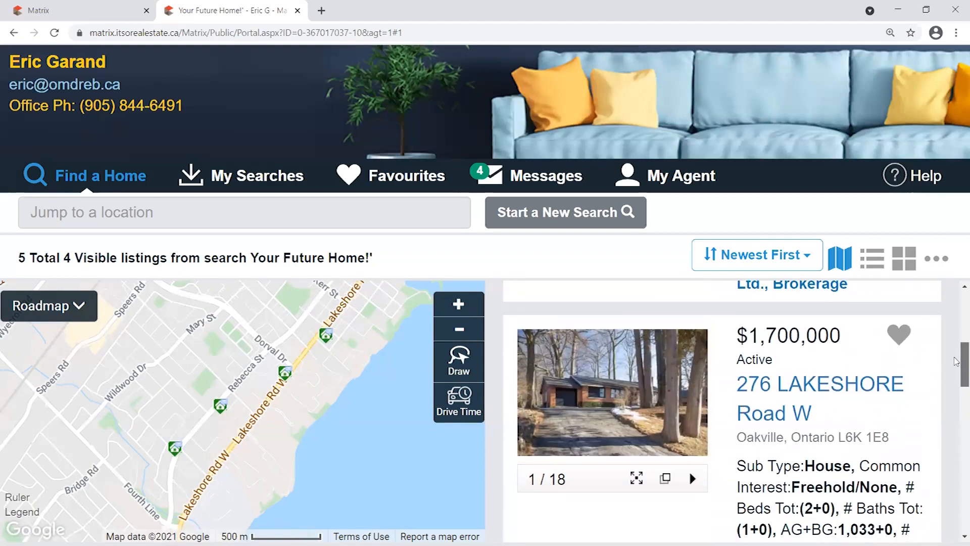
pyautogui.scroll(-1, 957, 352)
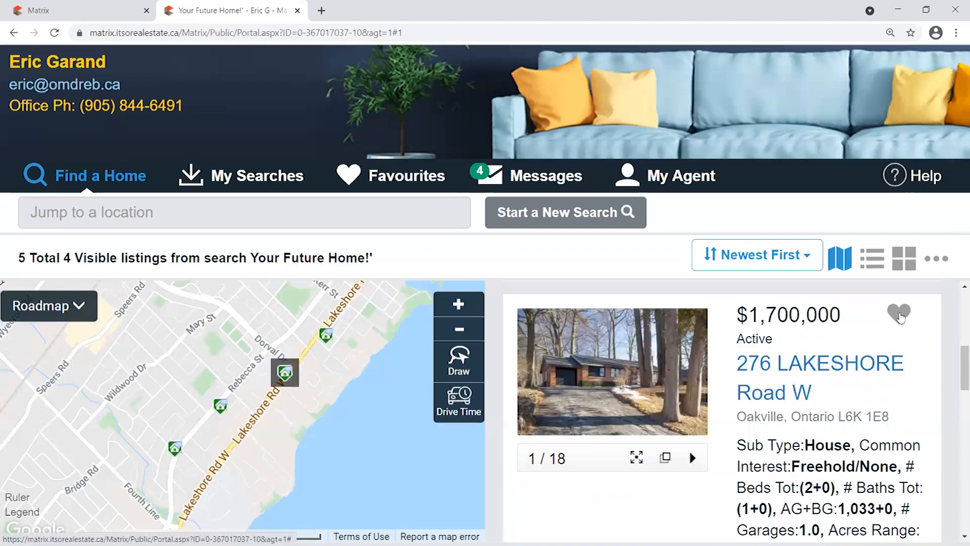
pyautogui.click(900, 315)
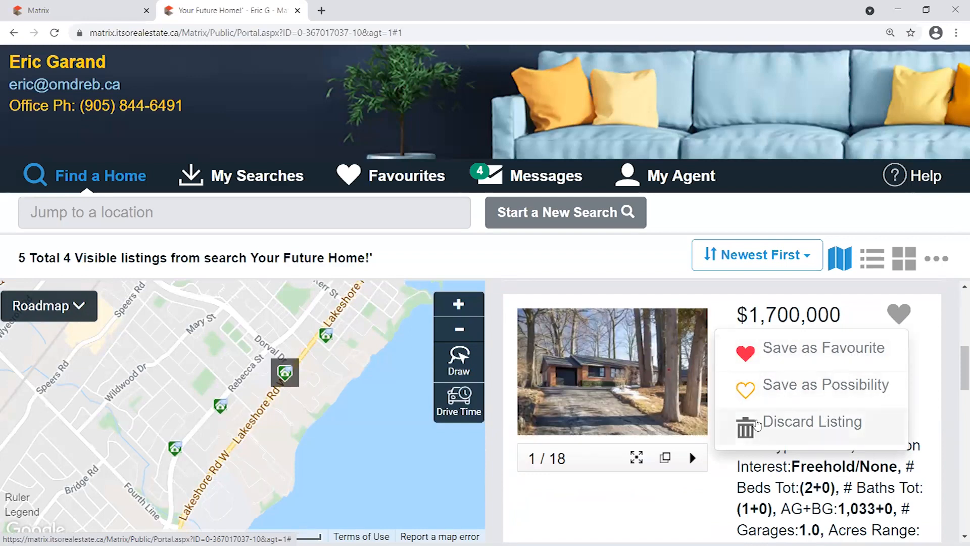
pyautogui.moveTo(957, 366); pyautogui.dragTo(957, 407)
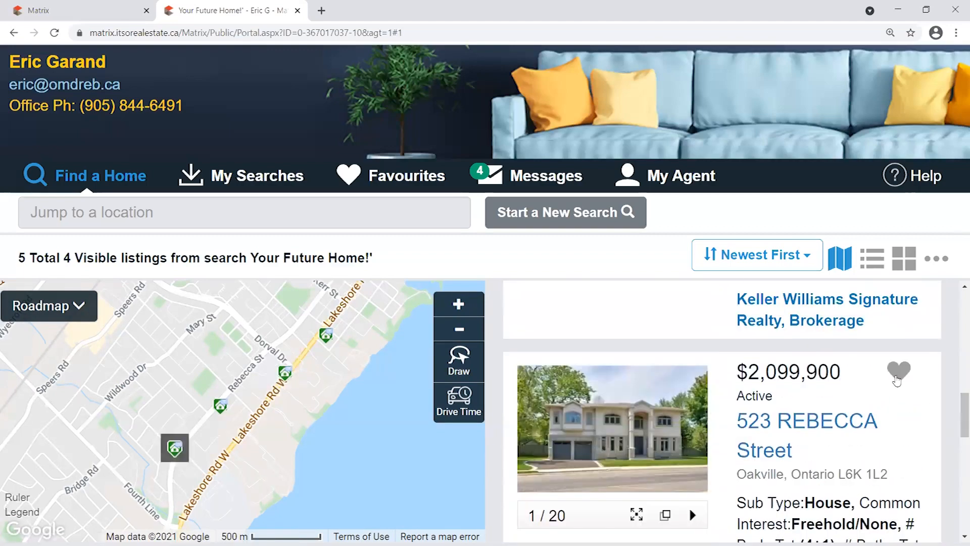
pyautogui.moveTo(899, 373)
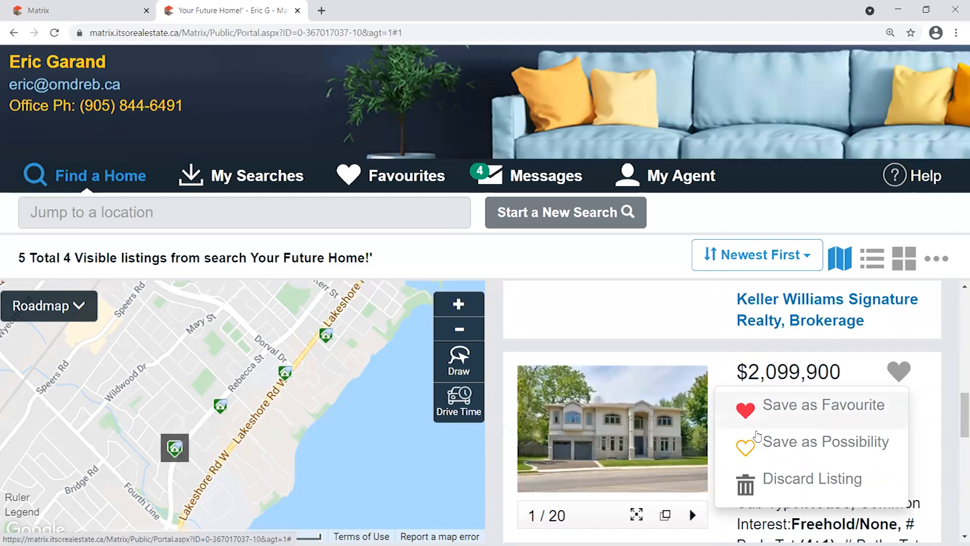
pyautogui.click(814, 450)
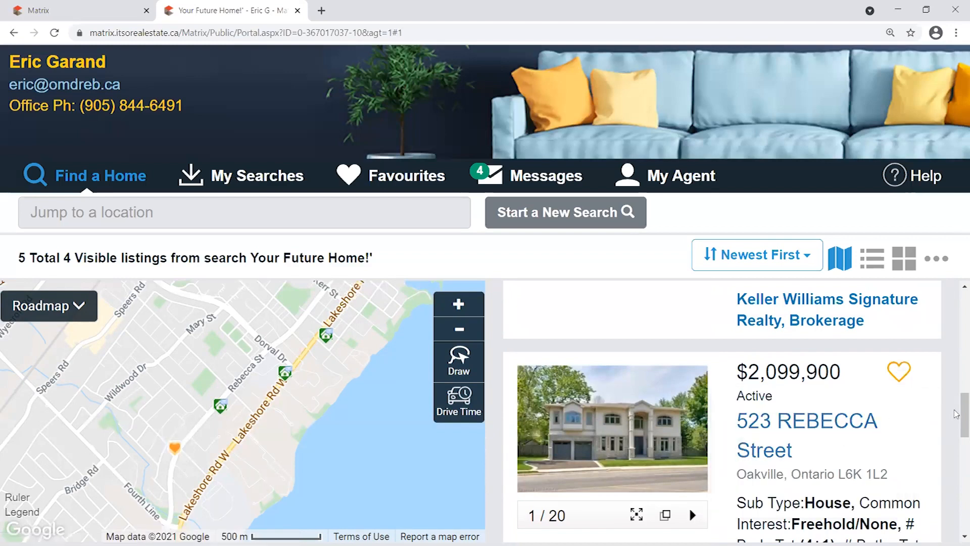
# Discard the $2,288,000 Christina listing and look over the remaining results on the map.
pyautogui.moveTo(957, 415); pyautogui.dragTo(956, 449)
pyautogui.scroll(-1, 957, 450)
pyautogui.moveTo(898, 456)
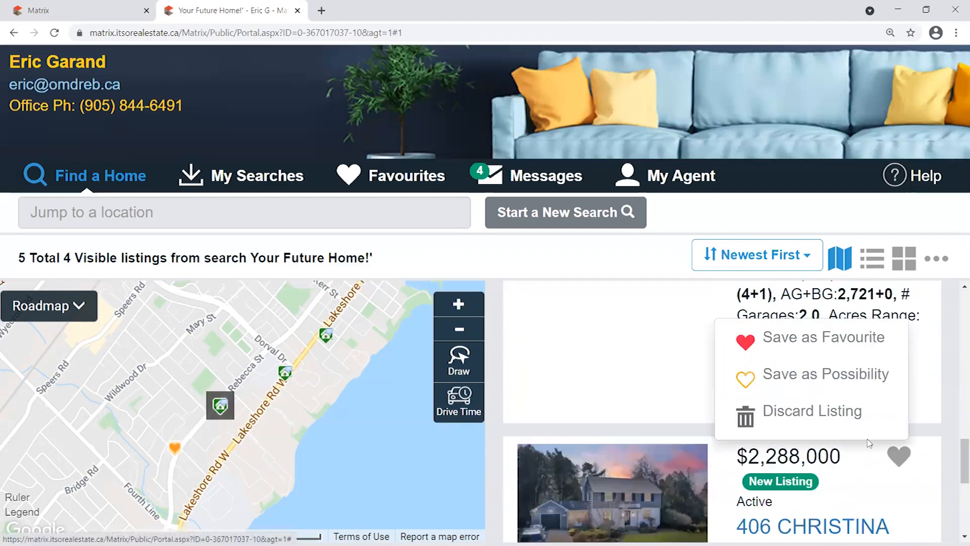
pyautogui.click(798, 410)
pyautogui.moveTo(965, 447); pyautogui.dragTo(965, 404)
pyautogui.moveTo(175, 449)
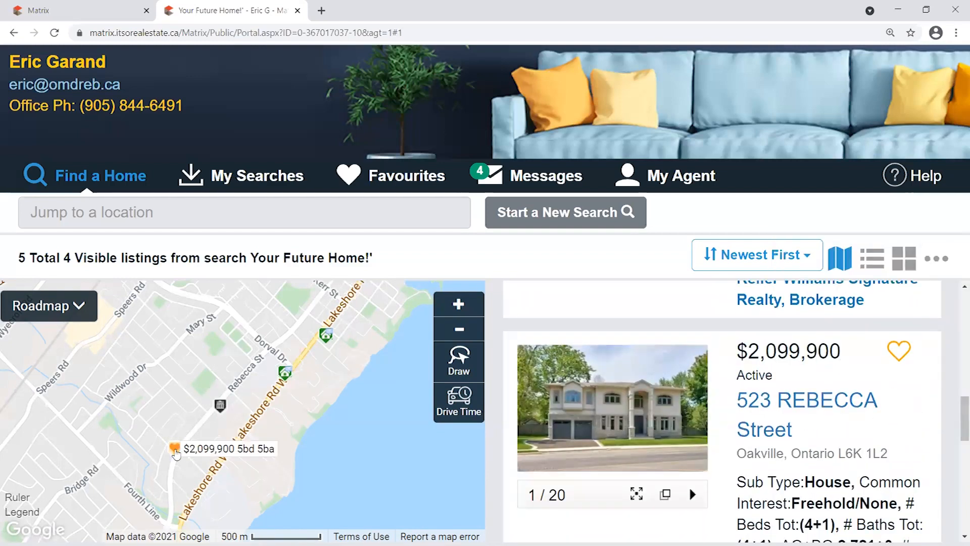
pyautogui.moveTo(223, 409)
pyautogui.moveTo(360, 371); pyautogui.dragTo(342, 410)
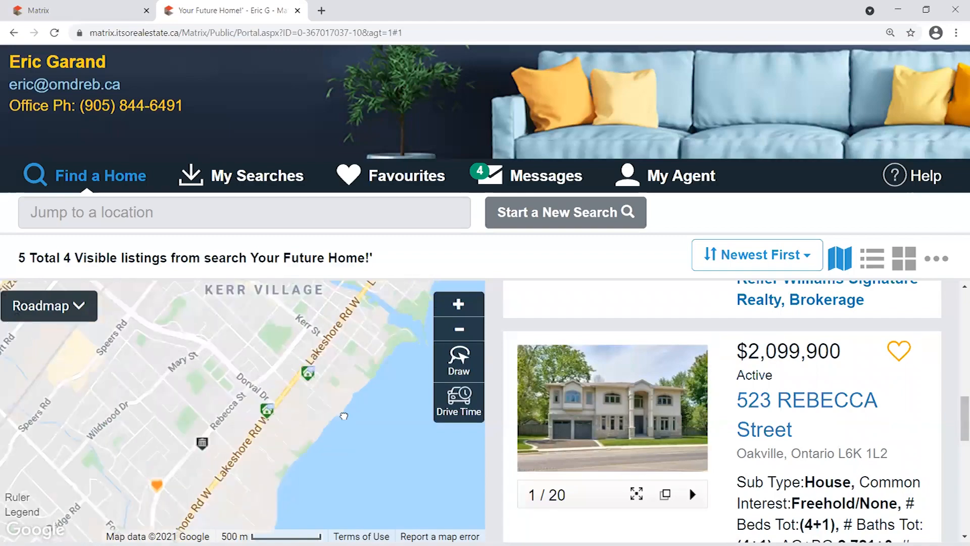
pyautogui.moveTo(965, 418)
pyautogui.mouseDown()
pyautogui.moveTo(957, 307)
pyautogui.moveTo(956, 414)
pyautogui.moveTo(956, 378)
pyautogui.mouseUp()
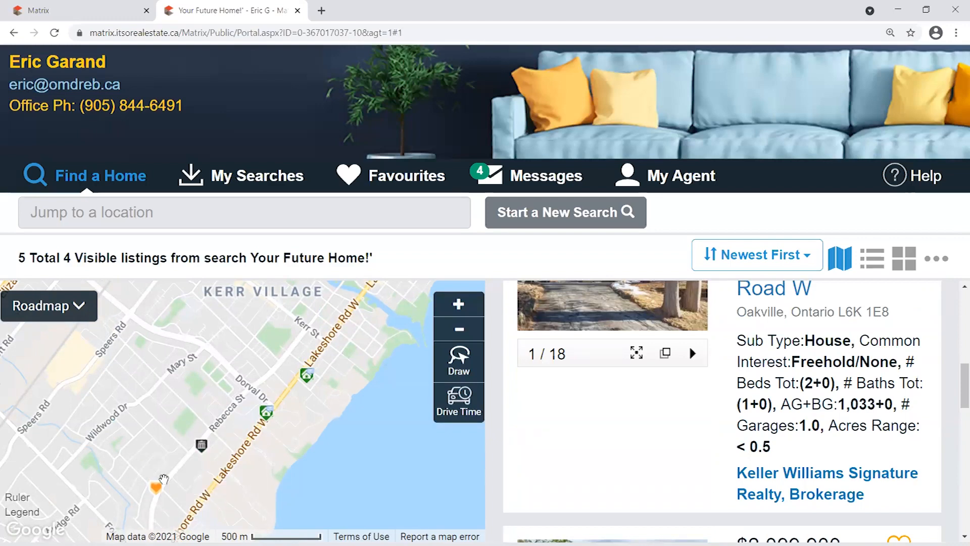
pyautogui.moveTo(156, 486)
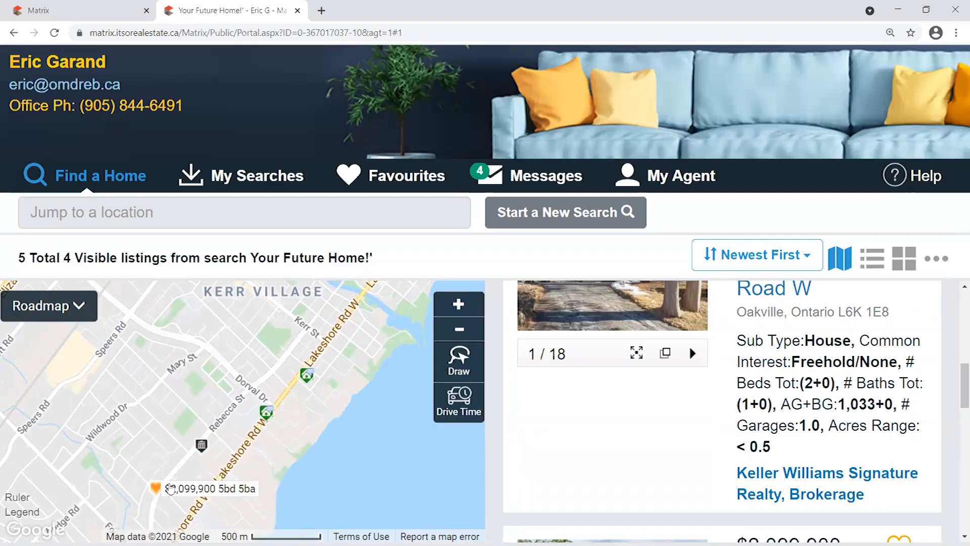
pyautogui.moveTo(207, 449)
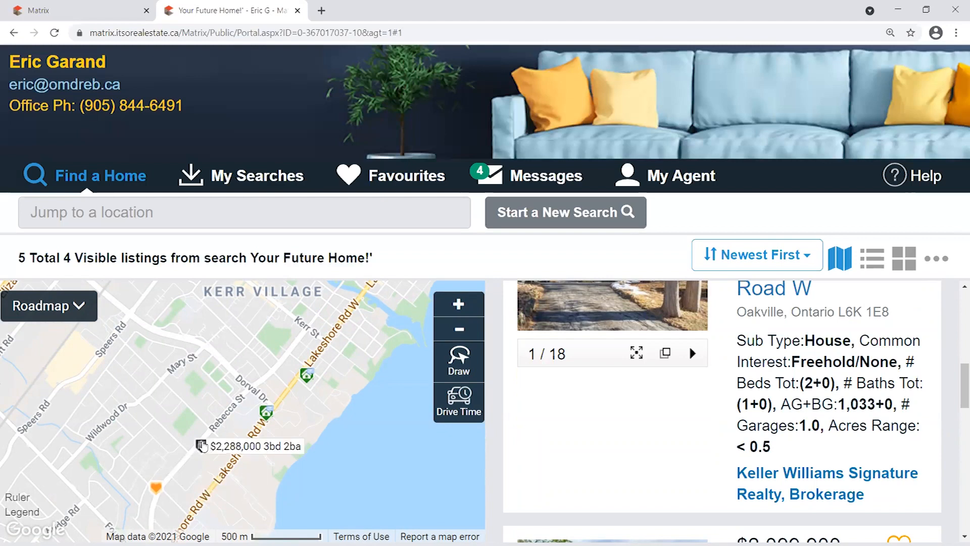
pyautogui.moveTo(962, 370); pyautogui.dragTo(956, 297)
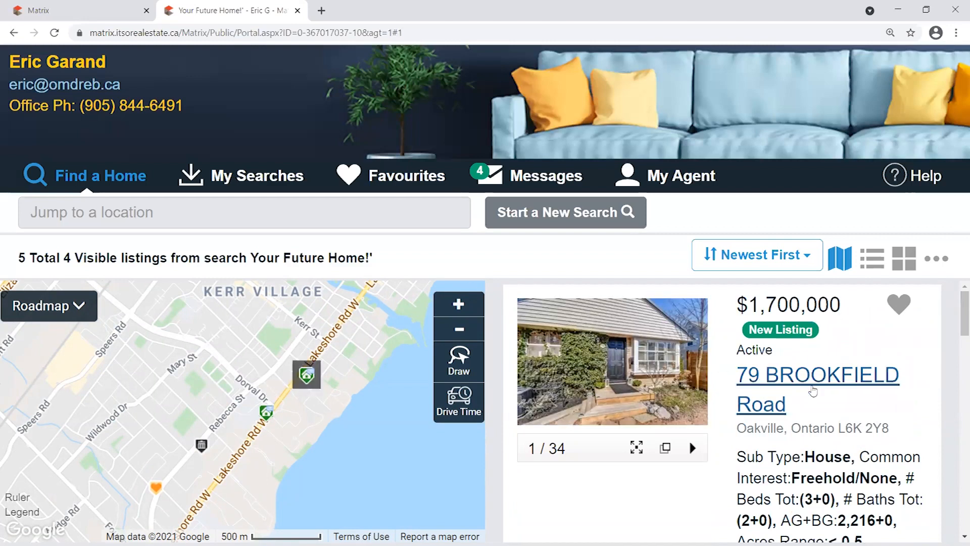
pyautogui.click(821, 378)
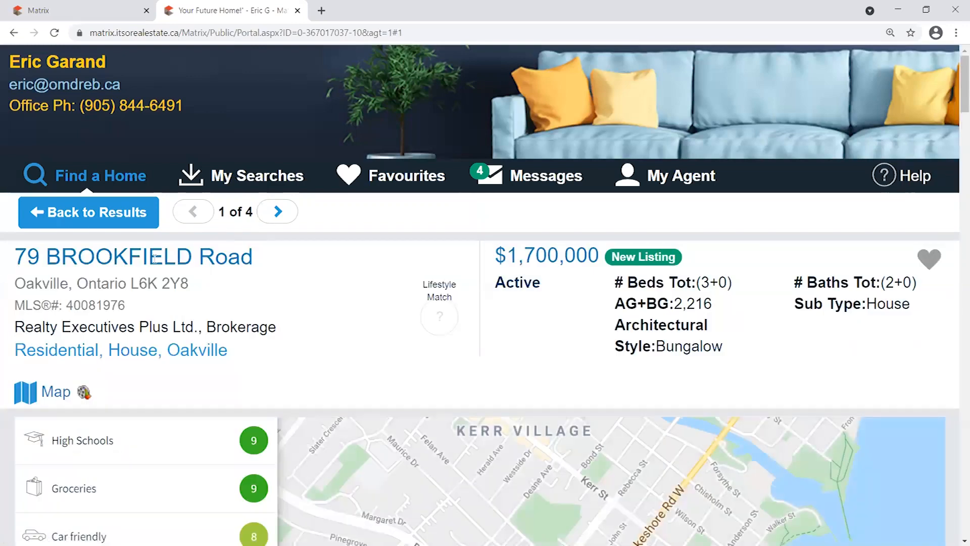
pyautogui.moveTo(956, 75); pyautogui.dragTo(955, 111)
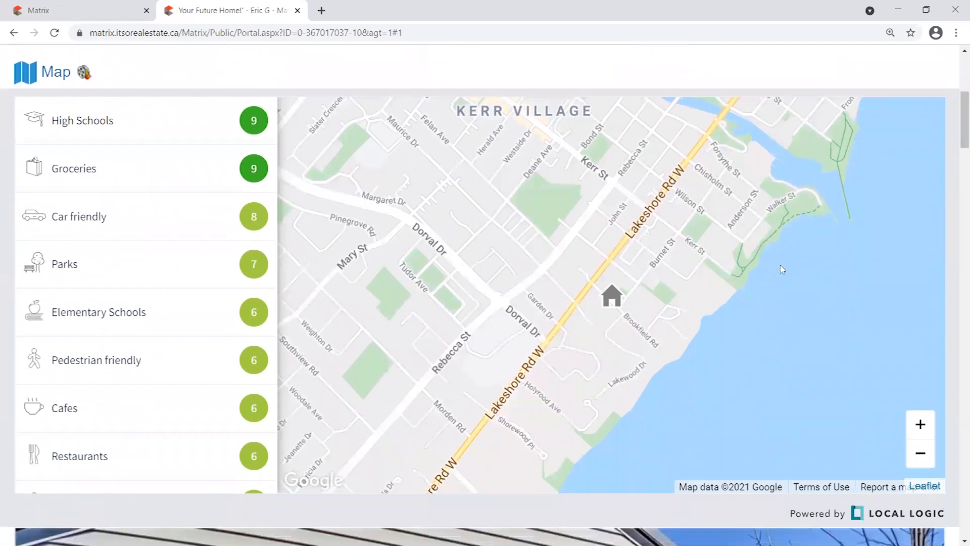
pyautogui.click(208, 267)
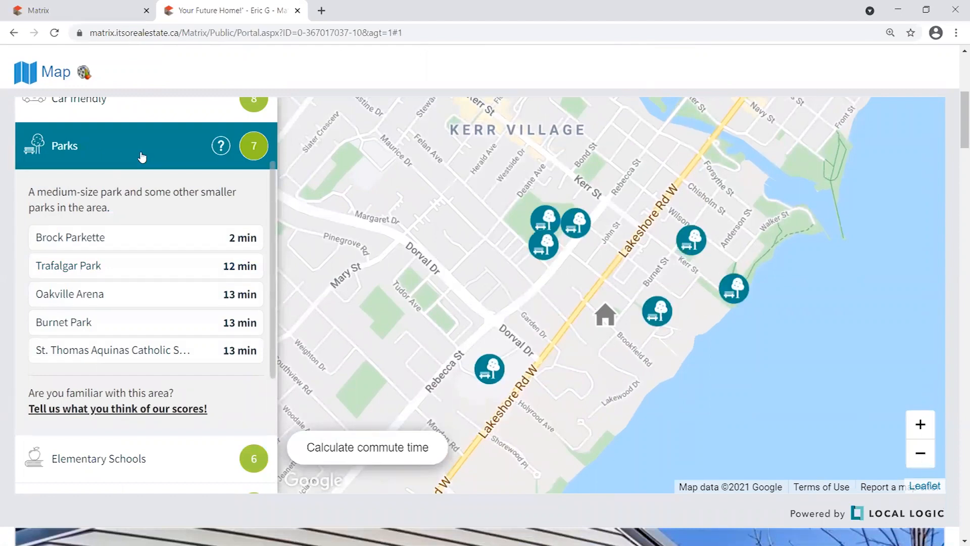
pyautogui.click(142, 157)
pyautogui.click(177, 202)
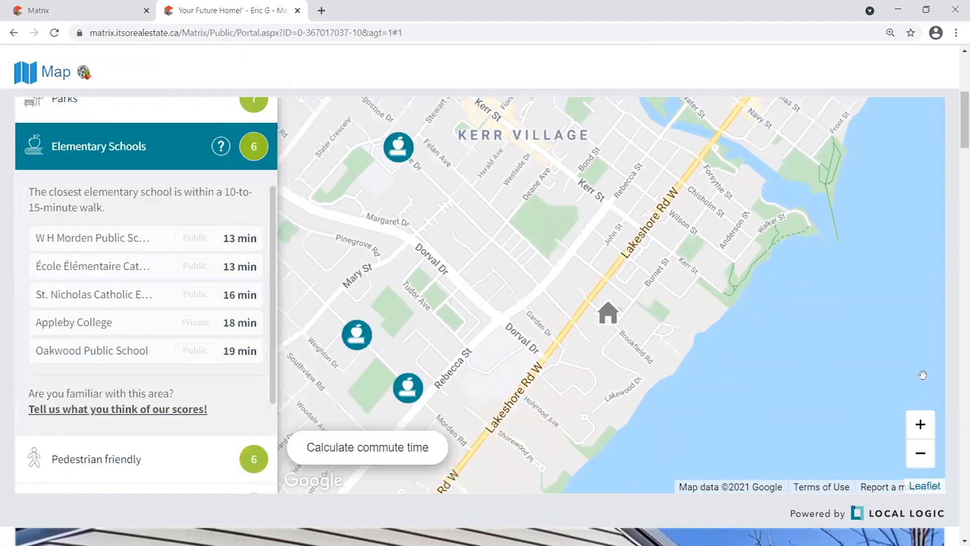
pyautogui.scroll(-2, 923, 374)
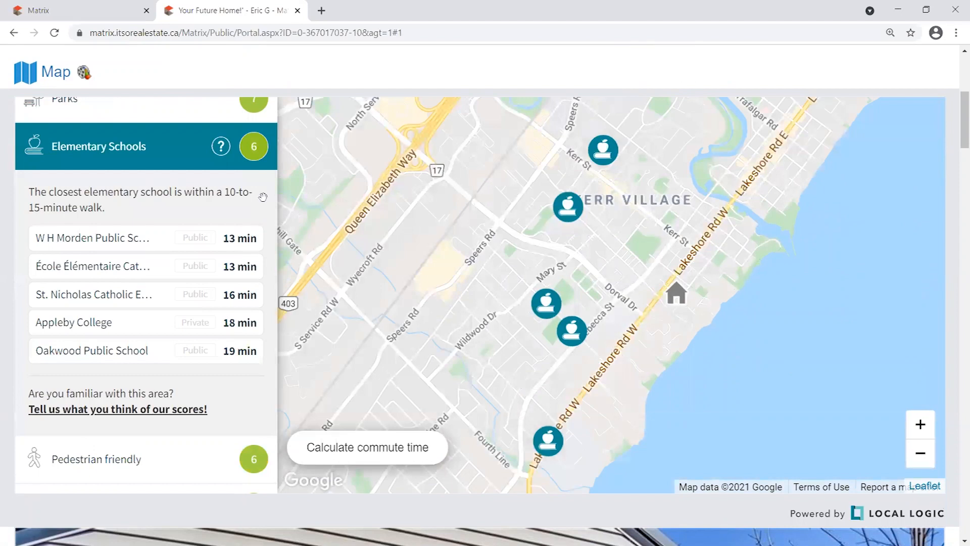
pyautogui.click(130, 156)
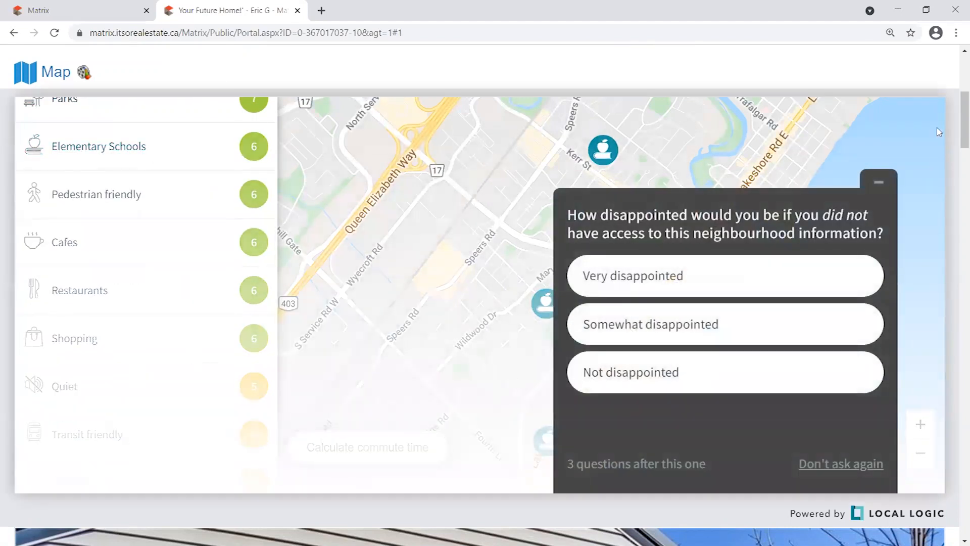
# Dismiss the neighbourhood survey and scroll down to the listing's full property description.
pyautogui.click(878, 182)
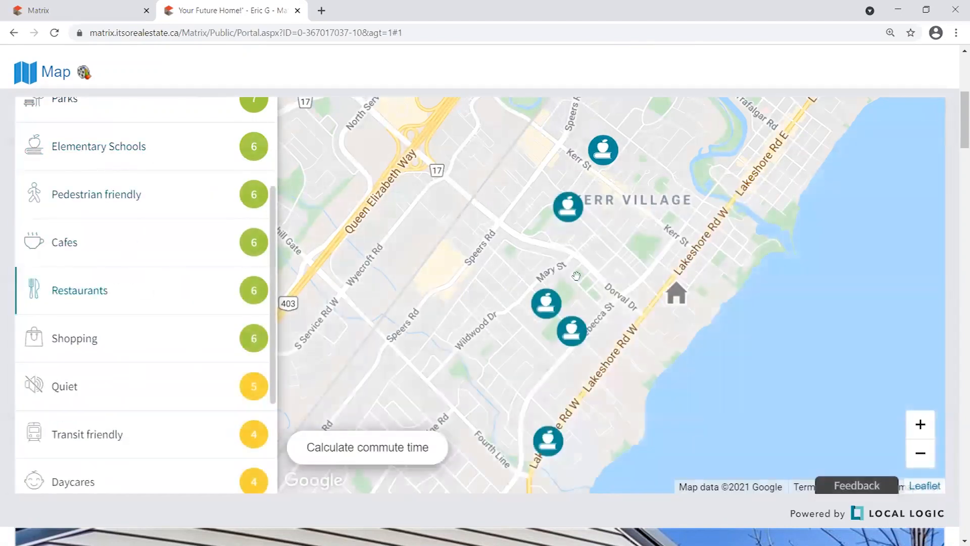
pyautogui.scroll(-3, 189, 309)
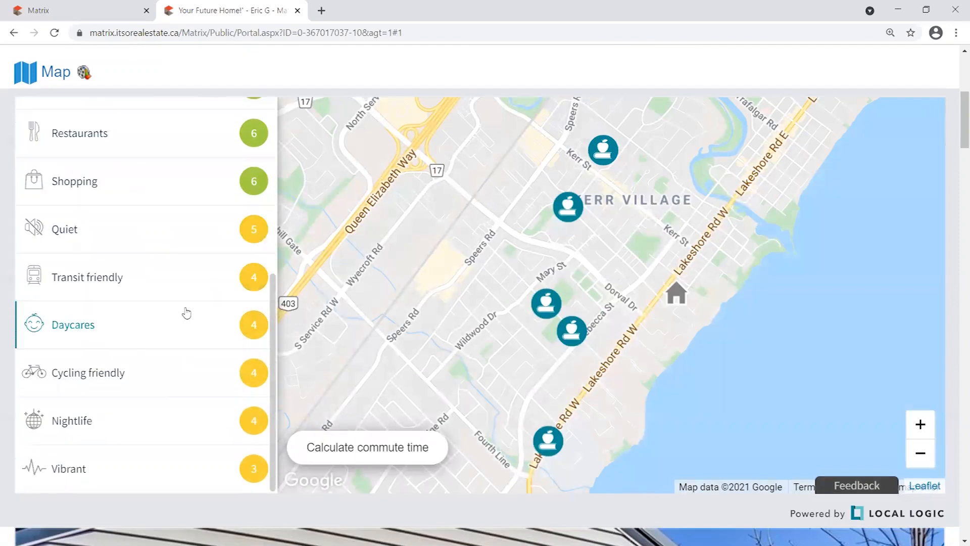
pyautogui.scroll(-1, 704, 244)
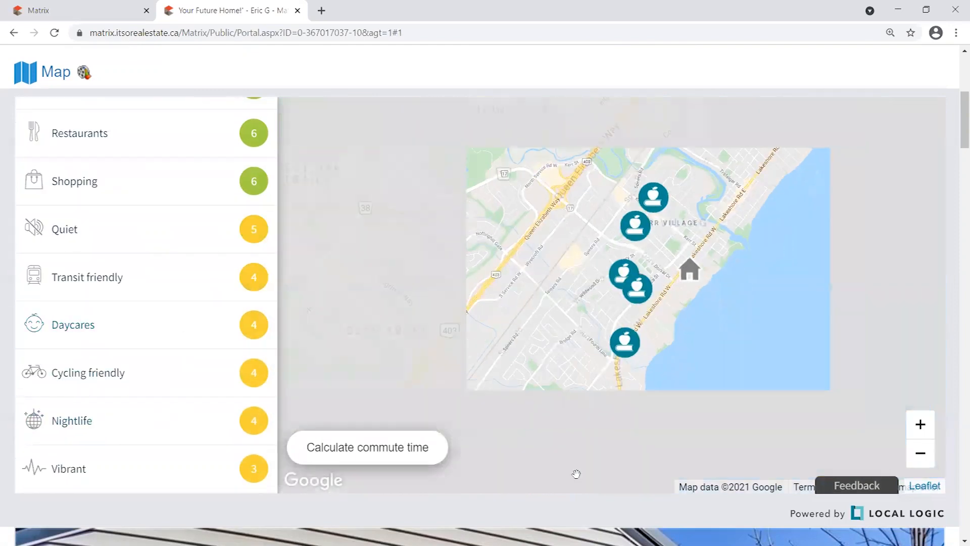
pyautogui.moveTo(863, 316); pyautogui.dragTo(808, 308)
pyautogui.scroll(-6, 615, 452)
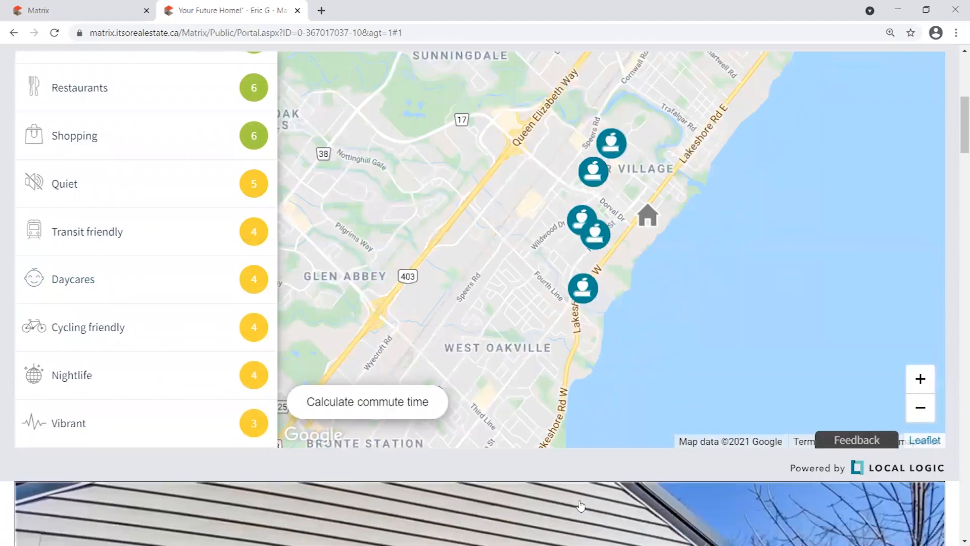
pyautogui.scroll(-6, 615, 451)
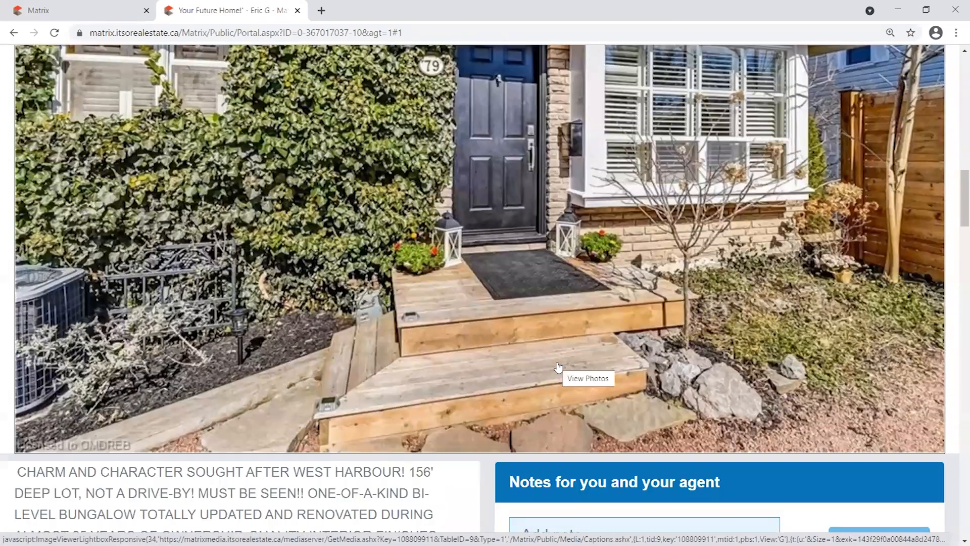
pyautogui.scroll(5, 558, 368)
pyautogui.scroll(8, 558, 370)
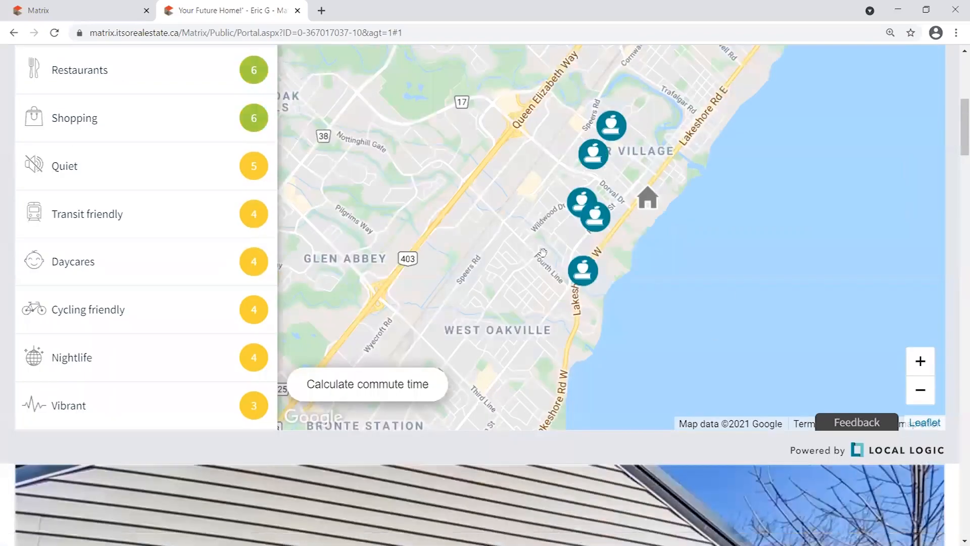
pyautogui.scroll(-10, 585, 446)
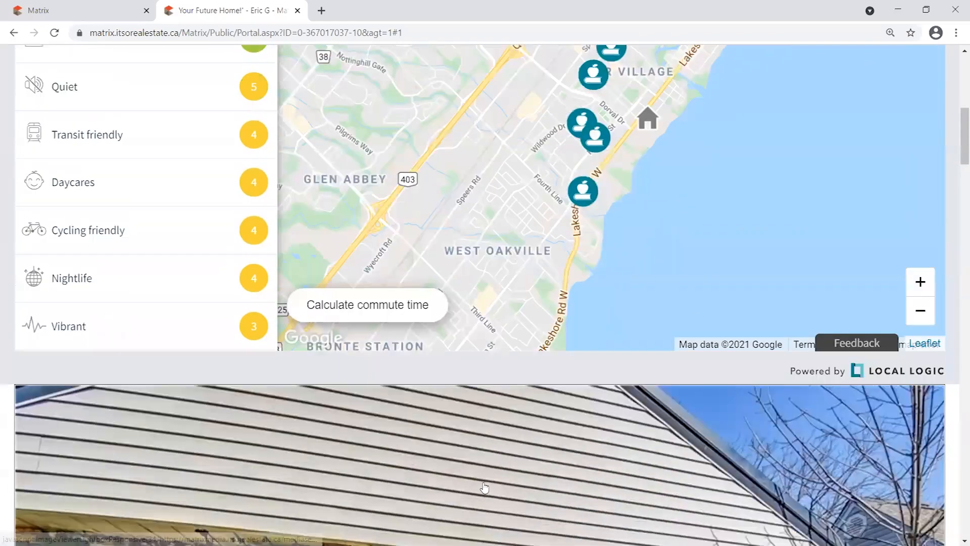
pyautogui.scroll(-10, 417, 403)
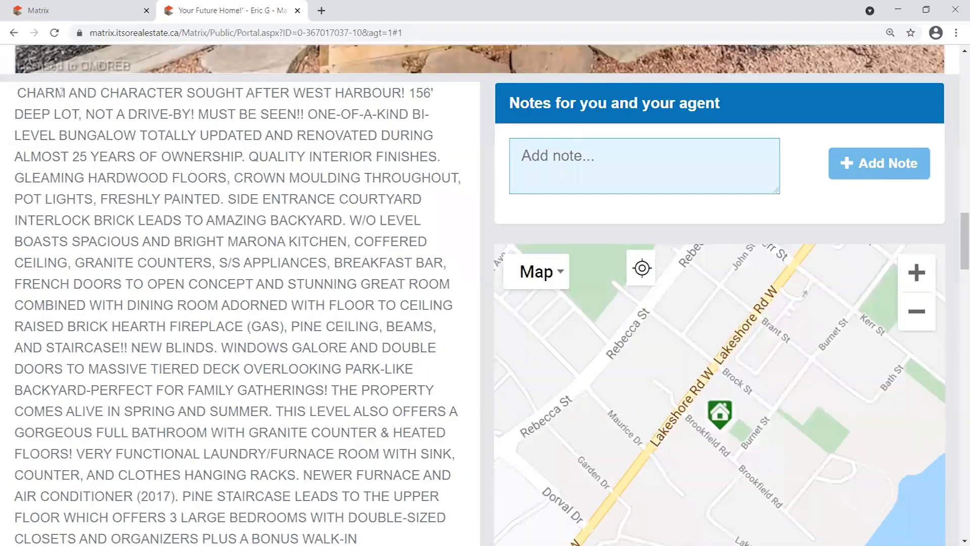
pyautogui.moveTo(60, 91); pyautogui.dragTo(412, 348)
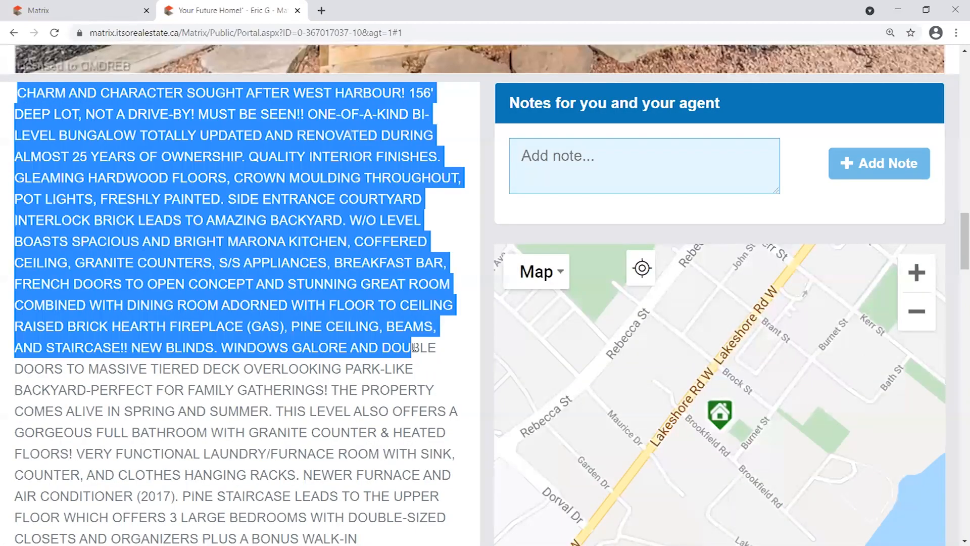
pyautogui.scroll(-10, 430, 354)
pyautogui.scroll(10, 443, 364)
pyautogui.click(495, 208)
pyautogui.scroll(4, 495, 244)
# Type and post the note 'hey, I really like this one, please send more info' for the agent.
pyautogui.click(717, 355)
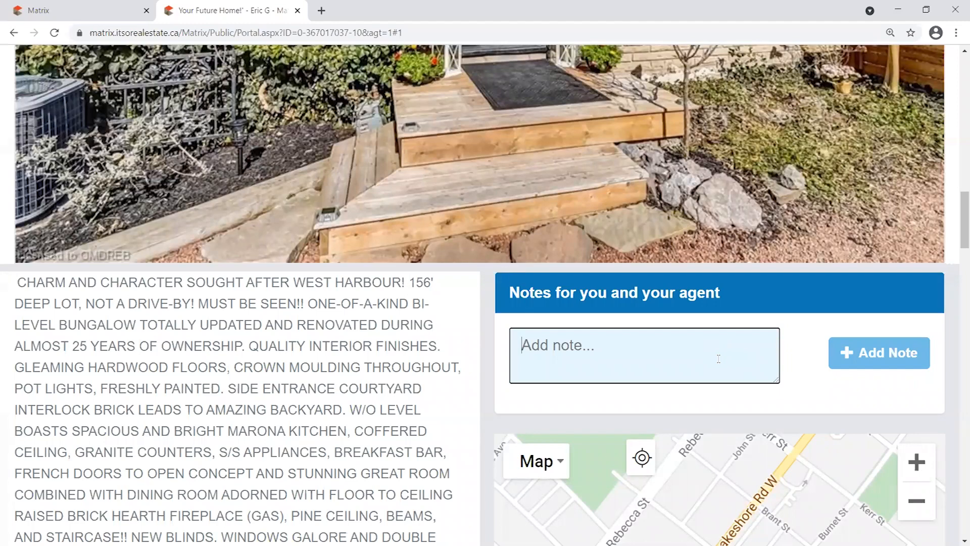
pyautogui.write('hey')
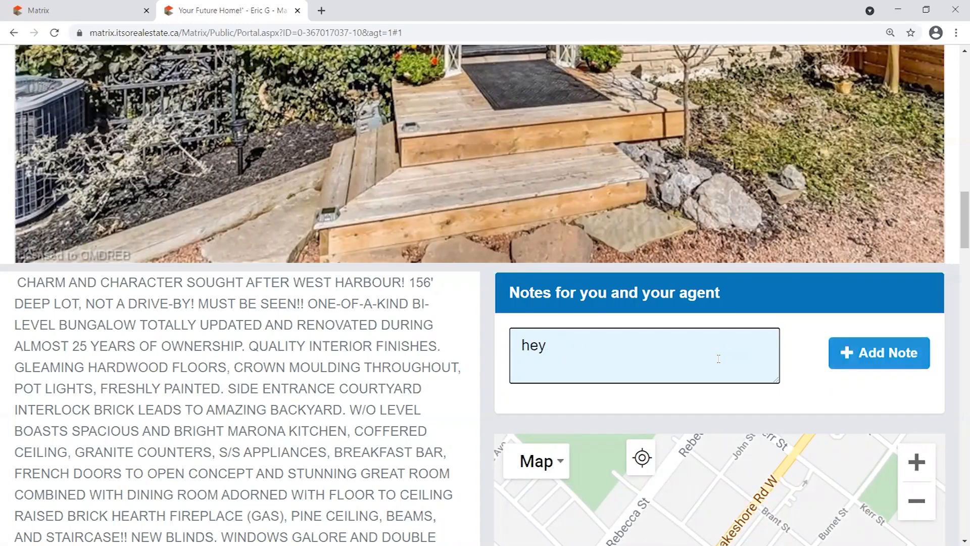
pyautogui.write('!ke this one, when')
pyautogui.press('BackSpace')
pyautogui.write('please send more informaton')
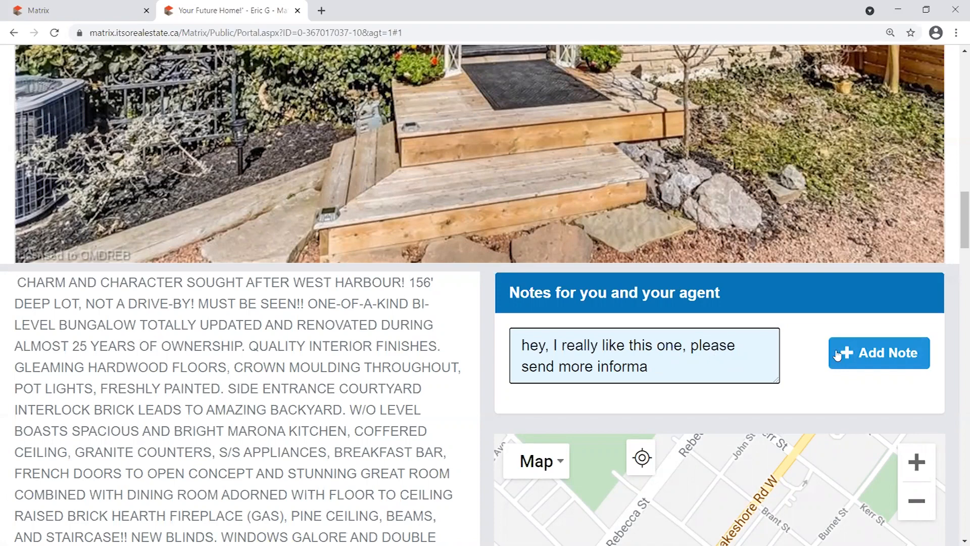
pyautogui.moveTo(654, 372); pyautogui.dragTo(624, 372)
pyautogui.press('BackSpace')
pyautogui.click(871, 352)
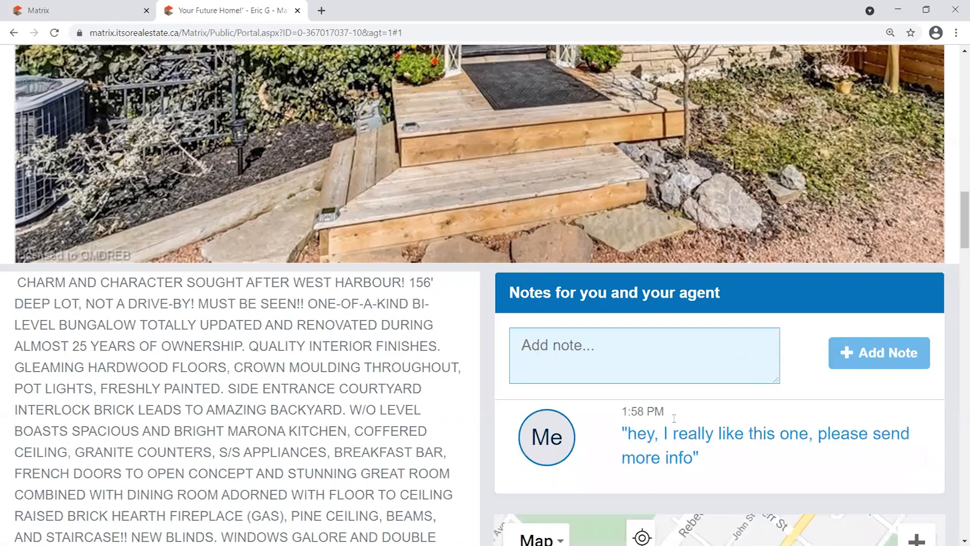
# Highlight the posted note's text and its timestamp.
pyautogui.tripleClick(713, 439)
pyautogui.moveTo(653, 412); pyautogui.dragTo(621, 413)
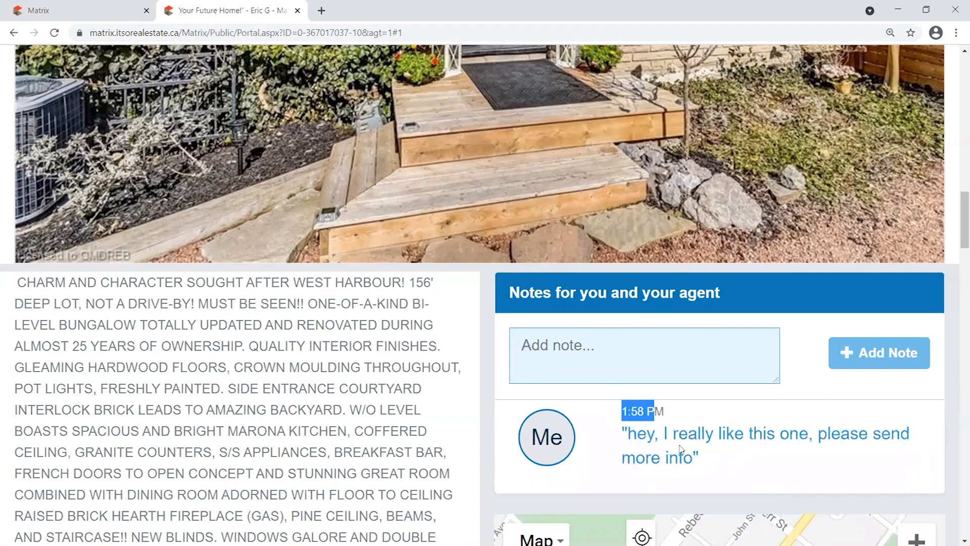
pyautogui.click(716, 465)
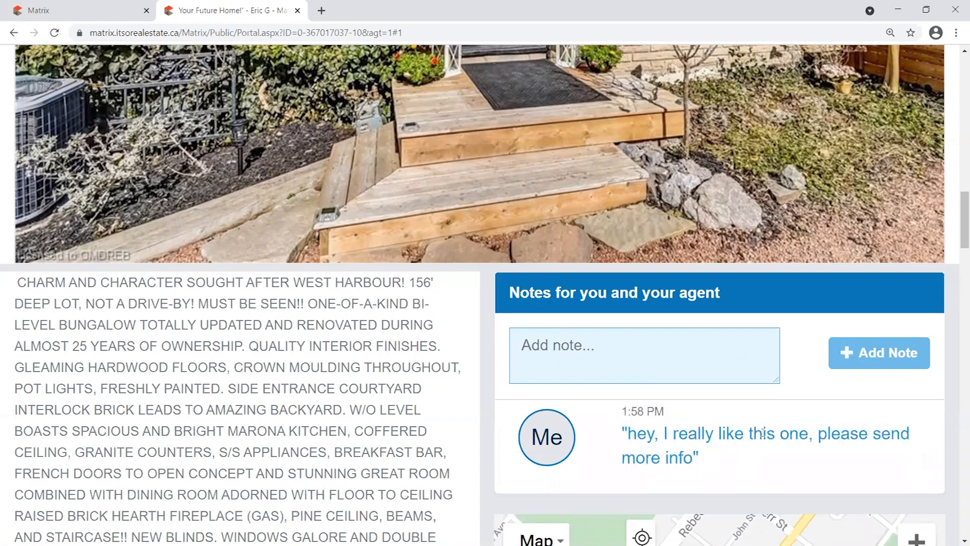
pyautogui.scroll(-1, 951, 396)
pyautogui.scroll(5, 953, 396)
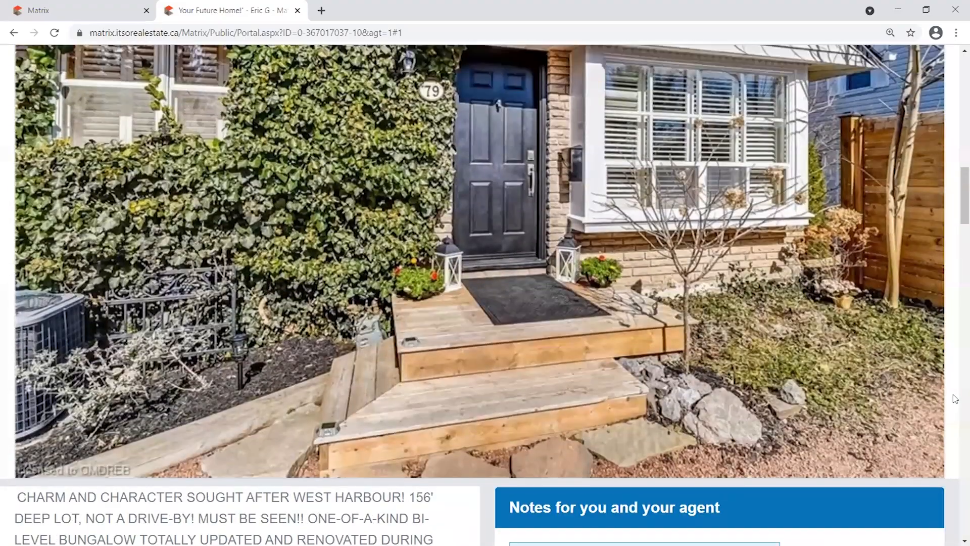
pyautogui.scroll(15, 954, 399)
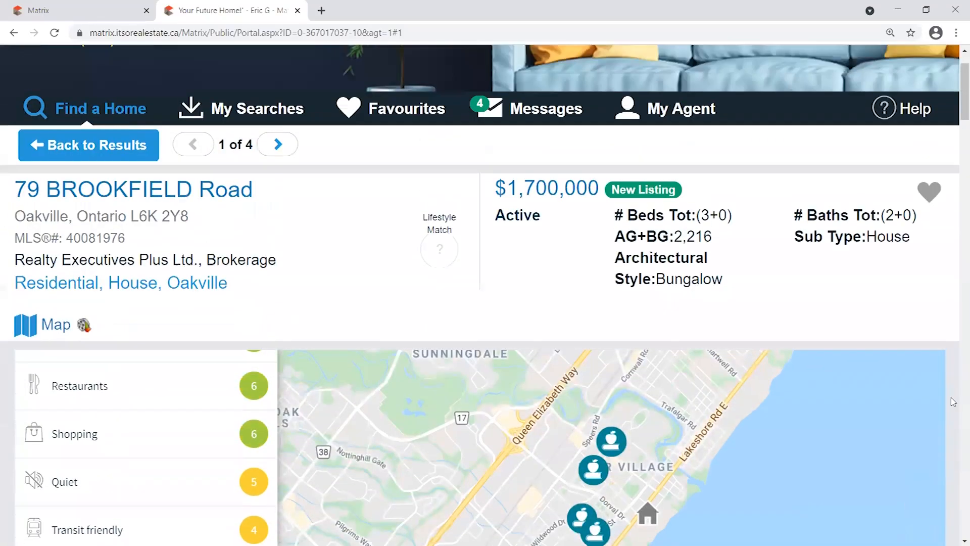
pyautogui.scroll(3, 953, 399)
pyautogui.click(936, 264)
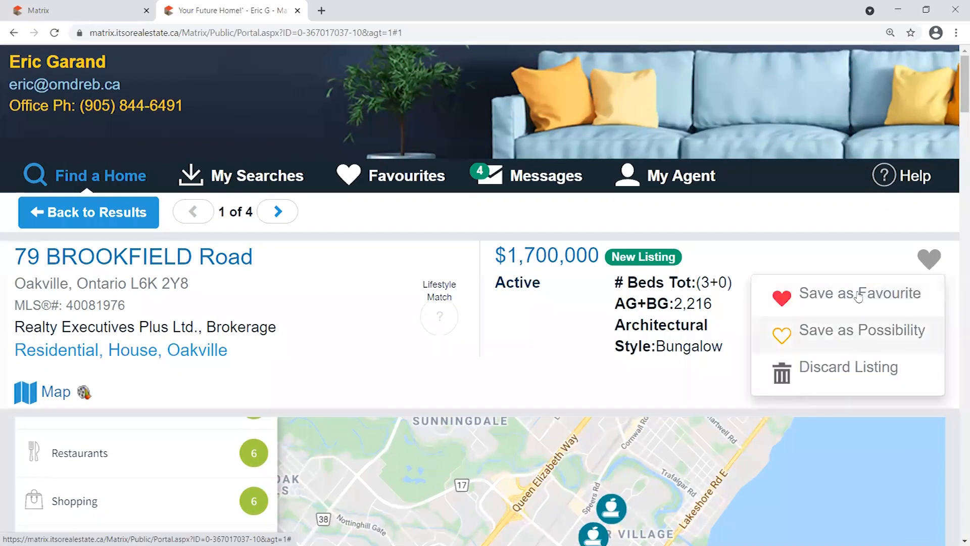
# Return to the portal search results, now showing 4 listings, then switch to the Matrix dashboard.
pyautogui.scroll(-10, 953, 343)
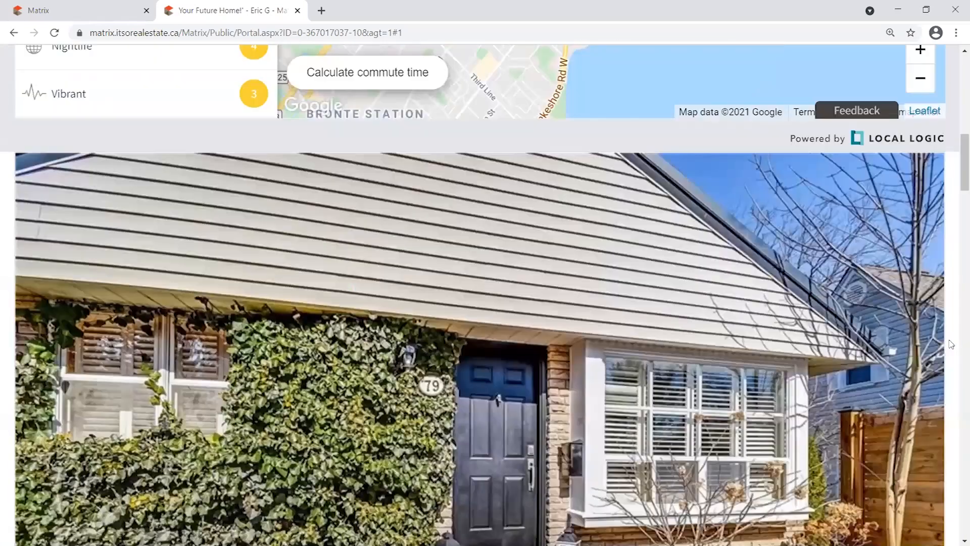
pyautogui.scroll(-20, 950, 344)
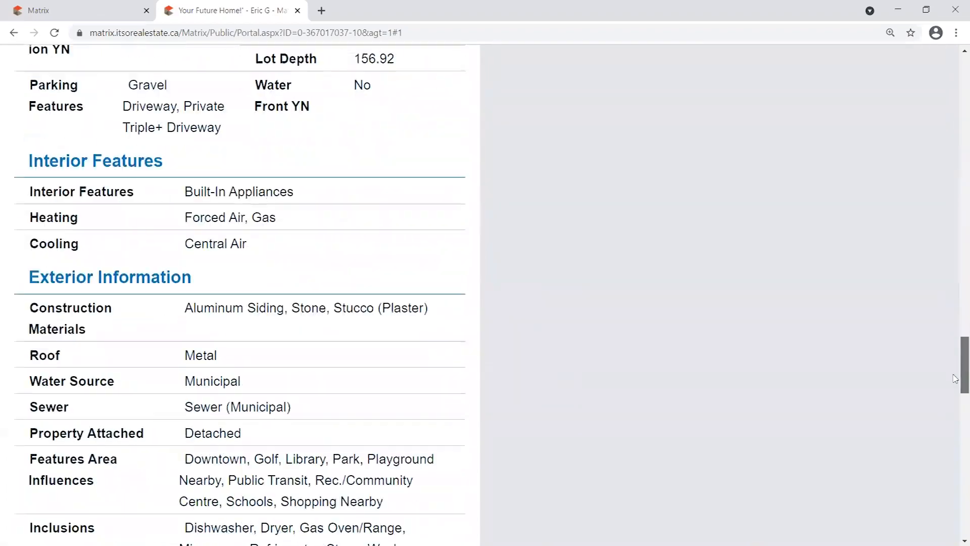
pyautogui.scroll(-13, 954, 378)
pyautogui.scroll(12, 955, 374)
pyautogui.moveTo(956, 369); pyautogui.dragTo(956, 76)
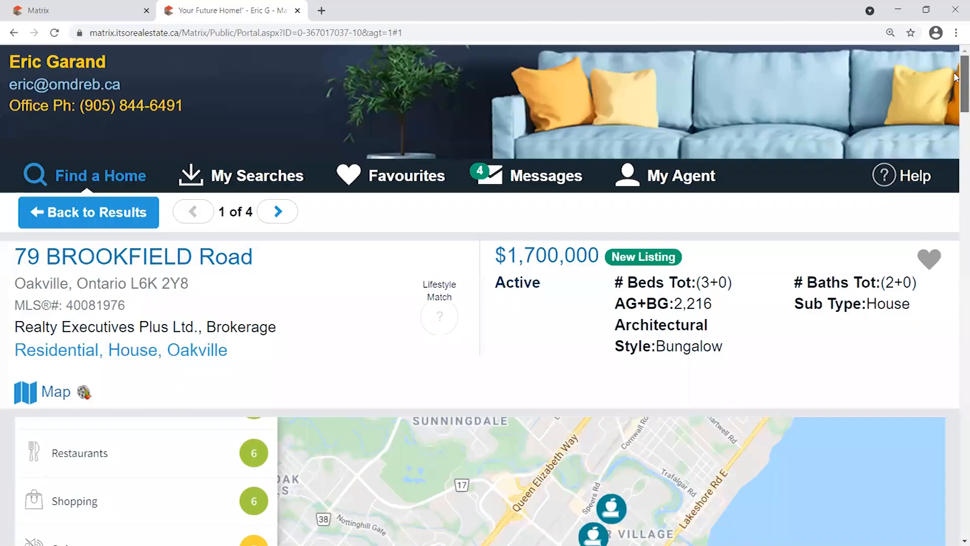
pyautogui.click(121, 212)
pyautogui.doubleClick(21, 258)
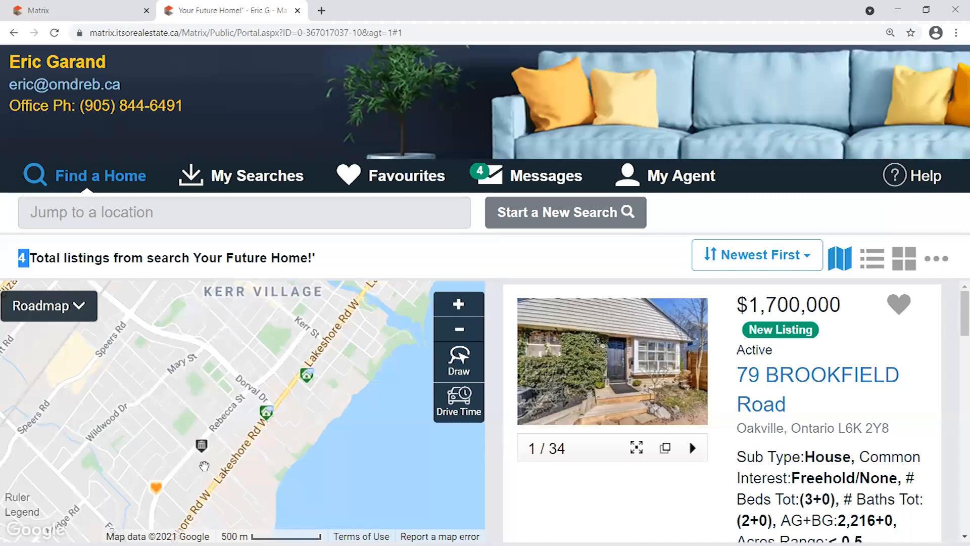
pyautogui.click(347, 253)
pyautogui.click(119, 12)
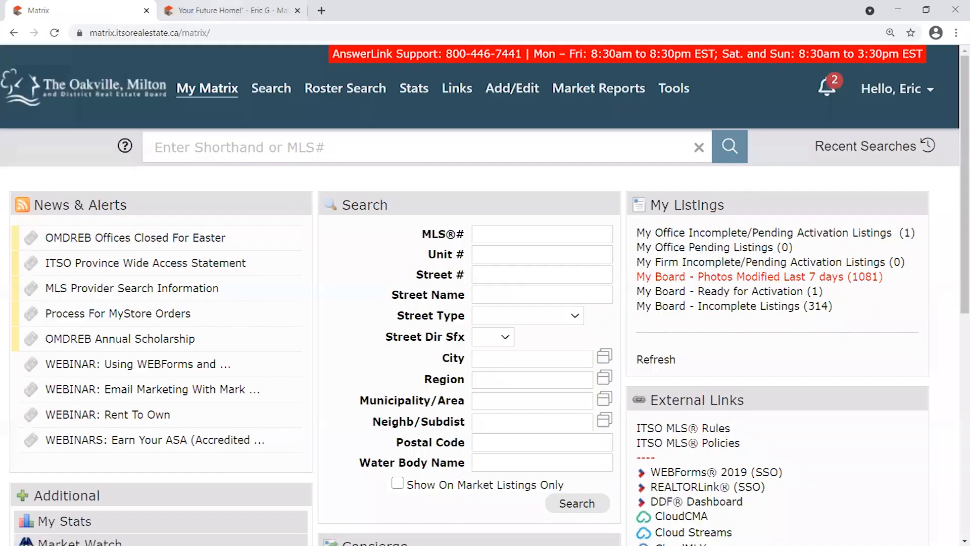
pyautogui.click(217, 14)
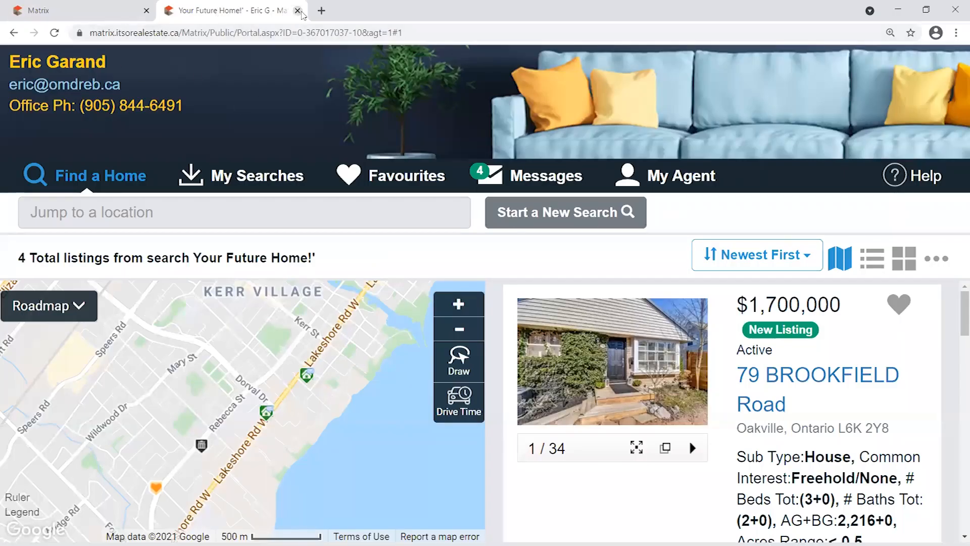
pyautogui.click(102, 11)
pyautogui.moveTo(207, 90)
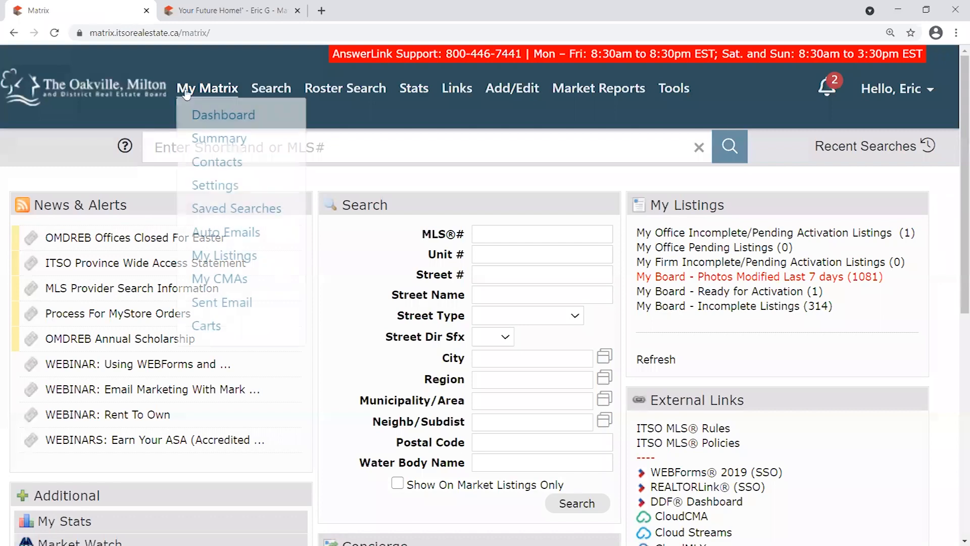
pyautogui.click(235, 234)
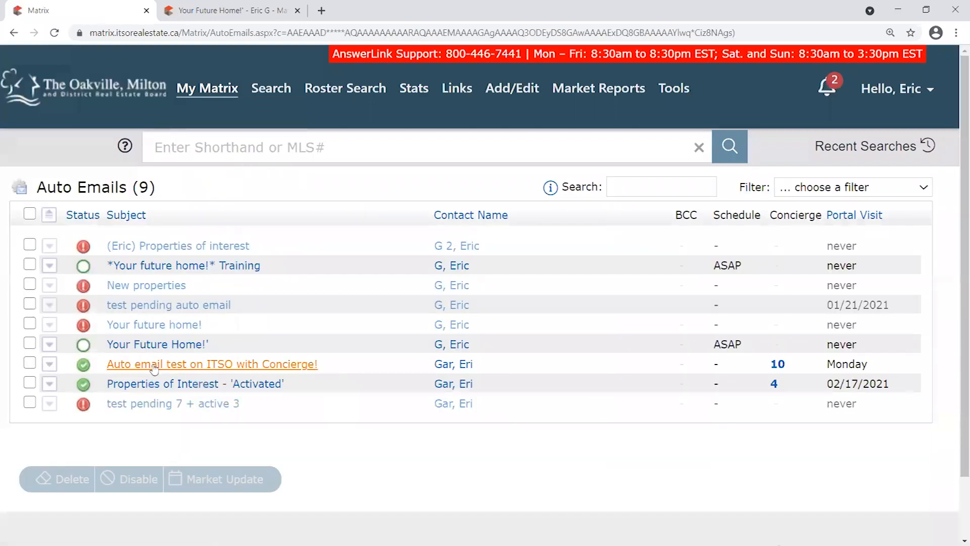
pyautogui.moveTo(211, 345); pyautogui.dragTo(268, 343)
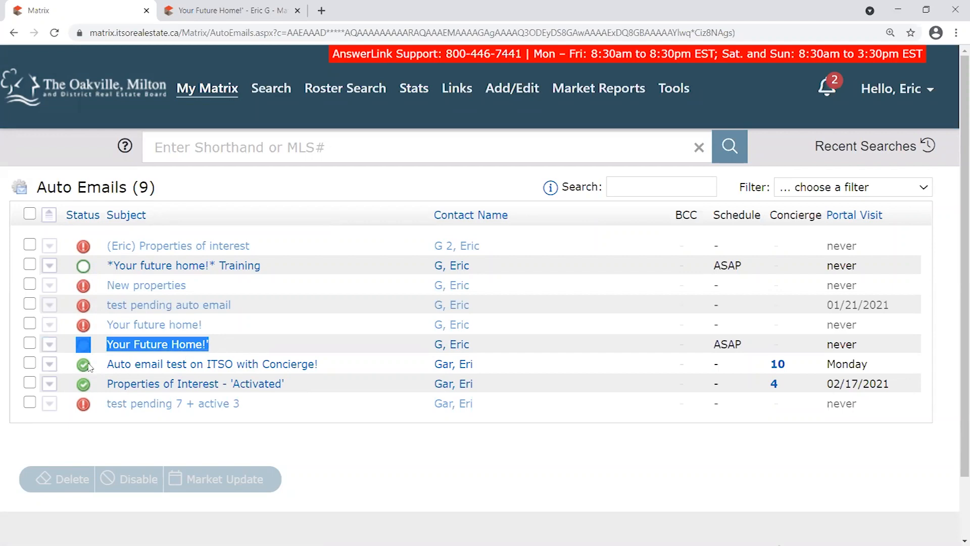
pyautogui.click(258, 336)
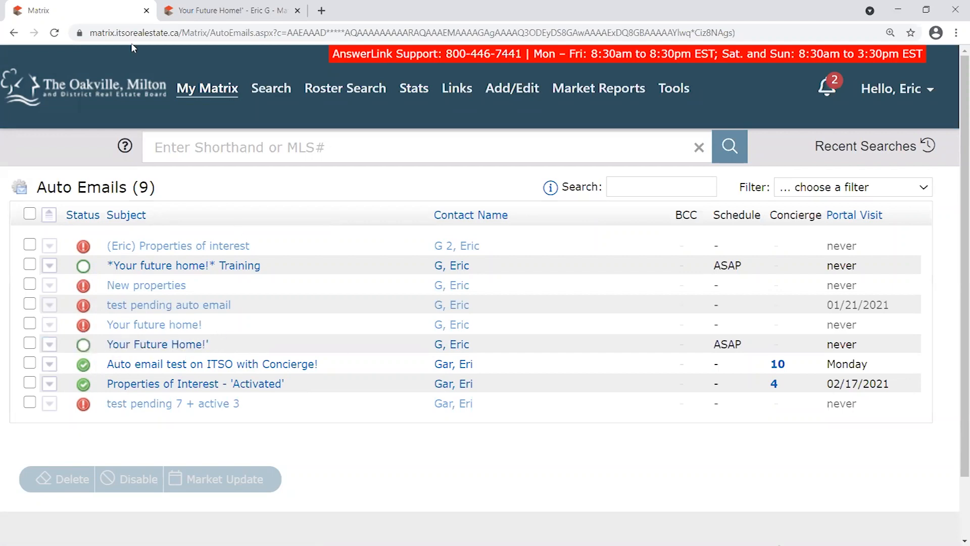
pyautogui.click(77, 91)
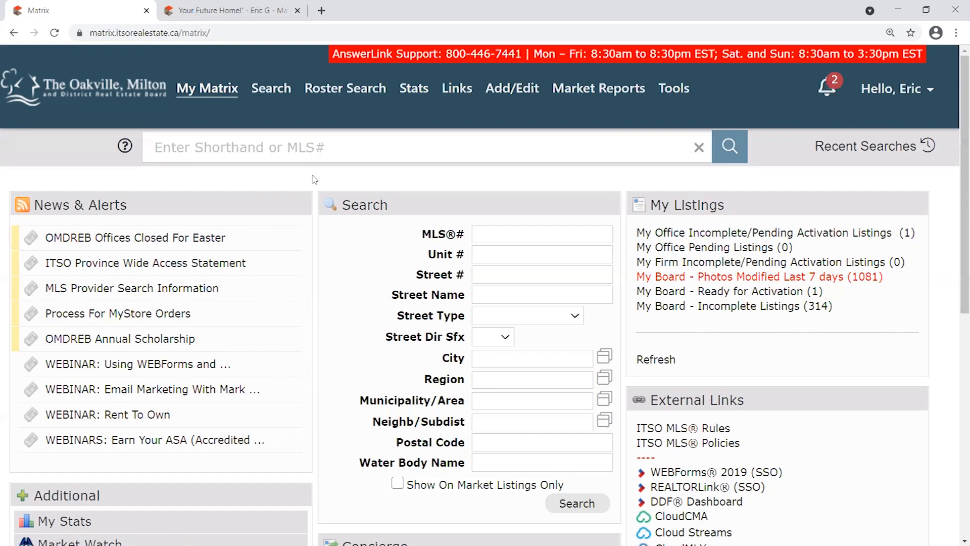
pyautogui.moveTo(238, 88)
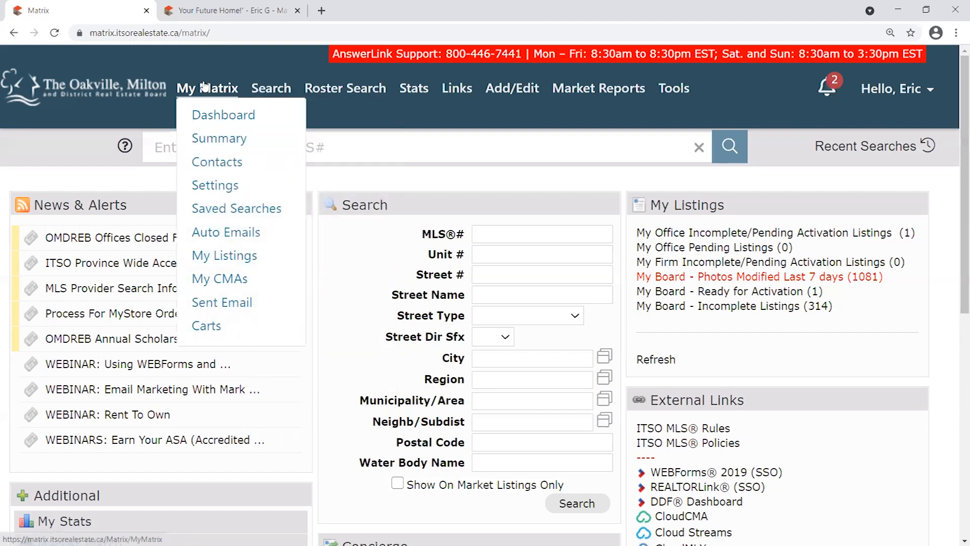
# Open My Matrix > Contacts and scroll through the contacts list.
pyautogui.click(223, 162)
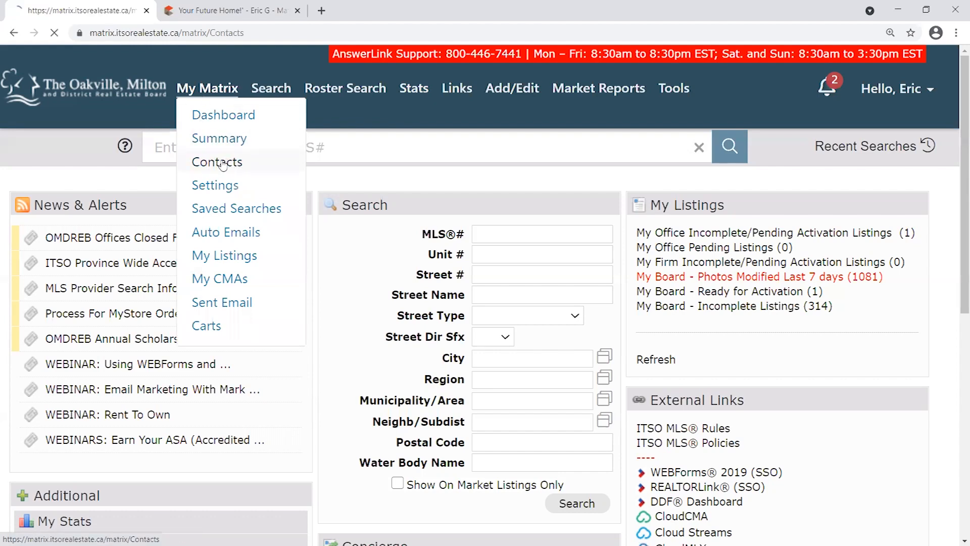
pyautogui.scroll(-3, 832, 287)
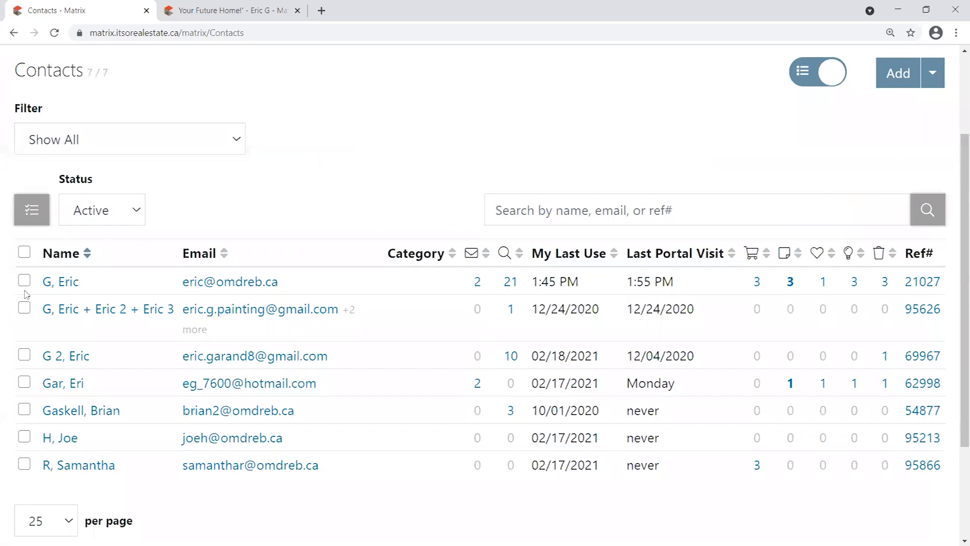
pyautogui.scroll(-2, 963, 476)
pyautogui.scroll(2, 961, 474)
pyautogui.scroll(3, 672, 329)
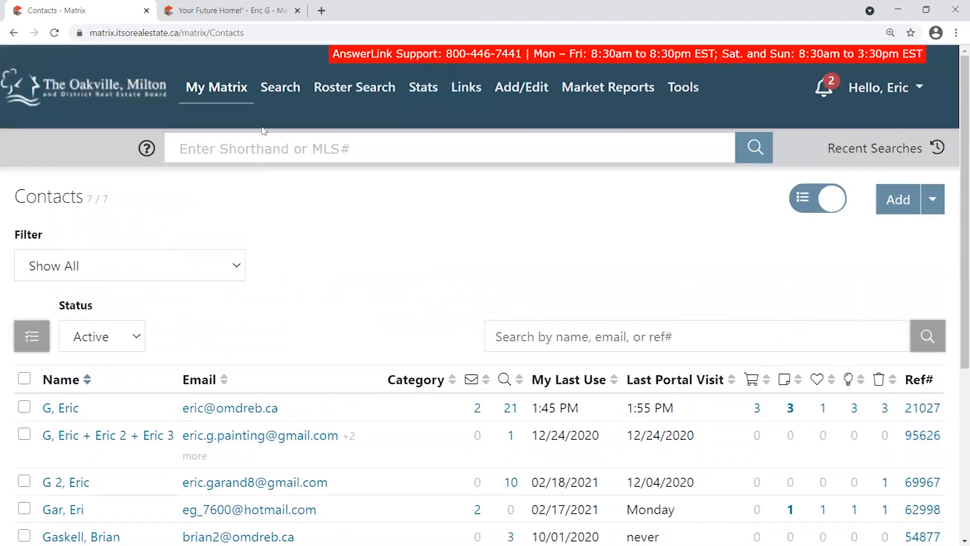
# Open My Matrix > Settings and scroll through its notifications, Hot Sheets and Custom Displays.
pyautogui.click(195, 89)
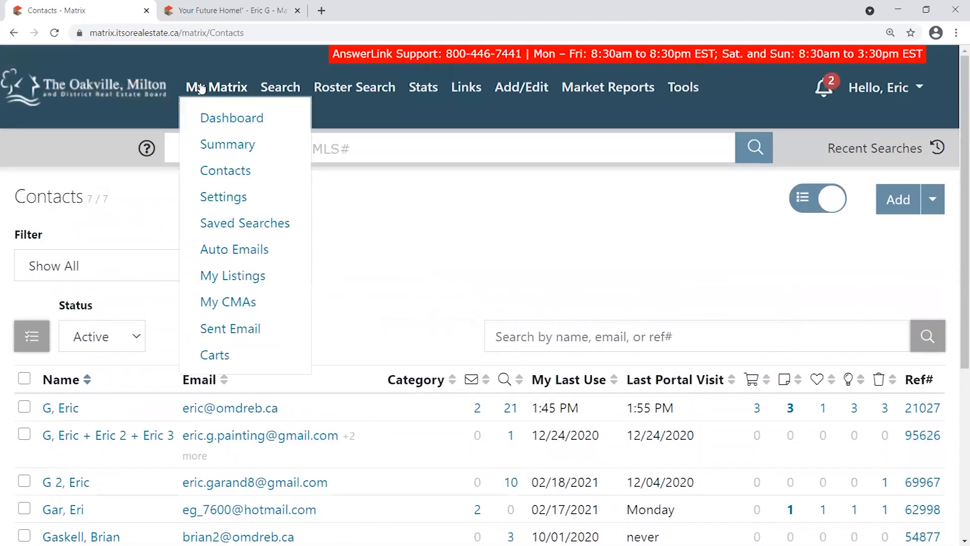
pyautogui.click(228, 196)
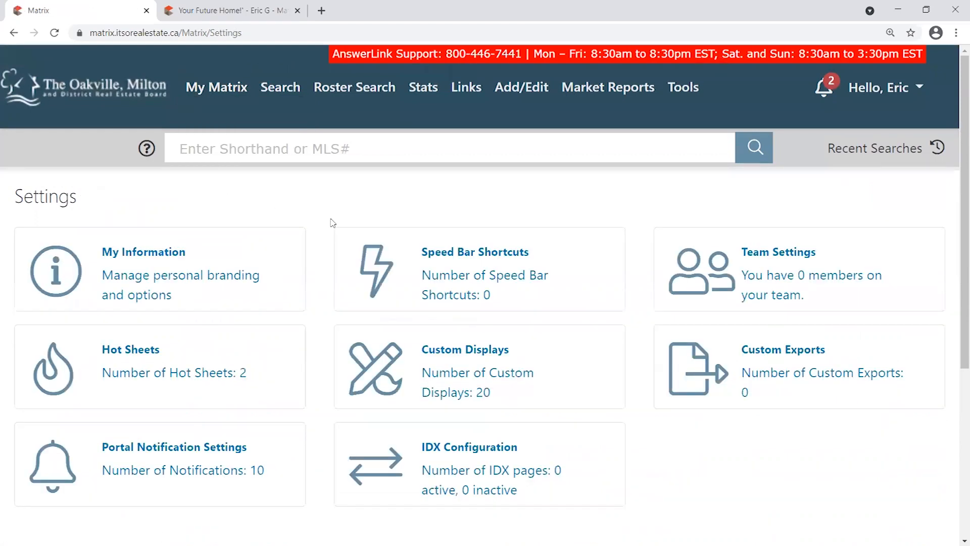
pyautogui.scroll(-1, 309, 326)
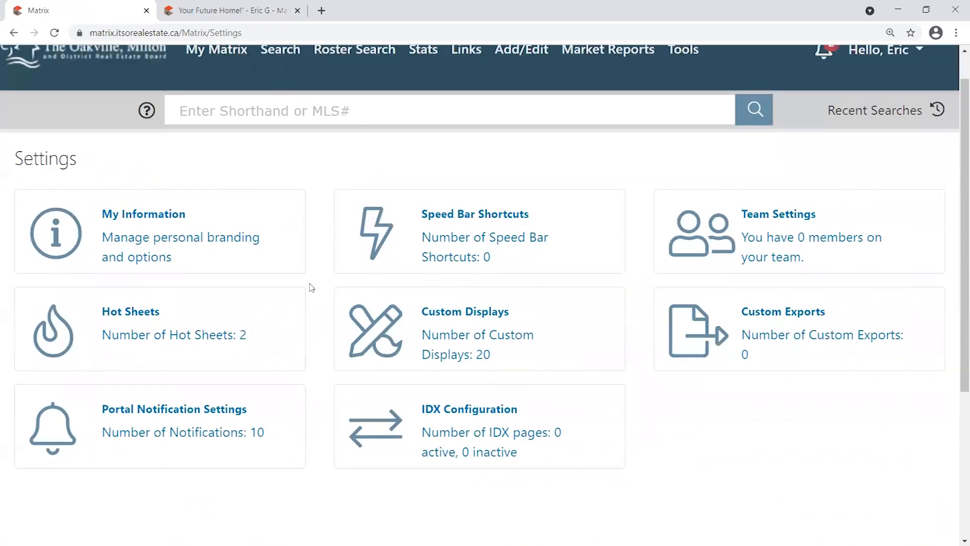
pyautogui.scroll(1, 312, 287)
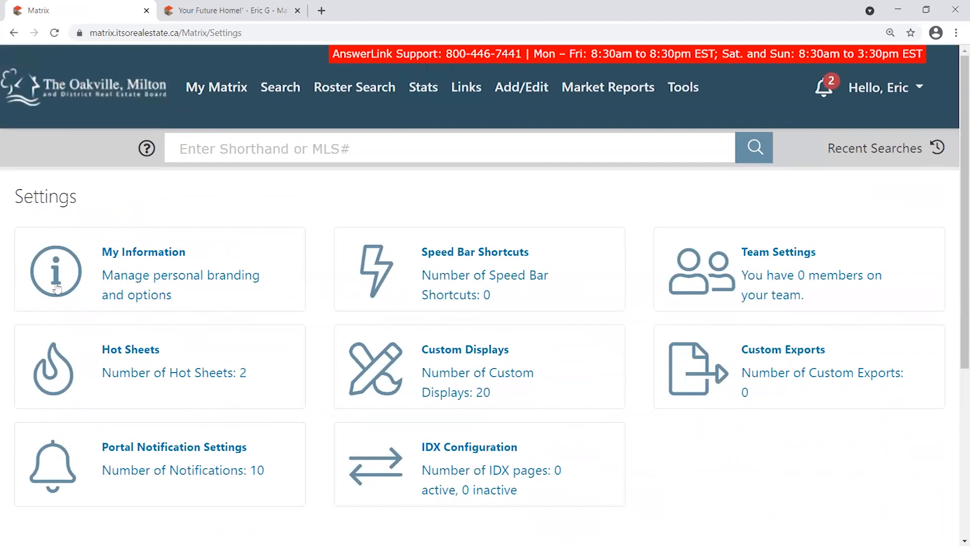
pyautogui.scroll(-3, 314, 318)
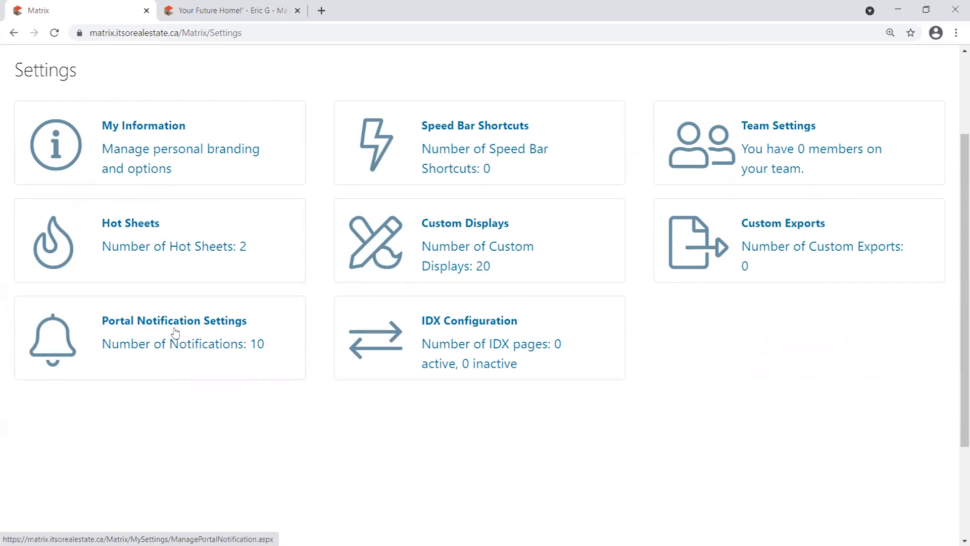
# In Portal Notification Settings, highlight the Email, Text, Daily Summary Email columns and Visits Portal First Time.
pyautogui.click(199, 334)
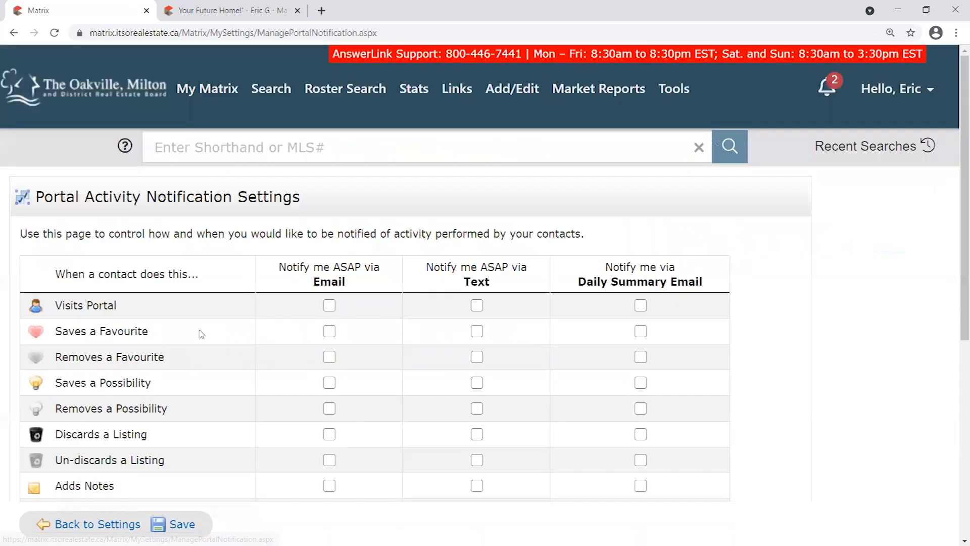
pyautogui.scroll(-3, 804, 211)
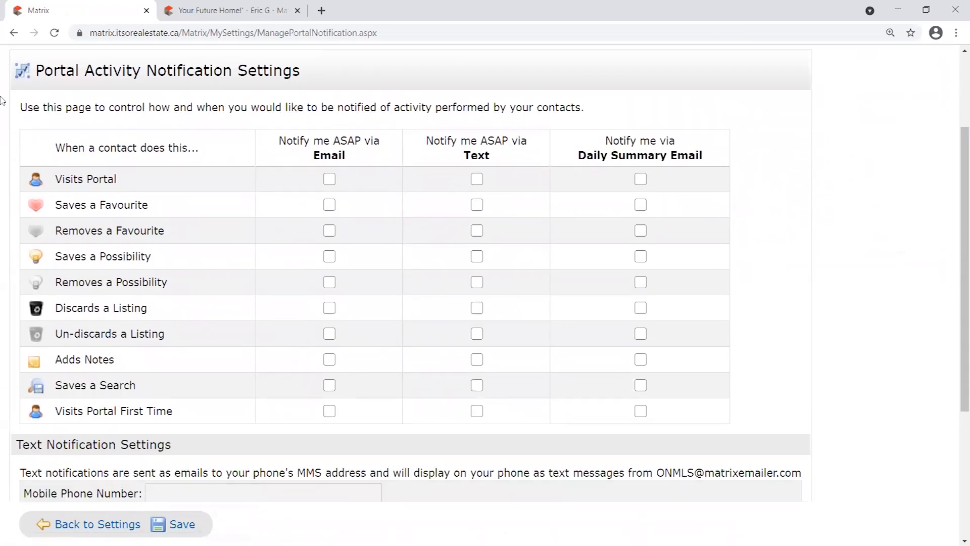
pyautogui.moveTo(956, 187)
pyautogui.mouseDown()
pyautogui.moveTo(956, 150)
pyautogui.moveTo(955, 191)
pyautogui.mouseUp()
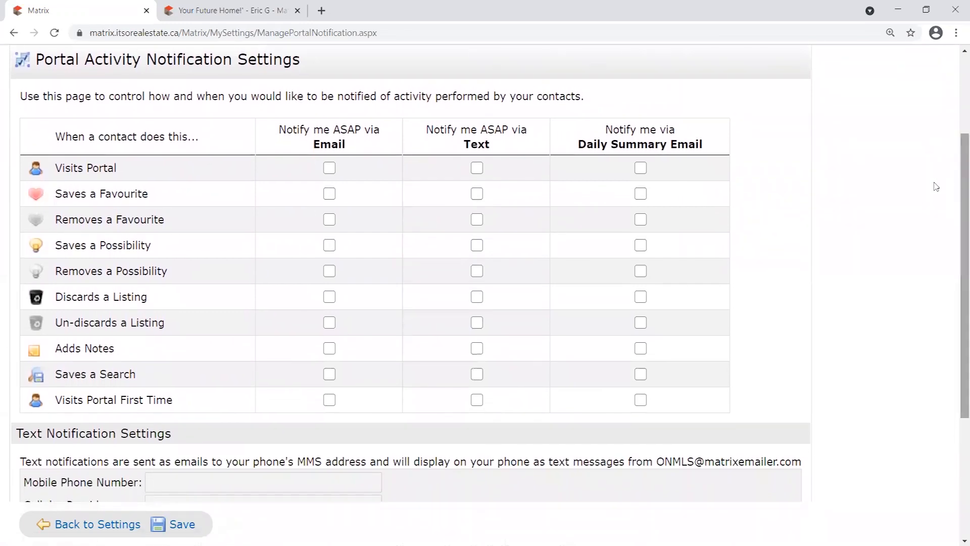
pyautogui.moveTo(355, 145); pyautogui.dragTo(286, 126)
pyautogui.moveTo(507, 145); pyautogui.dragTo(426, 127)
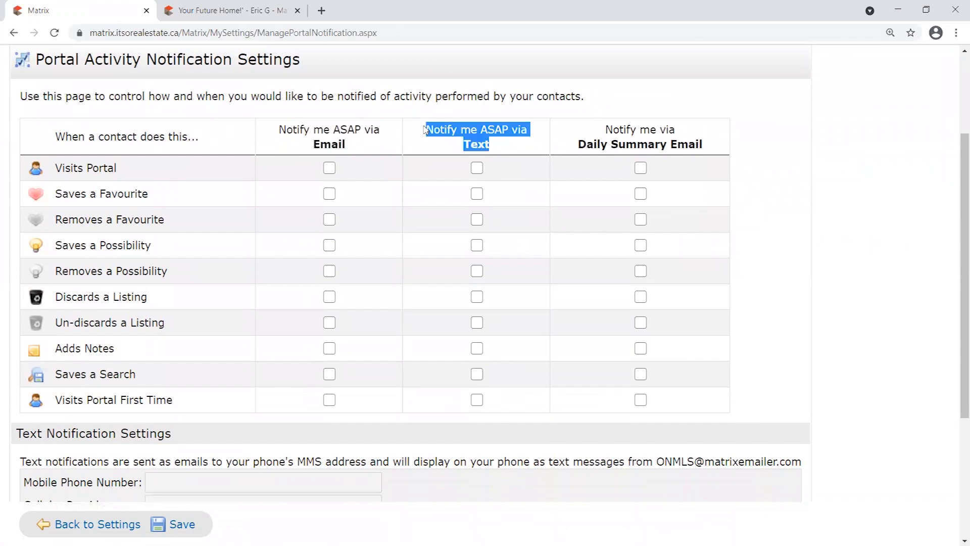
pyautogui.moveTo(704, 148); pyautogui.dragTo(581, 129)
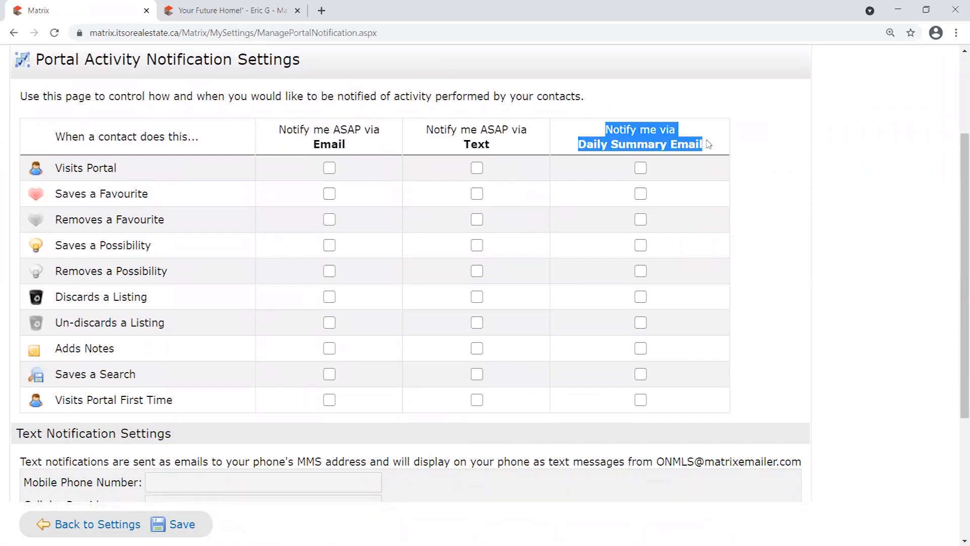
pyautogui.click(722, 128)
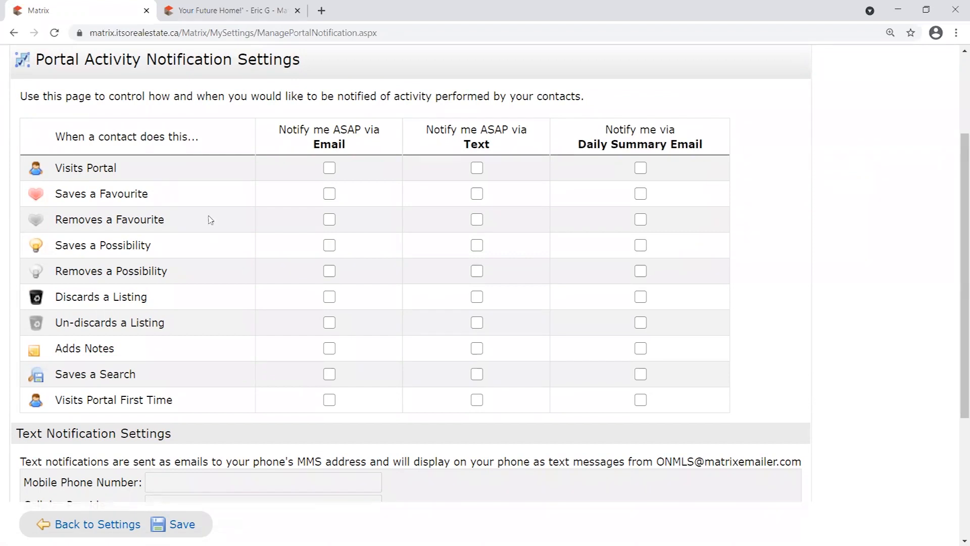
pyautogui.moveTo(55, 404); pyautogui.dragTo(197, 422)
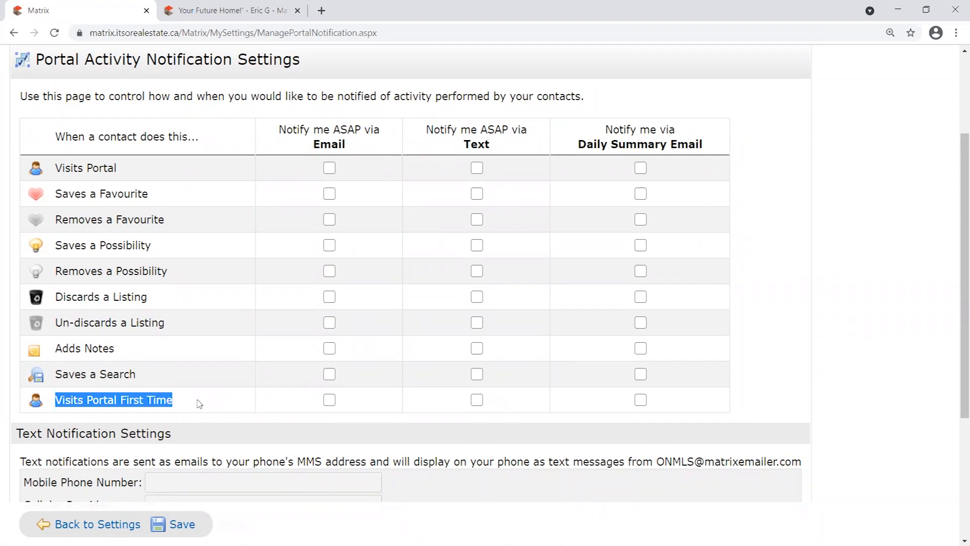
pyautogui.click(199, 403)
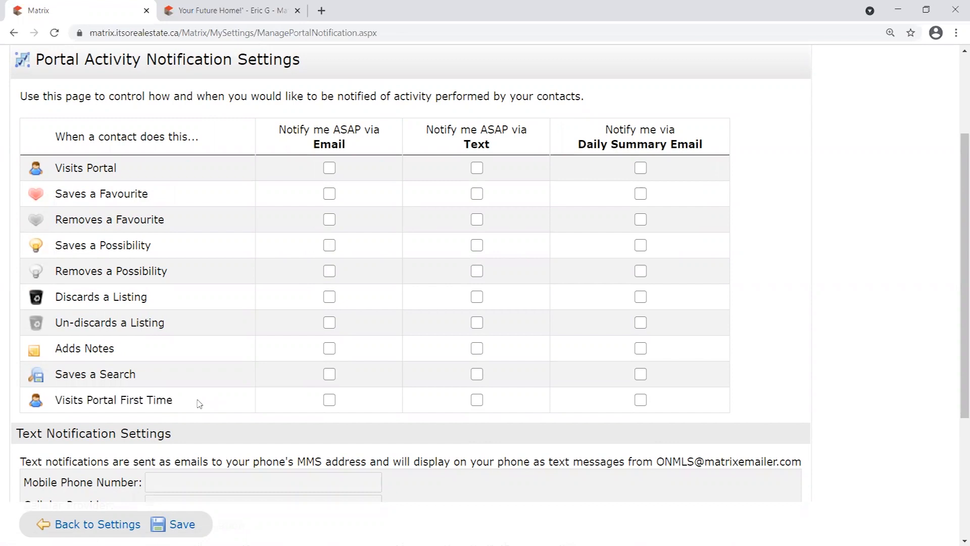
# Toggle the Email alert checkbox for Visits Portal First Time on and off repeatedly.
pyautogui.click(329, 399)
pyautogui.click(330, 401)
pyautogui.click(331, 402)
pyautogui.moveTo(172, 403); pyautogui.dragTo(27, 416)
pyautogui.click(373, 404)
pyautogui.click(330, 402)
pyautogui.click(330, 403)
# Switch the Visits Portal First Time alert from email to text notification.
pyautogui.click(332, 401)
pyautogui.click(333, 400)
pyautogui.click(333, 401)
pyautogui.scroll(-1, 386, 413)
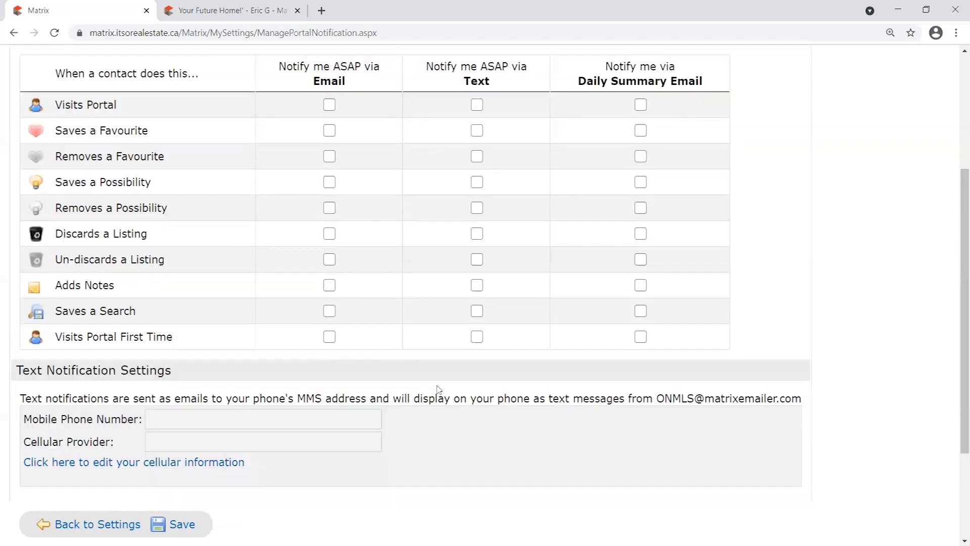
pyautogui.click(477, 337)
pyautogui.moveTo(428, 66); pyautogui.dragTo(502, 81)
pyautogui.click(508, 336)
pyautogui.click(477, 338)
pyautogui.click(476, 338)
# Open the cellular phone and provider fields, then cancel without entering any details.
pyautogui.moveTo(26, 407); pyautogui.dragTo(249, 402)
pyautogui.click(237, 400)
pyautogui.moveTo(18, 445); pyautogui.dragTo(119, 445)
pyautogui.click(184, 428)
pyautogui.click(135, 462)
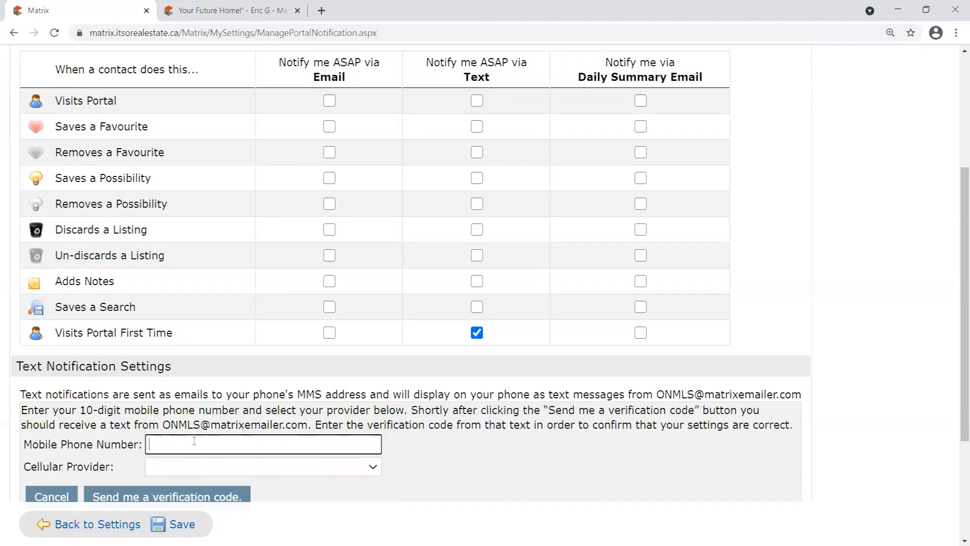
pyautogui.scroll(-1, 202, 424)
pyautogui.click(203, 410)
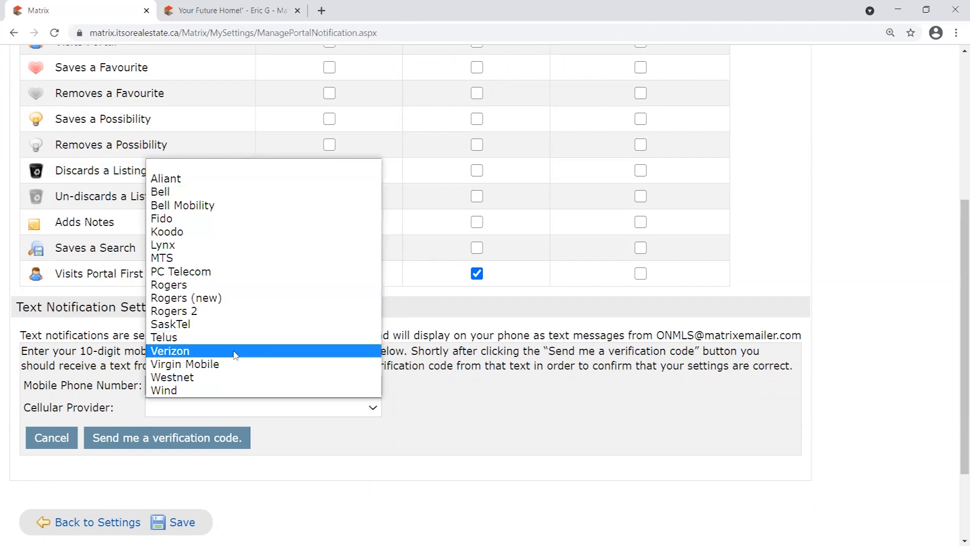
pyautogui.click(535, 424)
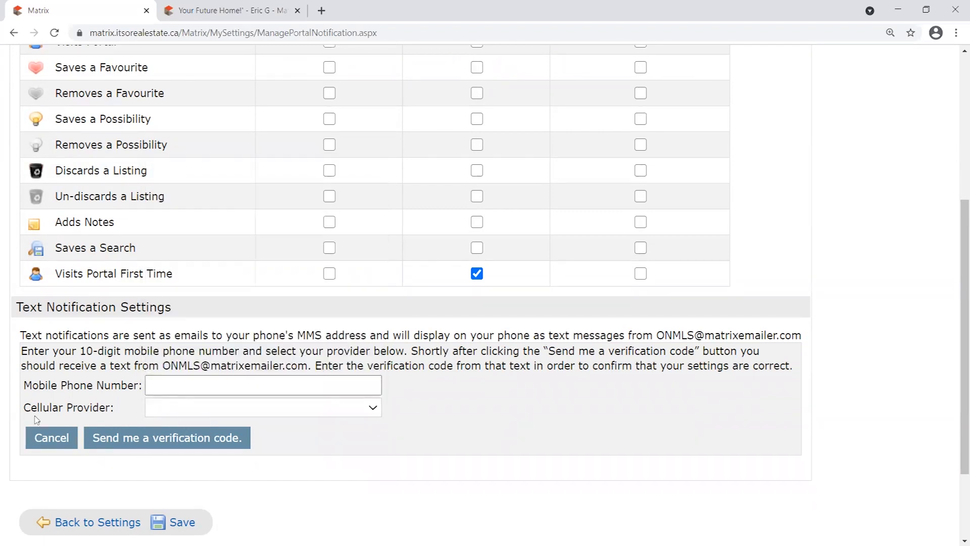
pyautogui.click(53, 437)
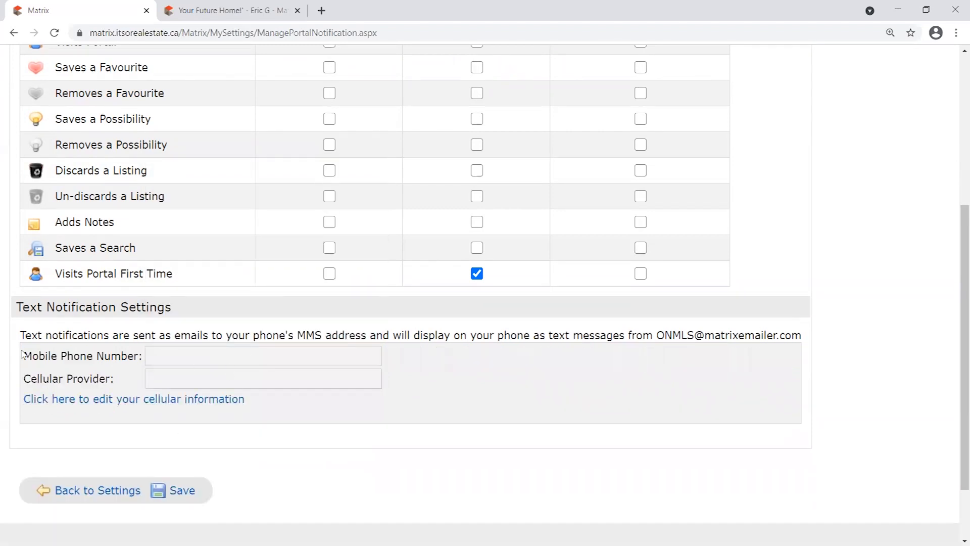
pyautogui.scroll(3, 513, 296)
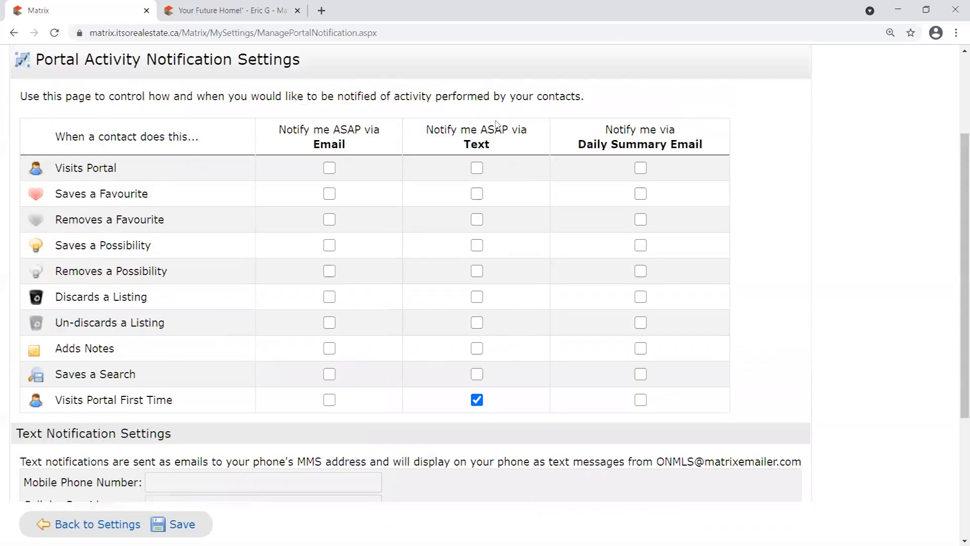
# Turn off the text alert for Visits Portal First Time, leaving its daily summary unchecked.
pyautogui.click(477, 401)
pyautogui.moveTo(172, 404); pyautogui.dragTo(56, 398)
pyautogui.click(198, 406)
pyautogui.moveTo(56, 400); pyautogui.dragTo(244, 408)
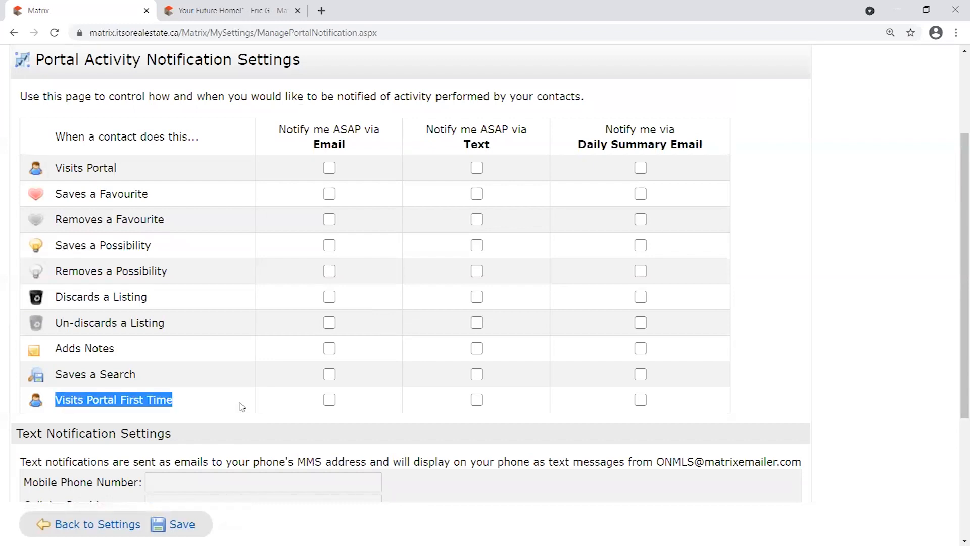
pyautogui.click(213, 400)
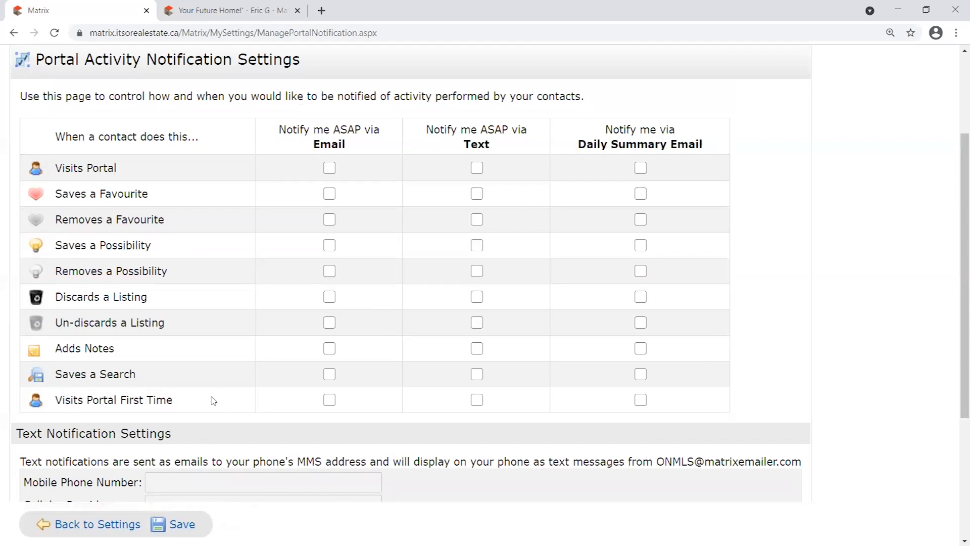
pyautogui.click(640, 399)
pyautogui.click(640, 400)
# Check instant email for Visits Portal, Saves a Favourite, Saves a Possibility, Discards a Listing, Adds Notes, Visits Portal First Time.
pyautogui.click(329, 168)
pyautogui.click(328, 194)
pyautogui.click(329, 245)
pyautogui.click(329, 297)
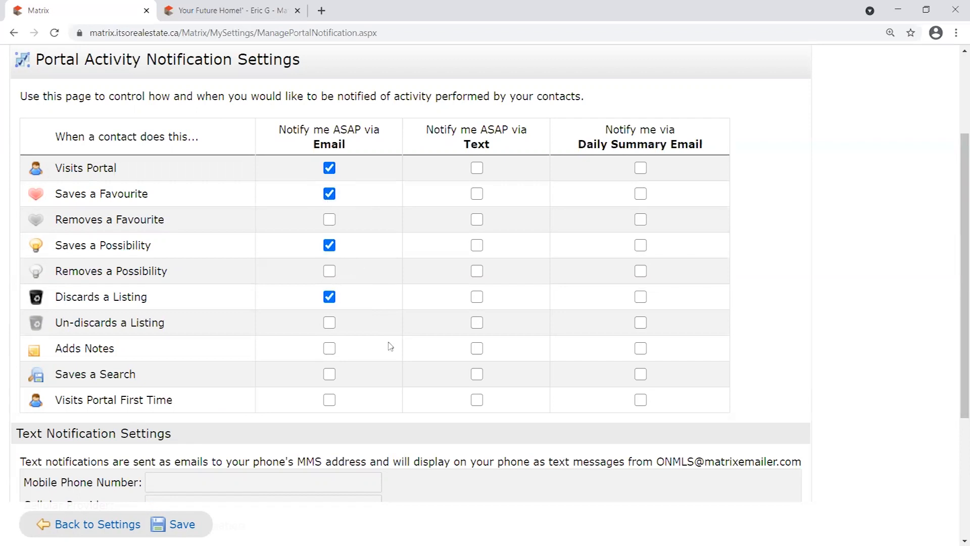
pyautogui.click(330, 349)
pyautogui.click(332, 401)
# Highlight the activity labels from Visits Portal First Time up to Saves a Favourite.
pyautogui.moveTo(172, 394); pyautogui.dragTo(55, 400)
pyautogui.moveTo(117, 350)
pyautogui.mouseDown()
pyautogui.moveTo(69, 350)
pyautogui.moveTo(117, 351)
pyautogui.mouseUp()
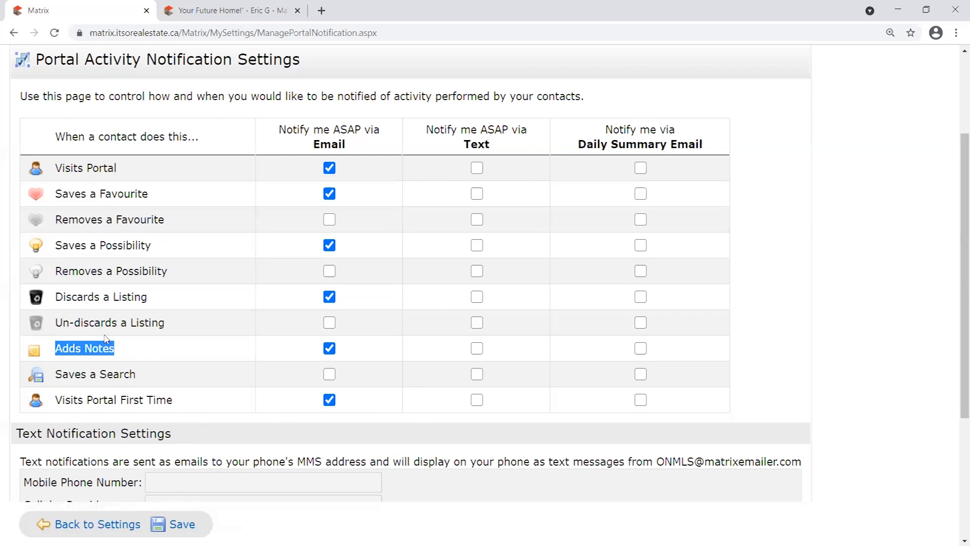
pyautogui.moveTo(149, 298); pyautogui.dragTo(62, 298)
pyautogui.moveTo(165, 251); pyautogui.dragTo(55, 244)
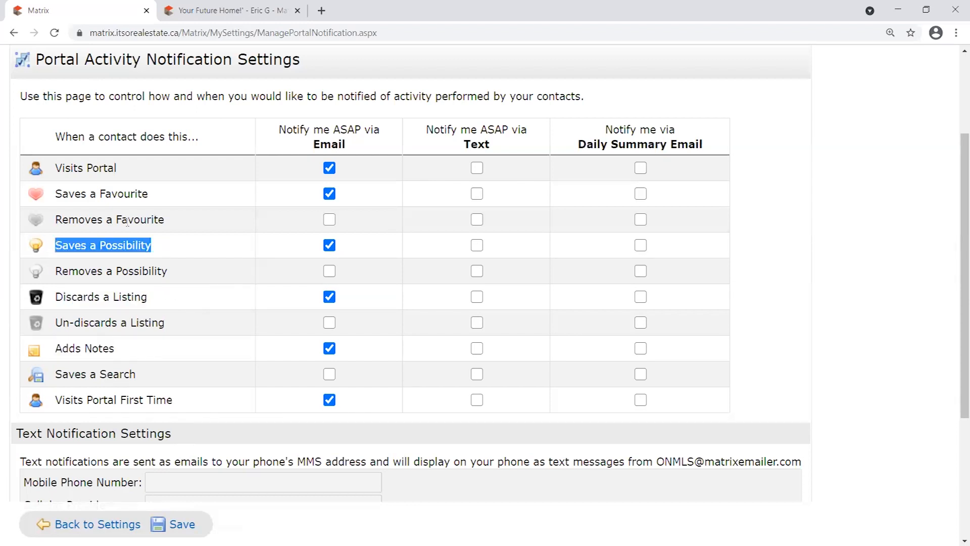
pyautogui.moveTo(149, 195); pyautogui.dragTo(33, 198)
pyautogui.click(167, 218)
pyautogui.moveTo(163, 192); pyautogui.dragTo(6, 202)
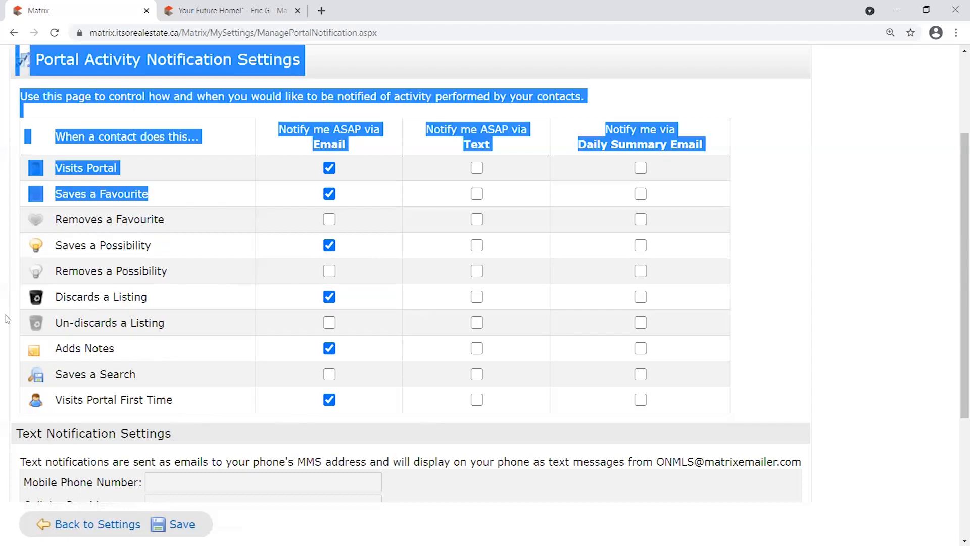
pyautogui.moveTo(184, 192); pyautogui.dragTo(61, 195)
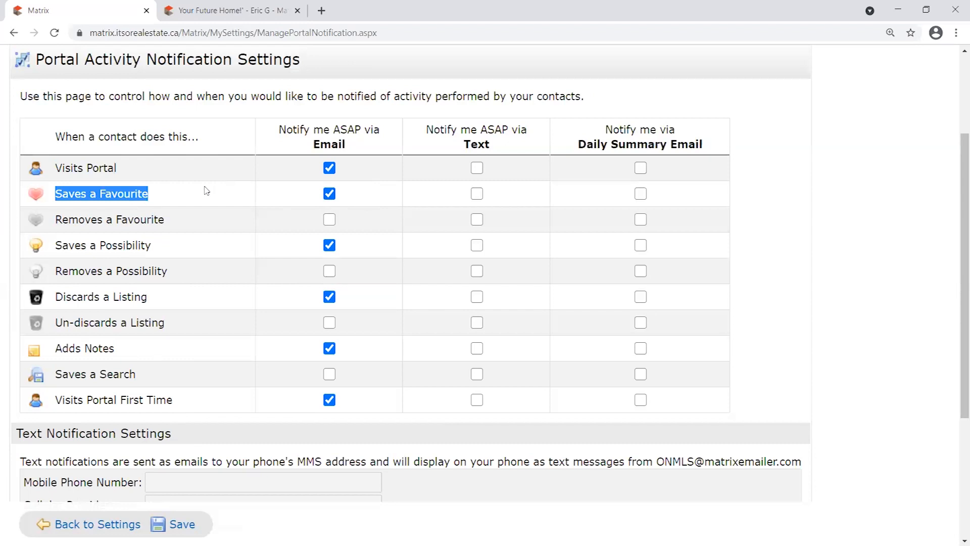
pyautogui.moveTo(154, 198); pyautogui.dragTo(49, 198)
pyautogui.moveTo(155, 247); pyautogui.dragTo(36, 249)
pyautogui.moveTo(163, 301); pyautogui.dragTo(50, 302)
pyautogui.moveTo(119, 349); pyautogui.dragTo(50, 123)
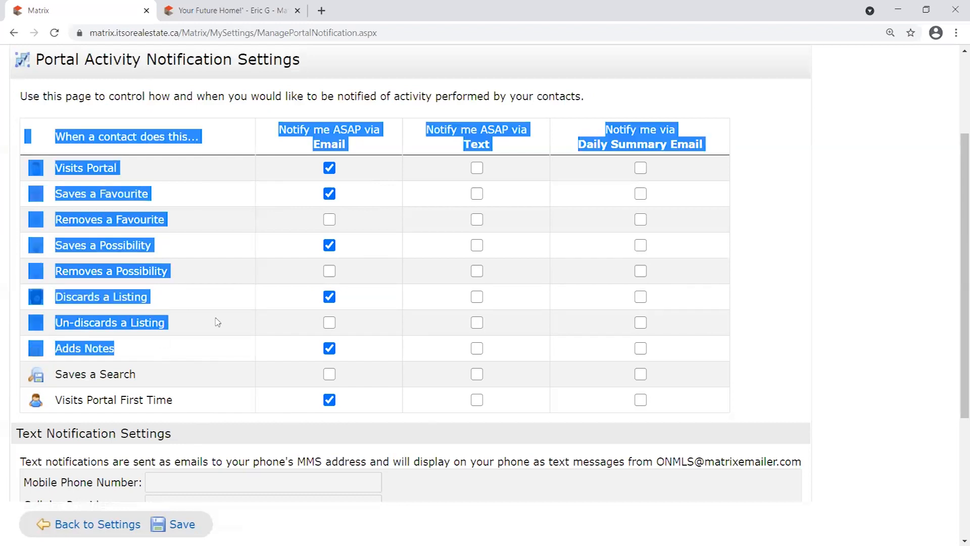
# Add all nine activities, Visits Portal through Visits Portal First Time, to the Daily Summary Email.
pyautogui.click(281, 264)
pyautogui.click(640, 168)
pyautogui.click(640, 194)
pyautogui.click(641, 245)
pyautogui.click(641, 270)
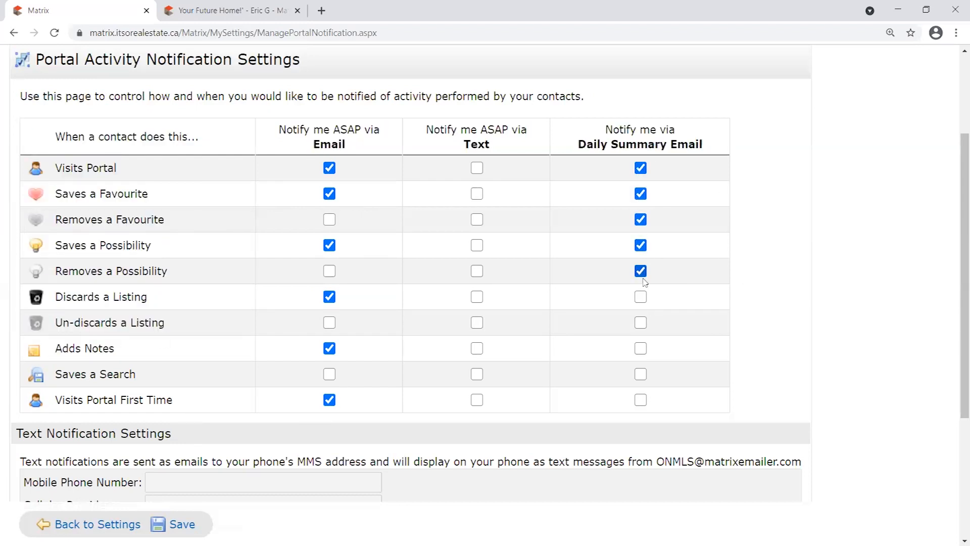
pyautogui.click(641, 297)
pyautogui.click(640, 323)
pyautogui.click(641, 348)
pyautogui.click(640, 374)
pyautogui.click(641, 399)
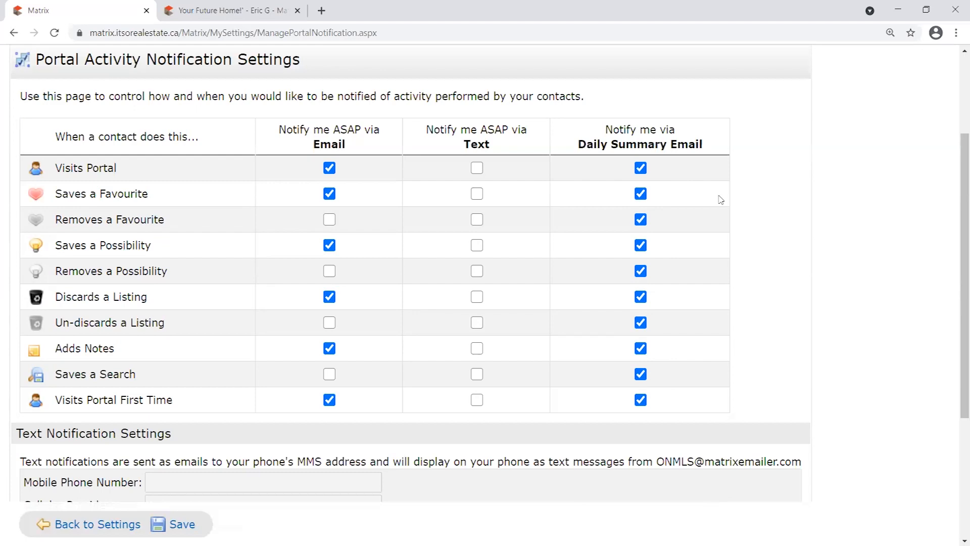
# Highlight the notification settings page title.
pyautogui.scroll(3, 721, 199)
pyautogui.moveTo(29, 186); pyautogui.dragTo(133, 178)
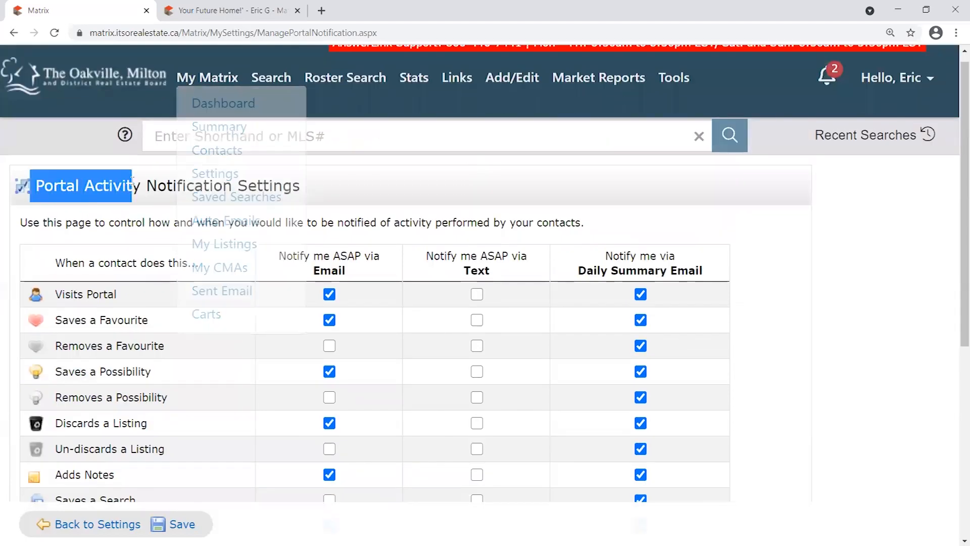
pyautogui.scroll(-3, 537, 199)
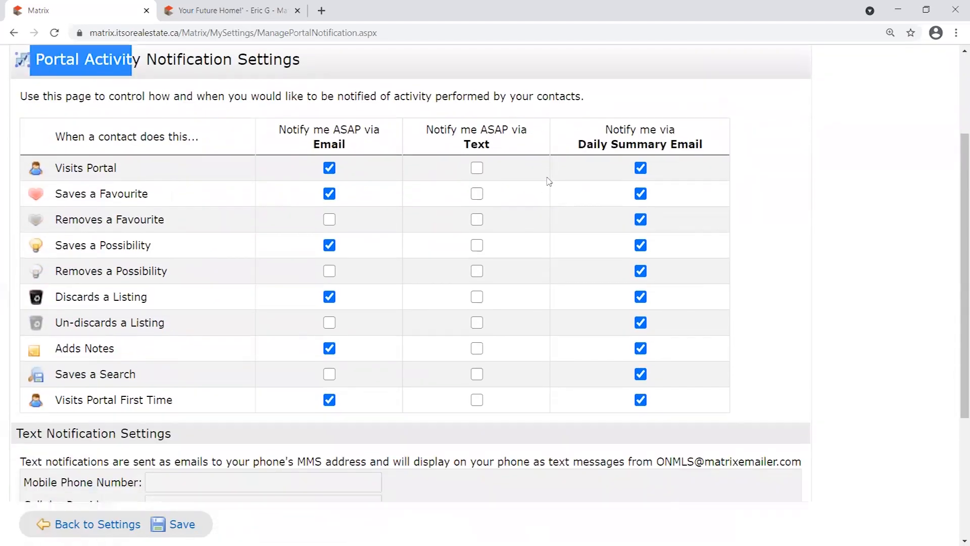
pyautogui.click(333, 66)
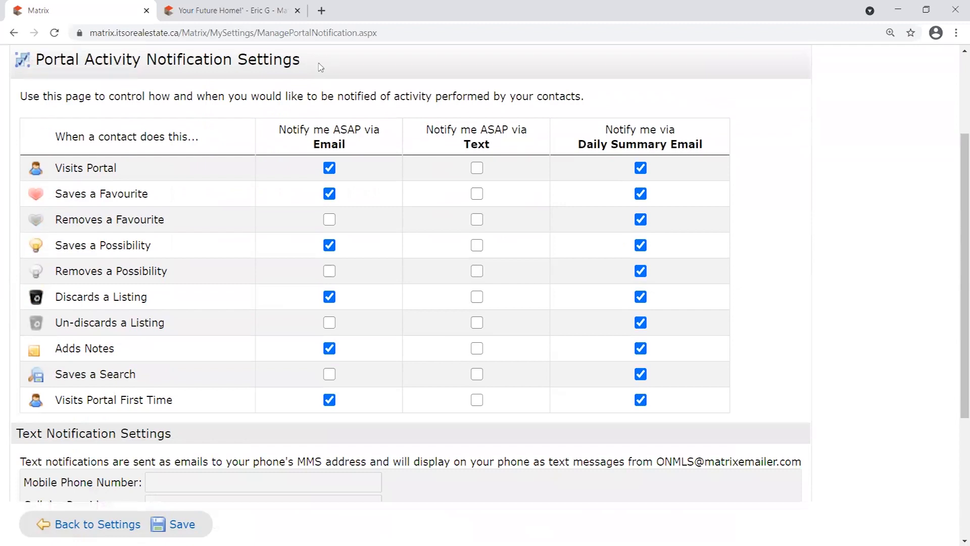
pyautogui.moveTo(54, 60); pyautogui.dragTo(323, 58)
# Turn off instant email for Visits Portal and remove the top five activities from the daily summary.
pyautogui.click(329, 168)
pyautogui.click(640, 168)
pyautogui.click(641, 194)
pyautogui.click(641, 219)
pyautogui.click(641, 245)
pyautogui.rightClick(644, 255)
pyautogui.click(640, 271)
# Go back to the main settings page.
pyautogui.scroll(-1, 427, 354)
pyautogui.scroll(-3, 428, 348)
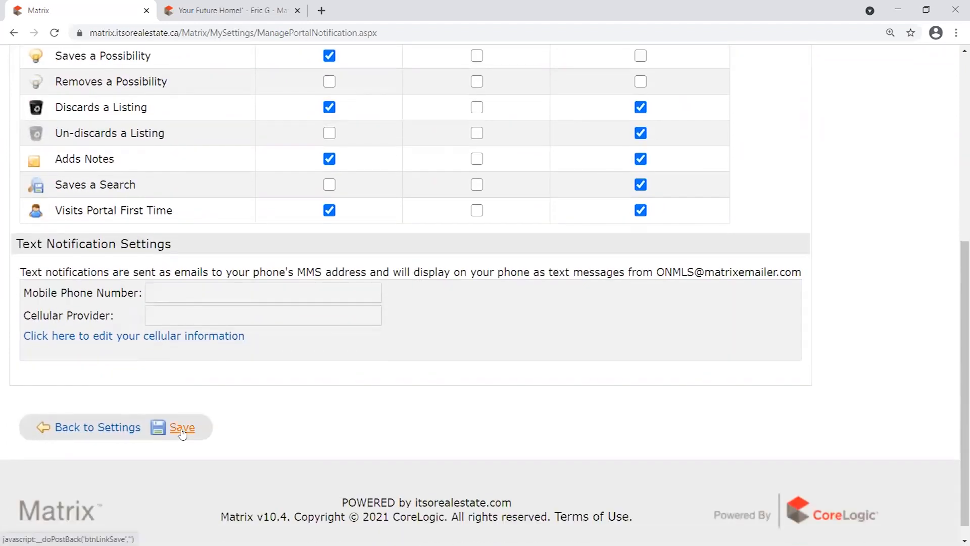
pyautogui.click(101, 427)
pyautogui.click(101, 94)
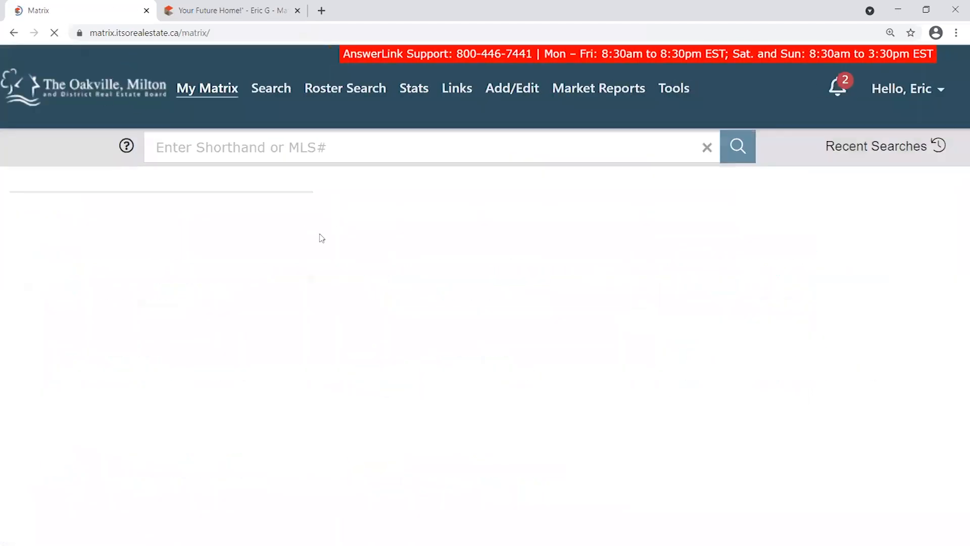
pyautogui.click(256, 11)
pyautogui.click(896, 311)
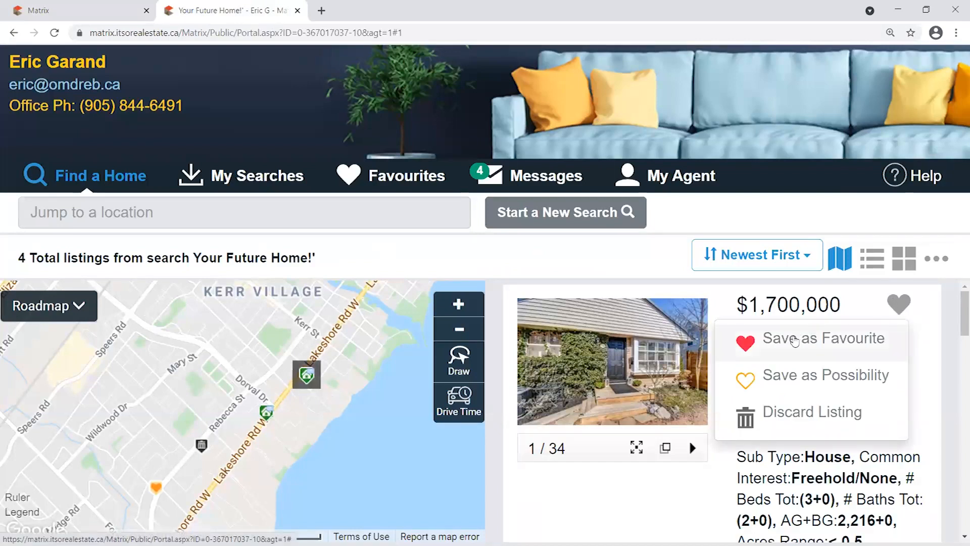
pyautogui.click(763, 339)
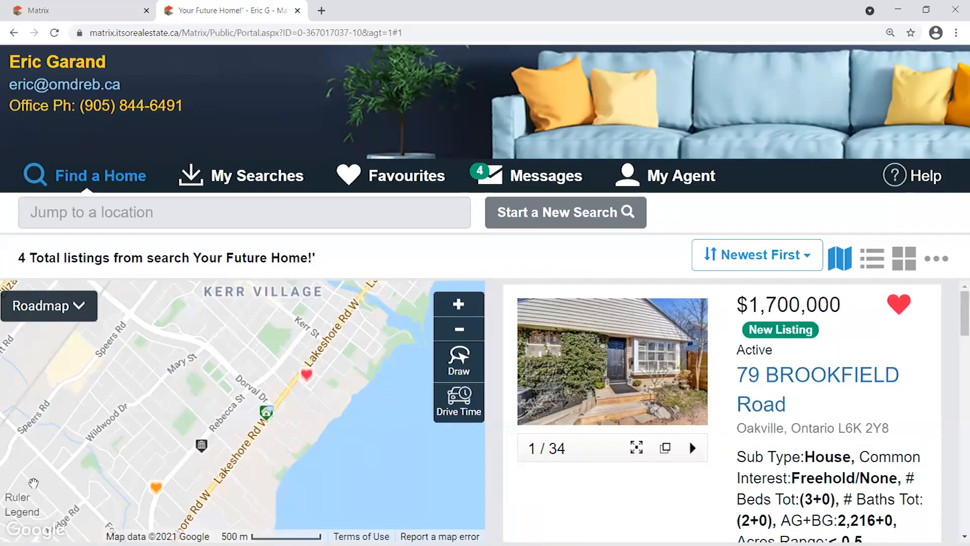
pyautogui.click(298, 11)
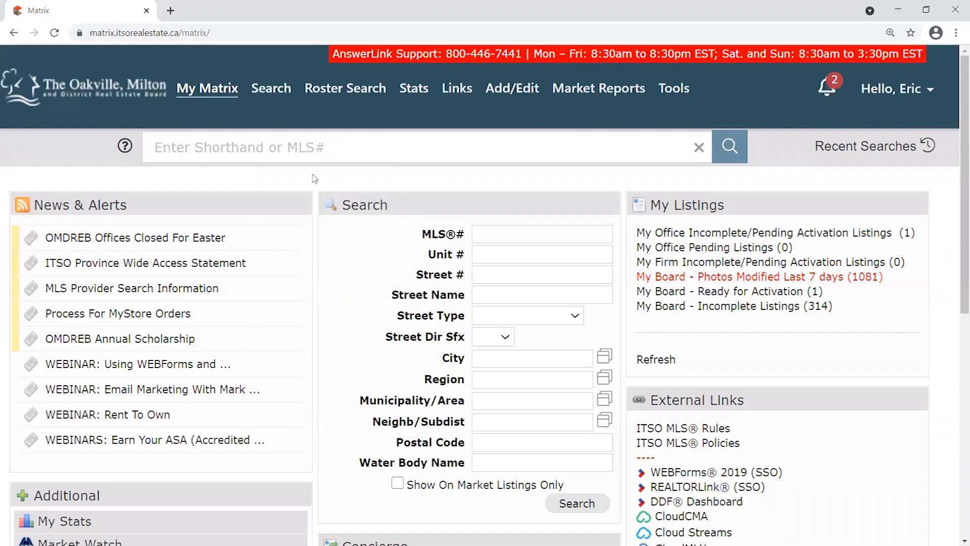
# Drag the Concierge panel with 14 listings awaiting approval up above the Search panel.
pyautogui.scroll(-1, 314, 178)
pyautogui.moveTo(435, 404); pyautogui.dragTo(449, 149)
pyautogui.scroll(1, 469, 194)
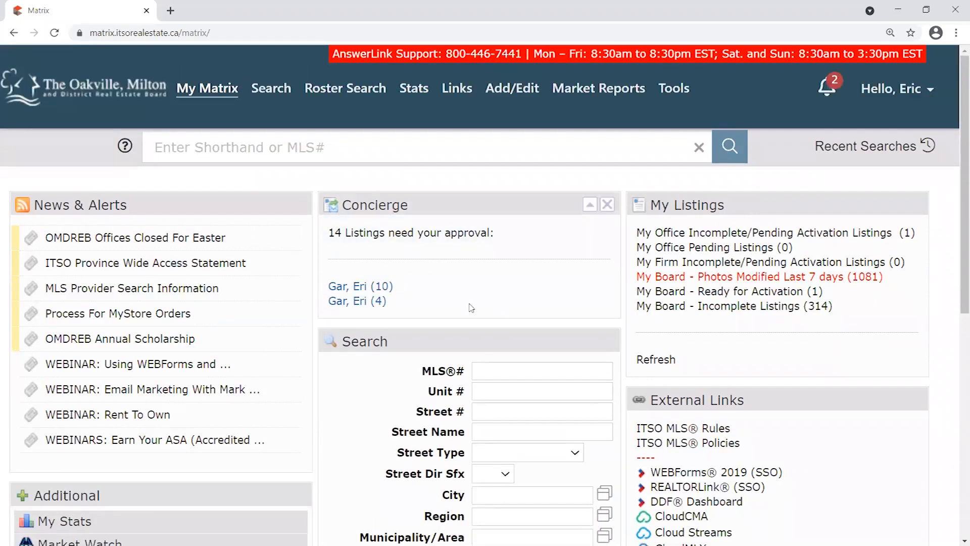
pyautogui.moveTo(481, 203); pyautogui.dragTo(467, 216)
pyautogui.moveTo(329, 232); pyautogui.dragTo(387, 233)
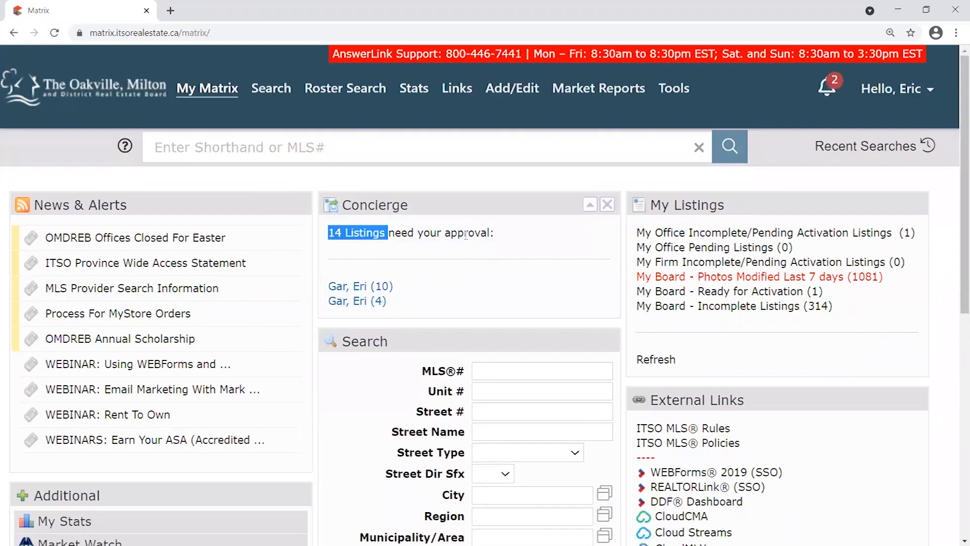
pyautogui.click(489, 232)
pyautogui.moveTo(470, 198); pyautogui.dragTo(428, 194)
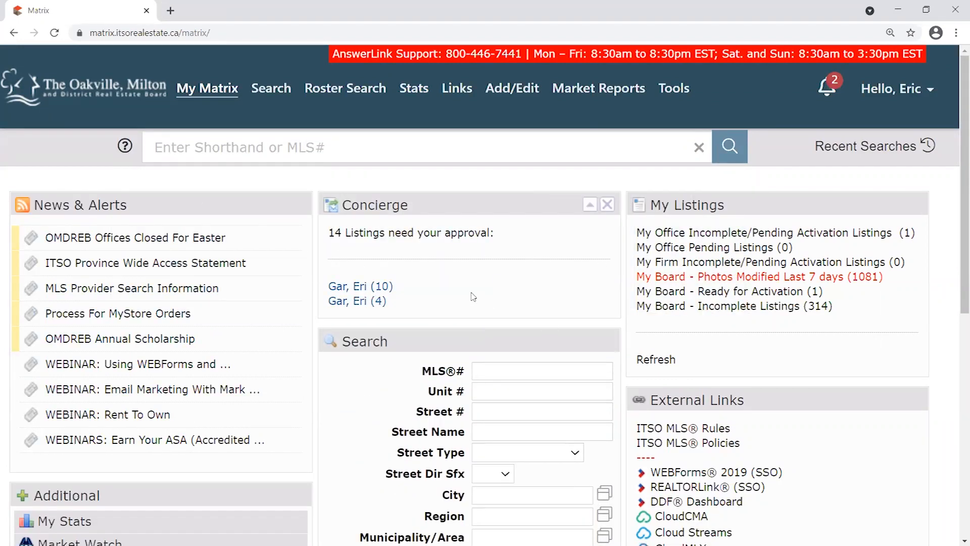
pyautogui.moveTo(375, 208); pyautogui.dragTo(377, 207)
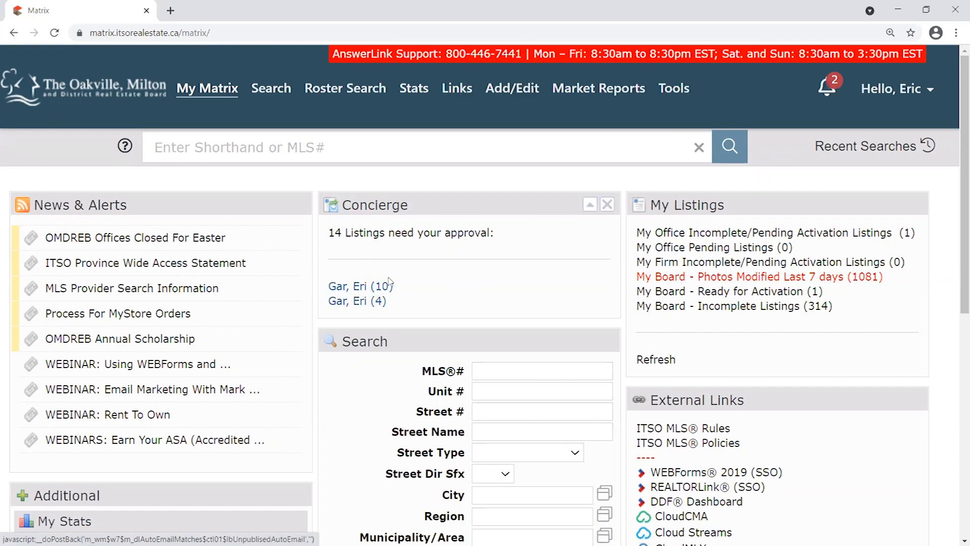
# Open the ten listings awaiting concierge approval and view listing 40089934.
pyautogui.click(362, 288)
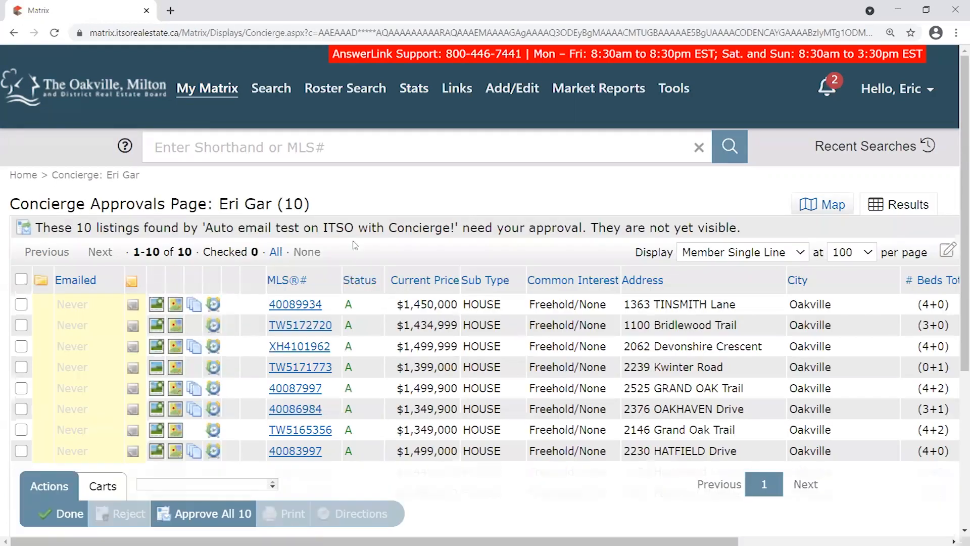
pyautogui.scroll(-1, 377, 227)
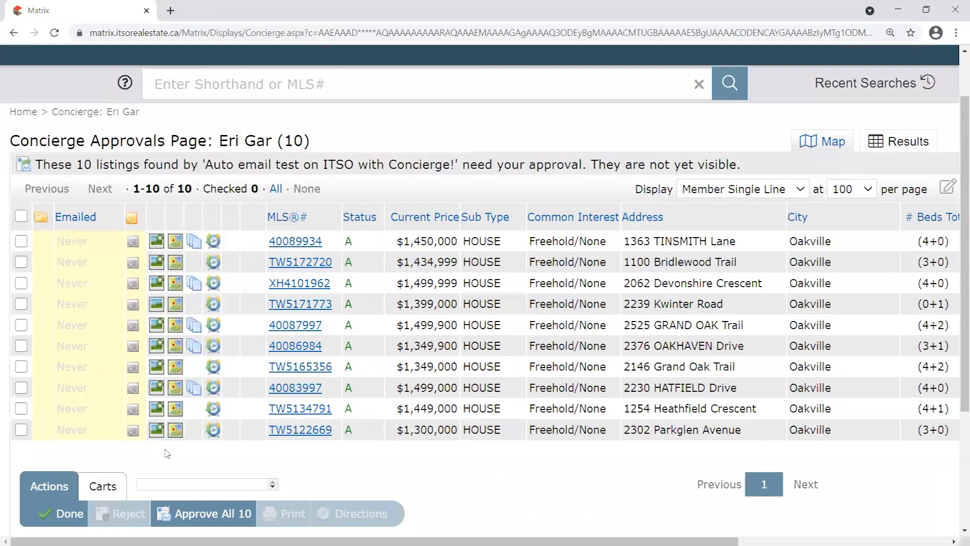
pyautogui.scroll(-1, 90, 275)
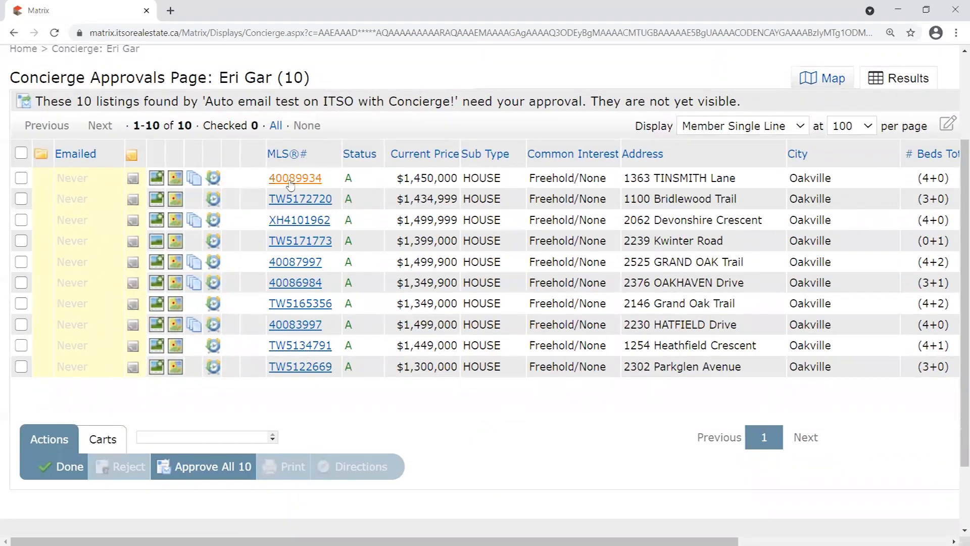
pyautogui.moveTo(396, 178); pyautogui.dragTo(458, 181)
pyautogui.scroll(2, 502, 208)
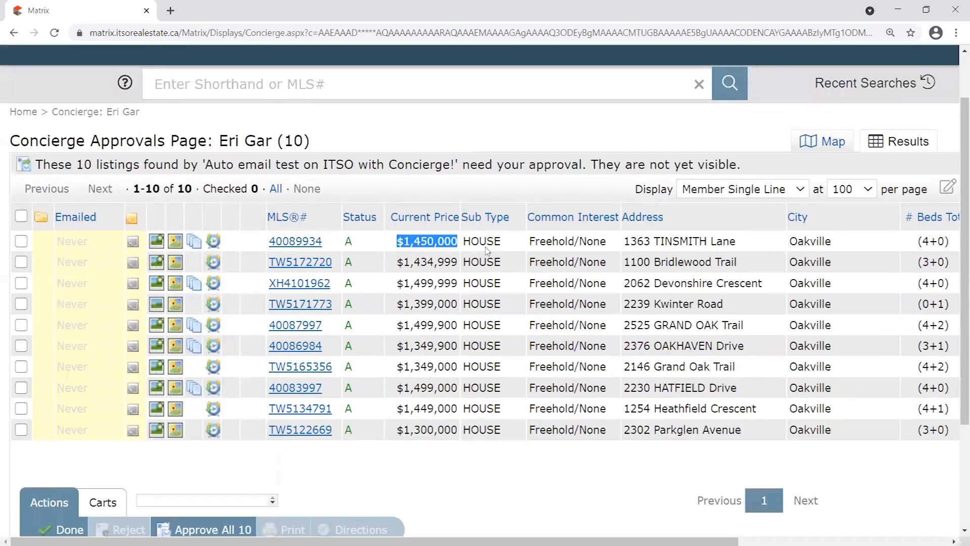
pyautogui.moveTo(625, 242); pyautogui.dragTo(736, 242)
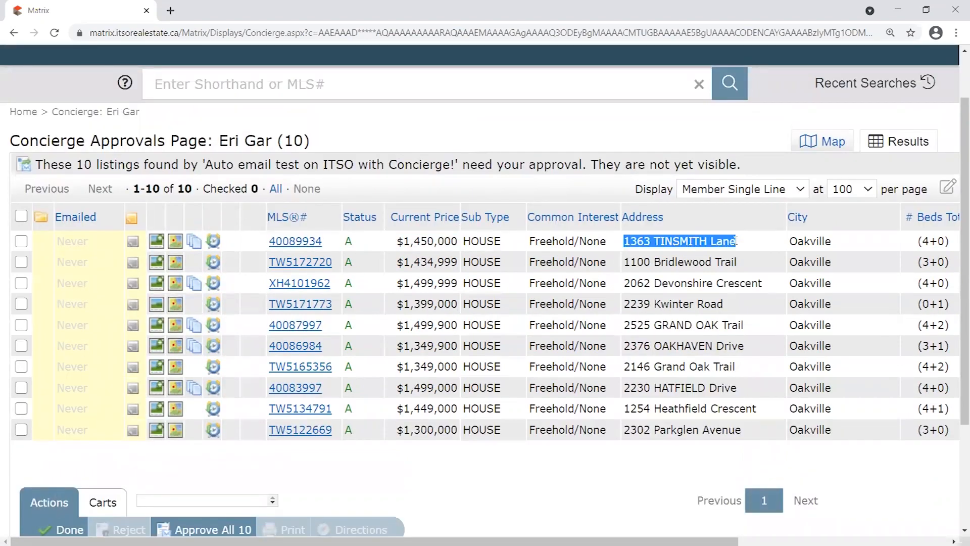
pyautogui.moveTo(220, 140); pyautogui.dragTo(273, 141)
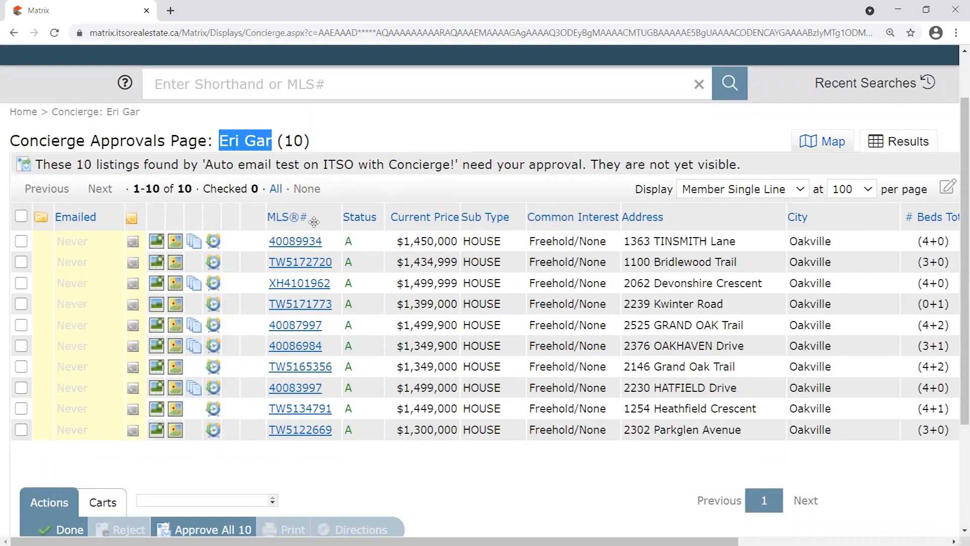
pyautogui.moveTo(744, 244); pyautogui.dragTo(535, 252)
pyautogui.click(295, 243)
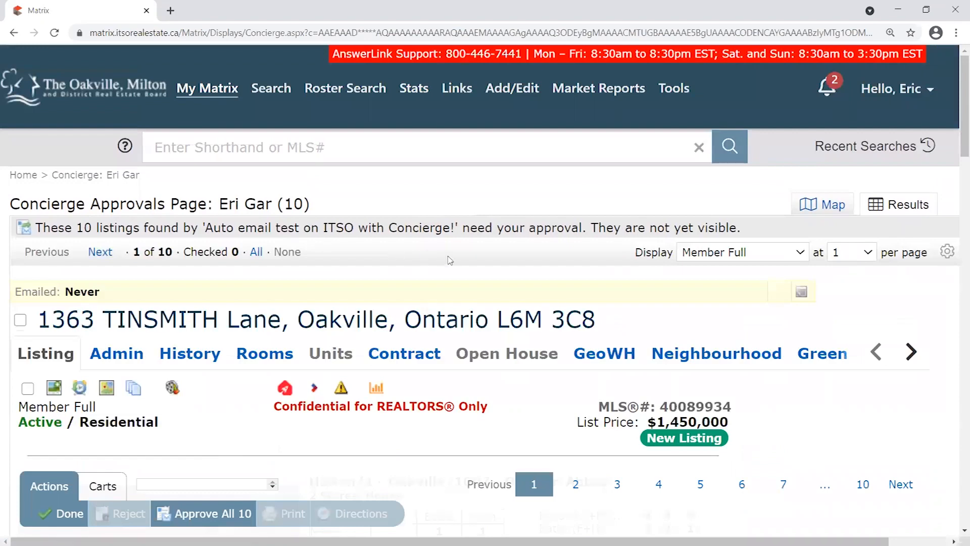
# Step forward and back through the pending listings, then finish with Done.
pyautogui.scroll(-1, 444, 257)
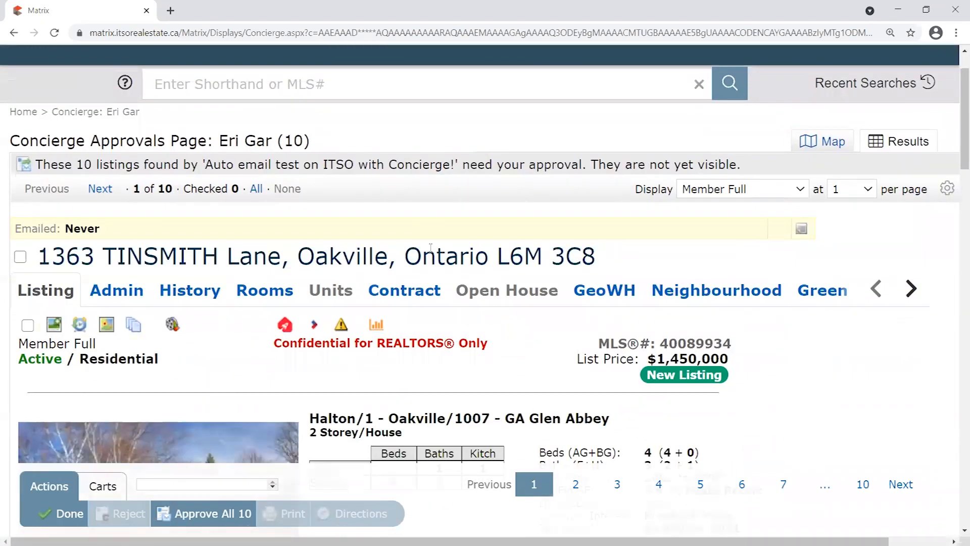
pyautogui.click(101, 192)
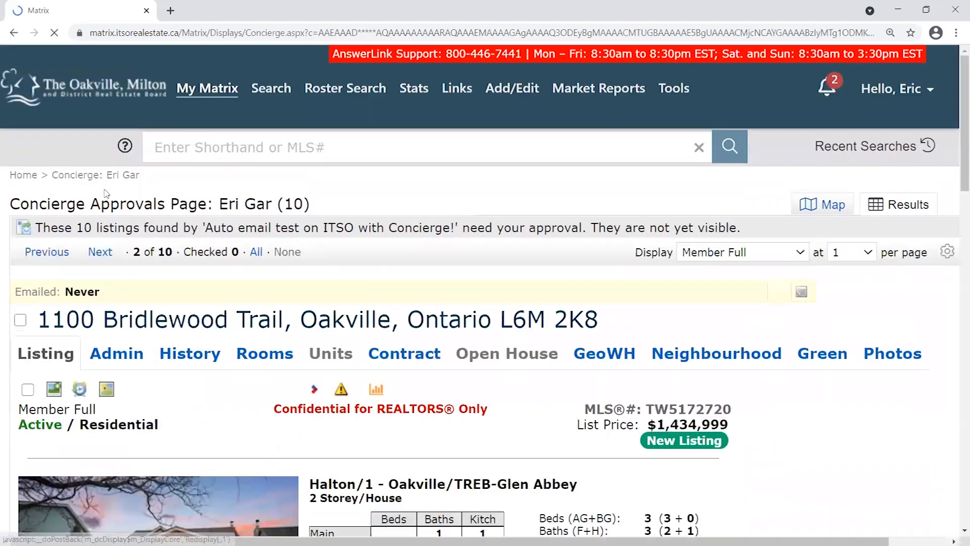
pyautogui.click(94, 256)
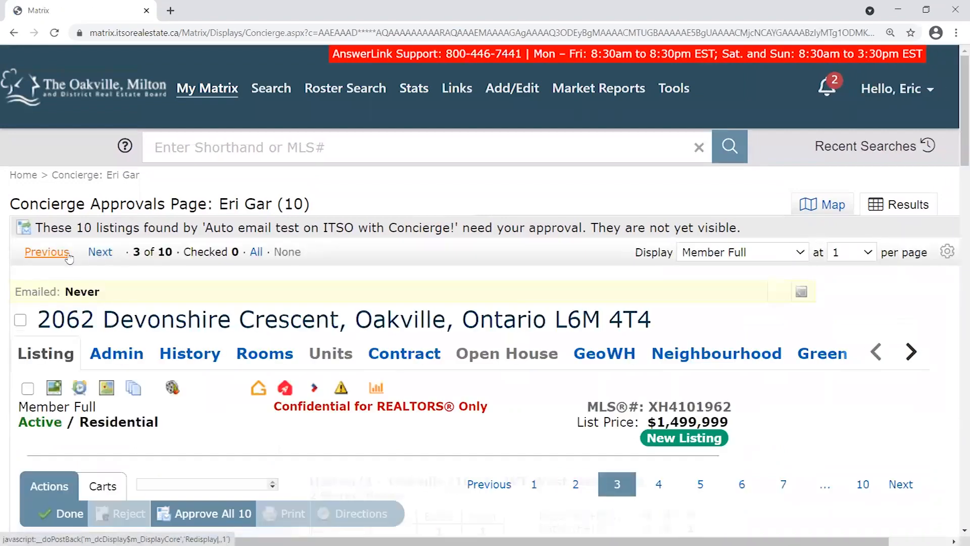
pyautogui.click(52, 255)
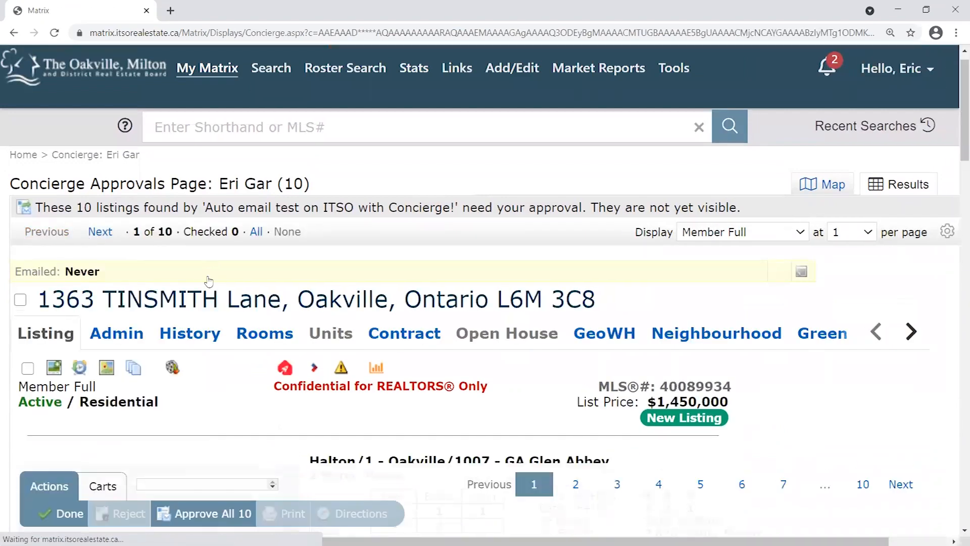
pyautogui.scroll(-6, 206, 277)
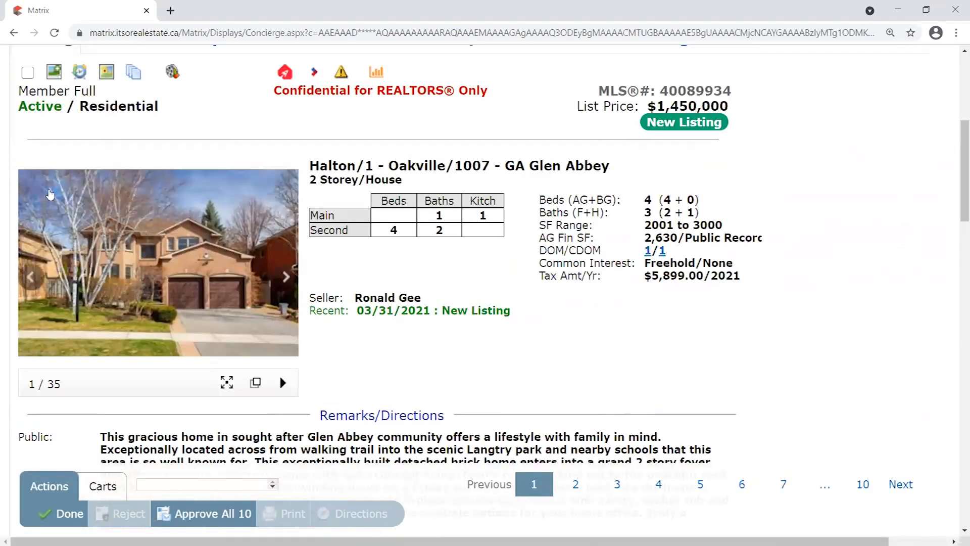
pyautogui.scroll(-1, 145, 407)
pyautogui.click(69, 513)
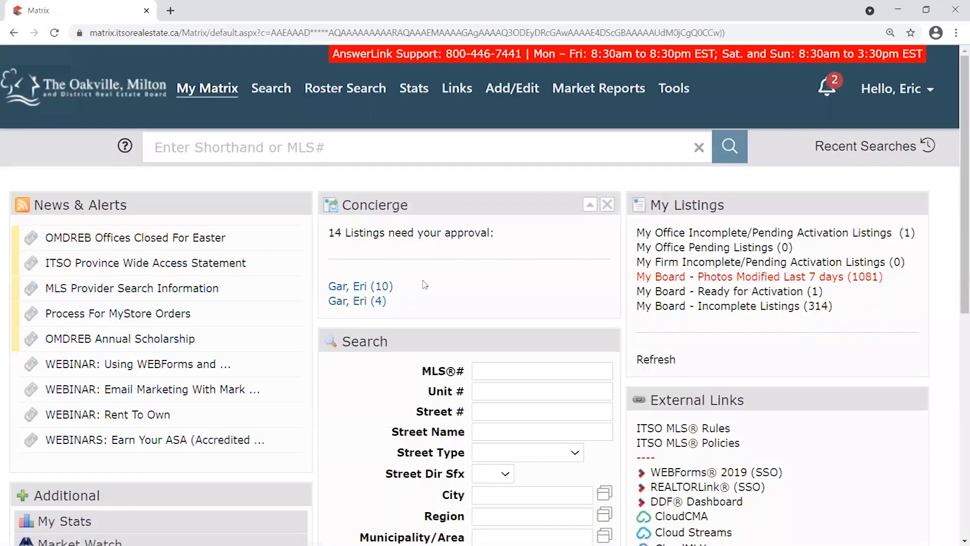
pyautogui.click(359, 287)
pyautogui.scroll(-2, 338, 176)
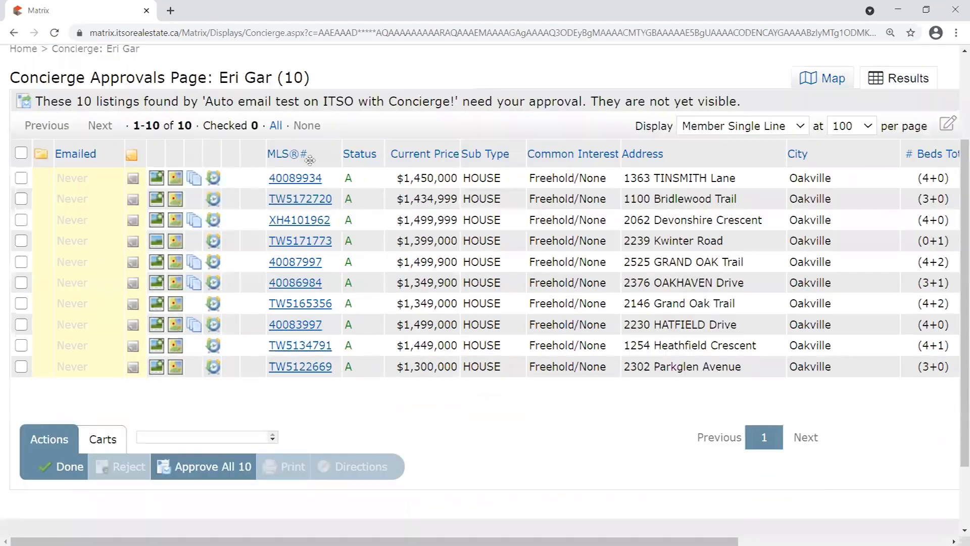
pyautogui.click(21, 179)
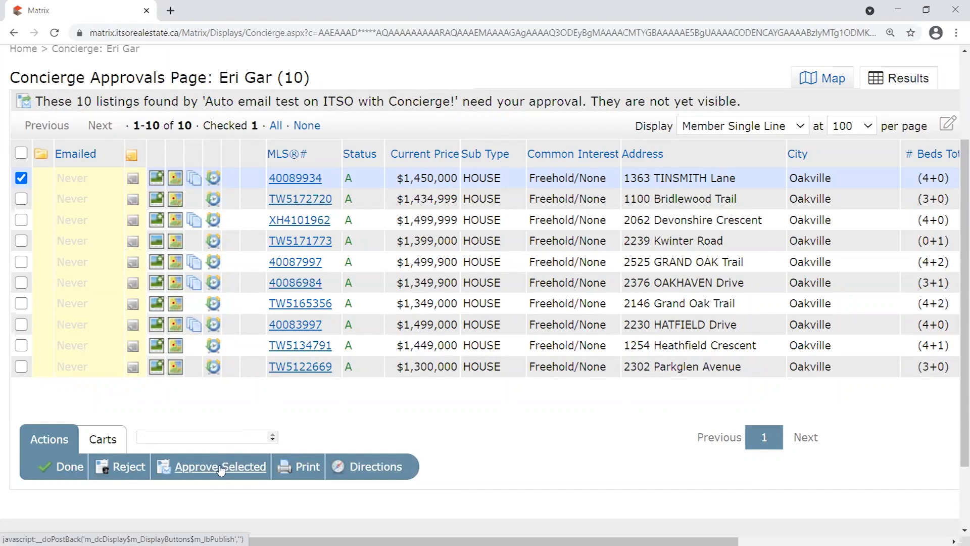
pyautogui.click(21, 178)
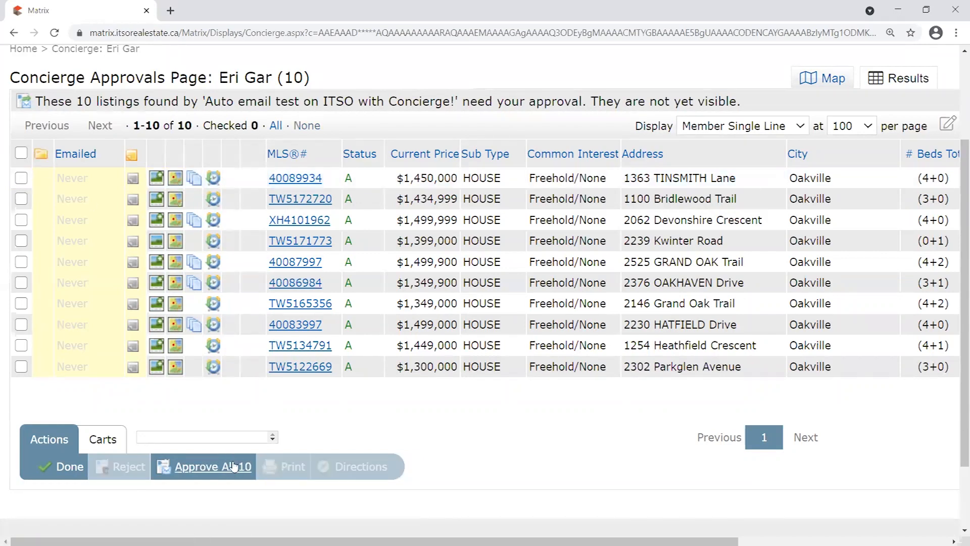
pyautogui.click(21, 178)
pyautogui.click(21, 324)
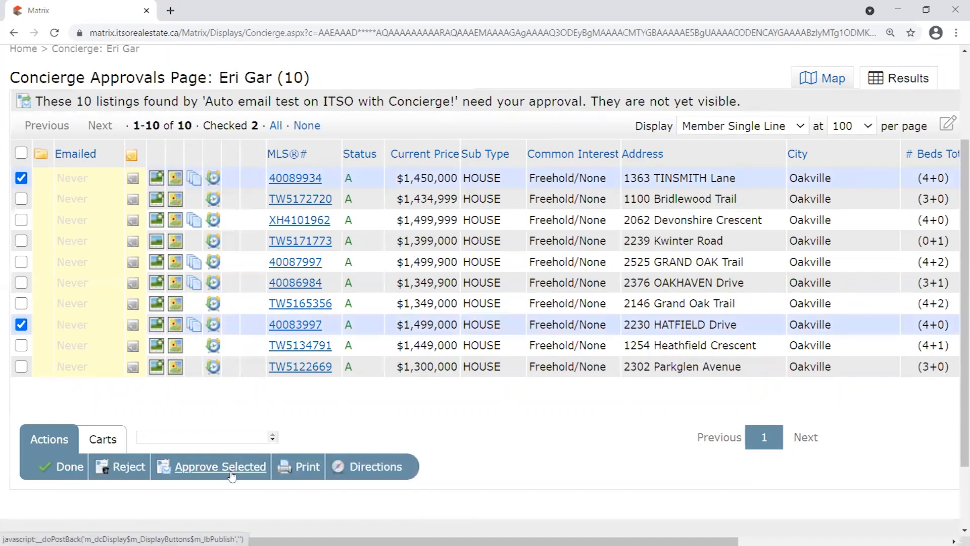
pyautogui.click(21, 177)
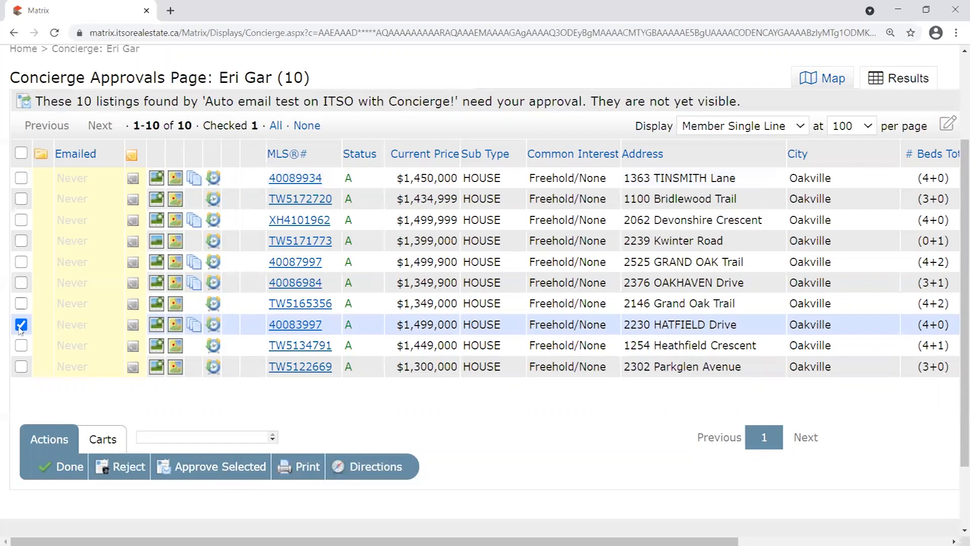
pyautogui.click(20, 325)
pyautogui.scroll(3, 294, 182)
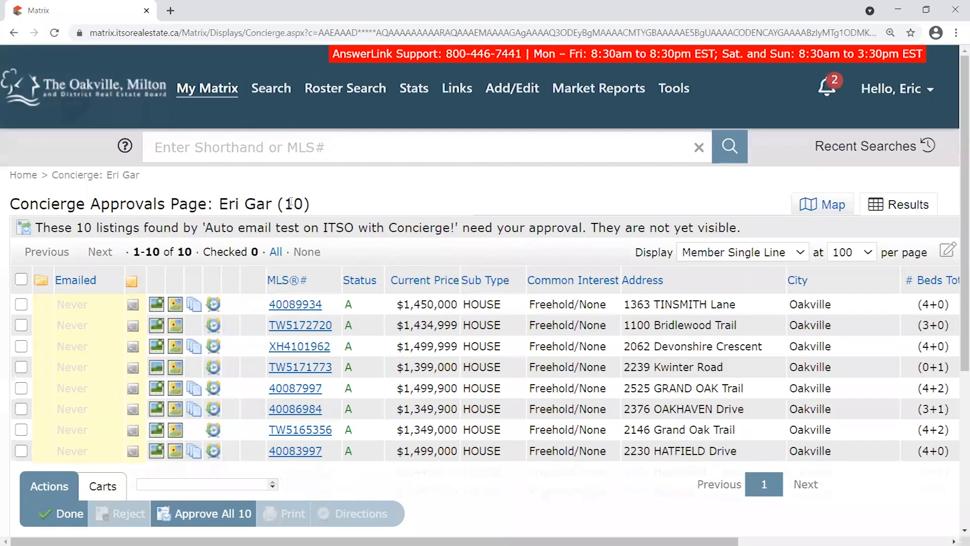
pyautogui.moveTo(311, 203); pyautogui.dragTo(206, 201)
pyautogui.click(118, 90)
pyautogui.moveTo(357, 190); pyautogui.dragTo(397, 204)
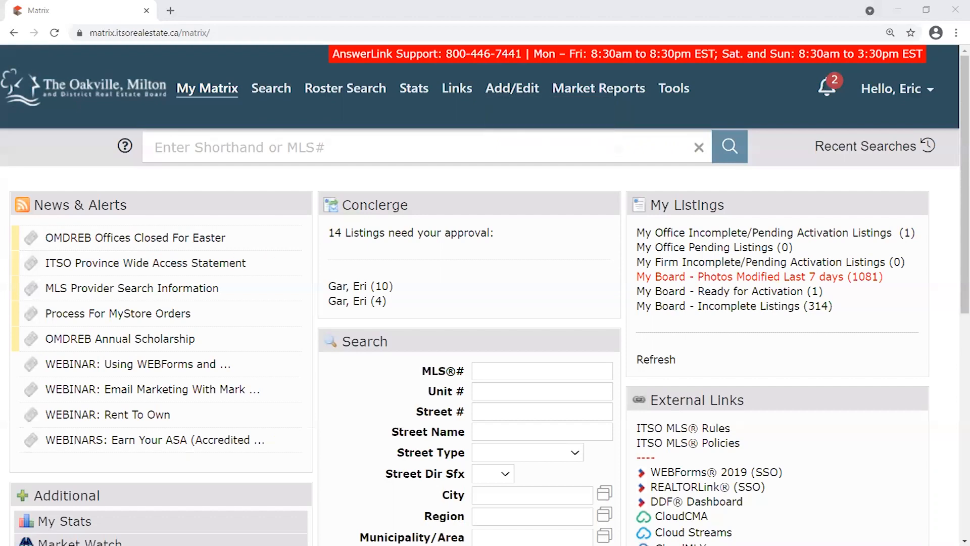
pyautogui.hotkey('alt', 'Tab')
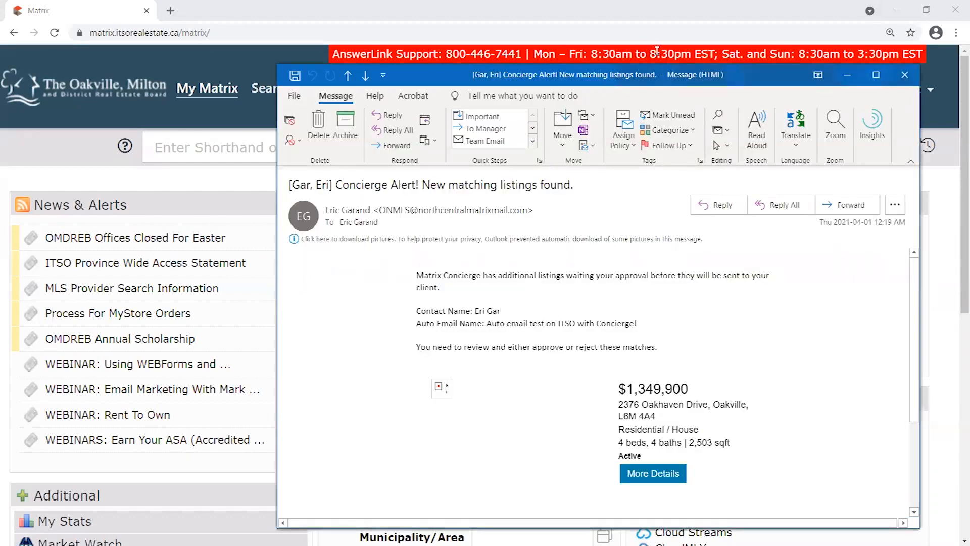
pyautogui.moveTo(554, 92); pyautogui.dragTo(377, 88)
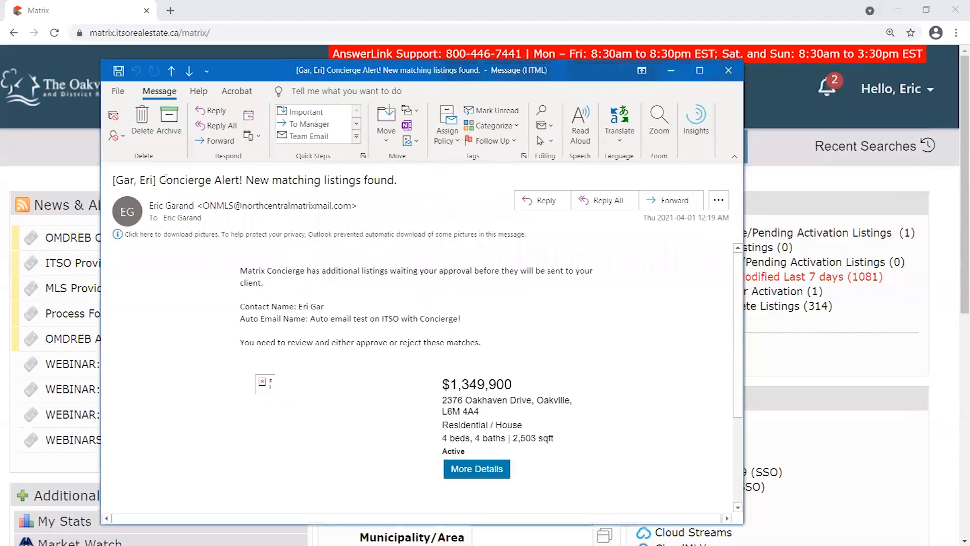
pyautogui.moveTo(153, 180); pyautogui.dragTo(399, 179)
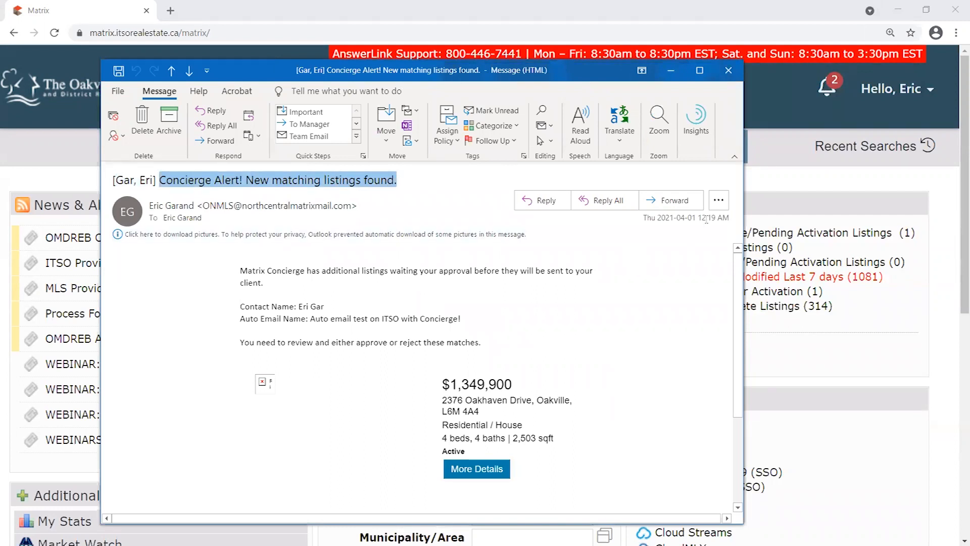
pyautogui.moveTo(535, 378); pyautogui.dragTo(445, 380)
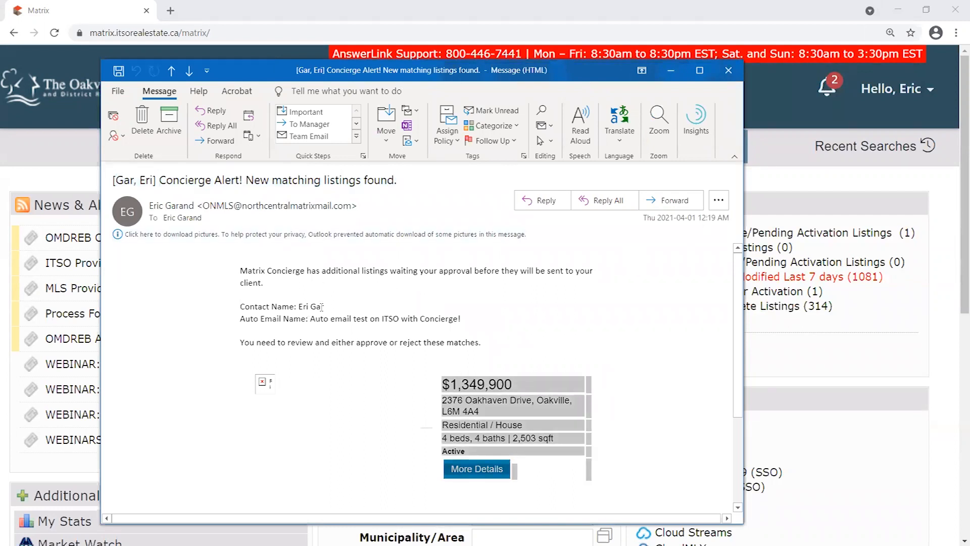
pyautogui.moveTo(323, 306); pyautogui.dragTo(262, 306)
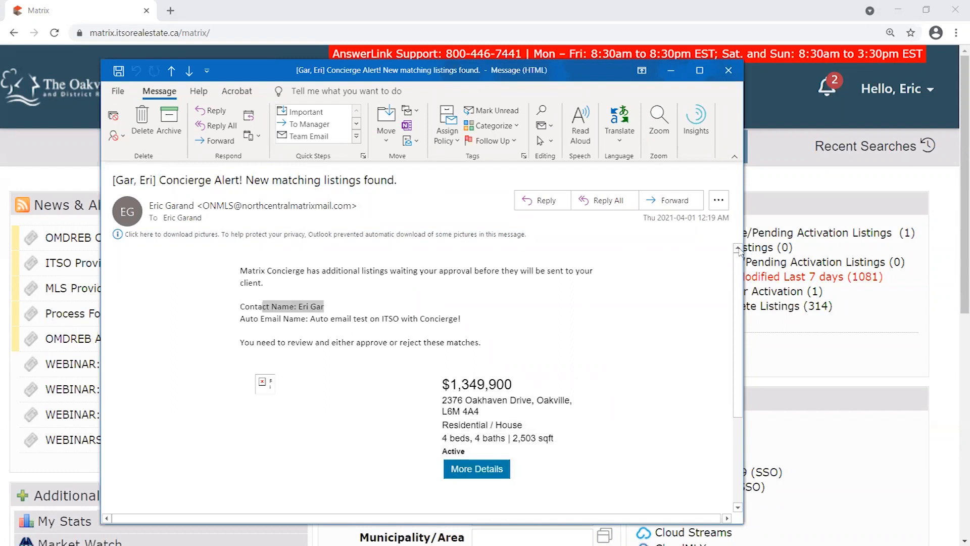
pyautogui.moveTo(699, 219); pyautogui.dragTo(715, 218)
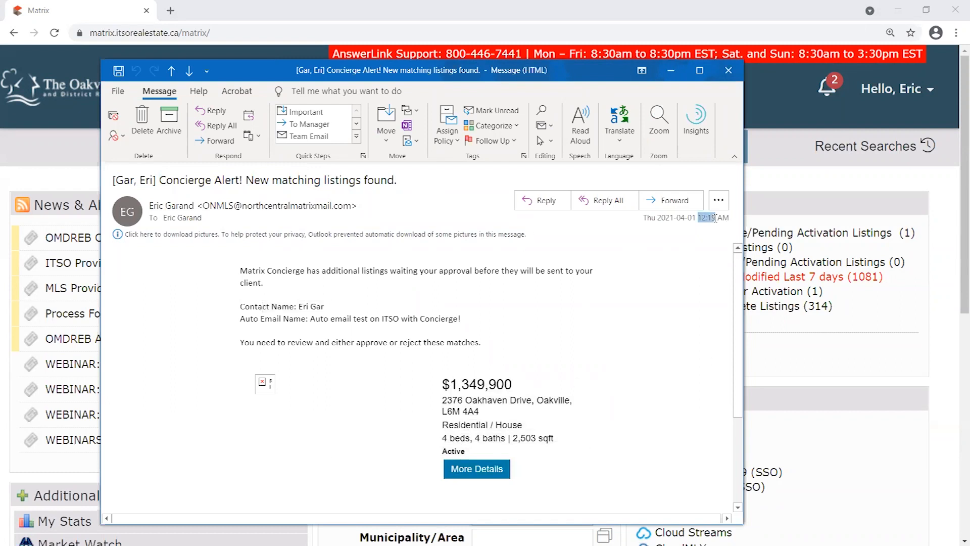
pyautogui.moveTo(701, 218); pyautogui.dragTo(715, 218)
pyautogui.moveTo(118, 180); pyautogui.dragTo(564, 200)
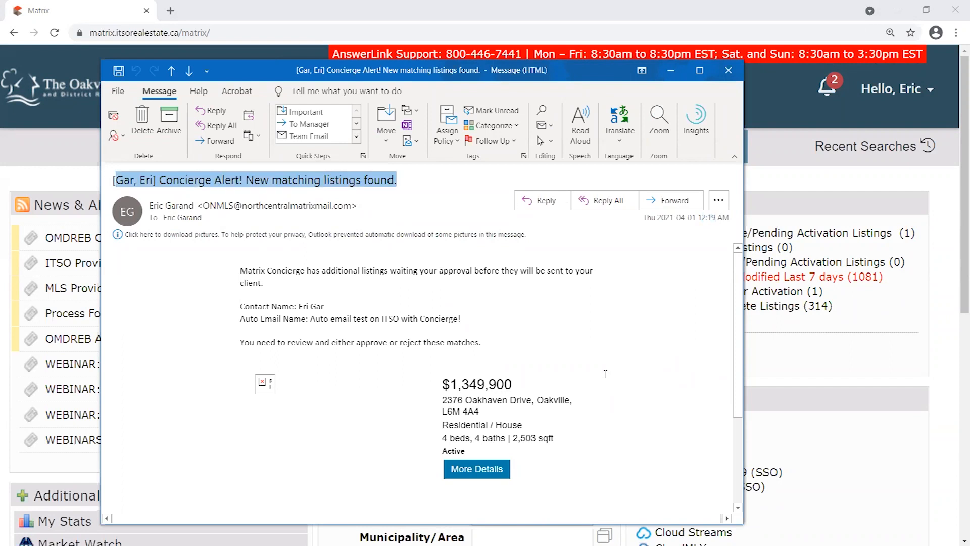
pyautogui.doubleClick(256, 205)
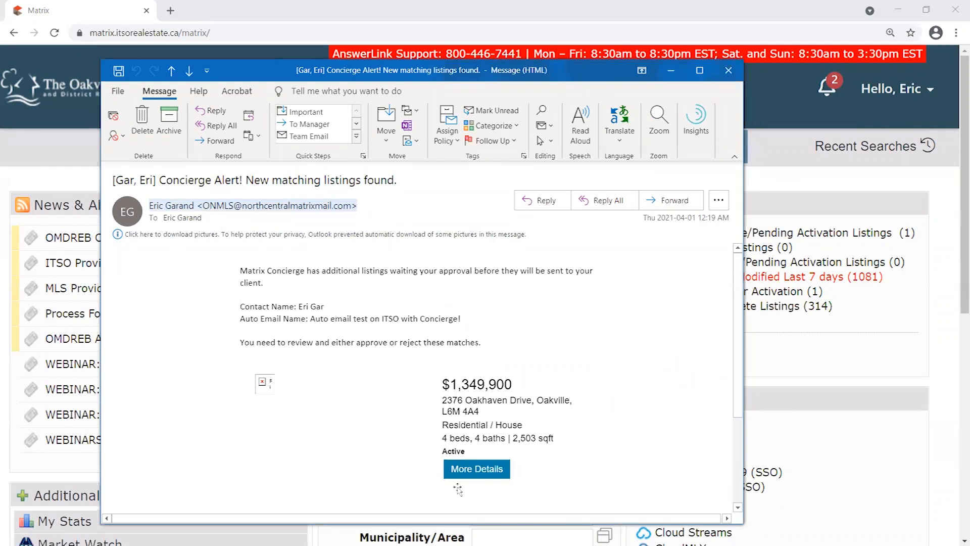
pyautogui.click(728, 69)
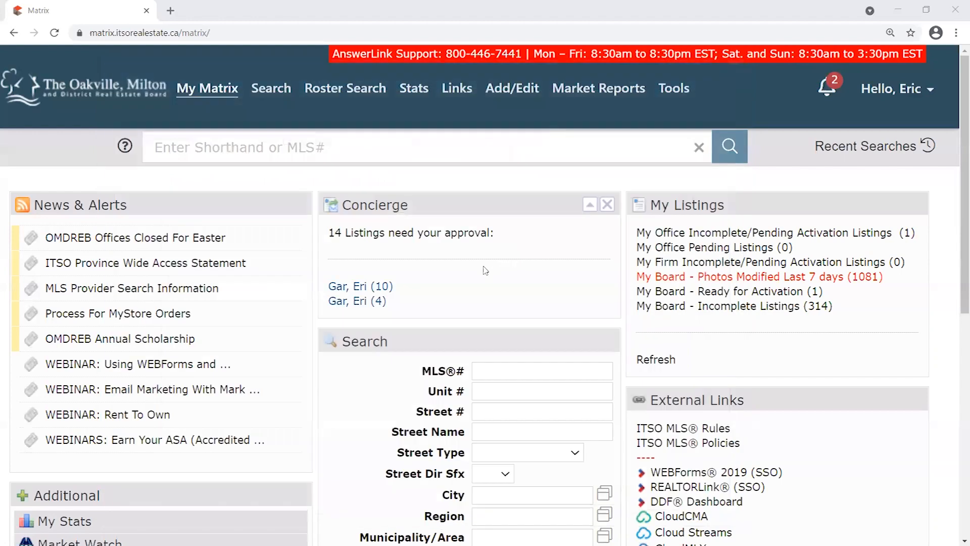
pyautogui.moveTo(400, 303); pyautogui.dragTo(377, 285)
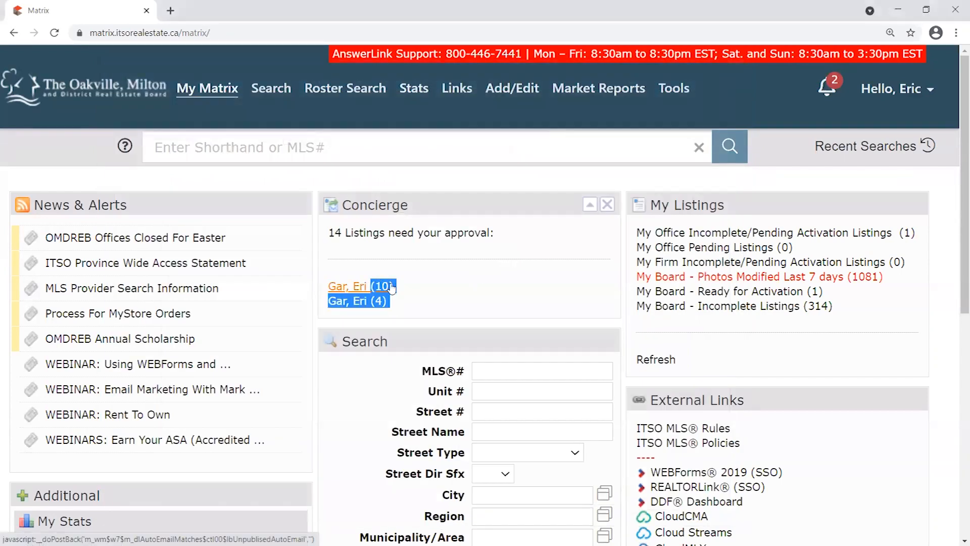
pyautogui.click(391, 290)
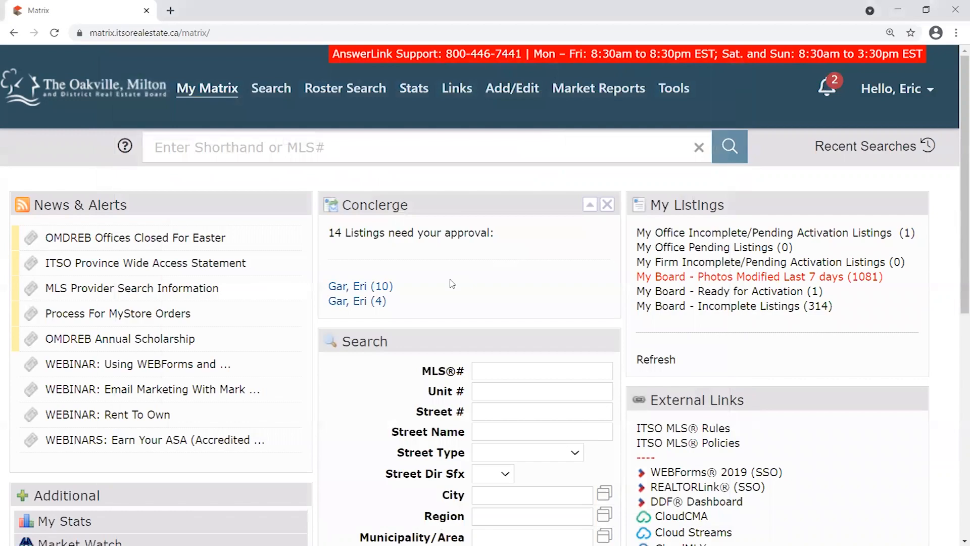
pyautogui.scroll(-2, 429, 227)
pyautogui.scroll(6, 455, 293)
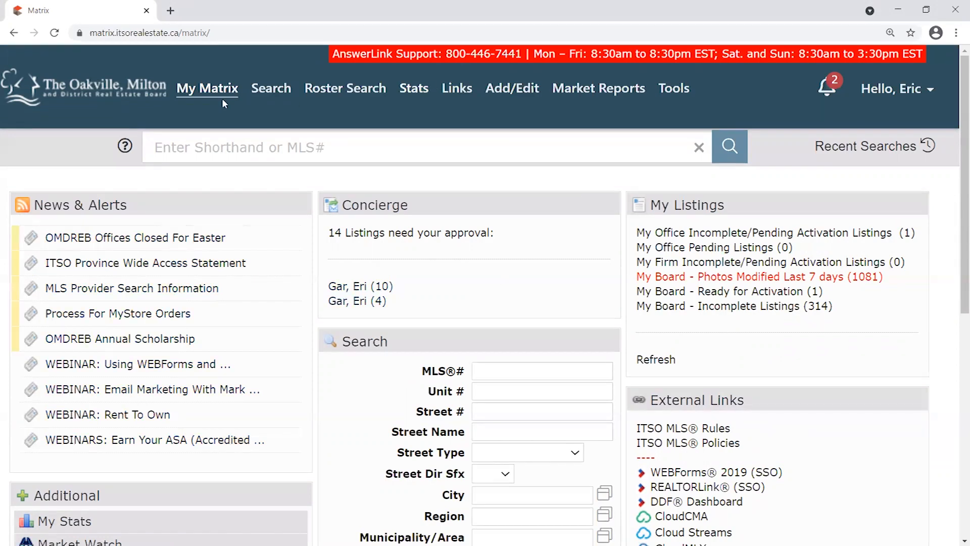
pyautogui.moveTo(220, 93)
pyautogui.click(224, 235)
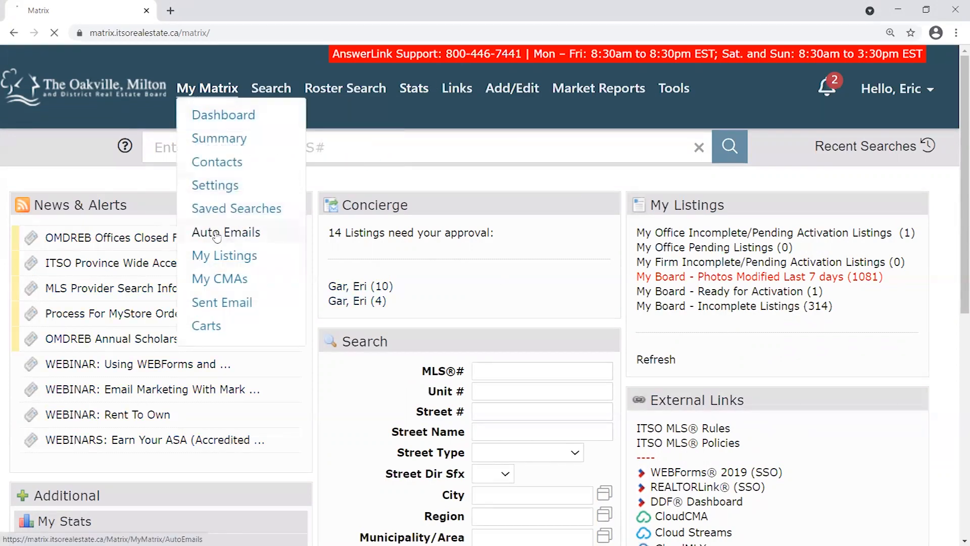
pyautogui.moveTo(251, 345); pyautogui.dragTo(83, 348)
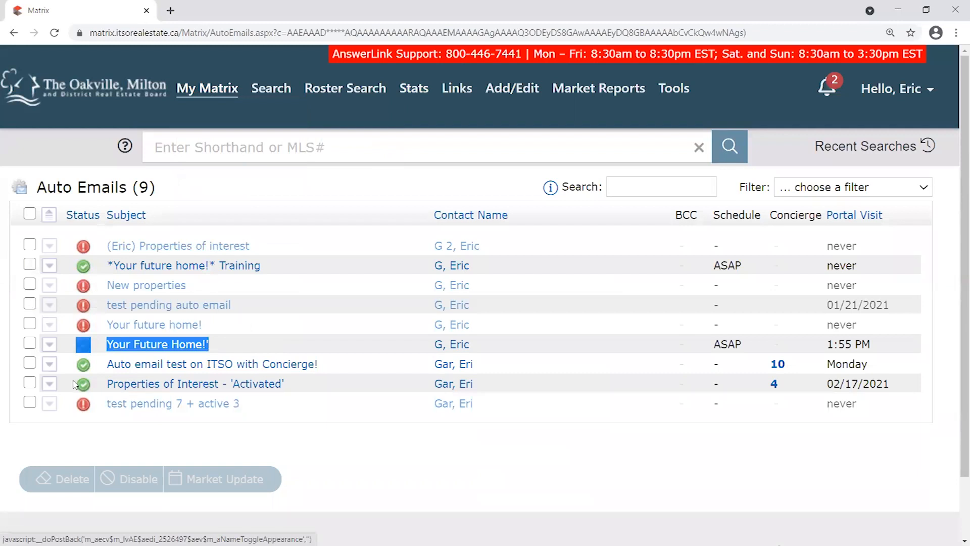
pyautogui.moveTo(239, 345); pyautogui.dragTo(73, 347)
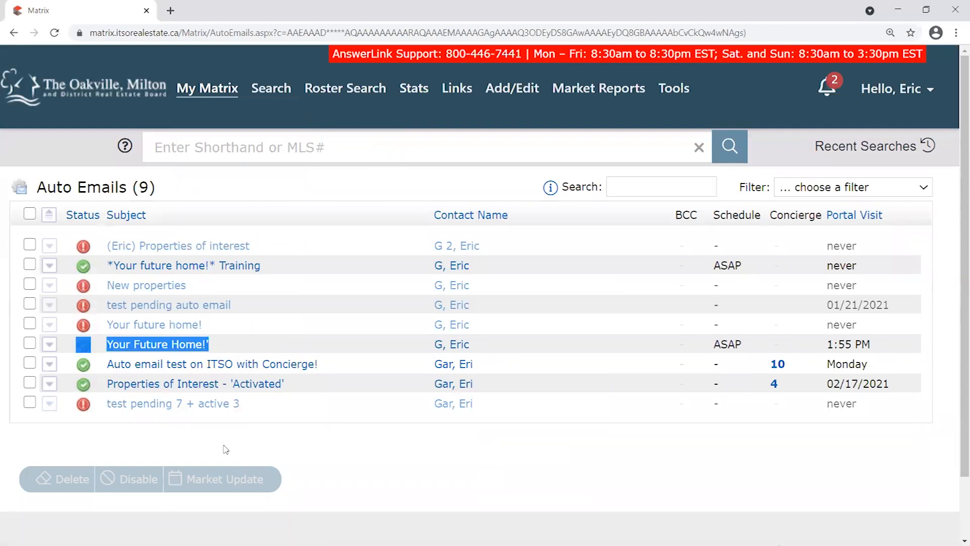
pyautogui.click(229, 347)
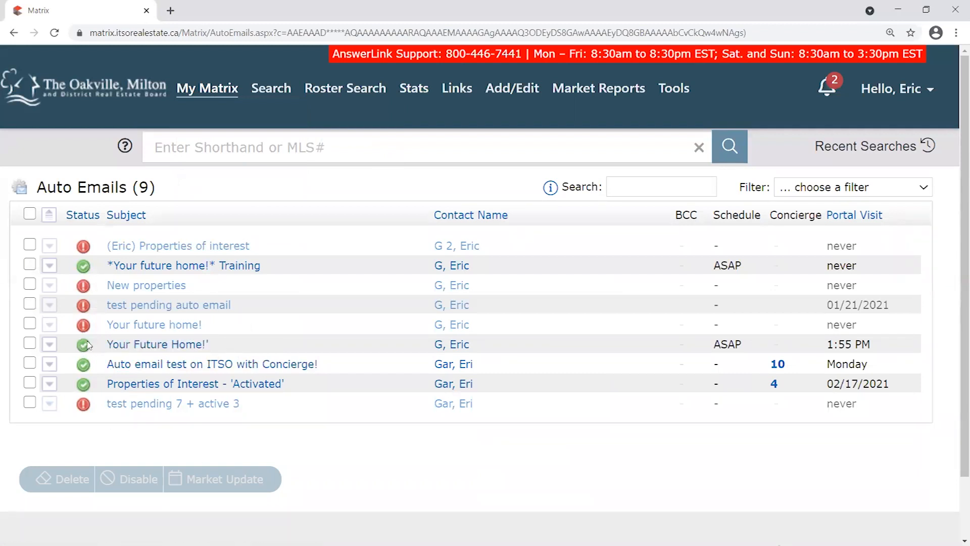
pyautogui.moveTo(479, 349); pyautogui.dragTo(434, 349)
pyautogui.moveTo(477, 270); pyautogui.dragTo(430, 270)
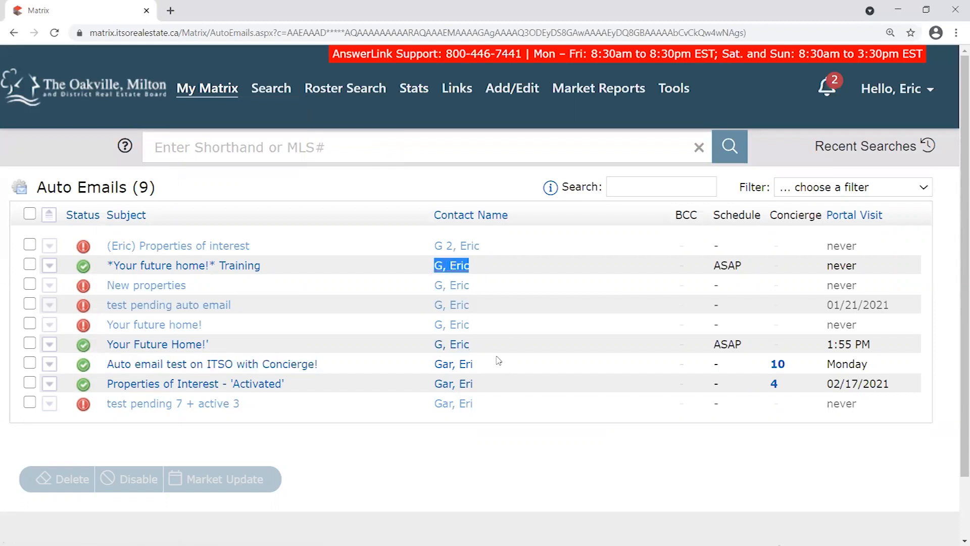
pyautogui.moveTo(477, 347); pyautogui.dragTo(434, 349)
pyautogui.moveTo(104, 265); pyautogui.dragTo(270, 278)
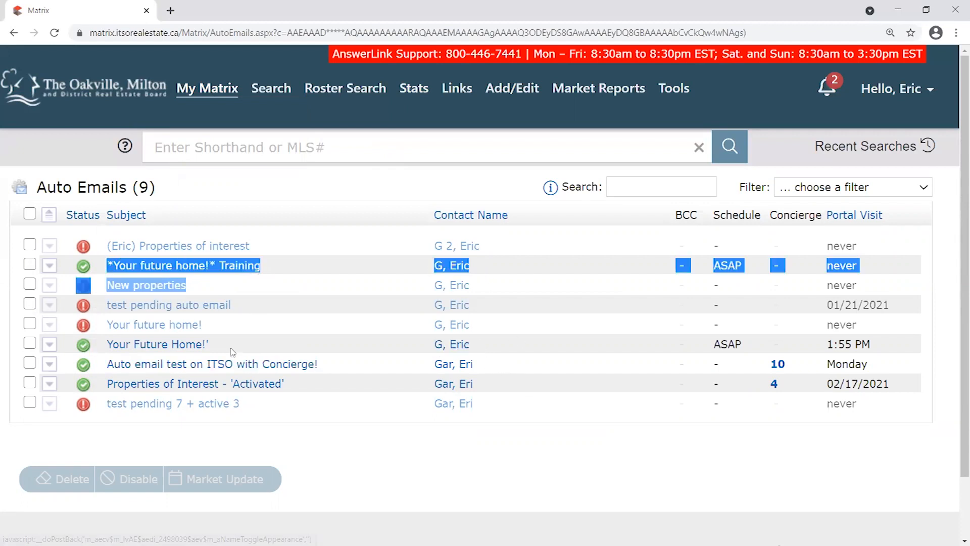
pyautogui.moveTo(221, 344); pyautogui.dragTo(106, 345)
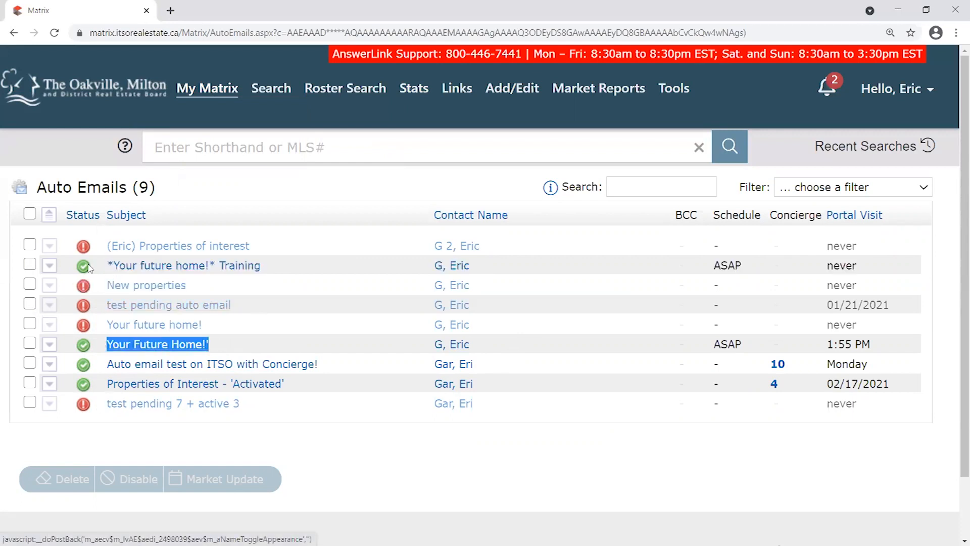
pyautogui.moveTo(226, 345); pyautogui.dragTo(106, 345)
pyautogui.moveTo(479, 347); pyautogui.dragTo(438, 343)
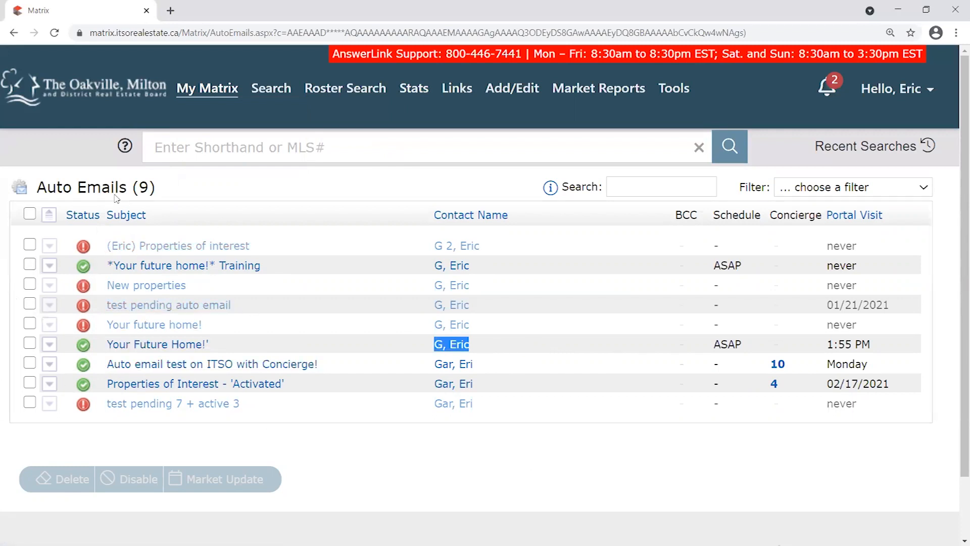
pyautogui.click(327, 316)
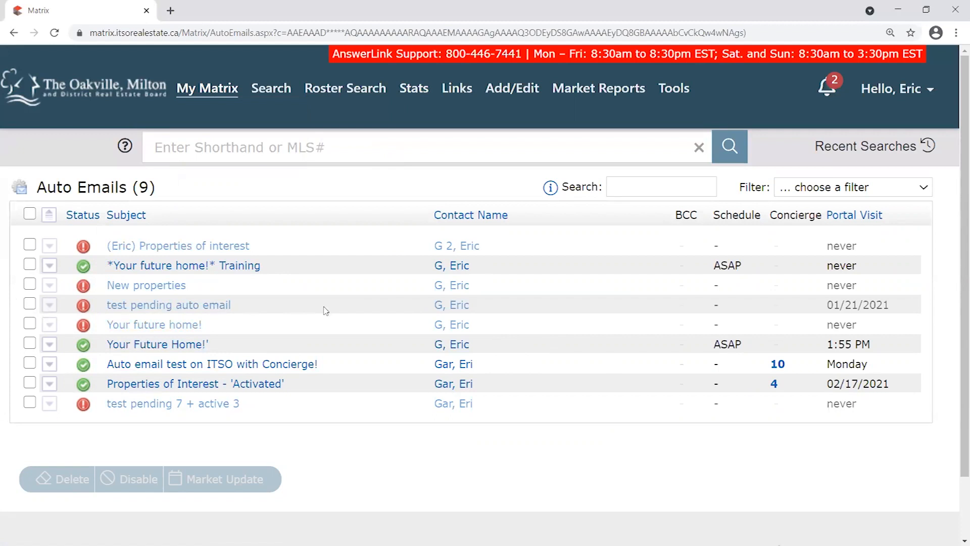
pyautogui.moveTo(742, 341); pyautogui.dragTo(711, 341)
pyautogui.click(713, 265)
pyautogui.doubleClick(714, 265)
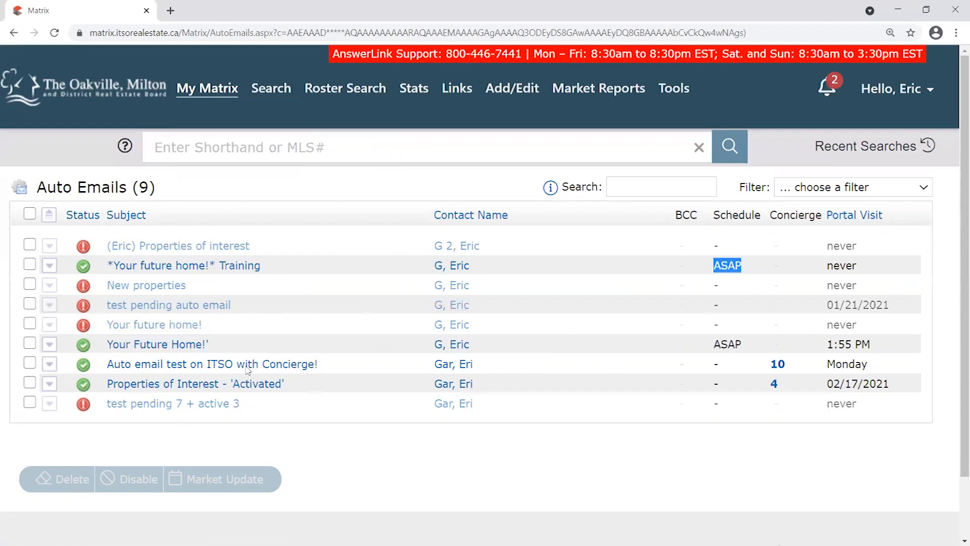
pyautogui.moveTo(226, 350); pyautogui.dragTo(81, 345)
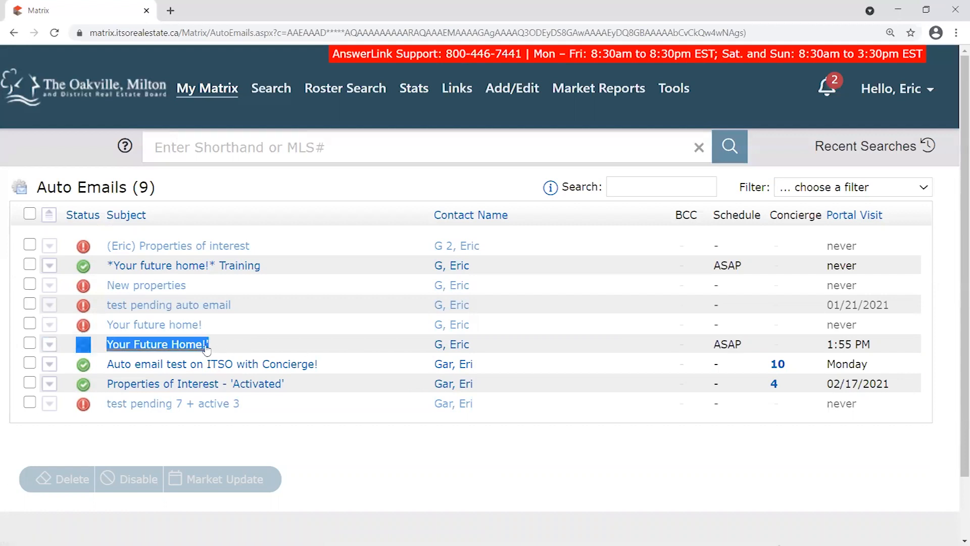
pyautogui.click(247, 349)
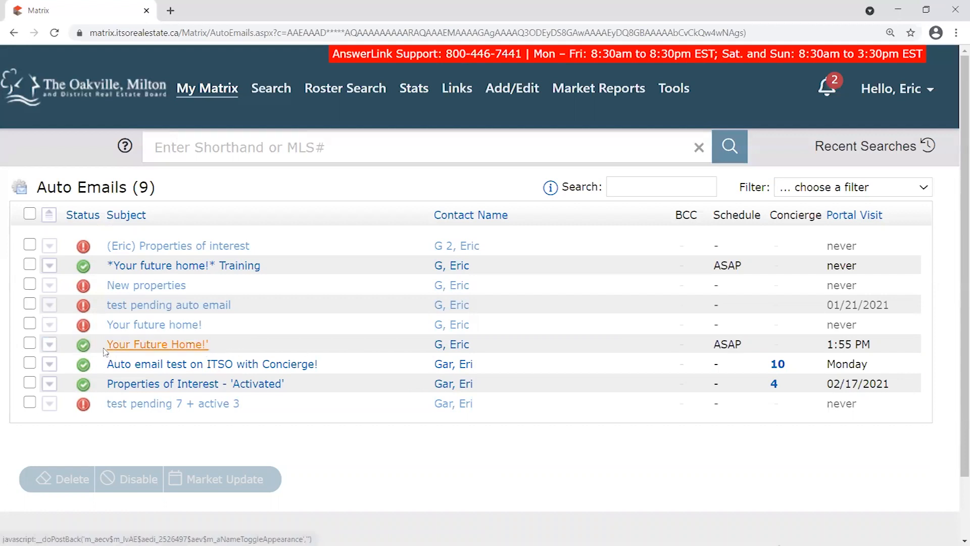
pyautogui.moveTo(250, 348); pyautogui.dragTo(72, 349)
pyautogui.click(50, 345)
pyautogui.scroll(-3, 66, 364)
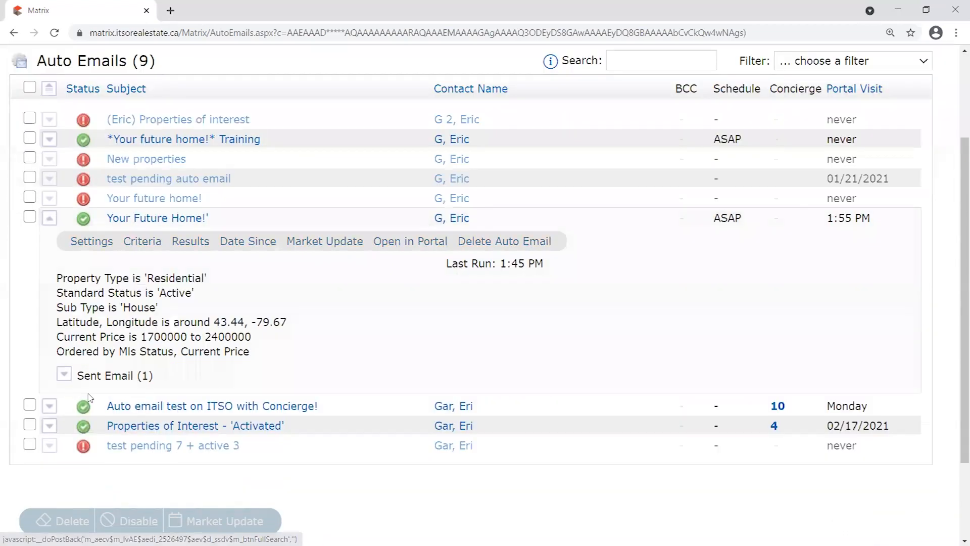
pyautogui.click(63, 374)
pyautogui.moveTo(144, 432); pyautogui.dragTo(89, 427)
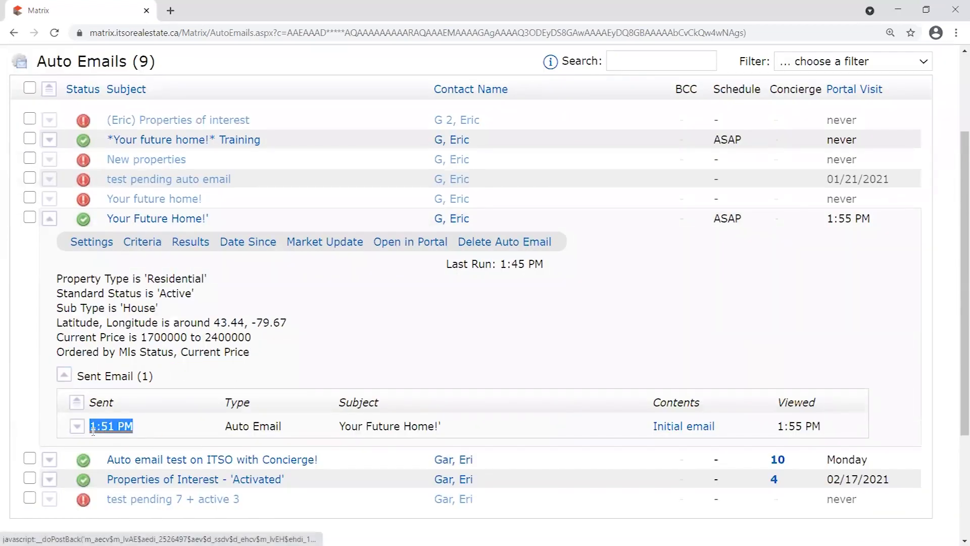
pyautogui.moveTo(841, 427); pyautogui.dragTo(772, 431)
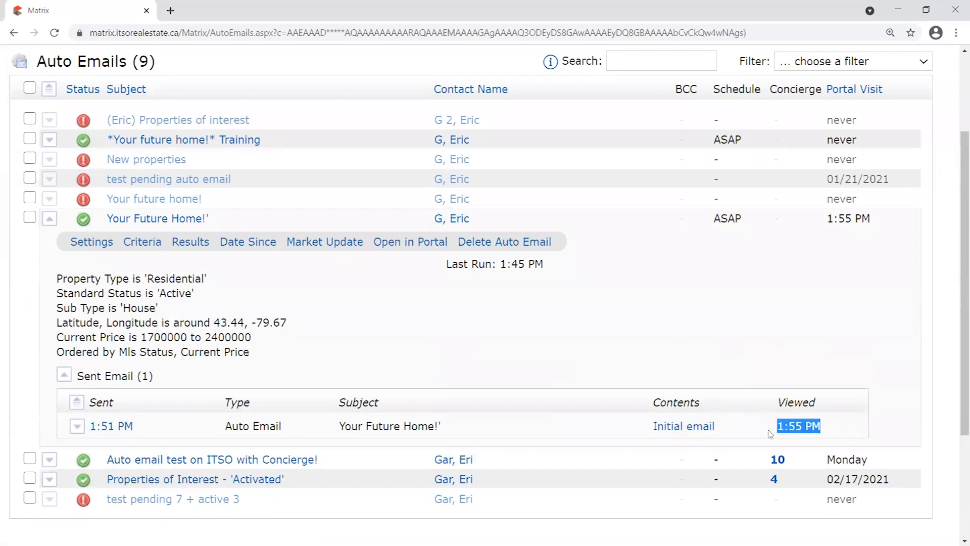
pyautogui.moveTo(187, 427); pyautogui.dragTo(99, 433)
pyautogui.moveTo(877, 417); pyautogui.dragTo(763, 431)
pyautogui.moveTo(854, 407); pyautogui.dragTo(774, 431)
pyautogui.click(49, 218)
pyautogui.click(49, 313)
pyautogui.scroll(-3, 50, 324)
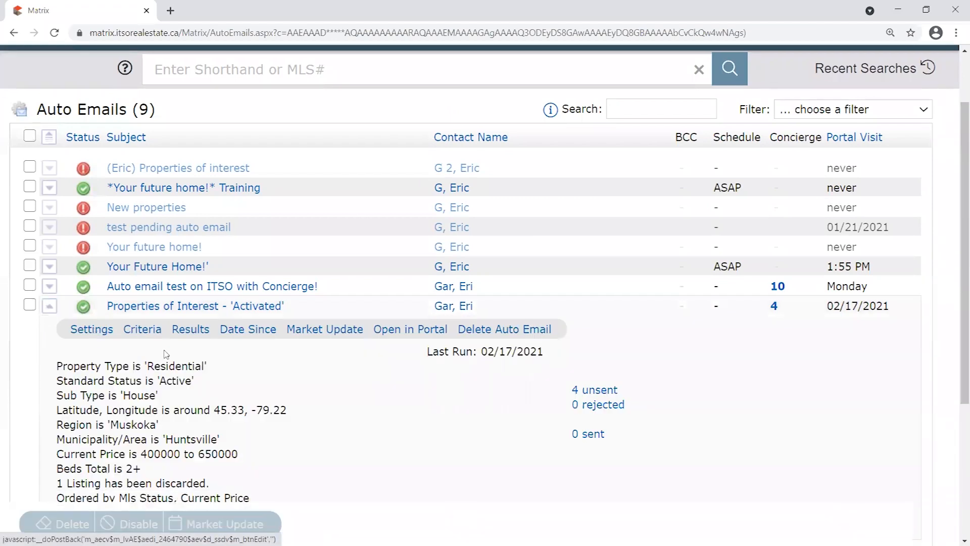
pyautogui.click(64, 403)
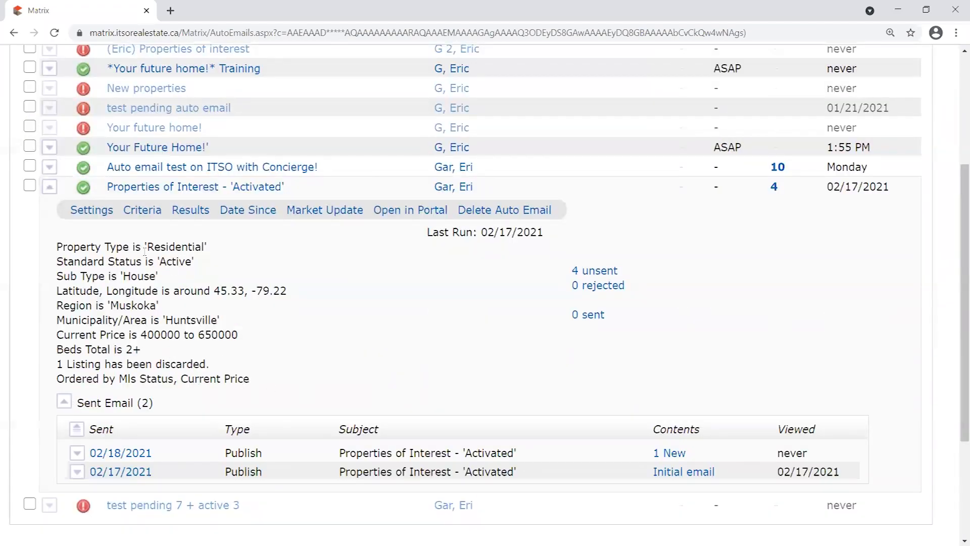
pyautogui.moveTo(281, 195); pyautogui.dragTo(91, 192)
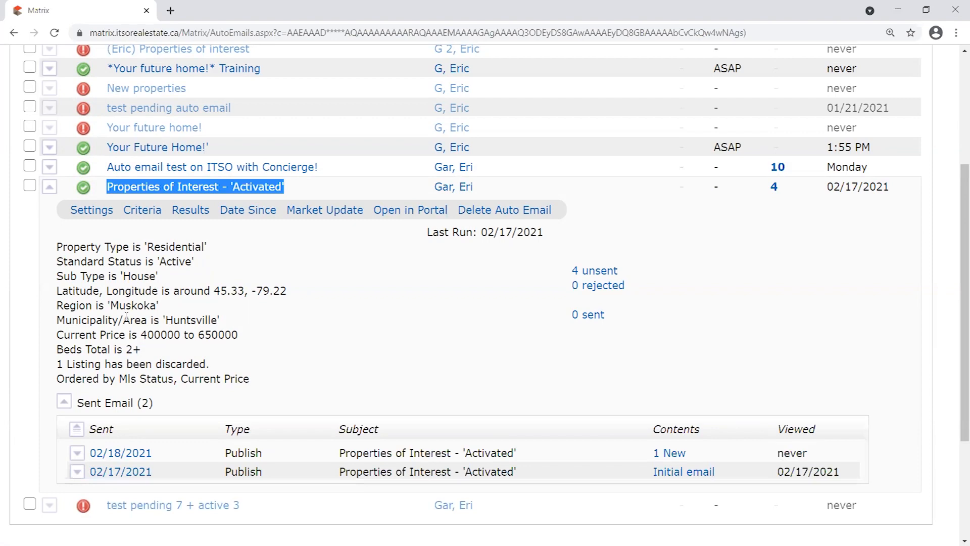
pyautogui.click(64, 401)
pyautogui.click(49, 187)
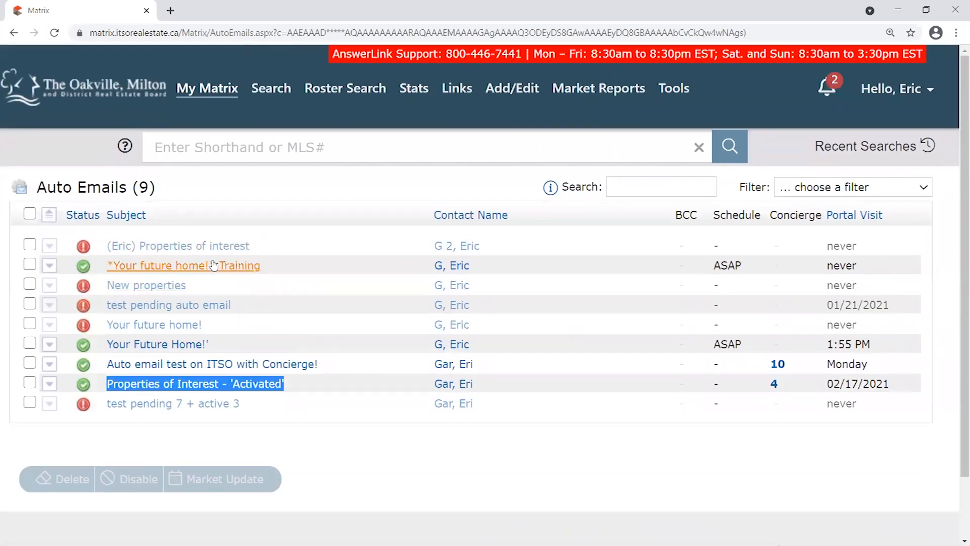
# Return from the Auto Emails list to the My Matrix home dashboard via the board logo.
pyautogui.click(108, 94)
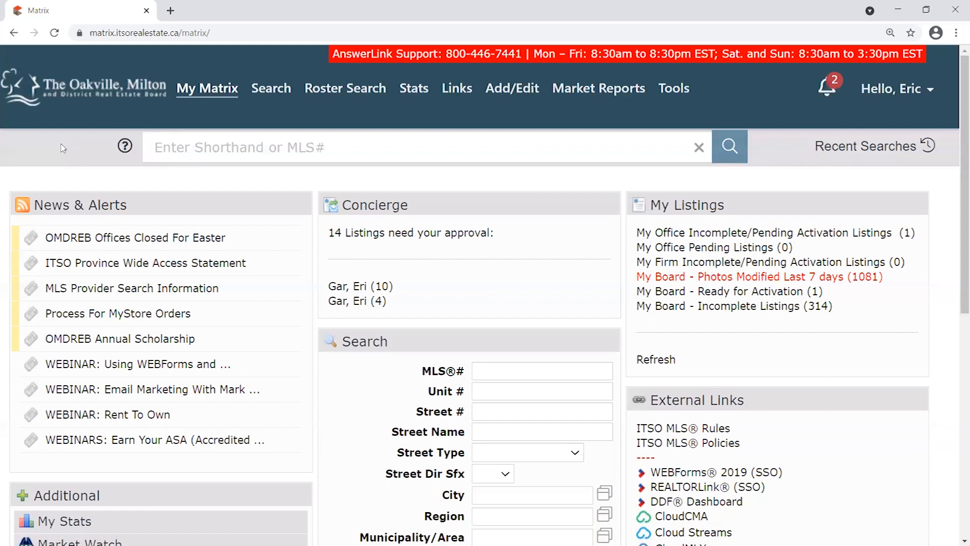
pyautogui.moveTo(504, 94)
pyautogui.moveTo(515, 117)
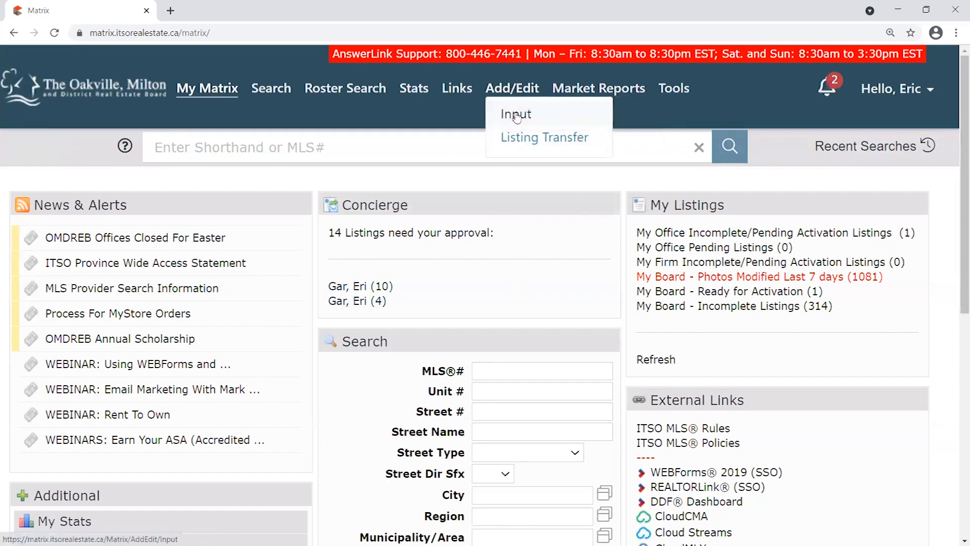
# Open the Add/Edit Input page and dismiss a stray browser context menu.
pyautogui.click(516, 90)
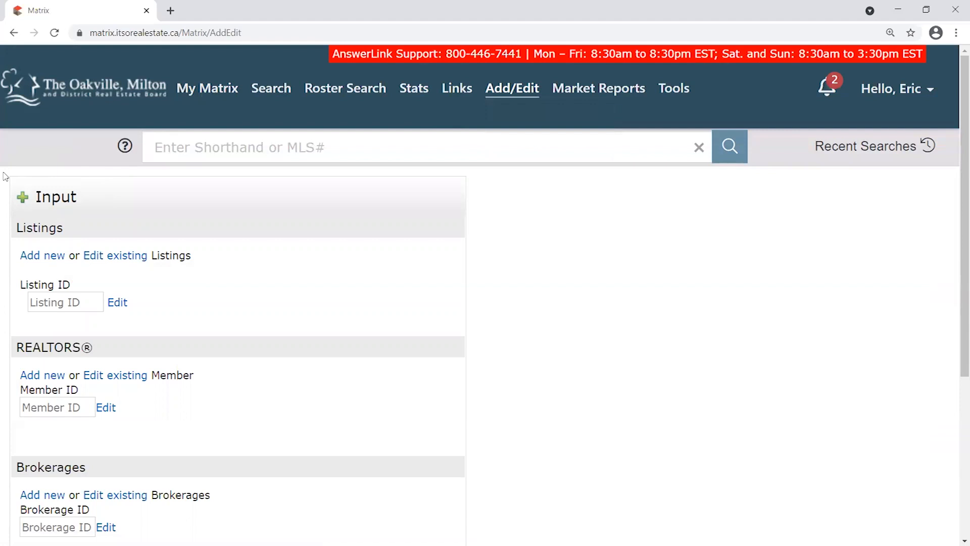
pyautogui.rightClick(501, 324)
pyautogui.click(482, 313)
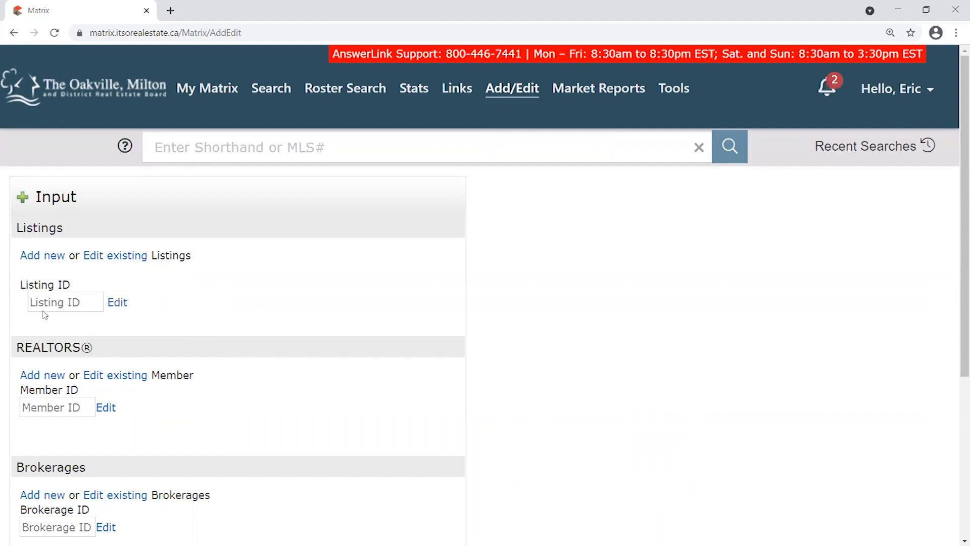
# Choose Add new under Listings and highlight the residential forms in the form list.
pyautogui.click(37, 258)
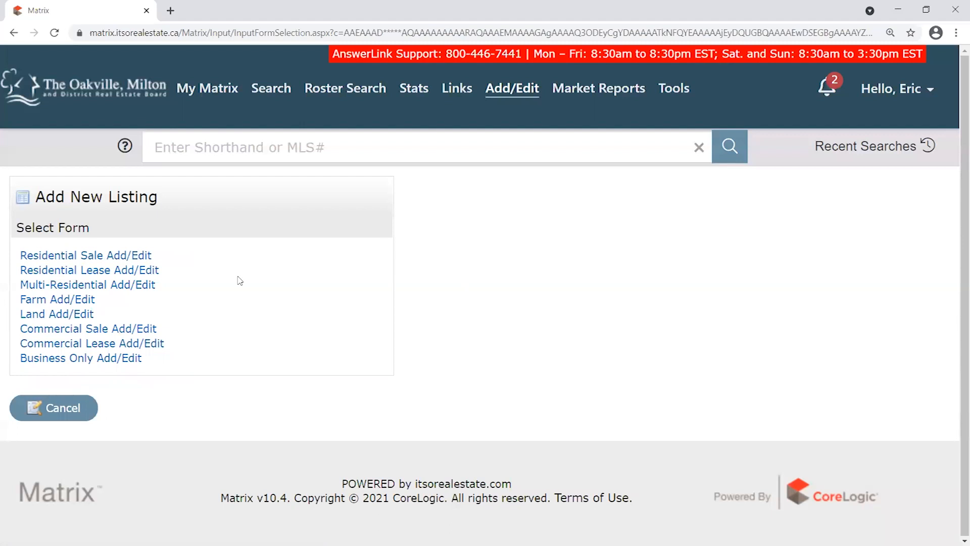
pyautogui.moveTo(271, 98)
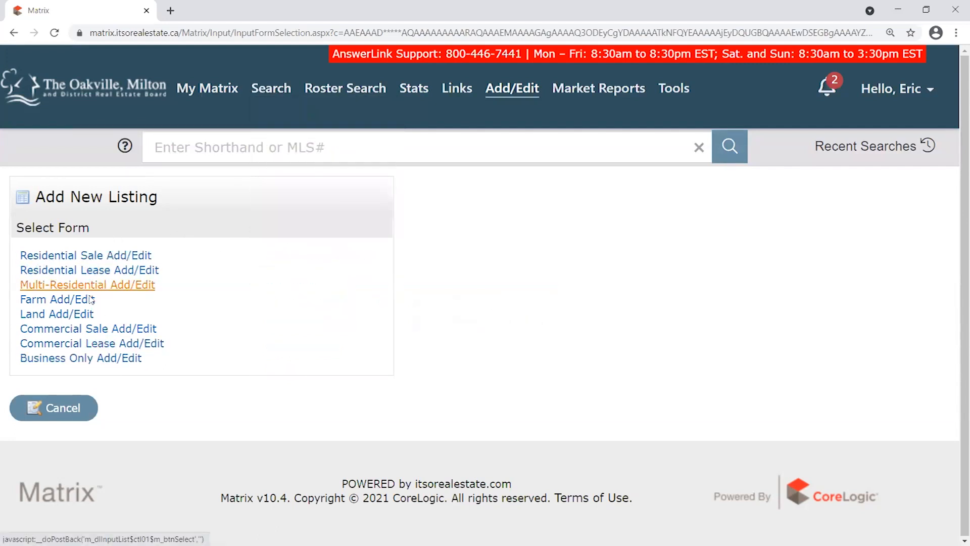
pyautogui.moveTo(15, 249); pyautogui.dragTo(174, 273)
pyautogui.click(175, 270)
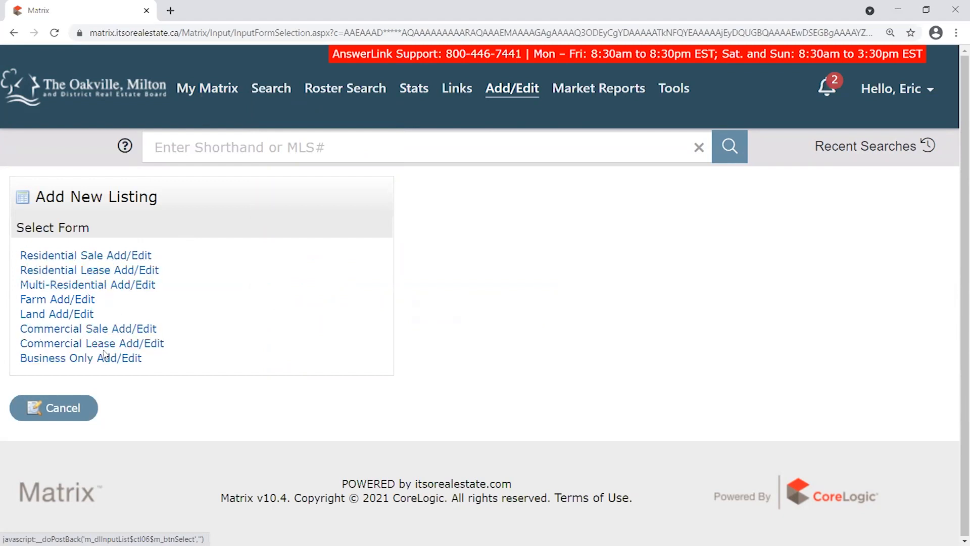
# Select Residential Sale from the Select Form list.
pyautogui.click(71, 258)
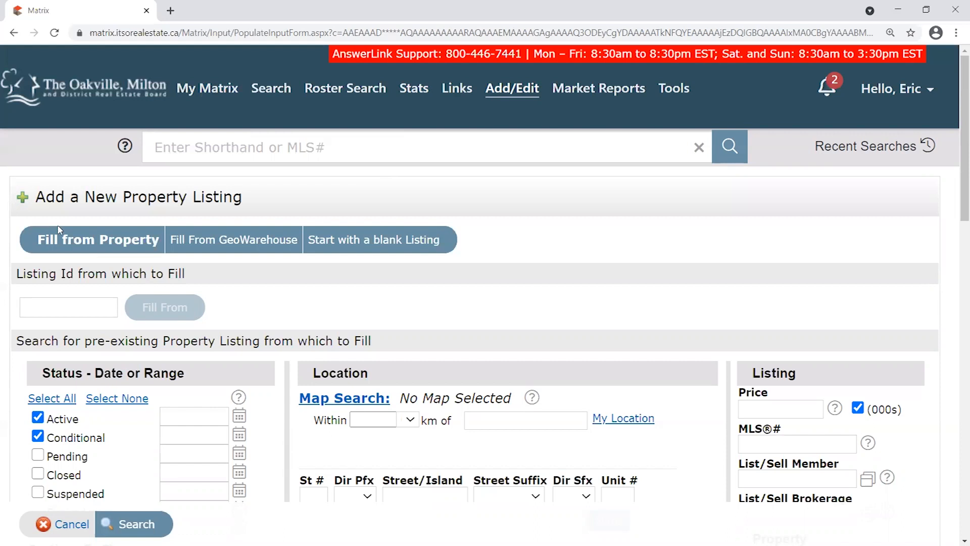
pyautogui.moveTo(33, 242); pyautogui.dragTo(161, 251)
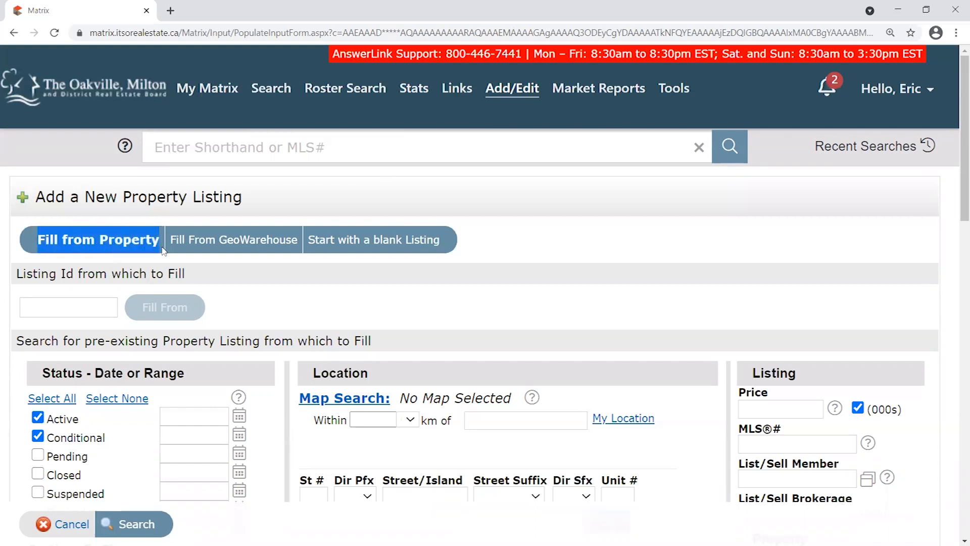
pyautogui.click(155, 236)
pyautogui.moveTo(41, 233); pyautogui.dragTo(159, 234)
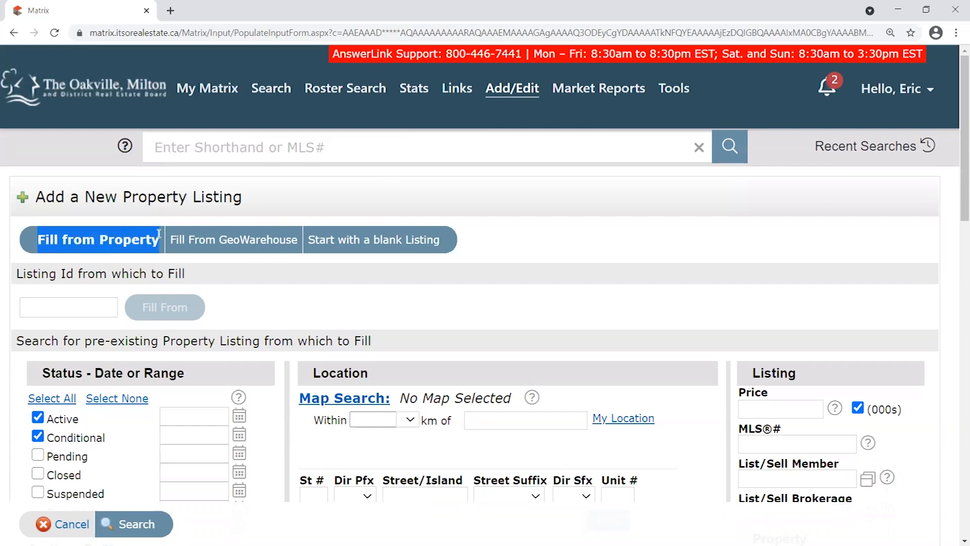
pyautogui.click(27, 243)
pyautogui.tripleClick(75, 244)
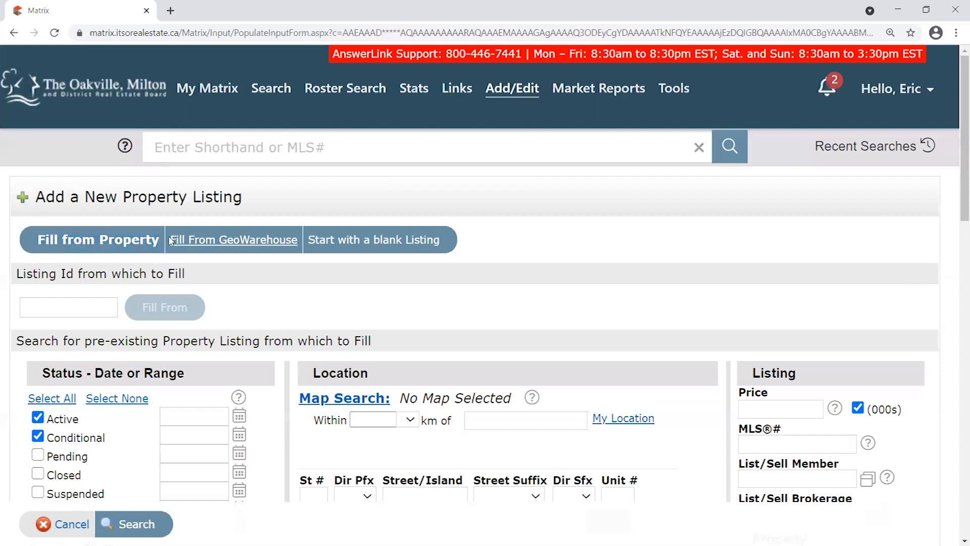
pyautogui.moveTo(49, 239); pyautogui.dragTo(163, 239)
pyautogui.click(159, 240)
pyautogui.moveTo(167, 242); pyautogui.dragTo(297, 250)
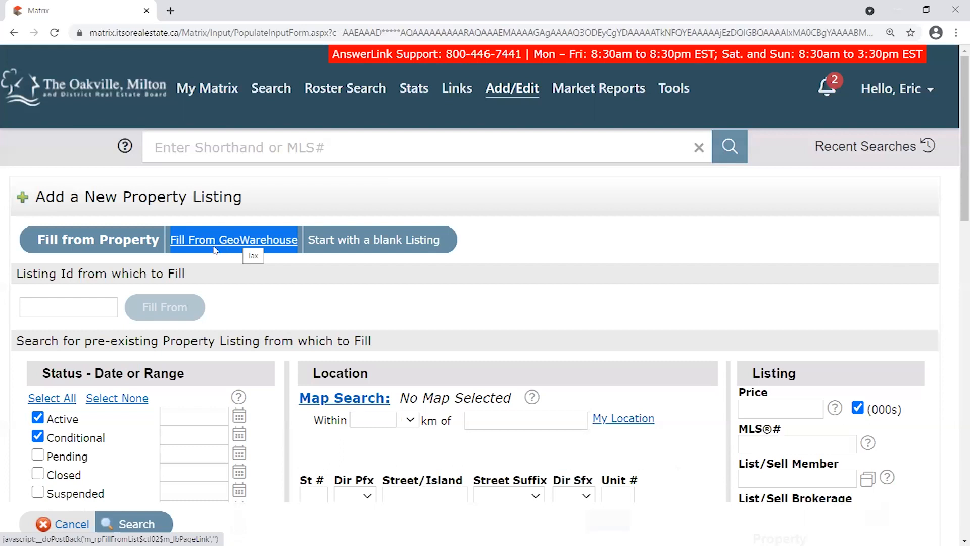
pyautogui.moveTo(169, 232); pyautogui.dragTo(302, 239)
pyautogui.click(292, 221)
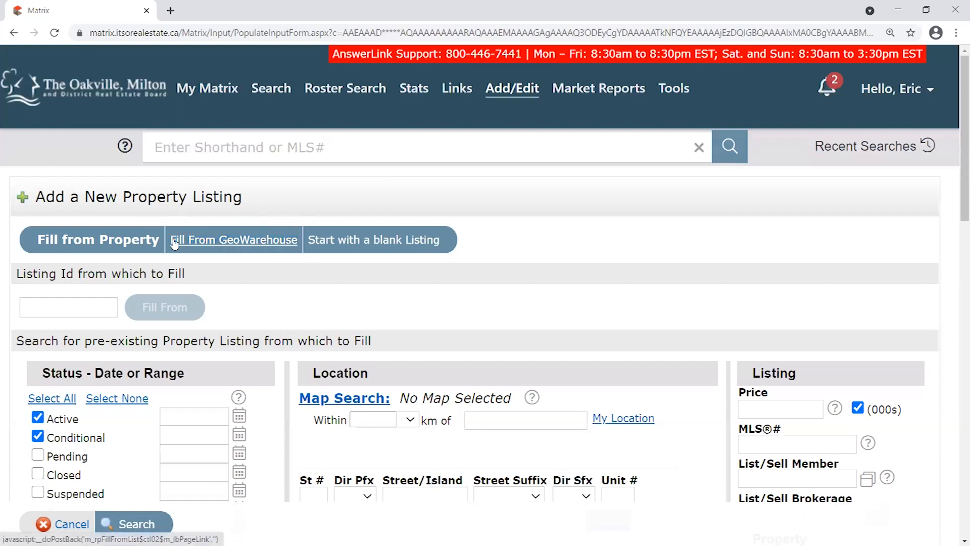
pyautogui.moveTo(169, 240); pyautogui.dragTo(395, 223)
pyautogui.moveTo(666, 90)
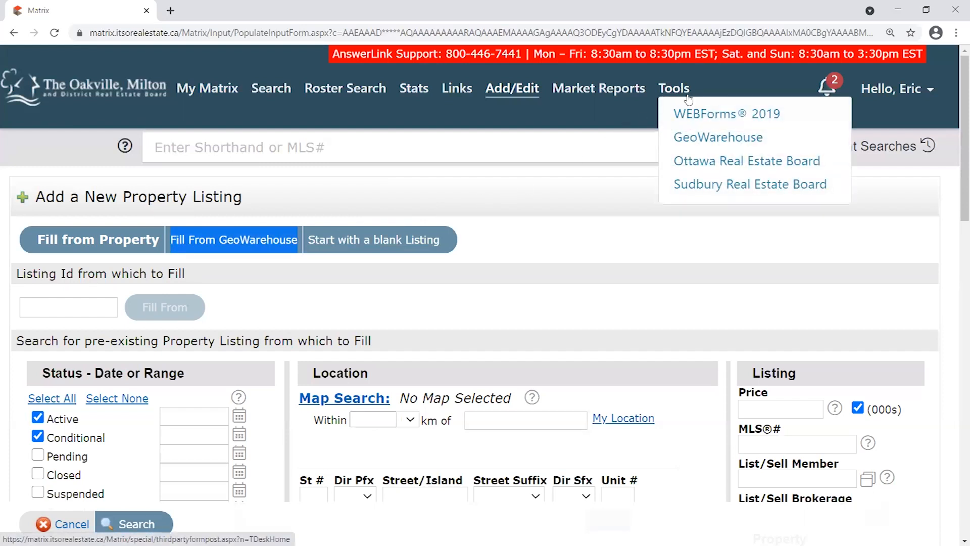
# Launch GeoWarehouse from the Tools menu in a new tab and switch to its Halton map search.
pyautogui.click(705, 140)
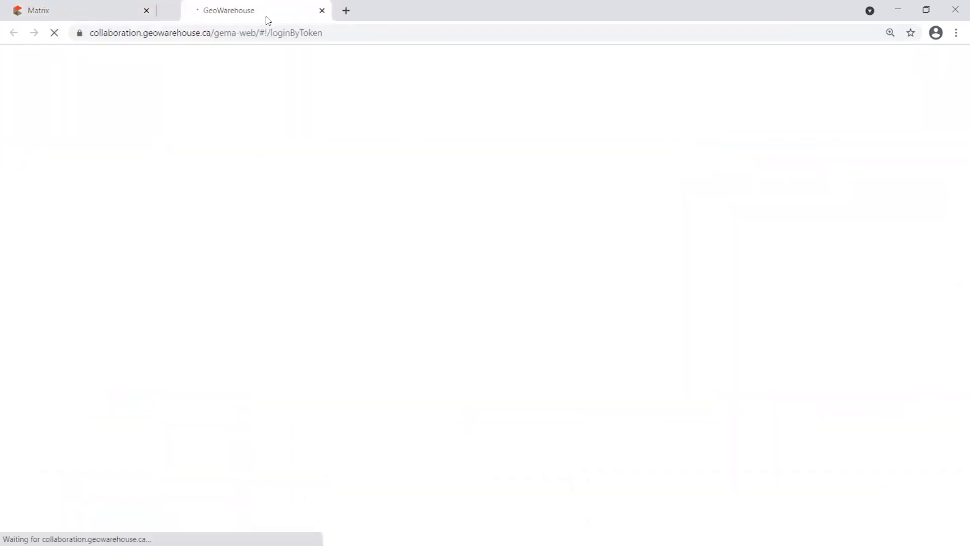
pyautogui.click(103, 21)
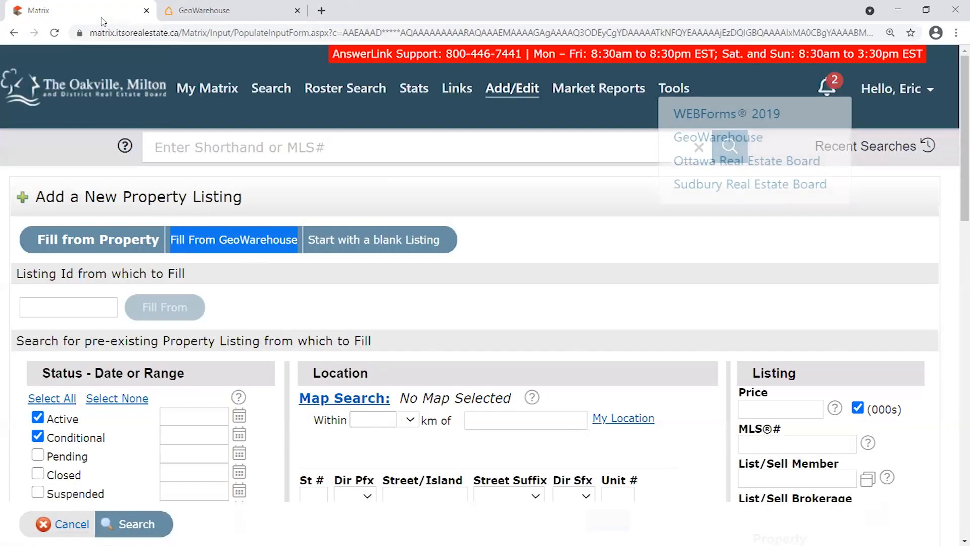
pyautogui.click(228, 13)
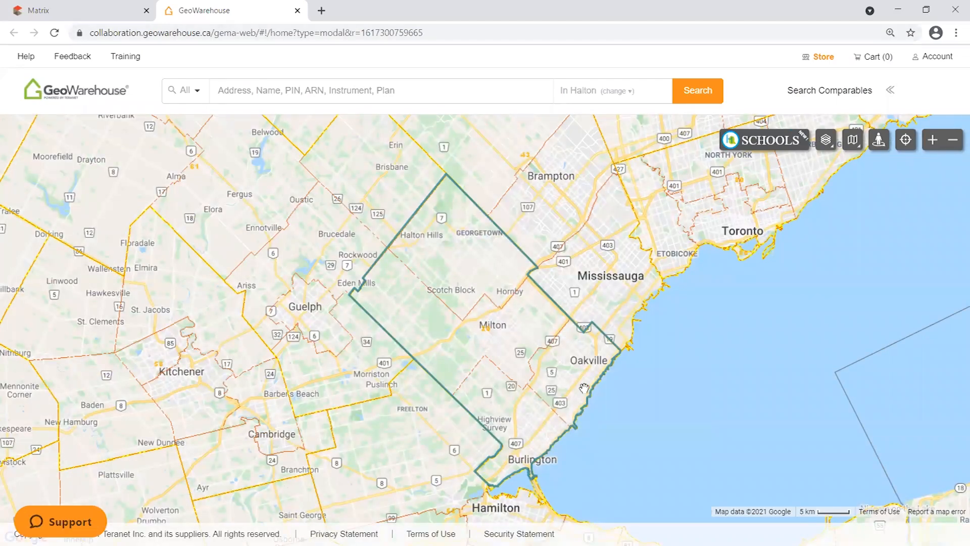
# Zoom into the Oakville map and pan toward Navy Flats Park and Lakeshore Rd E.
pyautogui.scroll(1, 586, 388)
pyautogui.scroll(1, 625, 355)
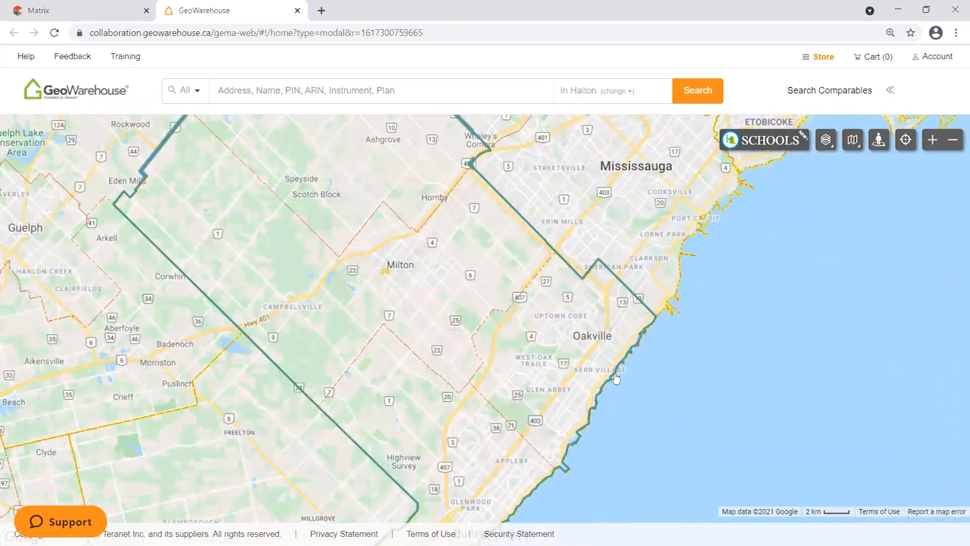
pyautogui.scroll(1, 611, 378)
pyautogui.scroll(1, 614, 373)
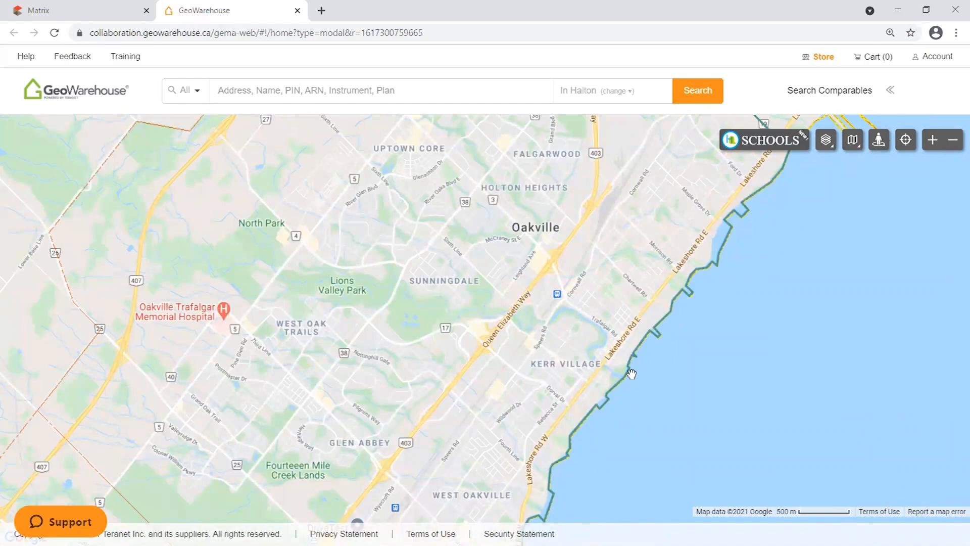
pyautogui.scroll(1, 632, 374)
pyautogui.scroll(1, 632, 374)
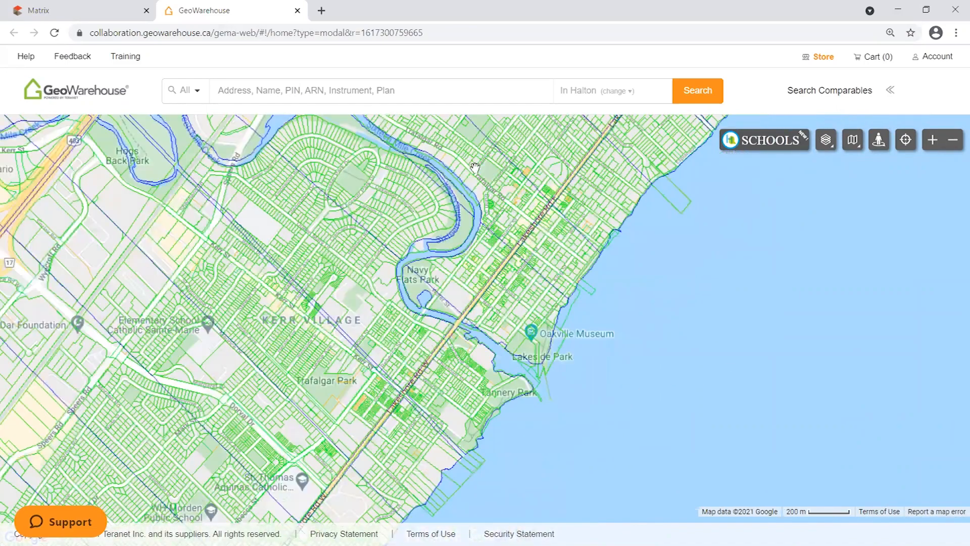
pyautogui.scroll(1, 461, 335)
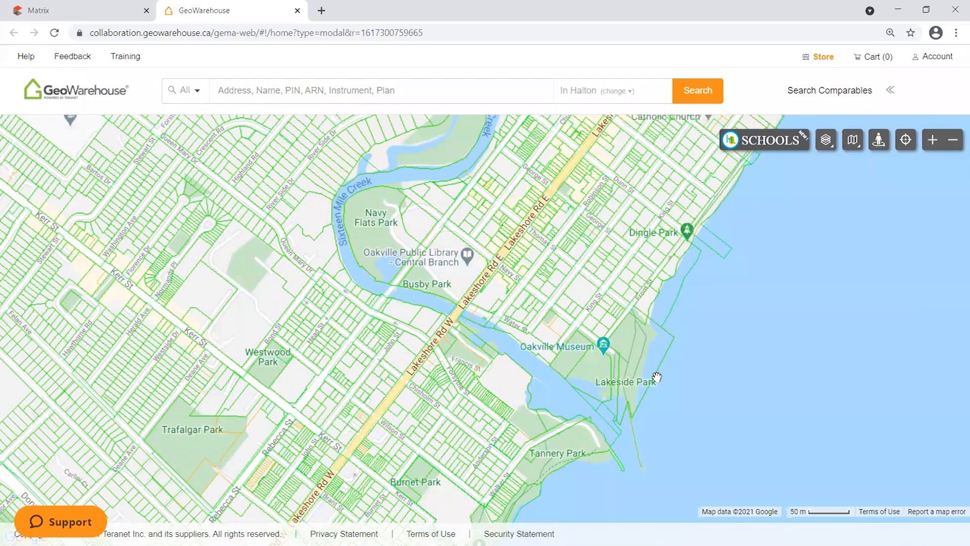
pyautogui.scroll(1, 658, 375)
pyautogui.moveTo(402, 188); pyautogui.dragTo(586, 385)
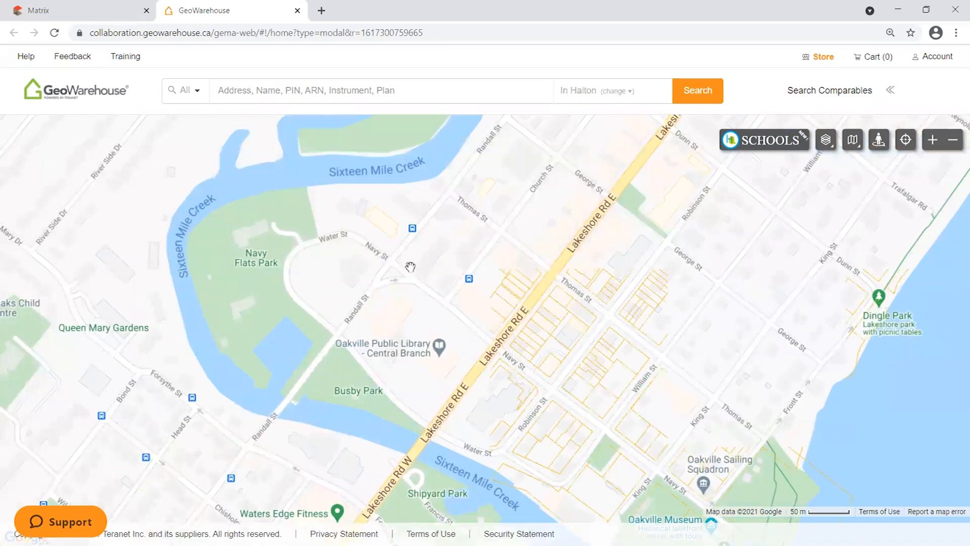
# Zoom further, centre lot 125 beside Church St, and select it to show its details card.
pyautogui.scroll(1, 581, 284)
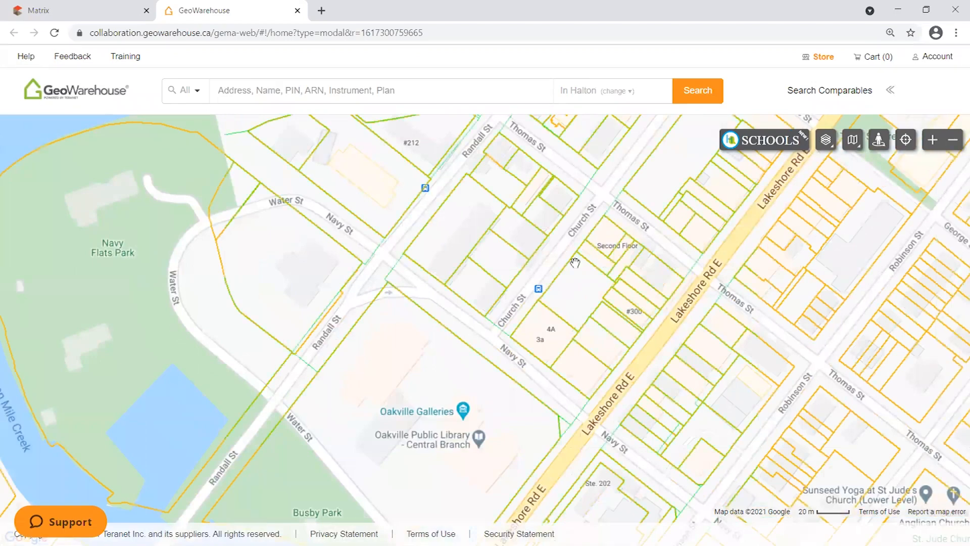
pyautogui.scroll(1, 499, 301)
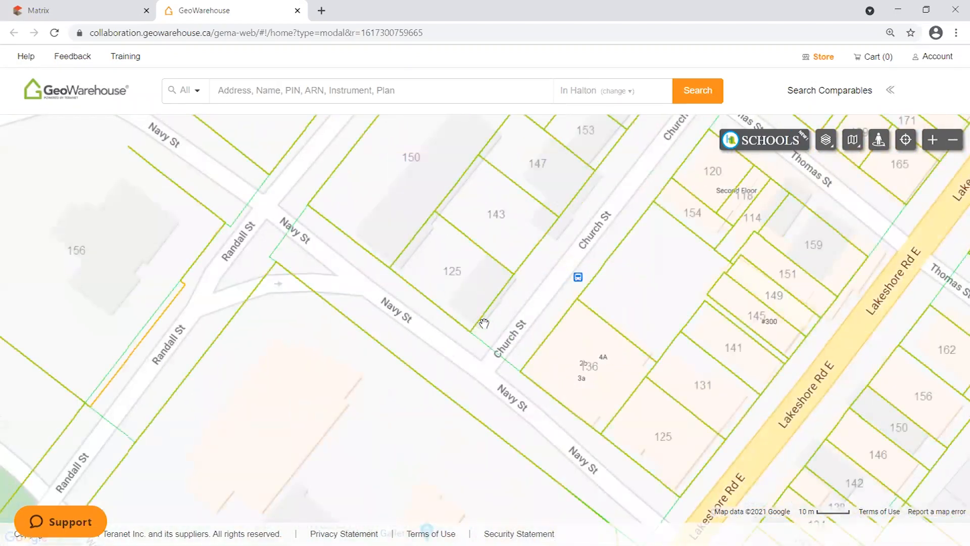
pyautogui.scroll(1, 457, 279)
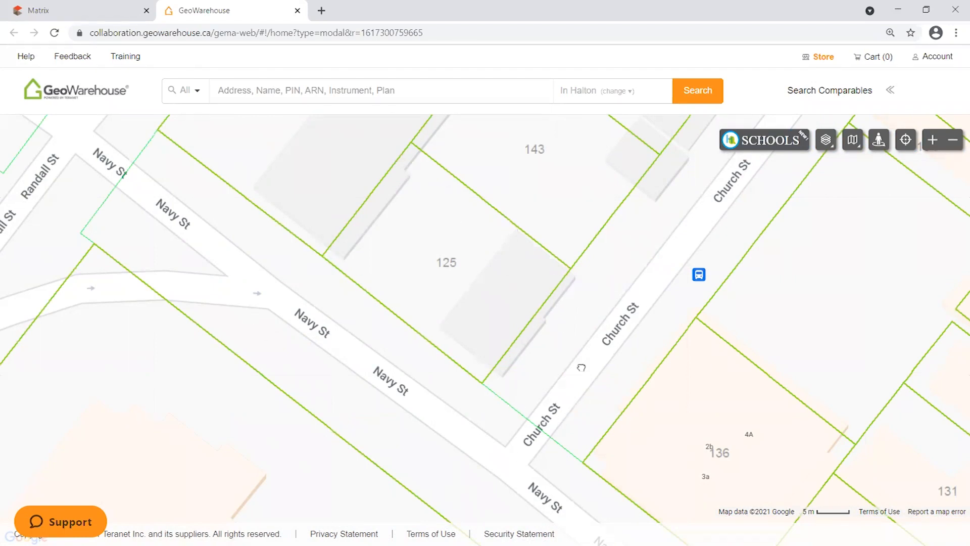
pyautogui.moveTo(581, 367); pyautogui.dragTo(544, 319)
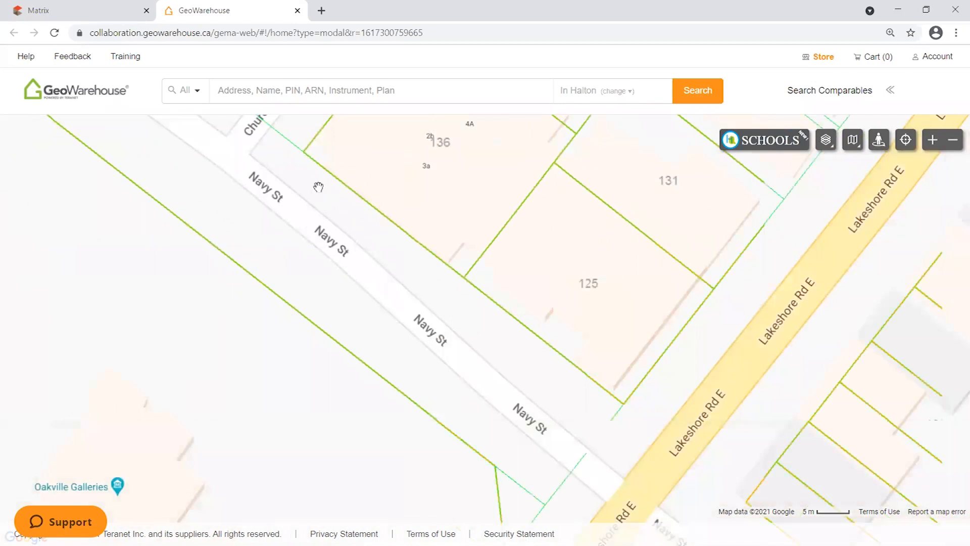
pyautogui.moveTo(318, 187); pyautogui.dragTo(623, 460)
pyautogui.moveTo(602, 279); pyautogui.dragTo(590, 354)
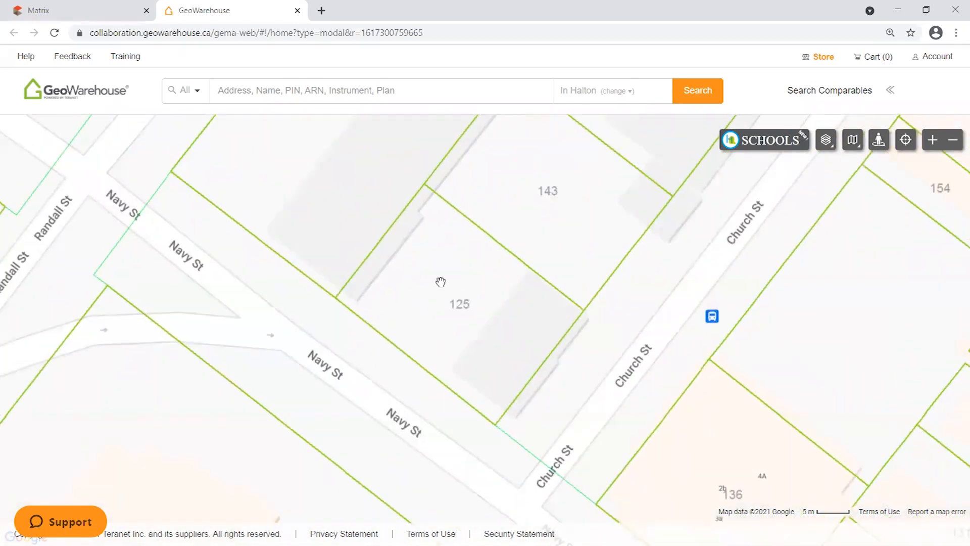
pyautogui.click(469, 306)
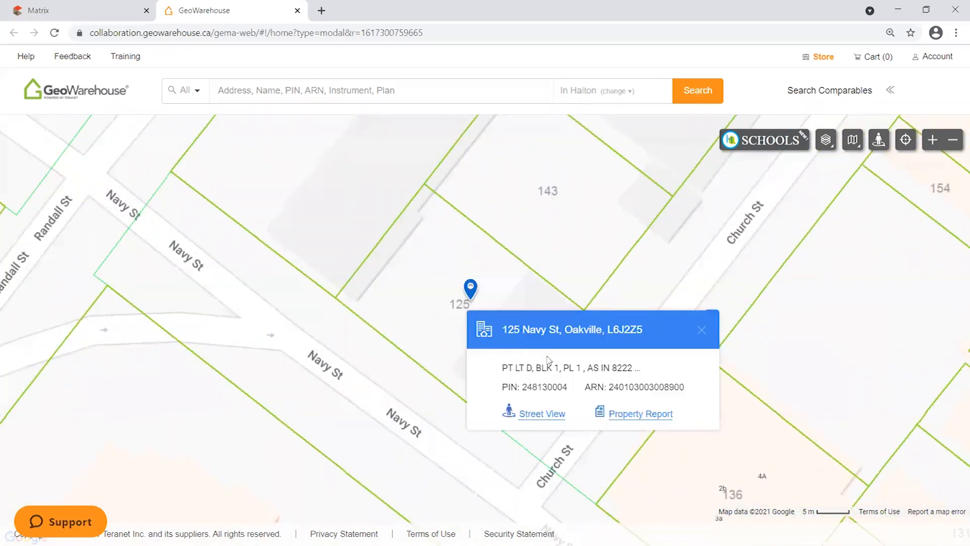
# Highlight parcel 125's PIN, ARN and legal description, then open its full property report.
pyautogui.moveTo(523, 391); pyautogui.dragTo(704, 388)
pyautogui.moveTo(502, 368); pyautogui.dragTo(645, 372)
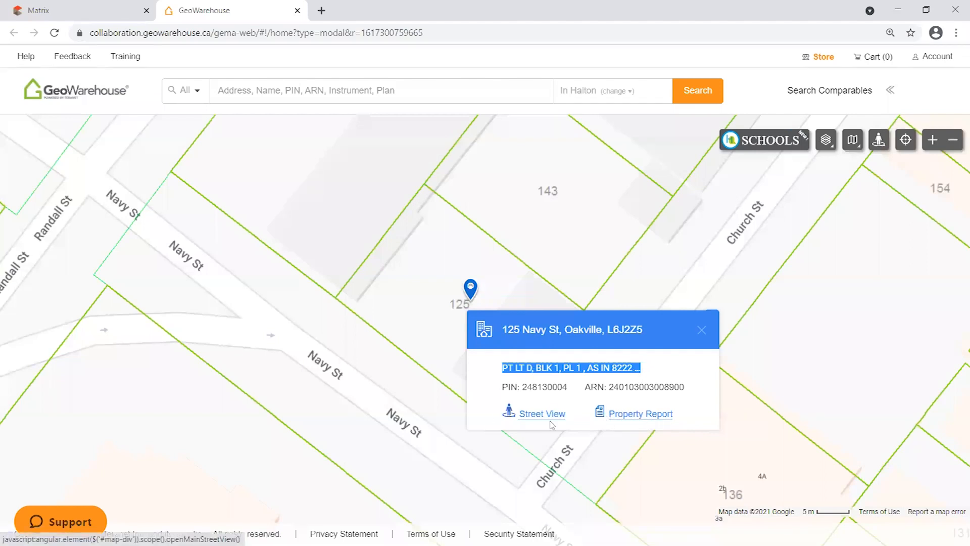
pyautogui.click(636, 415)
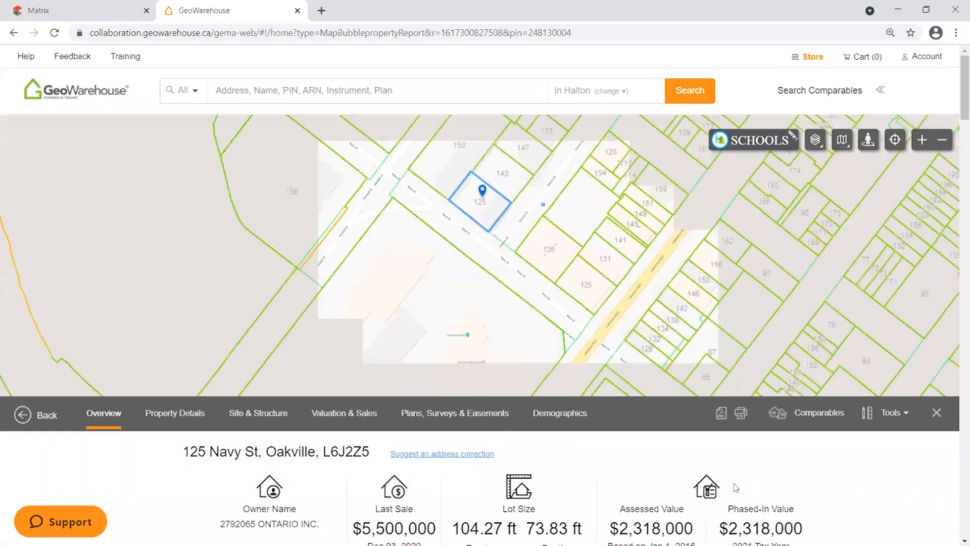
pyautogui.scroll(-10, 154, 223)
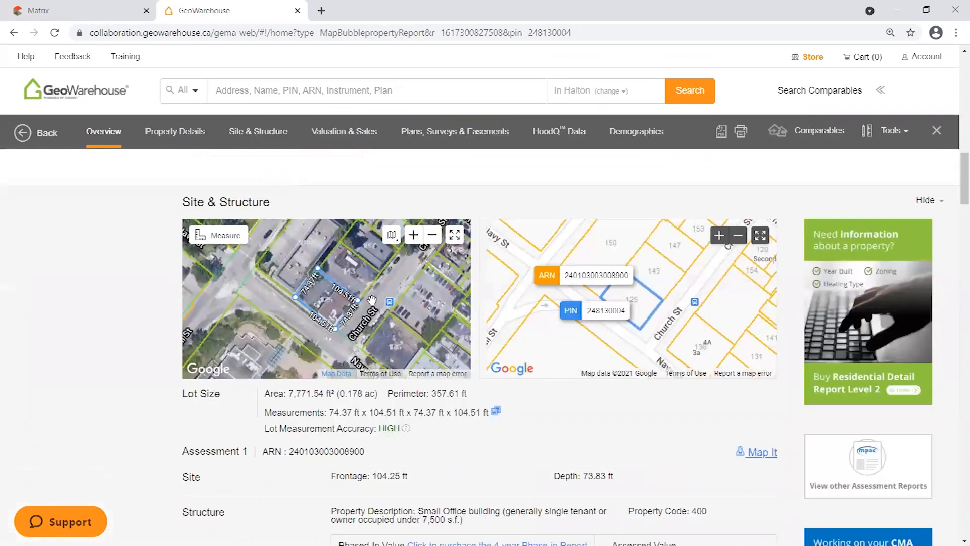
pyautogui.scroll(2, 372, 300)
pyautogui.scroll(-2, 694, 305)
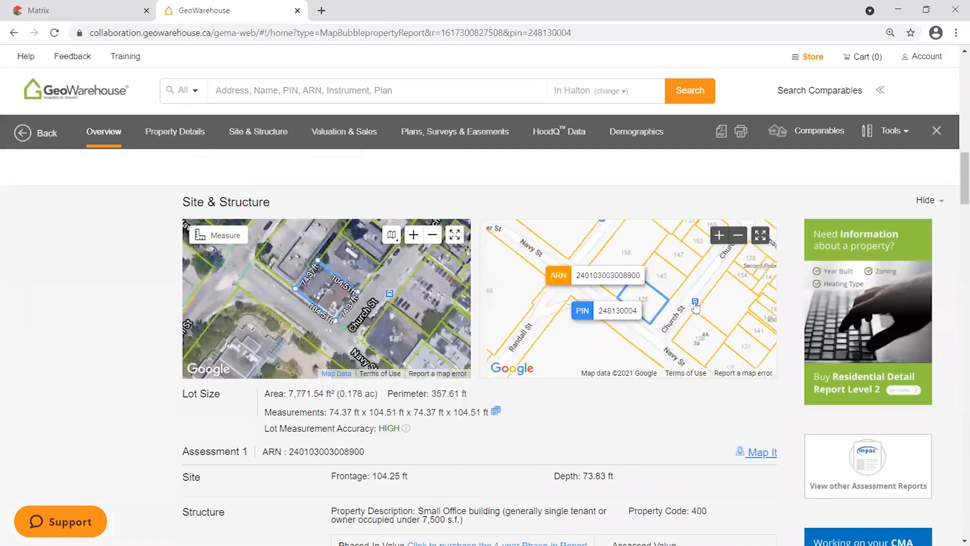
pyautogui.scroll(2, 696, 306)
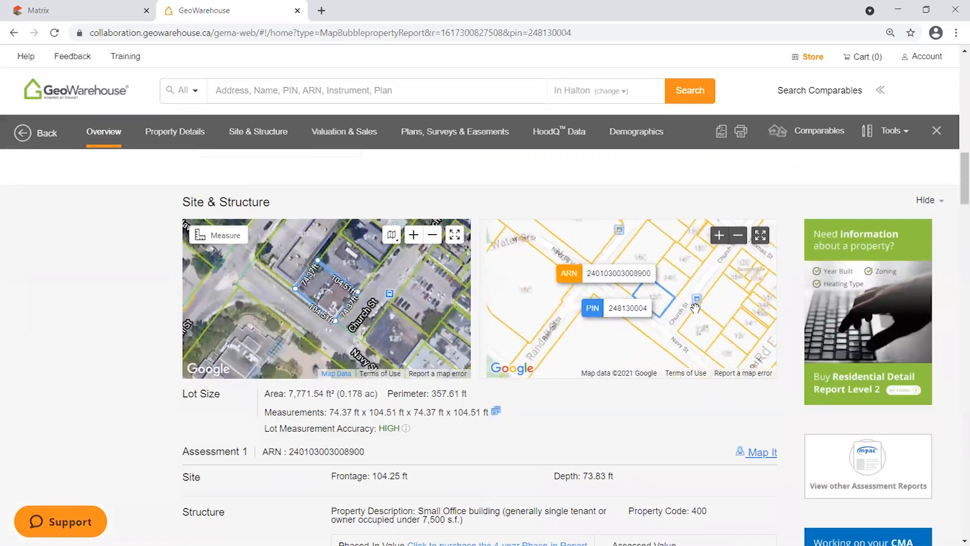
pyautogui.scroll(-10, 88, 328)
pyautogui.scroll(-5, 101, 316)
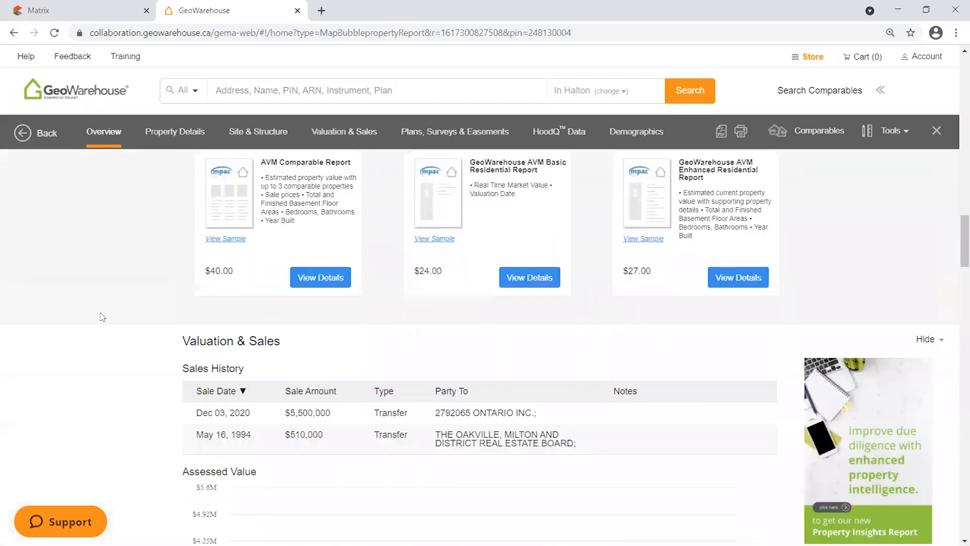
pyautogui.moveTo(583, 237); pyautogui.dragTo(186, 213)
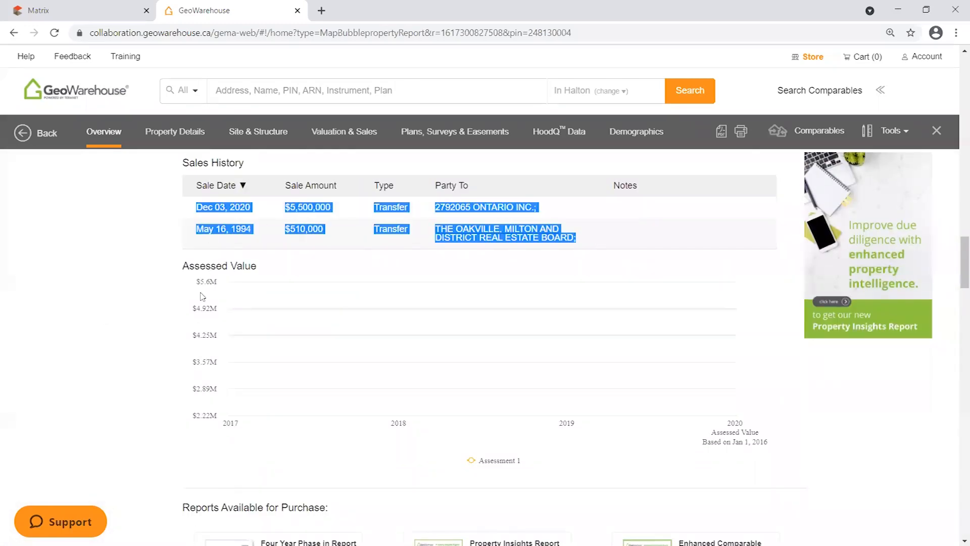
pyautogui.moveTo(271, 234); pyautogui.dragTo(195, 206)
pyautogui.click(147, 226)
pyautogui.scroll(8, 150, 348)
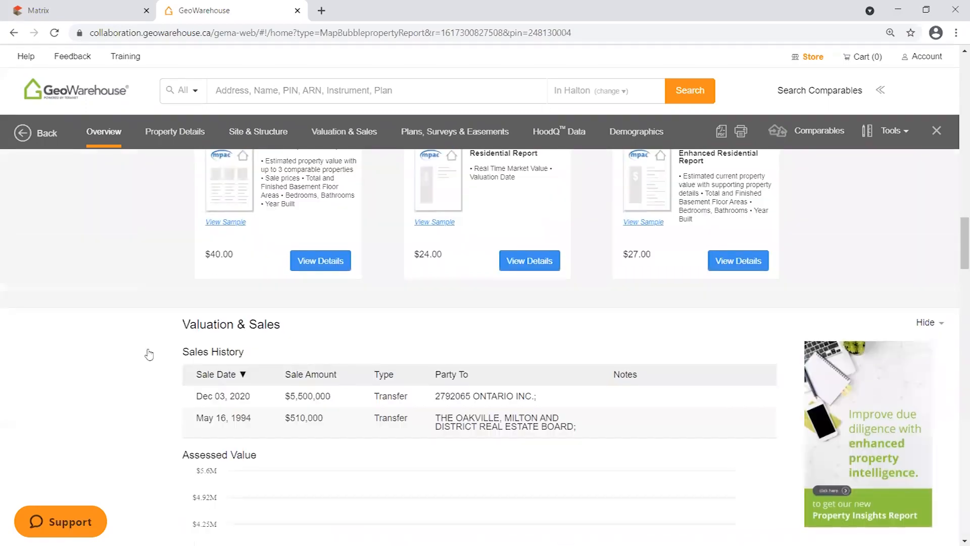
pyautogui.scroll(12, 151, 404)
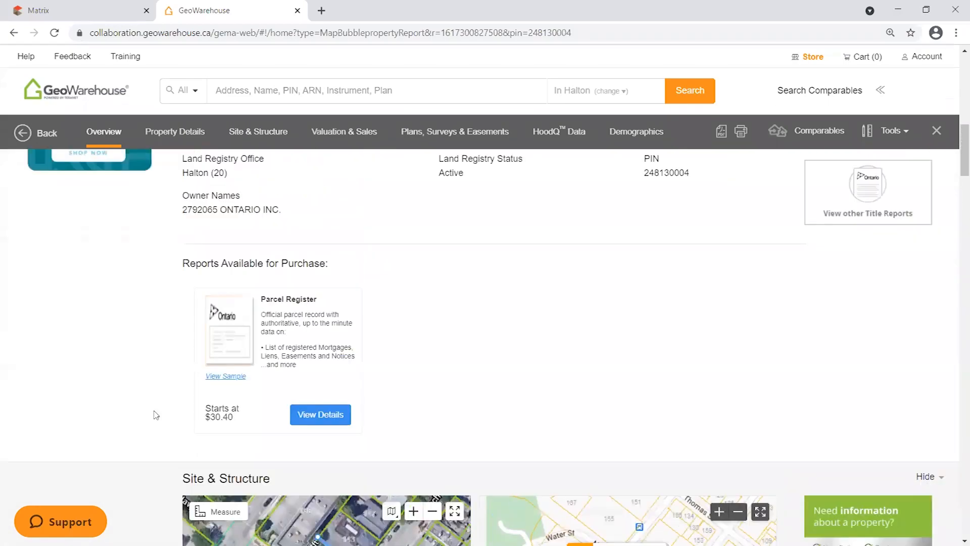
pyautogui.scroll(-1, 153, 417)
pyautogui.scroll(4, 688, 502)
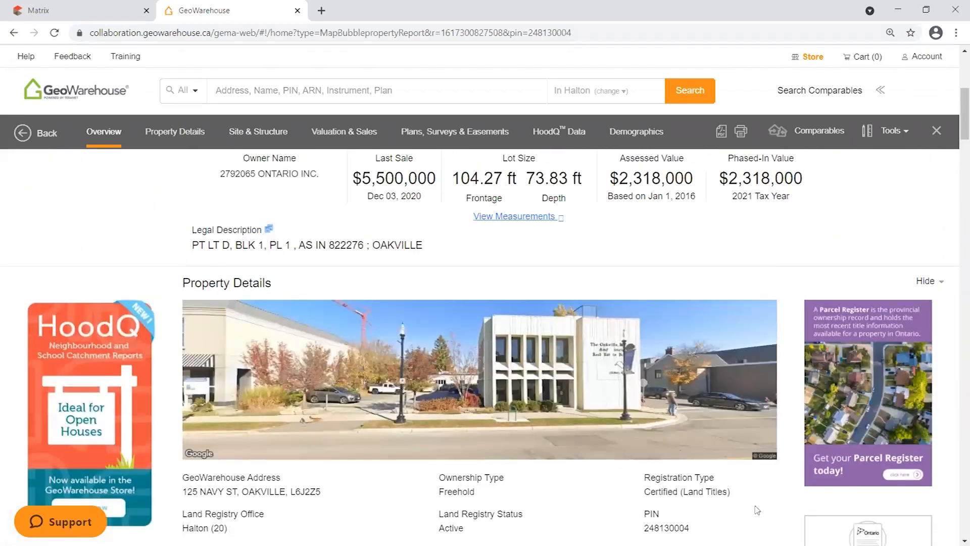
pyautogui.scroll(-2, 808, 455)
pyautogui.scroll(-9, 930, 448)
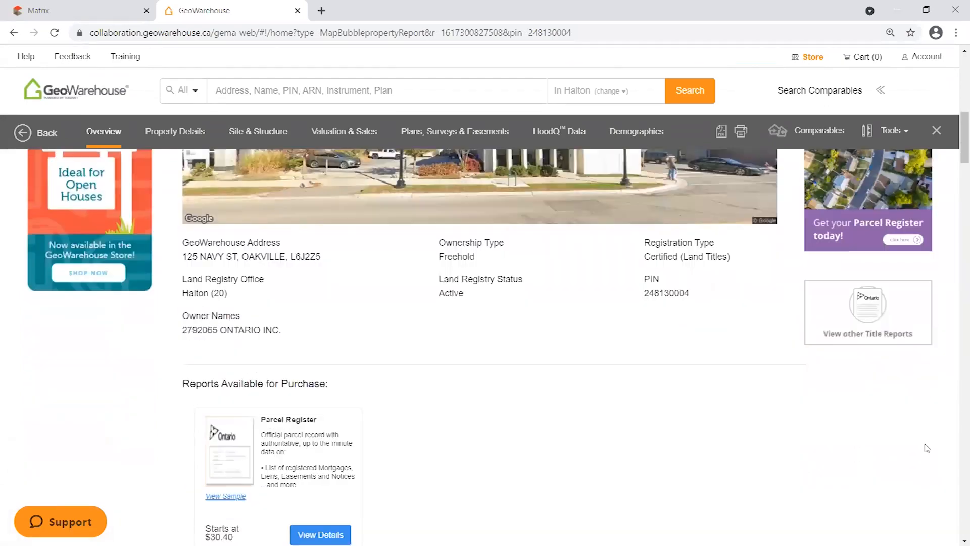
pyautogui.scroll(-4, 942, 440)
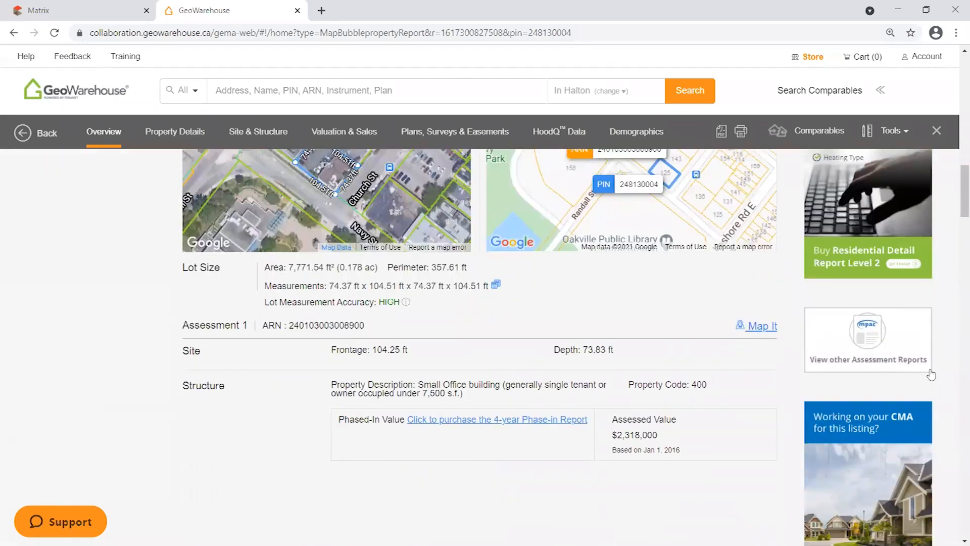
pyautogui.scroll(4, 957, 352)
pyautogui.scroll(12, 956, 352)
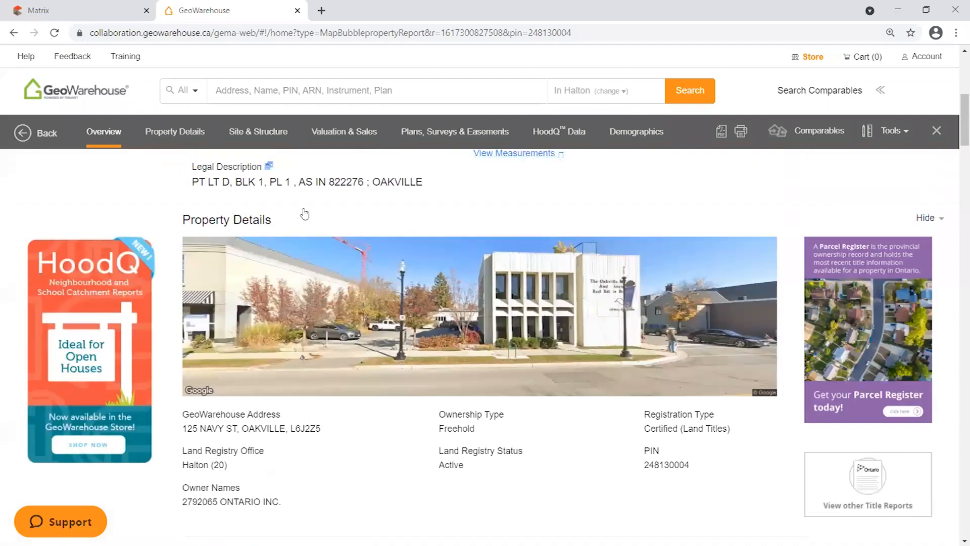
pyautogui.scroll(5, 336, 251)
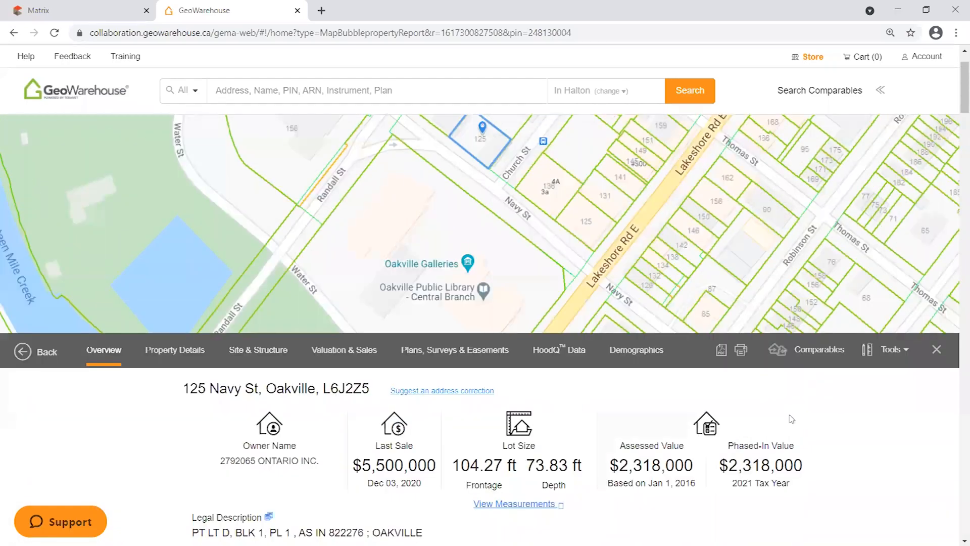
pyautogui.scroll(2, 805, 425)
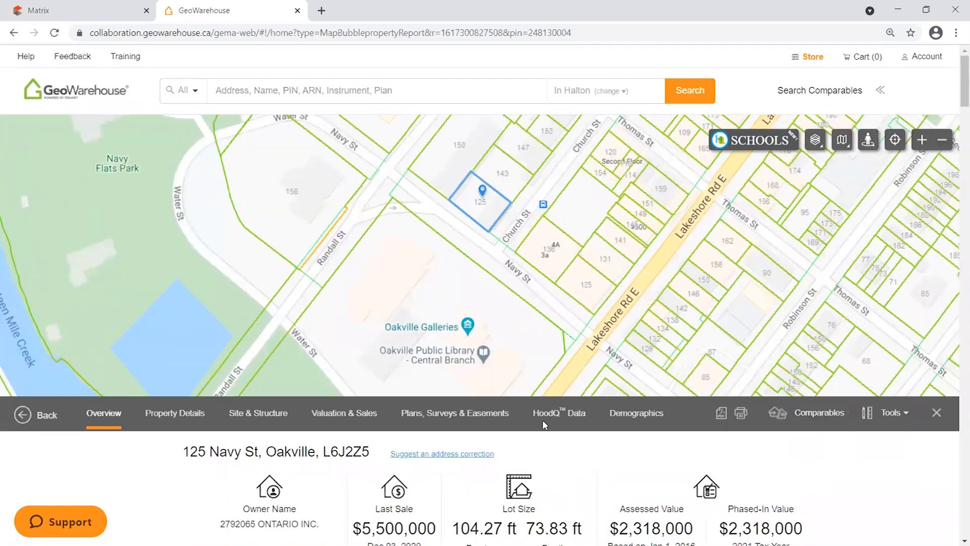
pyautogui.scroll(-3, 573, 516)
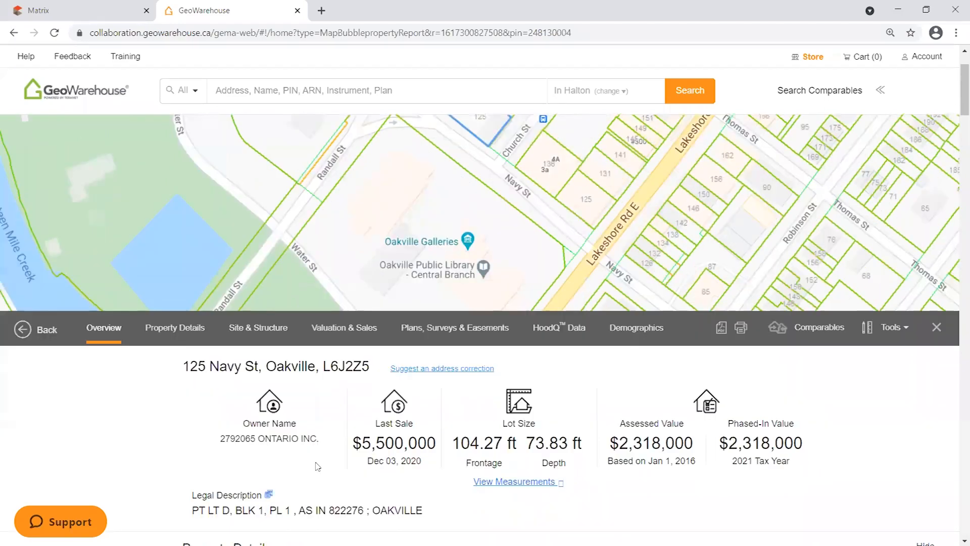
pyautogui.scroll(-1, 231, 418)
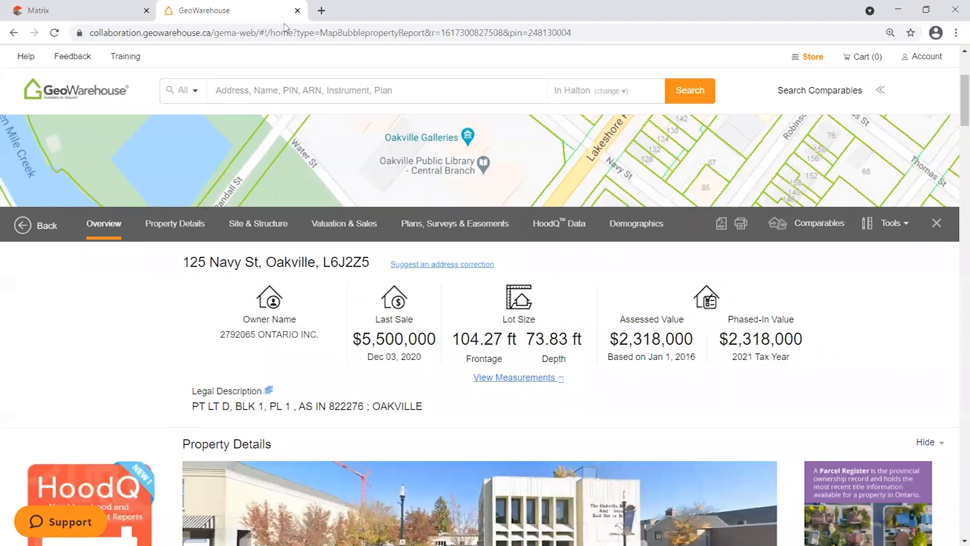
pyautogui.click(106, 11)
pyautogui.moveTo(677, 91)
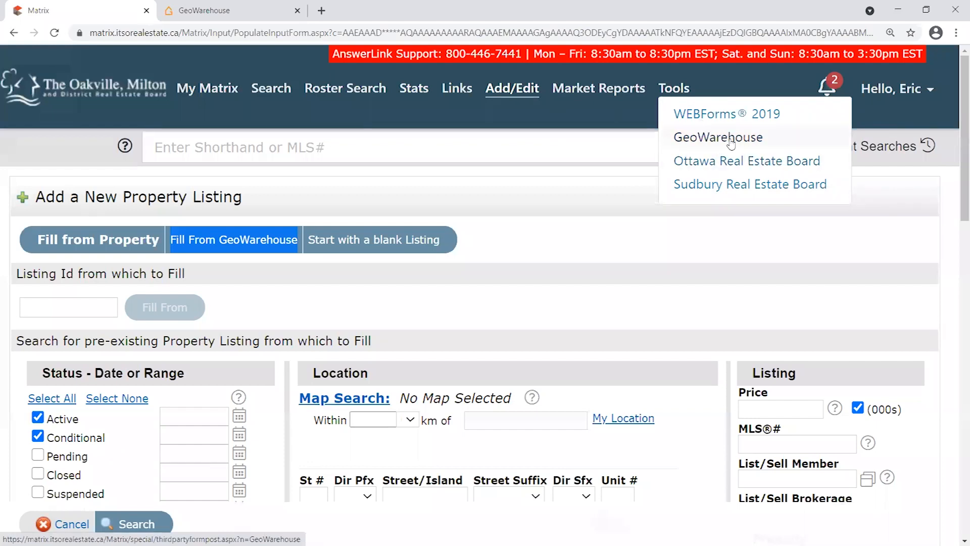
pyautogui.click(227, 10)
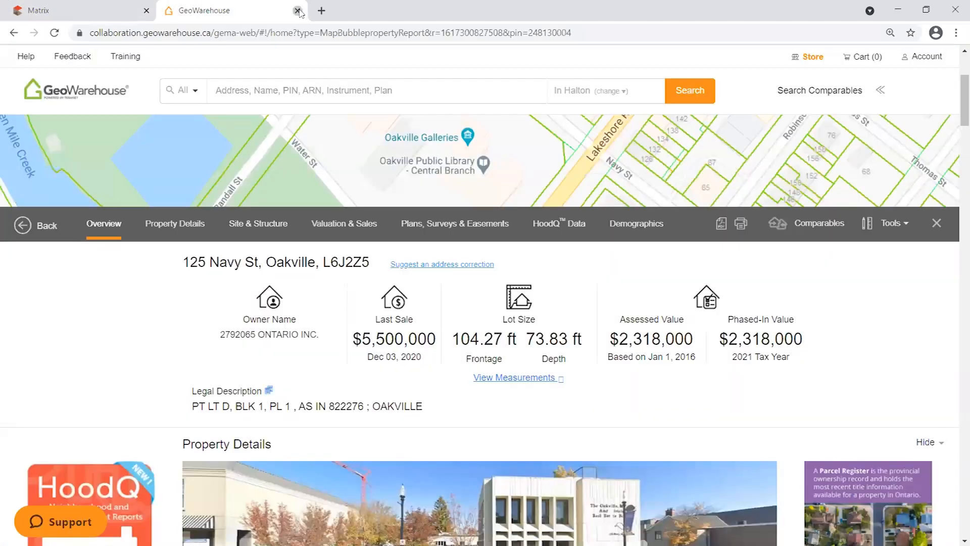
# Close the GeoWarehouse tab and highlight the Start with a blank Listing and Fill from Property options.
pyautogui.click(297, 11)
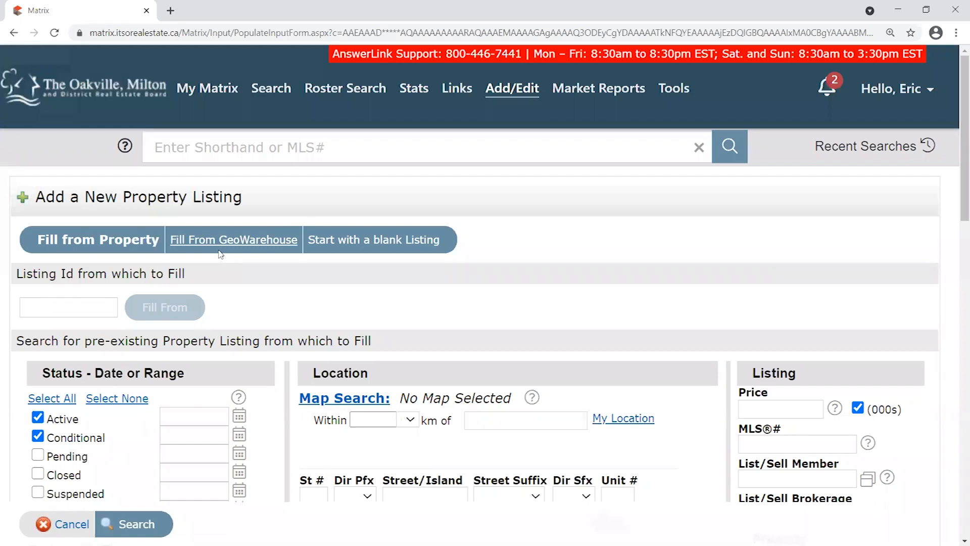
pyautogui.moveTo(453, 241); pyautogui.dragTo(310, 240)
pyautogui.moveTo(316, 248); pyautogui.dragTo(308, 247)
pyautogui.click(501, 250)
pyautogui.moveTo(29, 241); pyautogui.dragTo(160, 237)
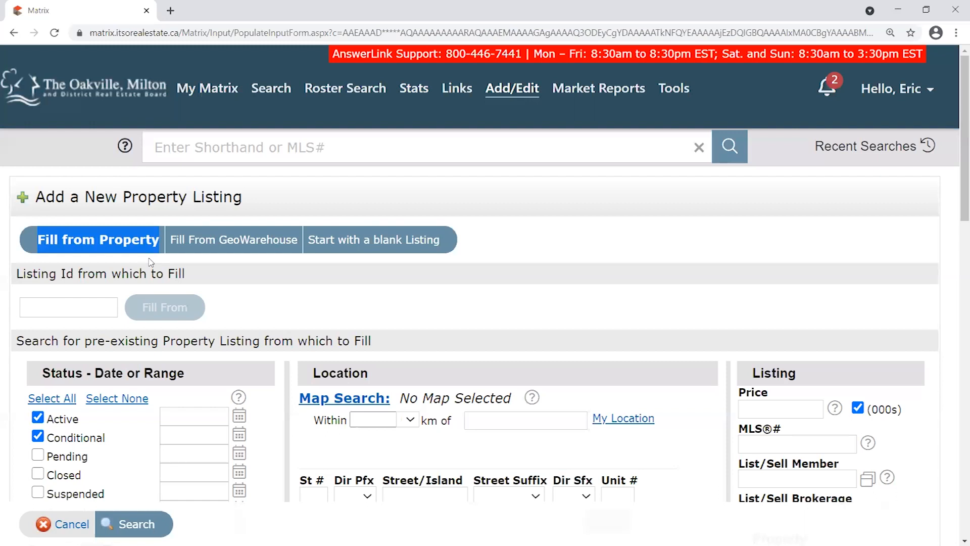
# Review the Fill from Existing Listing option, leaving its listing ID entry empty.
pyautogui.moveTo(38, 238); pyautogui.dragTo(160, 238)
pyautogui.click(118, 240)
pyautogui.moveTo(39, 240); pyautogui.dragTo(166, 236)
pyautogui.click(94, 241)
pyautogui.click(59, 311)
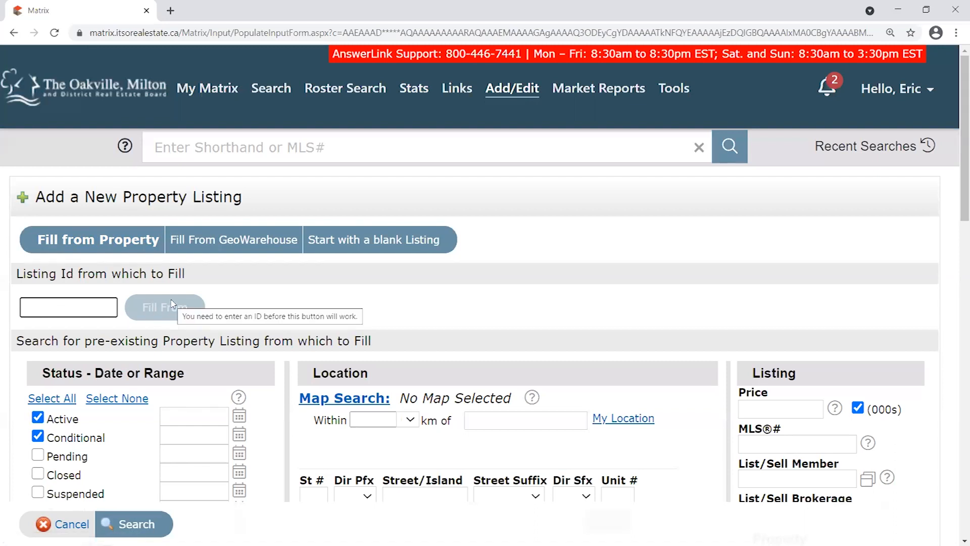
pyautogui.click(232, 300)
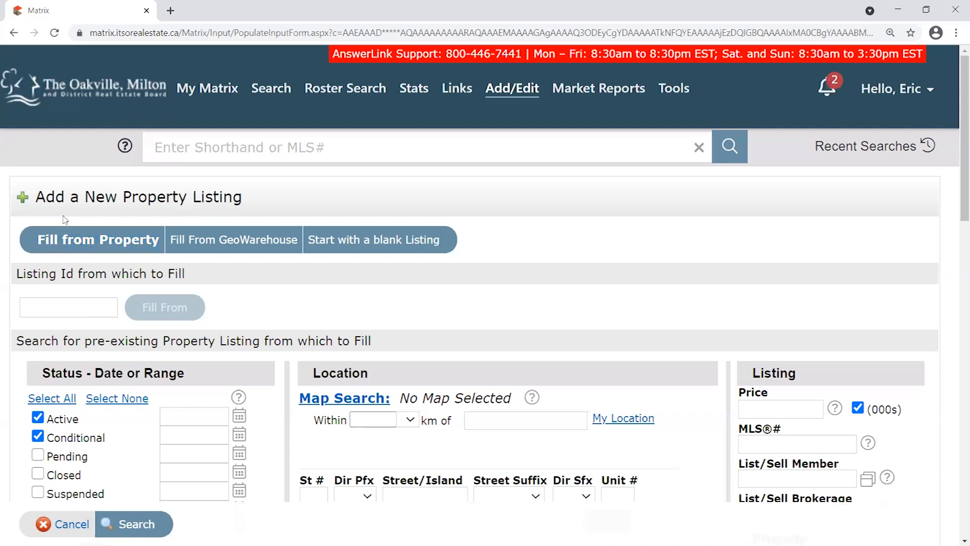
pyautogui.click(173, 241)
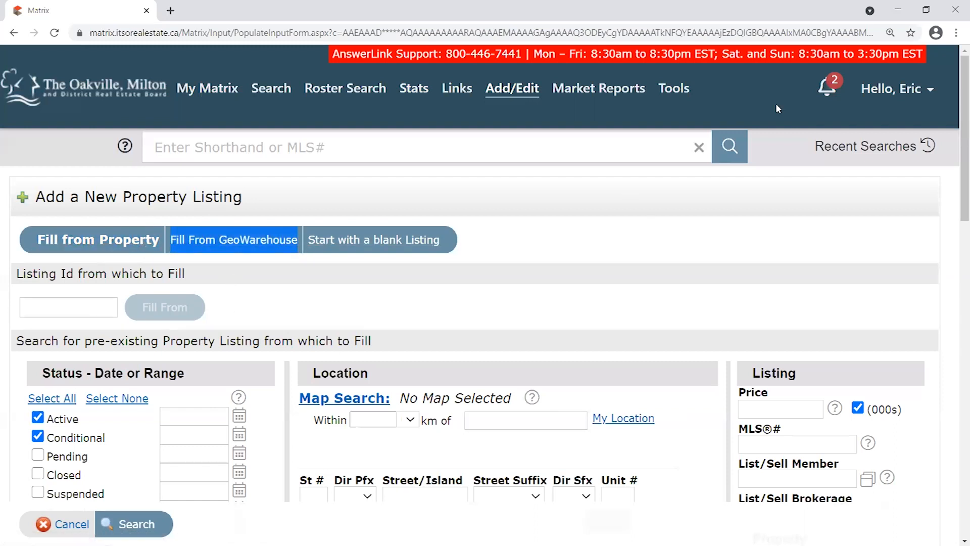
pyautogui.click(675, 89)
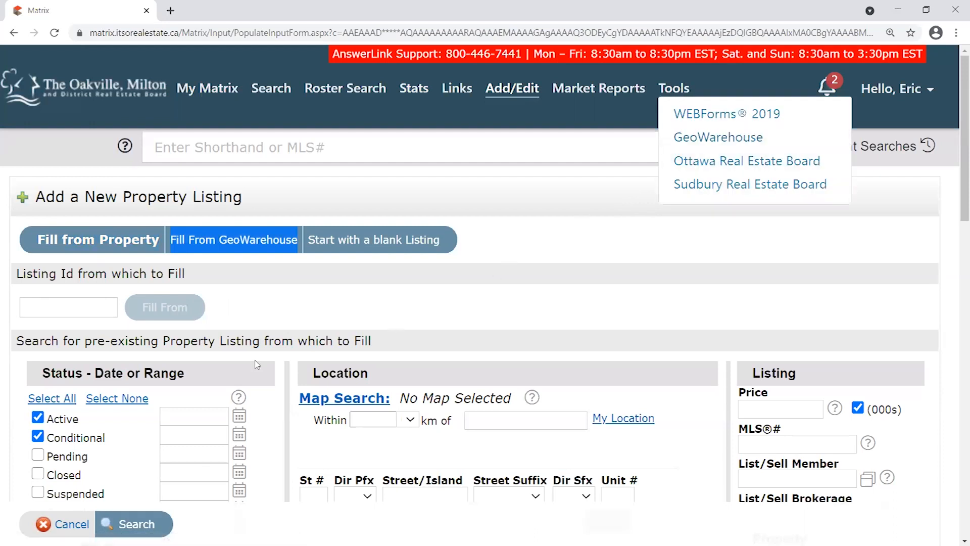
pyautogui.click(271, 277)
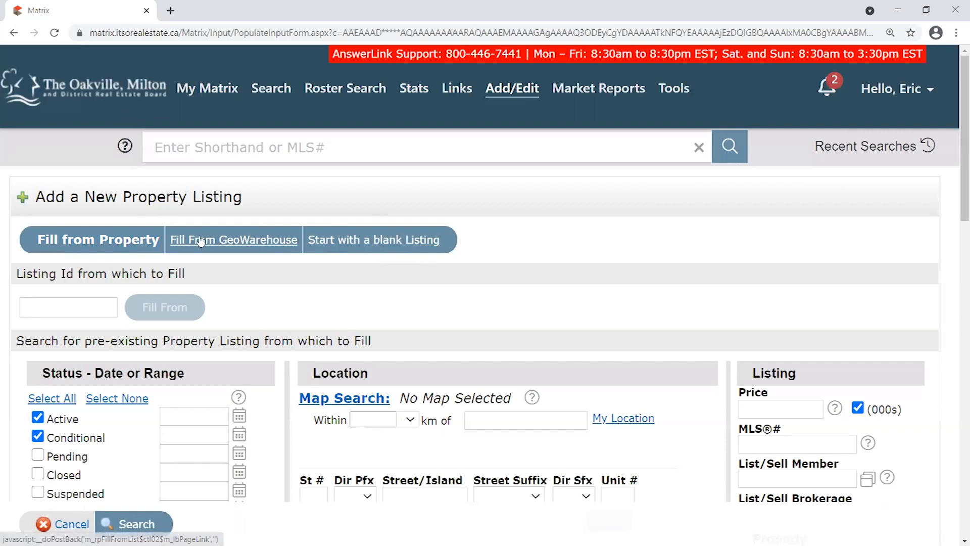
# Switch the new listing to Fill From GeoWarehouse and bring its search form into view.
pyautogui.click(237, 243)
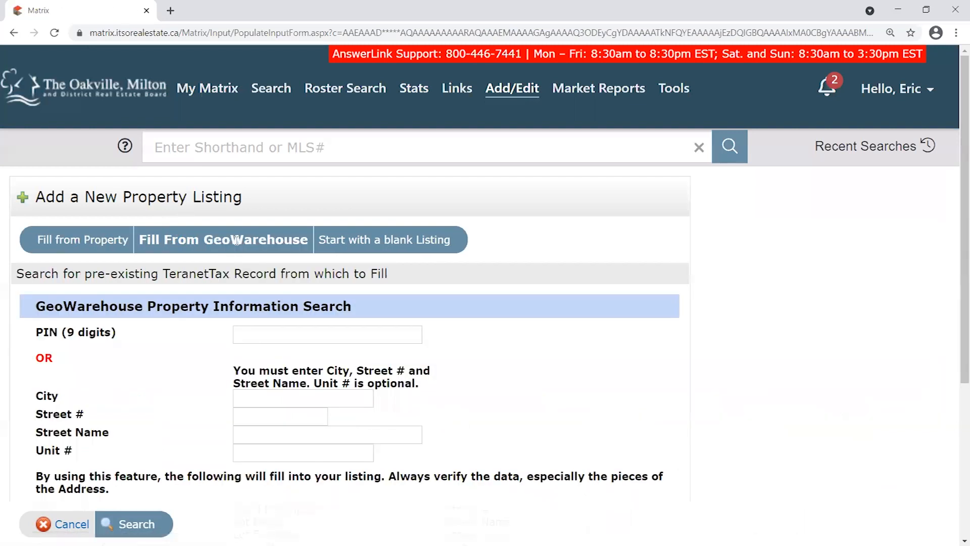
pyautogui.moveTo(139, 239); pyautogui.dragTo(307, 245)
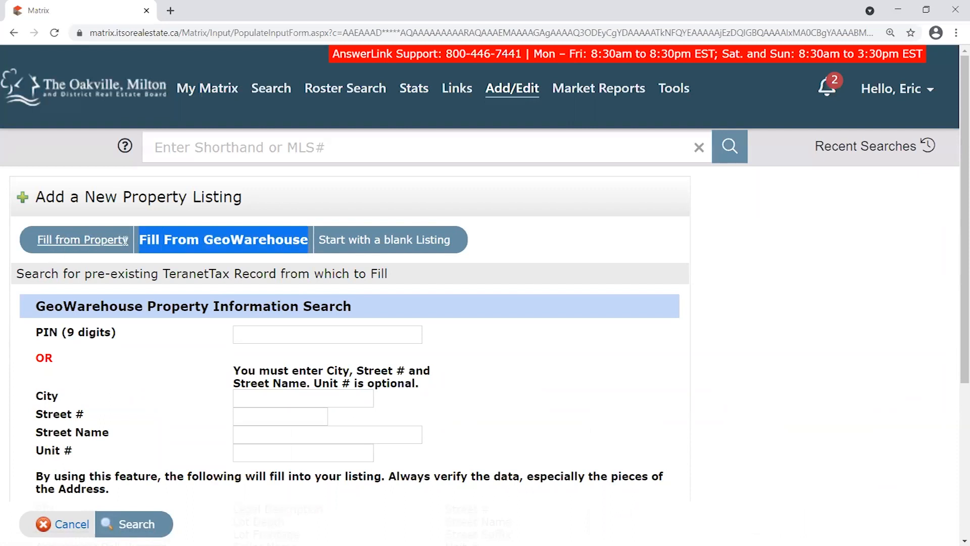
pyautogui.click(144, 240)
pyautogui.moveTo(140, 242); pyautogui.dragTo(308, 243)
pyautogui.click(263, 242)
pyautogui.scroll(-2, 200, 298)
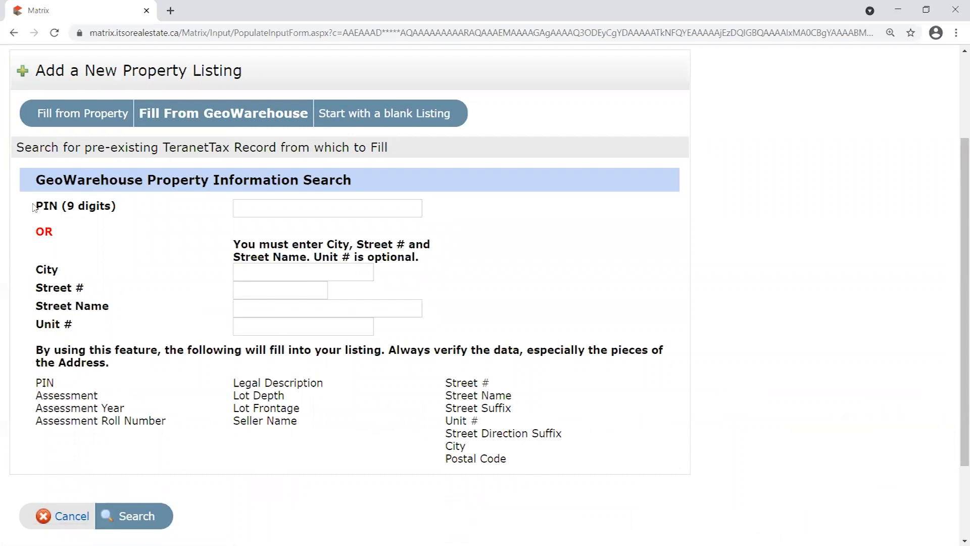
# Review the PIN (9 digits) entry and the required City, Street # and Street Name fields.
pyautogui.moveTo(33, 207); pyautogui.dragTo(128, 209)
pyautogui.click(331, 208)
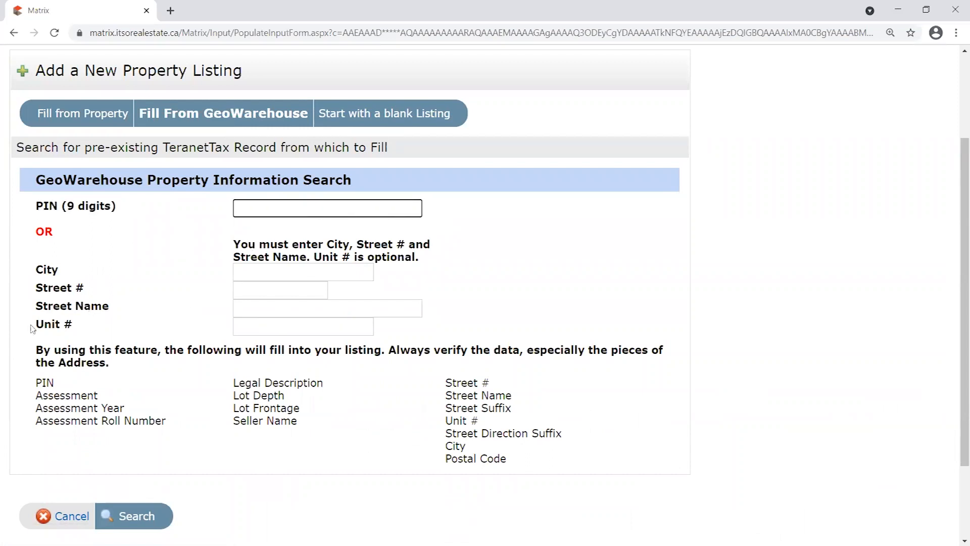
pyautogui.moveTo(32, 270); pyautogui.dragTo(74, 273)
pyautogui.click(297, 276)
pyautogui.click(247, 242)
pyautogui.moveTo(247, 242); pyautogui.dragTo(421, 259)
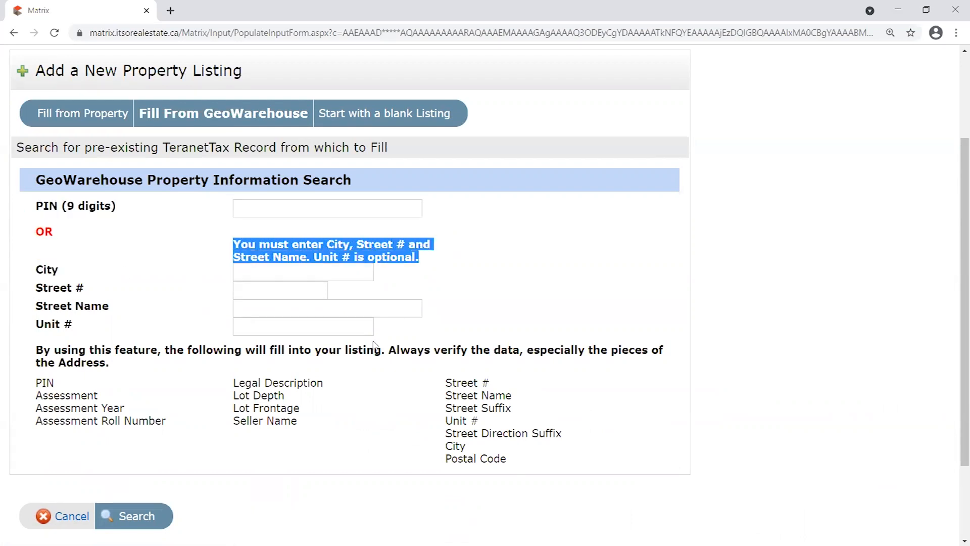
pyautogui.click(346, 245)
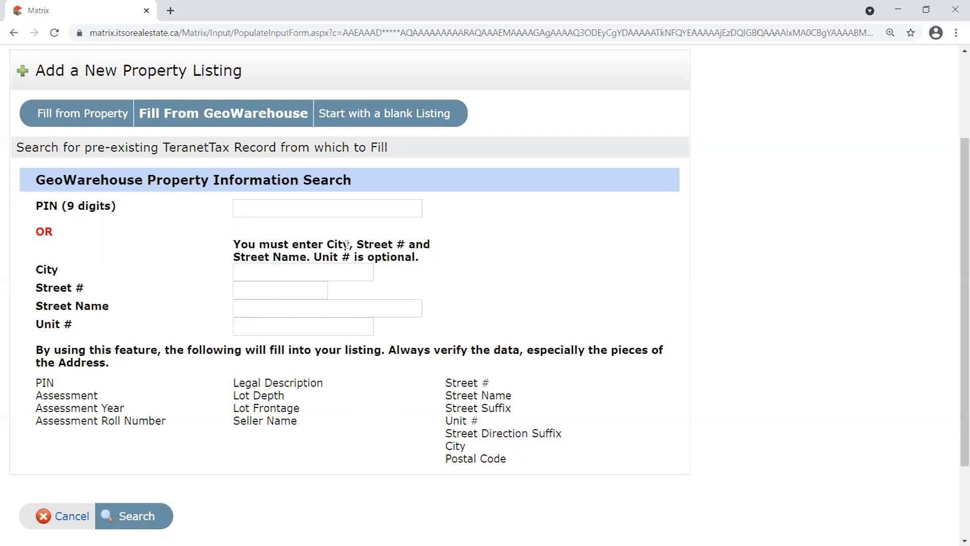
pyautogui.moveTo(325, 244); pyautogui.dragTo(395, 244)
pyautogui.moveTo(236, 256); pyautogui.dragTo(317, 259)
pyautogui.click(367, 256)
pyautogui.moveTo(41, 268); pyautogui.dragTo(115, 303)
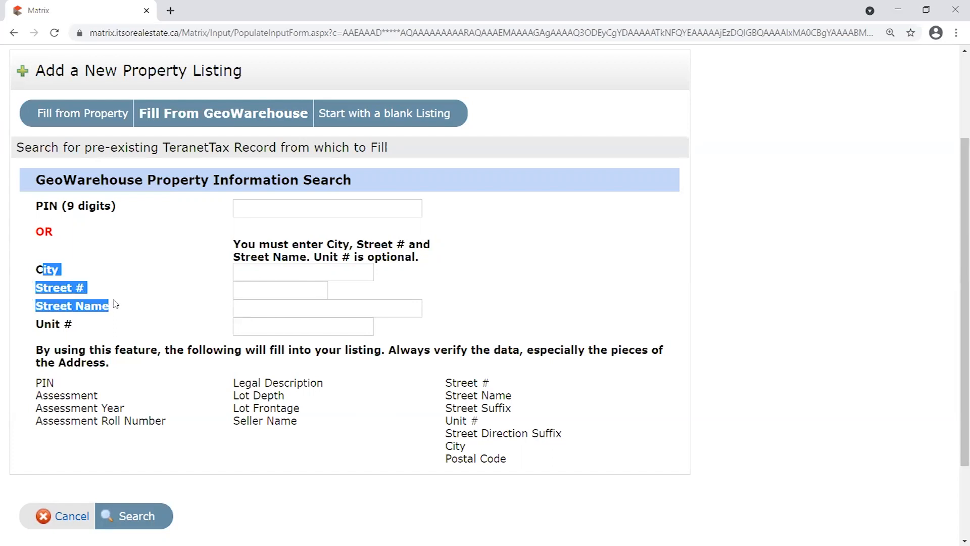
pyautogui.click(290, 271)
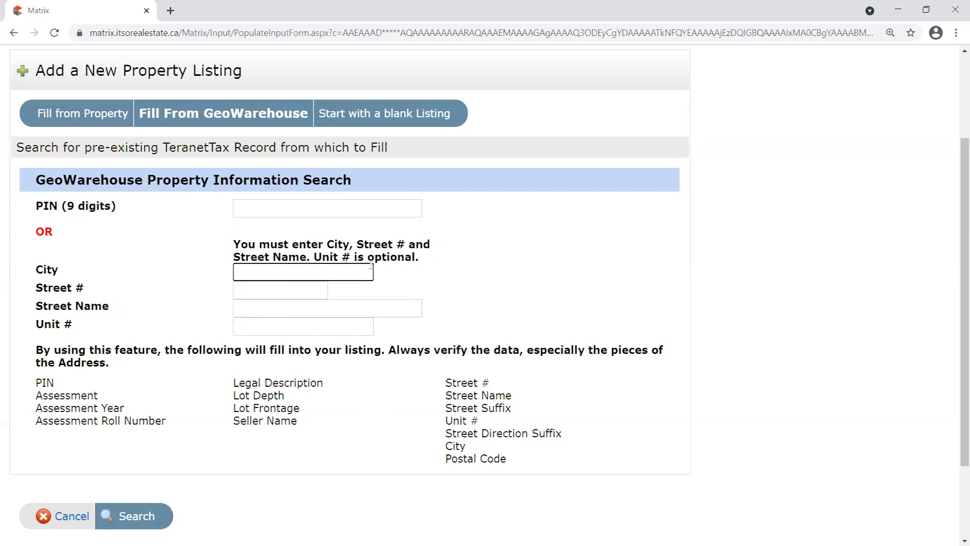
pyautogui.write('Oakville')
pyautogui.click(271, 295)
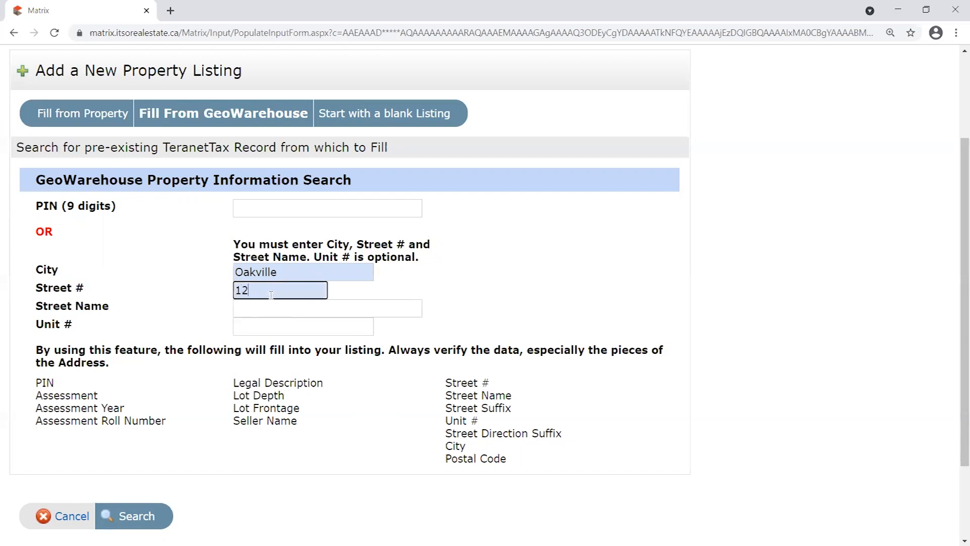
pyautogui.click(265, 312)
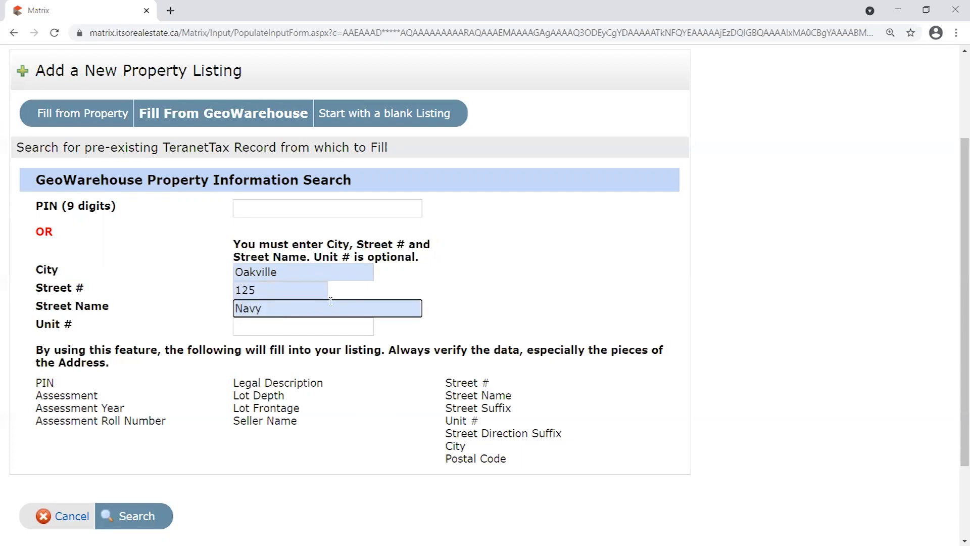
pyautogui.click(443, 277)
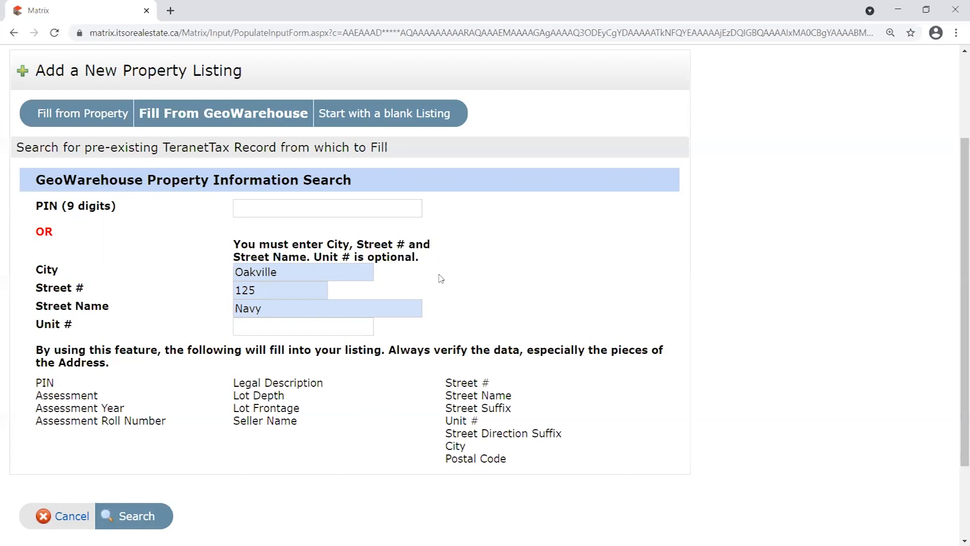
# Check the entered address fields, leaving the unit number blank.
pyautogui.press('Tab')
pyautogui.press('Tab')
pyautogui.press('Tab')
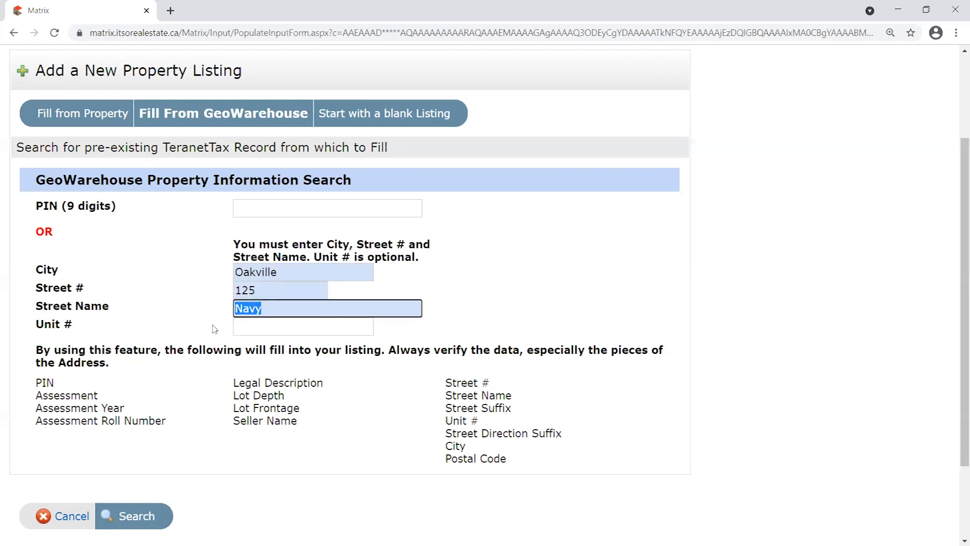
pyautogui.click(317, 275)
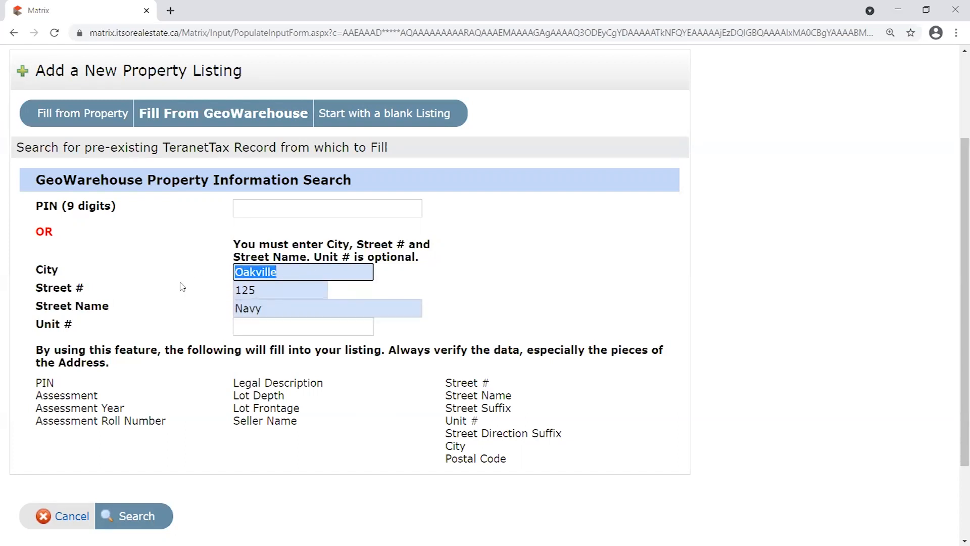
pyautogui.click(184, 279)
pyautogui.moveTo(32, 266); pyautogui.dragTo(115, 287)
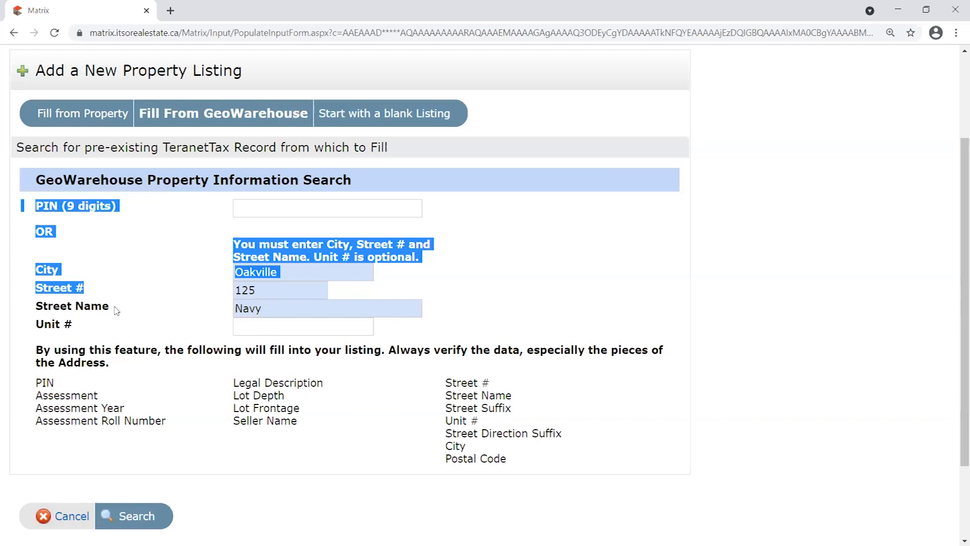
pyautogui.click(116, 311)
pyautogui.press('Tab')
pyautogui.hotkey('shift', 'Tab')
pyautogui.hotkey('shift', 'Tab')
pyautogui.click(214, 295)
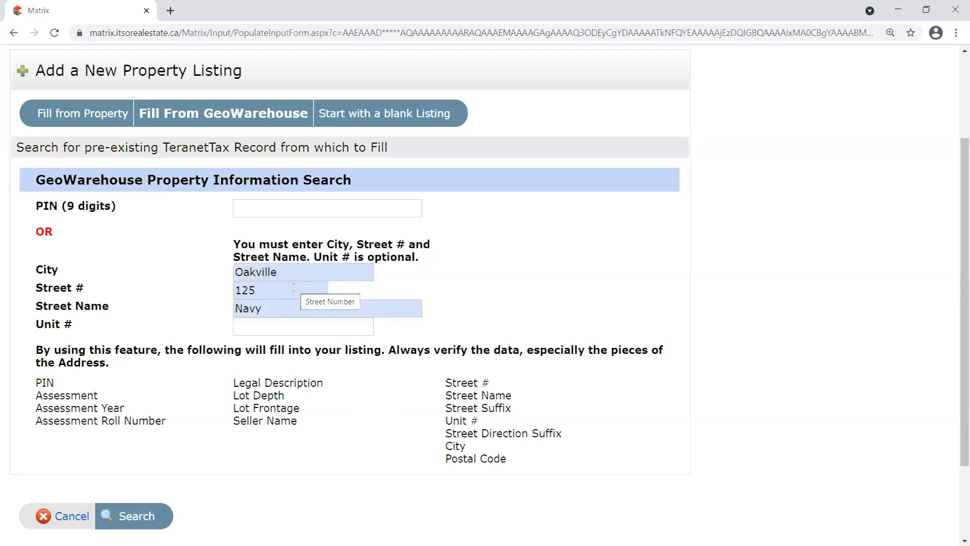
pyautogui.hotkey('shift', 'Tab')
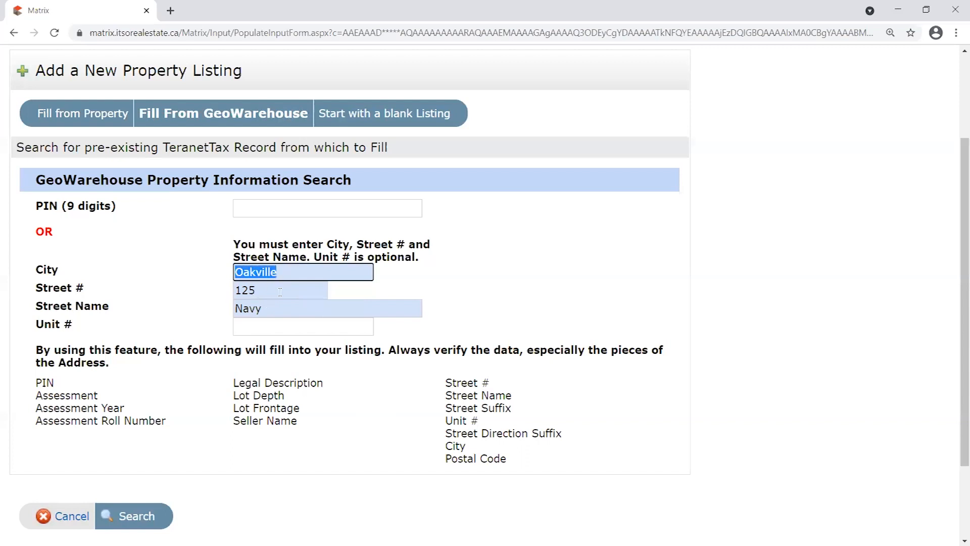
pyautogui.press('Tab')
pyautogui.press('Tab')
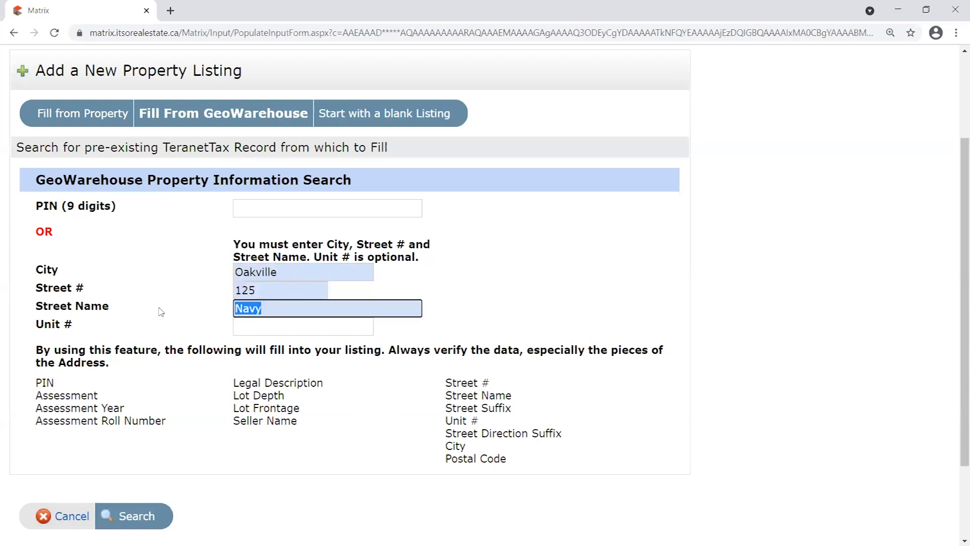
pyautogui.click(263, 331)
pyautogui.click(202, 296)
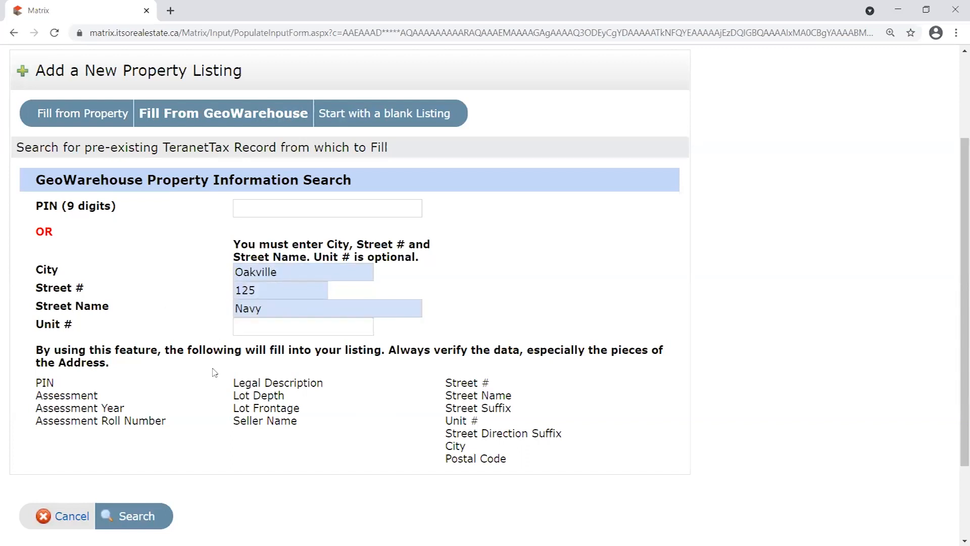
pyautogui.click(137, 521)
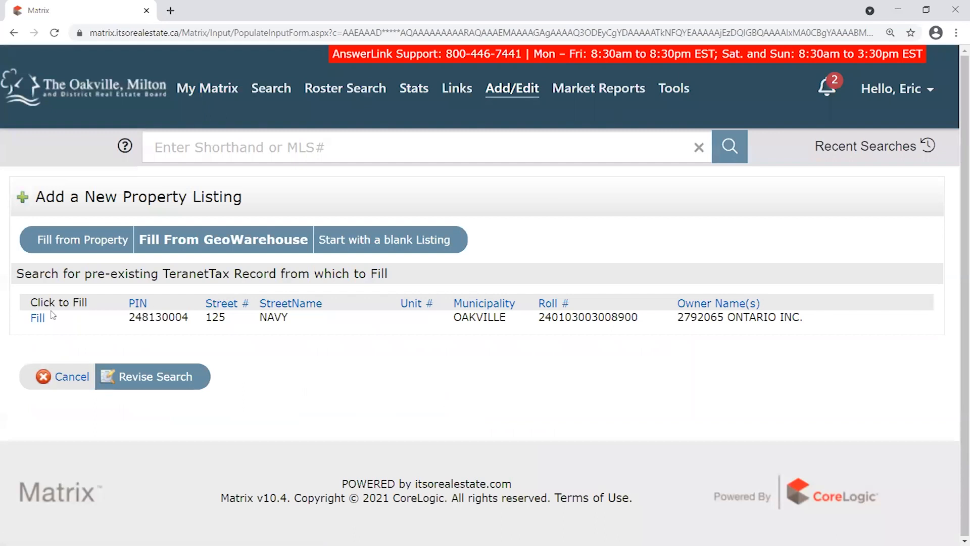
pyautogui.doubleClick(151, 317)
pyautogui.click(239, 333)
pyautogui.doubleClick(210, 318)
pyautogui.moveTo(243, 323); pyautogui.dragTo(497, 322)
pyautogui.moveTo(690, 318)
pyautogui.mouseDown()
pyautogui.moveTo(805, 321)
pyautogui.moveTo(683, 318)
pyautogui.mouseUp()
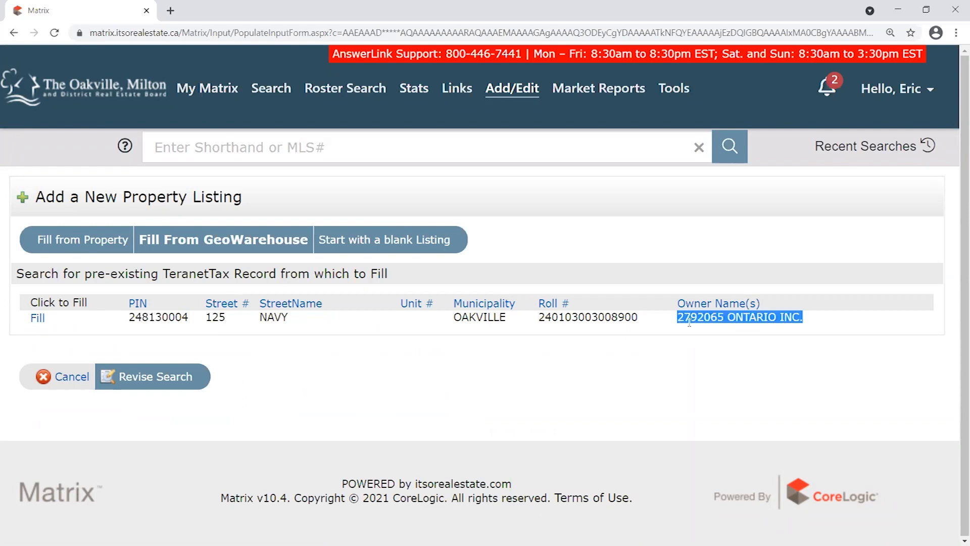
pyautogui.click(759, 315)
pyautogui.moveTo(808, 318)
pyautogui.mouseDown()
pyautogui.moveTo(688, 315)
pyautogui.moveTo(813, 320)
pyautogui.mouseUp()
pyautogui.click(704, 319)
pyautogui.click(817, 322)
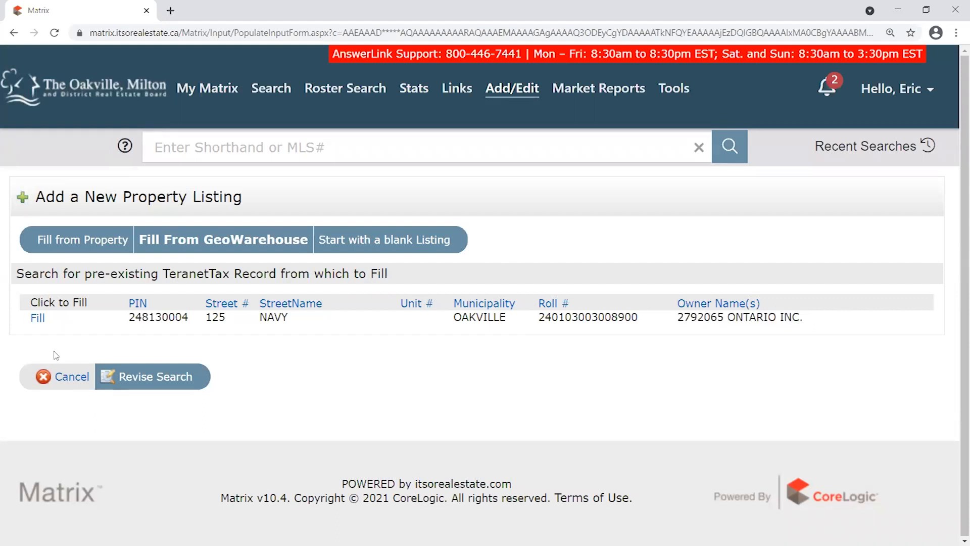
# Revise the search, clearing Street Name, Street # and City back to the PIN entry.
pyautogui.click(157, 378)
pyautogui.scroll(-1, 230, 384)
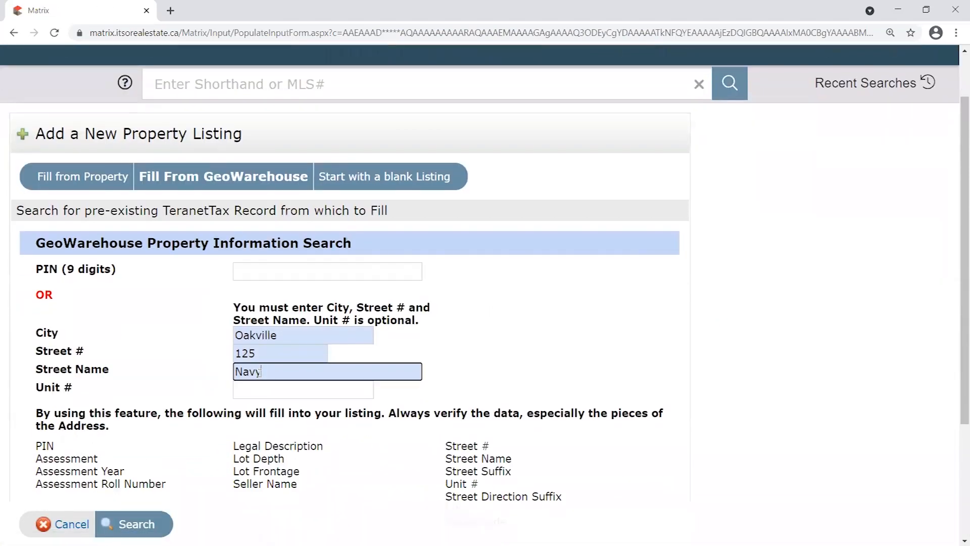
pyautogui.press('BackSpace')
pyautogui.hotkey('shift', 'Tab')
pyautogui.press('BackSpace')
pyautogui.hotkey('shift', 'Tab')
pyautogui.press('BackSpace')
pyautogui.hotkey('shift', 'Tab')
pyautogui.moveTo(114, 266); pyautogui.dragTo(68, 284)
pyautogui.click(237, 266)
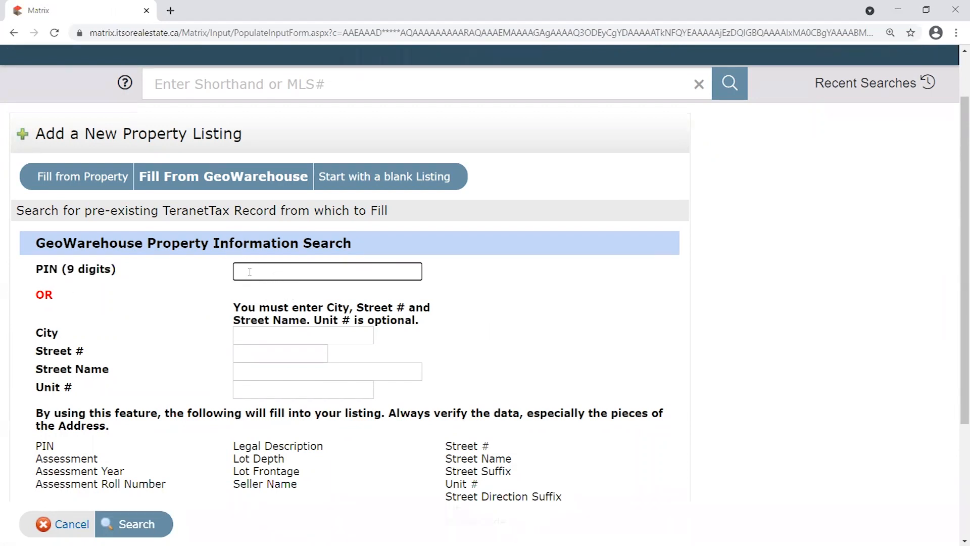
pyautogui.scroll(2, 190, 287)
pyautogui.moveTo(673, 89)
pyautogui.click(706, 139)
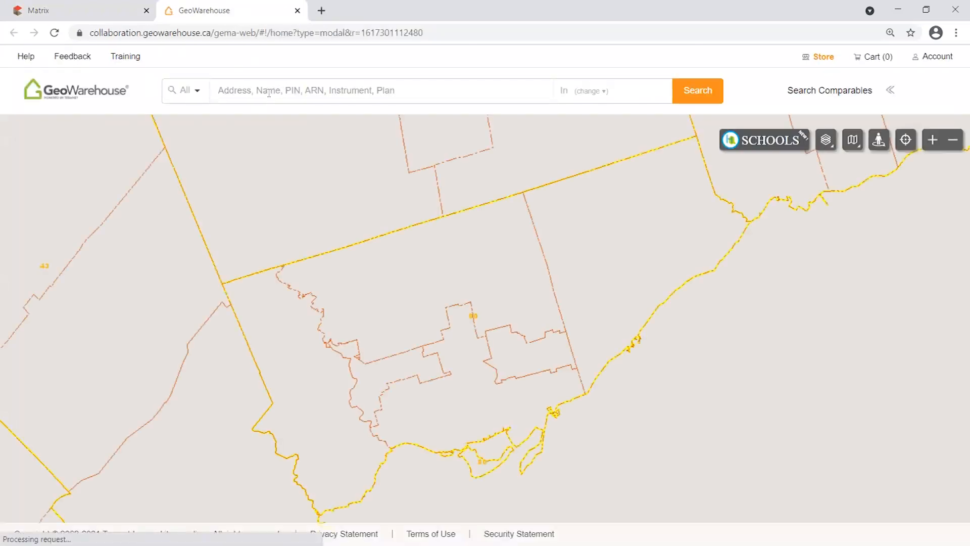
pyautogui.click(269, 90)
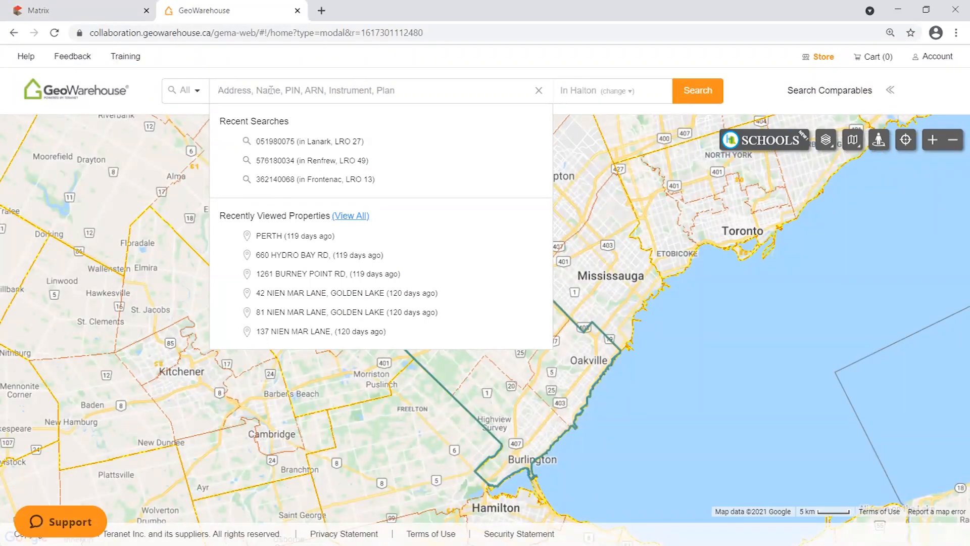
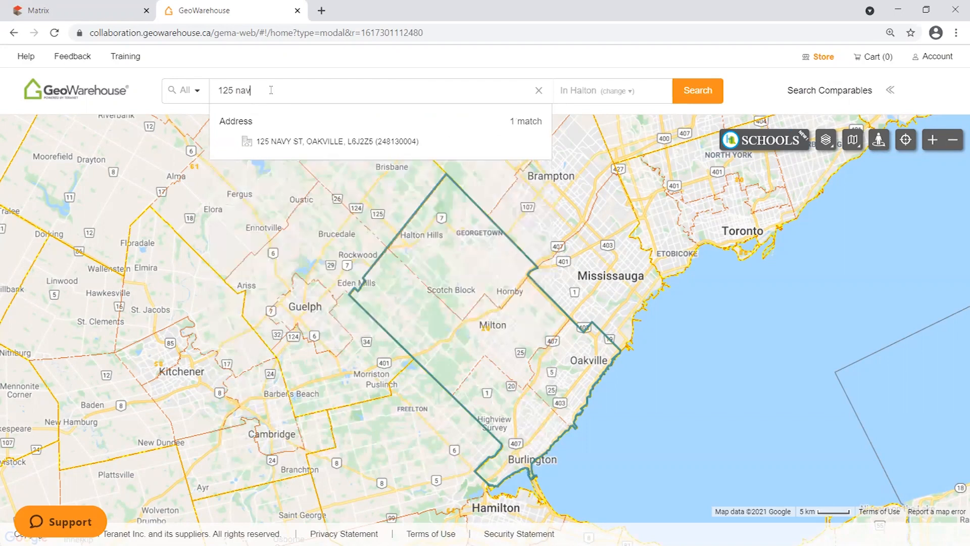
pyautogui.tripleClick(269, 91)
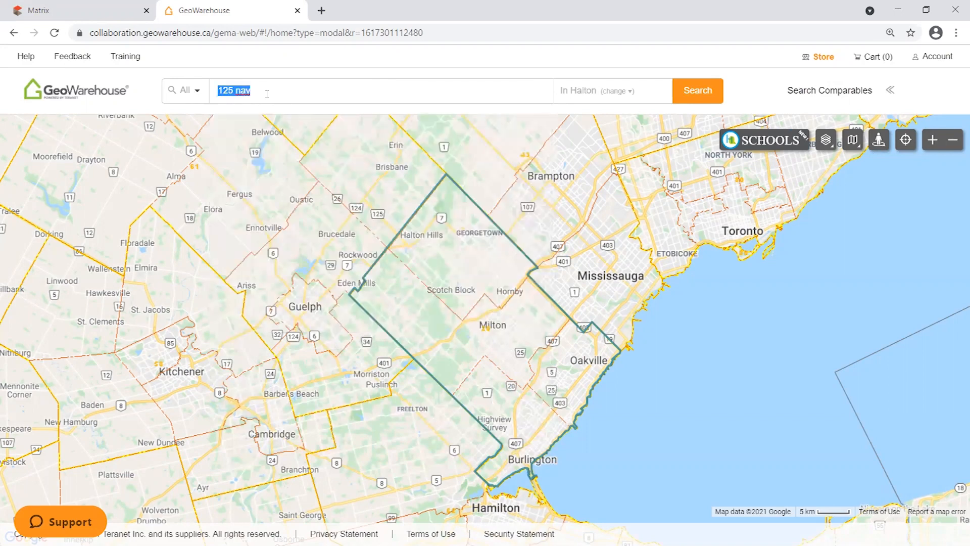
pyautogui.click(268, 93)
pyautogui.click(255, 88)
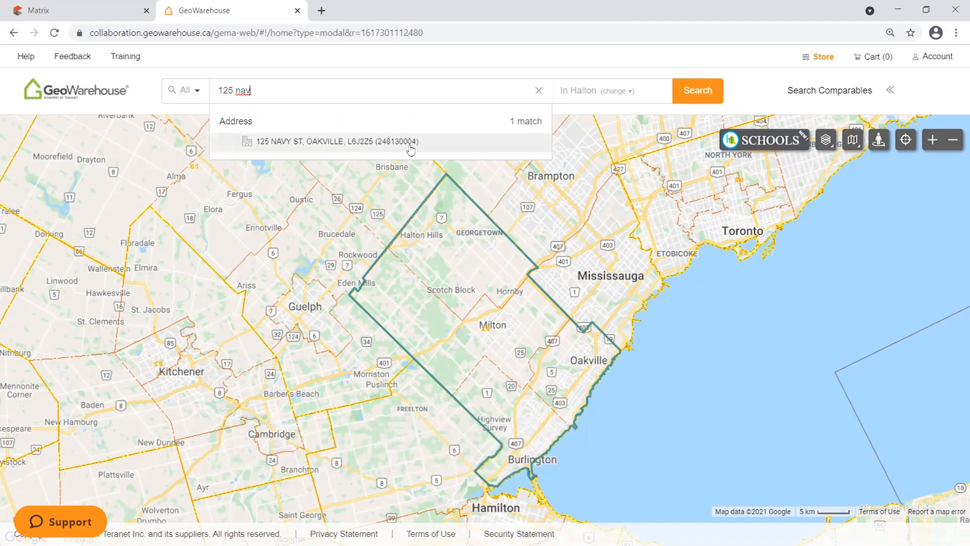
pyautogui.click(307, 145)
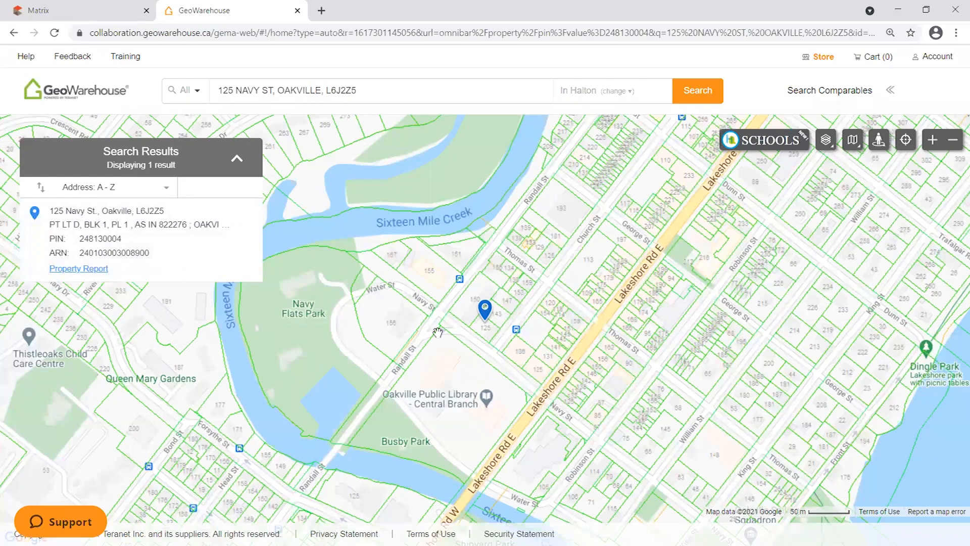
pyautogui.moveTo(122, 238); pyautogui.dragTo(80, 238)
pyautogui.rightClick(103, 247)
pyautogui.click(122, 249)
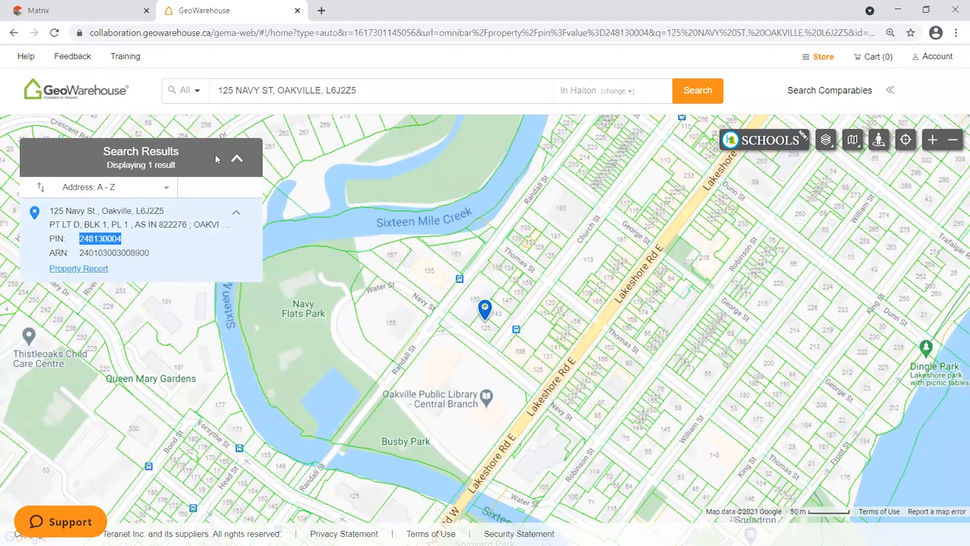
pyautogui.click(76, 10)
pyautogui.click(277, 335)
pyautogui.rightClick(278, 335)
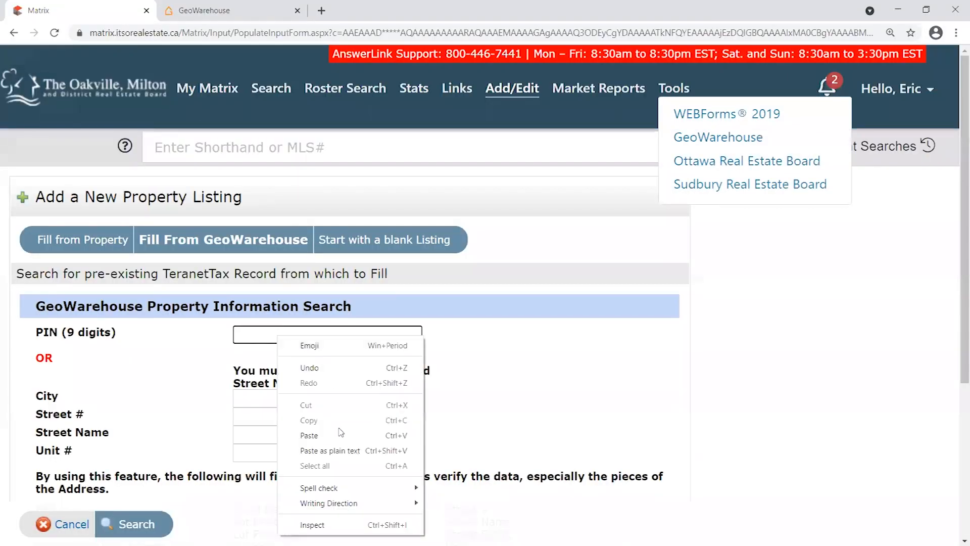
pyautogui.click(341, 432)
pyautogui.scroll(-1, 180, 348)
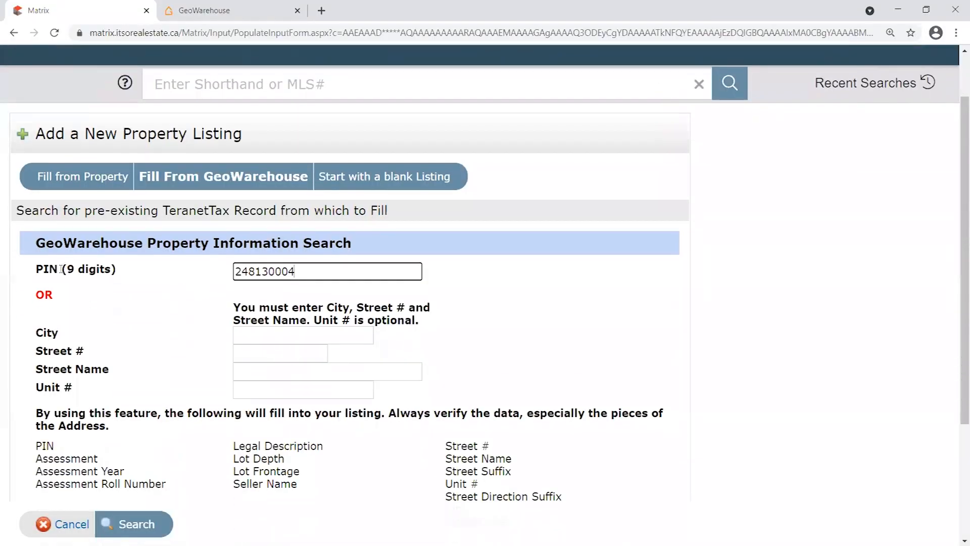
pyautogui.moveTo(34, 270); pyautogui.dragTo(286, 273)
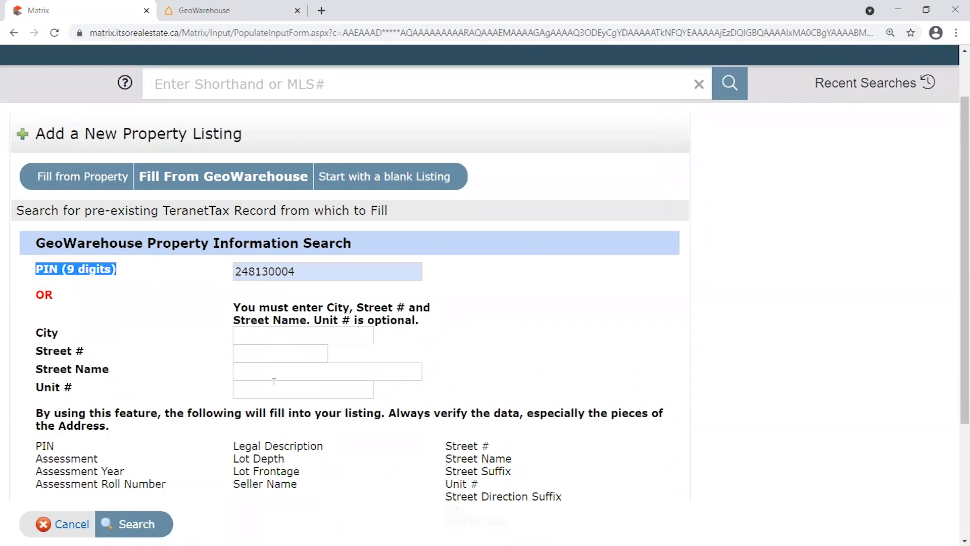
pyautogui.click(129, 524)
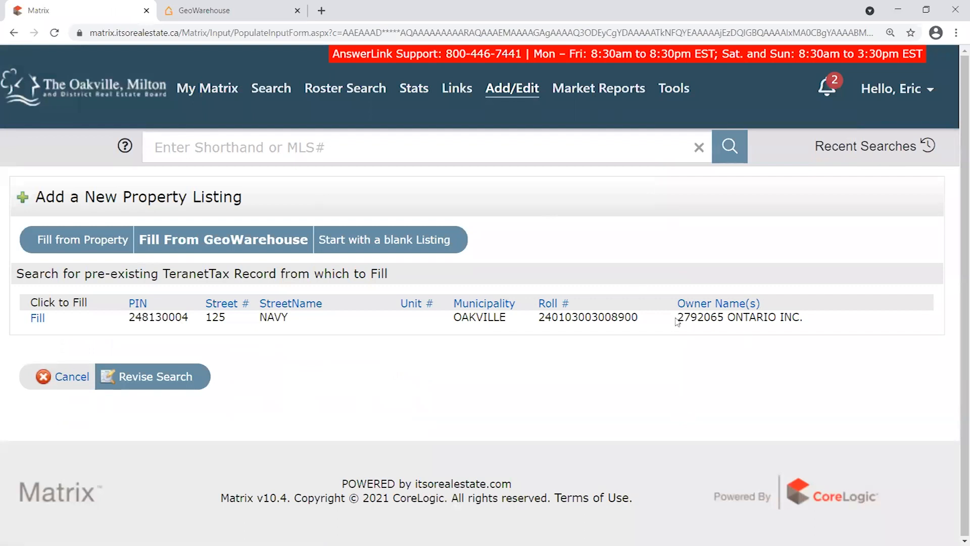
pyautogui.moveTo(680, 317); pyautogui.dragTo(804, 319)
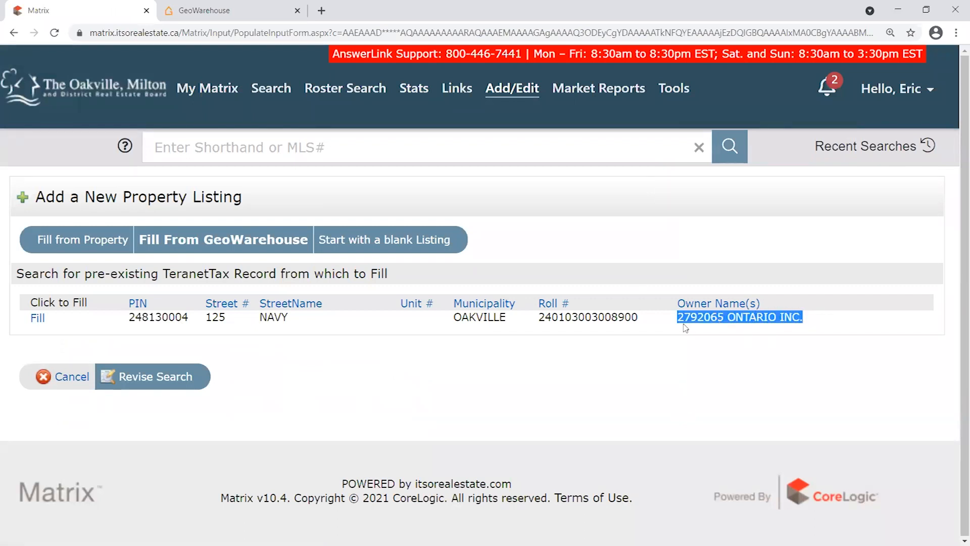
pyautogui.click(814, 329)
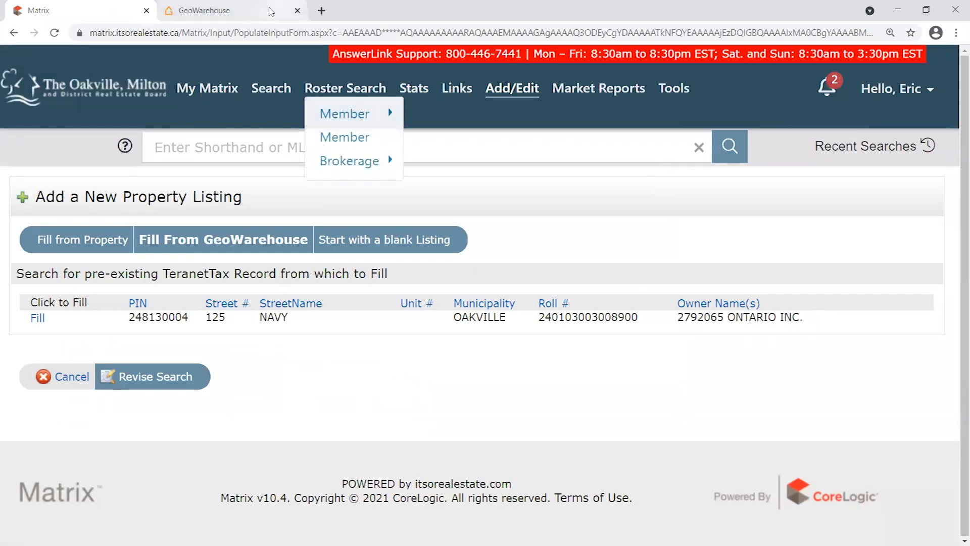
pyautogui.click(245, 12)
pyautogui.click(92, 268)
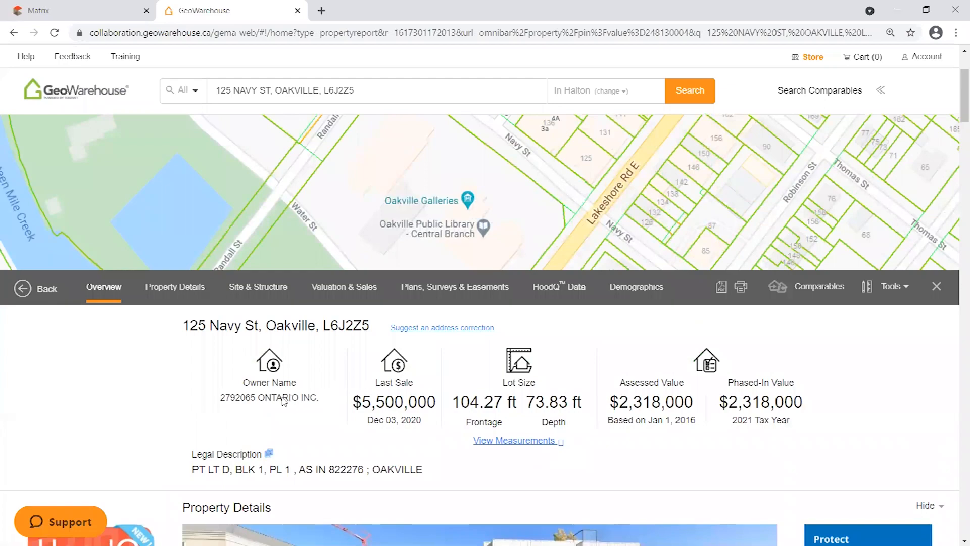
pyautogui.moveTo(304, 381); pyautogui.dragTo(330, 396)
pyautogui.click(292, 400)
pyautogui.doubleClick(243, 398)
# Review the sales history, including the Dec 03, 2020 sale and the 1994 sale buyers.
pyautogui.scroll(-5, 399, 395)
pyautogui.scroll(-20, 401, 399)
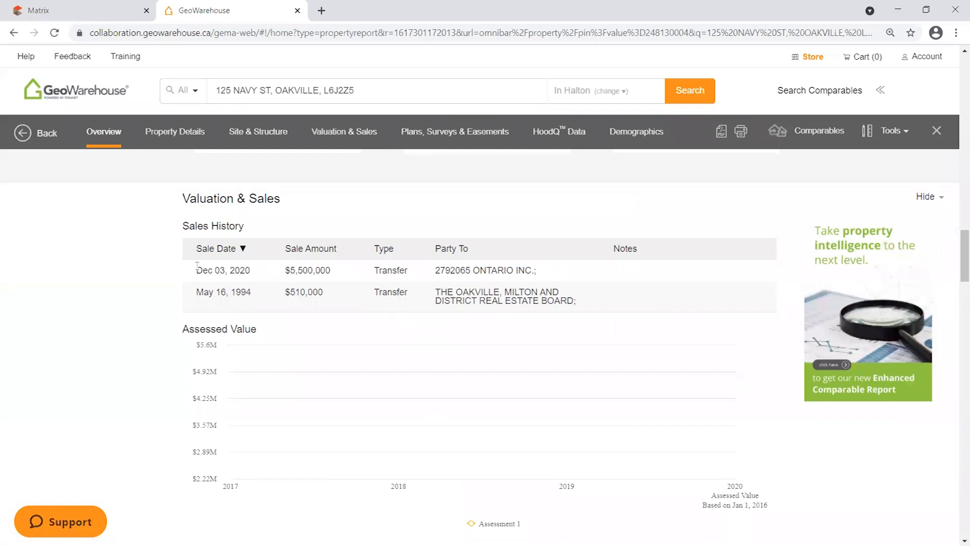
pyautogui.moveTo(196, 267); pyautogui.dragTo(258, 274)
pyautogui.moveTo(435, 271); pyautogui.dragTo(538, 272)
pyautogui.moveTo(437, 295); pyautogui.dragTo(583, 303)
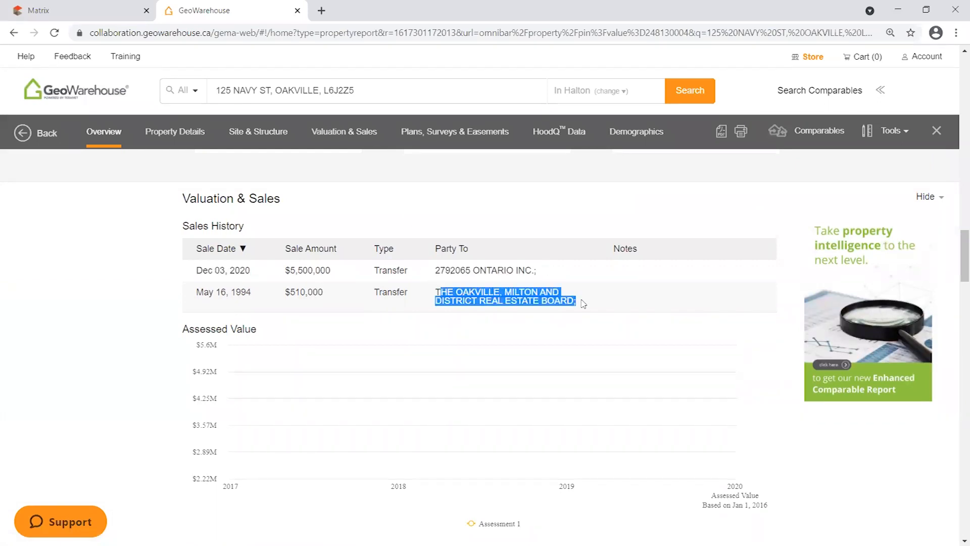
pyautogui.click(579, 296)
pyautogui.moveTo(538, 273); pyautogui.dragTo(434, 276)
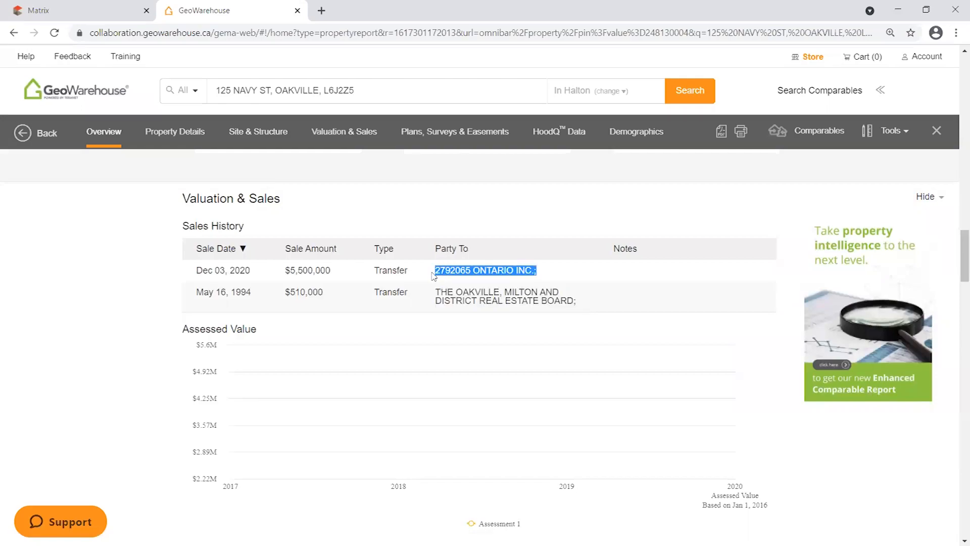
pyautogui.scroll(5, 621, 394)
pyautogui.scroll(15, 621, 395)
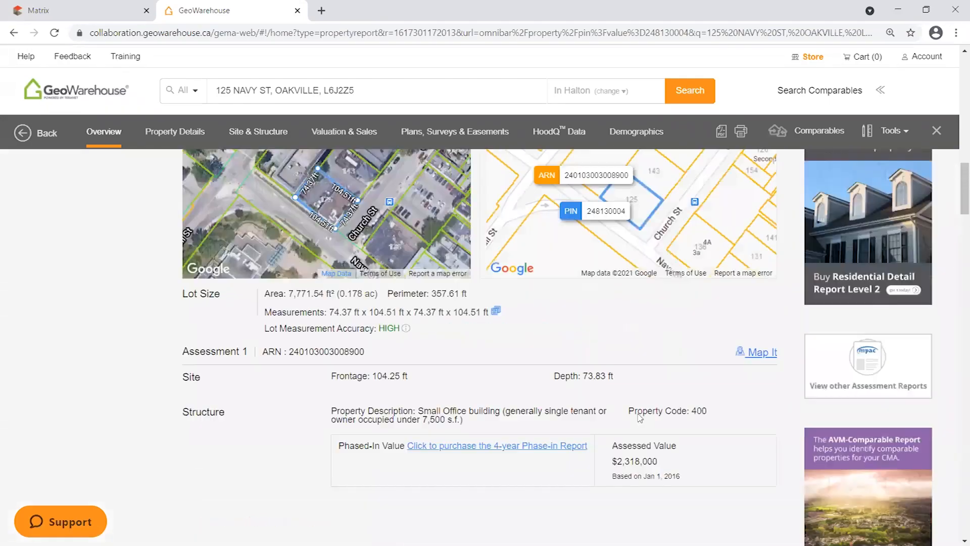
pyautogui.scroll(6, 700, 315)
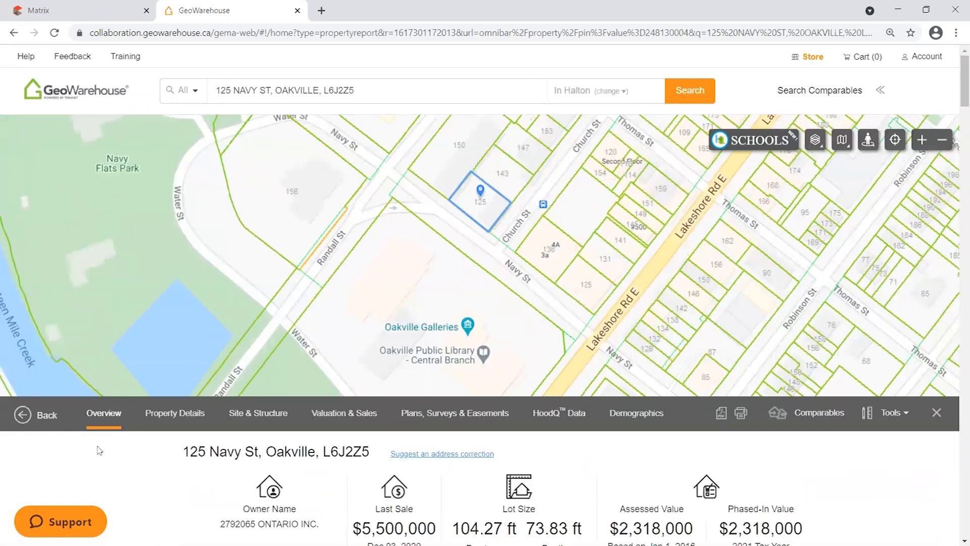
pyautogui.click(120, 14)
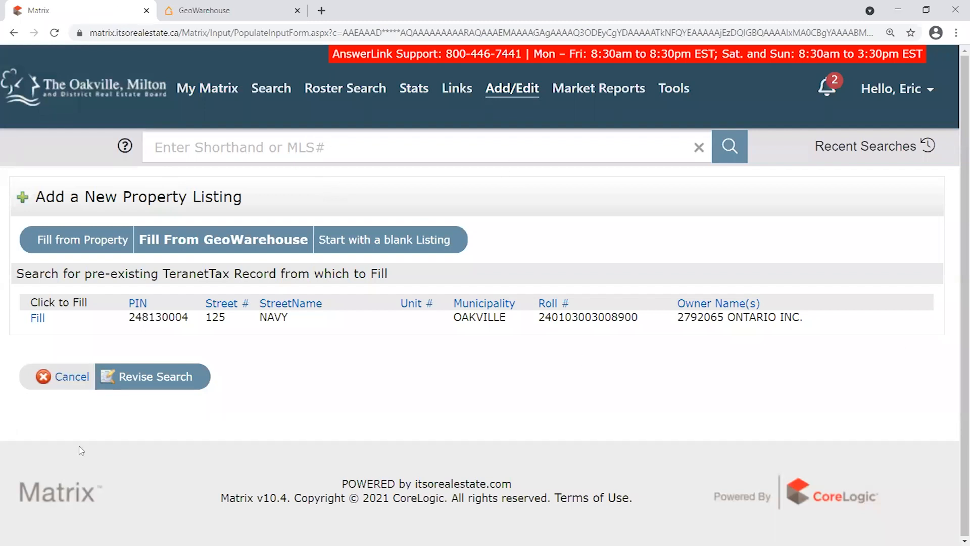
# Fill a new Residential Sale listing from the PIN 248130004 tax record row.
pyautogui.moveTo(128, 316); pyautogui.dragTo(196, 318)
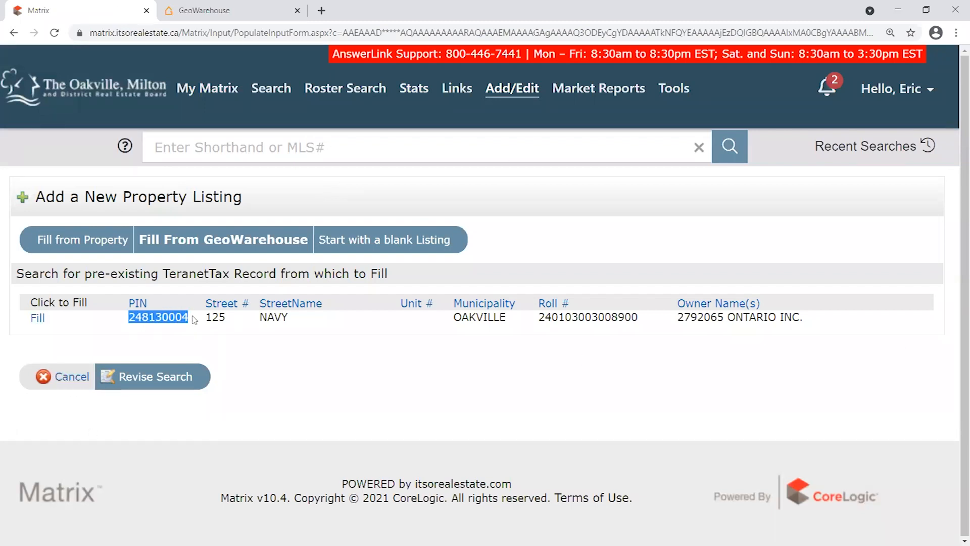
pyautogui.click(242, 331)
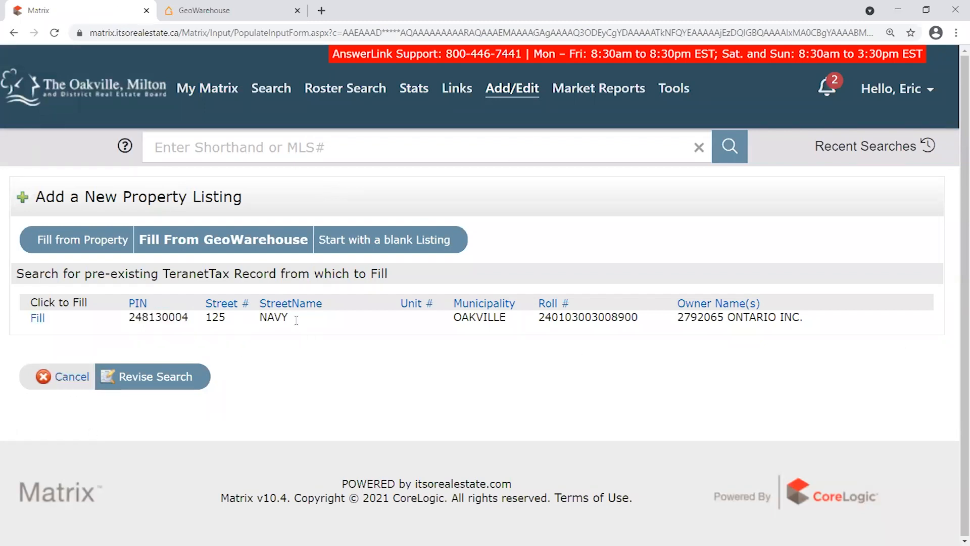
pyautogui.click(38, 321)
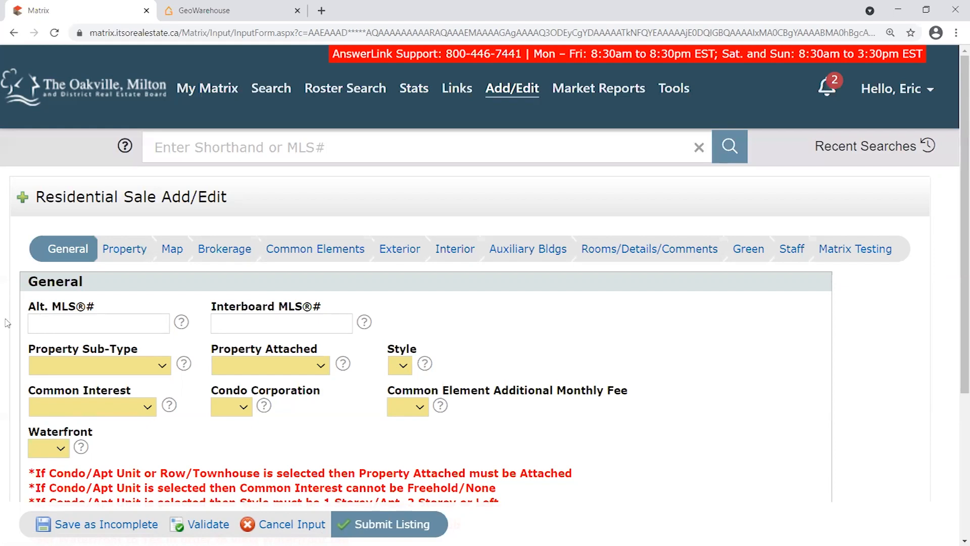
pyautogui.scroll(-3, 308, 439)
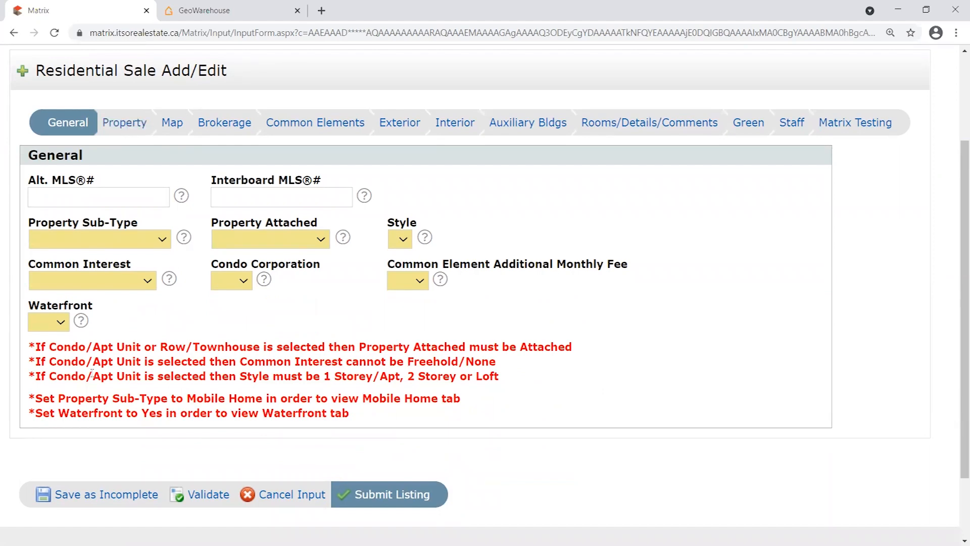
pyautogui.scroll(3, 291, 178)
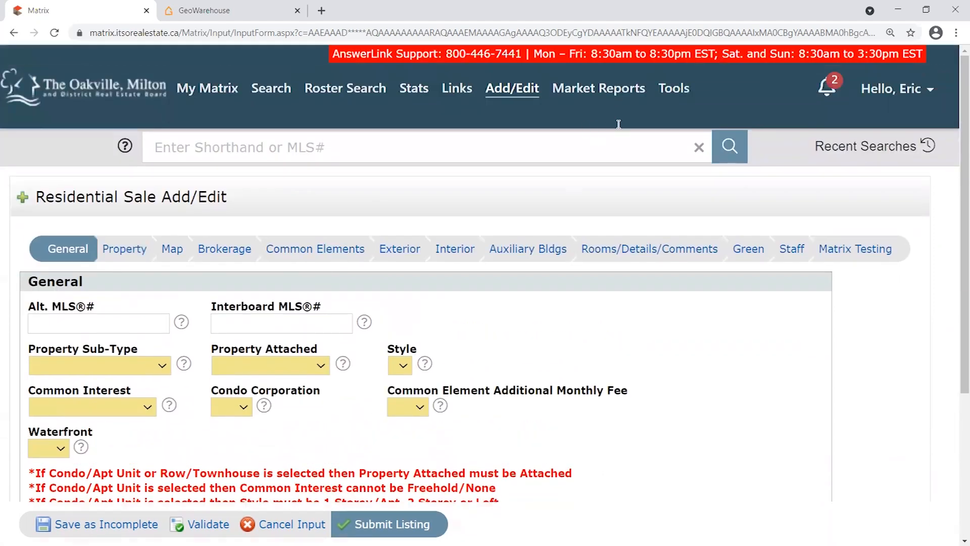
pyautogui.scroll(-3, 207, 268)
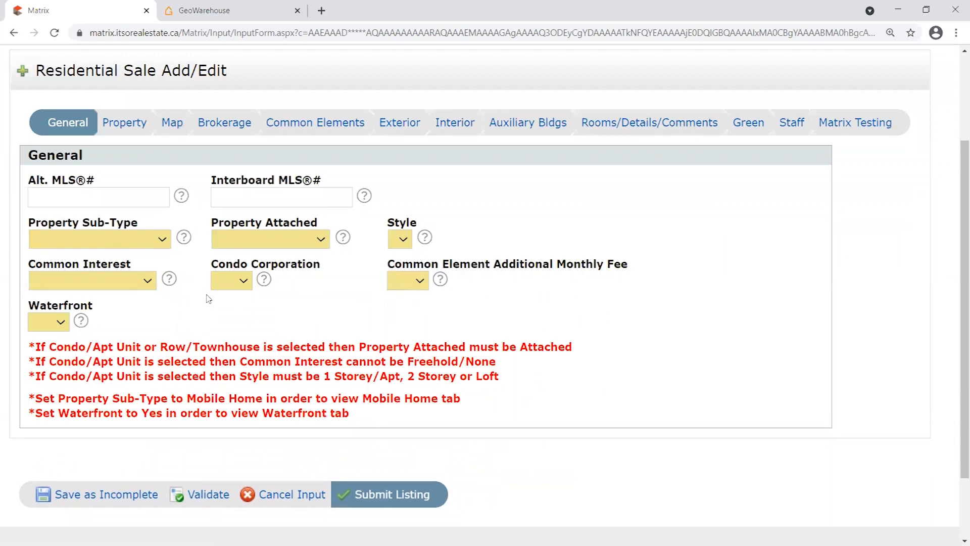
pyautogui.scroll(3, 260, 298)
pyautogui.moveTo(55, 197); pyautogui.dragTo(277, 200)
pyautogui.click(277, 200)
pyautogui.scroll(-1, 269, 353)
pyautogui.scroll(1, 634, 377)
pyautogui.scroll(-2, 676, 379)
pyautogui.click(95, 196)
pyautogui.moveTo(34, 181); pyautogui.dragTo(95, 181)
pyautogui.click(95, 197)
pyautogui.click(111, 181)
pyautogui.click(98, 199)
pyautogui.click(25, 228)
pyautogui.click(643, 126)
pyautogui.scroll(2, 703, 234)
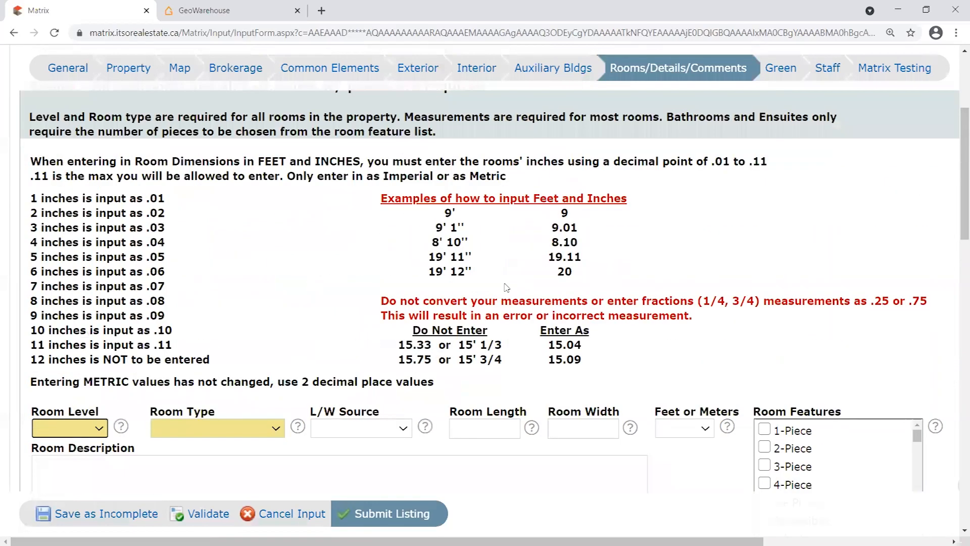
pyautogui.scroll(1, 451, 130)
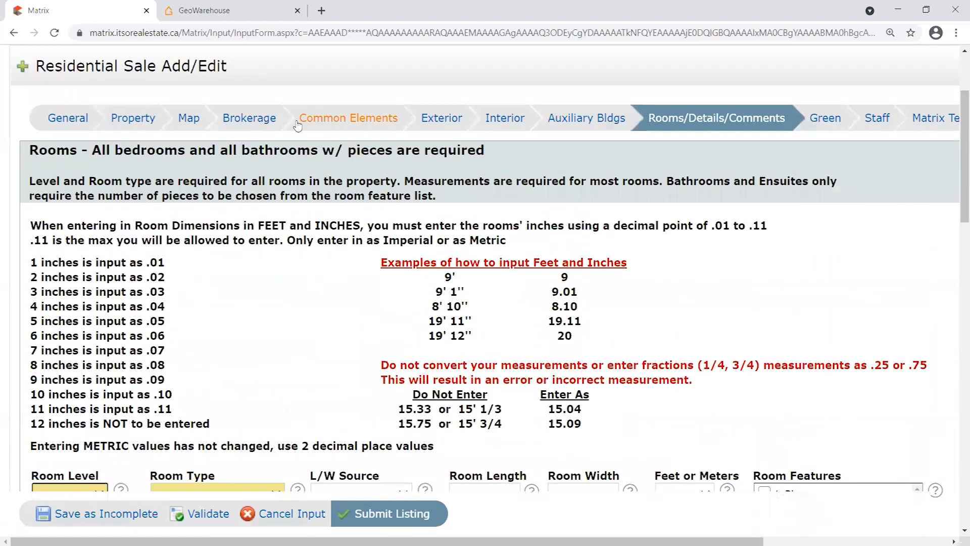
pyautogui.click(242, 116)
pyautogui.scroll(-5, 669, 328)
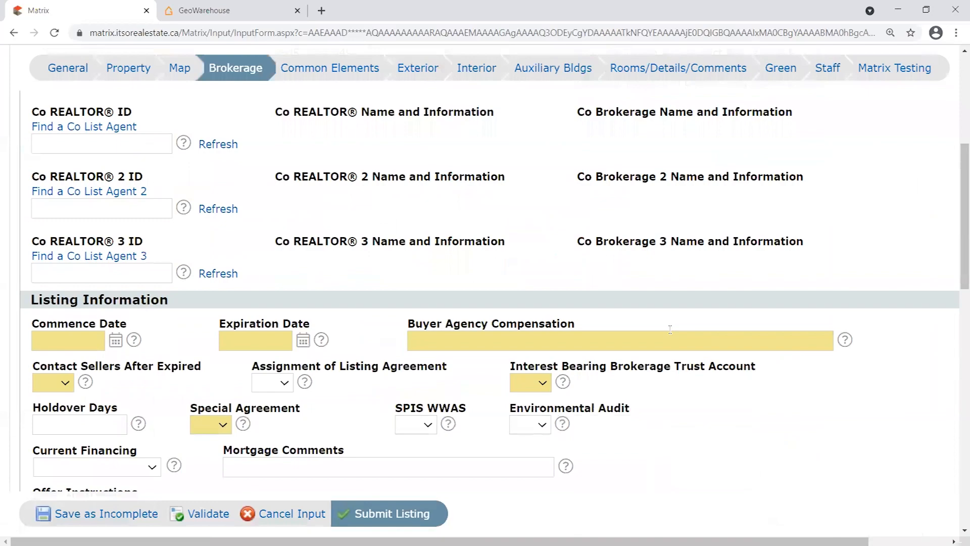
pyautogui.scroll(5, 241, 204)
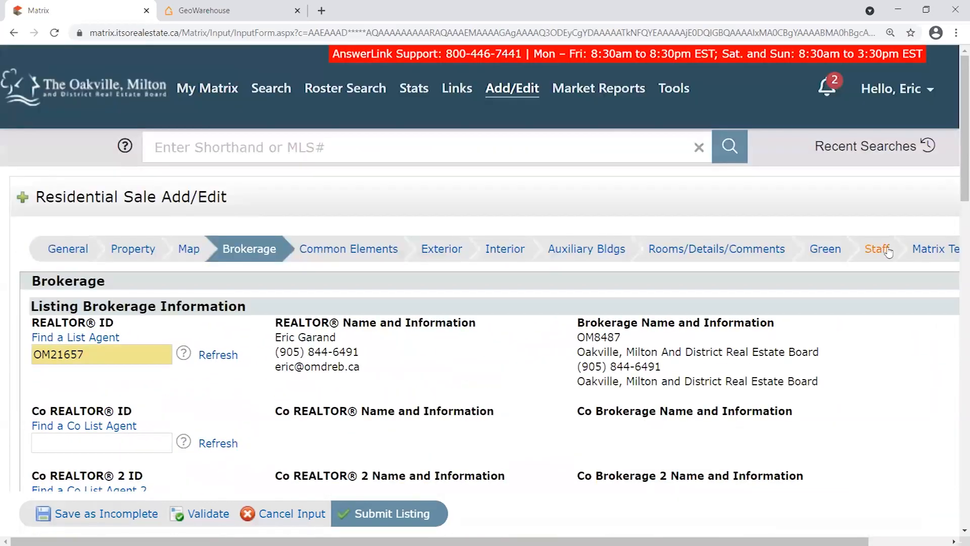
pyautogui.click(71, 250)
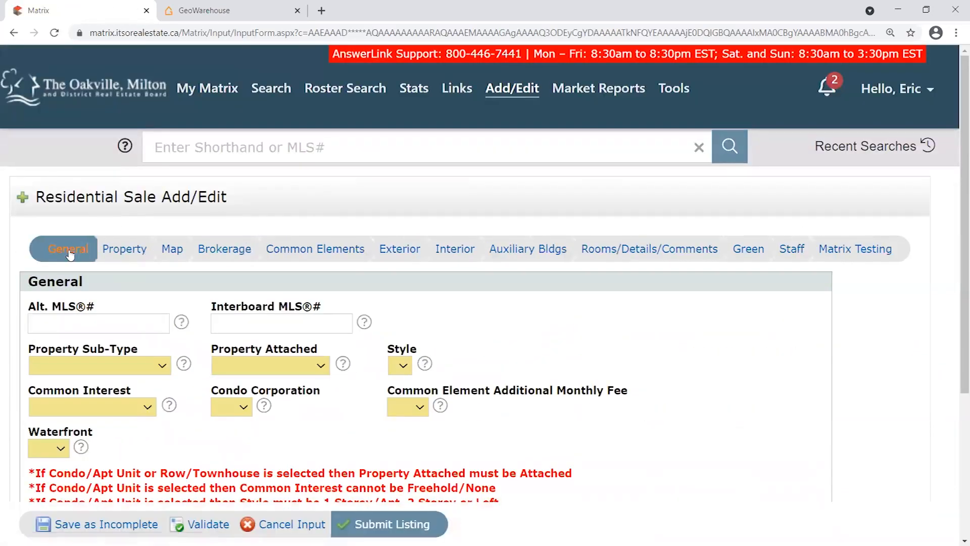
# Choose Apartment/Condo Unit as the Property Sub-Type and run Validate on the General section.
pyautogui.scroll(-1, 78, 248)
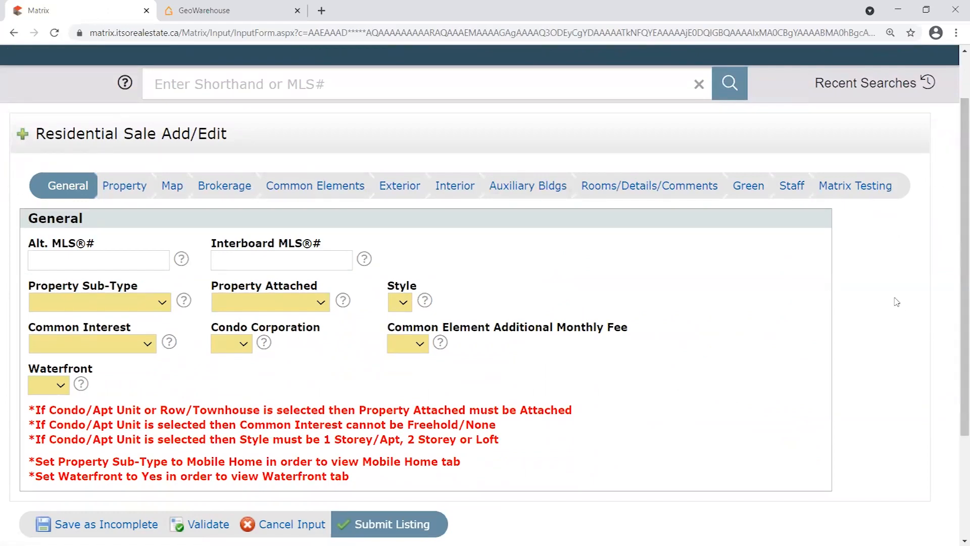
pyautogui.scroll(-1, 286, 217)
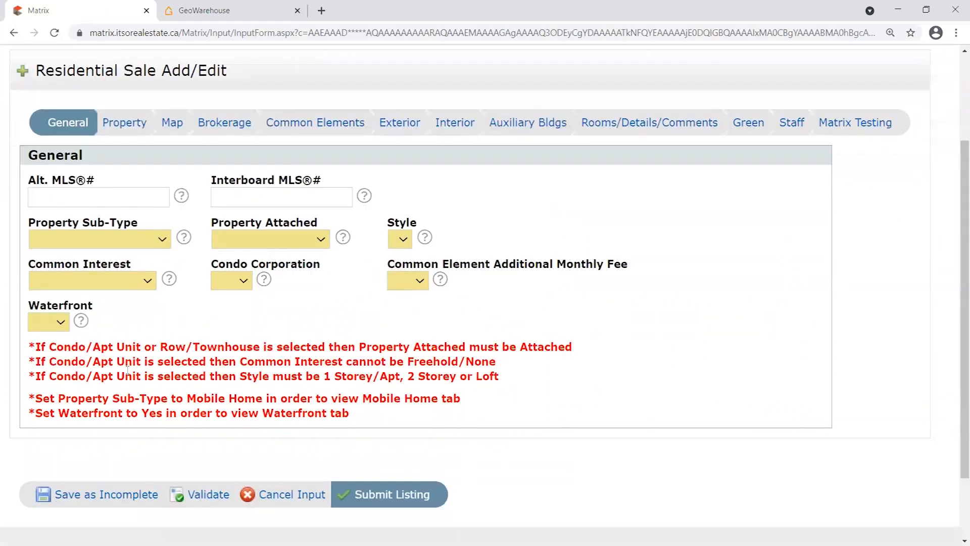
pyautogui.rightClick(212, 356)
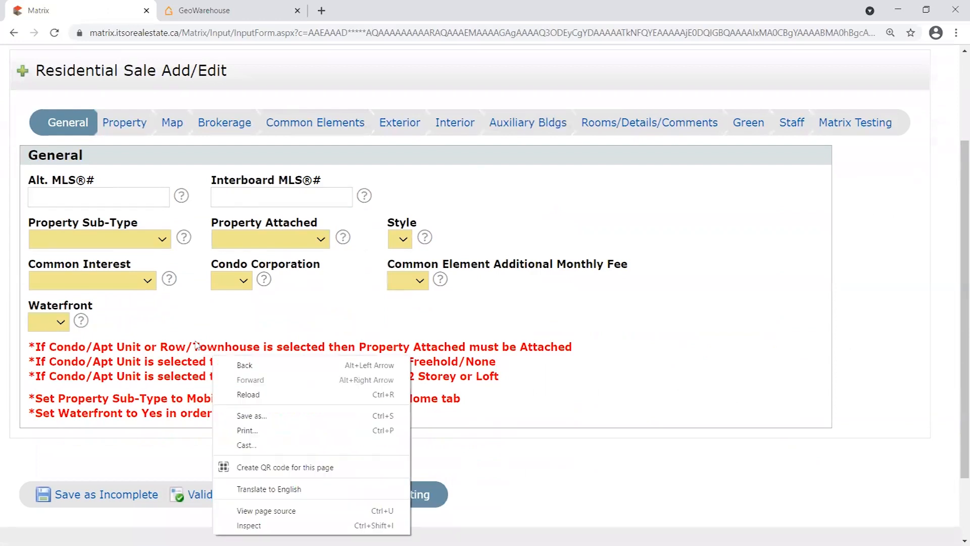
pyautogui.click(341, 265)
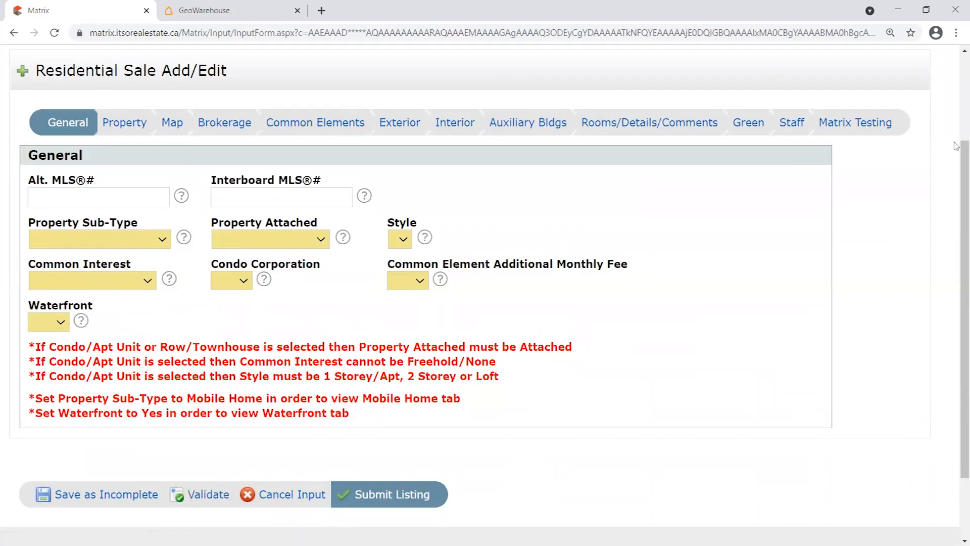
pyautogui.click(203, 497)
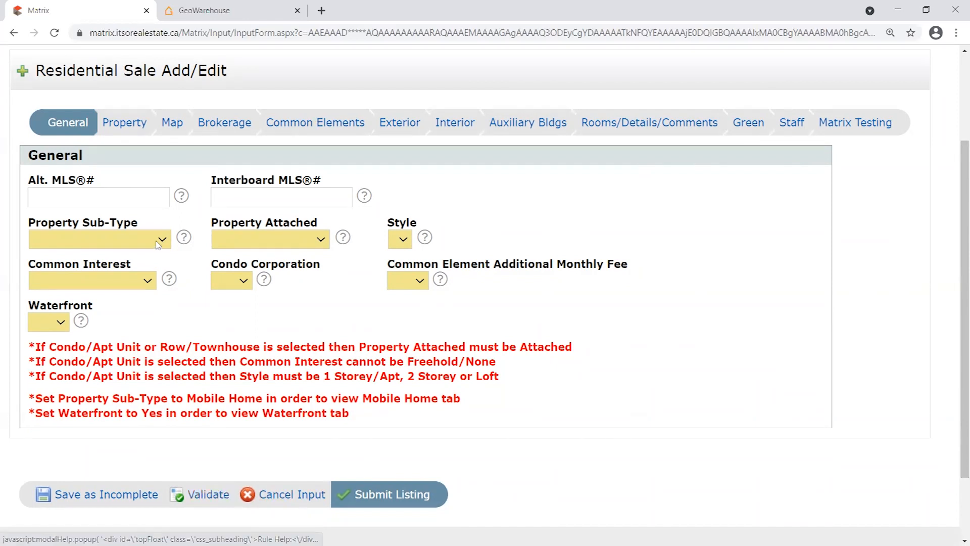
pyautogui.moveTo(30, 223); pyautogui.dragTo(147, 227)
pyautogui.click(150, 226)
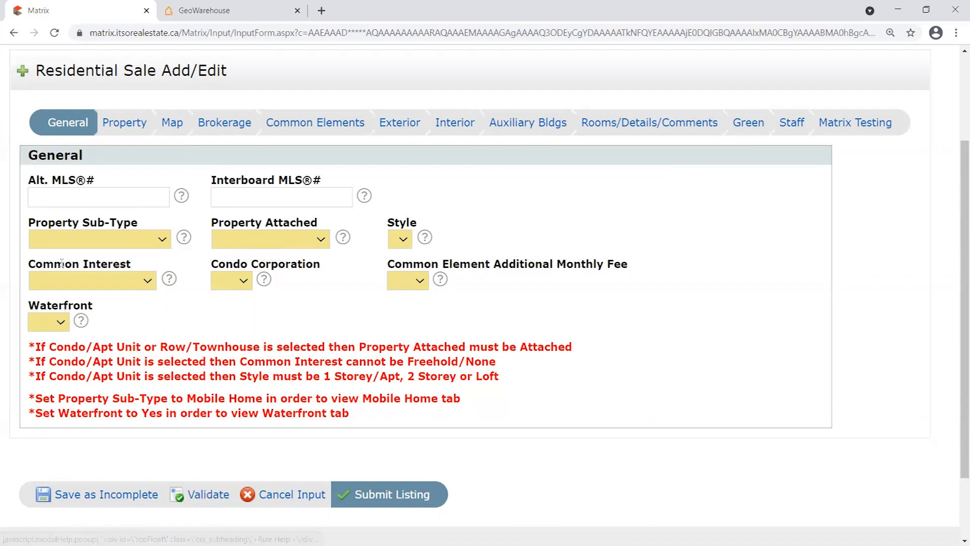
pyautogui.click(107, 279)
pyautogui.click(184, 243)
pyautogui.click(141, 232)
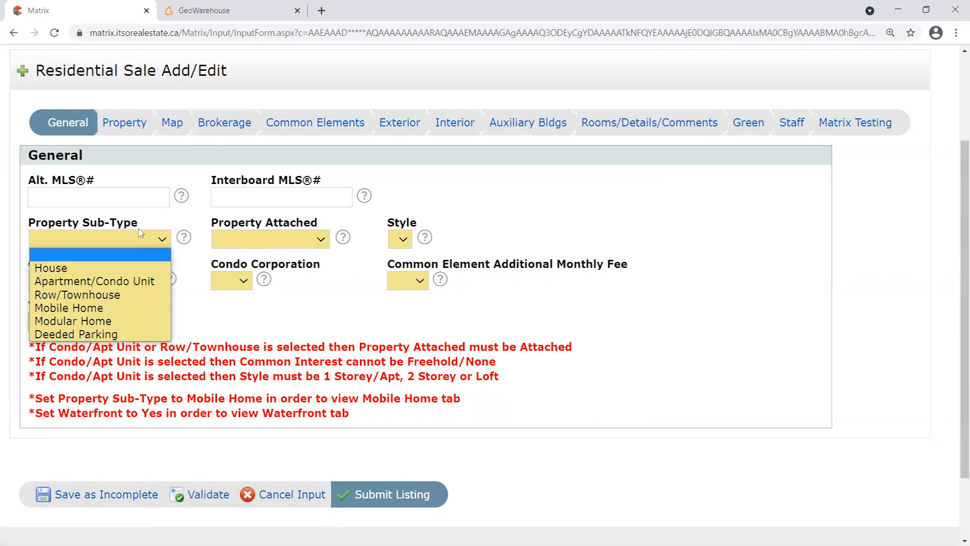
pyautogui.click(151, 280)
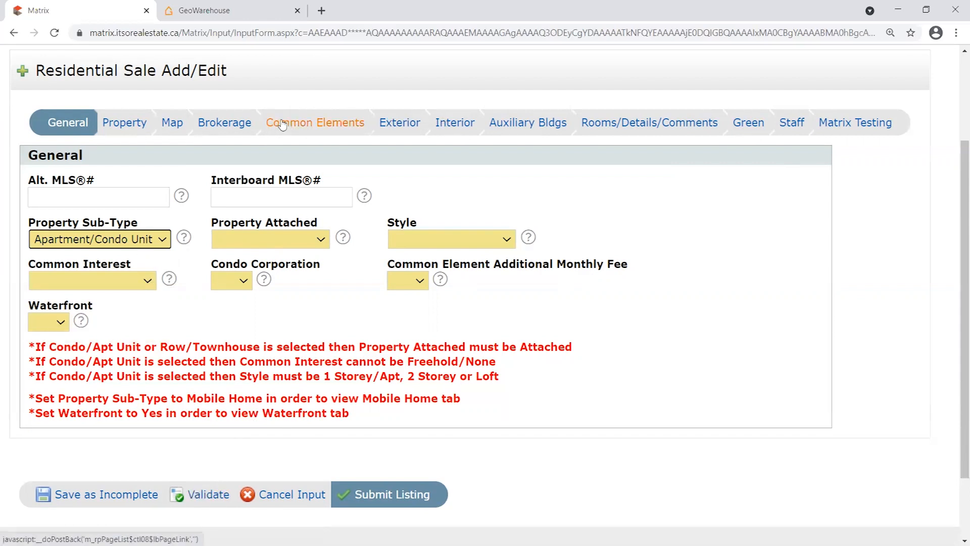
pyautogui.click(207, 495)
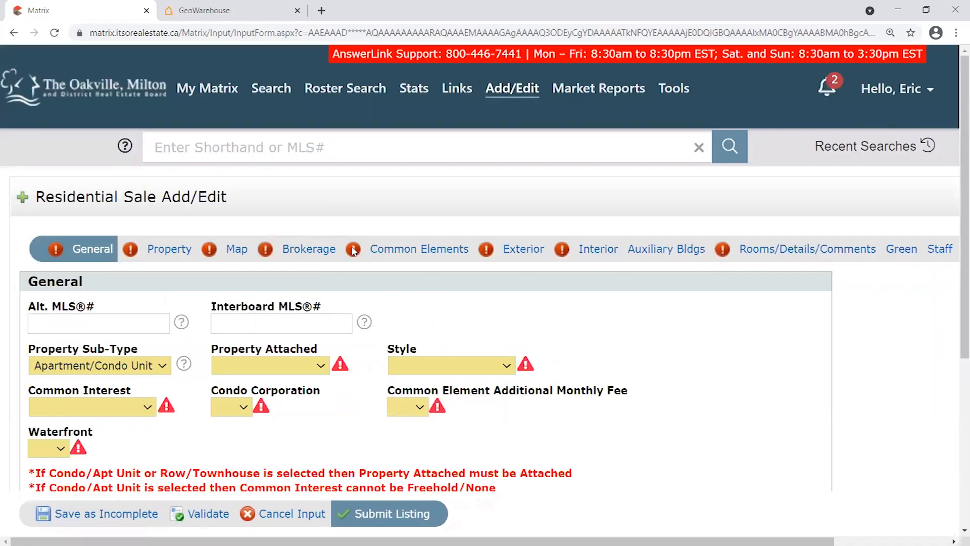
# Switch Property Sub-Type to House and re-validate, confirming House stays selected.
pyautogui.scroll(-2, 353, 276)
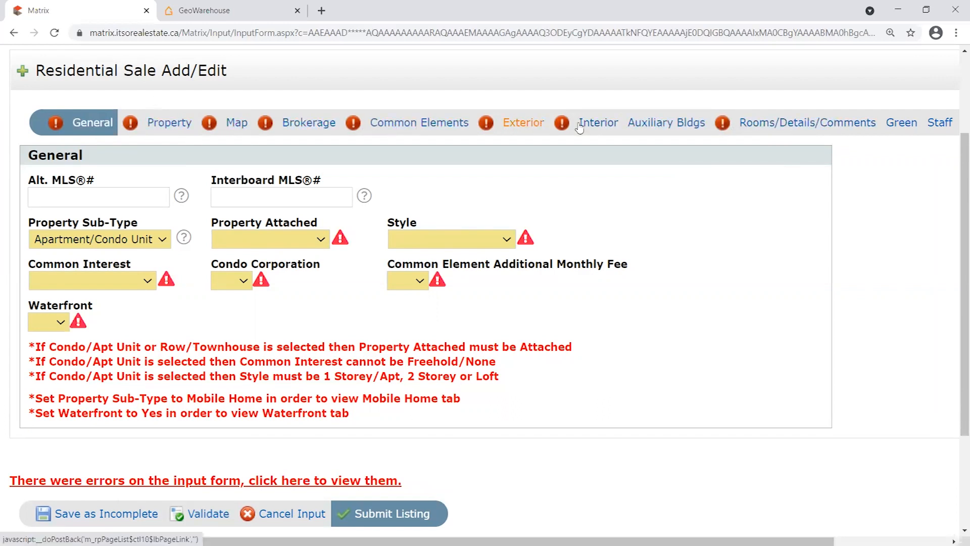
pyautogui.scroll(-2, 329, 221)
pyautogui.scroll(1, 328, 221)
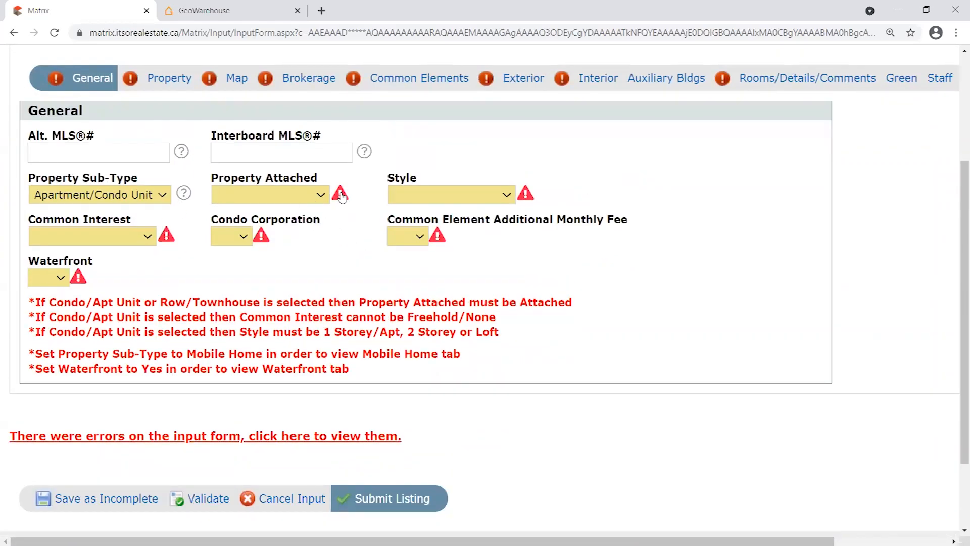
pyautogui.click(163, 199)
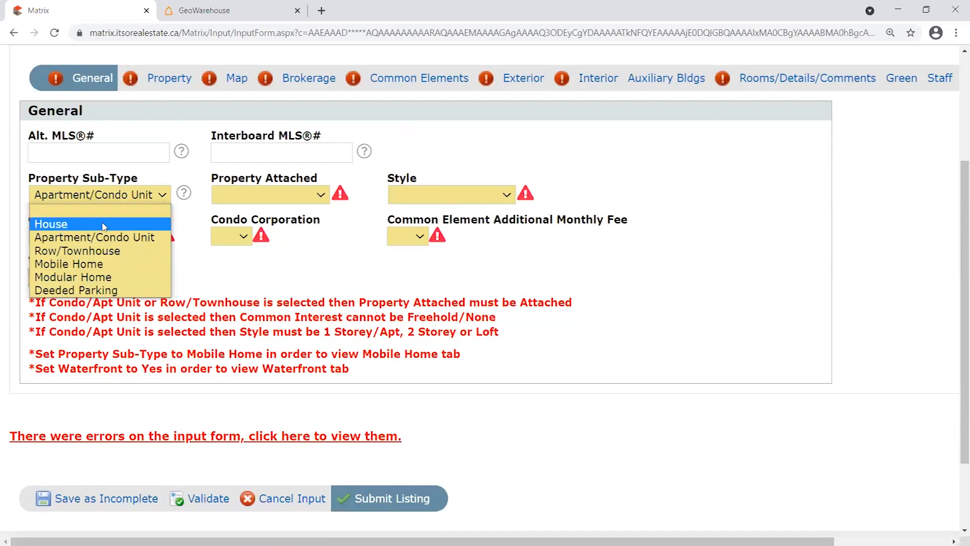
pyautogui.click(101, 225)
pyautogui.click(204, 499)
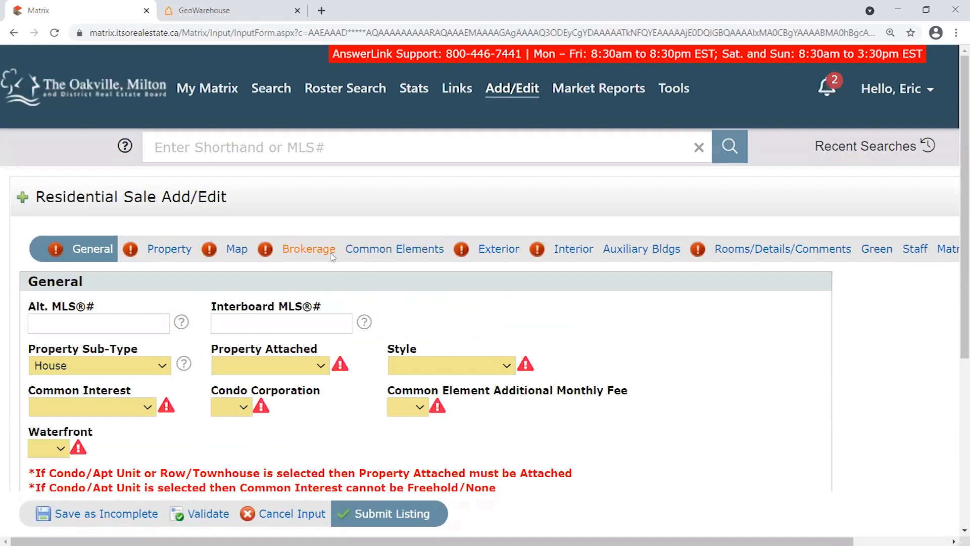
pyautogui.scroll(-1, 340, 251)
pyautogui.click(96, 305)
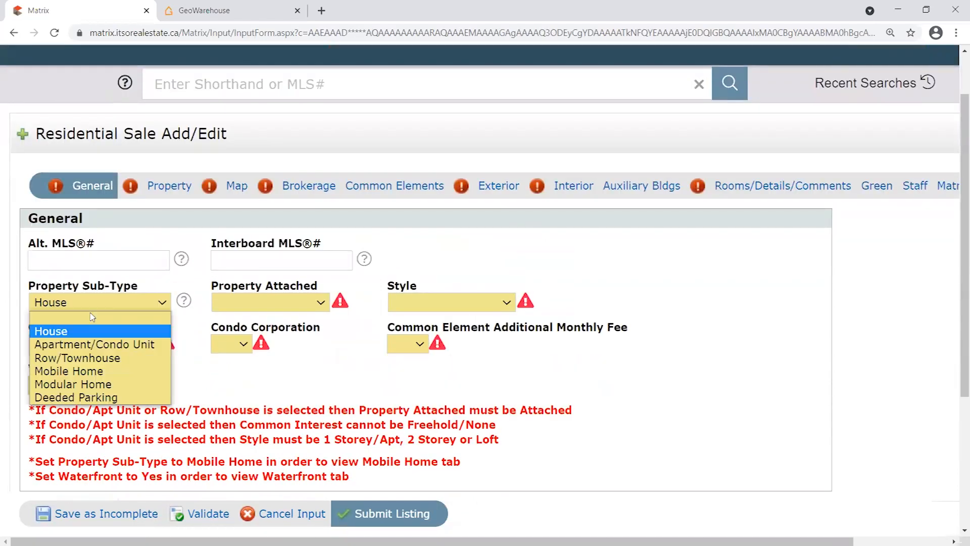
pyautogui.click(203, 288)
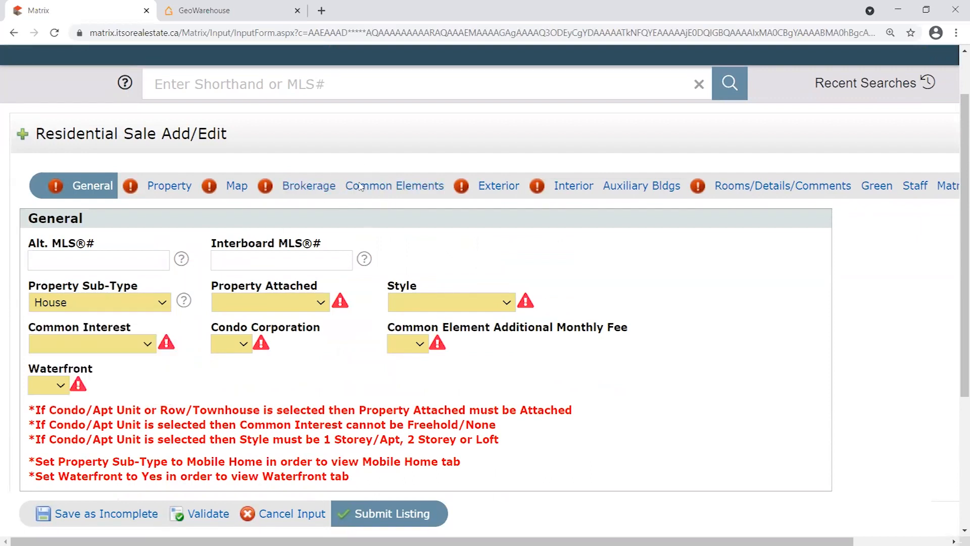
pyautogui.scroll(-1, 368, 265)
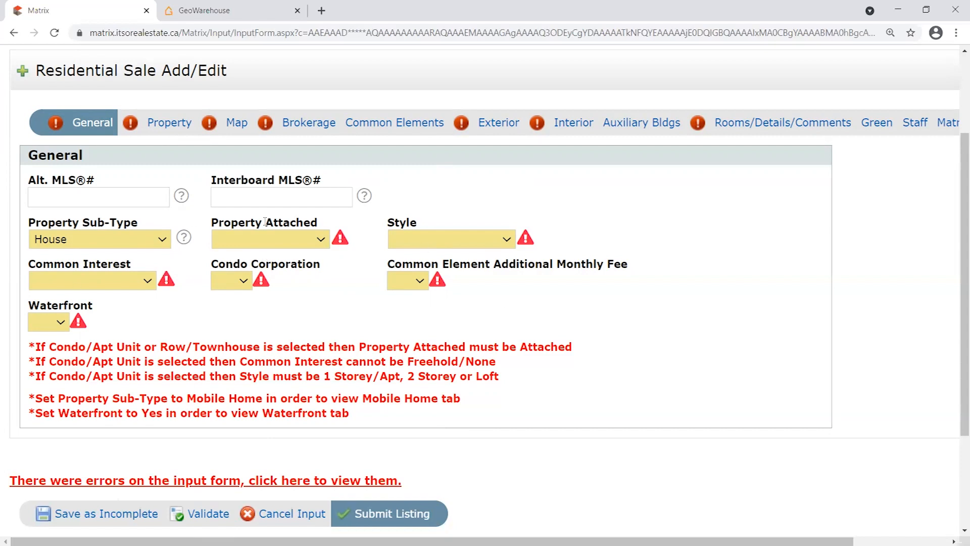
# Mark the house as Detached, keeping the House property sub-type.
pyautogui.click(287, 236)
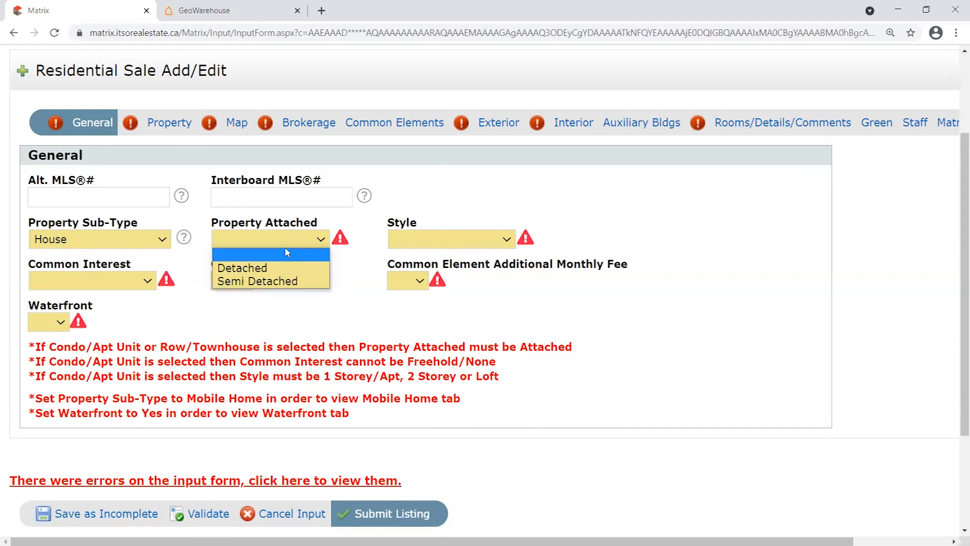
pyautogui.click(204, 239)
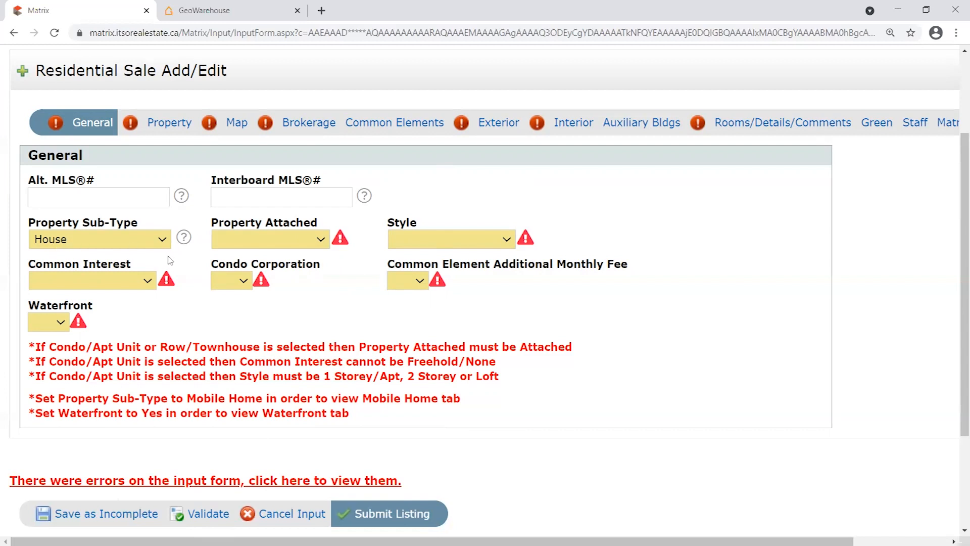
pyautogui.click(70, 237)
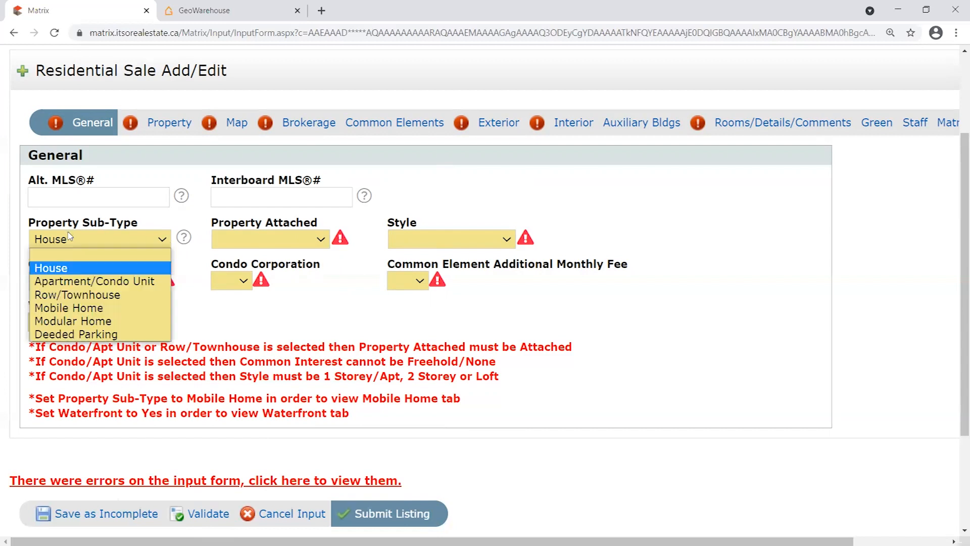
pyautogui.click(203, 234)
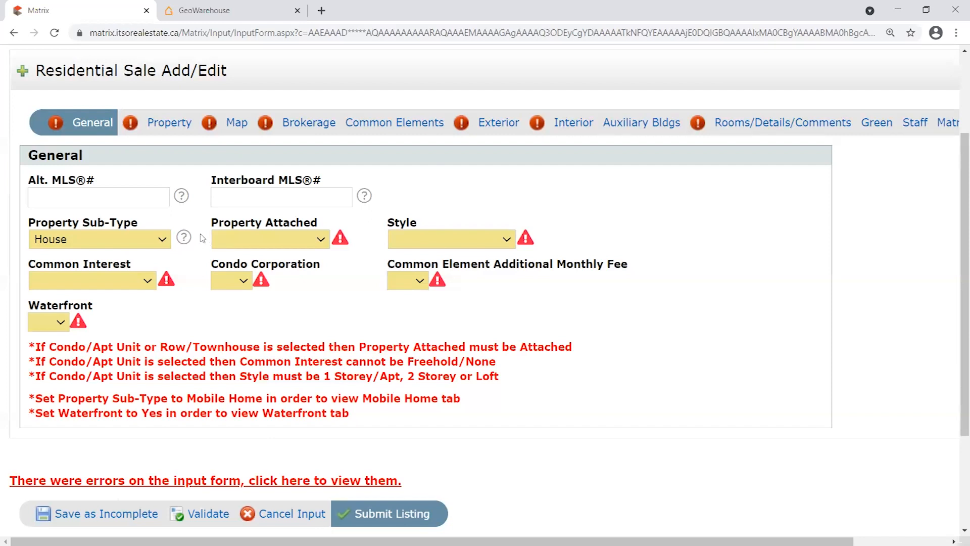
pyautogui.click(248, 241)
pyautogui.click(290, 270)
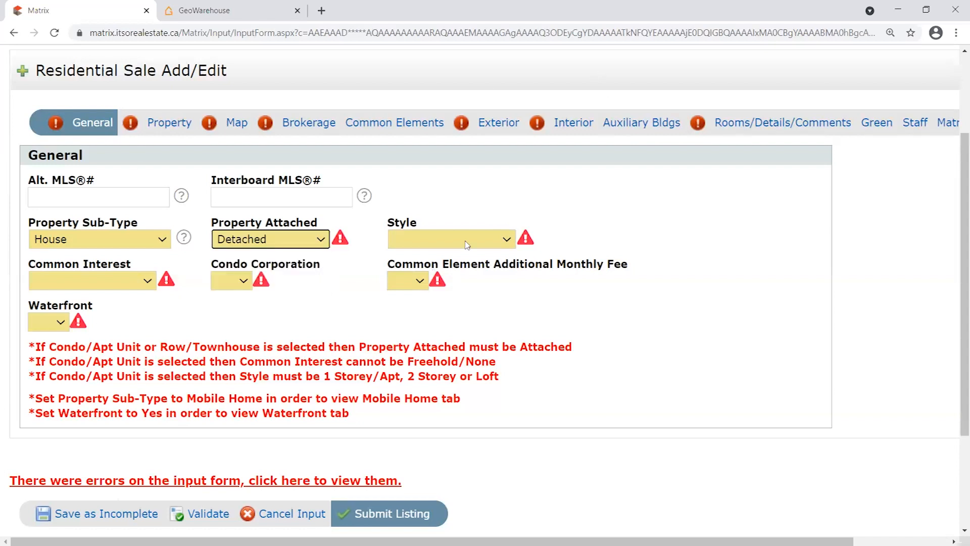
# Set Style to 2 Storey, Common Interest to Freehold/None and Condo Corporation to No.
pyautogui.click(464, 245)
pyautogui.click(409, 293)
pyautogui.click(99, 280)
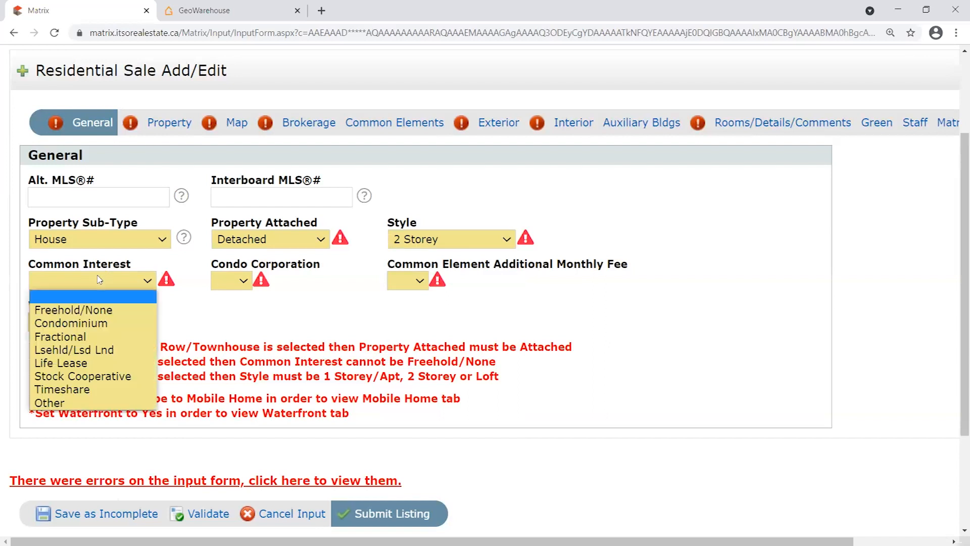
pyautogui.click(122, 310)
pyautogui.click(232, 280)
pyautogui.click(238, 322)
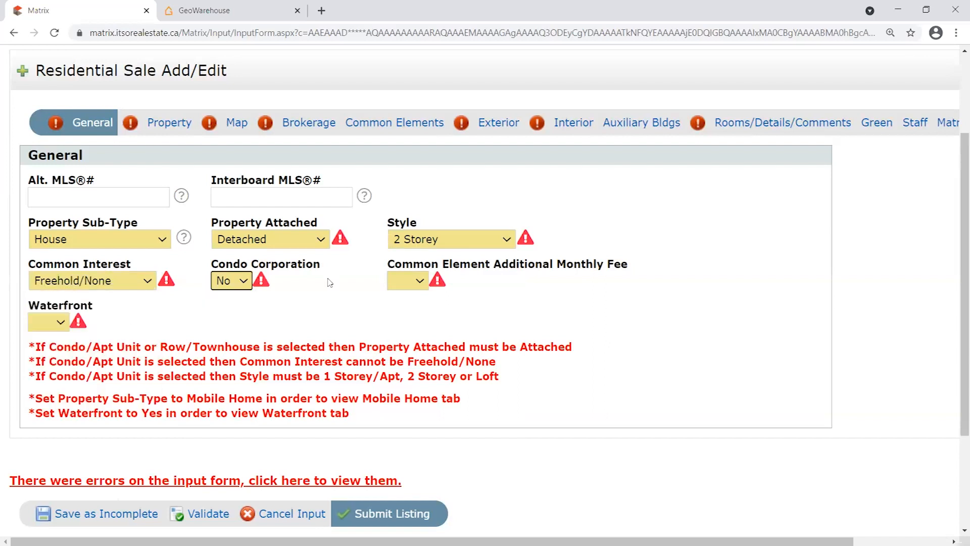
# Answer No for Common Element Fee and for Waterfront.
pyautogui.click(417, 281)
pyautogui.click(407, 322)
pyautogui.rightClick(405, 329)
pyautogui.click(43, 319)
pyautogui.click(44, 321)
pyautogui.click(38, 362)
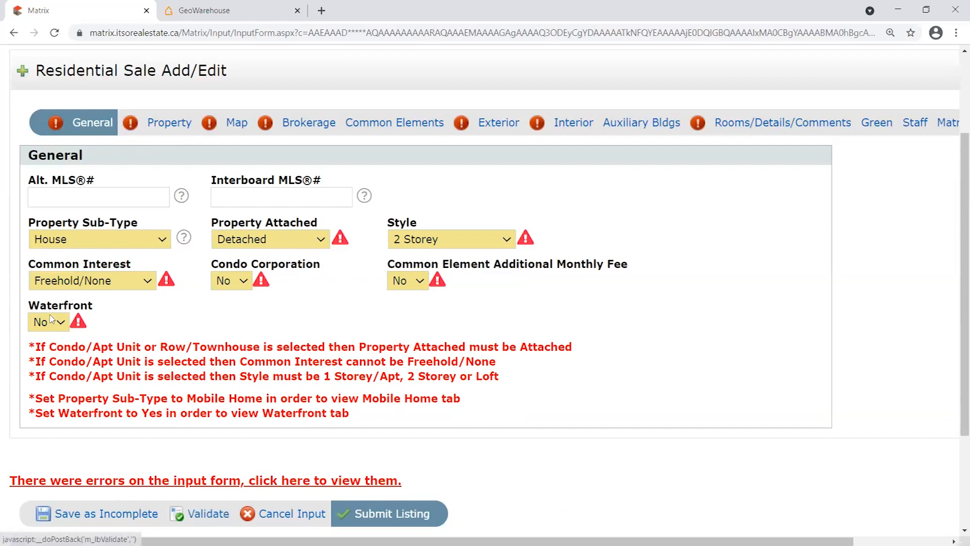
# Validate the completed General section to clear its errors.
pyautogui.click(206, 514)
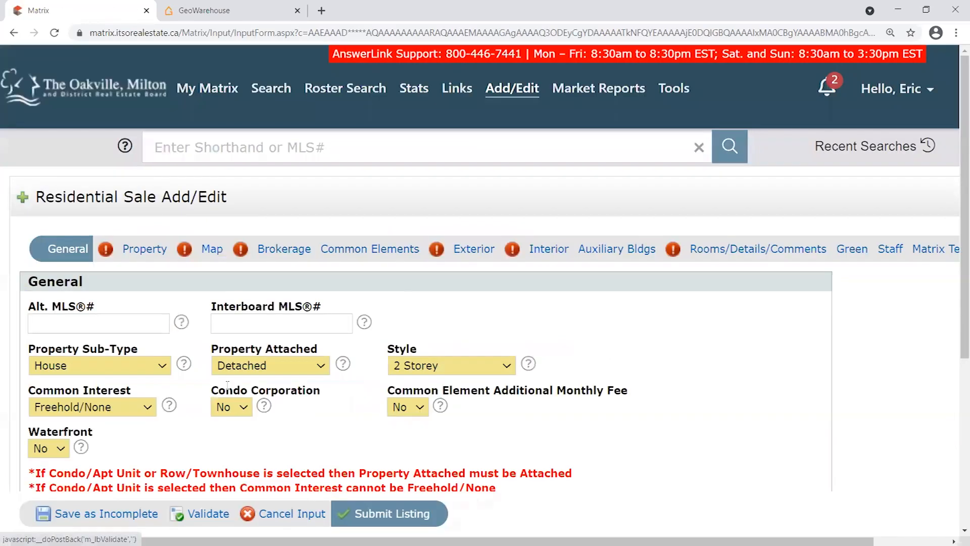
pyautogui.scroll(-1, 647, 152)
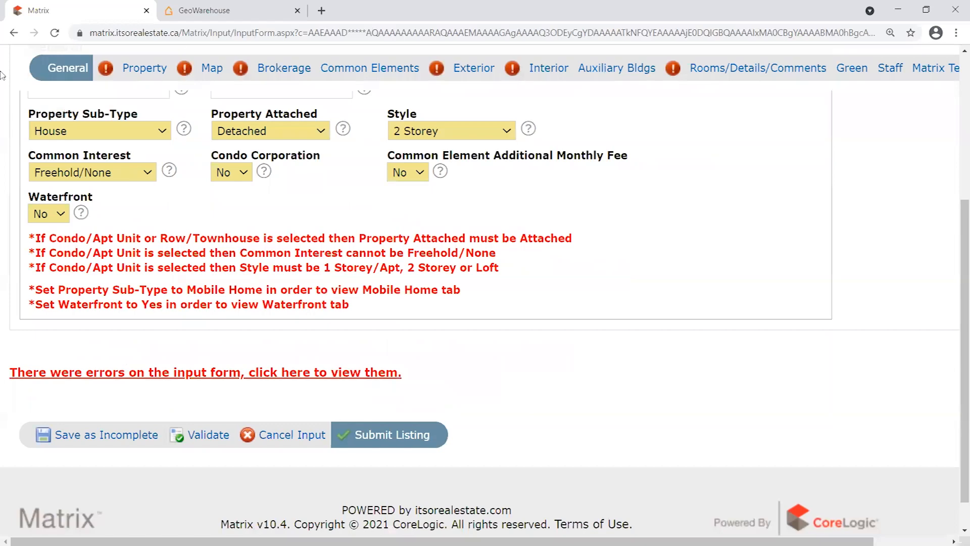
pyautogui.scroll(1, 647, 152)
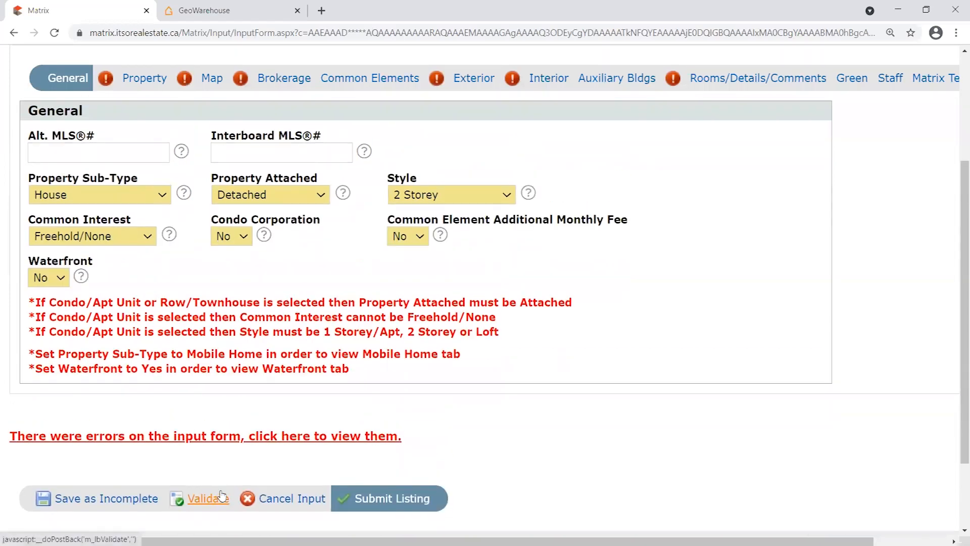
pyautogui.click(220, 499)
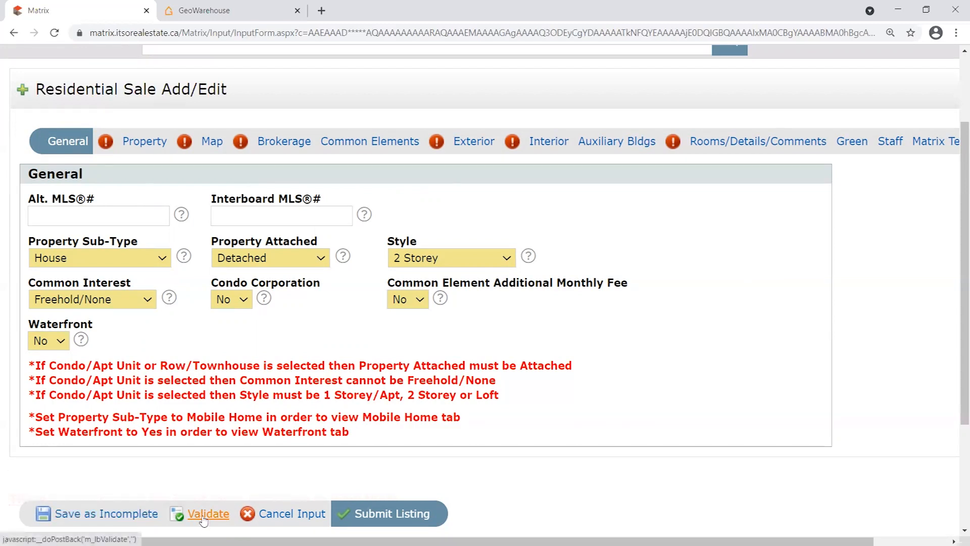
pyautogui.click(144, 144)
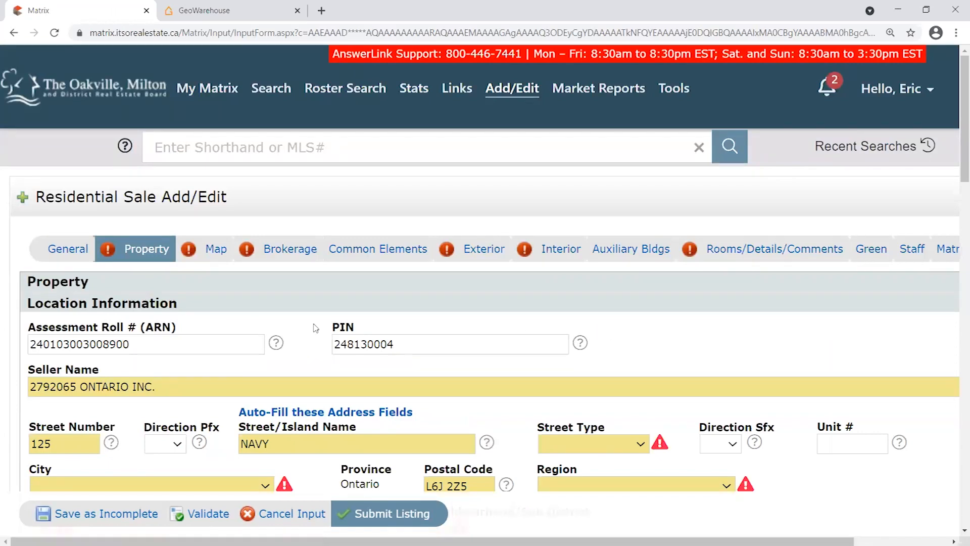
pyautogui.scroll(-6, 316, 328)
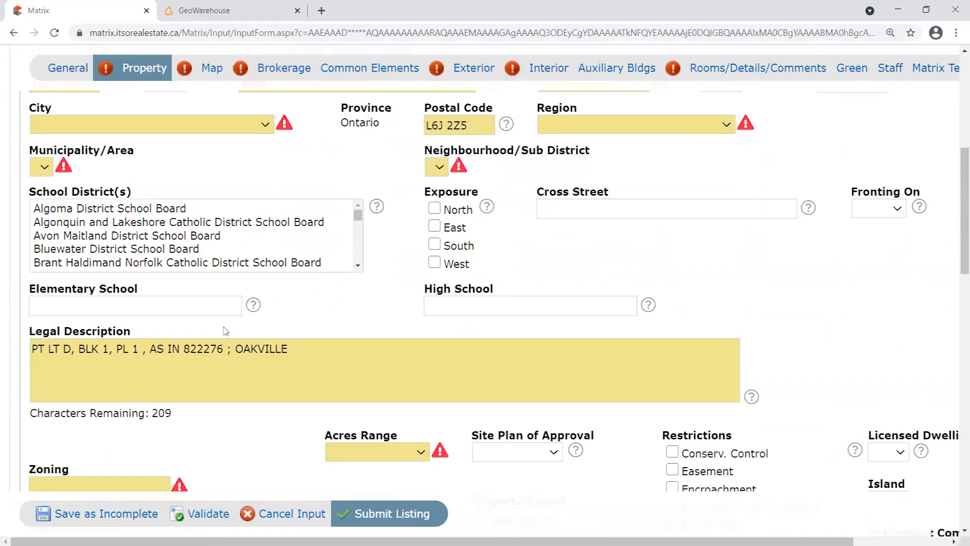
pyautogui.scroll(-5, 239, 337)
pyautogui.click(53, 235)
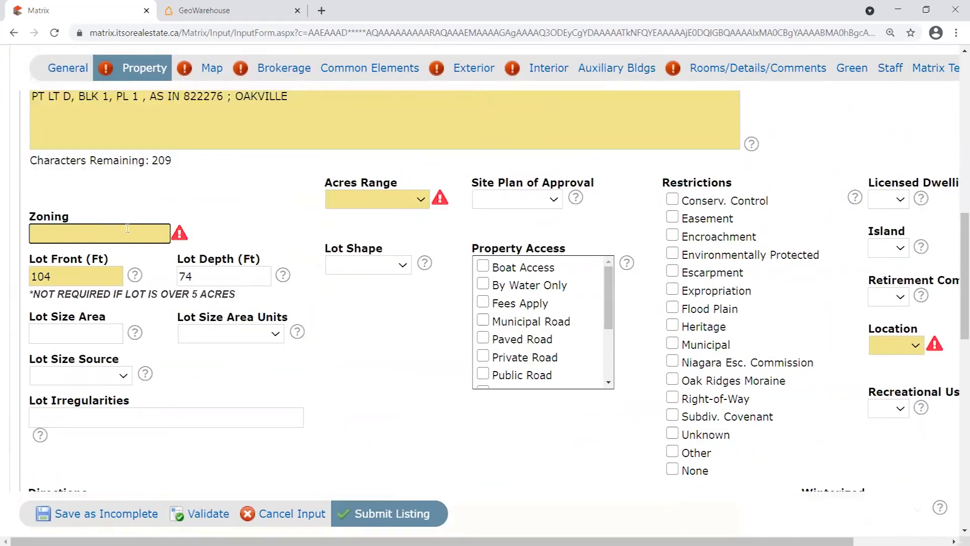
pyautogui.write('R12')
pyautogui.hotkey('shift', 'Left')
pyautogui.hotkey('shift', 'Left')
pyautogui.press('BackSpace')
pyautogui.write('1')
pyautogui.moveTo(88, 250); pyautogui.dragTo(21, 235)
pyautogui.press('BackSpace')
pyautogui.scroll(6, 247, 217)
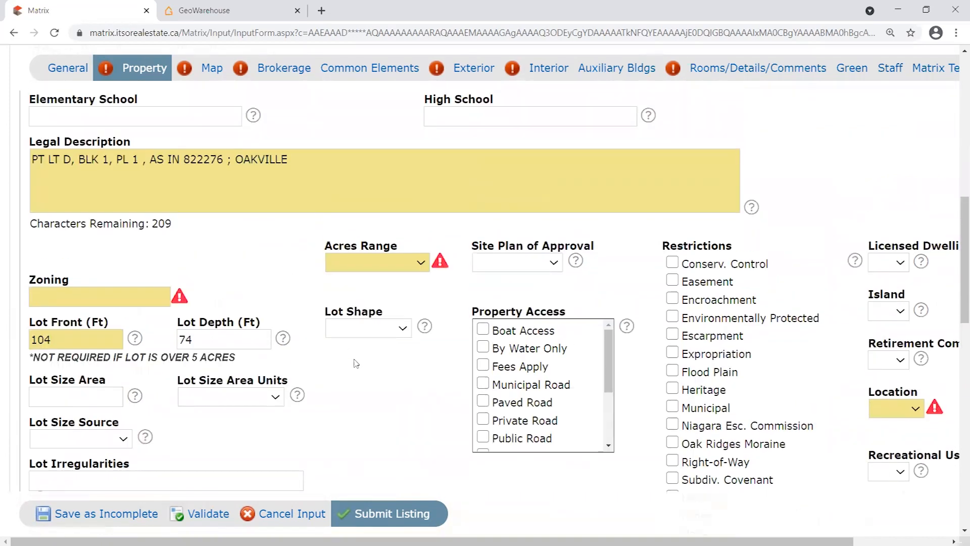
pyautogui.scroll(2, 342, 324)
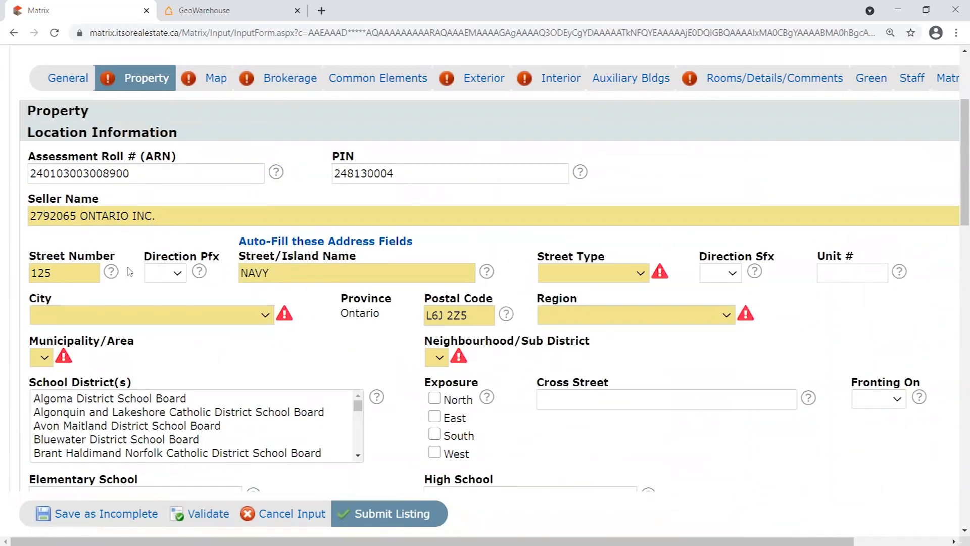
pyautogui.scroll(1, 151, 236)
pyautogui.click(175, 238)
pyautogui.doubleClick(176, 239)
pyautogui.press('Tab')
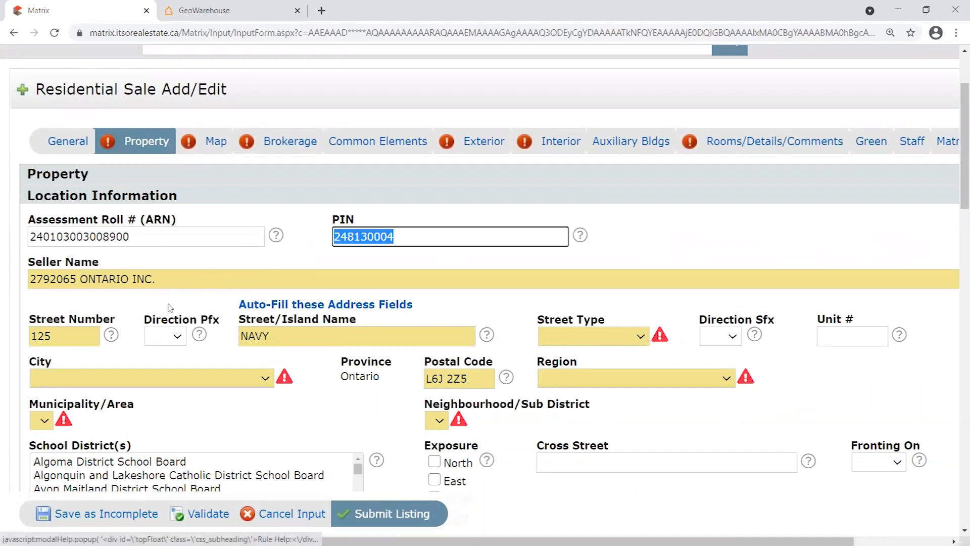
pyautogui.press('Tab')
pyautogui.click(302, 257)
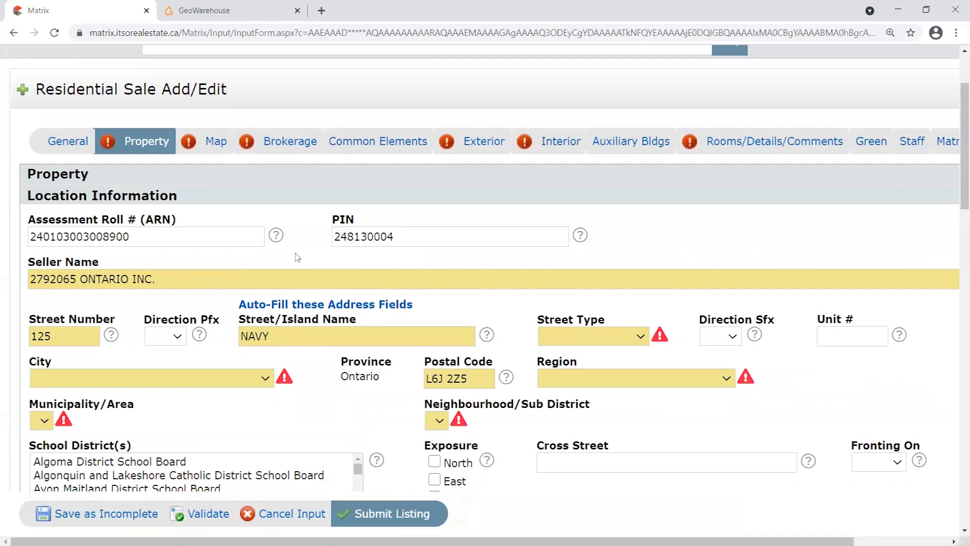
pyautogui.scroll(-3, 530, 247)
pyautogui.scroll(-3, 344, 352)
pyautogui.scroll(-8, 384, 369)
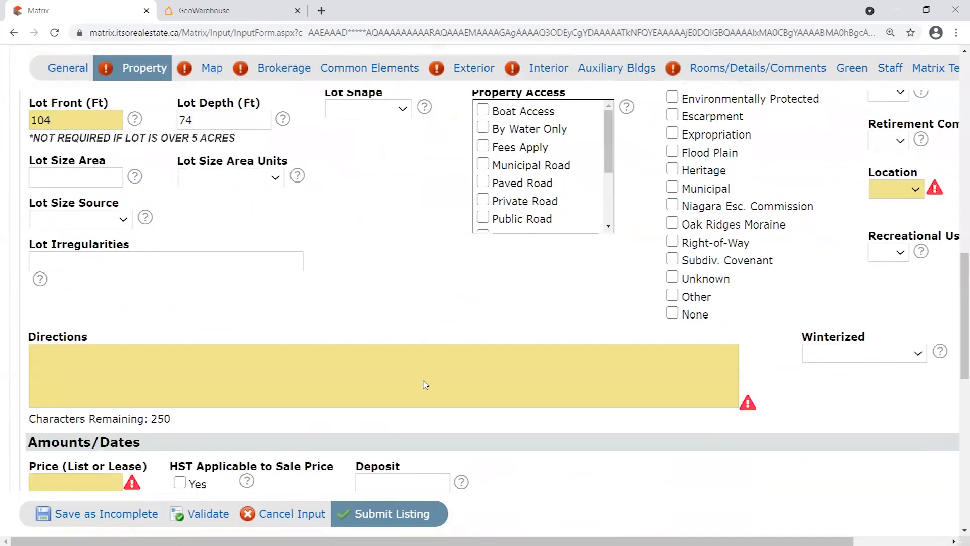
pyautogui.scroll(7, 424, 385)
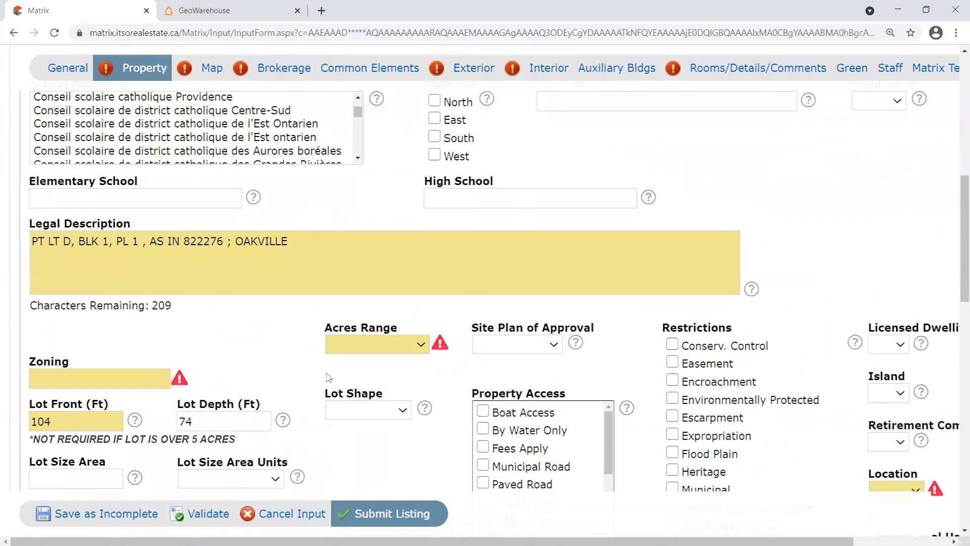
pyautogui.scroll(5, 328, 377)
pyautogui.scroll(-3, 278, 371)
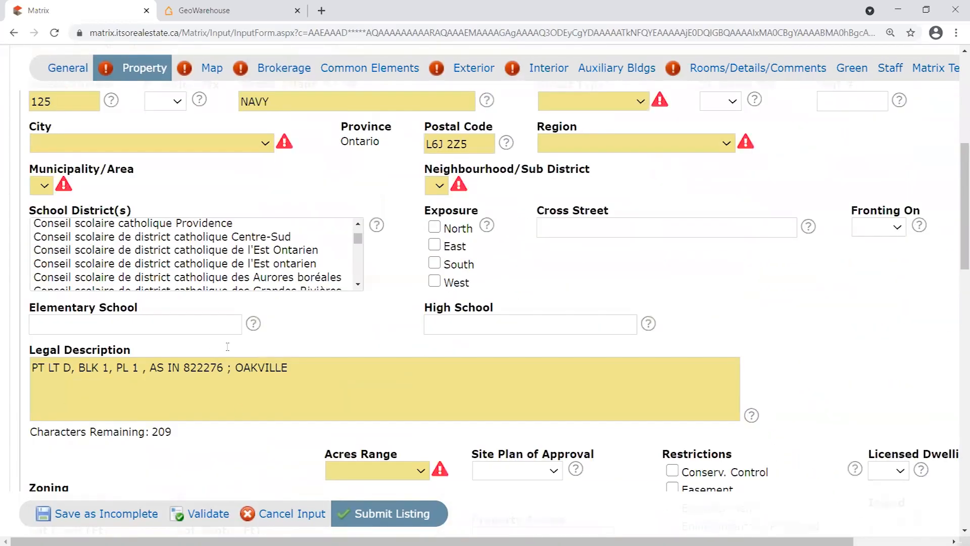
pyautogui.scroll(5, 334, 349)
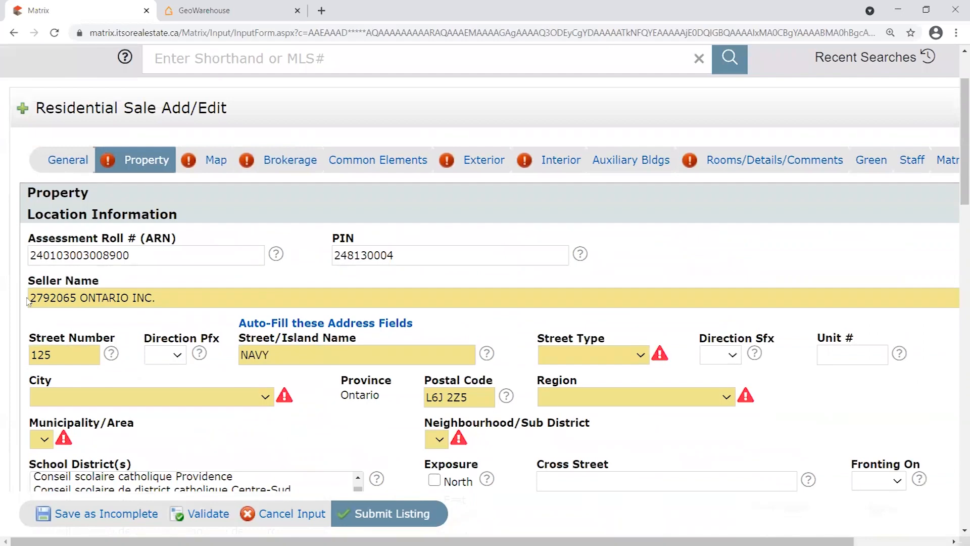
pyautogui.moveTo(171, 303); pyautogui.dragTo(3, 298)
pyautogui.click(311, 248)
pyautogui.moveTo(216, 255); pyautogui.dragTo(1, 236)
pyautogui.moveTo(422, 254); pyautogui.dragTo(276, 263)
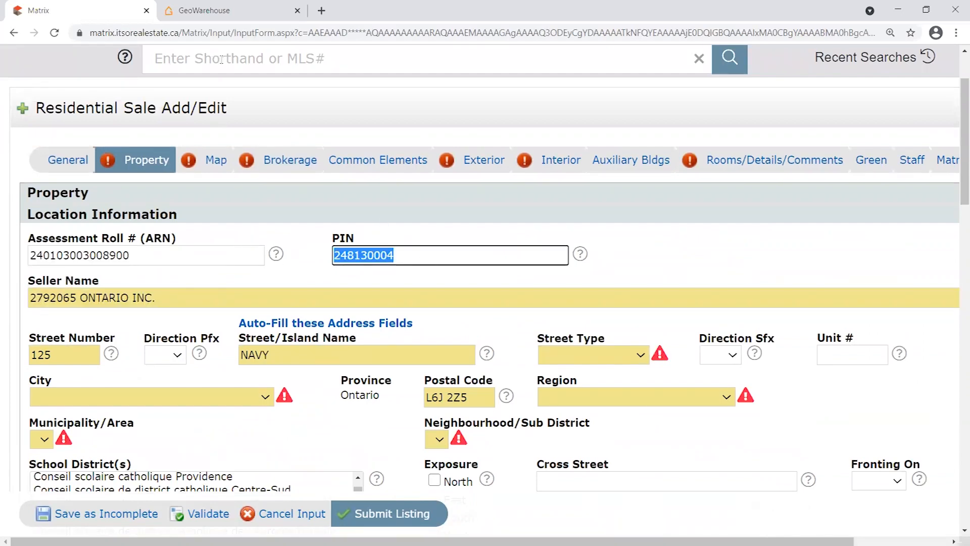
pyautogui.click(205, 10)
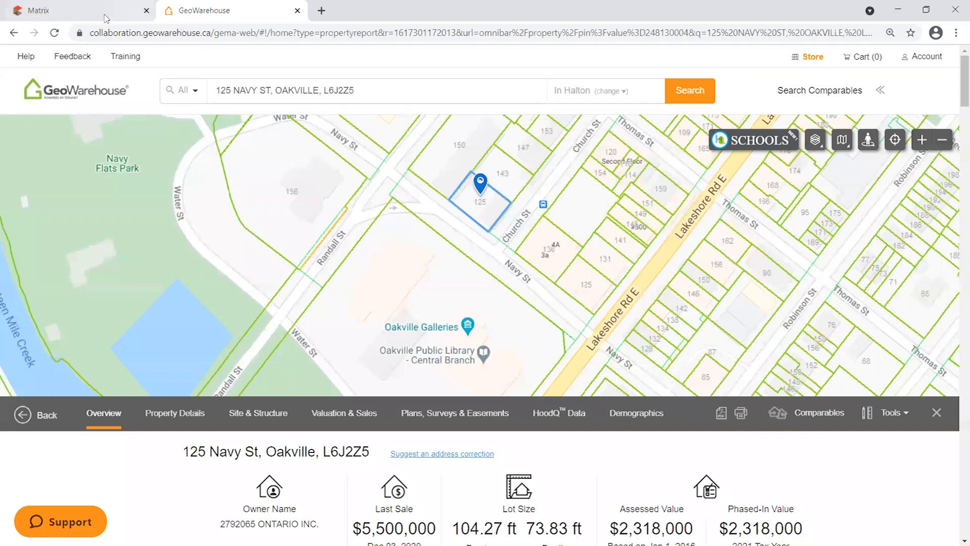
pyautogui.click(130, 15)
pyautogui.click(155, 253)
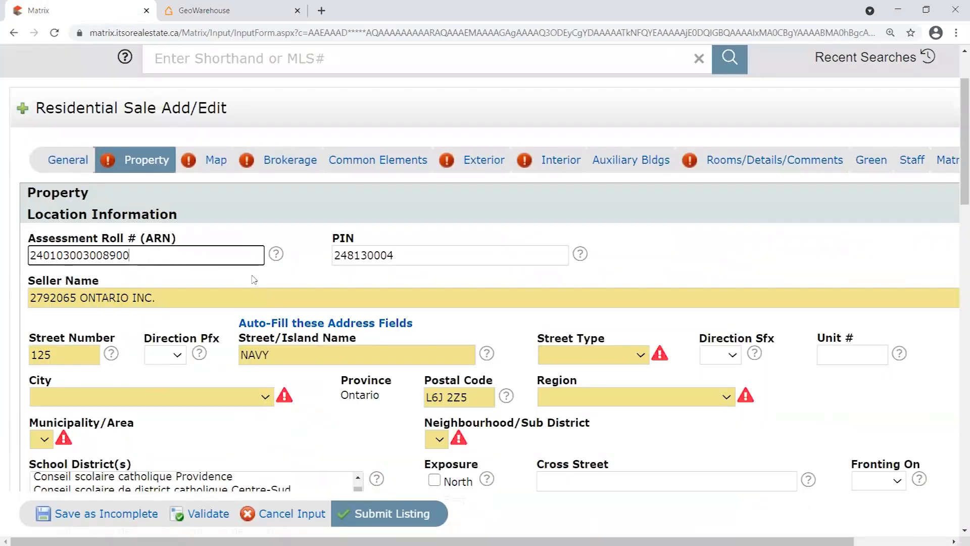
pyautogui.moveTo(131, 255); pyautogui.dragTo(20, 263)
pyautogui.moveTo(410, 258); pyautogui.dragTo(326, 257)
pyautogui.click(310, 258)
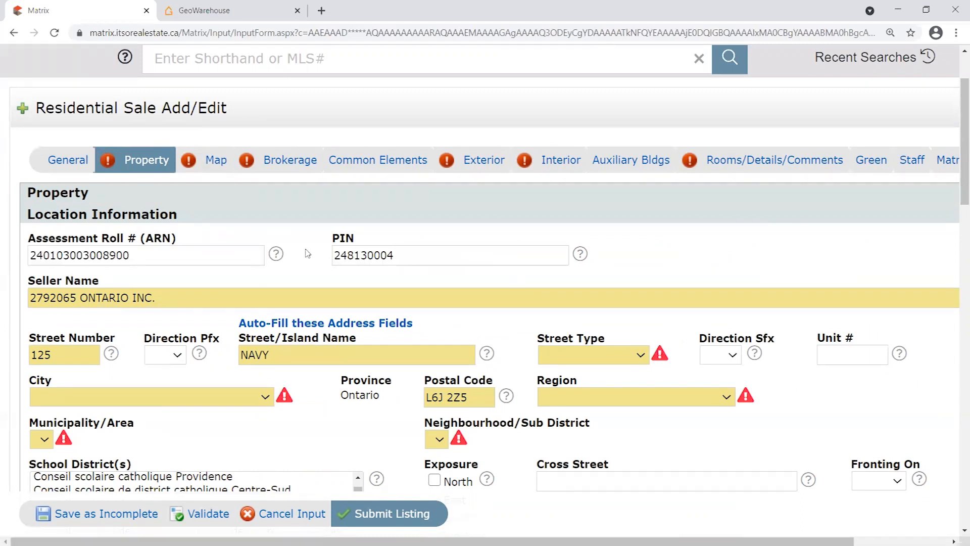
pyautogui.scroll(-1, 220, 256)
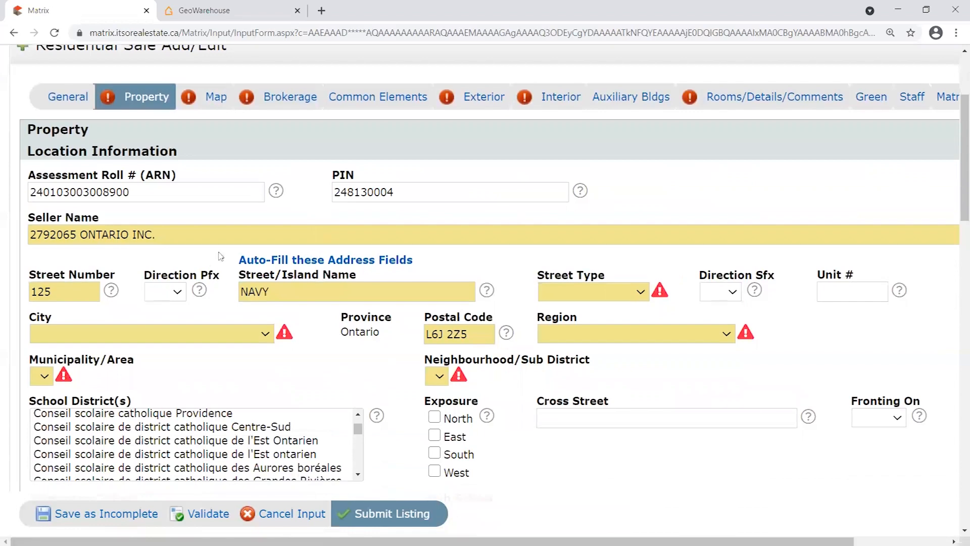
pyautogui.scroll(-2, 226, 275)
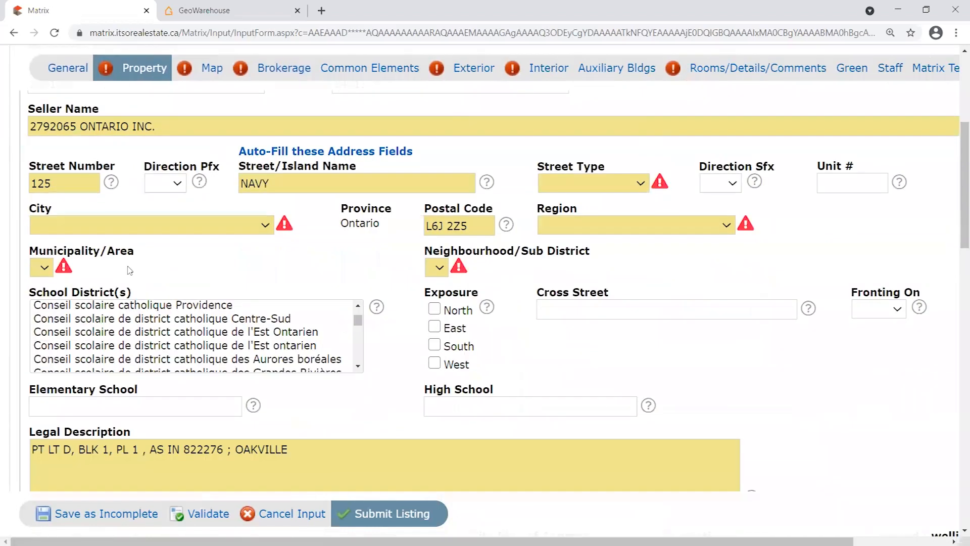
pyautogui.scroll(1, 131, 270)
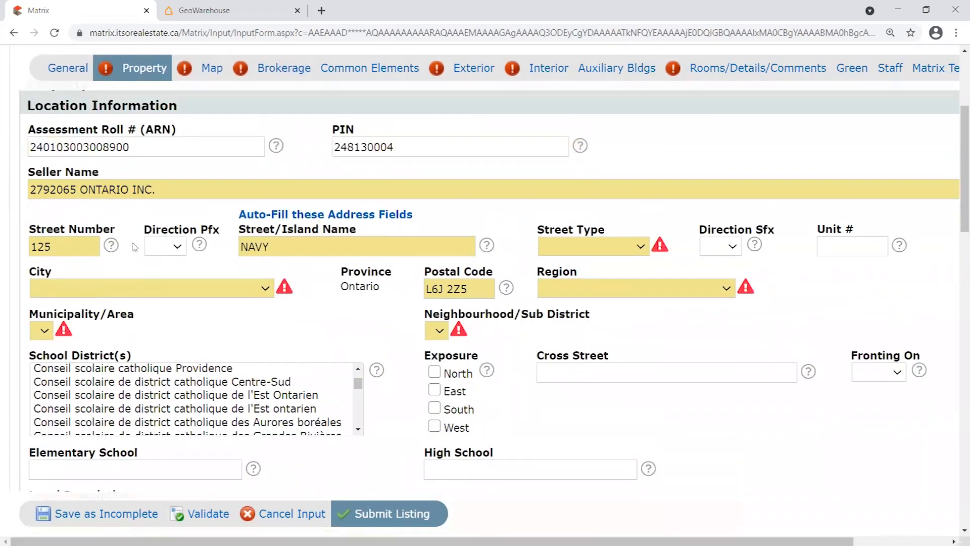
# Choose Oakville as the listing's city.
pyautogui.click(264, 290)
pyautogui.press('o')
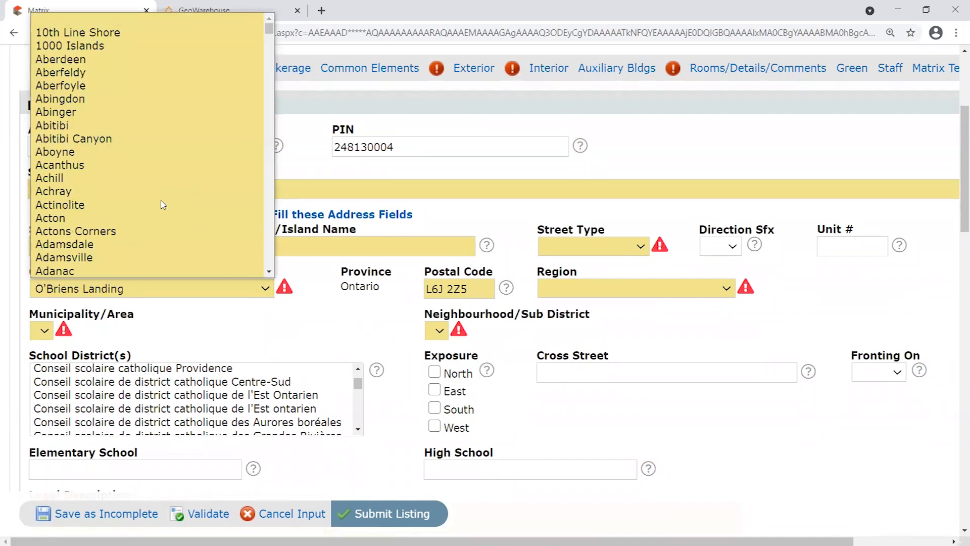
pyautogui.scroll(-2, 162, 204)
pyautogui.press('o')
pyautogui.scroll(-2, 162, 206)
pyautogui.scroll(-10, 163, 206)
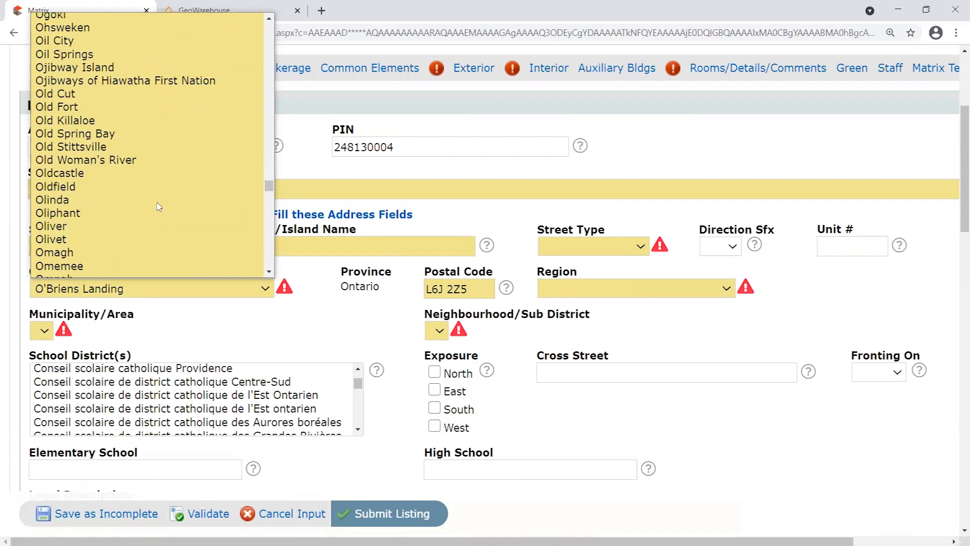
pyautogui.scroll(7, 159, 207)
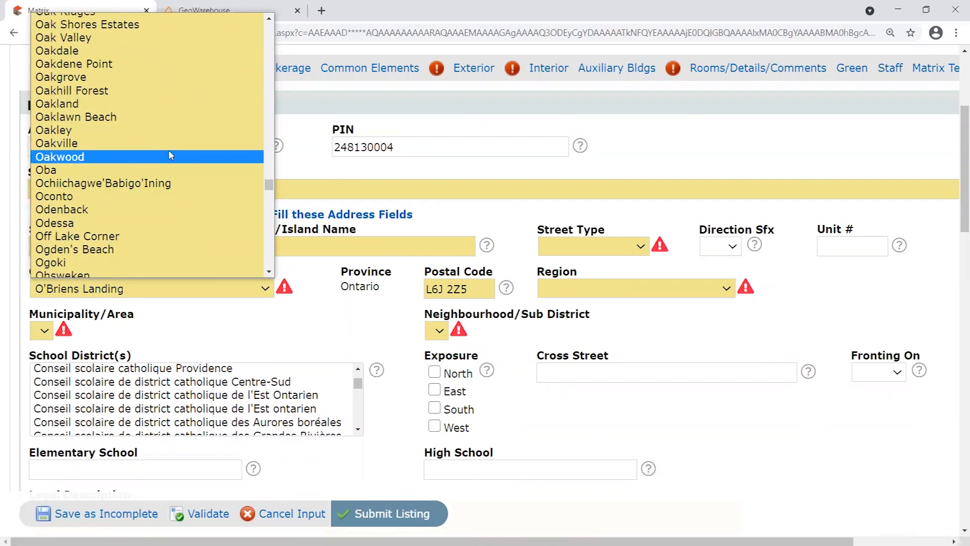
pyautogui.click(167, 143)
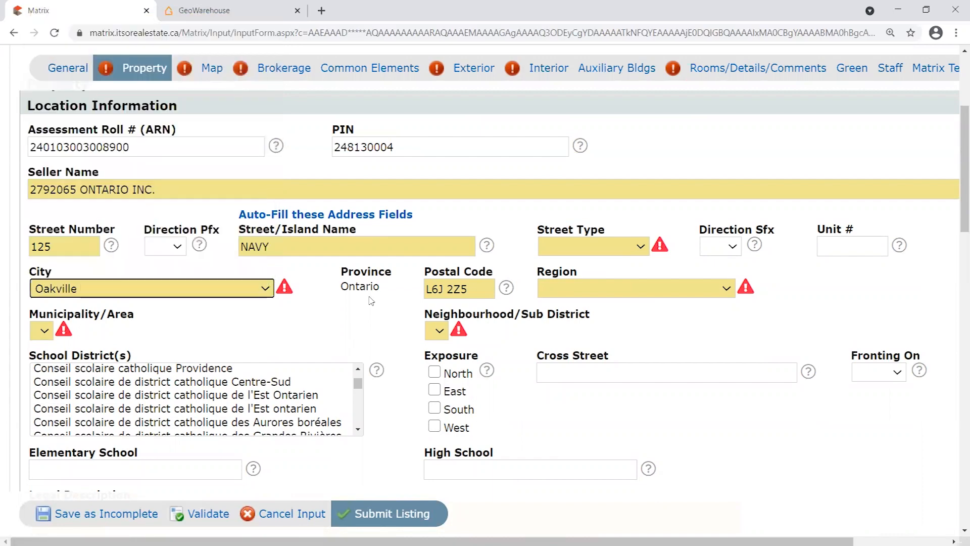
# Set Region to Halton and Municipality/Area to 1 - Oakville.
pyautogui.click(649, 295)
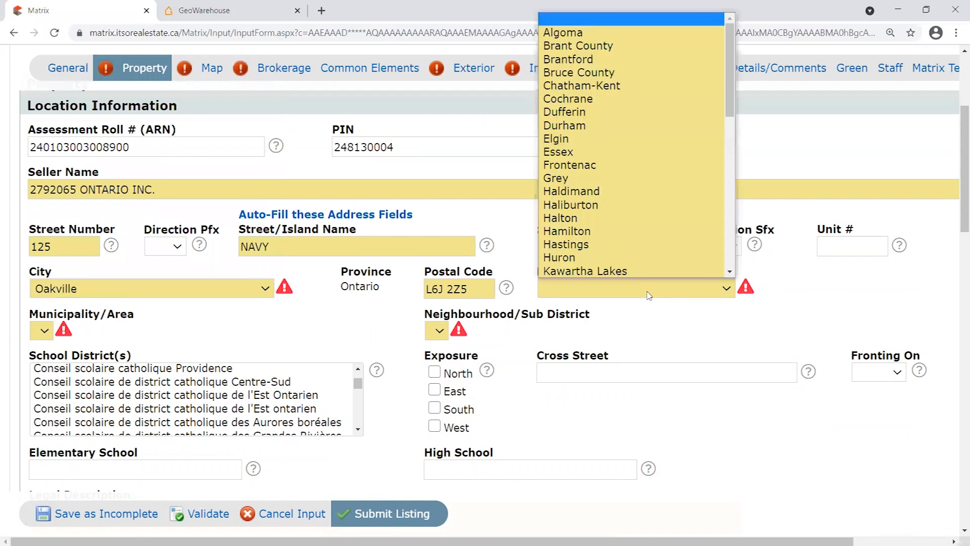
pyautogui.click(591, 218)
pyautogui.click(121, 332)
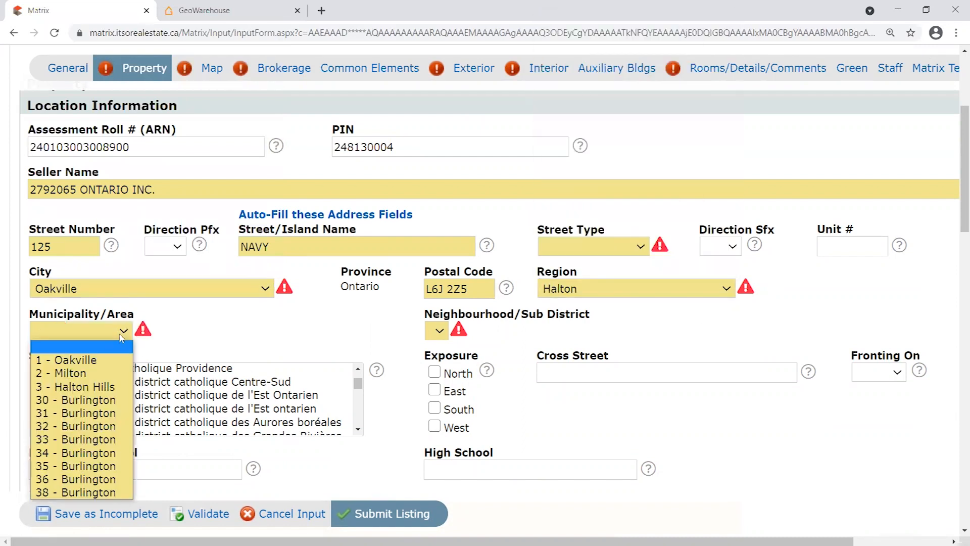
pyautogui.click(98, 359)
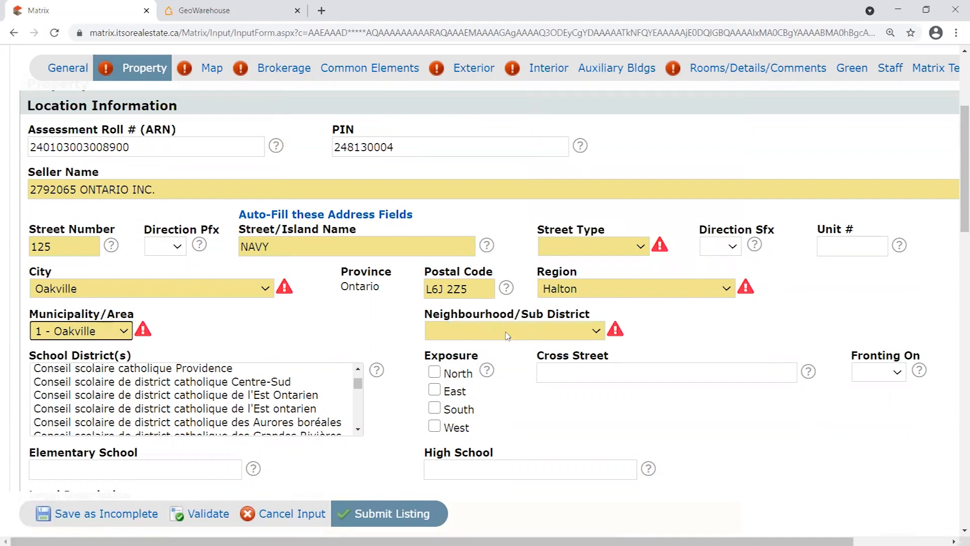
# Browse the Neighbourhood/Sub District list and close it without choosing a neighbourhood.
pyautogui.click(597, 333)
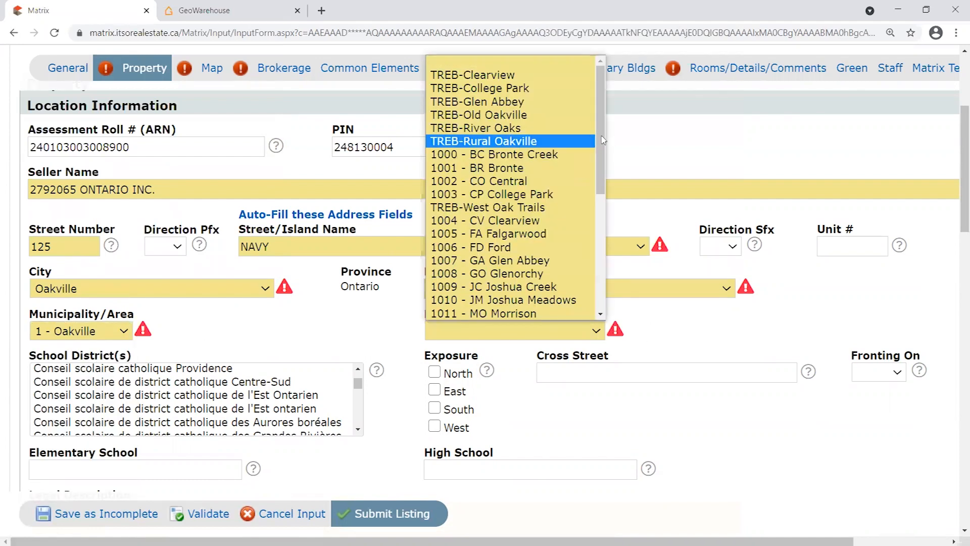
pyautogui.moveTo(601, 141)
pyautogui.mouseDown()
pyautogui.moveTo(604, 261)
pyautogui.moveTo(604, 157)
pyautogui.mouseUp()
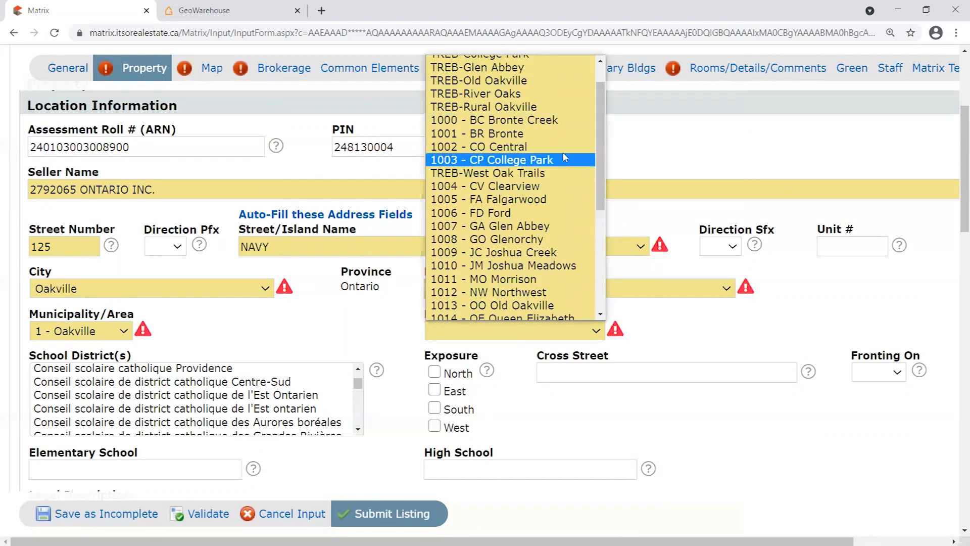
pyautogui.moveTo(601, 171); pyautogui.dragTo(610, 209)
pyautogui.click(674, 341)
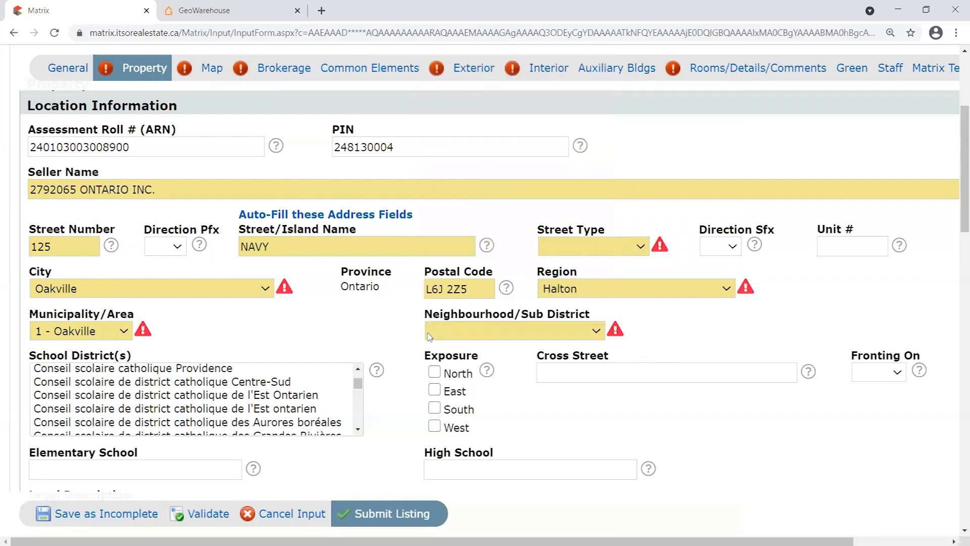
pyautogui.moveTo(612, 333)
pyautogui.moveTo(430, 312); pyautogui.dragTo(600, 316)
# Scroll through the Property form to review the flagged address fields.
pyautogui.click(444, 310)
pyautogui.scroll(-1, 402, 335)
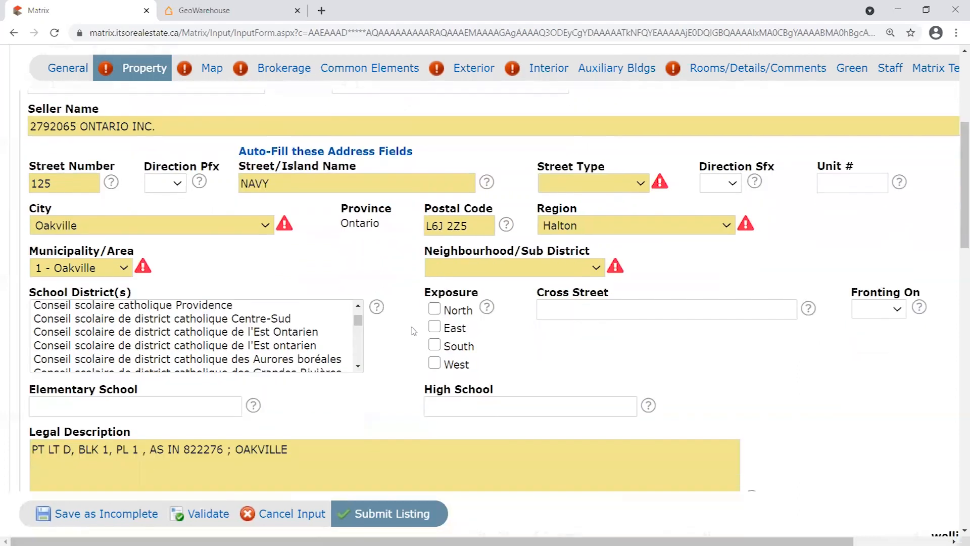
pyautogui.scroll(-1, 398, 273)
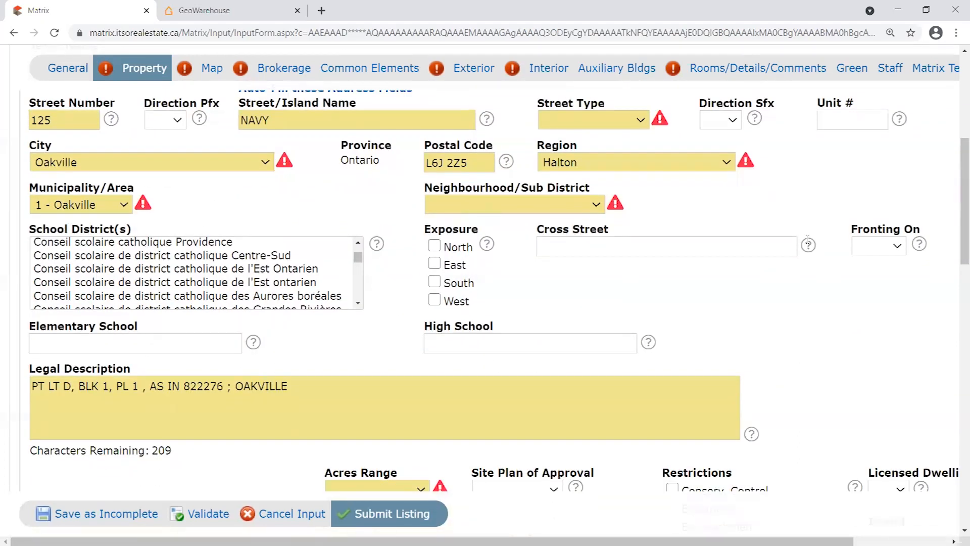
pyautogui.scroll(-2, 193, 305)
pyautogui.scroll(-2, 390, 267)
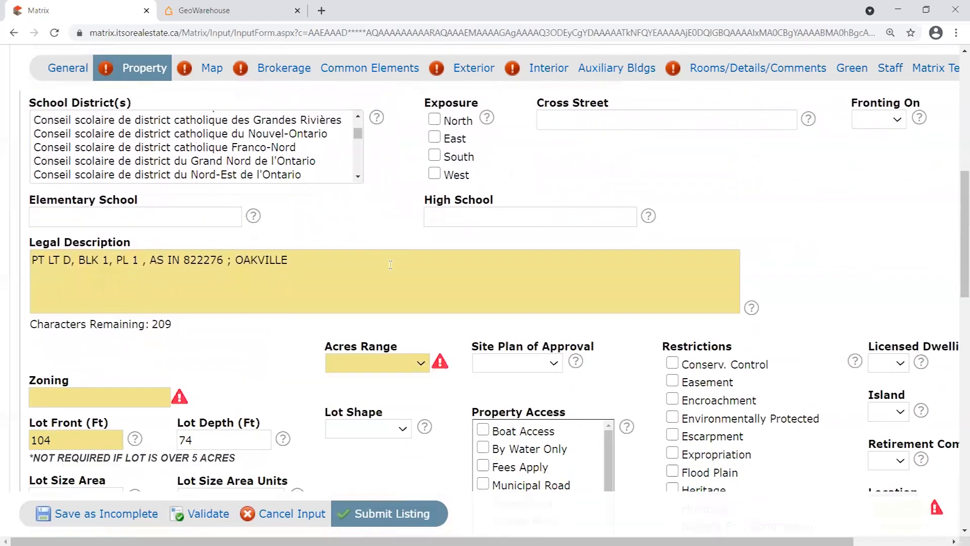
pyautogui.scroll(2, 258, 313)
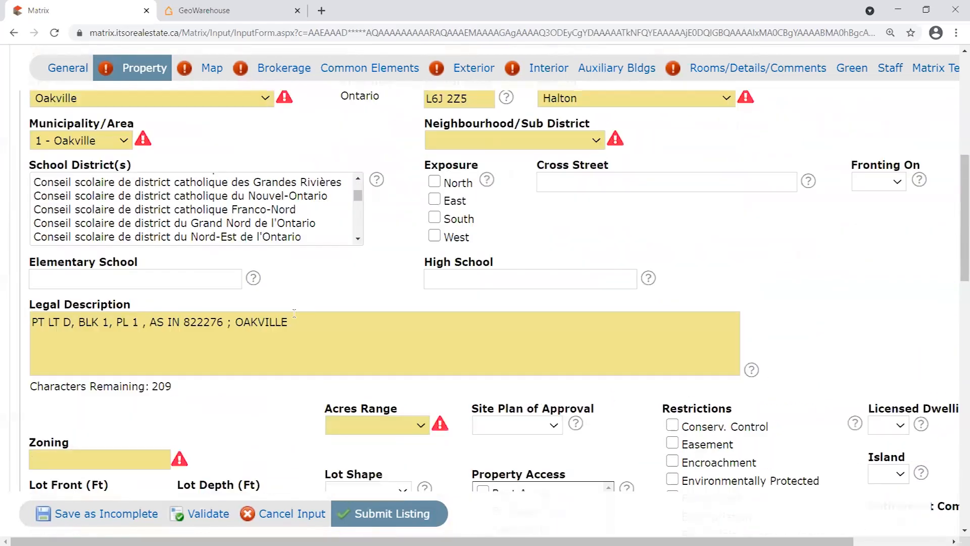
pyautogui.scroll(-2, 391, 271)
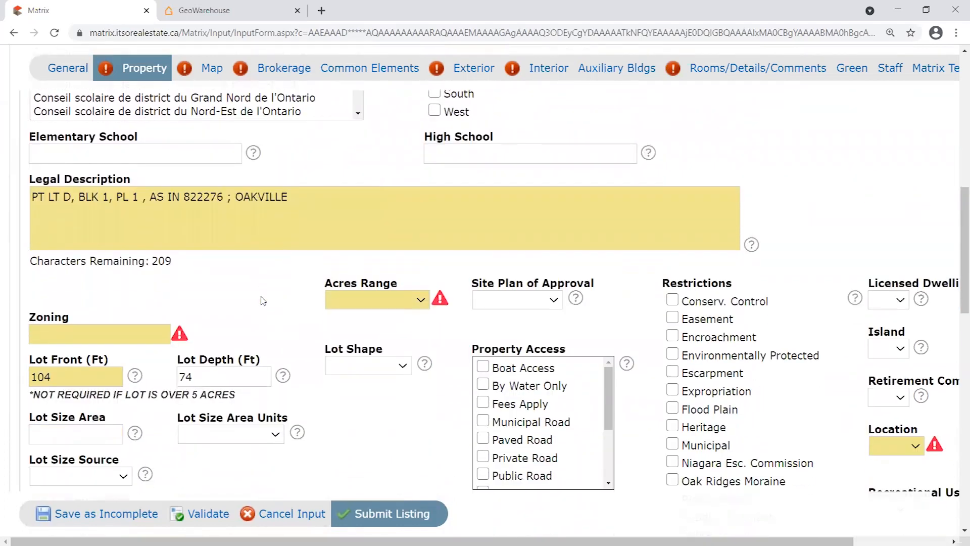
pyautogui.scroll(-1, 265, 298)
pyautogui.scroll(4, 267, 296)
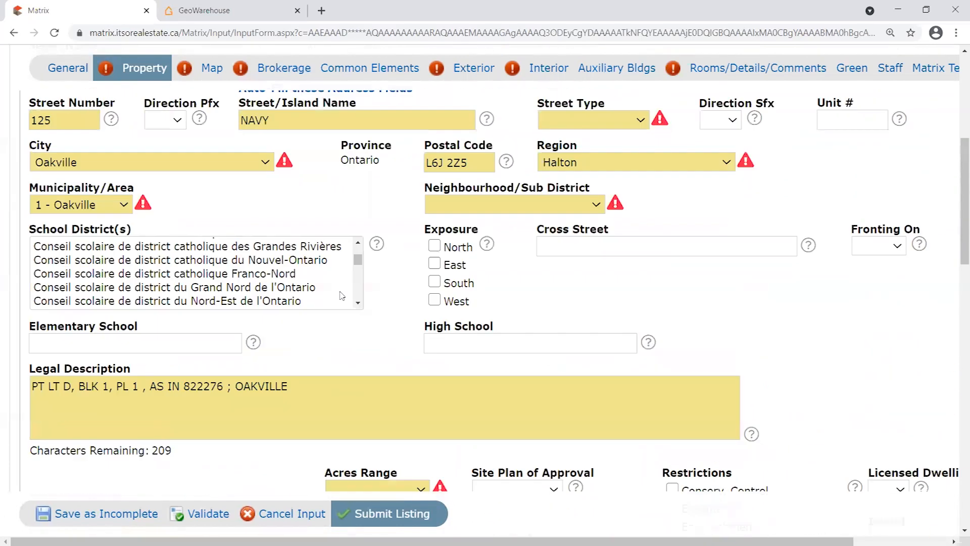
pyautogui.scroll(-1, 399, 289)
pyautogui.scroll(1, 404, 298)
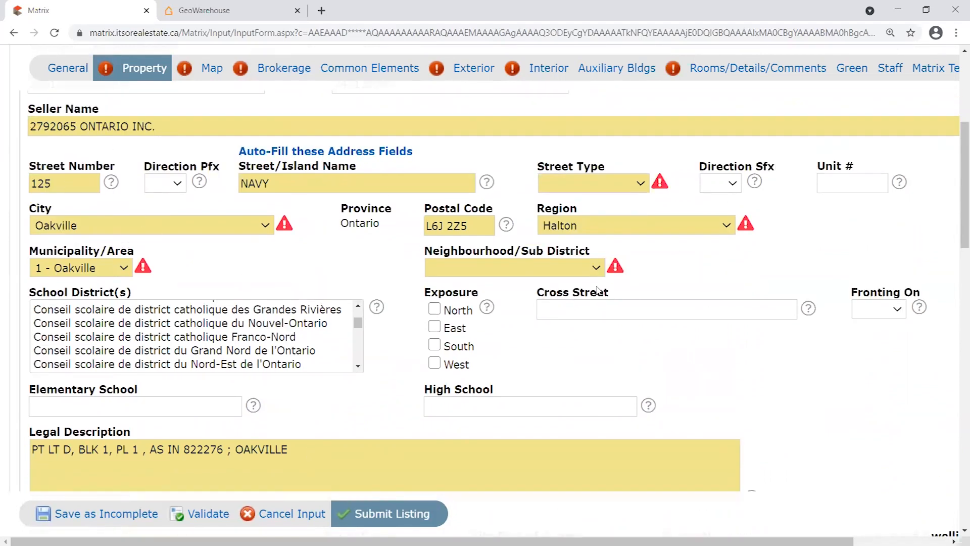
# Set Street Type to Street and validate the listing.
pyautogui.click(640, 178)
pyautogui.moveTo(645, 211); pyautogui.dragTo(644, 394)
pyautogui.click(594, 337)
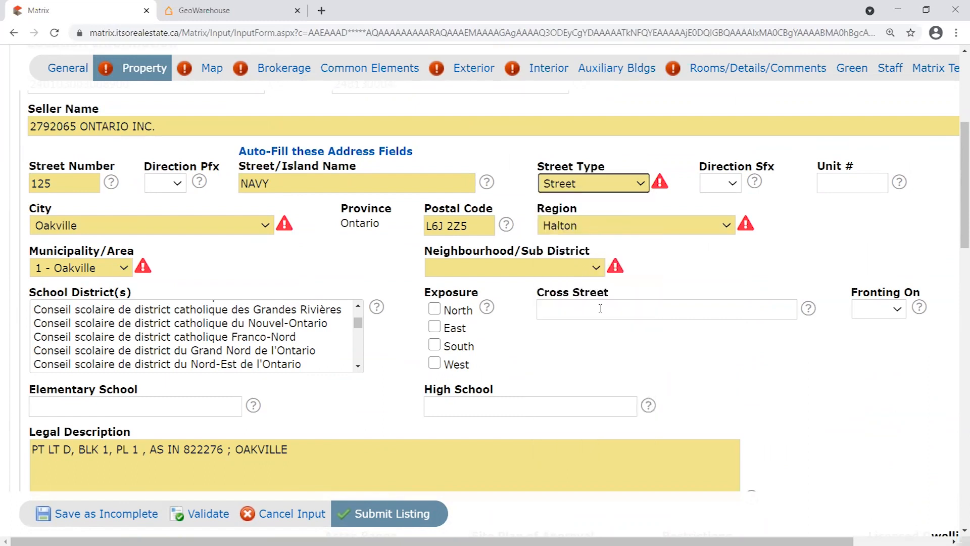
pyautogui.click(205, 515)
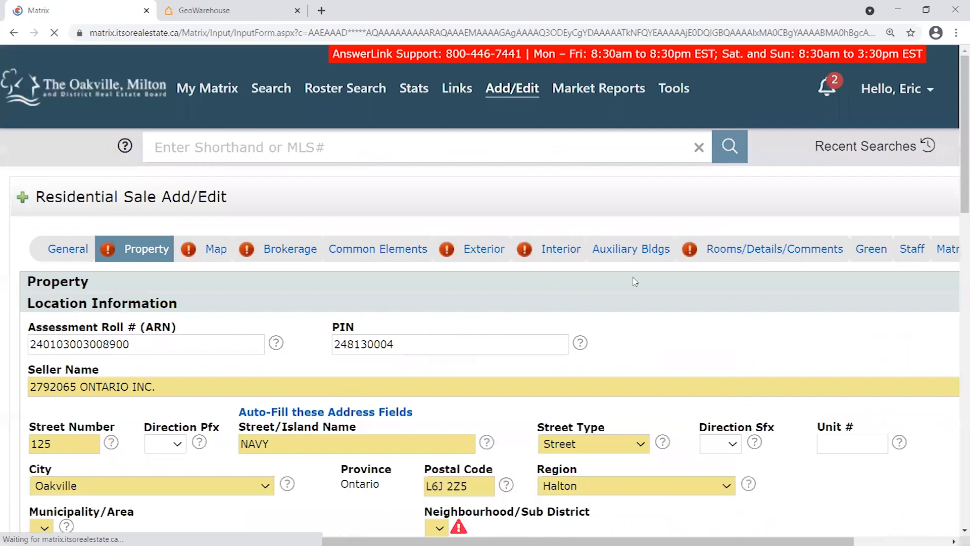
# Enter Residential as the Zoning.
pyautogui.scroll(-1, 2, 218)
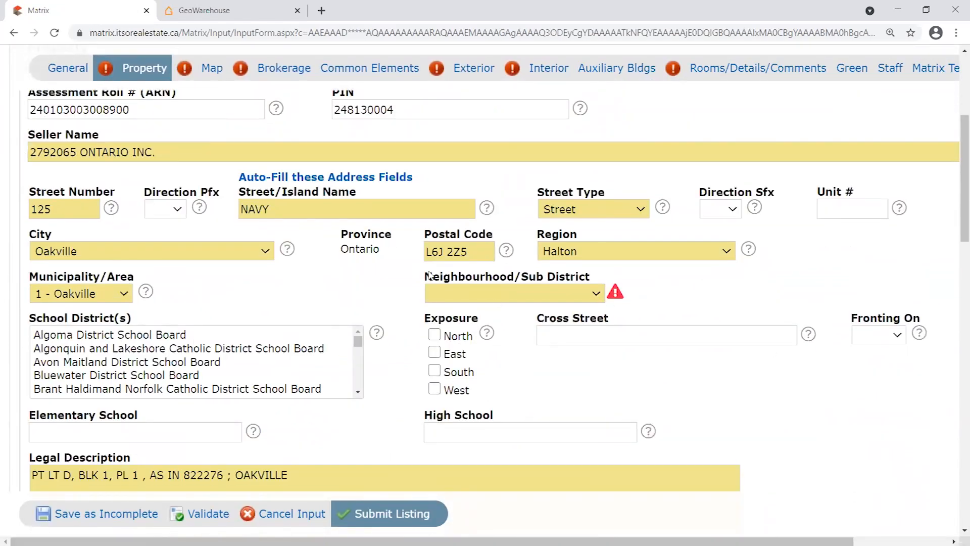
pyautogui.scroll(-6, 390, 301)
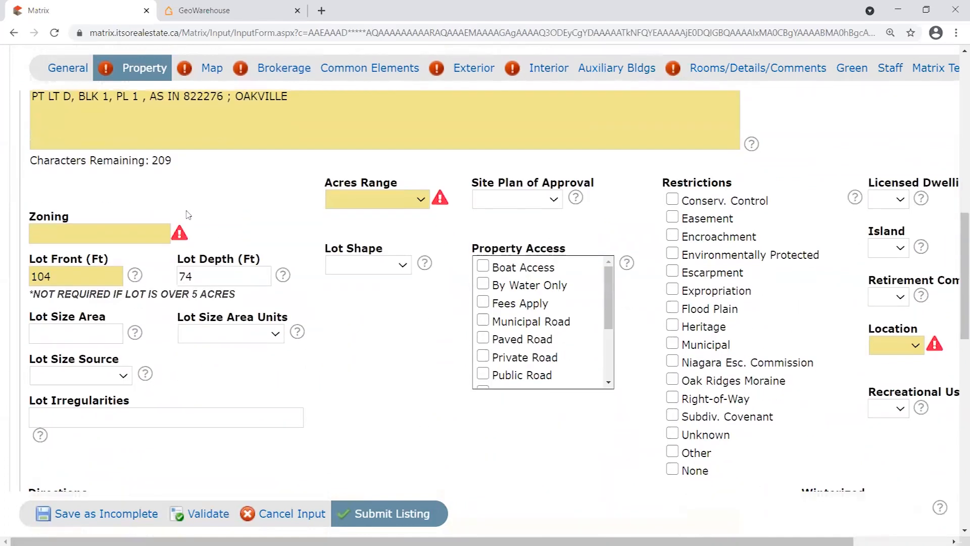
pyautogui.scroll(1, 33, 301)
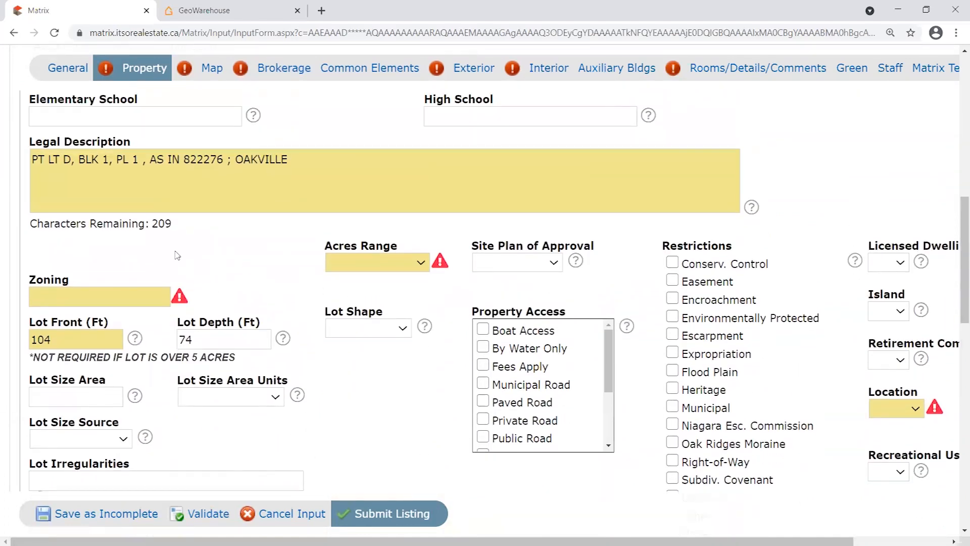
pyautogui.click(120, 293)
pyautogui.write('Residential')
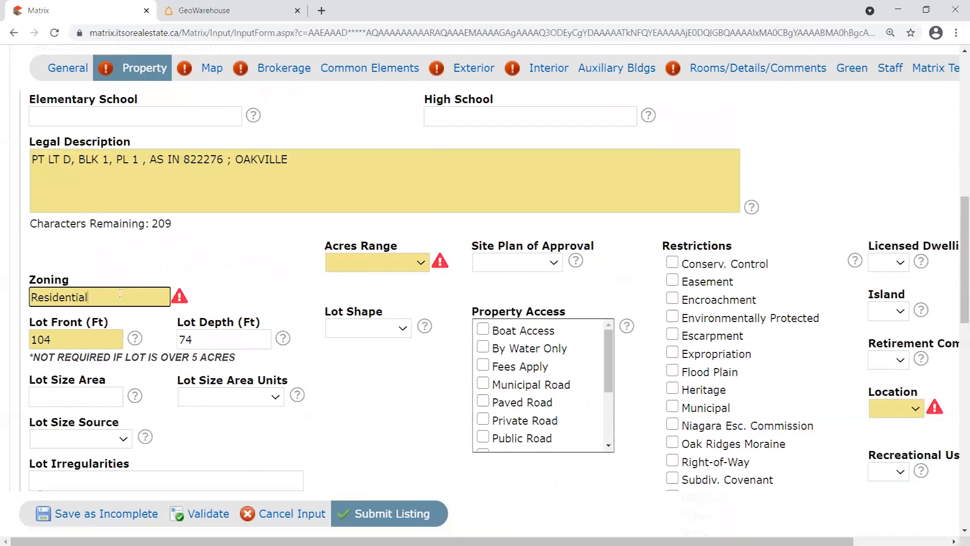
pyautogui.click(231, 278)
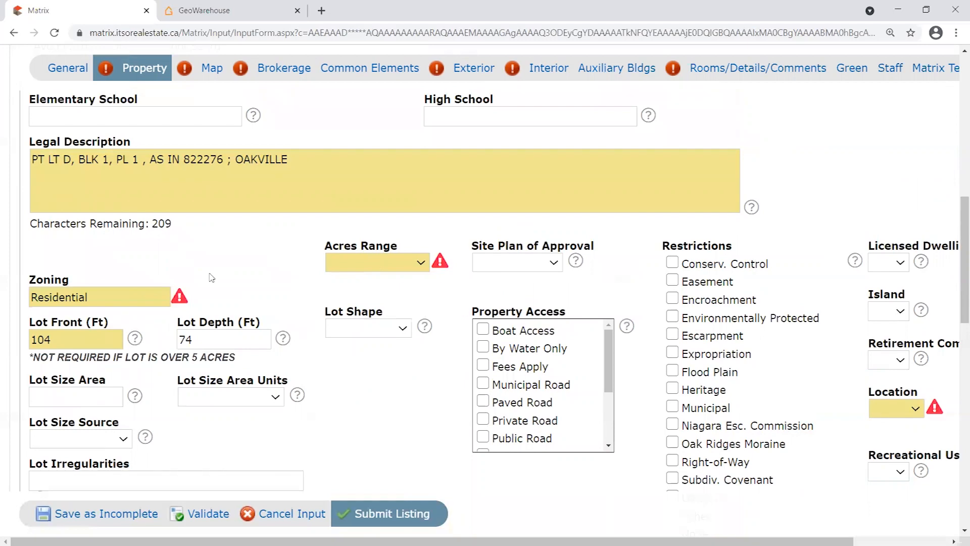
# Set Acres Range to < 0.5 and Location to Urban.
pyautogui.click(389, 264)
pyautogui.click(370, 305)
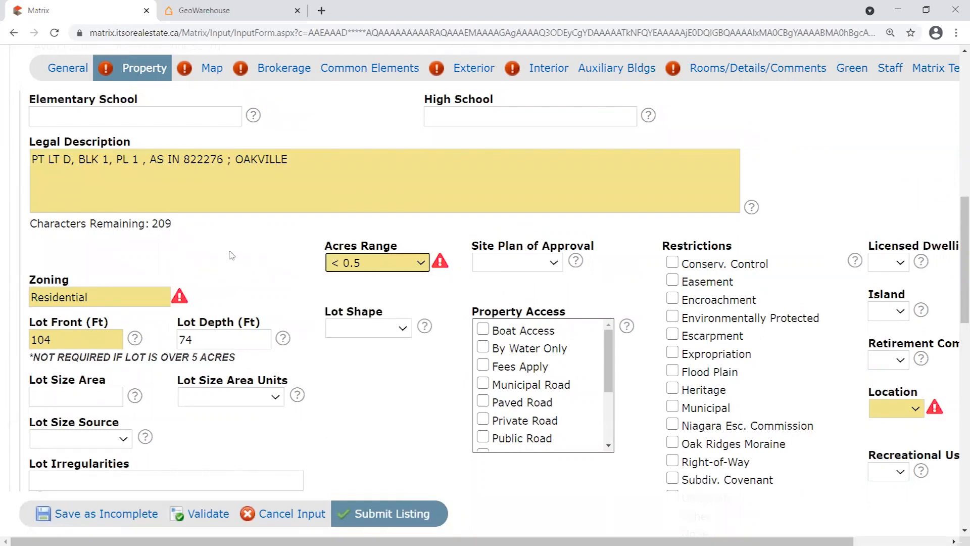
pyautogui.scroll(-1, 899, 354)
pyautogui.click(915, 345)
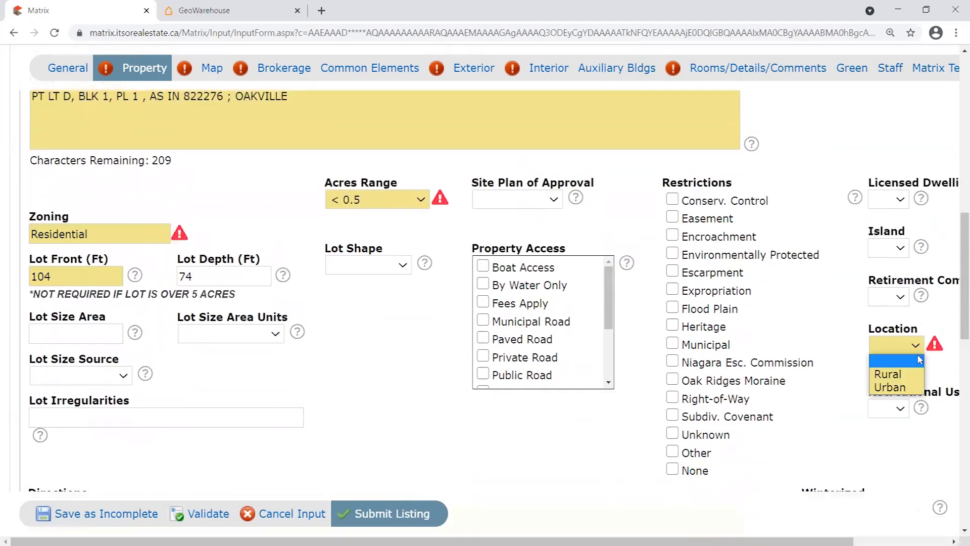
pyautogui.click(904, 387)
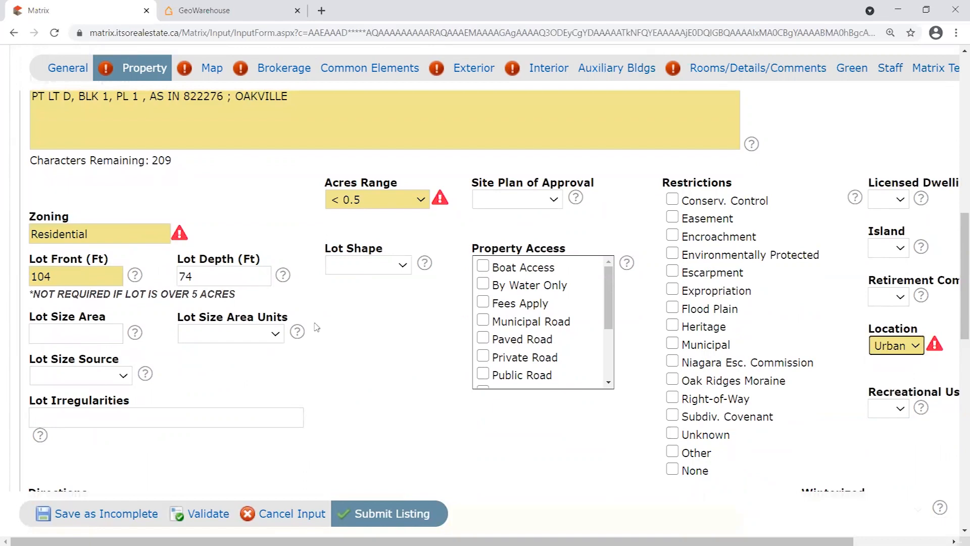
# Enter the directions 'North or Lakeshore Rd E, Corner of Navy and Church'.
pyautogui.scroll(-2, 394, 317)
pyautogui.scroll(-1, 393, 317)
pyautogui.click(338, 322)
pyautogui.write('North or ')
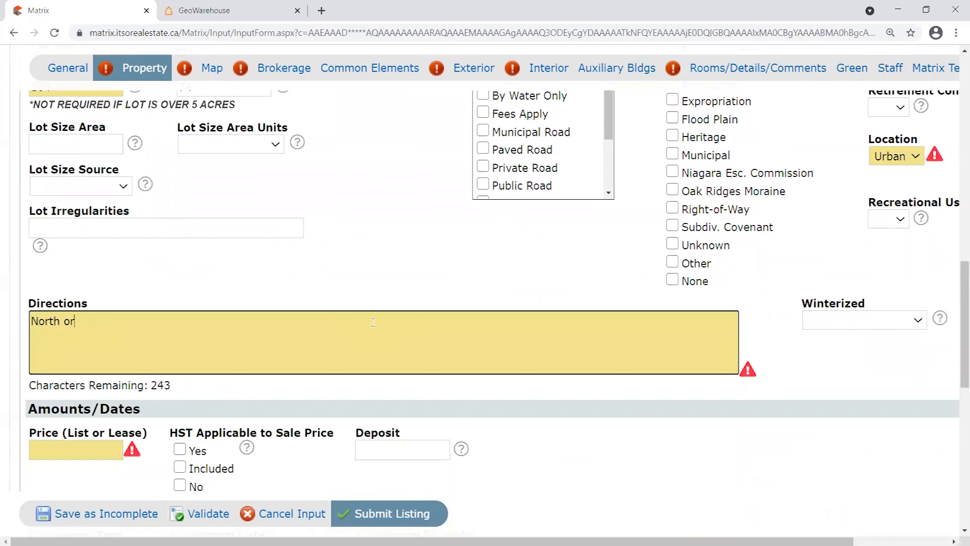
pyautogui.write(' Lakeshore Rd E, Corner of Navy and Church')
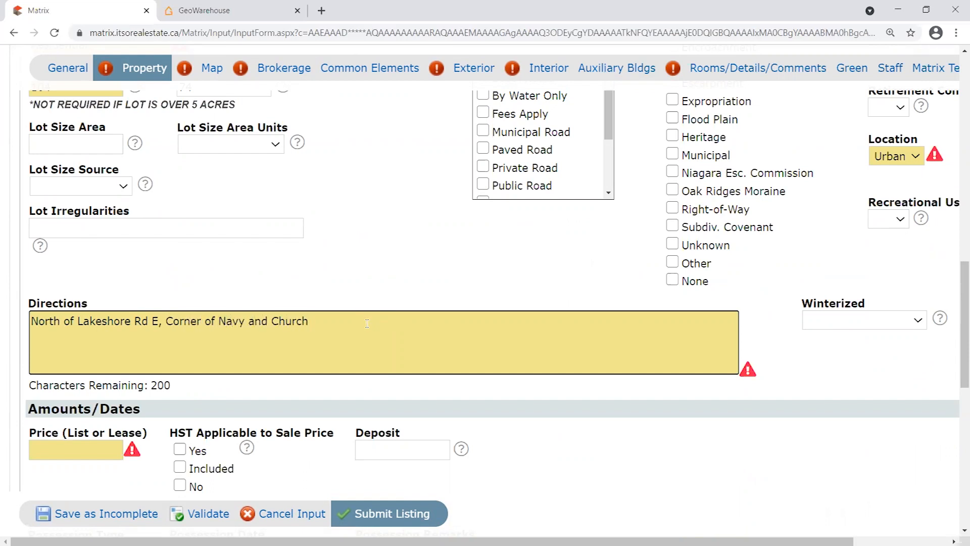
# Enter list price 5900000 and deposit 250000.
pyautogui.scroll(-4, 174, 284)
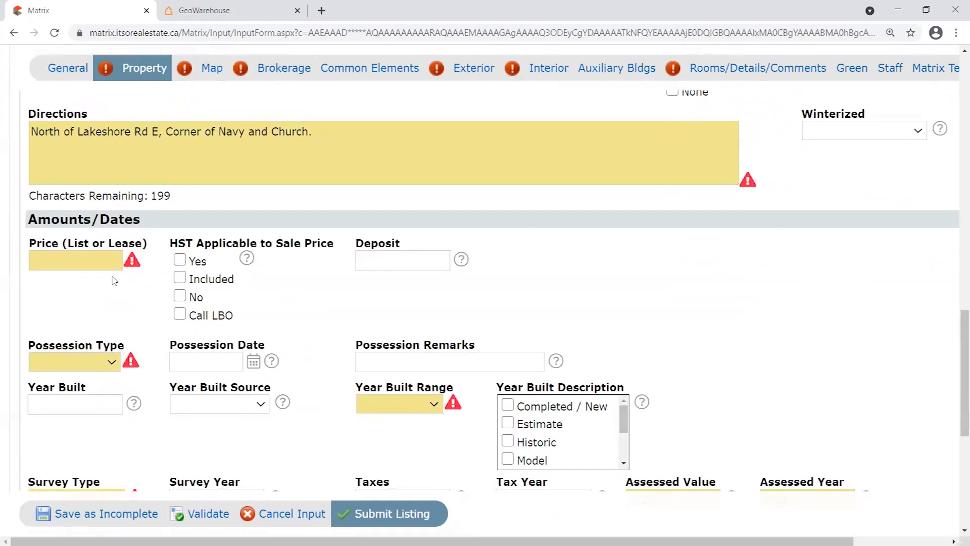
pyautogui.click(84, 260)
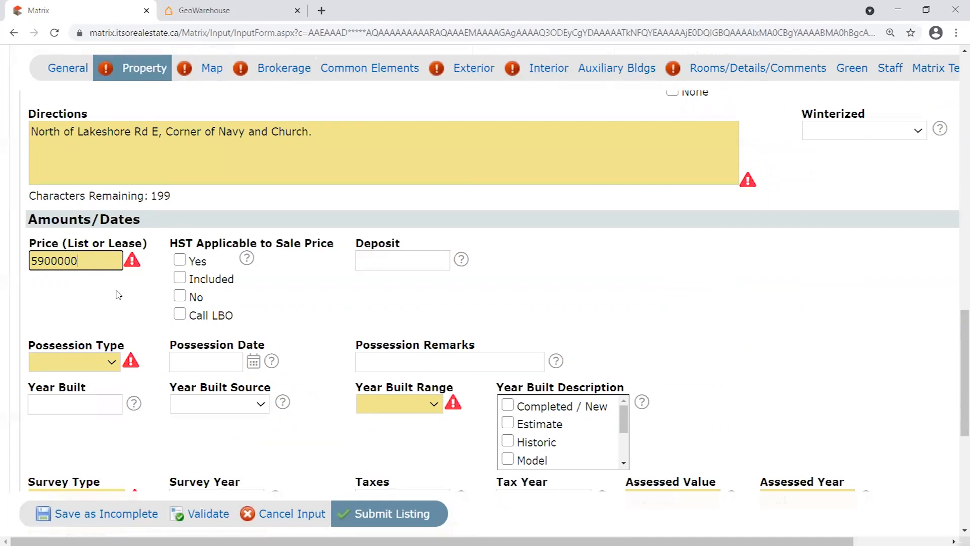
pyautogui.scroll(-1, 118, 295)
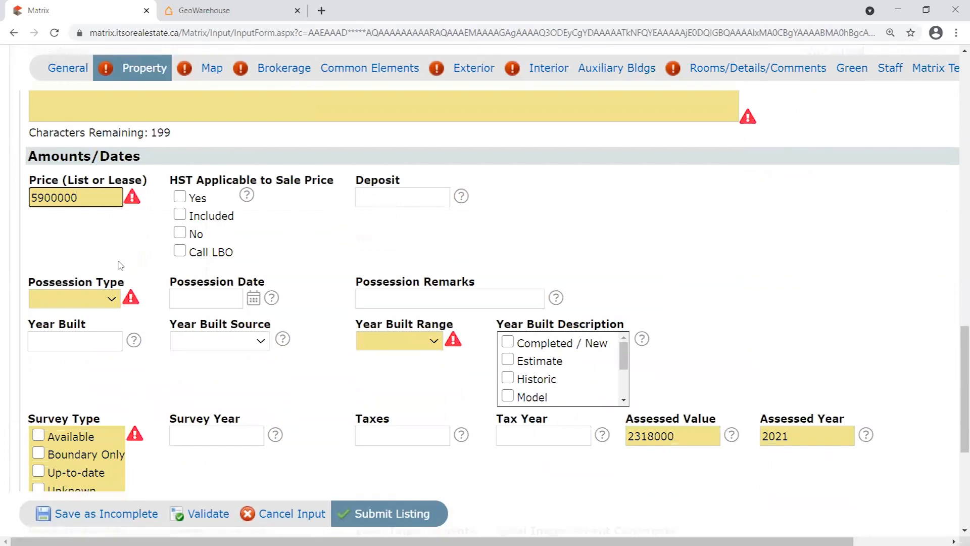
pyautogui.click(389, 195)
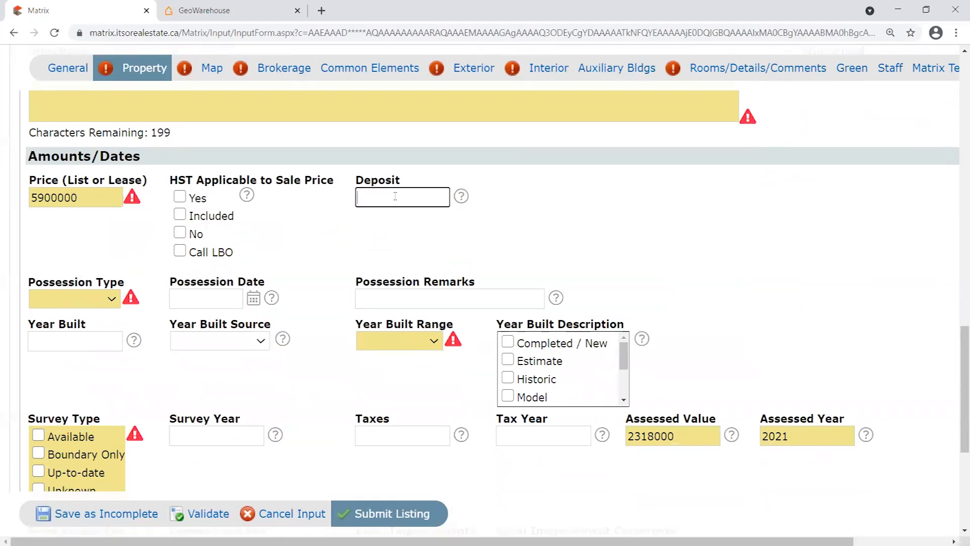
pyautogui.write('250000')
# Set possession to Flexible, Year Built Range to 31-50 Years, and Survey Type to Available.
pyautogui.click(108, 299)
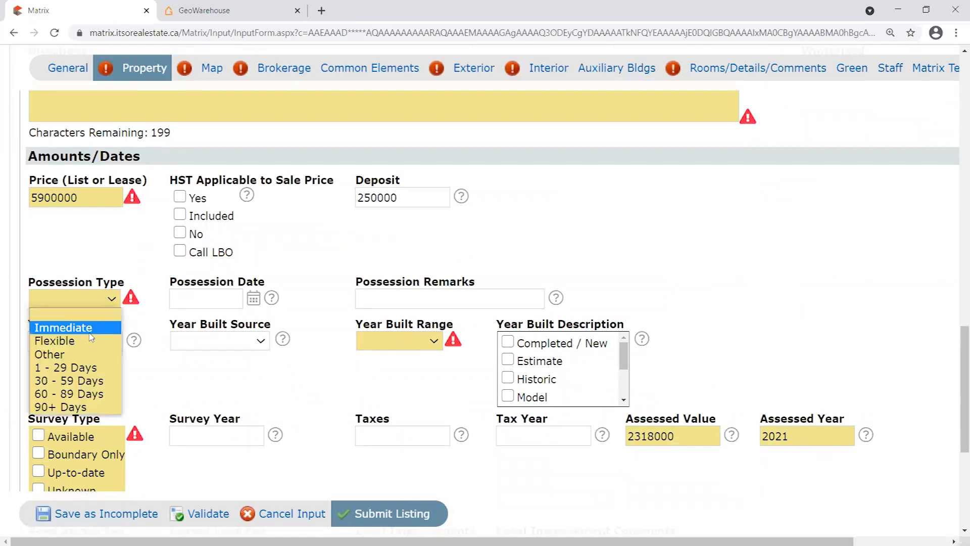
pyautogui.click(91, 339)
pyautogui.click(413, 343)
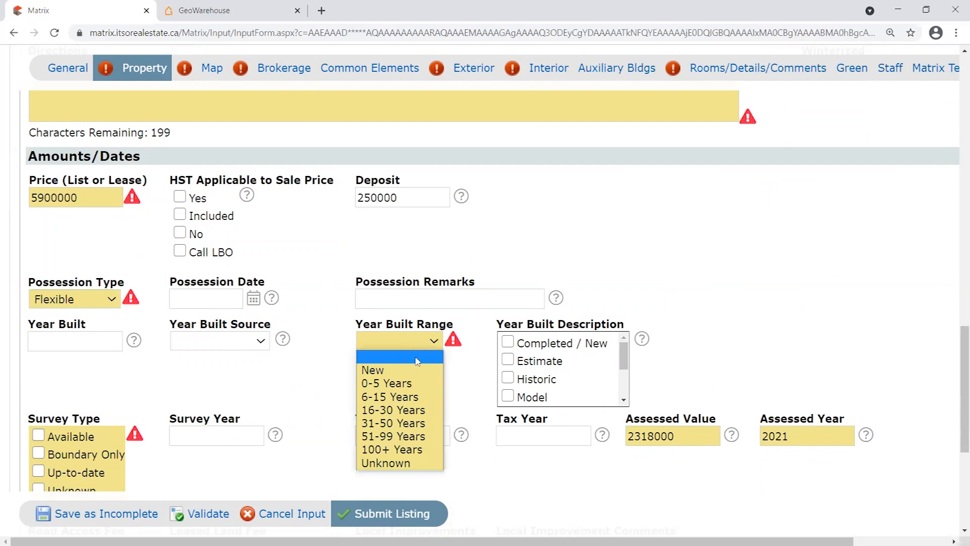
pyautogui.scroll(-1, 340, 333)
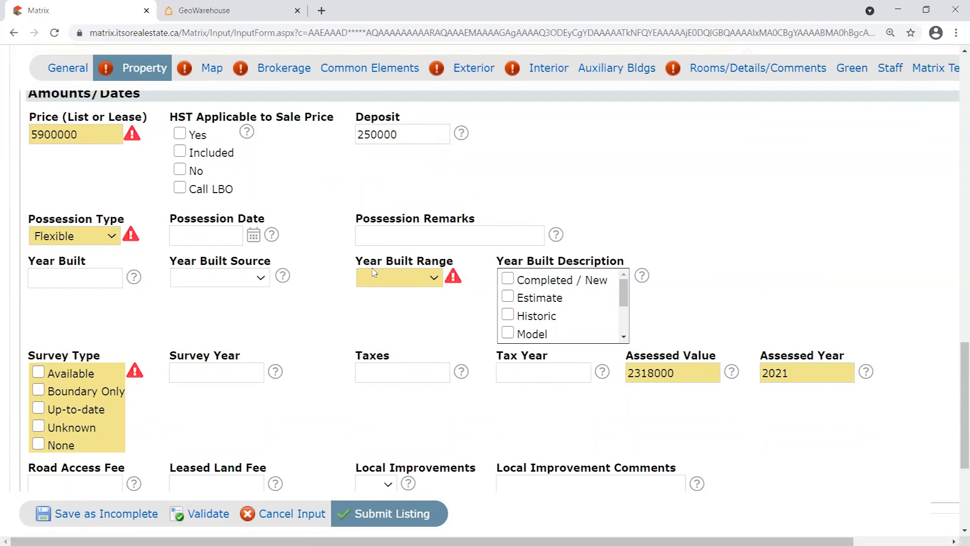
pyautogui.click(439, 283)
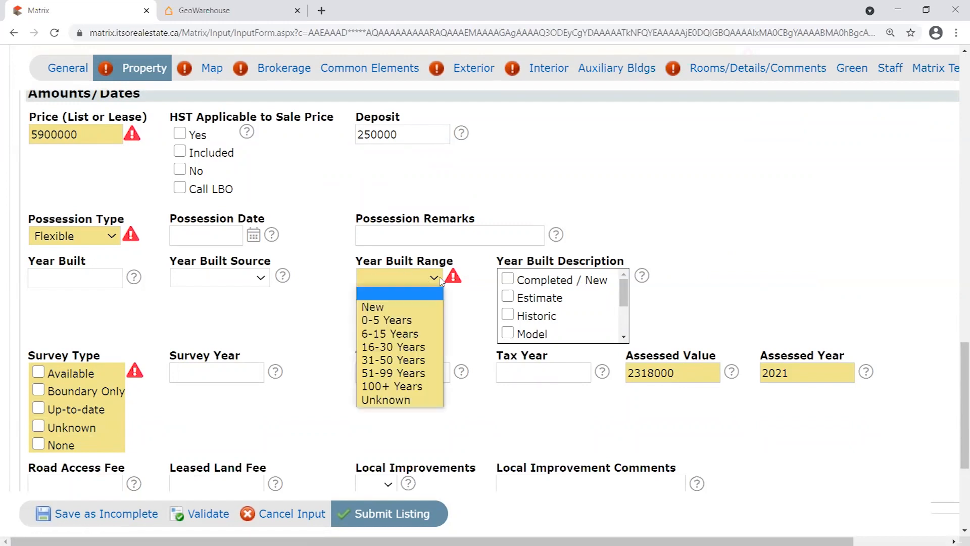
pyautogui.click(399, 360)
pyautogui.scroll(-1, 303, 314)
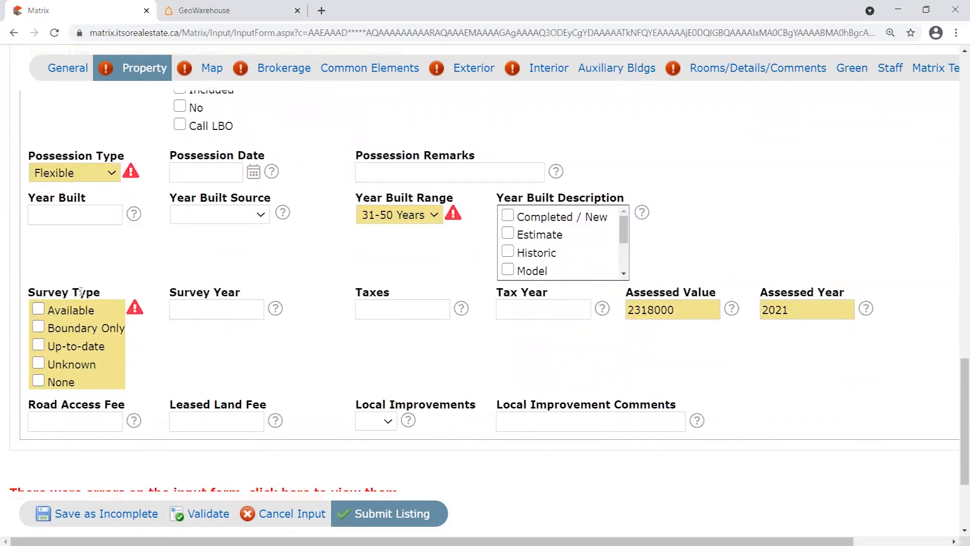
pyautogui.click(47, 316)
# Validate the property details again to clear the zoning, price and possession warnings.
pyautogui.scroll(-2, 328, 382)
pyautogui.scroll(5, 339, 386)
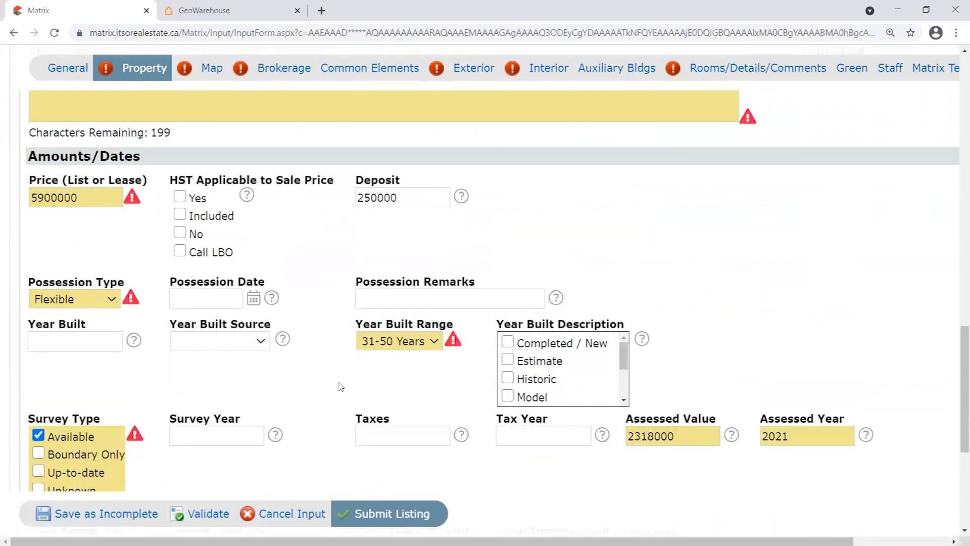
pyautogui.scroll(6, 341, 387)
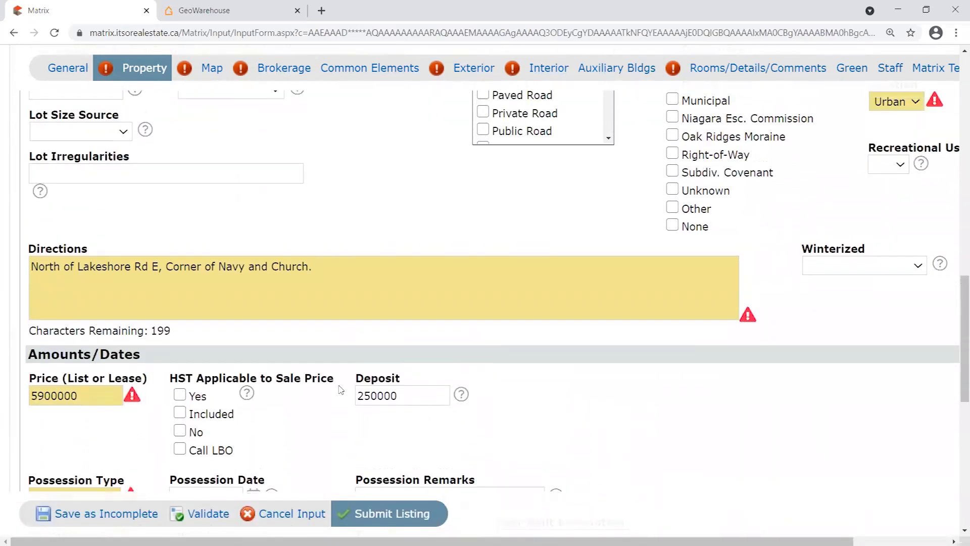
pyautogui.scroll(5, 362, 297)
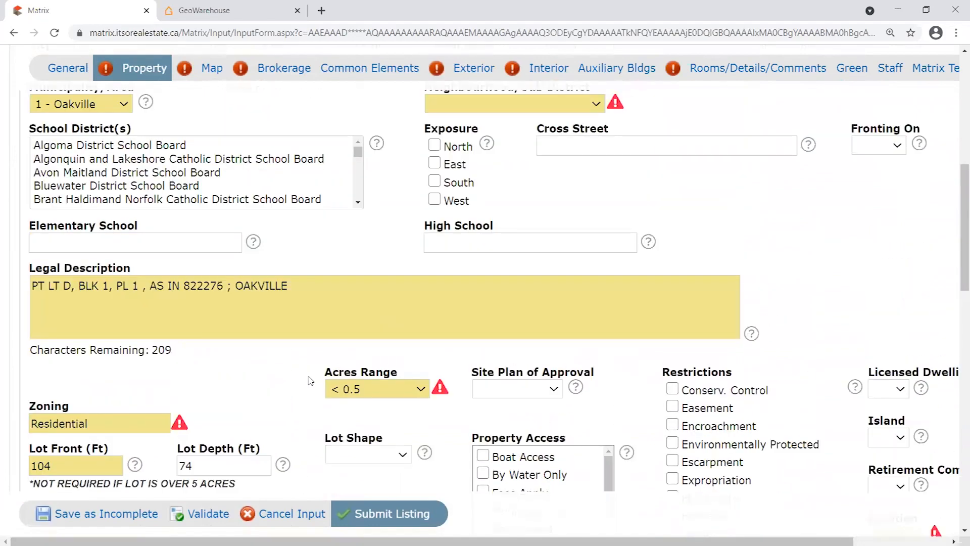
pyautogui.scroll(4, 310, 381)
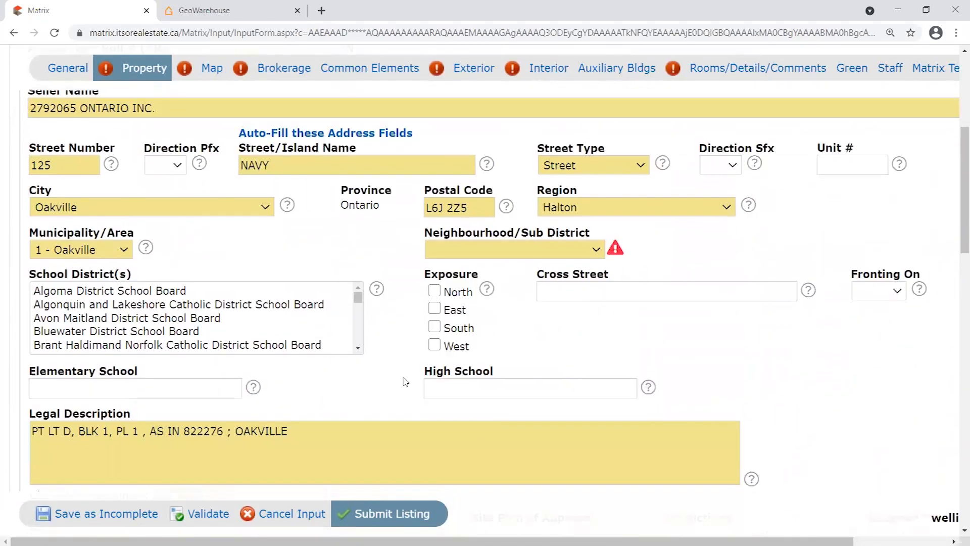
pyautogui.scroll(1, 404, 354)
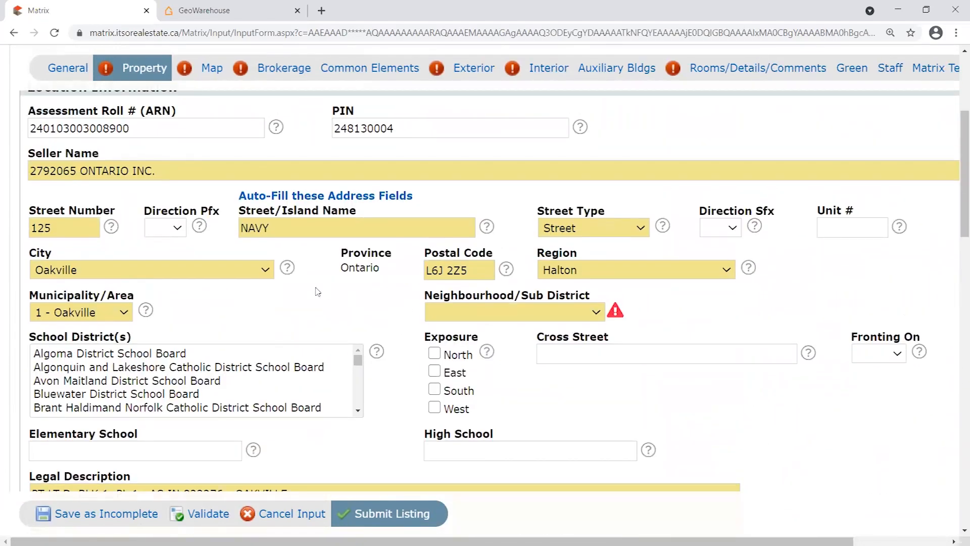
pyautogui.click(216, 516)
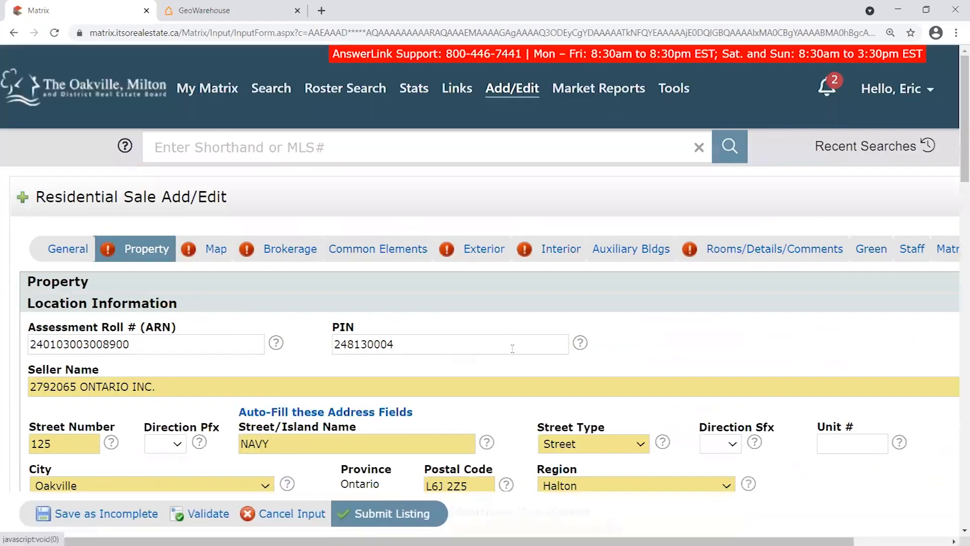
# Scroll through the validated form to review the remaining warnings.
pyautogui.scroll(-5, 512, 348)
pyautogui.moveTo(590, 213); pyautogui.dragTo(420, 214)
pyautogui.click(409, 217)
pyautogui.scroll(-15, 769, 356)
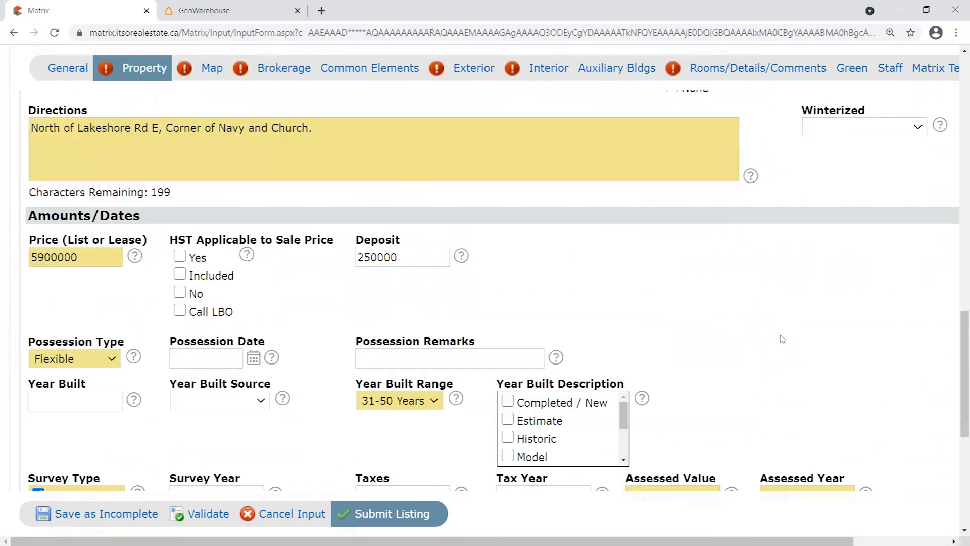
pyautogui.scroll(-5, 782, 339)
pyautogui.scroll(10, 781, 338)
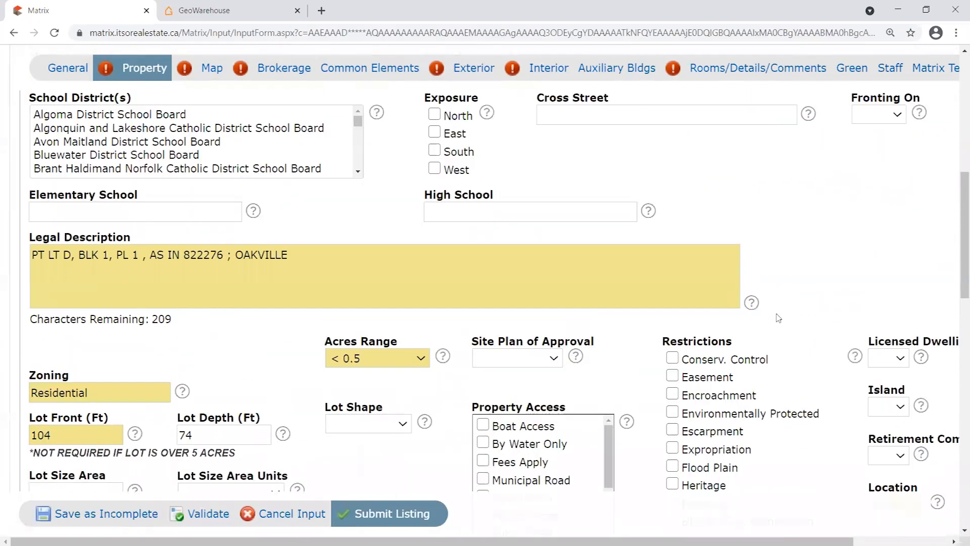
pyautogui.scroll(8, 778, 317)
pyautogui.scroll(-2, 725, 354)
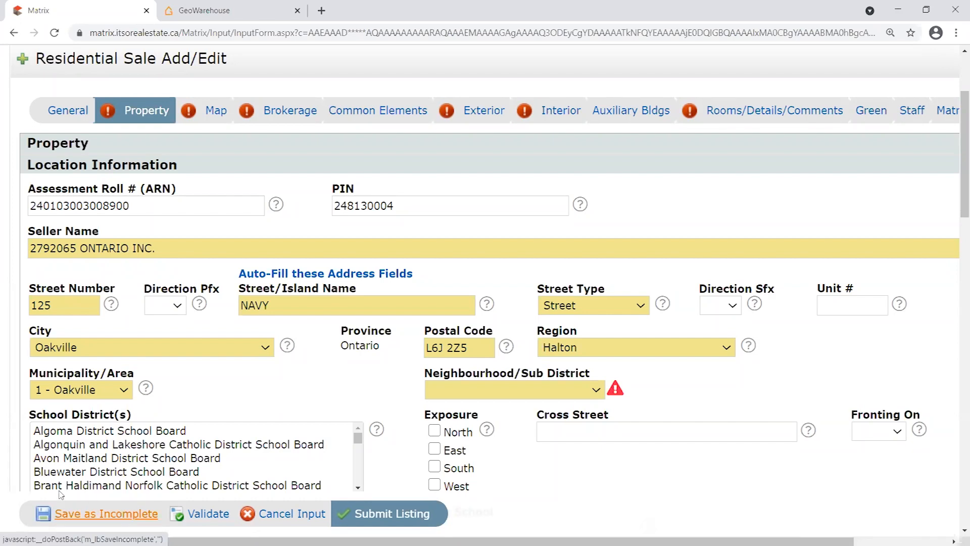
pyautogui.scroll(2, 408, 409)
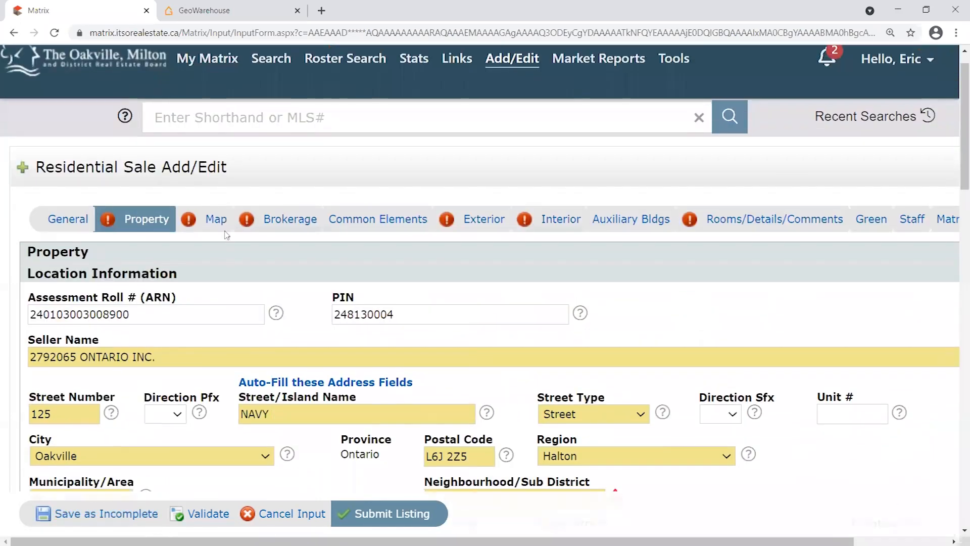
pyautogui.scroll(-2, 226, 235)
pyautogui.click(214, 111)
pyautogui.scroll(-2, 646, 293)
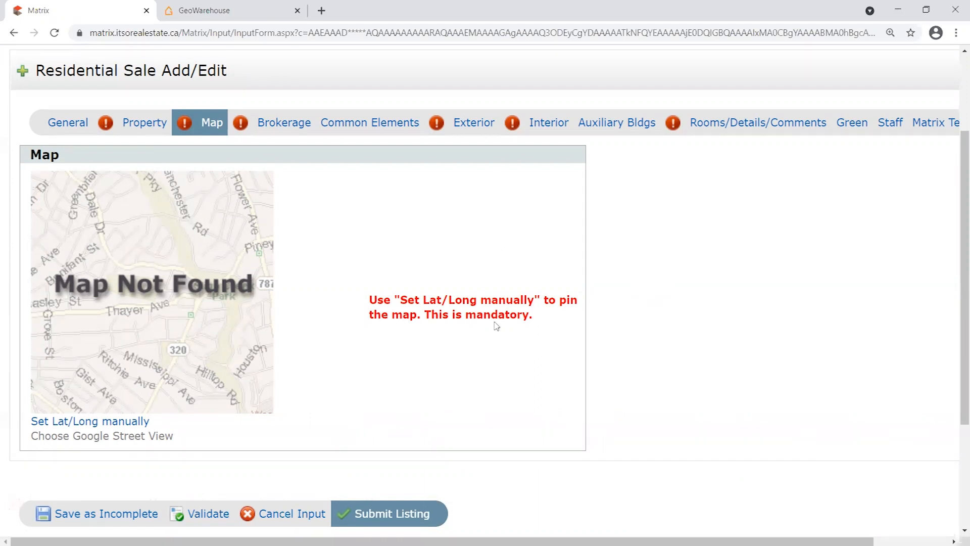
pyautogui.moveTo(352, 304); pyautogui.dragTo(567, 330)
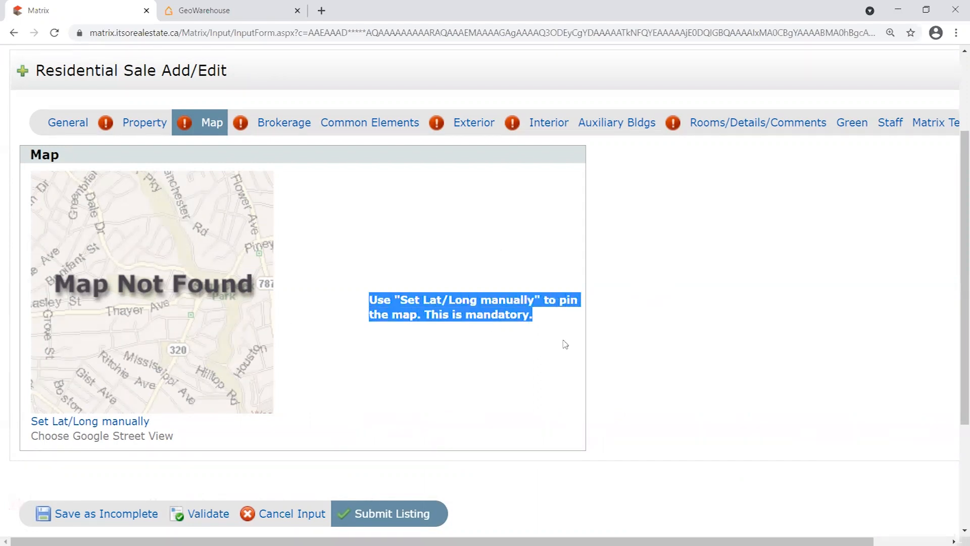
pyautogui.click(401, 303)
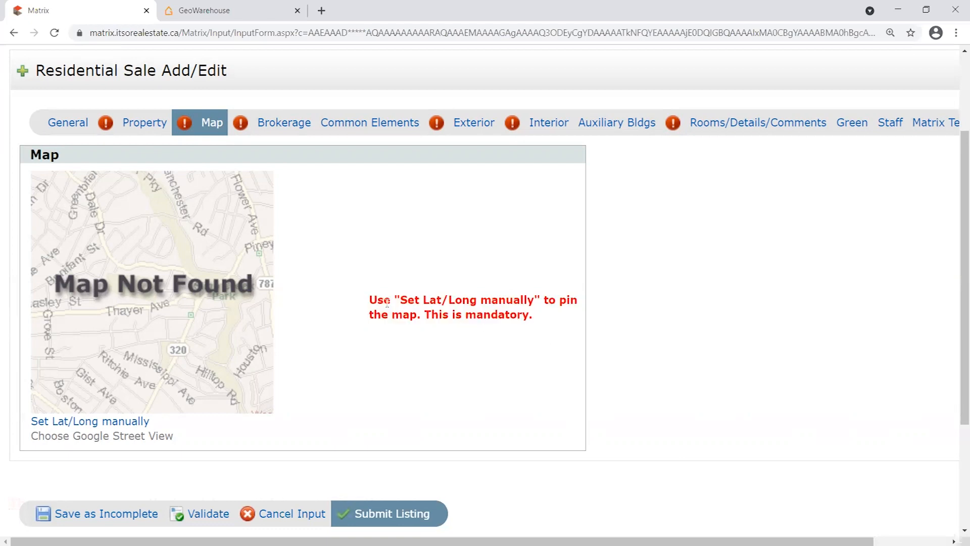
pyautogui.moveTo(398, 302); pyautogui.dragTo(525, 298)
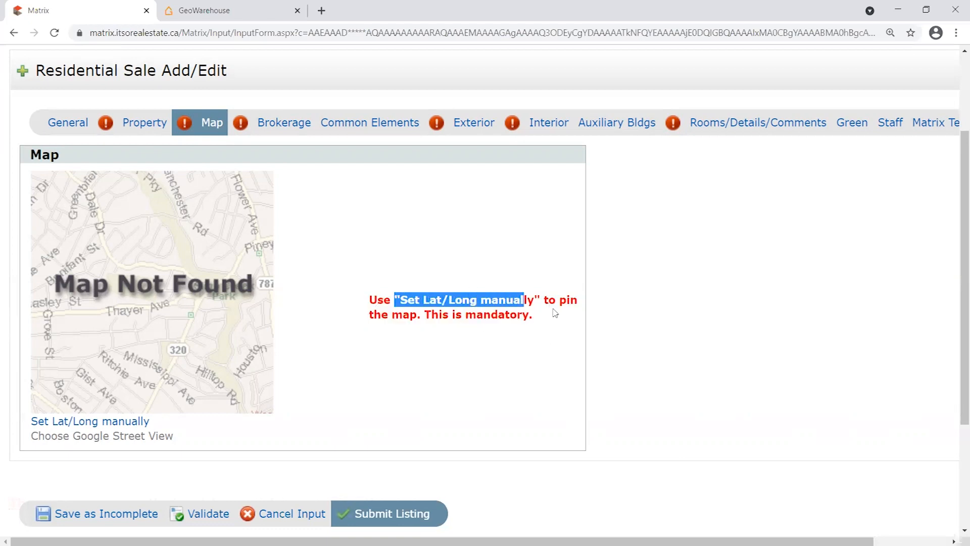
pyautogui.click(564, 299)
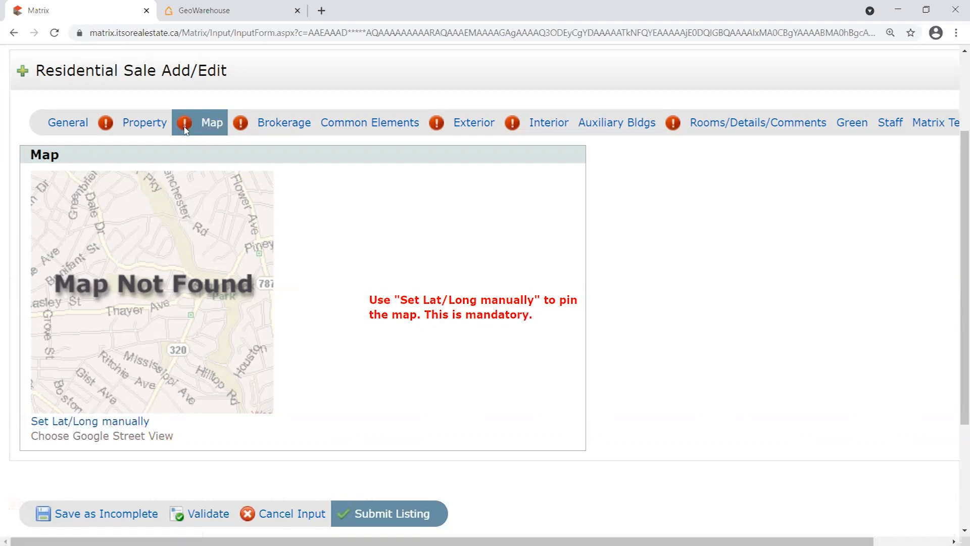
pyautogui.click(90, 422)
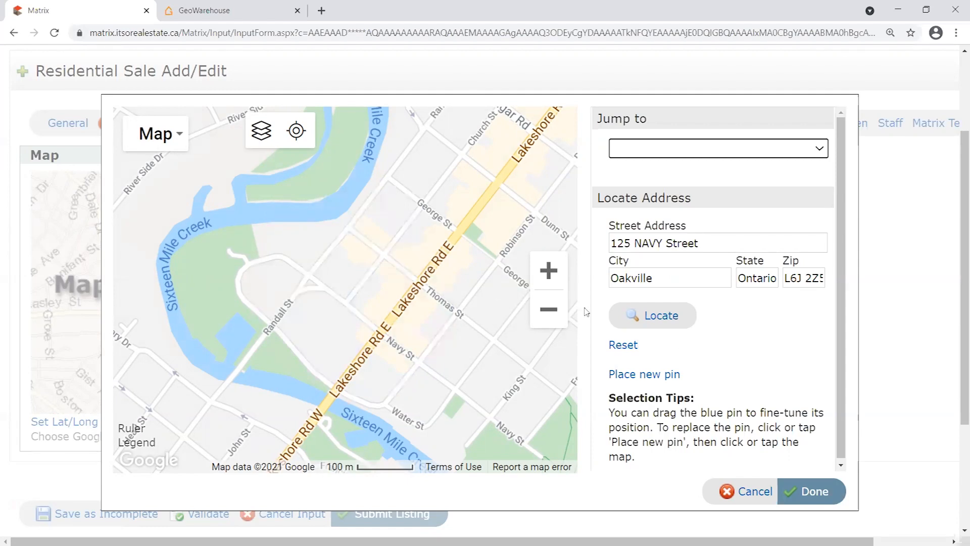
pyautogui.moveTo(712, 248); pyautogui.dragTo(606, 245)
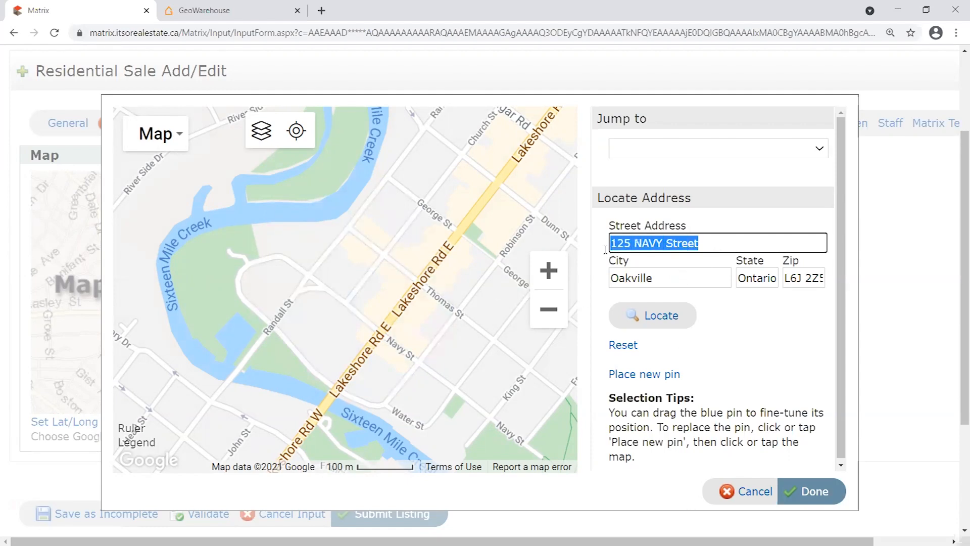
pyautogui.press('Tab')
pyautogui.press('Tab')
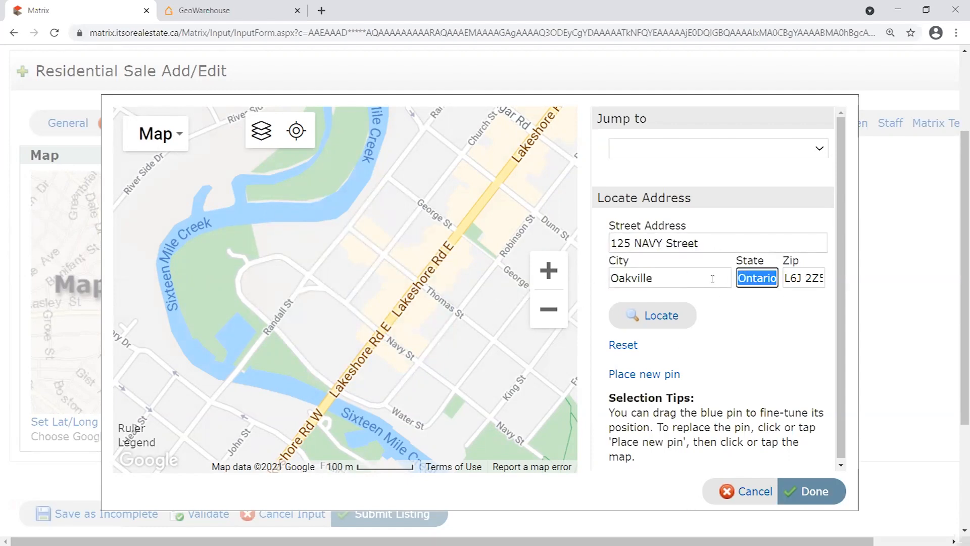
pyautogui.press('Tab')
pyautogui.click(690, 274)
pyautogui.moveTo(703, 243); pyautogui.dragTo(552, 224)
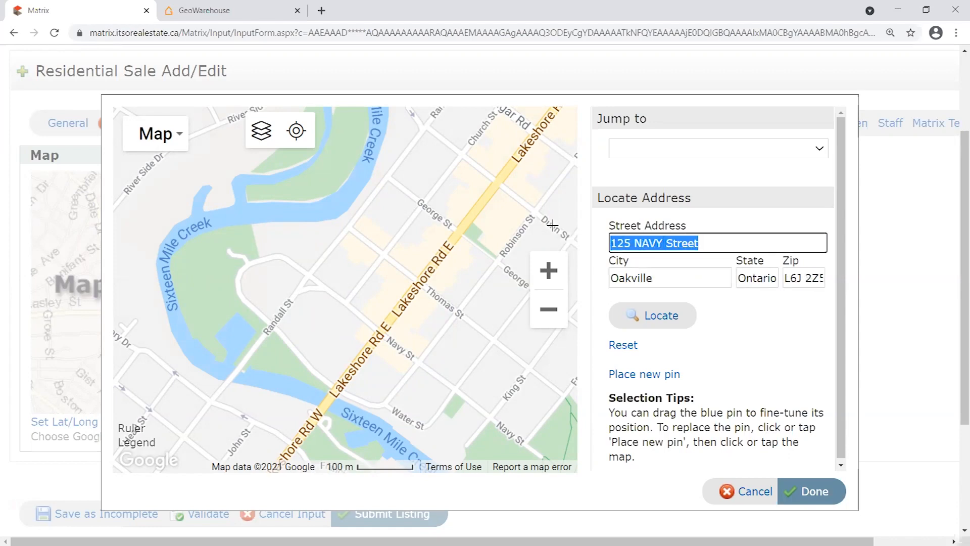
pyautogui.click(673, 279)
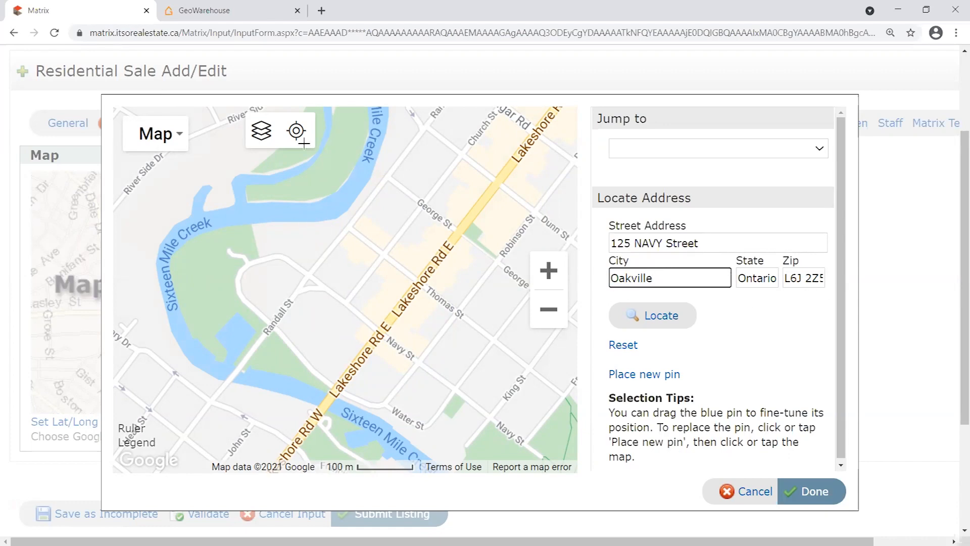
# Zoom the map in on Navy St near Lakeshore Rd E.
pyautogui.click(548, 309)
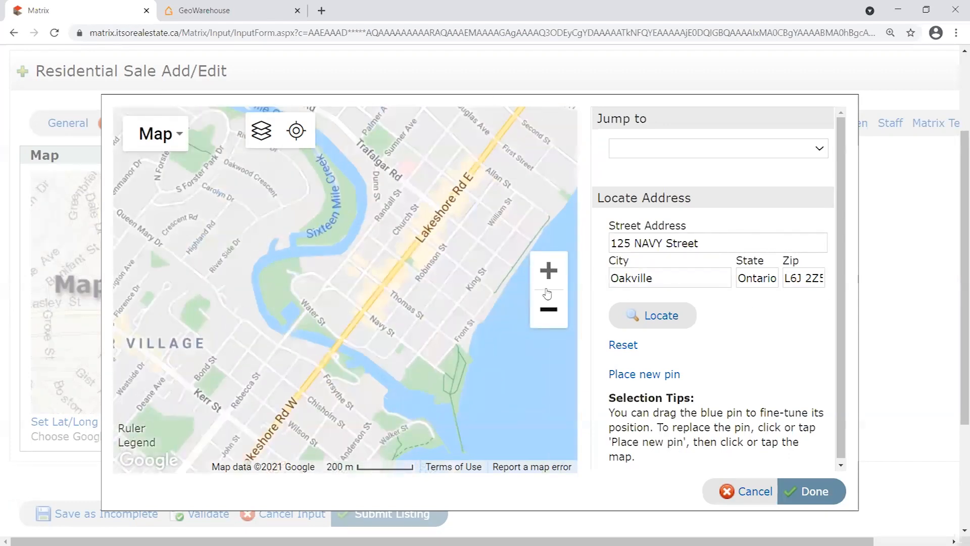
pyautogui.click(548, 276)
pyautogui.click(548, 275)
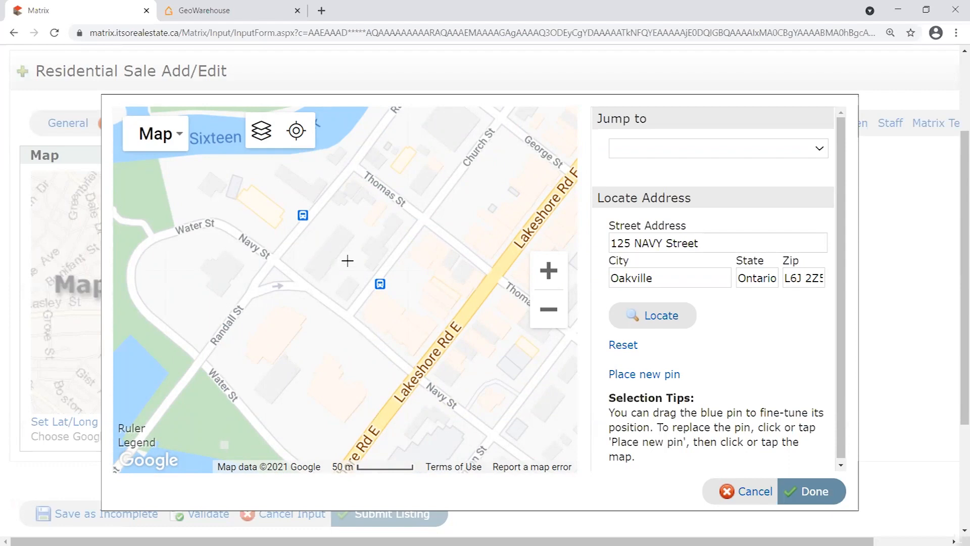
# Drop a pin and drag it onto the block just below Navy St.
pyautogui.click(253, 364)
pyautogui.moveTo(253, 342); pyautogui.dragTo(176, 230)
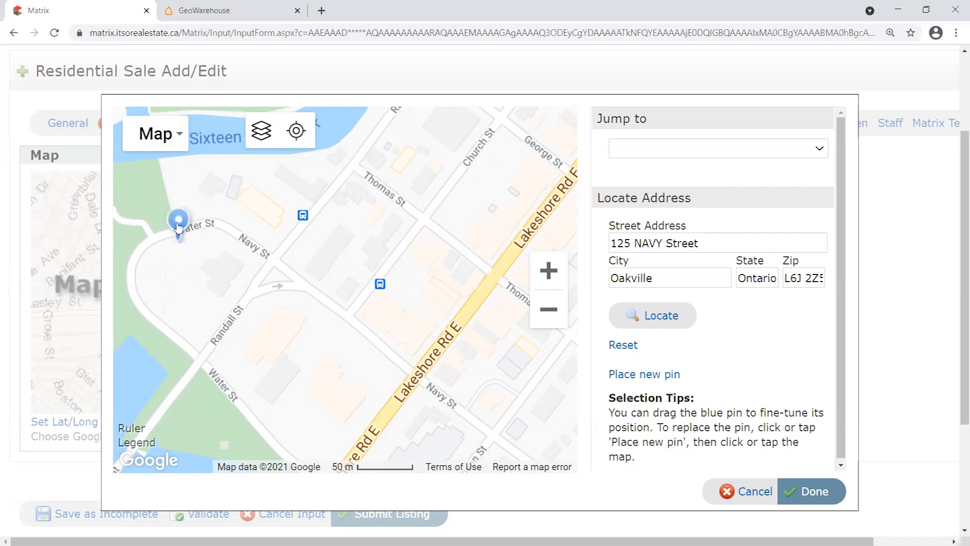
pyautogui.moveTo(186, 214)
pyautogui.mouseDown()
pyautogui.moveTo(243, 312)
pyautogui.moveTo(309, 333)
pyautogui.moveTo(355, 316)
pyautogui.moveTo(397, 331)
pyautogui.moveTo(549, 232)
pyautogui.moveTo(413, 241)
pyautogui.moveTo(396, 225)
pyautogui.moveTo(410, 243)
pyautogui.moveTo(340, 286)
pyautogui.moveTo(355, 259)
pyautogui.moveTo(338, 270)
pyautogui.moveTo(463, 265)
pyautogui.moveTo(332, 261)
pyautogui.mouseUp()
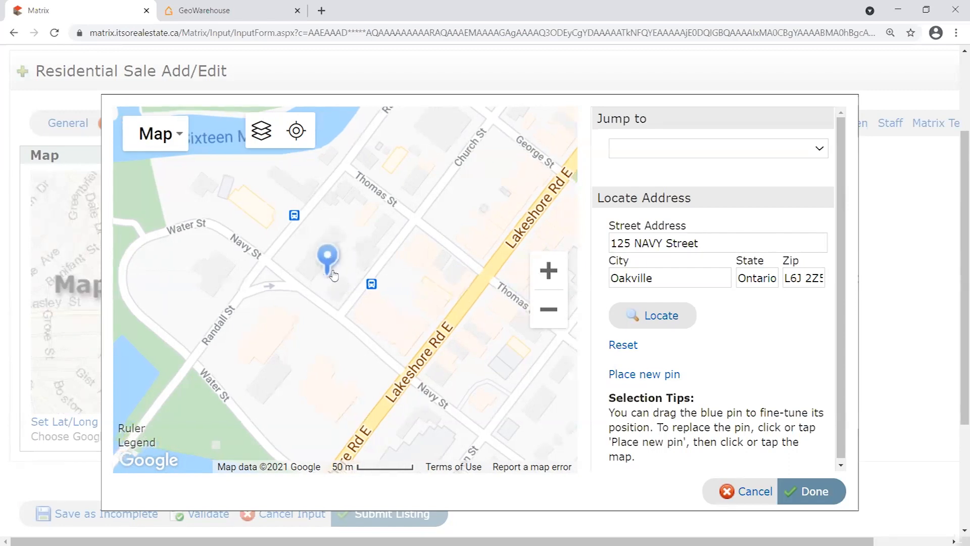
pyautogui.scroll(2, 326, 263)
pyautogui.moveTo(478, 347); pyautogui.dragTo(391, 351)
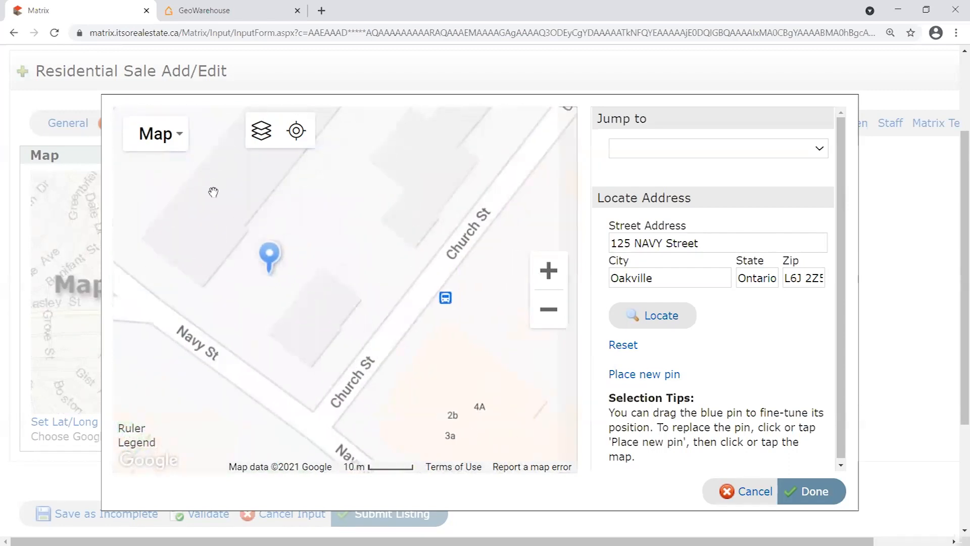
pyautogui.moveTo(269, 257)
pyautogui.mouseDown()
pyautogui.moveTo(256, 280)
pyautogui.moveTo(259, 259)
pyautogui.moveTo(354, 316)
pyautogui.moveTo(275, 353)
pyautogui.moveTo(313, 318)
pyautogui.moveTo(298, 310)
pyautogui.moveTo(355, 295)
pyautogui.moveTo(343, 282)
pyautogui.mouseUp()
pyautogui.scroll(-1, 390, 309)
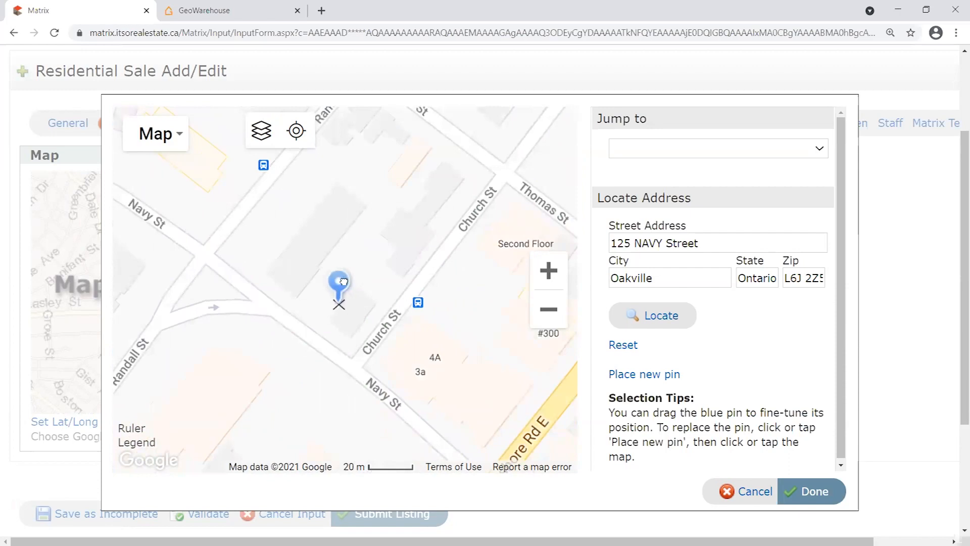
pyautogui.moveTo(346, 286)
pyautogui.mouseDown()
pyautogui.moveTo(336, 297)
pyautogui.moveTo(343, 288)
pyautogui.mouseUp()
pyautogui.scroll(-1, 445, 343)
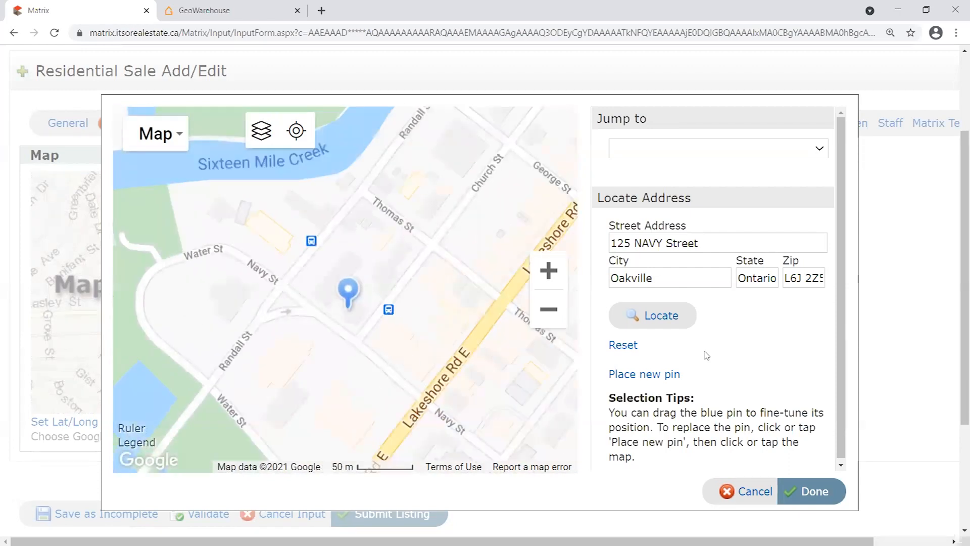
# Reset and re-drop the pin onto the Navy St building, then locate the address.
pyautogui.click(661, 316)
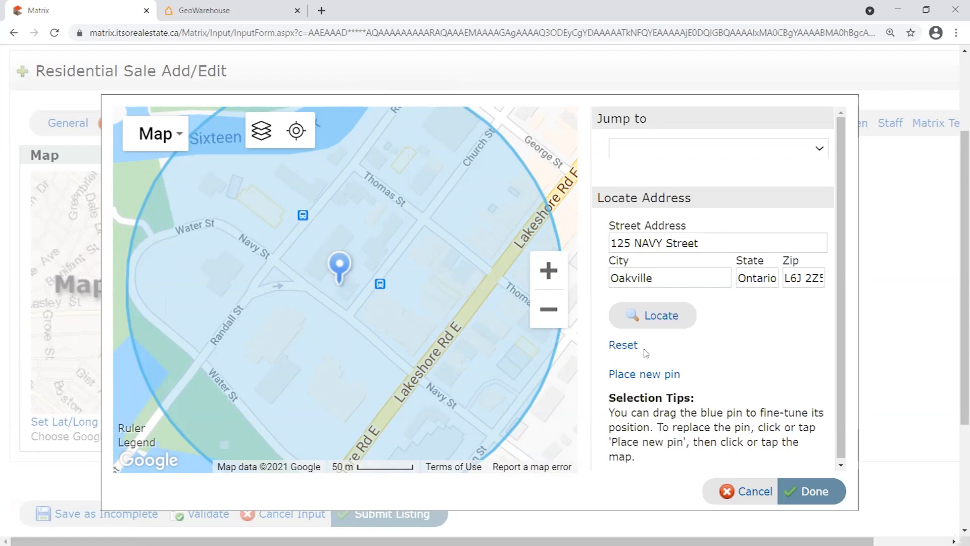
pyautogui.click(645, 374)
pyautogui.click(447, 275)
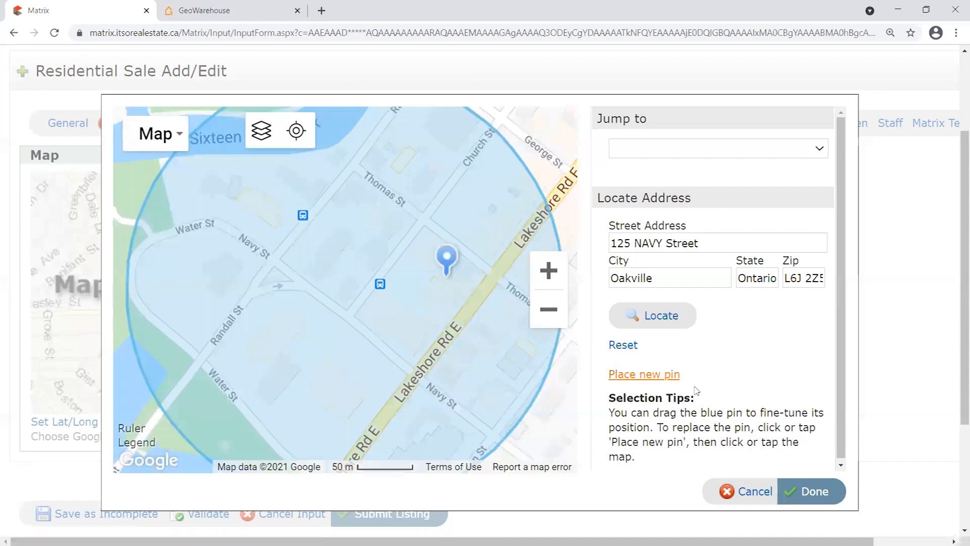
pyautogui.click(625, 345)
pyautogui.click(644, 373)
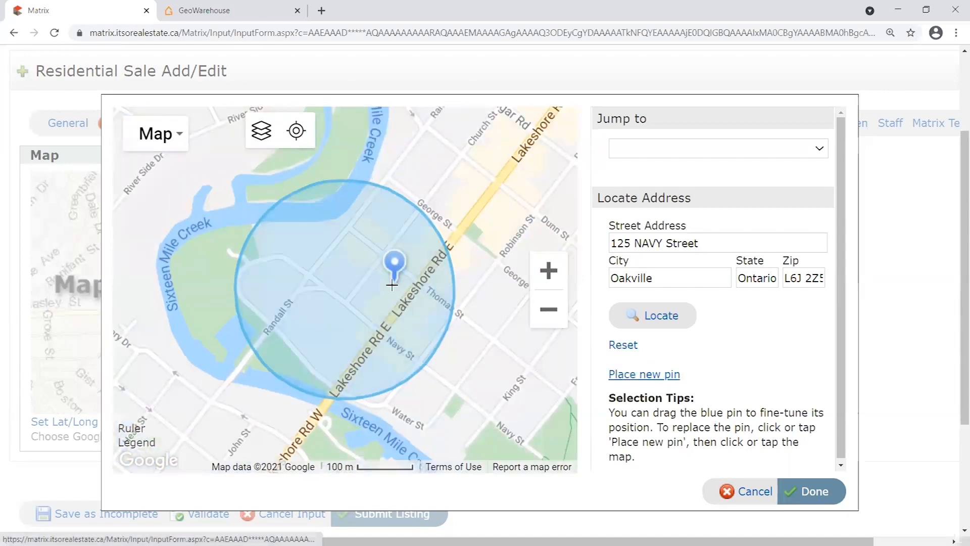
pyautogui.click(347, 281)
pyautogui.scroll(2, 346, 282)
pyautogui.moveTo(358, 255); pyautogui.dragTo(357, 281)
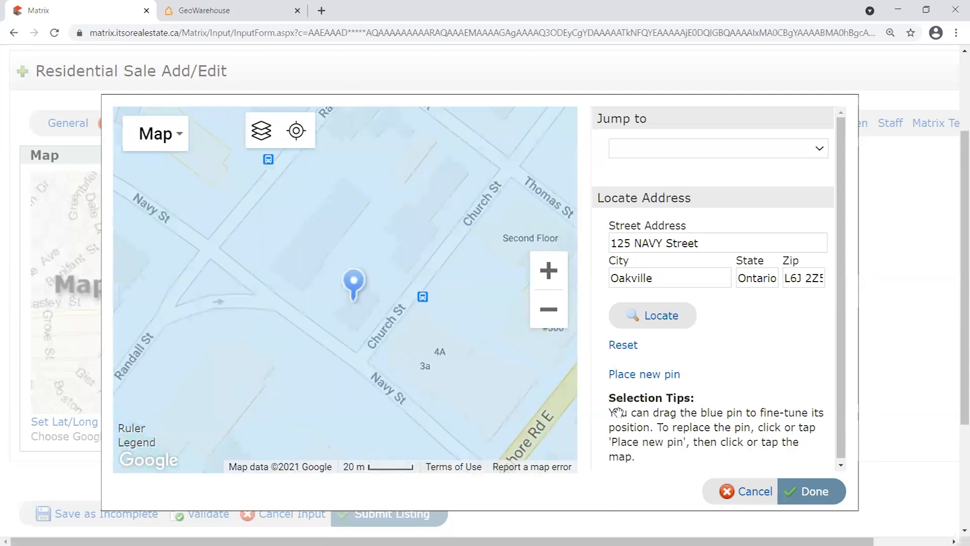
pyautogui.click(661, 317)
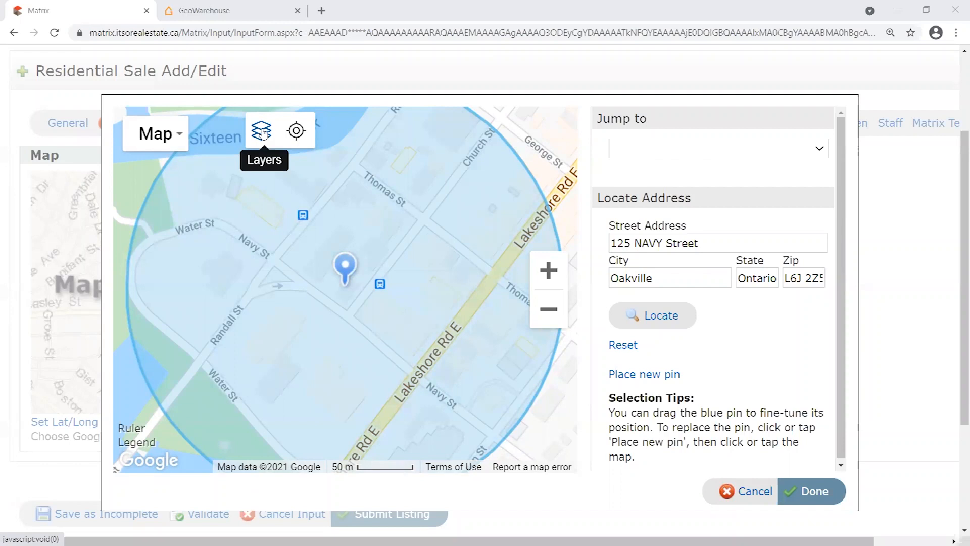
pyautogui.click(262, 133)
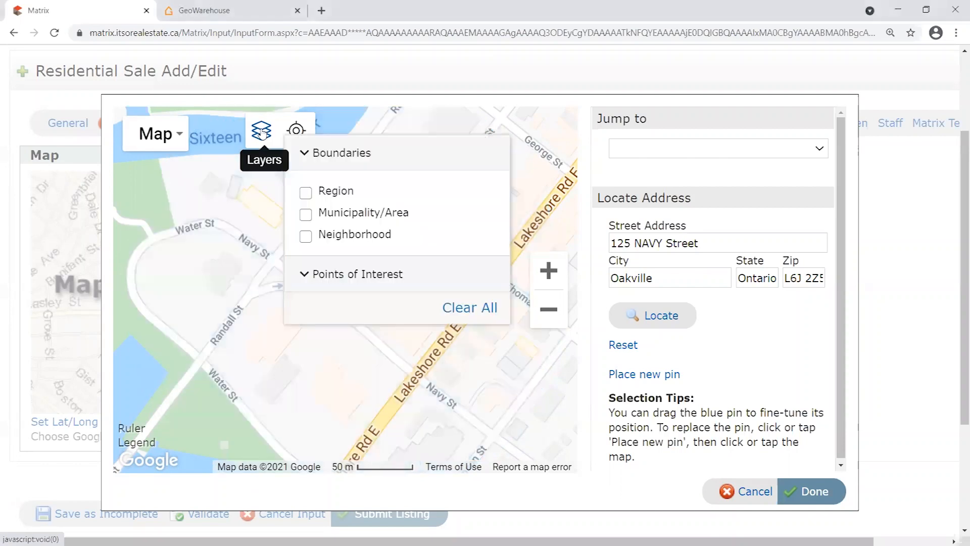
pyautogui.click(306, 236)
pyautogui.click(262, 132)
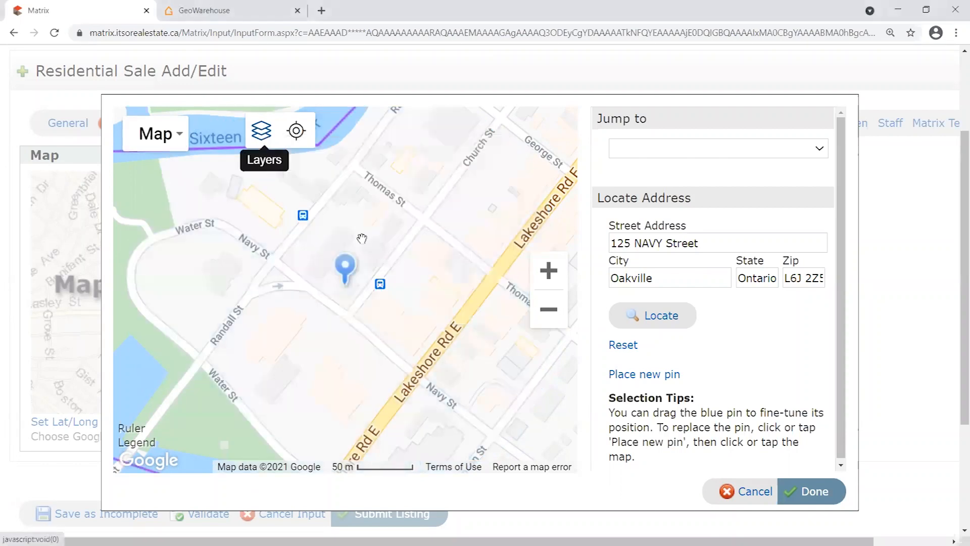
pyautogui.scroll(-4, 444, 271)
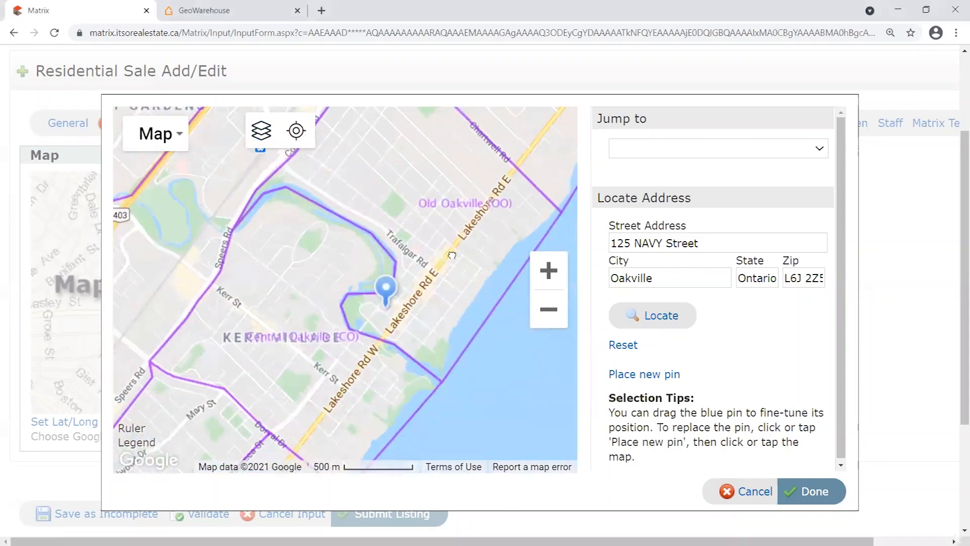
pyautogui.scroll(-1, 455, 245)
pyautogui.scroll(1, 414, 264)
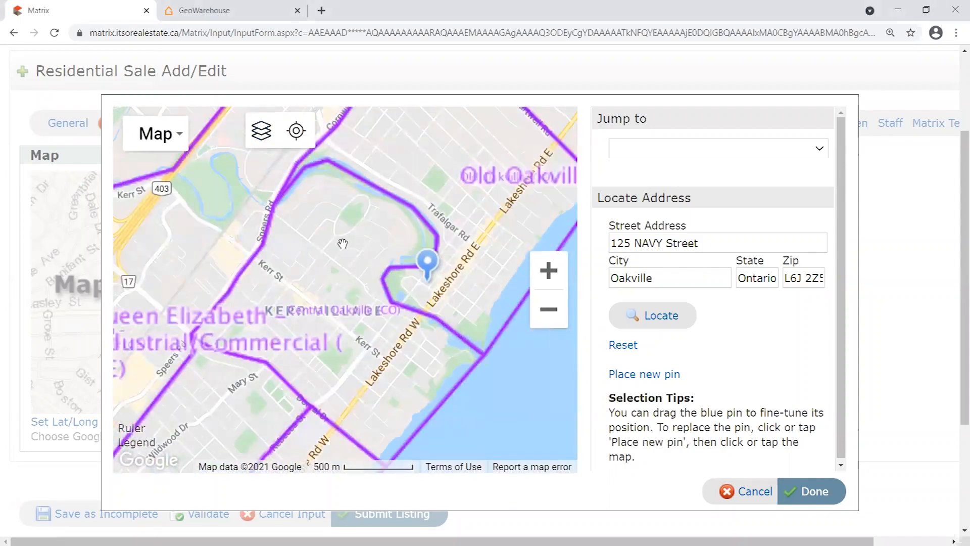
pyautogui.scroll(-1, 342, 244)
pyautogui.moveTo(258, 246); pyautogui.dragTo(316, 241)
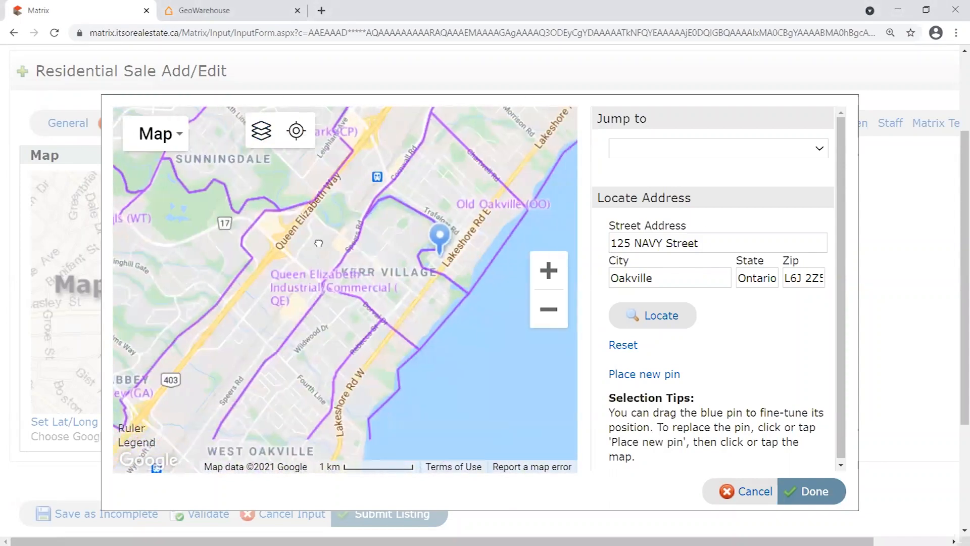
pyautogui.scroll(1, 439, 248)
pyautogui.scroll(2, 434, 247)
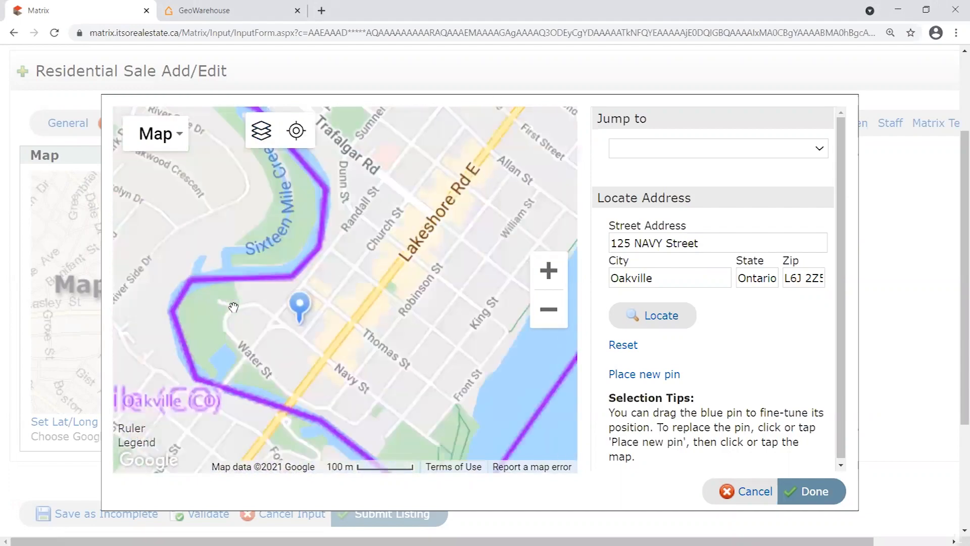
pyautogui.scroll(-1, 343, 283)
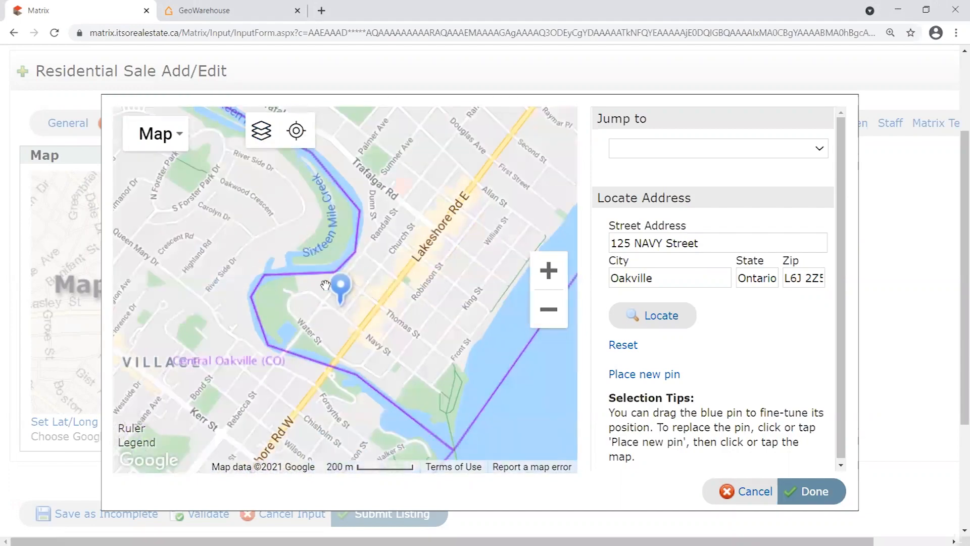
pyautogui.scroll(-2, 426, 303)
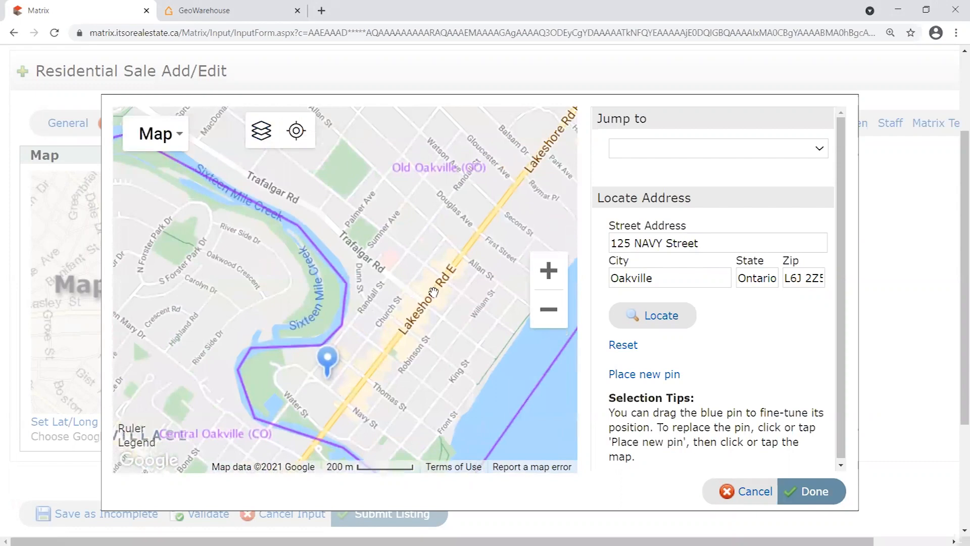
pyautogui.moveTo(425, 285); pyautogui.dragTo(413, 306)
pyautogui.moveTo(465, 355); pyautogui.dragTo(409, 329)
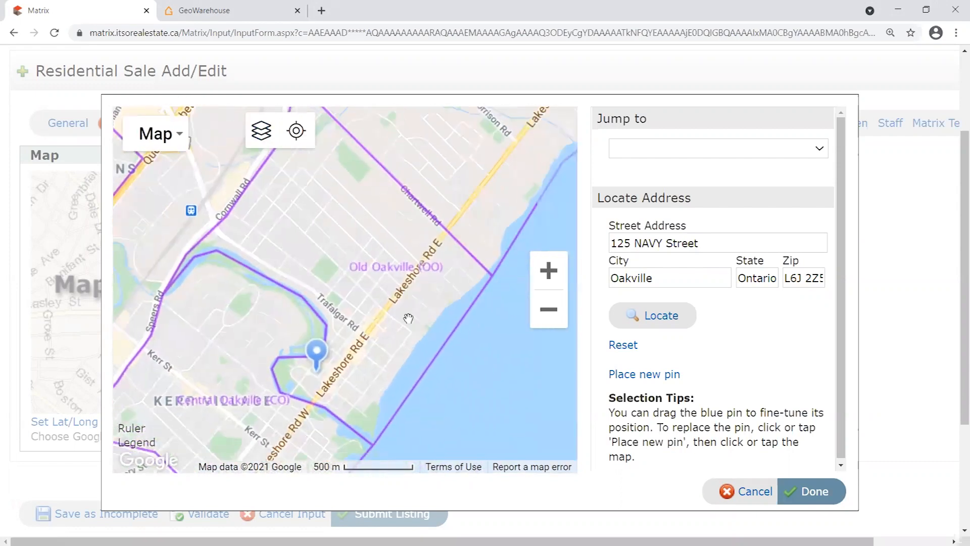
pyautogui.scroll(1, 349, 271)
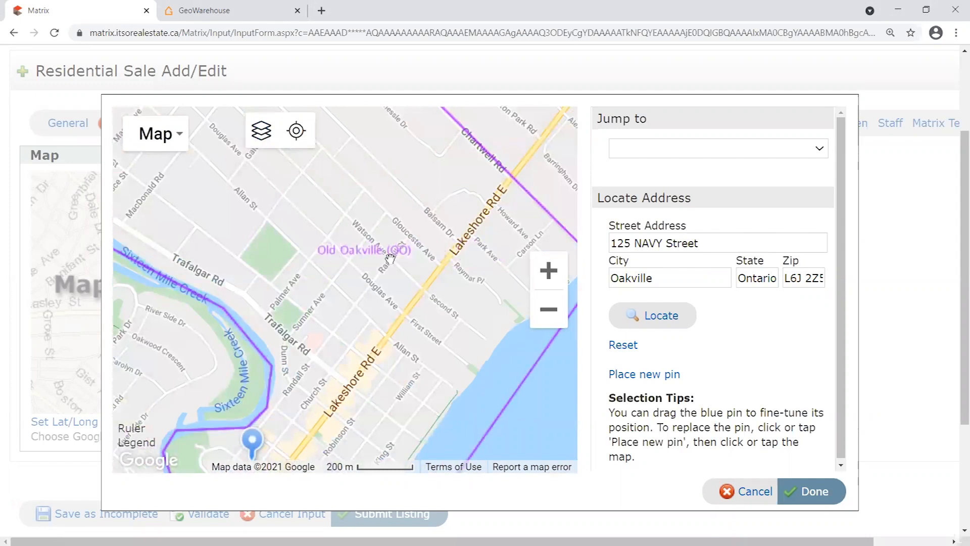
pyautogui.scroll(-1, 363, 318)
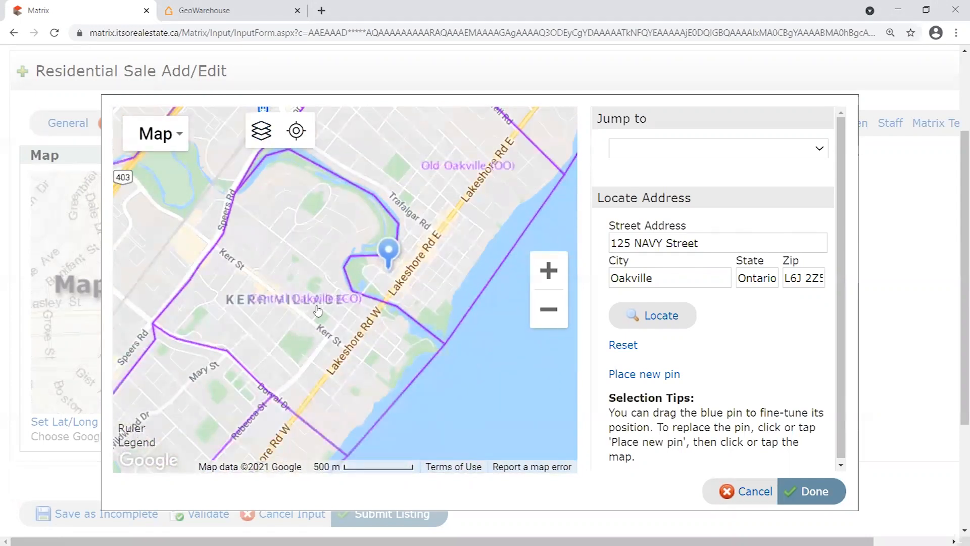
pyautogui.scroll(1, 311, 299)
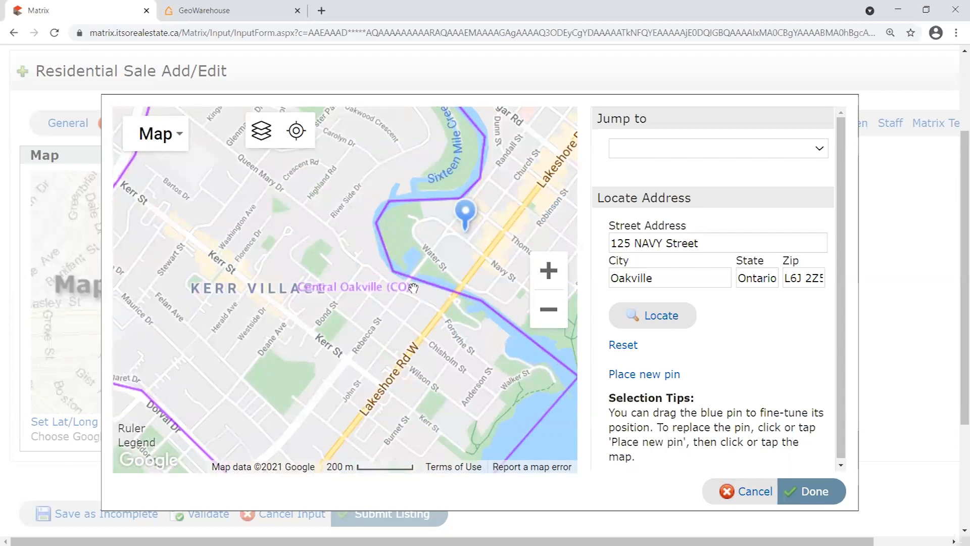
pyautogui.moveTo(498, 224); pyautogui.dragTo(470, 227)
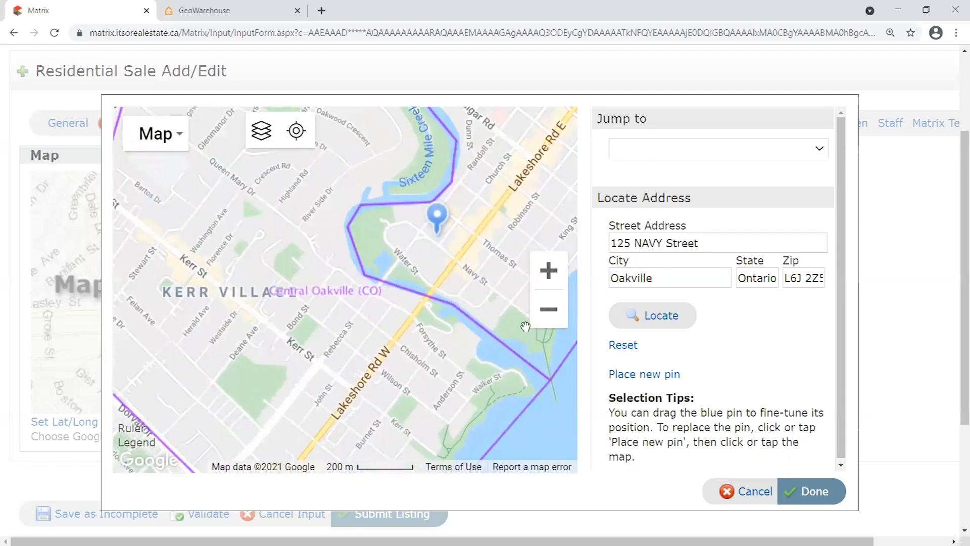
pyautogui.moveTo(451, 196); pyautogui.dragTo(426, 321)
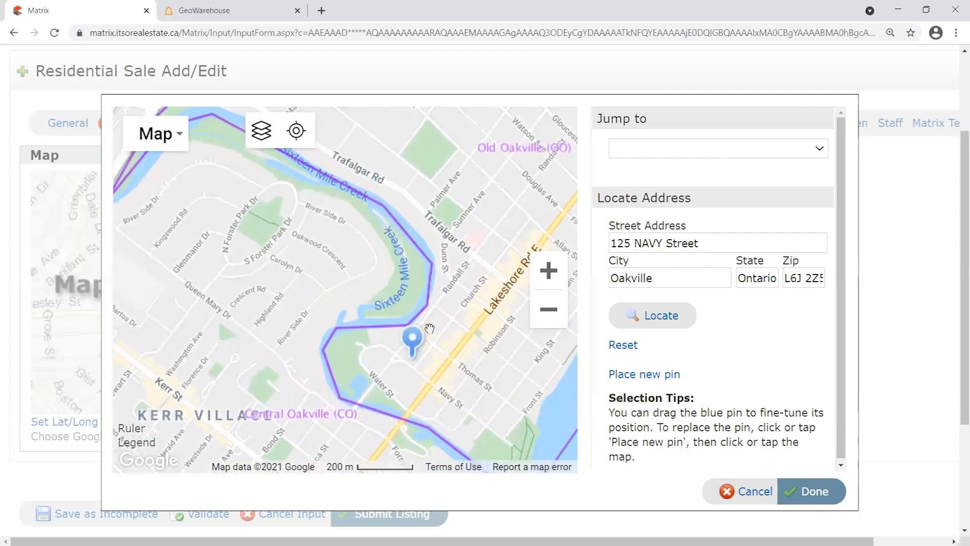
pyautogui.scroll(1, 429, 329)
pyautogui.moveTo(413, 279); pyautogui.dragTo(324, 339)
pyautogui.scroll(-1, 403, 262)
pyautogui.moveTo(418, 341); pyautogui.dragTo(449, 306)
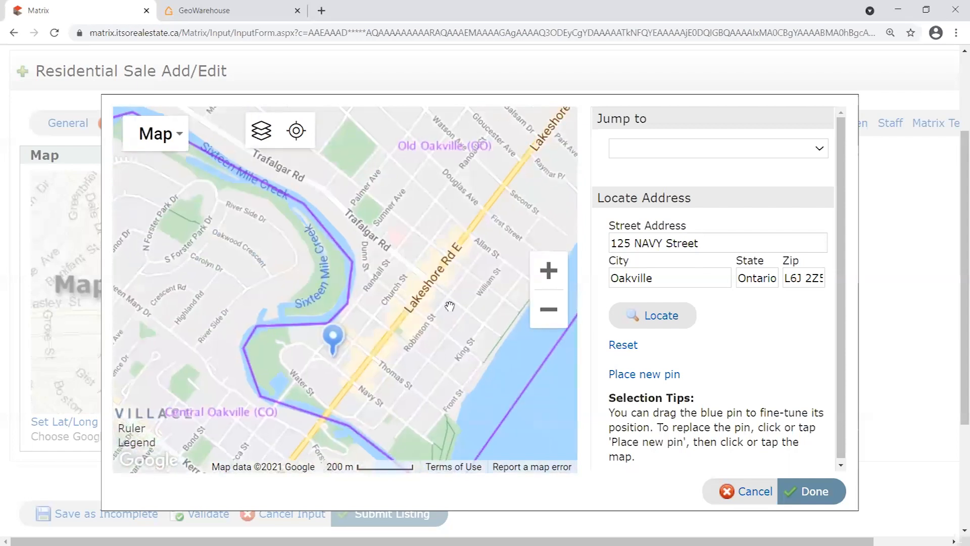
pyautogui.scroll(-1, 450, 306)
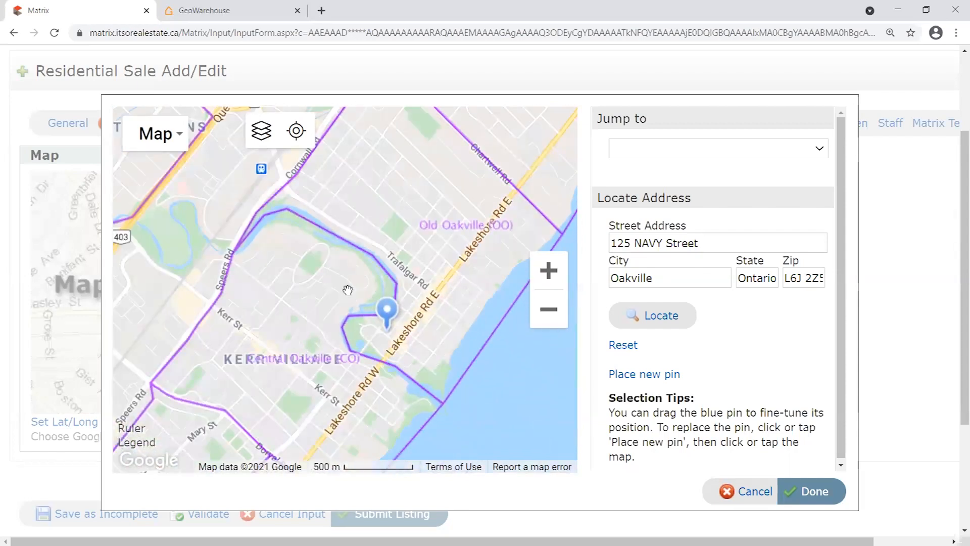
pyautogui.scroll(-1, 412, 310)
pyautogui.scroll(1, 419, 306)
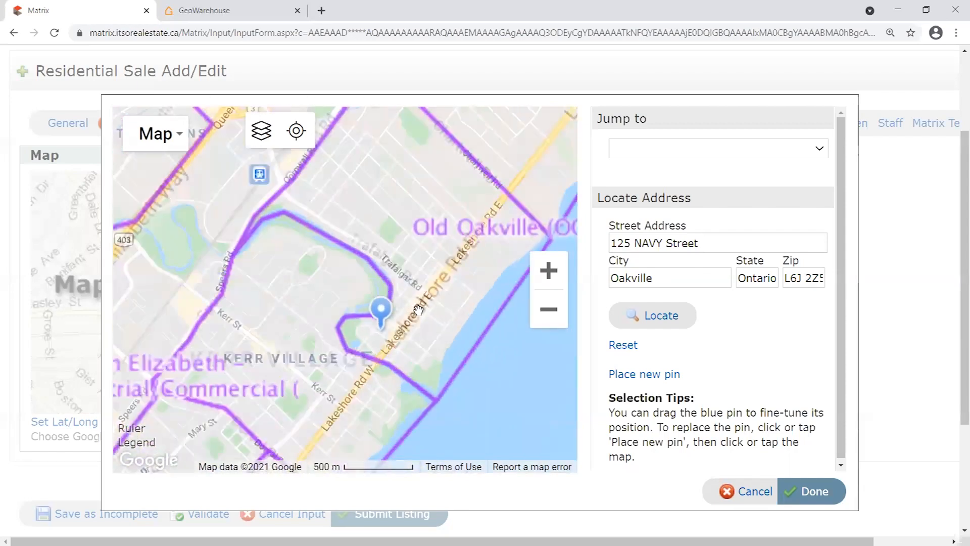
pyautogui.scroll(-1, 426, 300)
pyautogui.scroll(-1, 428, 300)
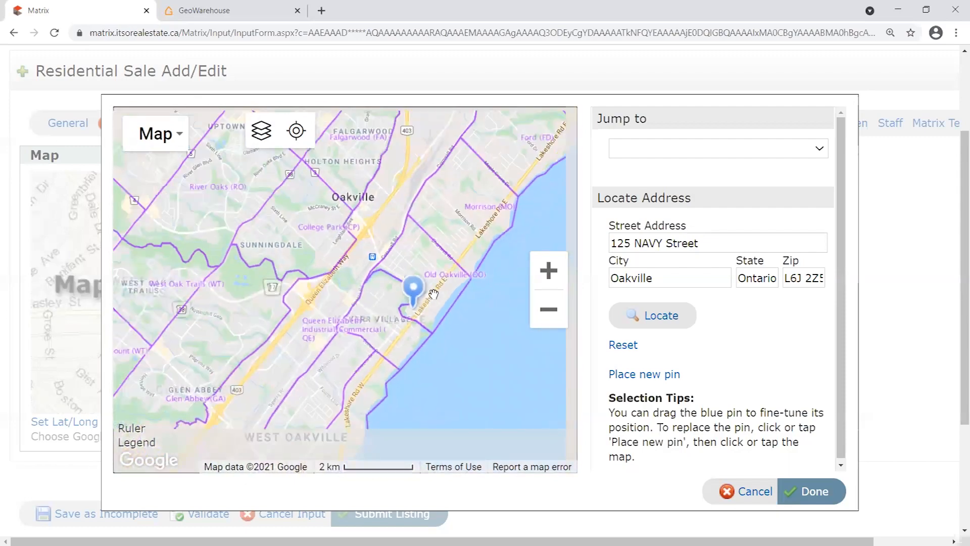
pyautogui.click(270, 137)
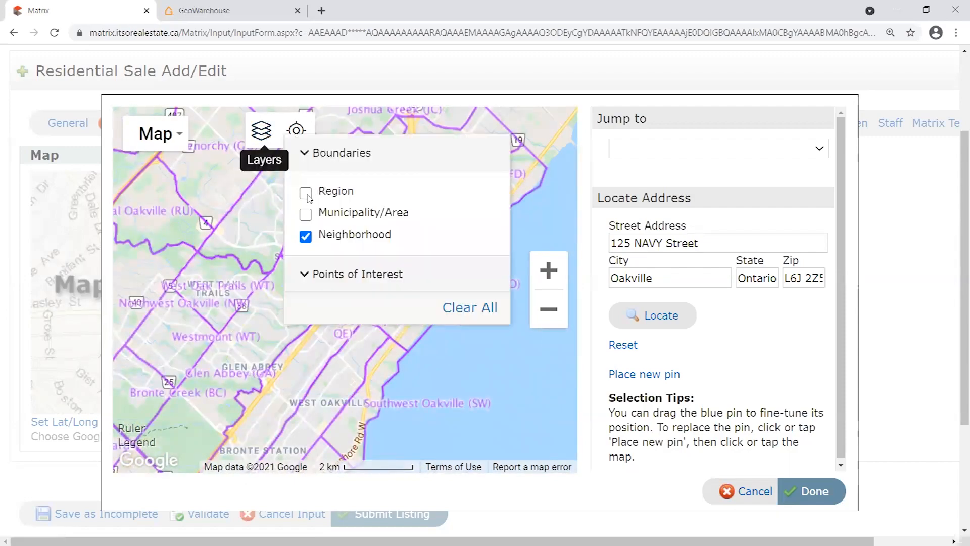
# Hide the Neighborhood boundary layer on the map.
pyautogui.click(271, 137)
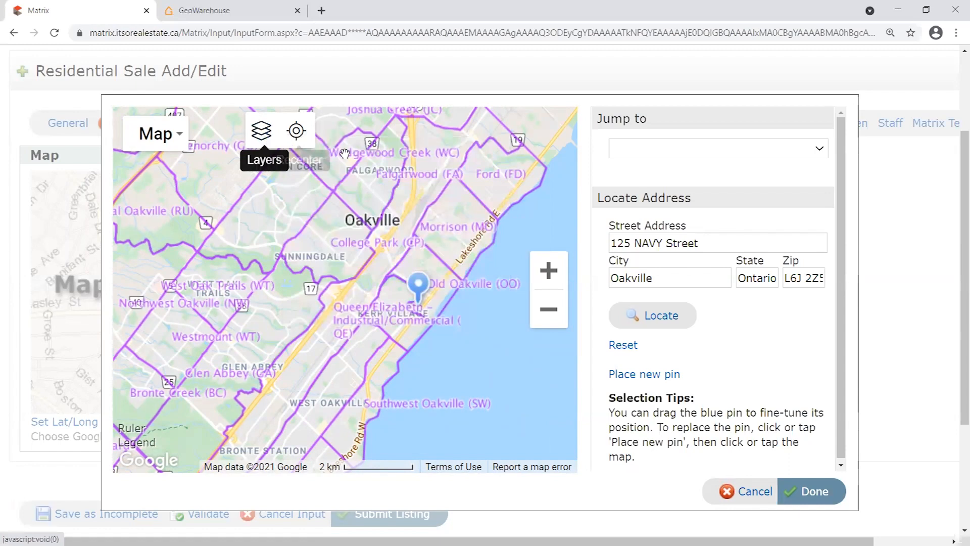
pyautogui.scroll(-1, 438, 259)
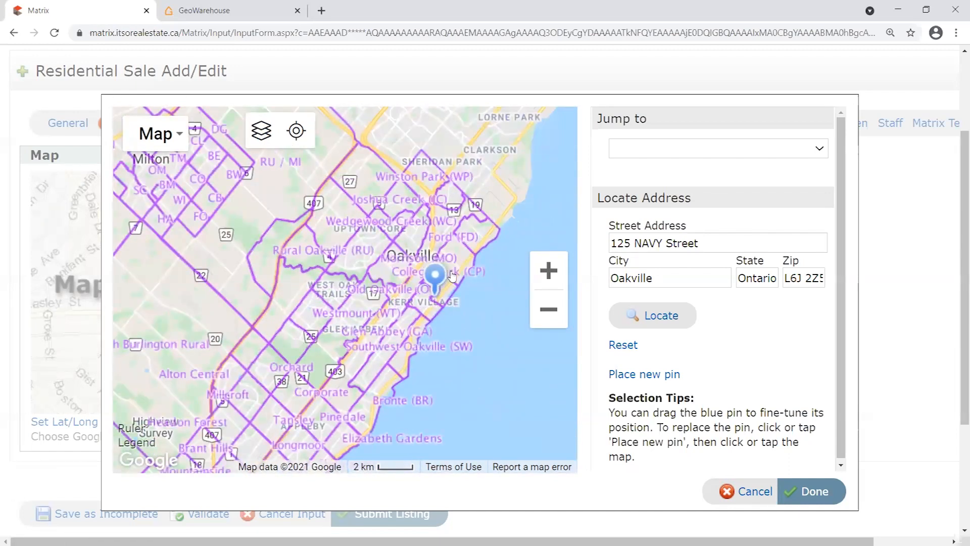
pyautogui.scroll(1, 447, 270)
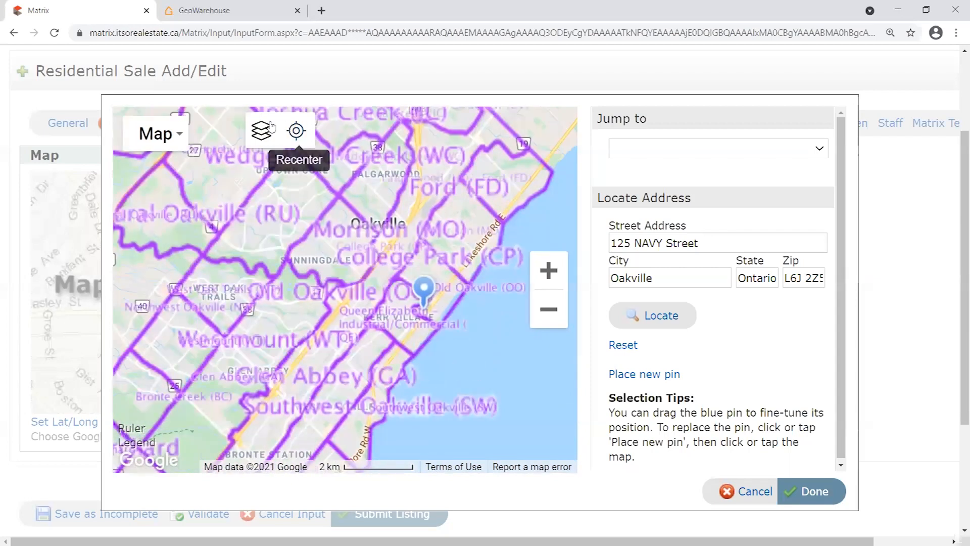
pyautogui.click(264, 140)
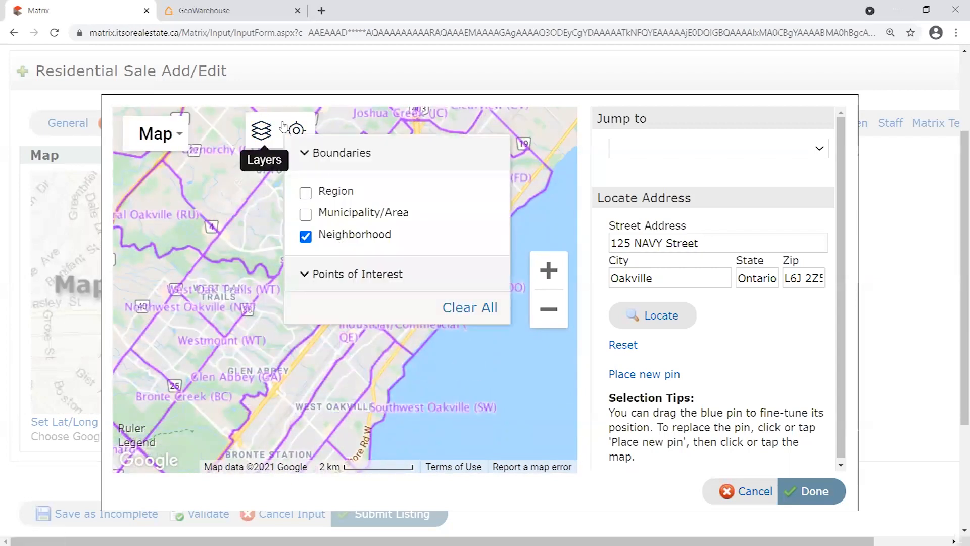
pyautogui.click(261, 131)
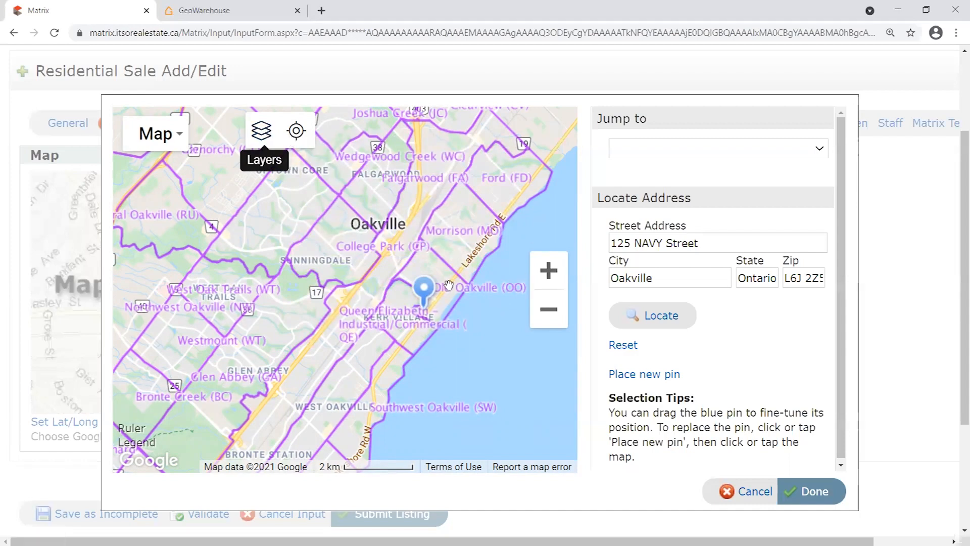
pyautogui.click(258, 137)
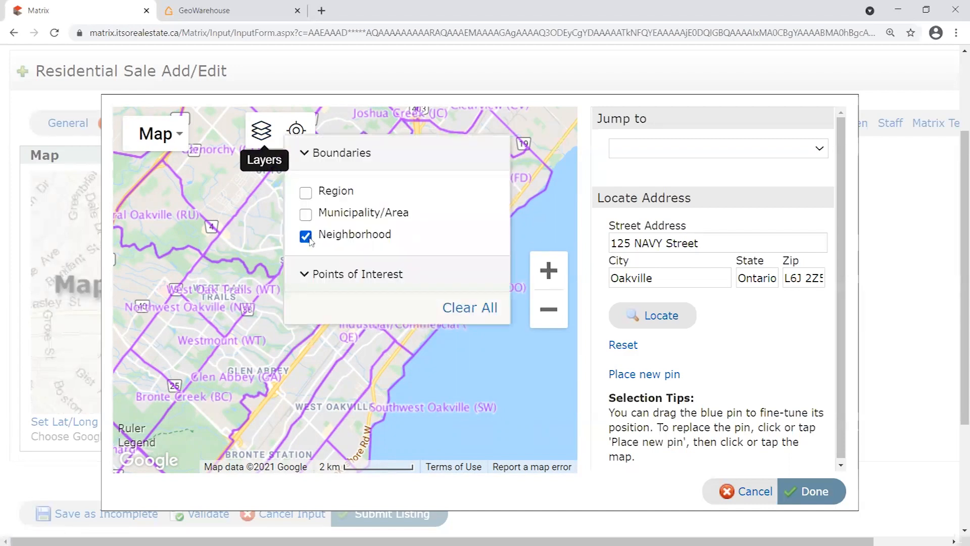
pyautogui.click(305, 235)
pyautogui.click(261, 131)
# Frame the pin's street and accept the pin location with Done.
pyautogui.scroll(2, 404, 316)
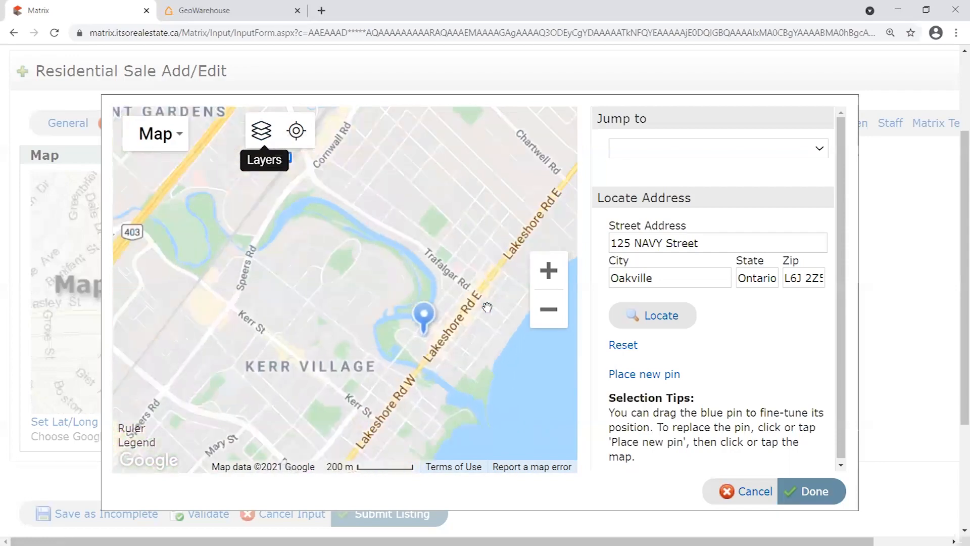
pyautogui.moveTo(433, 383); pyautogui.dragTo(407, 342)
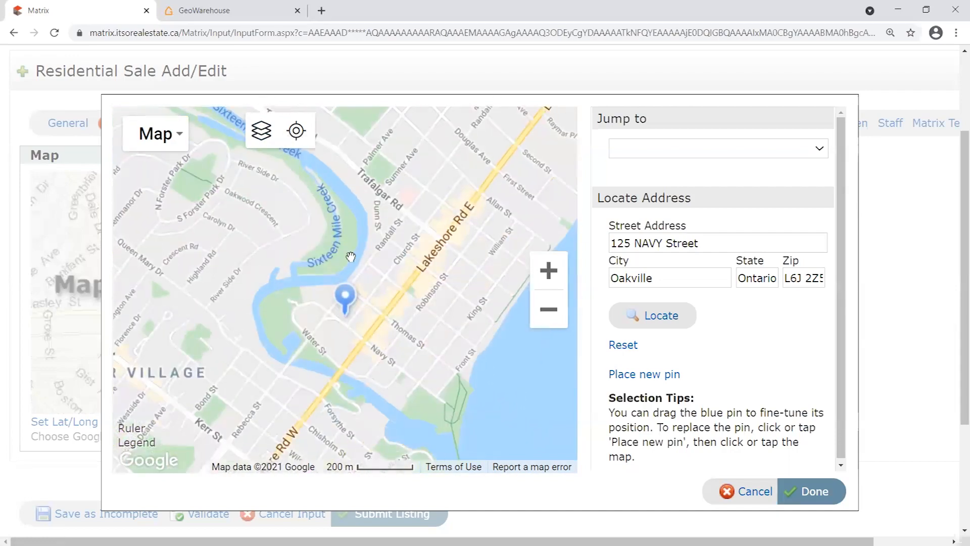
pyautogui.click(816, 492)
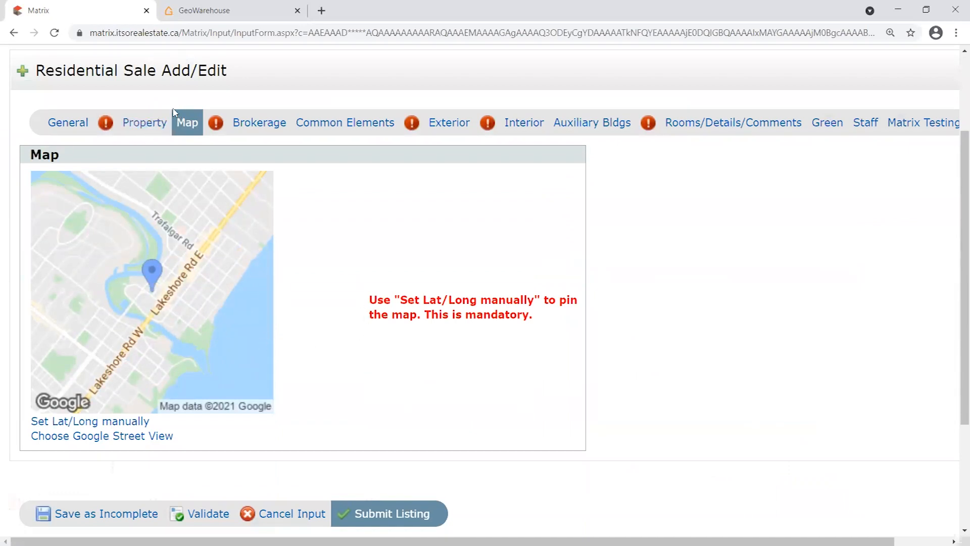
# On the Property tab, choose neighbourhood 1013 - OO Old Oakville, then validate the listing.
pyautogui.click(144, 127)
pyautogui.scroll(-5, 589, 300)
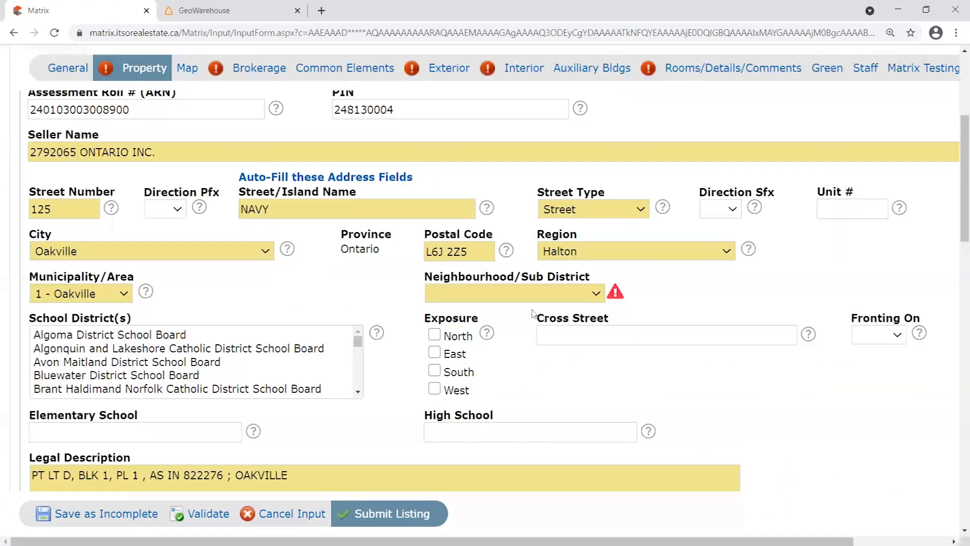
pyautogui.click(588, 298)
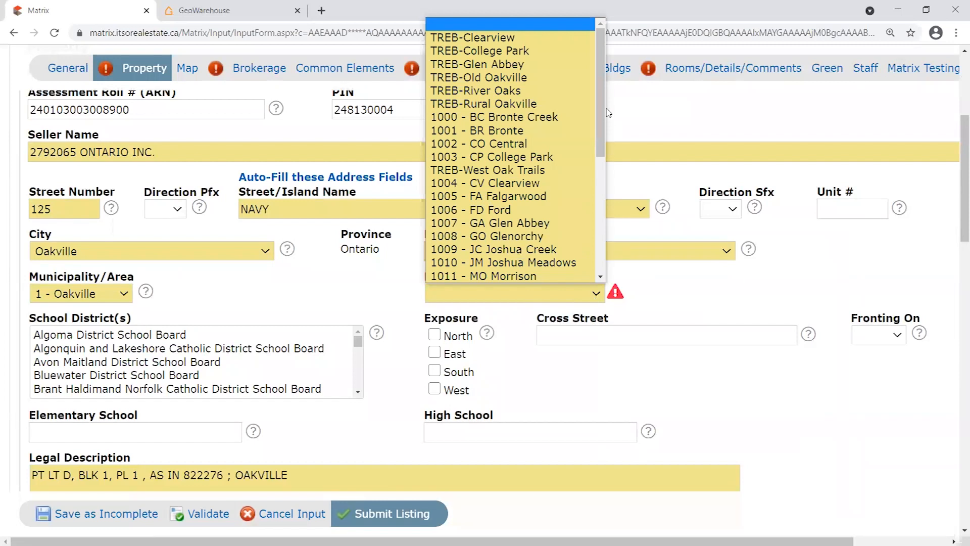
pyautogui.moveTo(603, 110); pyautogui.dragTo(605, 190)
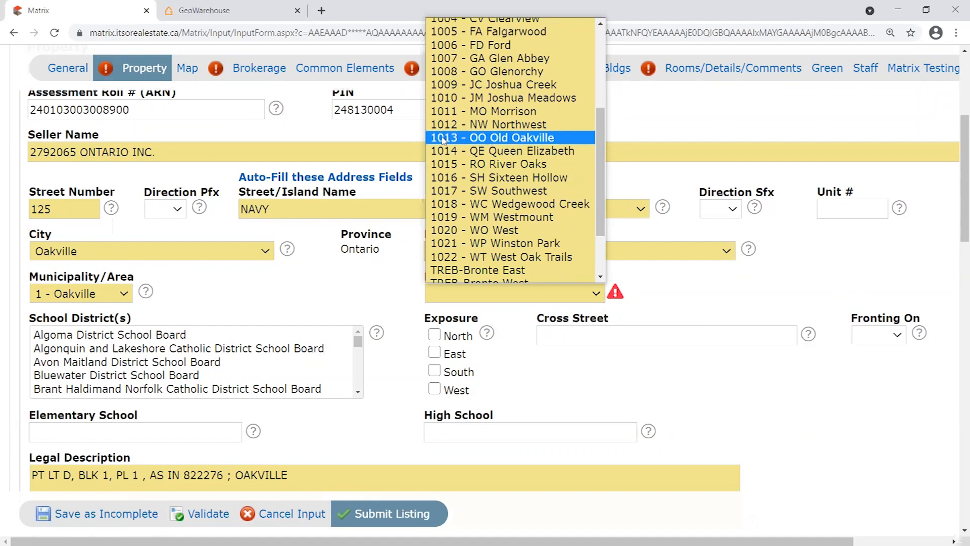
pyautogui.click(501, 140)
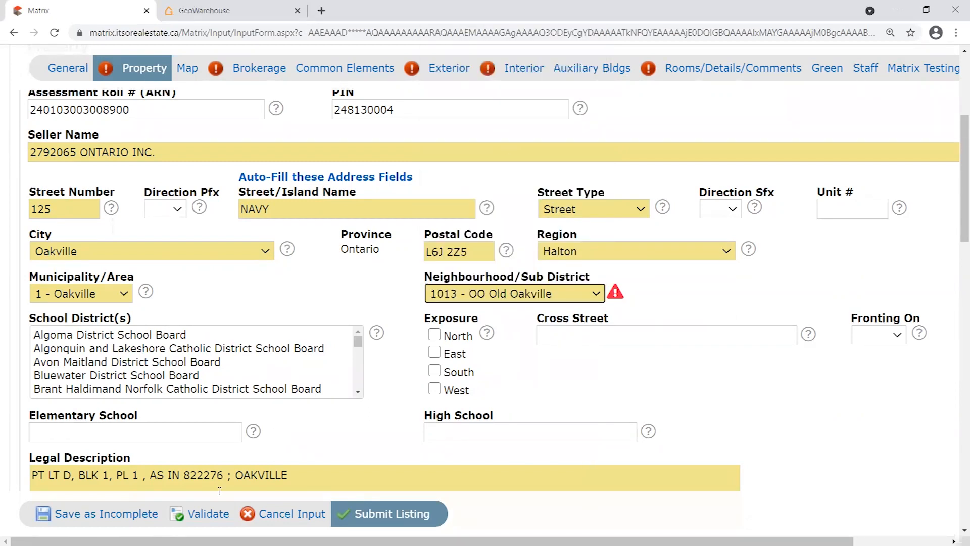
pyautogui.click(205, 515)
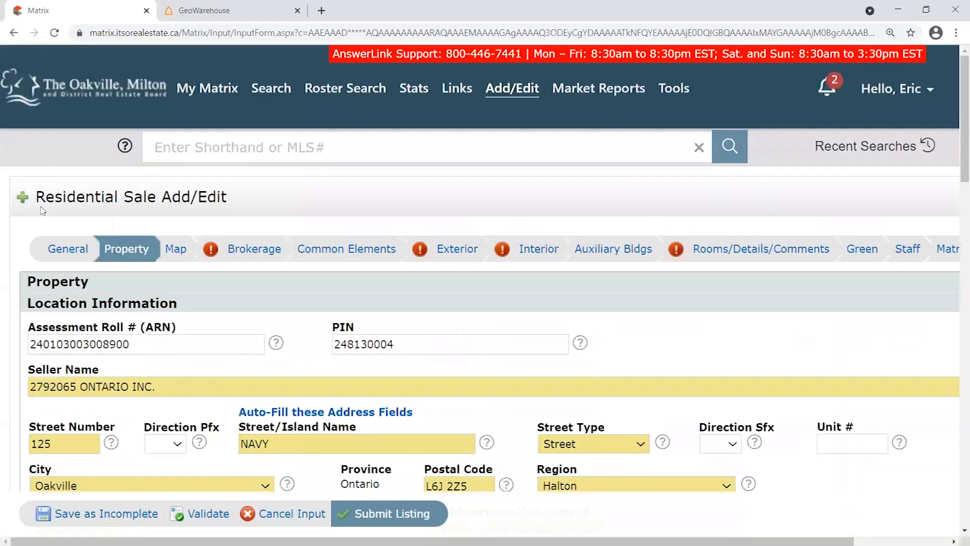
pyautogui.moveTo(45, 248); pyautogui.dragTo(195, 251)
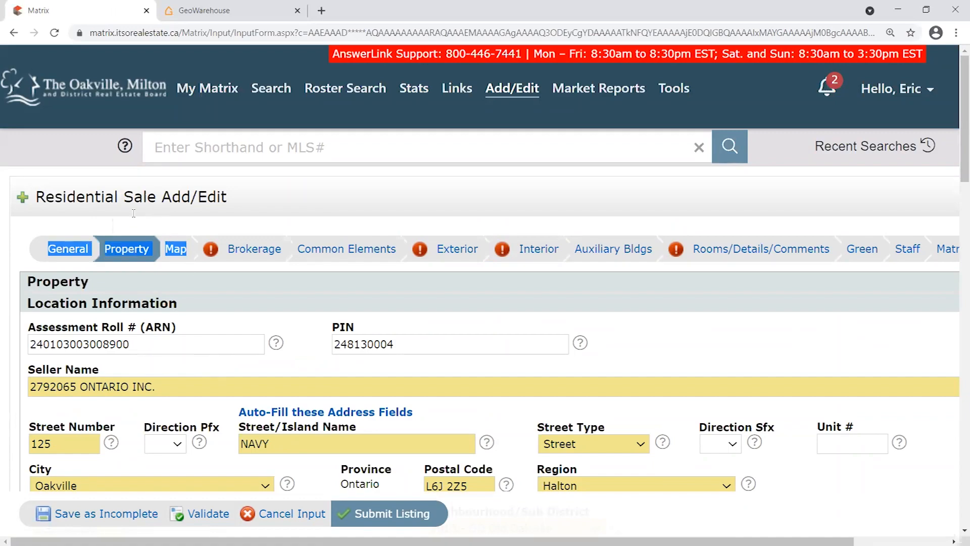
pyautogui.click(122, 229)
pyautogui.scroll(-3, 222, 273)
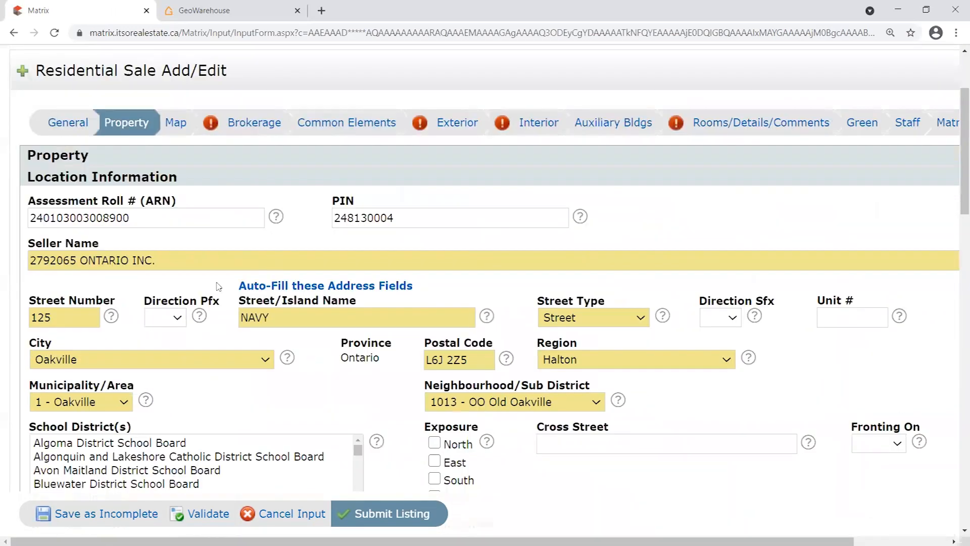
pyautogui.scroll(-5, 445, 341)
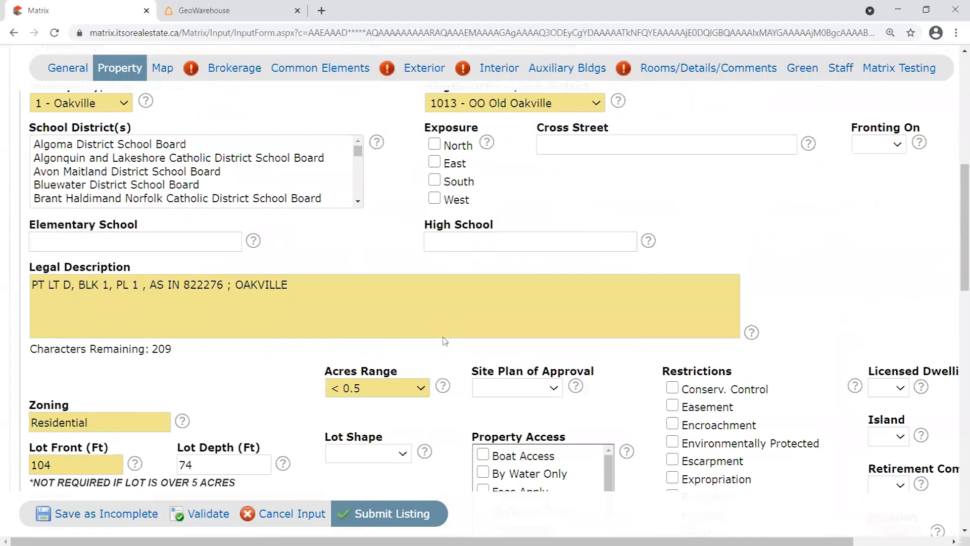
pyautogui.scroll(-15, 445, 341)
pyautogui.scroll(13, 475, 353)
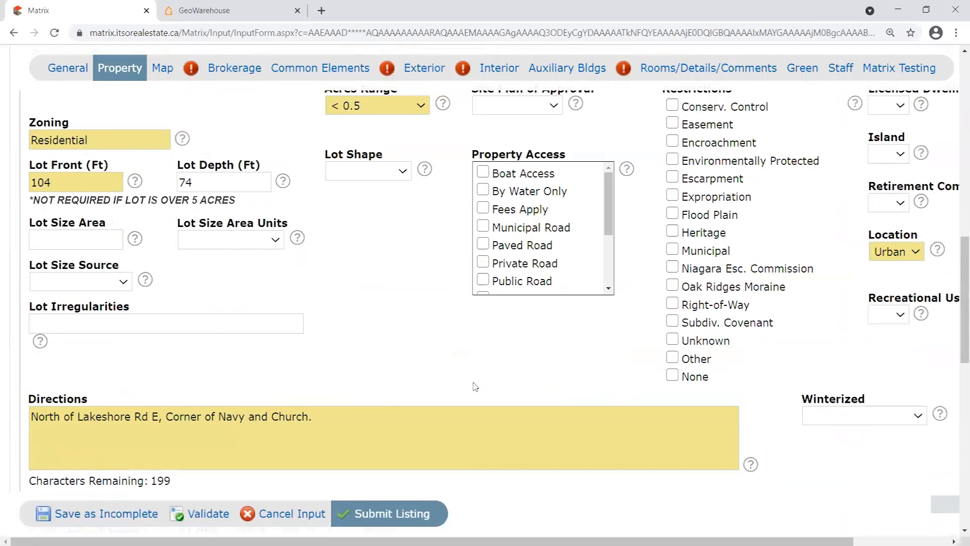
pyautogui.scroll(12, 475, 387)
pyautogui.scroll(-4, 384, 348)
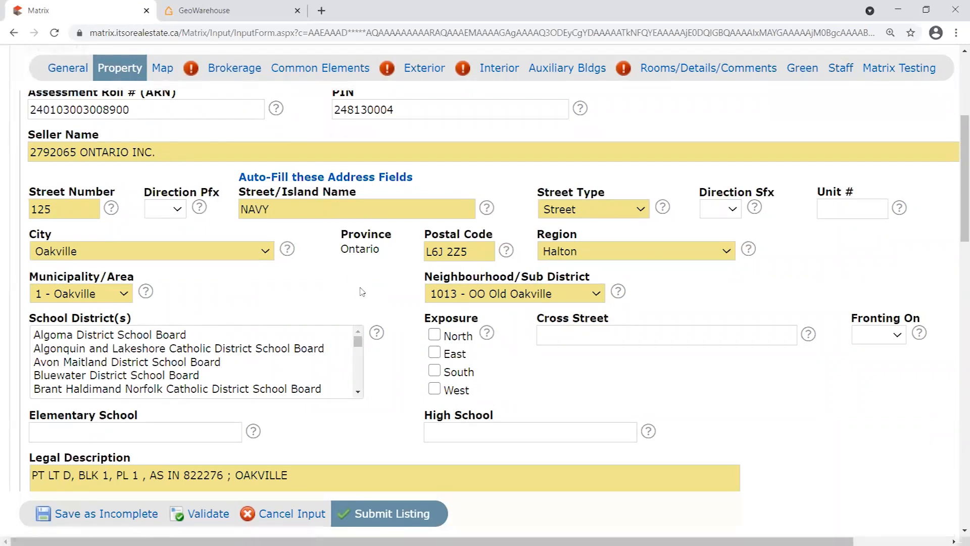
pyautogui.scroll(2, 365, 303)
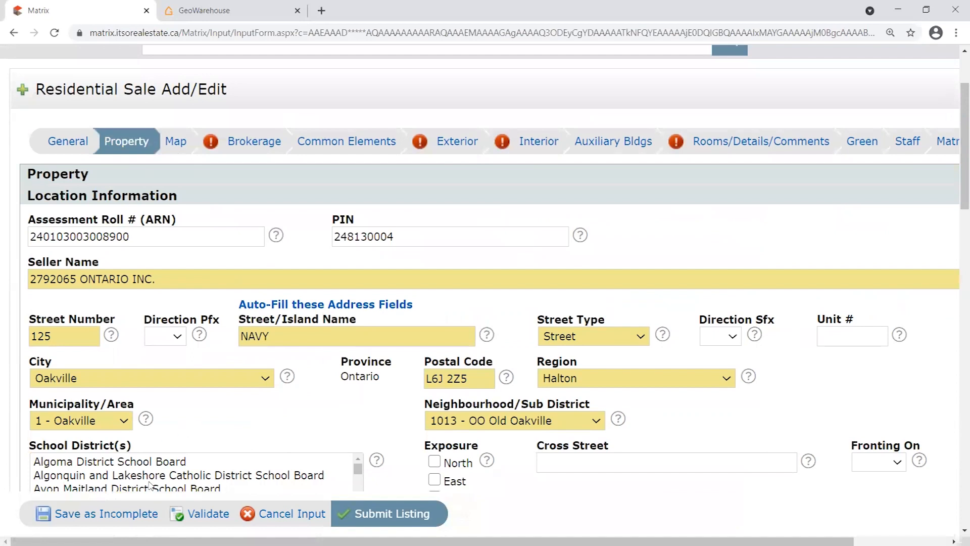
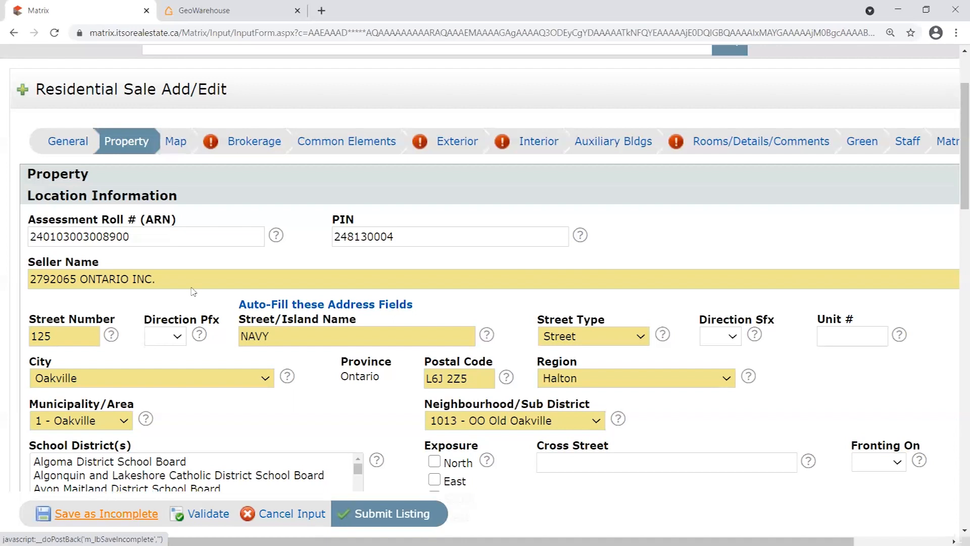
# Save the listing as incomplete and magnify the Input Succeeded page to 250%.
pyautogui.click(92, 519)
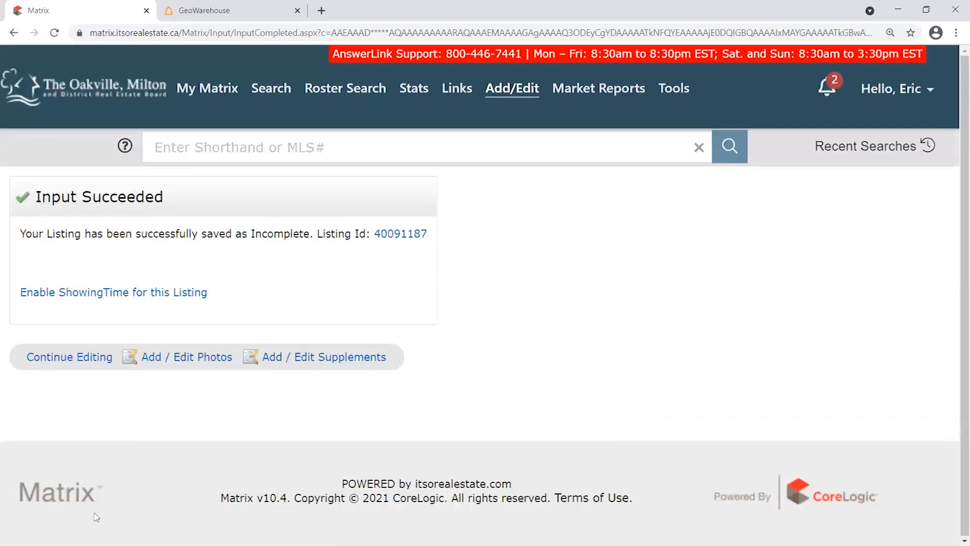
pyautogui.moveTo(170, 197); pyautogui.dragTo(42, 197)
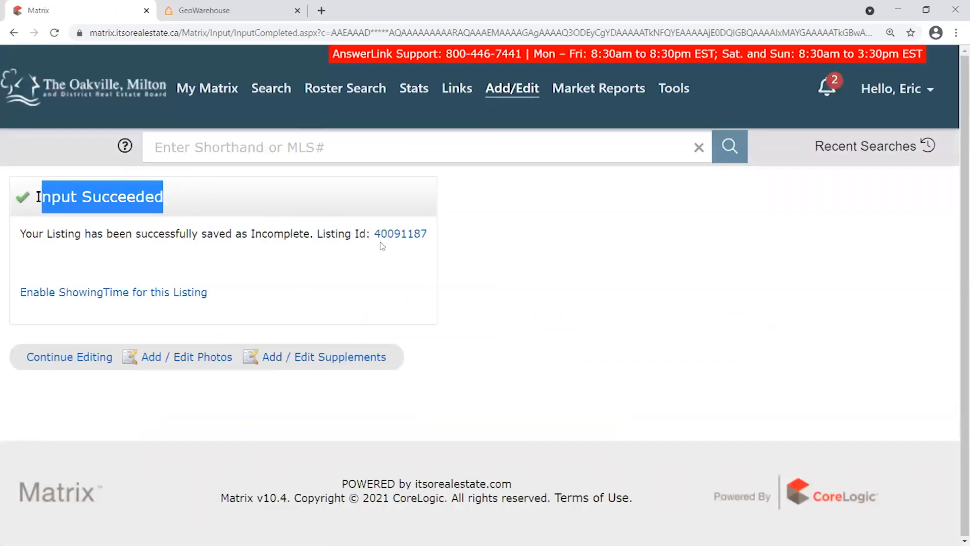
pyautogui.hotkey('ctrl', '+')
pyautogui.hotkey('ctrl', '+')
pyautogui.hotkey('ctrl', '+')
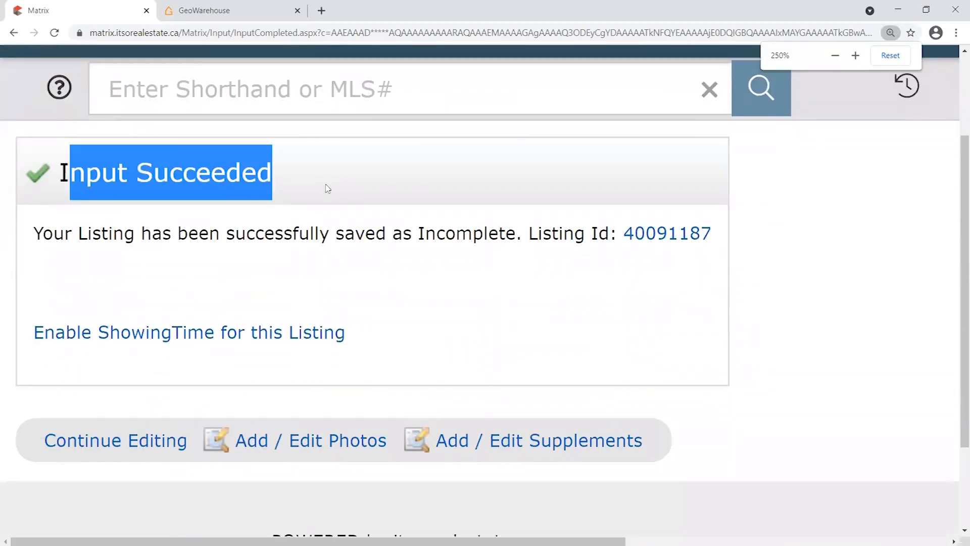
pyautogui.click(131, 174)
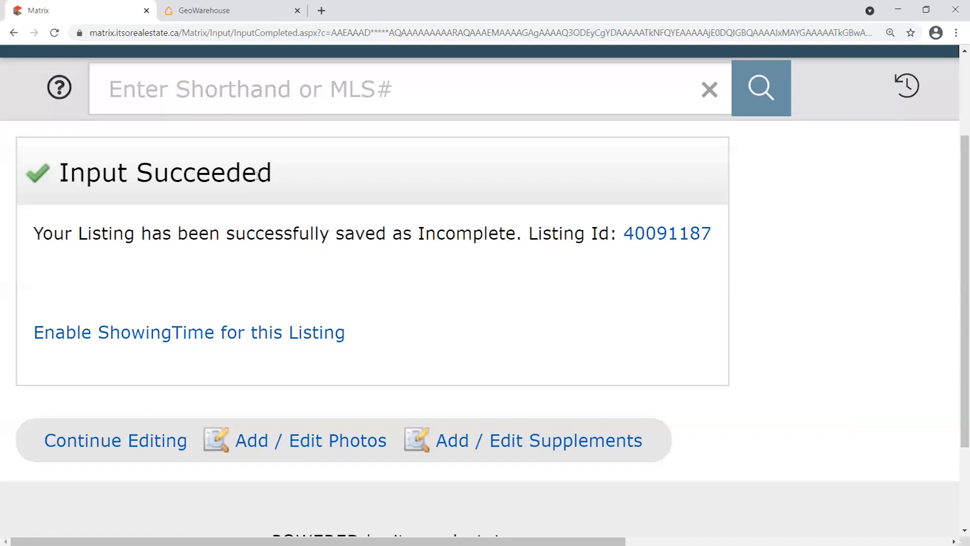
# Highlight the confirmation message and the newly assigned listing ID.
pyautogui.moveTo(62, 173); pyautogui.dragTo(385, 333)
pyautogui.click(510, 337)
pyautogui.moveTo(62, 172); pyautogui.dragTo(357, 165)
pyautogui.click(357, 165)
pyautogui.moveTo(35, 233); pyautogui.dragTo(734, 241)
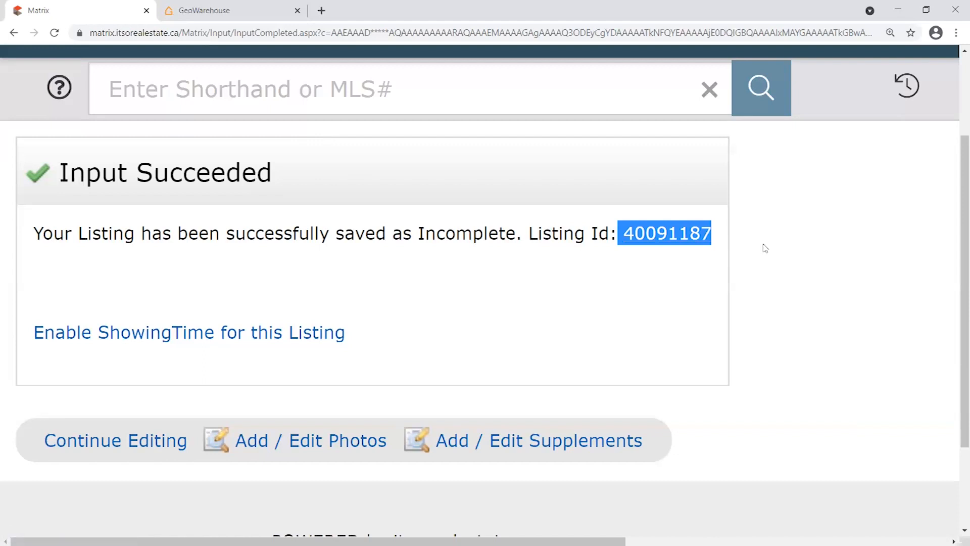
pyautogui.click(805, 232)
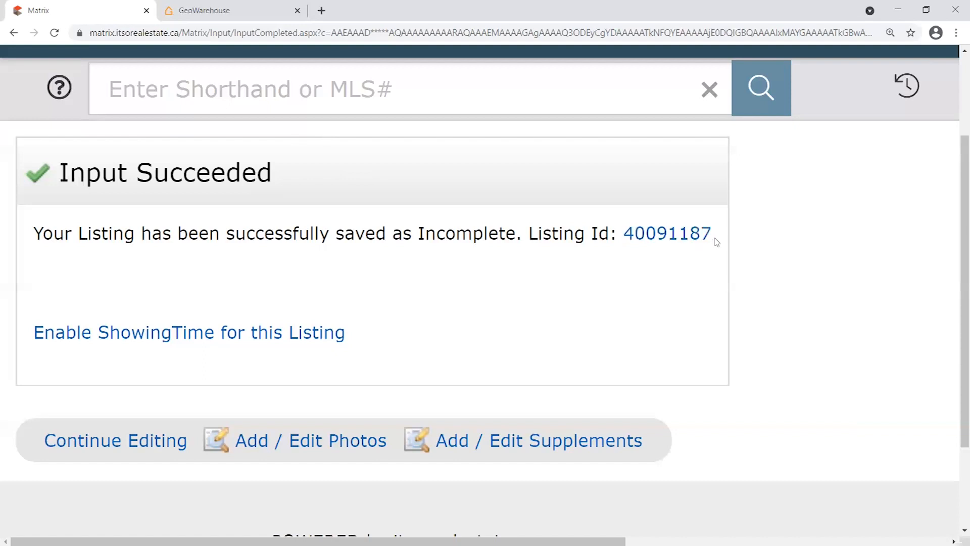
pyautogui.moveTo(716, 243); pyautogui.dragTo(625, 241)
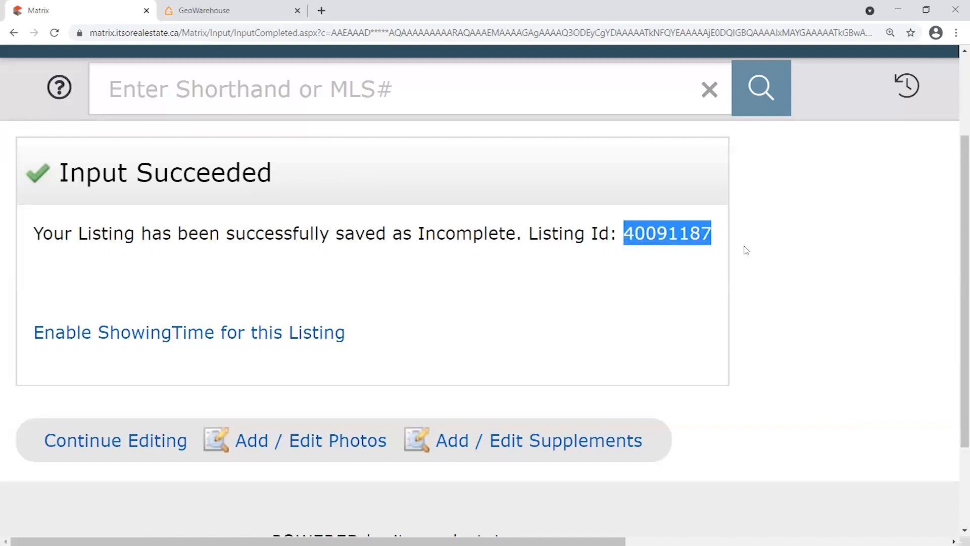
pyautogui.click(720, 237)
pyautogui.moveTo(720, 238); pyautogui.dragTo(622, 238)
pyautogui.click(725, 238)
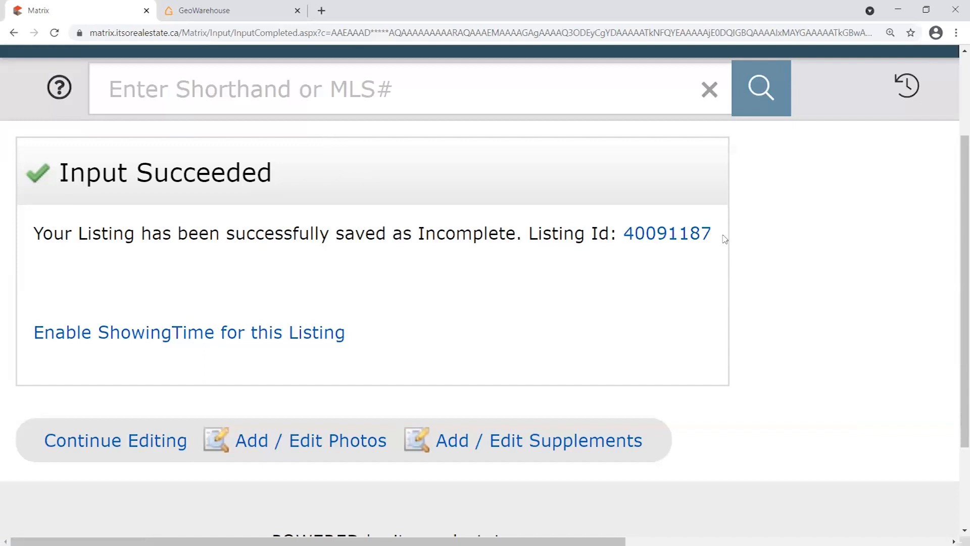
# Highlight the heading and the saved-as-Incomplete sentence, then set page zoom to 150%.
pyautogui.moveTo(62, 157); pyautogui.dragTo(323, 165)
pyautogui.click(323, 165)
pyautogui.moveTo(34, 233); pyautogui.dragTo(516, 238)
pyautogui.click(723, 230)
pyautogui.moveTo(304, 159); pyautogui.dragTo(50, 180)
pyautogui.click(307, 176)
pyautogui.hotkey('ctrl', '-')
pyautogui.hotkey('ctrl', '-')
pyautogui.hotkey('ctrl', '-')
pyautogui.hotkey('ctrl', '-')
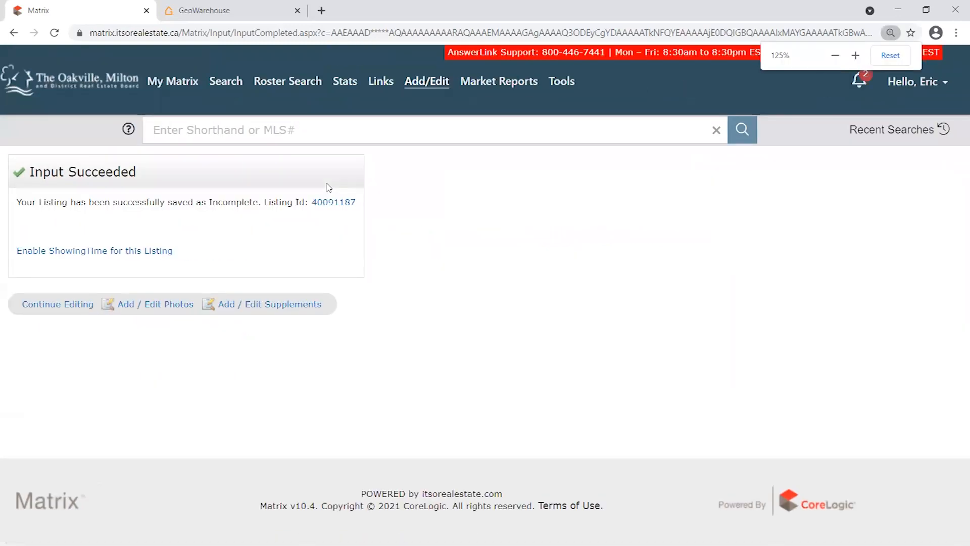
pyautogui.hotkey('ctrl', '+')
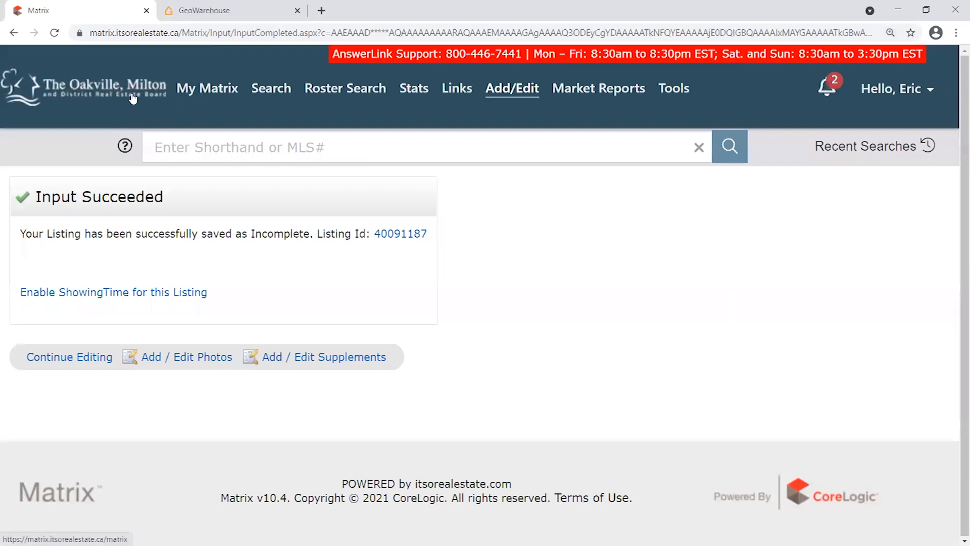
# Reopen the listing for editing and pick April 15, 2021 as the Possession Date.
pyautogui.click(60, 360)
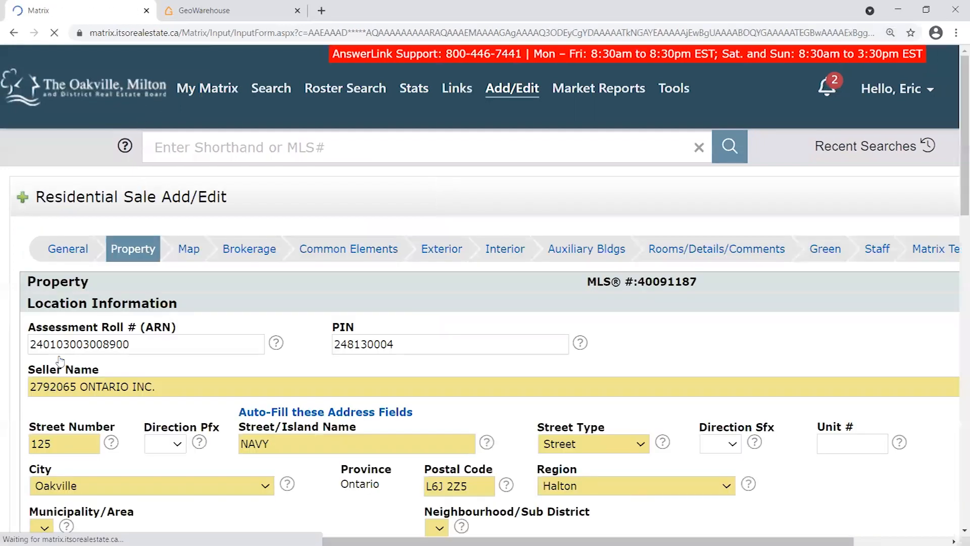
pyautogui.scroll(-5, 389, 367)
pyautogui.scroll(-10, 389, 368)
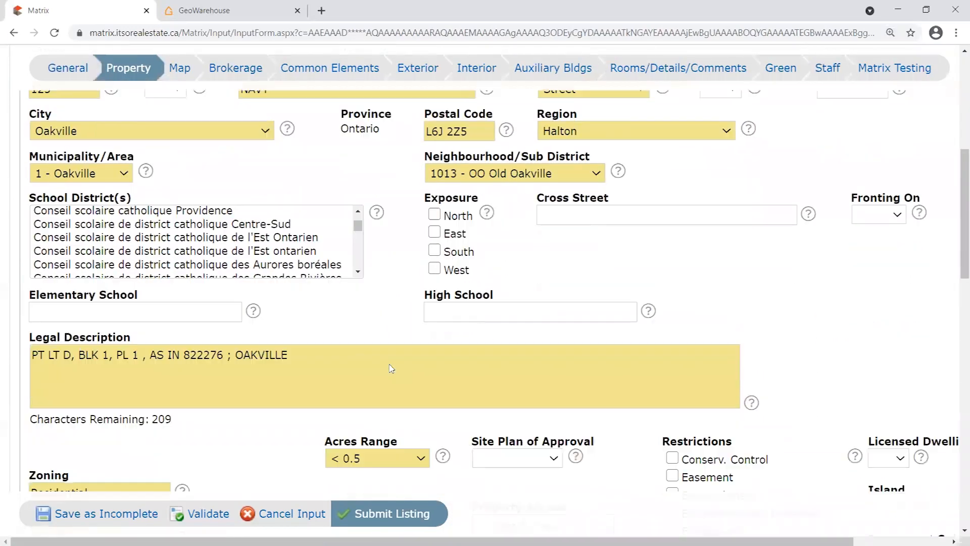
pyautogui.scroll(-5, 396, 388)
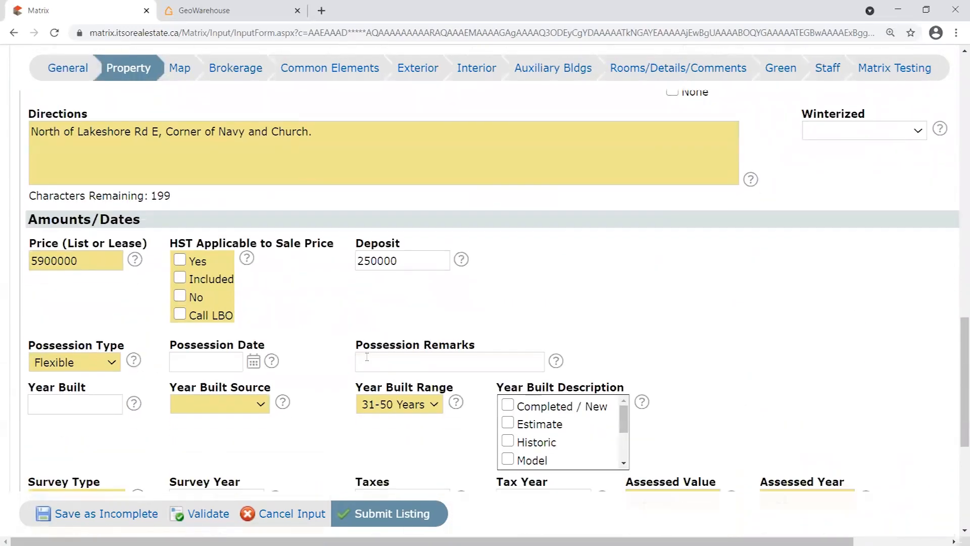
pyautogui.click(217, 298)
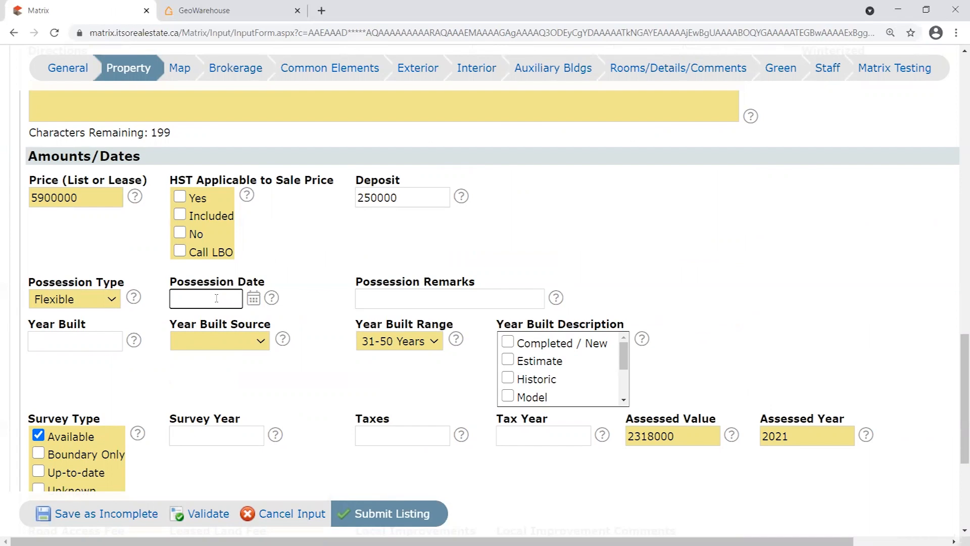
pyautogui.scroll(-3, 216, 298)
pyautogui.moveTo(167, 153); pyautogui.dragTo(283, 157)
pyautogui.click(214, 176)
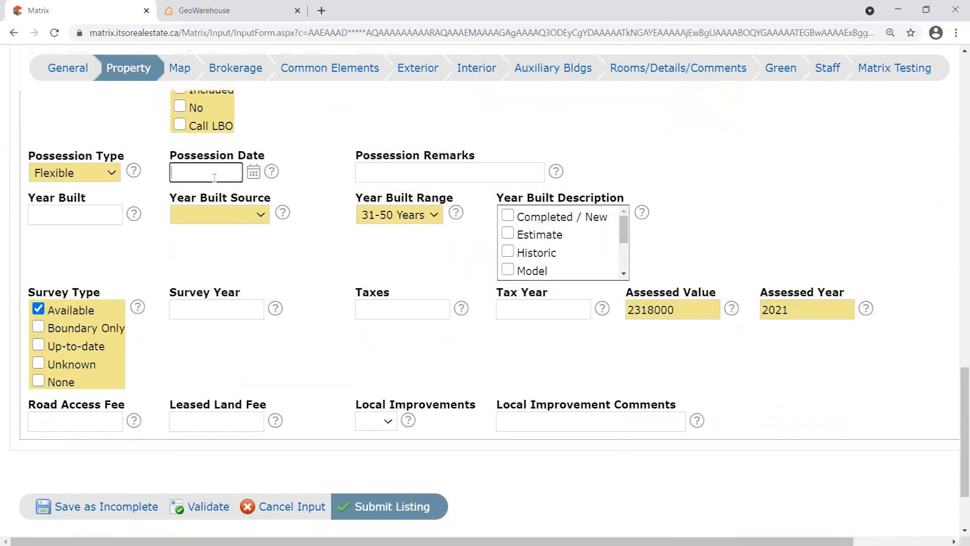
pyautogui.click(254, 174)
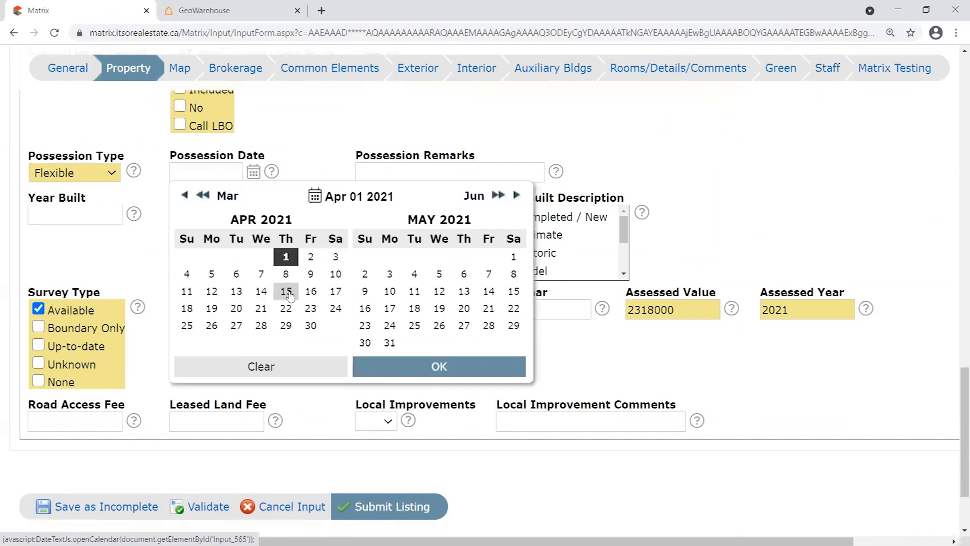
pyautogui.click(287, 292)
# Clear the Possession Date and enter TBD in its place.
pyautogui.click(324, 138)
pyautogui.moveTo(237, 173); pyautogui.dragTo(134, 172)
pyautogui.click(183, 171)
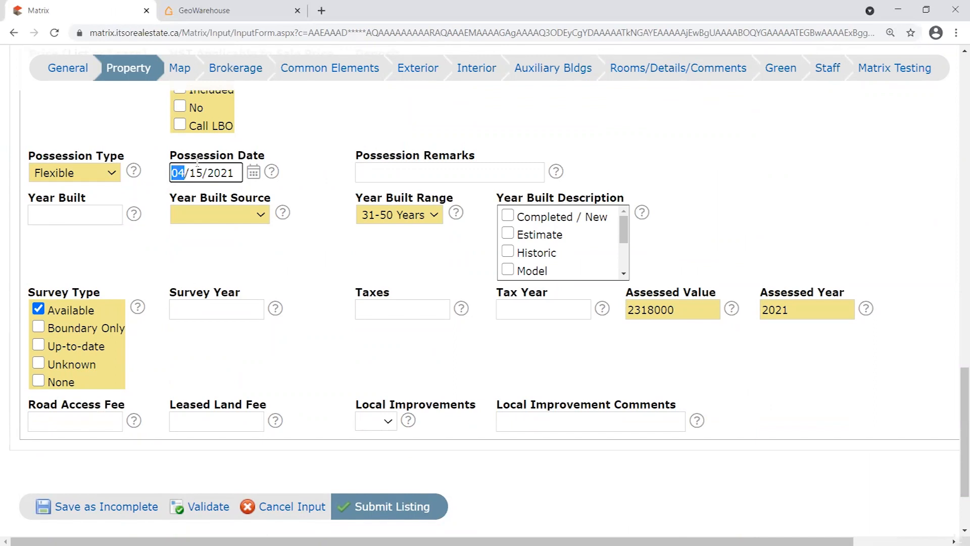
pyautogui.moveTo(205, 172); pyautogui.dragTo(181, 168)
pyautogui.click(230, 173)
pyautogui.hotkey('ctrl', 'a')
pyautogui.press('BackSpace')
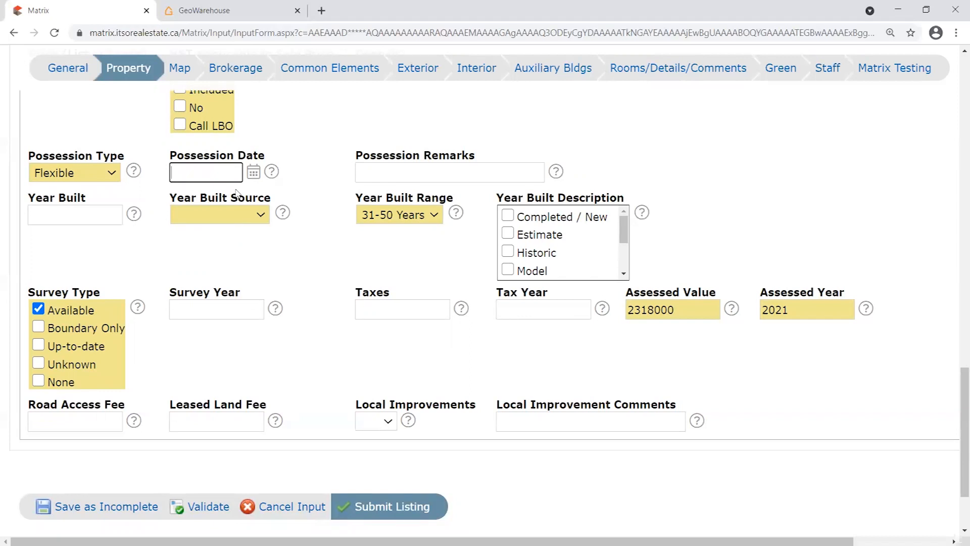
pyautogui.write('BD')
pyautogui.click(293, 149)
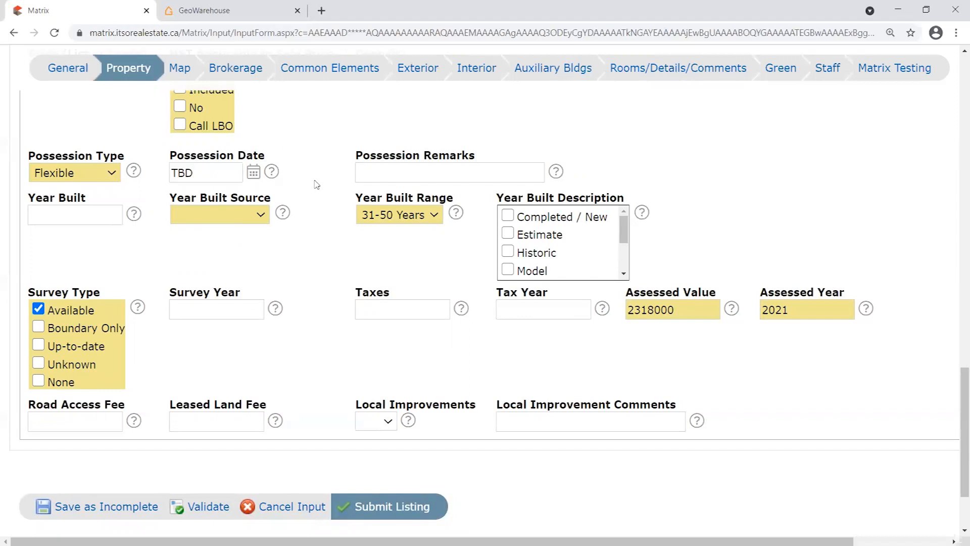
# Try 06/10/2021 as Possession Date, revert to TBD, and save as incomplete again.
pyautogui.scroll(1, 293, 152)
pyautogui.moveTo(224, 236); pyautogui.dragTo(126, 240)
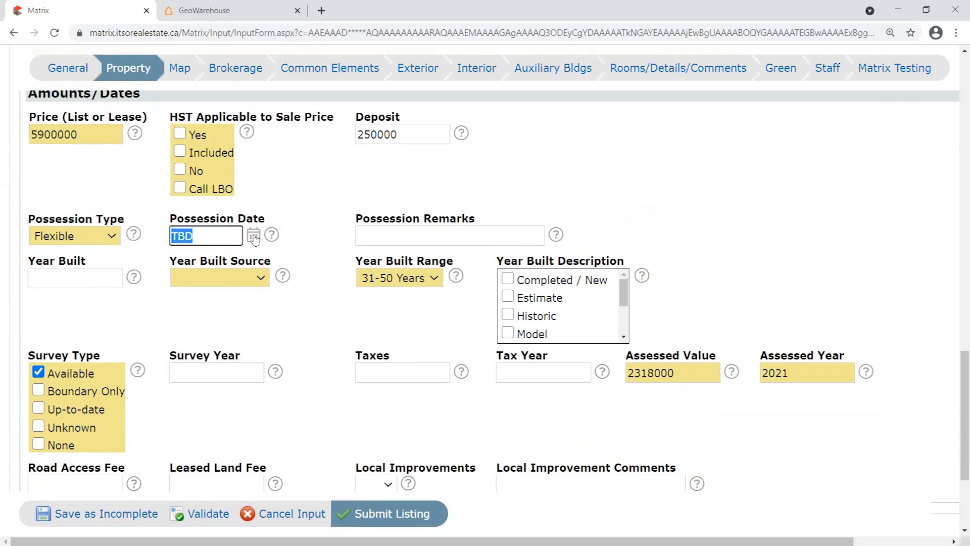
pyautogui.click(198, 236)
pyautogui.moveTo(198, 236); pyautogui.dragTo(155, 234)
pyautogui.write('06/10/20201')
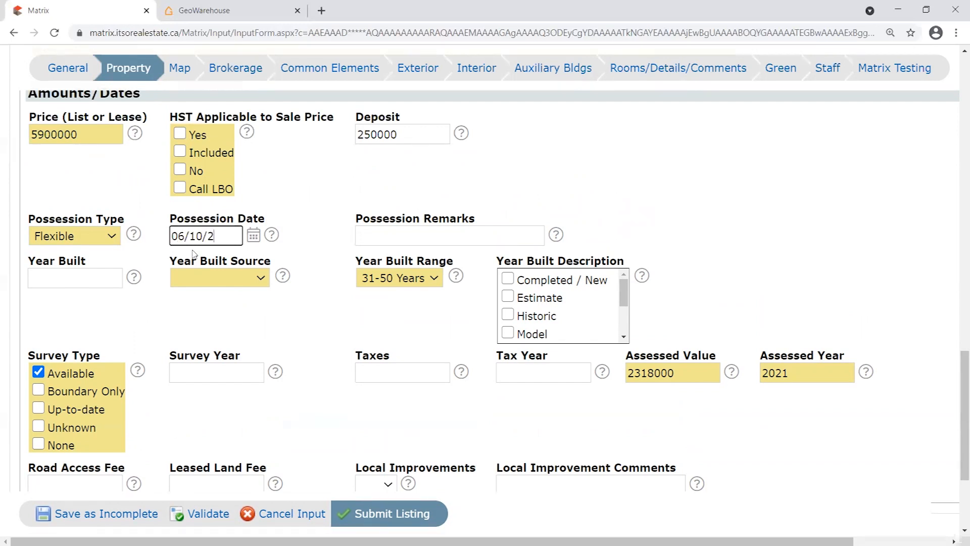
pyautogui.press('BackSpace')
pyautogui.press('BackSpace')
pyautogui.write('1')
pyautogui.press('BackSpace')
pyautogui.press('BackSpace')
pyautogui.press('BackSpace')
pyautogui.press('BackSpace')
pyautogui.press('BackSpace')
pyautogui.press('BackSpace')
pyautogui.press('BackSpace')
pyautogui.press('BackSpace')
pyautogui.press('BackSpace')
pyautogui.press('BackSpace')
pyautogui.write('TBD')
pyautogui.moveTo(195, 233); pyautogui.dragTo(118, 242)
pyautogui.click(90, 516)
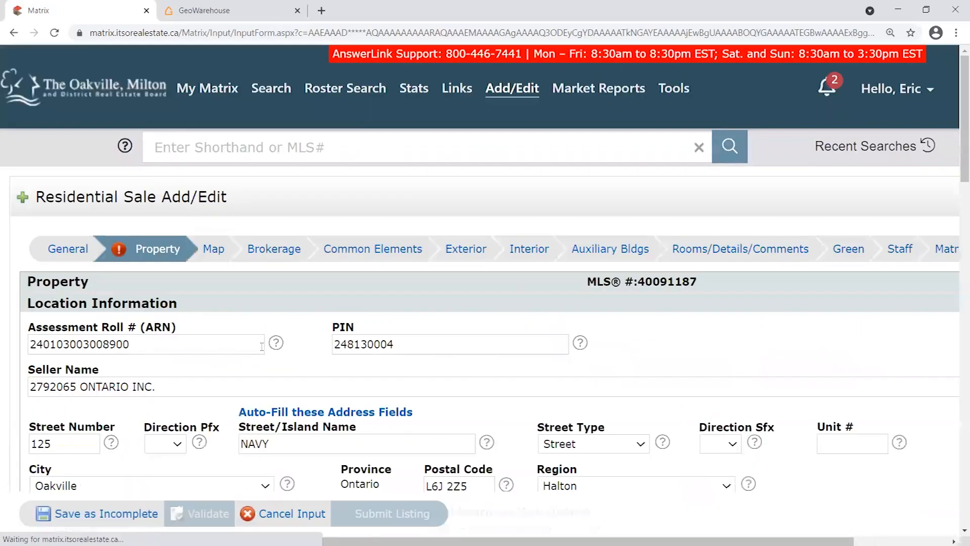
# Locate the TBD entry in the Possession Date field on the form.
pyautogui.scroll(-5, 309, 275)
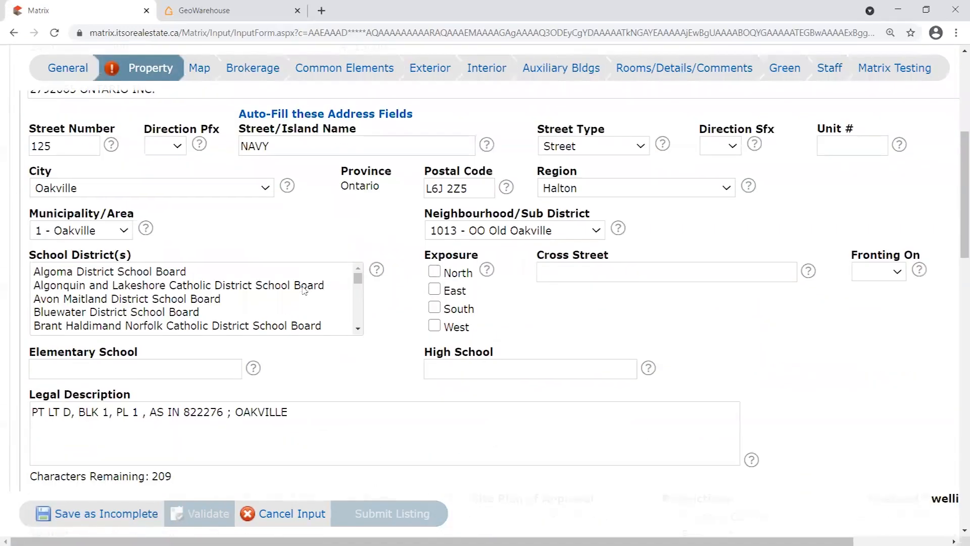
pyautogui.scroll(3, 206, 184)
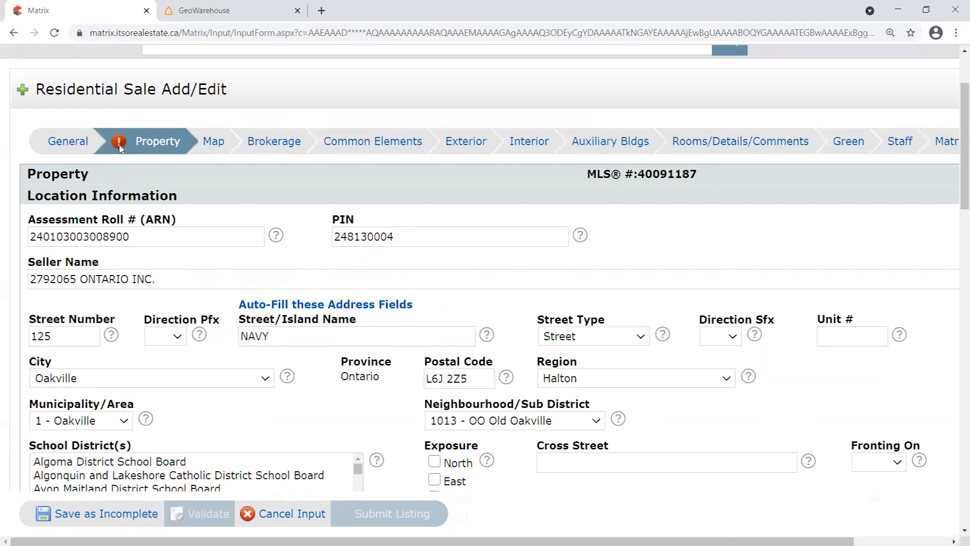
pyautogui.scroll(-3, 282, 276)
pyautogui.scroll(-1, 283, 275)
pyautogui.scroll(2, 372, 404)
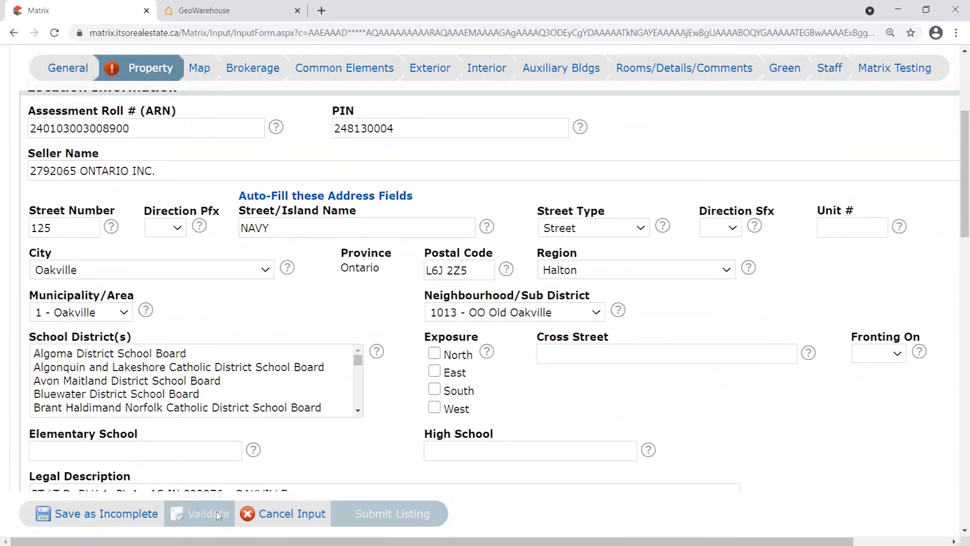
pyautogui.scroll(1, 217, 514)
pyautogui.scroll(2, 469, 142)
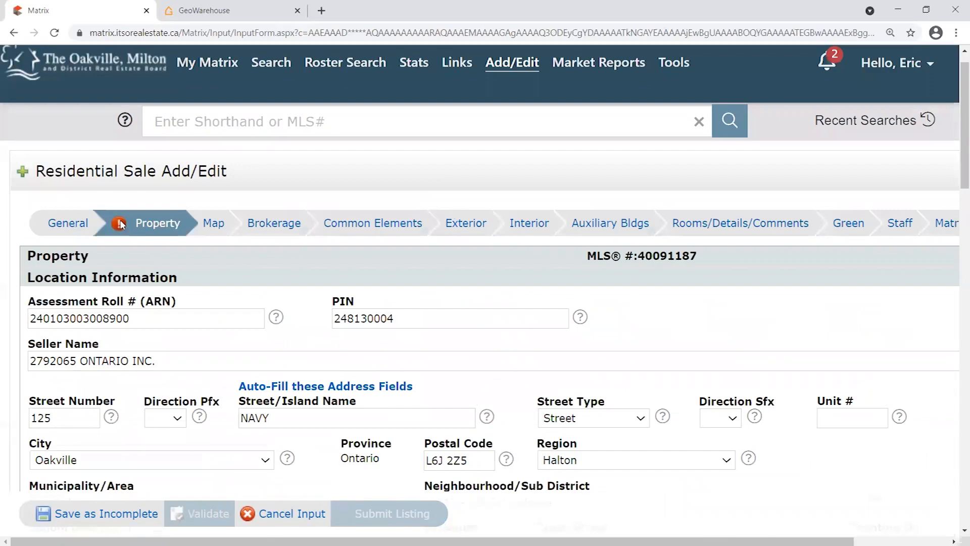
pyautogui.scroll(-15, 120, 220)
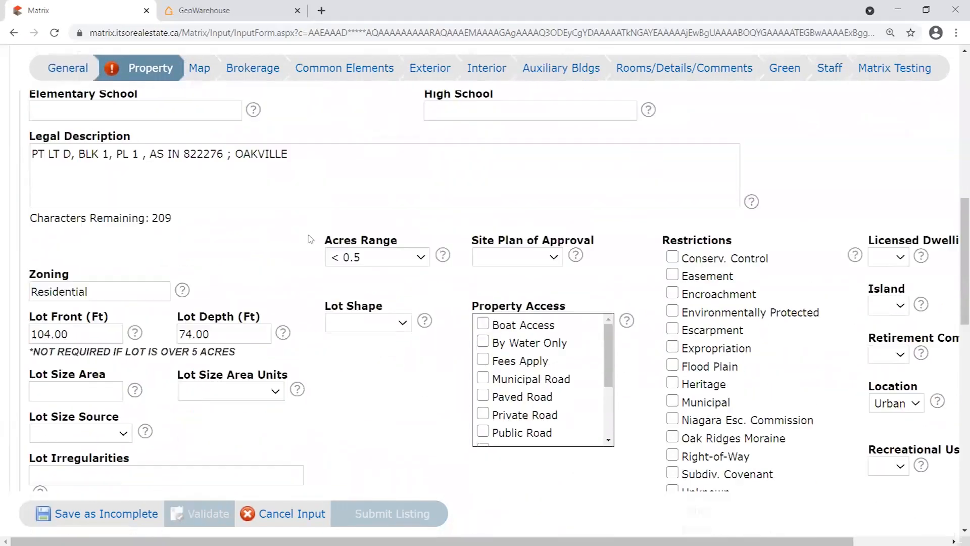
pyautogui.scroll(-3, 232, 254)
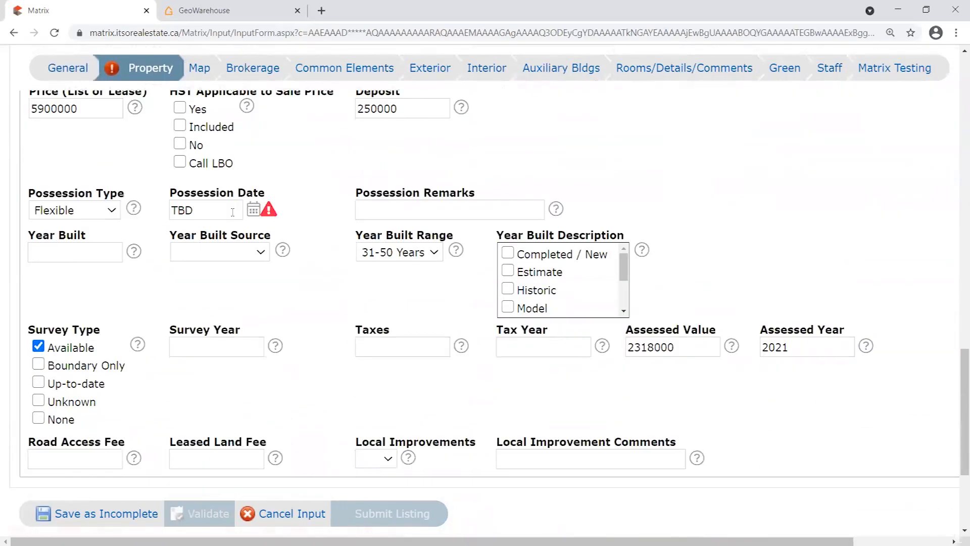
pyautogui.moveTo(159, 192); pyautogui.dragTo(286, 215)
pyautogui.click(281, 215)
pyautogui.doubleClick(219, 214)
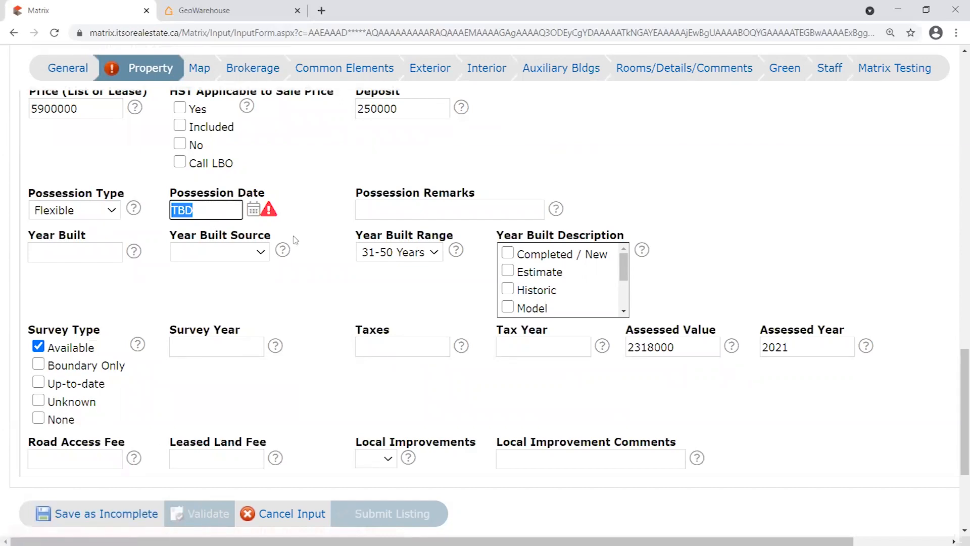
pyautogui.scroll(2, 294, 236)
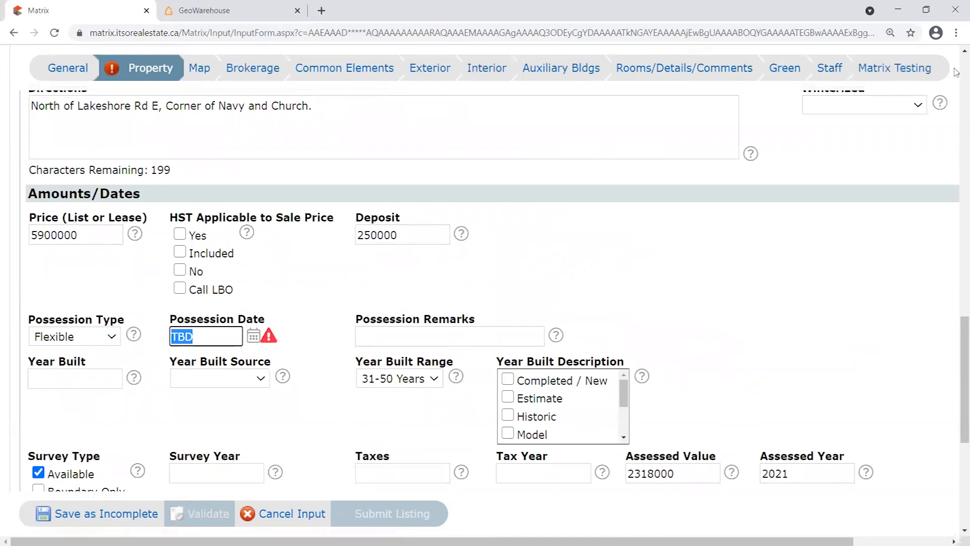
pyautogui.click(200, 336)
# Close the open Outlook message without saving and return to the Matrix form.
pyautogui.click(897, 10)
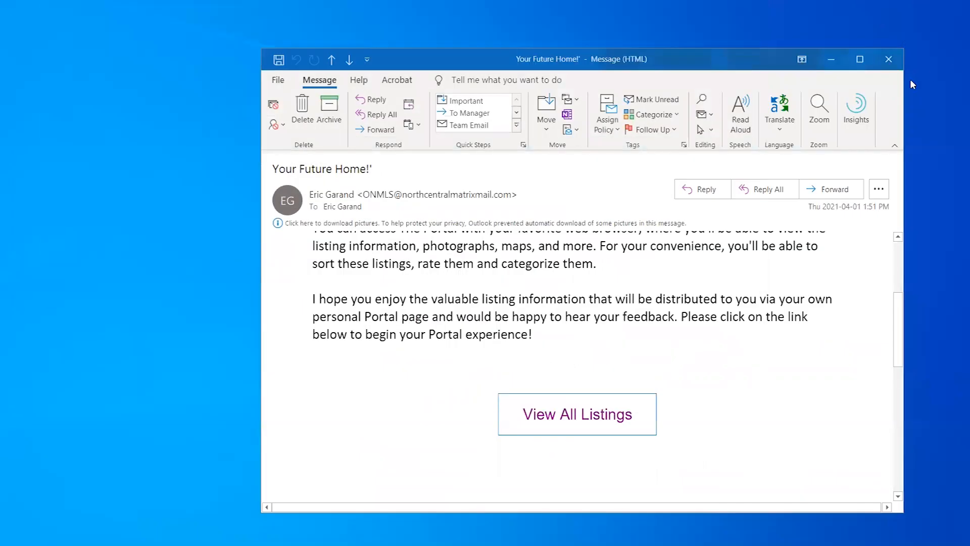
pyautogui.click(899, 64)
pyautogui.click(500, 324)
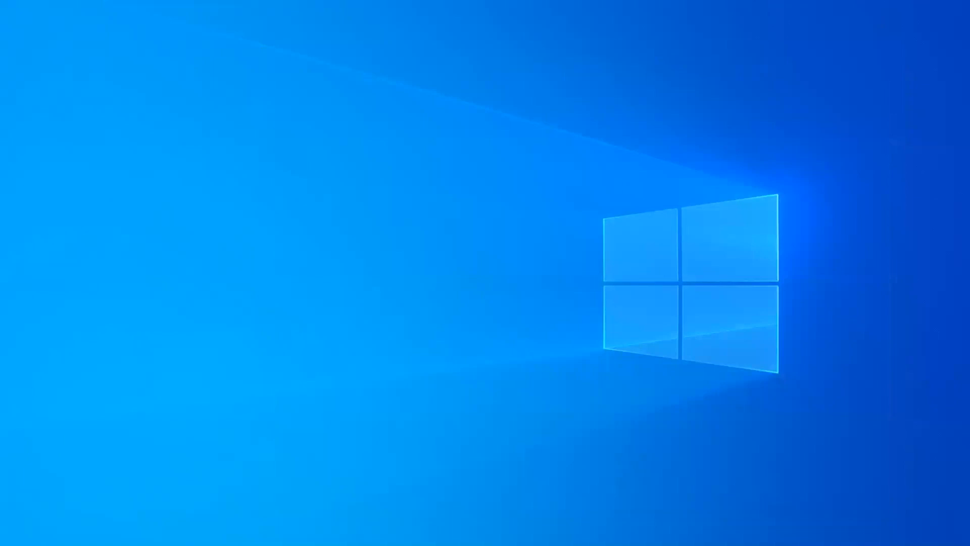
pyautogui.hotkey('alt', 'Tab')
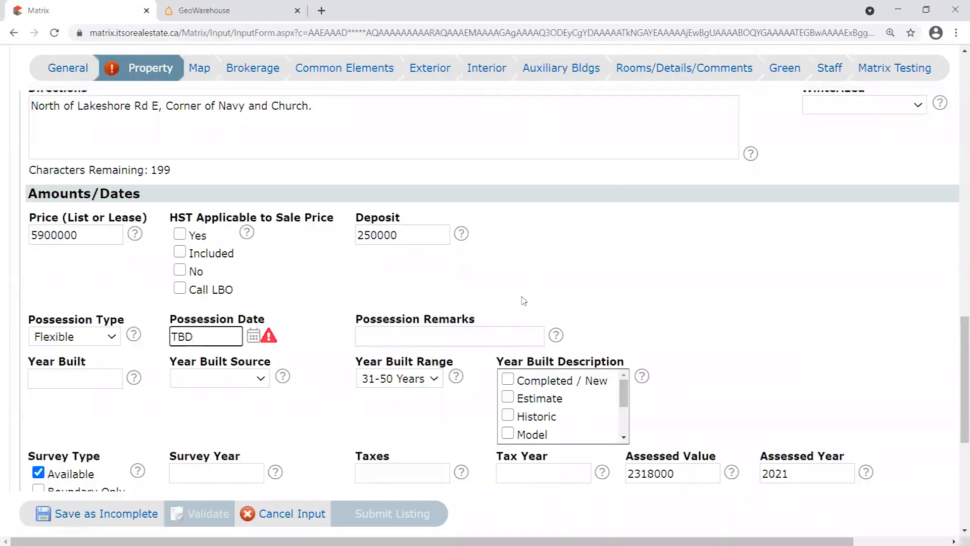
# Delete TBD from Possession Date and save the listing as incomplete.
pyautogui.moveTo(197, 337); pyautogui.dragTo(142, 339)
pyautogui.press('BackSpace')
pyautogui.click(96, 513)
pyautogui.moveTo(33, 237); pyautogui.dragTo(315, 293)
pyautogui.click(303, 281)
pyautogui.moveTo(179, 206); pyautogui.dragTo(46, 204)
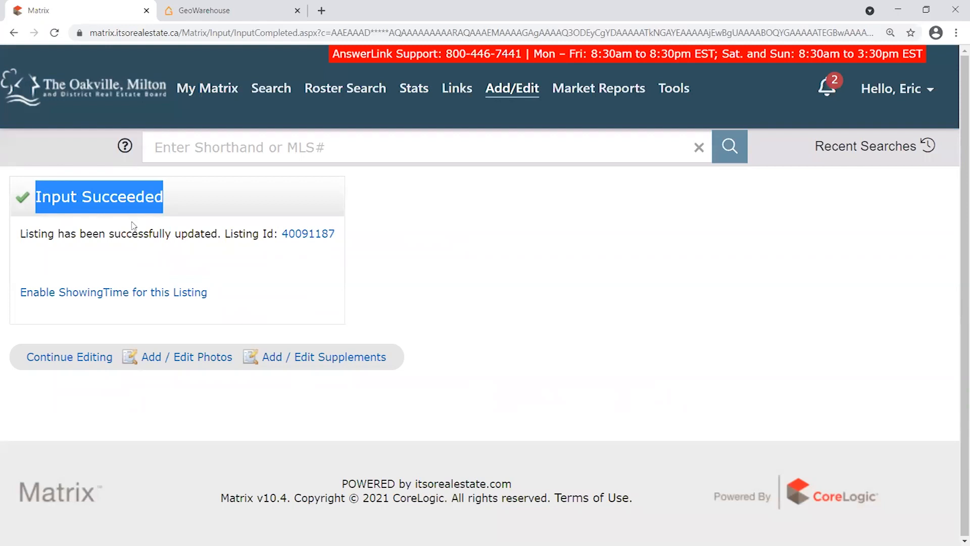
# Clear the heading highlight and go to the My Matrix home dashboard via the board logo.
pyautogui.click(179, 203)
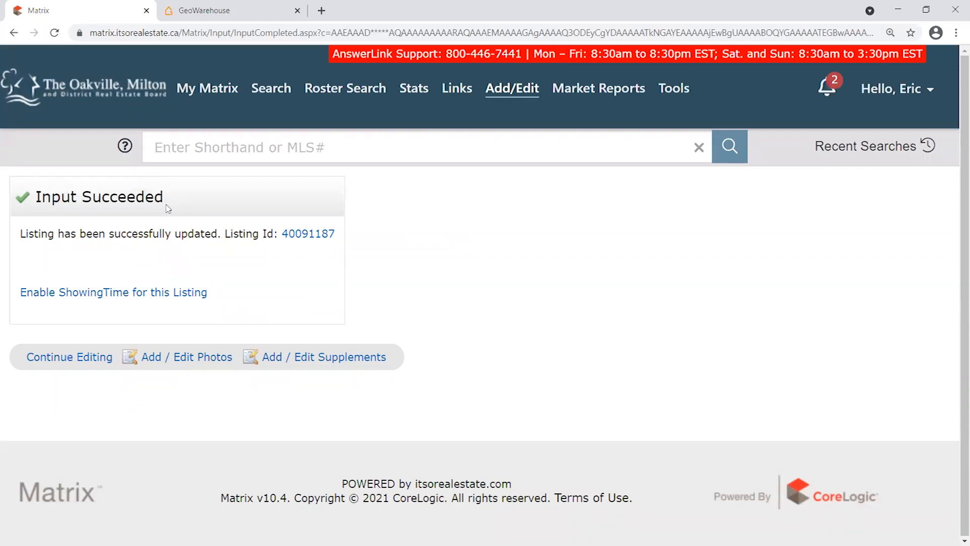
pyautogui.click(103, 93)
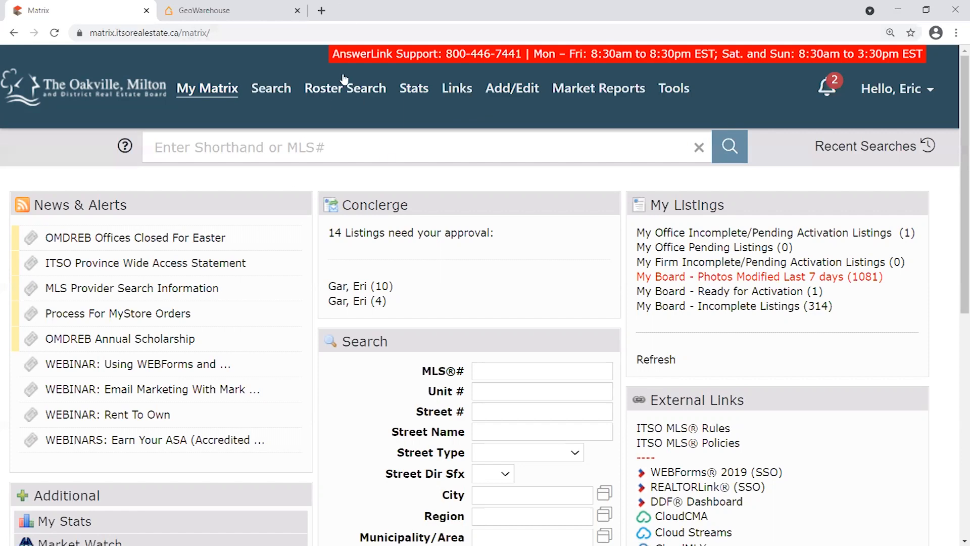
# Rerun the 1:24 PM RES A SFR $1700-2400 recent search and check listing 40067469.
pyautogui.scroll(-6, 744, 374)
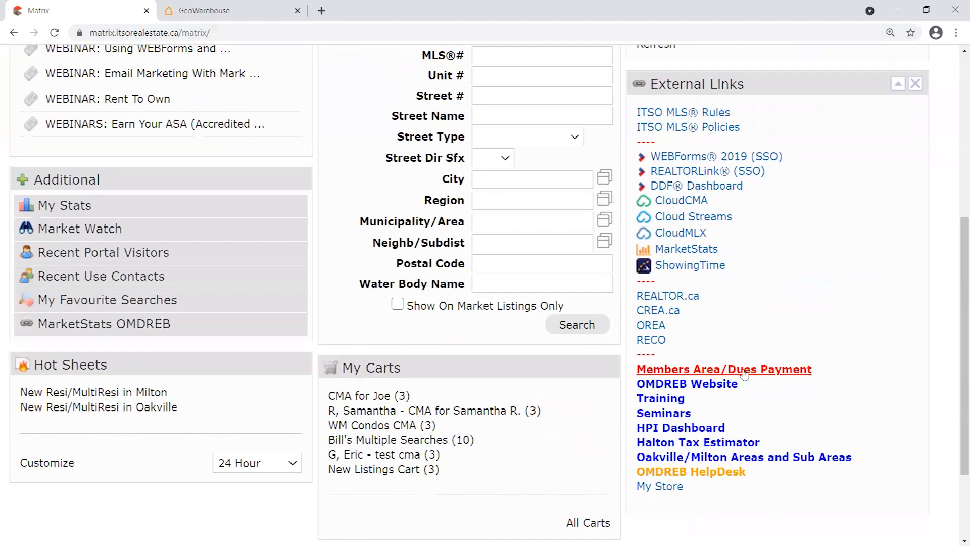
pyautogui.scroll(6, 307, 209)
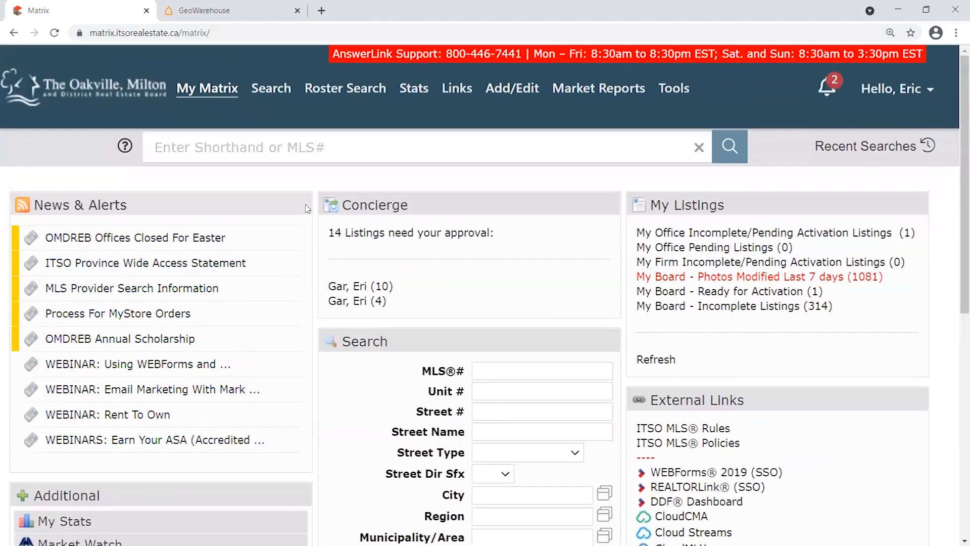
pyautogui.moveTo(273, 91)
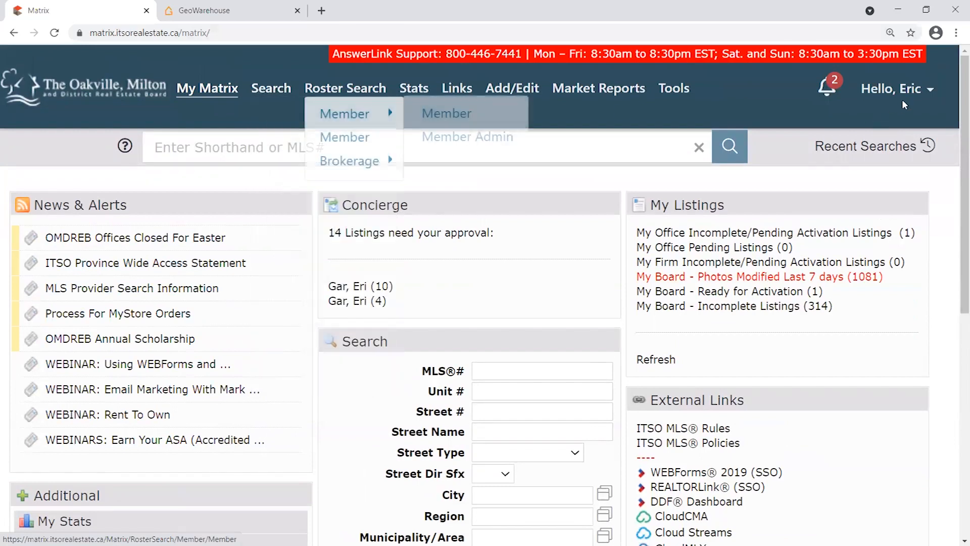
pyautogui.moveTo(932, 92)
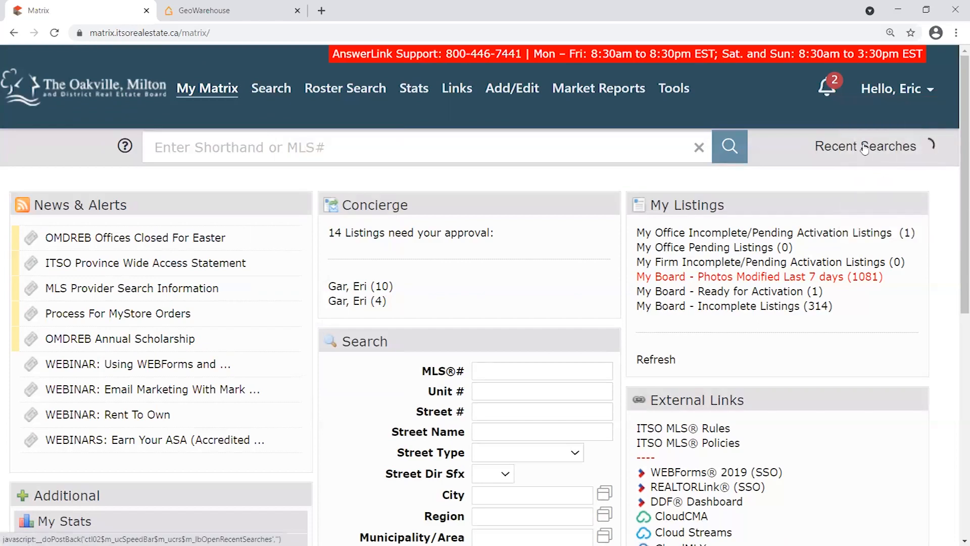
pyautogui.click(865, 148)
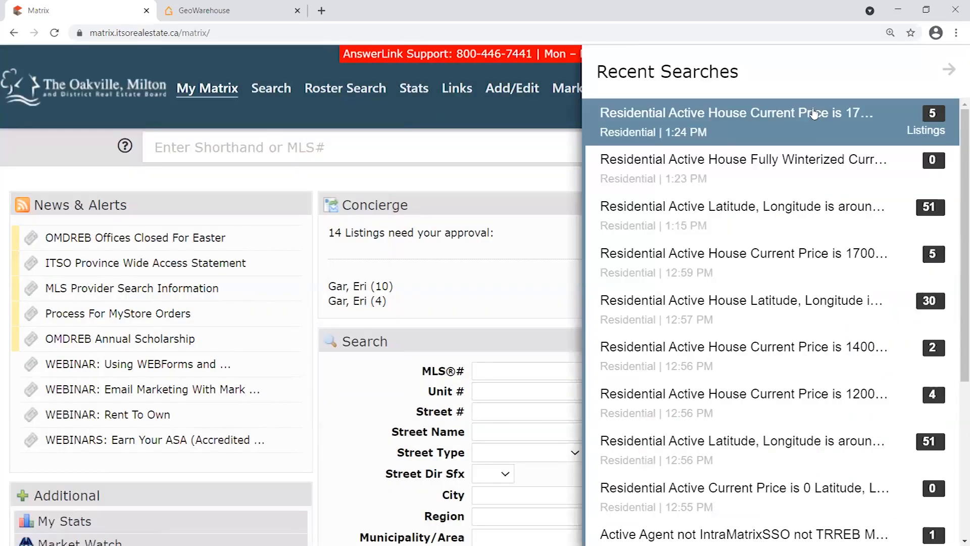
pyautogui.click(794, 124)
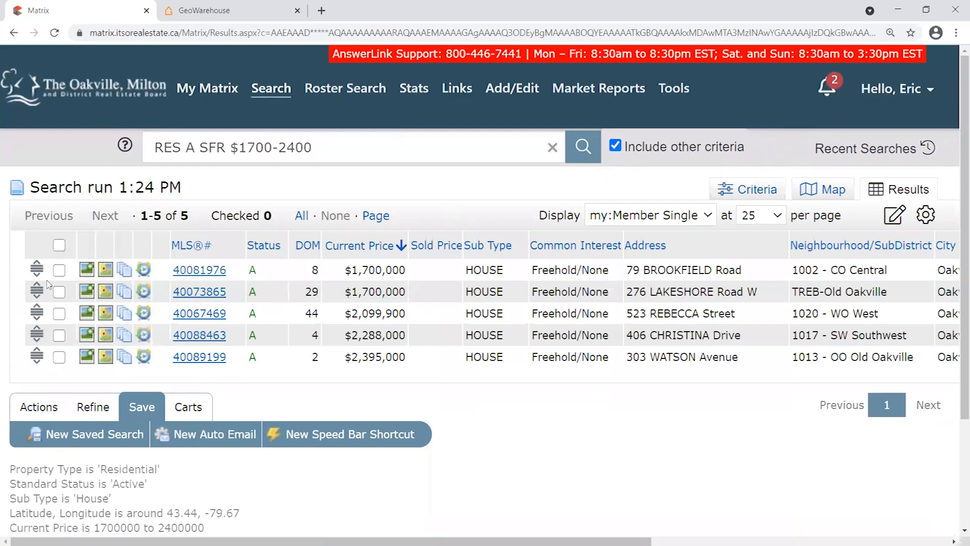
pyautogui.click(59, 314)
# Start emailing the checked listing with Member Full as additional display, then cancel.
pyautogui.click(50, 408)
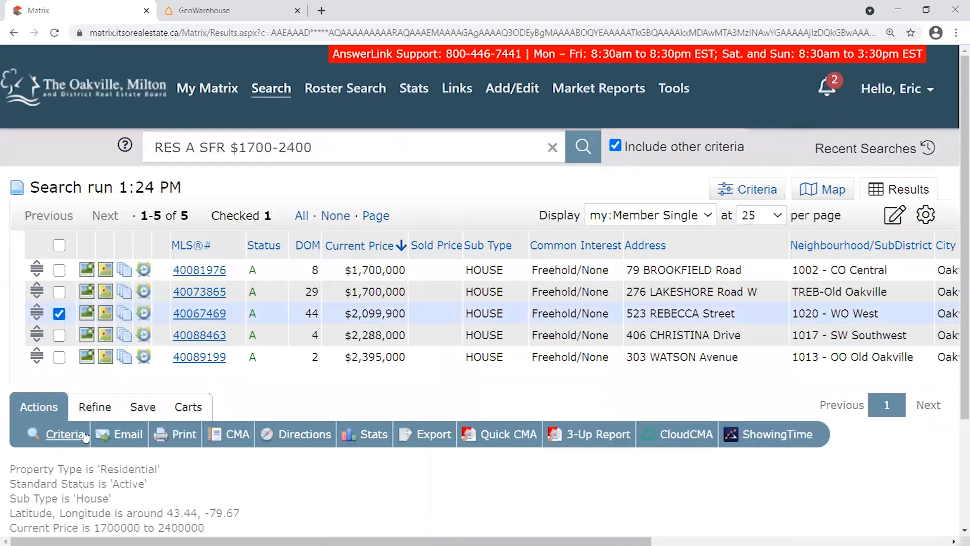
pyautogui.click(129, 435)
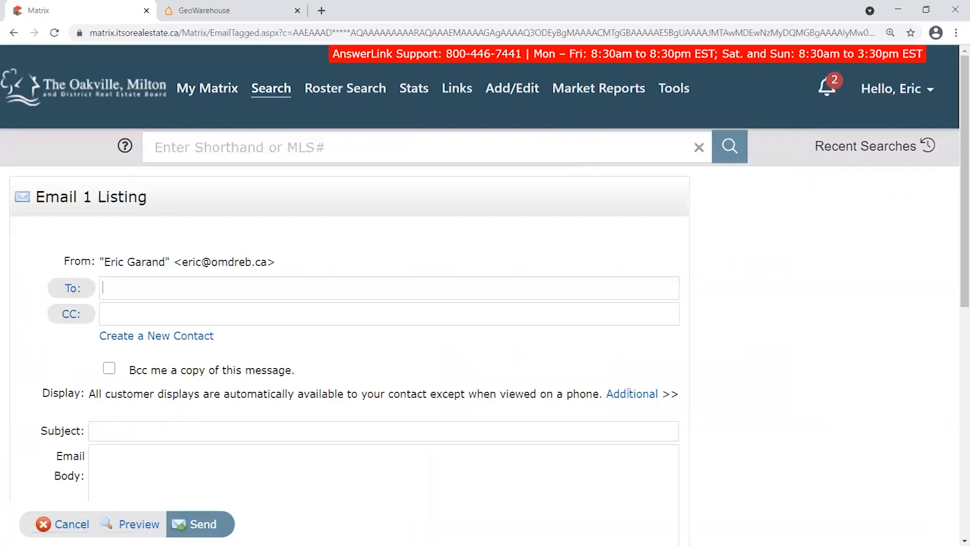
pyautogui.moveTo(52, 393); pyautogui.dragTo(677, 394)
pyautogui.click(697, 387)
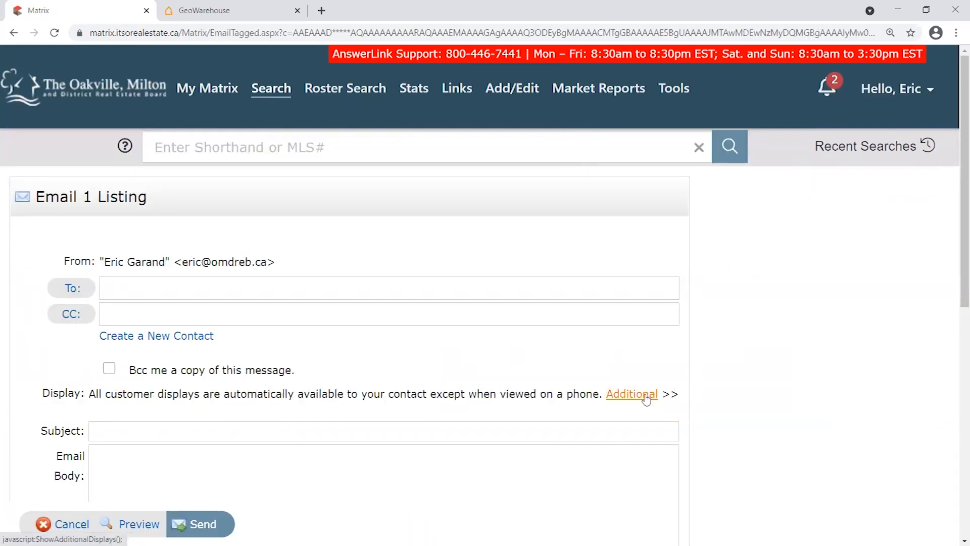
pyautogui.click(632, 394)
pyautogui.click(437, 407)
pyautogui.scroll(-5, 330, 271)
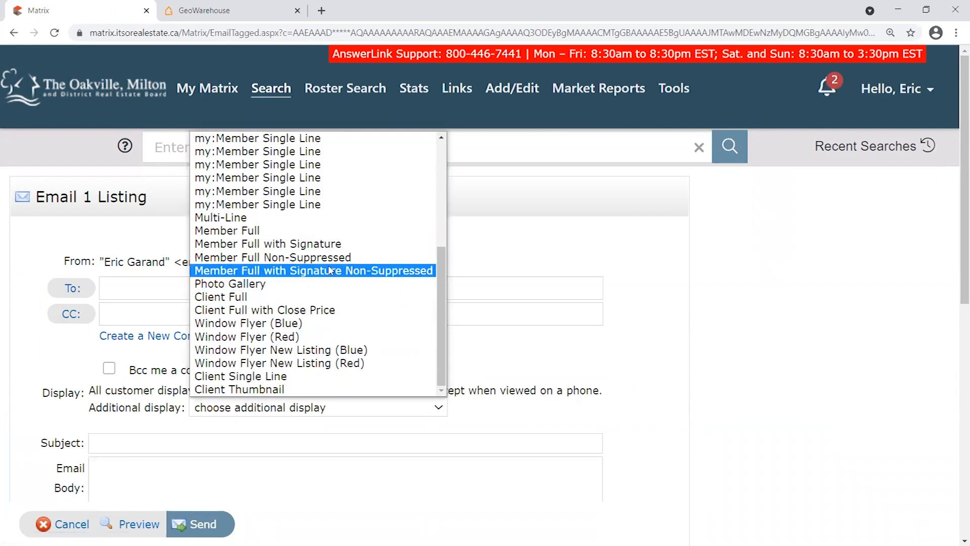
pyautogui.click(253, 231)
pyautogui.scroll(-2, 725, 359)
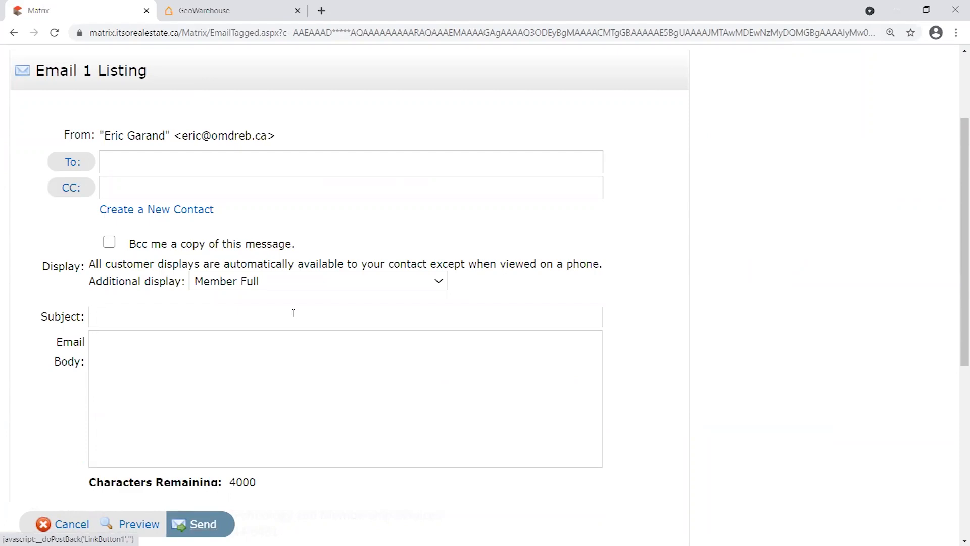
pyautogui.click(265, 283)
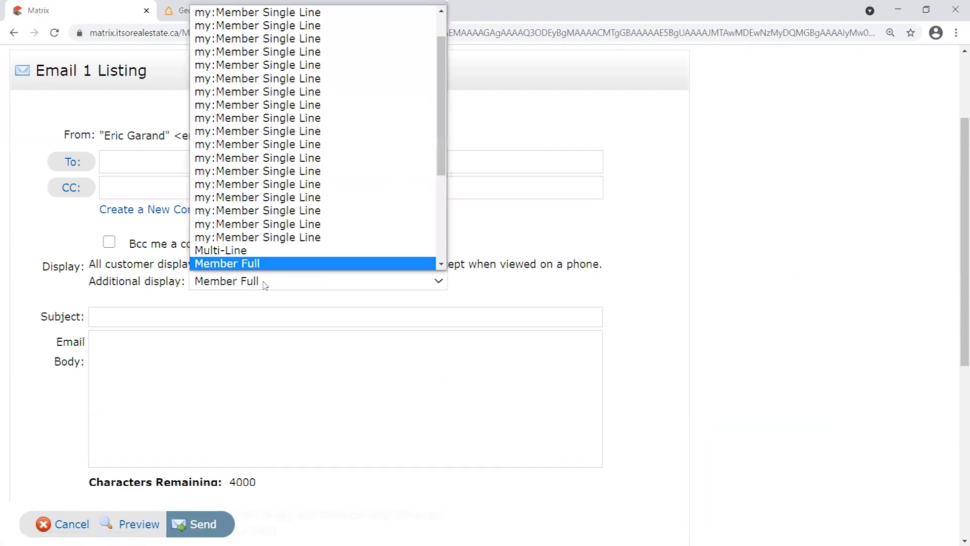
pyautogui.click(601, 281)
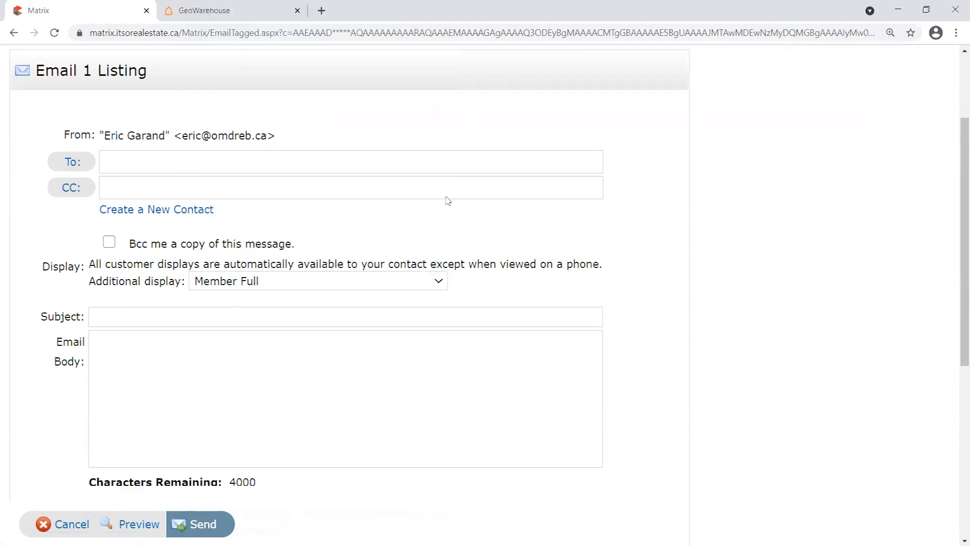
pyautogui.scroll(2, 369, 319)
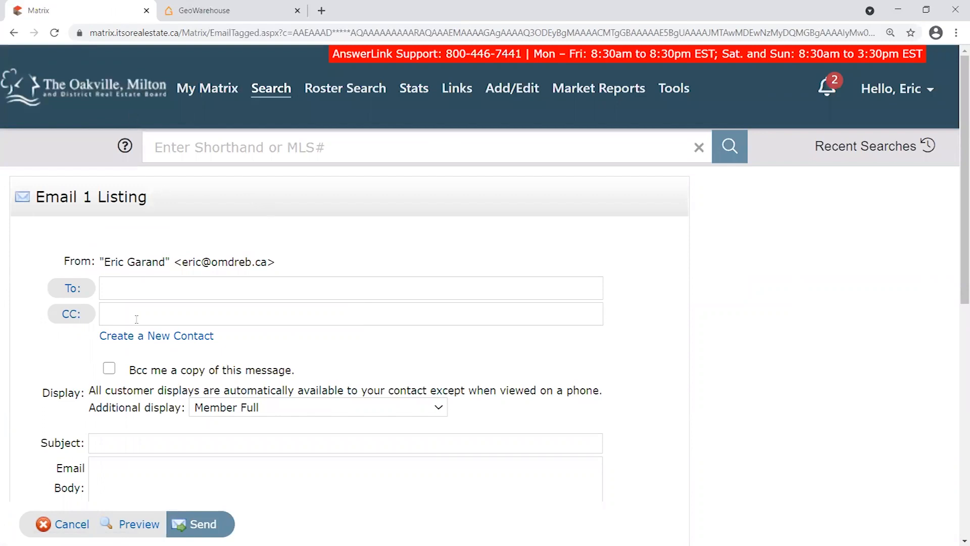
pyautogui.click(70, 523)
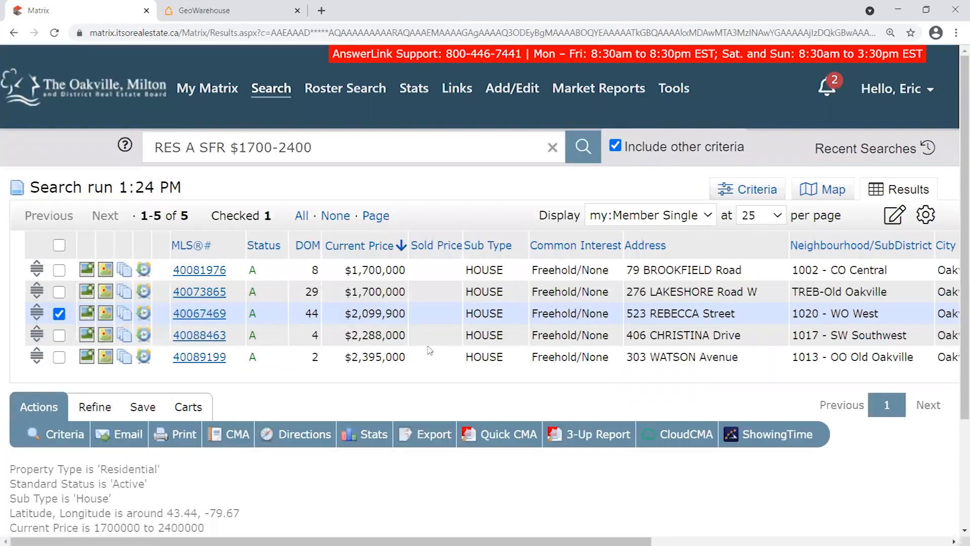
pyautogui.click(110, 97)
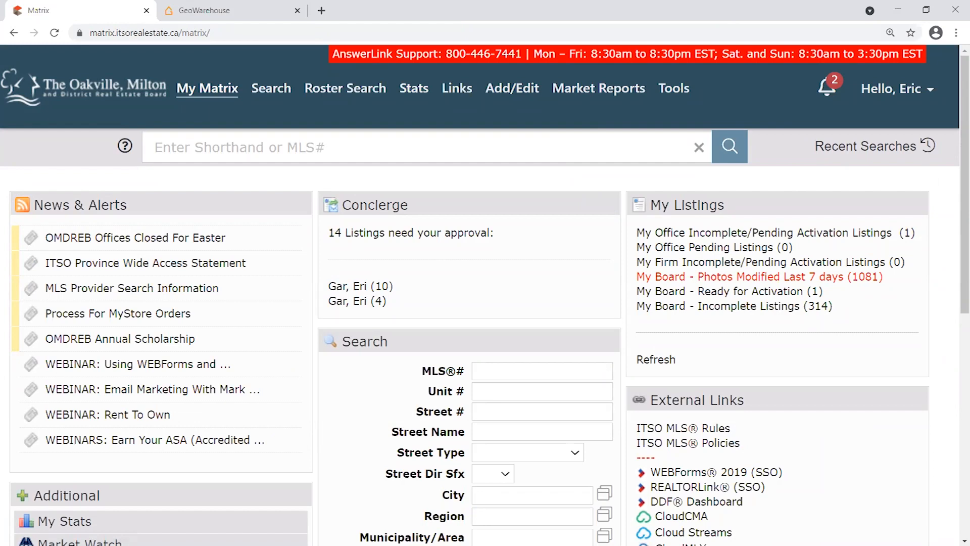
pyautogui.moveTo(512, 91)
pyautogui.click(516, 114)
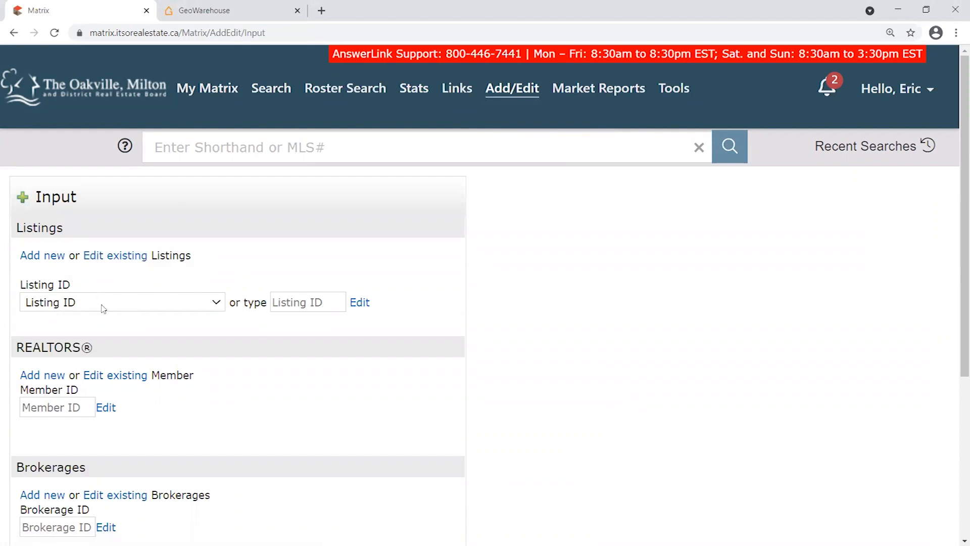
pyautogui.click(102, 308)
pyautogui.click(88, 284)
pyautogui.click(70, 304)
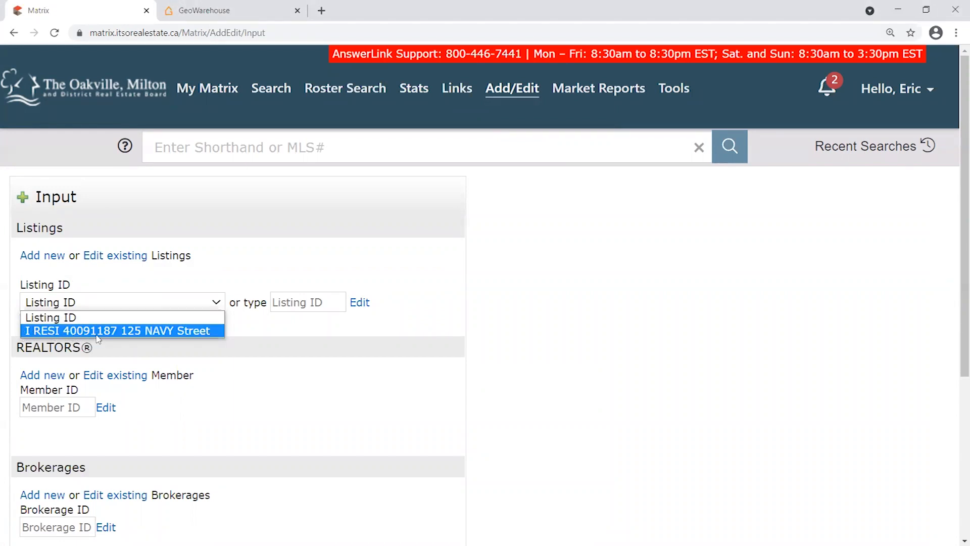
pyautogui.click(116, 330)
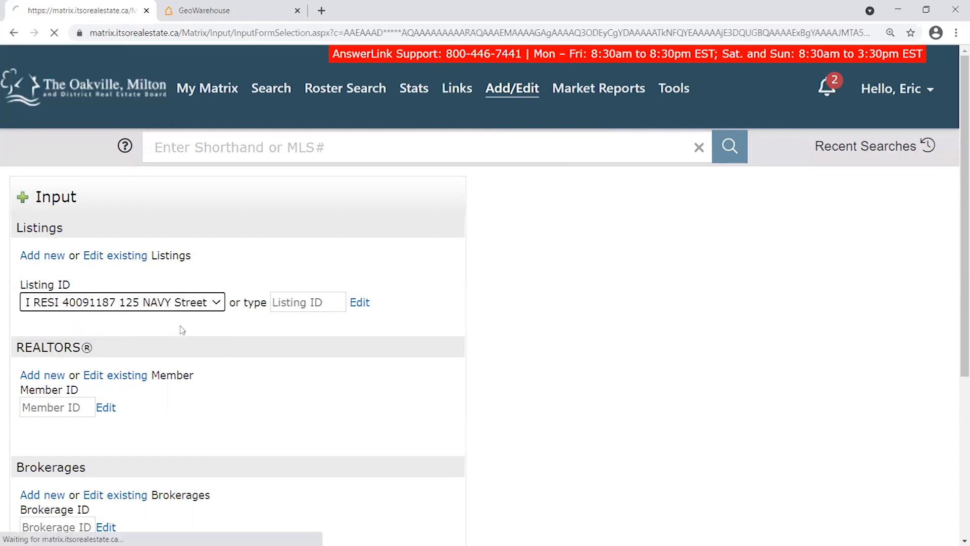
# Point out Manage Photos and Manage Supplements, then open the Residential Sale form's General section.
pyautogui.scroll(-1, 161, 172)
pyautogui.moveTo(143, 135); pyautogui.dragTo(34, 136)
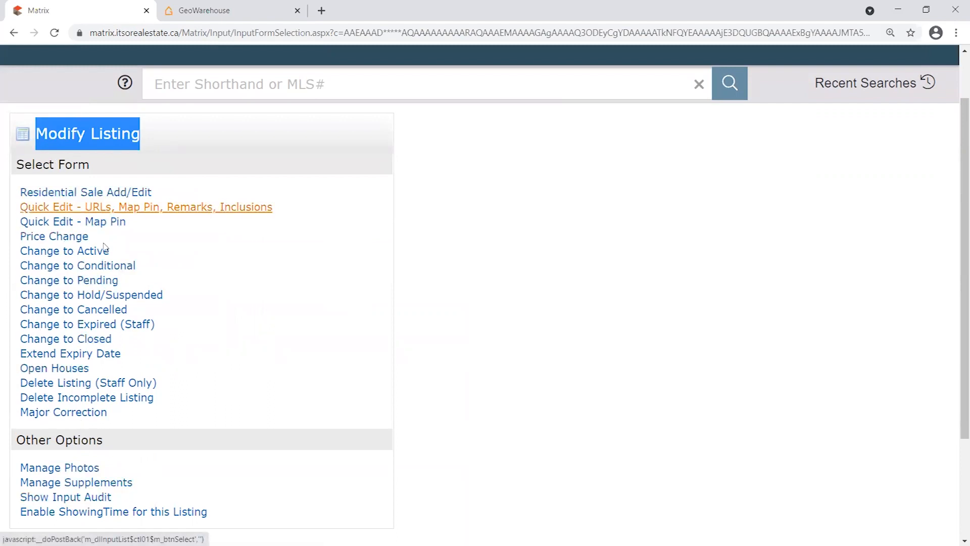
pyautogui.moveTo(102, 467); pyautogui.dragTo(19, 467)
pyautogui.moveTo(136, 481); pyautogui.dragTo(20, 474)
pyautogui.click(133, 460)
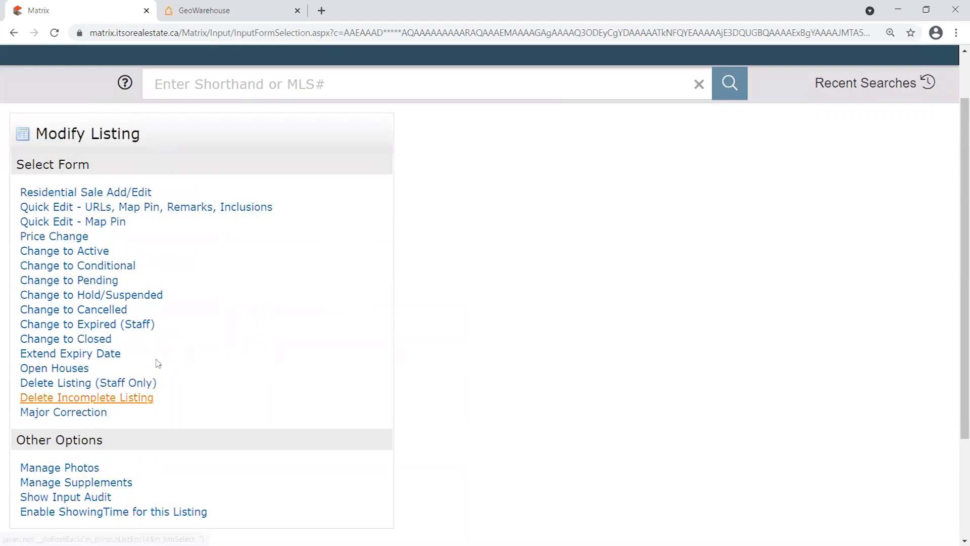
pyautogui.click(99, 196)
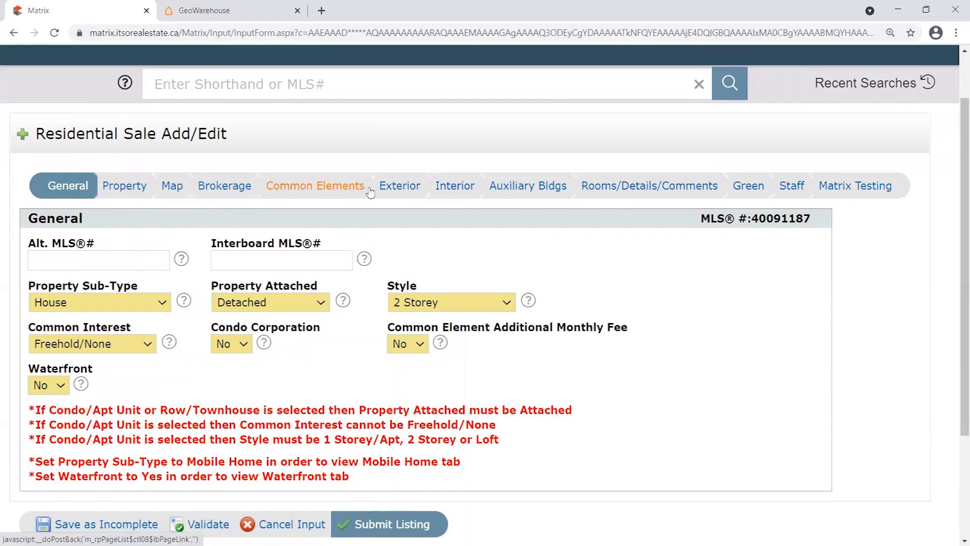
# Validate the listing and open the flagged Property section.
pyautogui.click(207, 523)
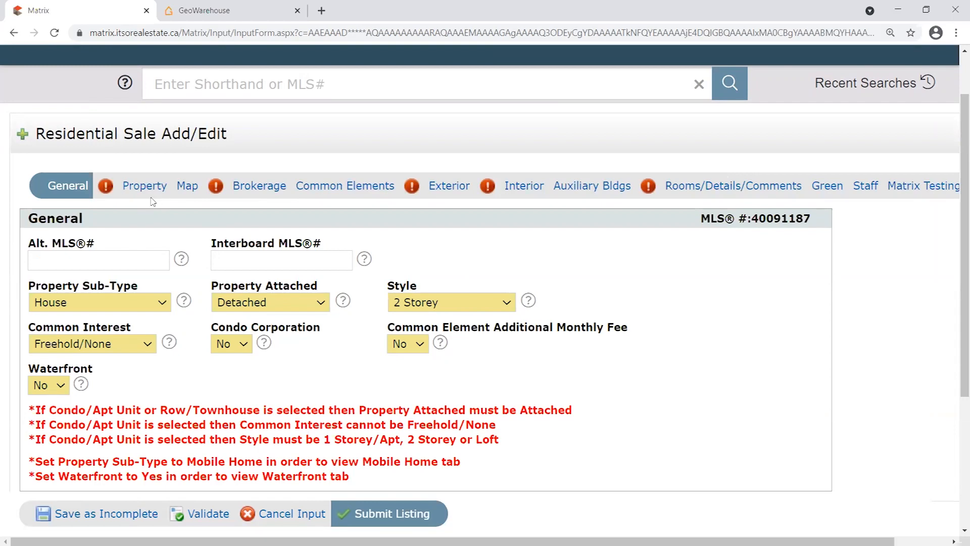
pyautogui.scroll(-3, 223, 227)
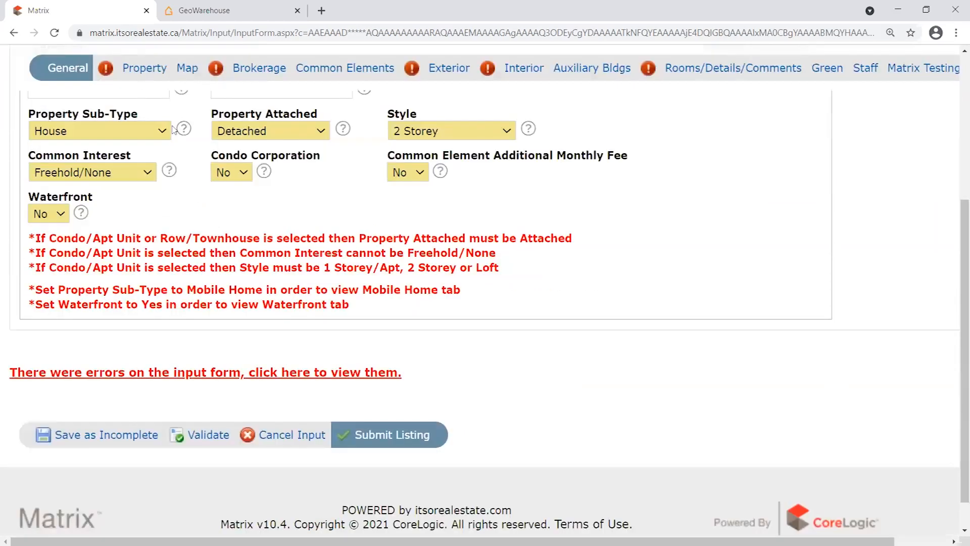
pyautogui.scroll(3, 136, 87)
pyautogui.click(146, 143)
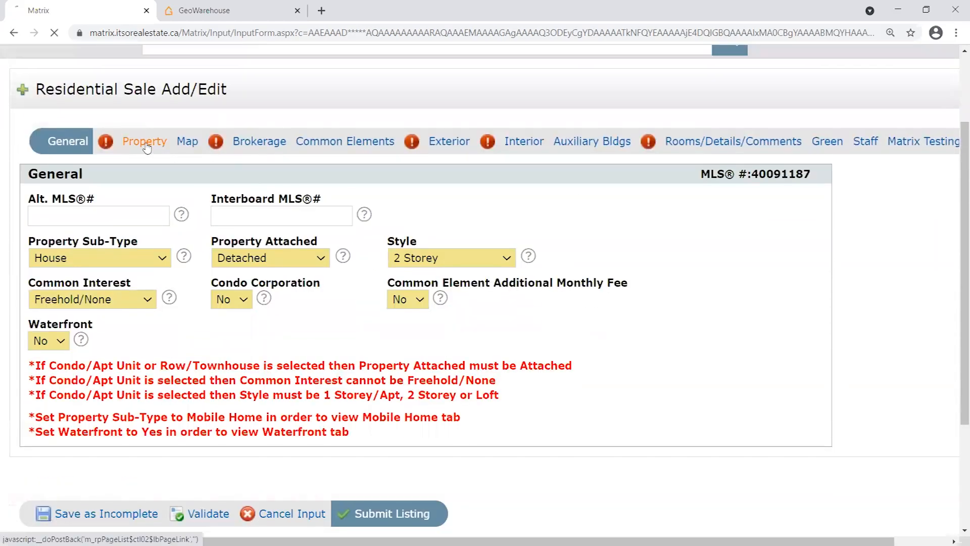
pyautogui.scroll(-3, 841, 331)
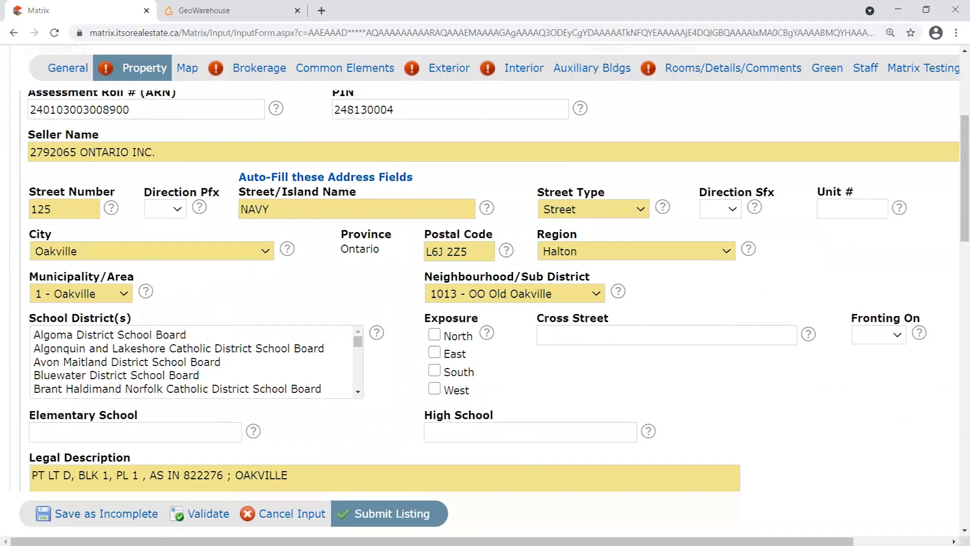
pyautogui.scroll(1, 788, 374)
pyautogui.scroll(-2, 777, 393)
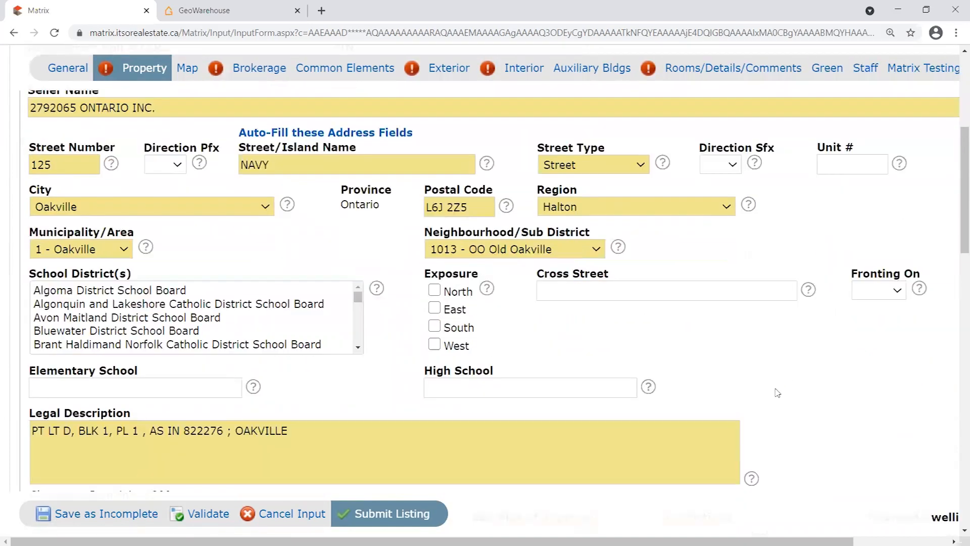
pyautogui.scroll(1, 777, 392)
pyautogui.scroll(1, 772, 398)
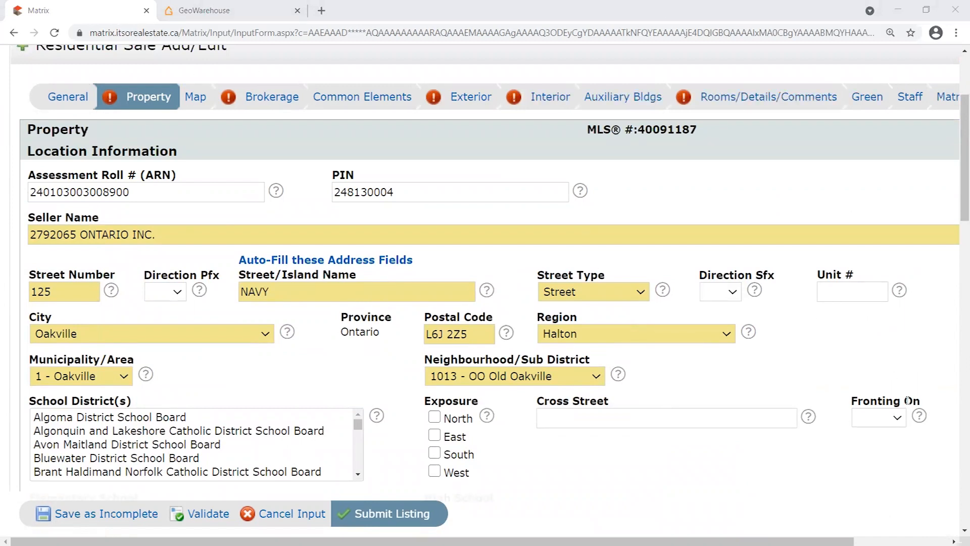
# Review the Fronting On choices several times, leaving the field blank.
pyautogui.moveTo(922, 403); pyautogui.dragTo(840, 446)
pyautogui.click(836, 430)
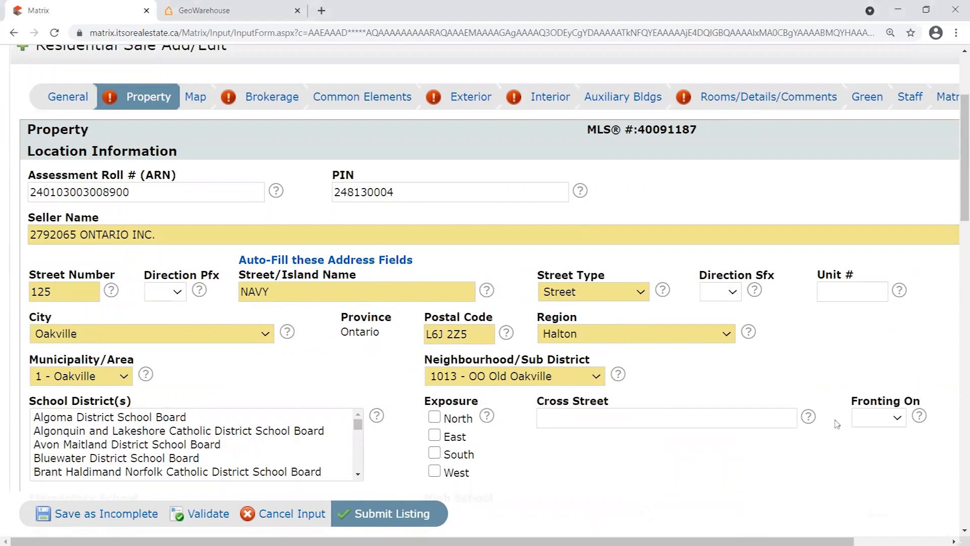
pyautogui.scroll(-1, 834, 422)
pyautogui.click(890, 373)
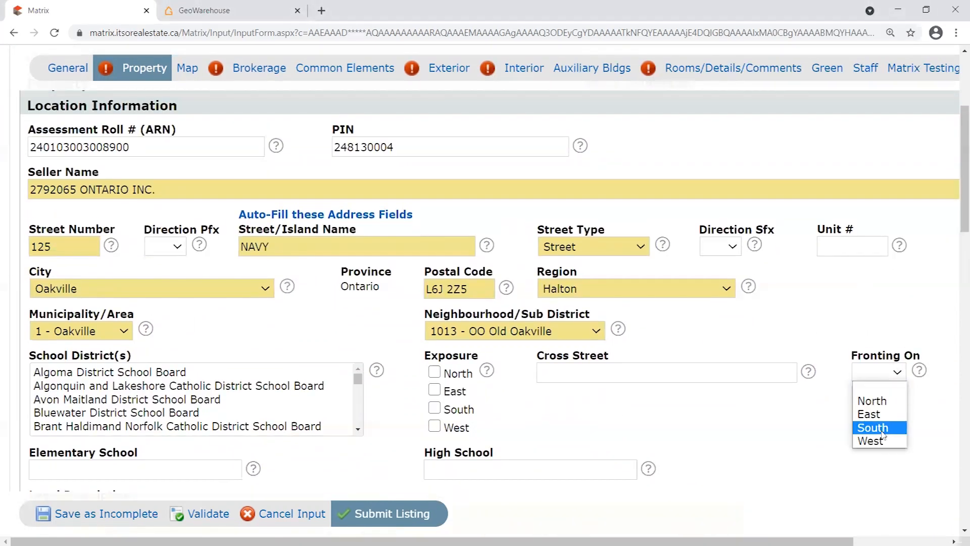
pyautogui.click(839, 317)
pyautogui.click(887, 367)
pyautogui.click(793, 329)
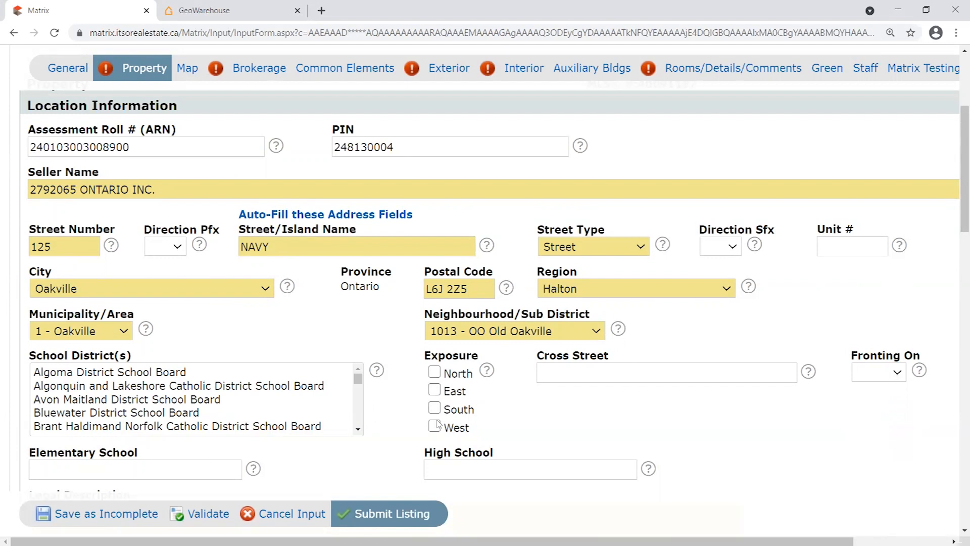
pyautogui.click(898, 373)
pyautogui.click(828, 338)
pyautogui.click(898, 373)
pyautogui.click(827, 351)
pyautogui.click(890, 369)
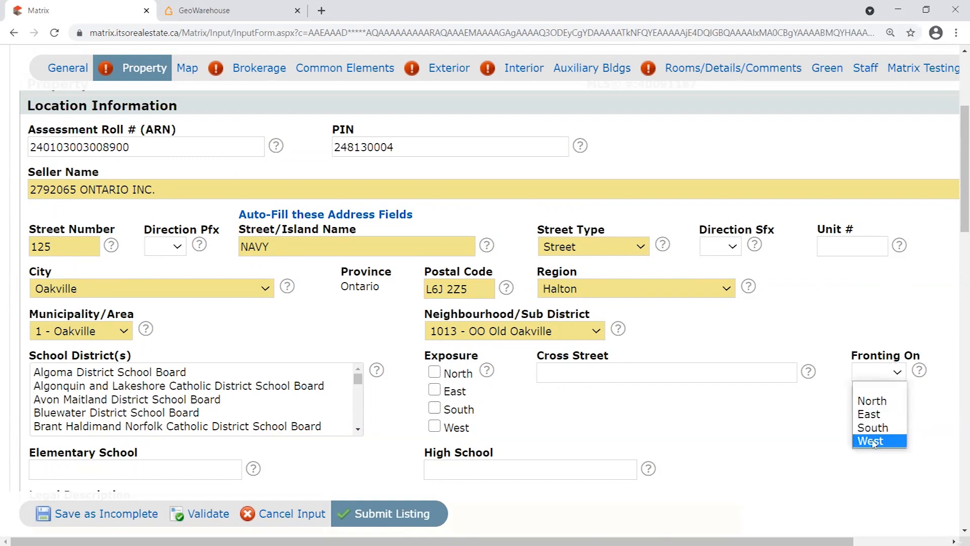
pyautogui.click(834, 340)
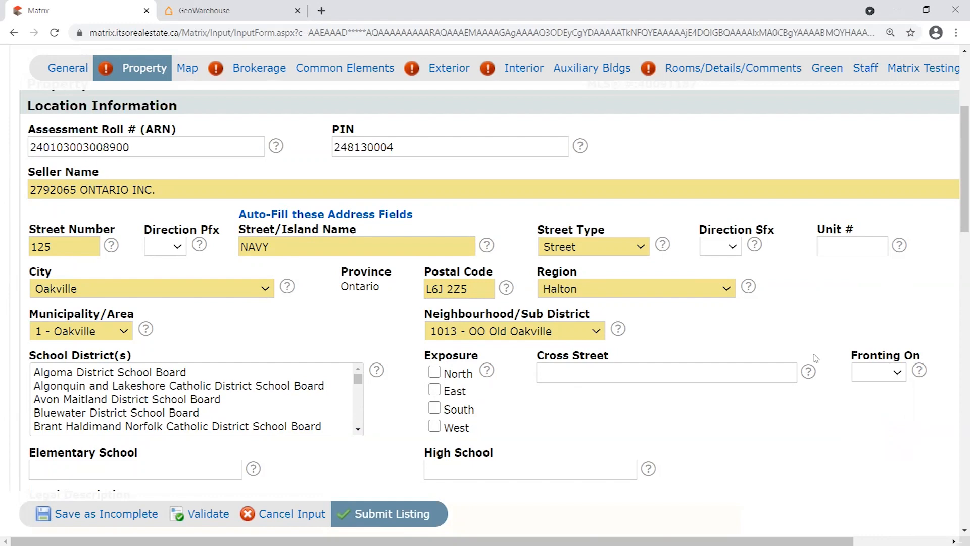
# Select the Directions text 'North of Lakeshore Rd E, Corner of Navy and Church.'.
pyautogui.scroll(-1, 821, 366)
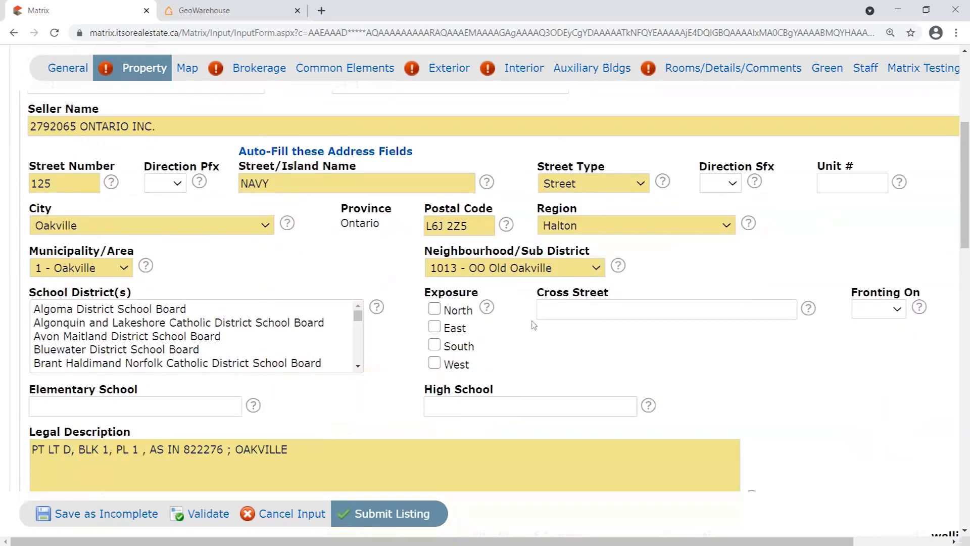
pyautogui.scroll(-1, 564, 327)
pyautogui.scroll(1, 564, 321)
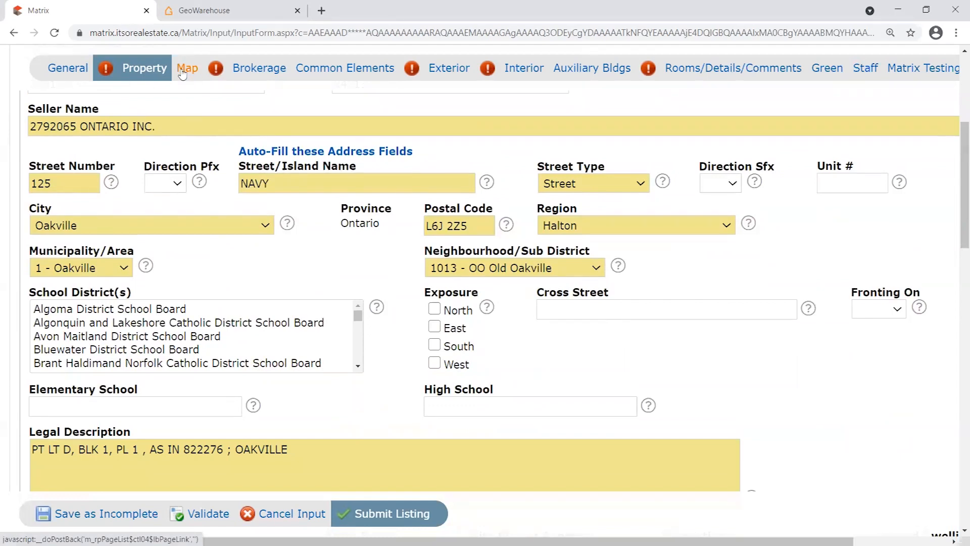
pyautogui.scroll(-9, 310, 427)
pyautogui.moveTo(367, 370); pyautogui.dragTo(13, 356)
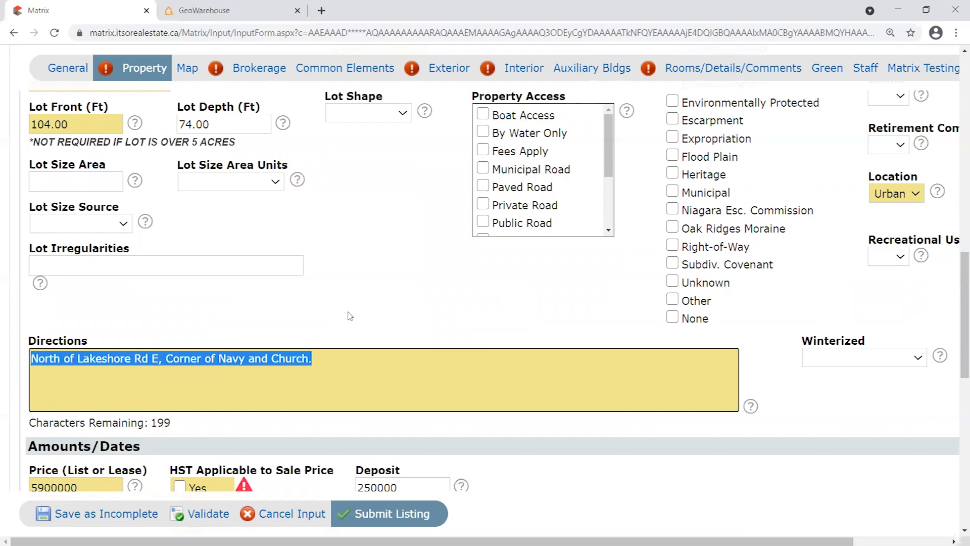
# Check the Fronting On choices and leave the field without a value.
pyautogui.scroll(3, 354, 314)
pyautogui.scroll(3, 376, 326)
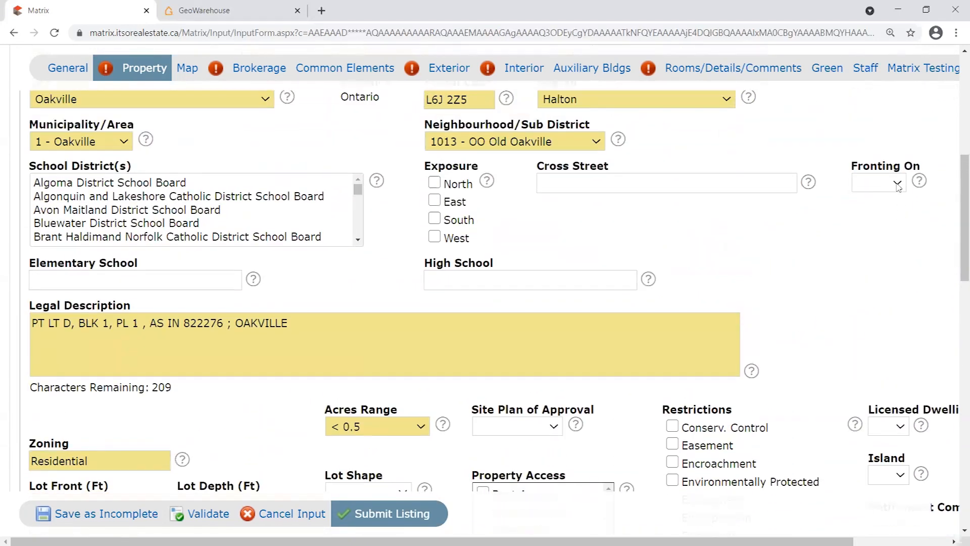
pyautogui.click(879, 183)
pyautogui.click(836, 187)
pyautogui.scroll(1, 801, 286)
pyautogui.scroll(3, 801, 287)
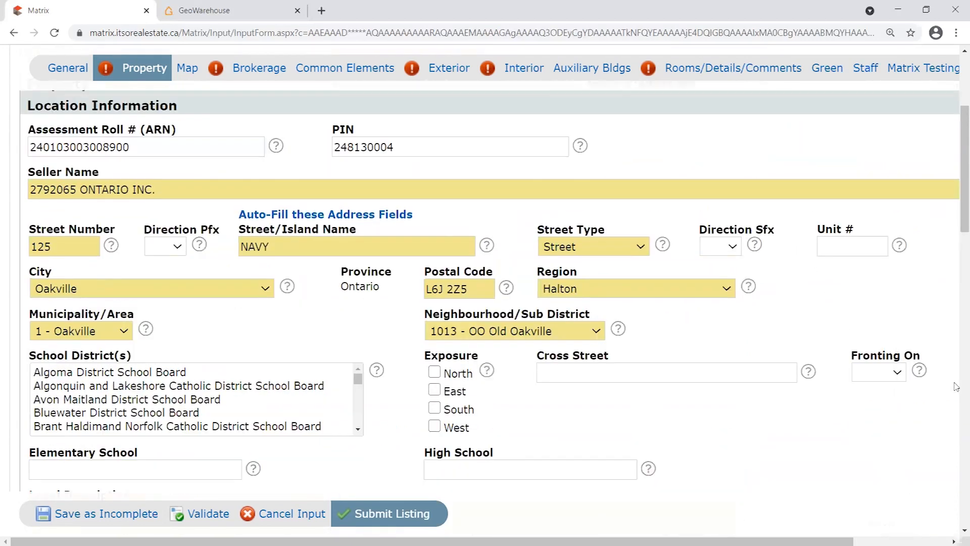
pyautogui.scroll(1, 379, 355)
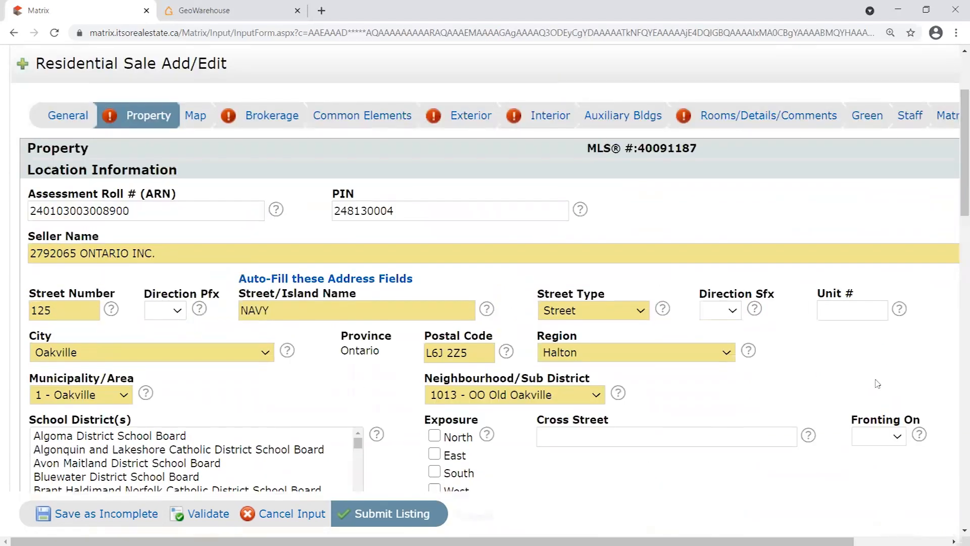
pyautogui.scroll(-4, 845, 216)
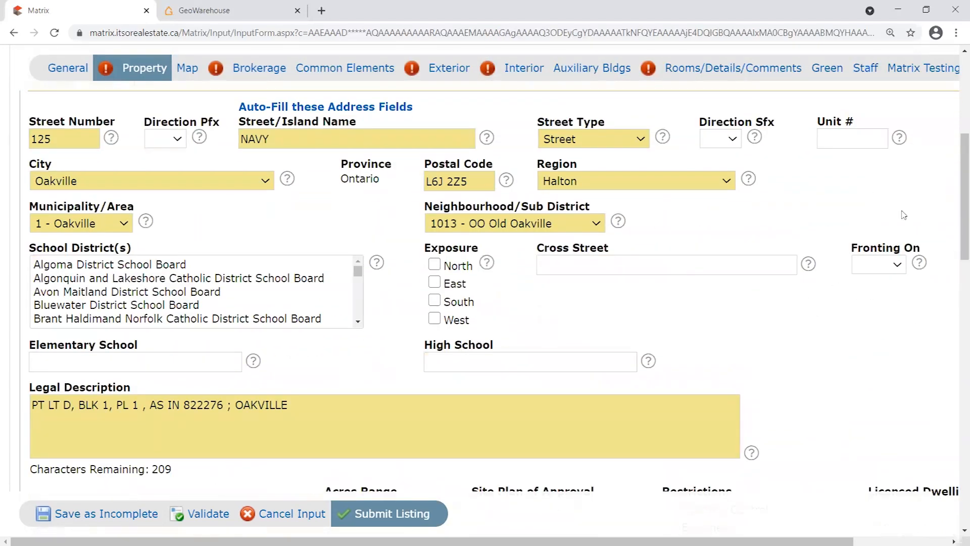
pyautogui.click(891, 267)
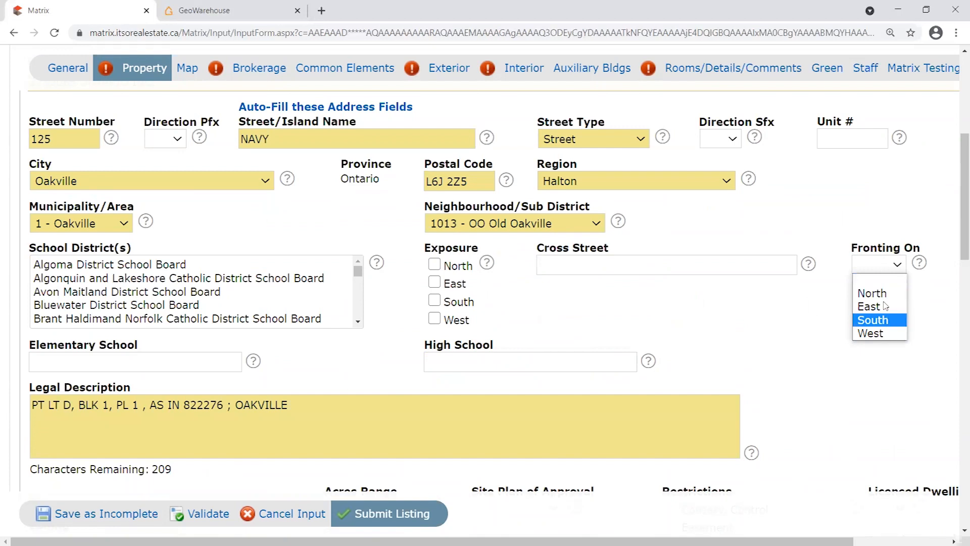
pyautogui.click(831, 262)
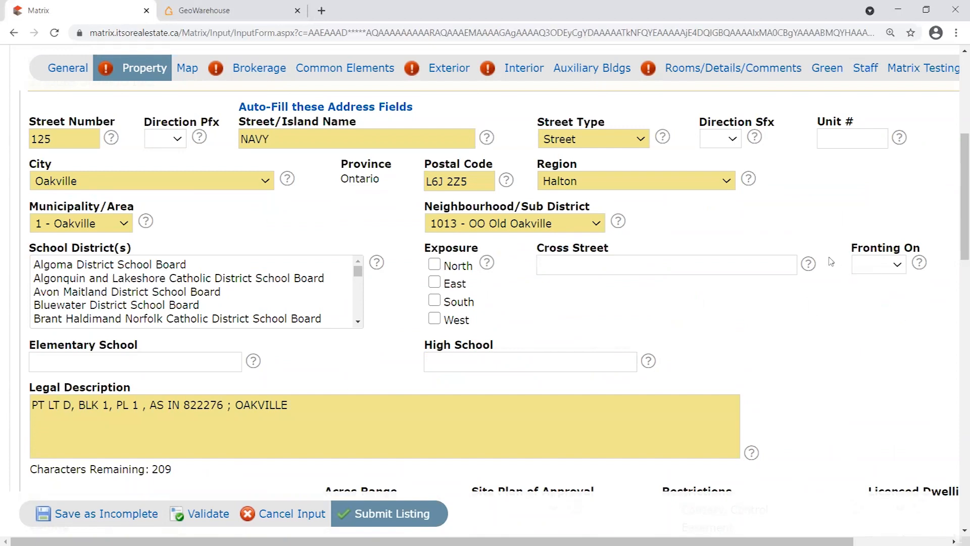
pyautogui.click(890, 267)
pyautogui.click(829, 228)
pyautogui.scroll(1, 395, 336)
pyautogui.scroll(1, 395, 350)
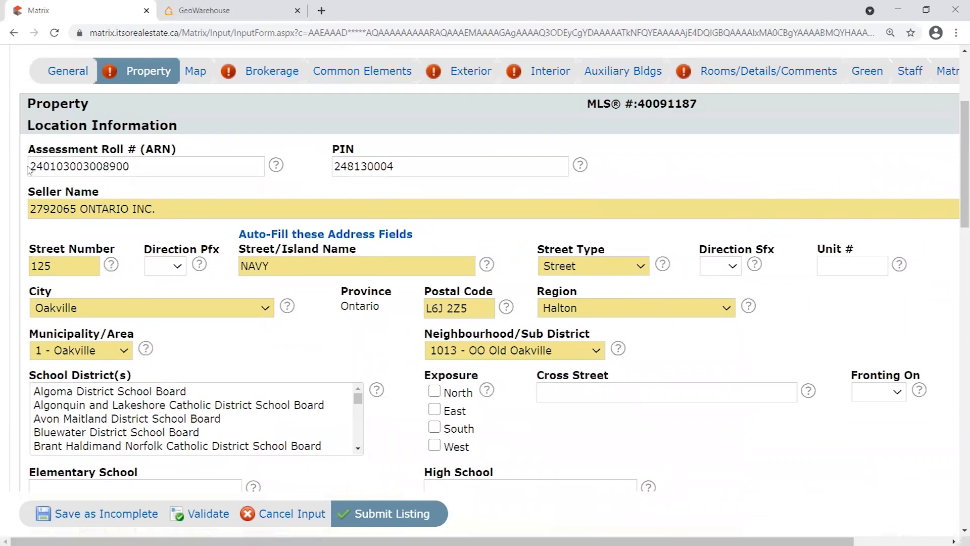
pyautogui.scroll(-5, 147, 278)
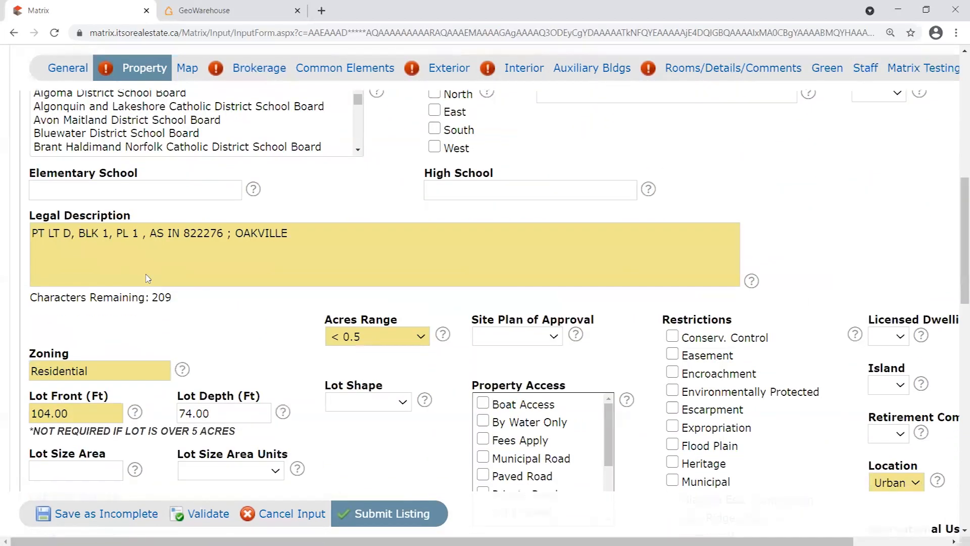
pyautogui.scroll(-10, 148, 278)
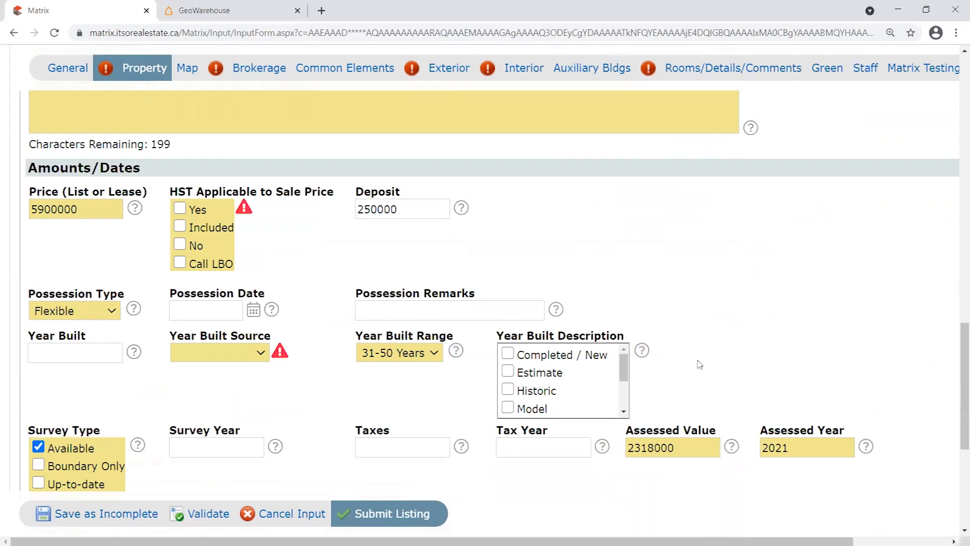
pyautogui.scroll(-5, 707, 288)
pyautogui.scroll(6, 334, 333)
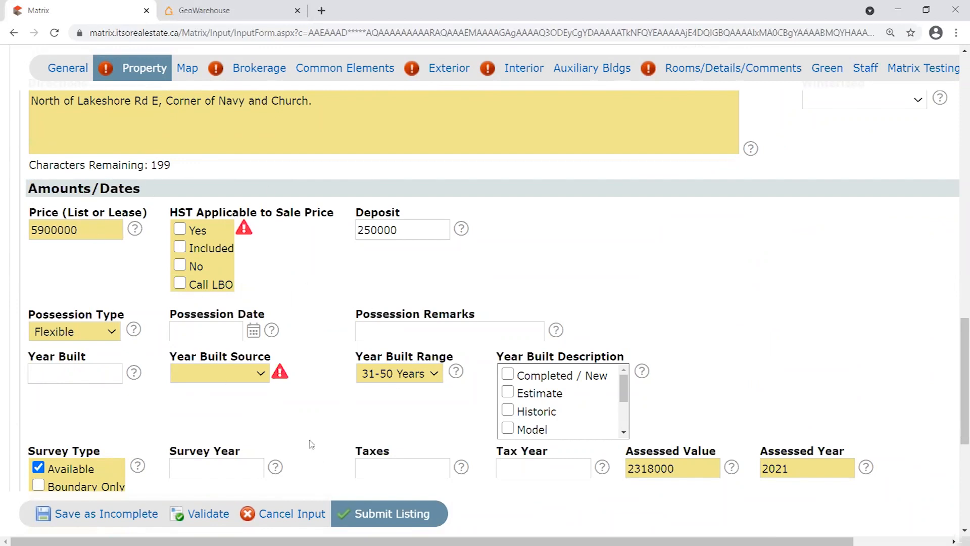
# Point out the HST Applicable, Year Built Range and Year Built Source fields, then mark HST as applicable to the sale price.
pyautogui.moveTo(172, 211); pyautogui.dragTo(330, 212)
pyautogui.click(325, 244)
pyautogui.moveTo(361, 357); pyautogui.dragTo(469, 363)
pyautogui.click(389, 352)
pyautogui.moveTo(173, 353); pyautogui.dragTo(318, 360)
pyautogui.click(300, 352)
pyautogui.moveTo(176, 213); pyautogui.dragTo(318, 249)
pyautogui.click(303, 250)
pyautogui.click(180, 230)
# Set Year Built Source to Builder, then run Validate on the listing.
pyautogui.scroll(-3, 341, 270)
pyautogui.click(261, 247)
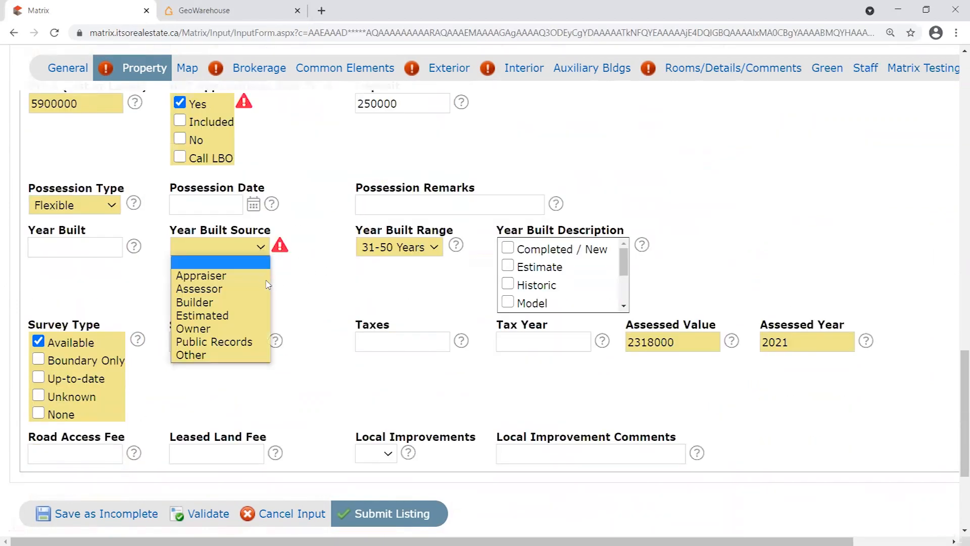
pyautogui.click(255, 304)
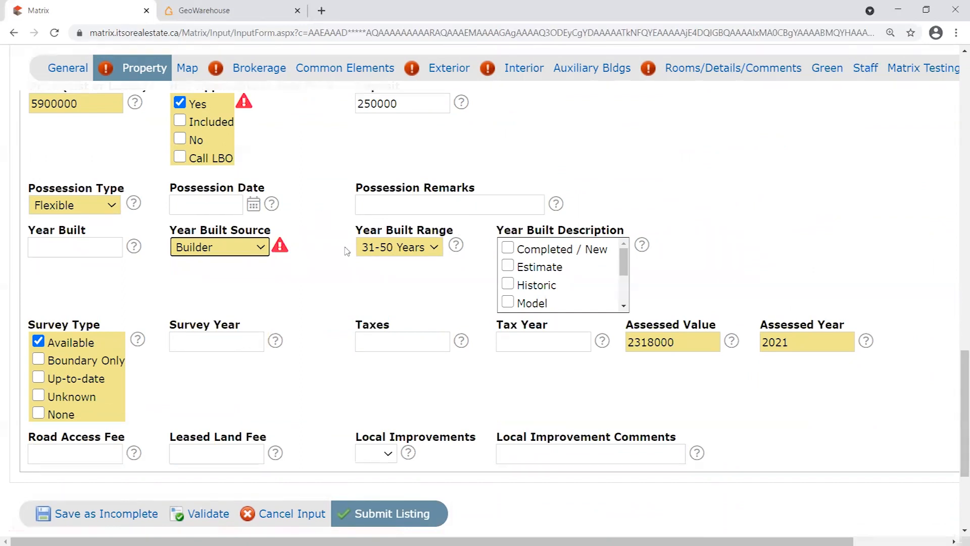
pyautogui.click(317, 247)
pyautogui.click(213, 256)
pyautogui.click(216, 305)
pyautogui.click(235, 247)
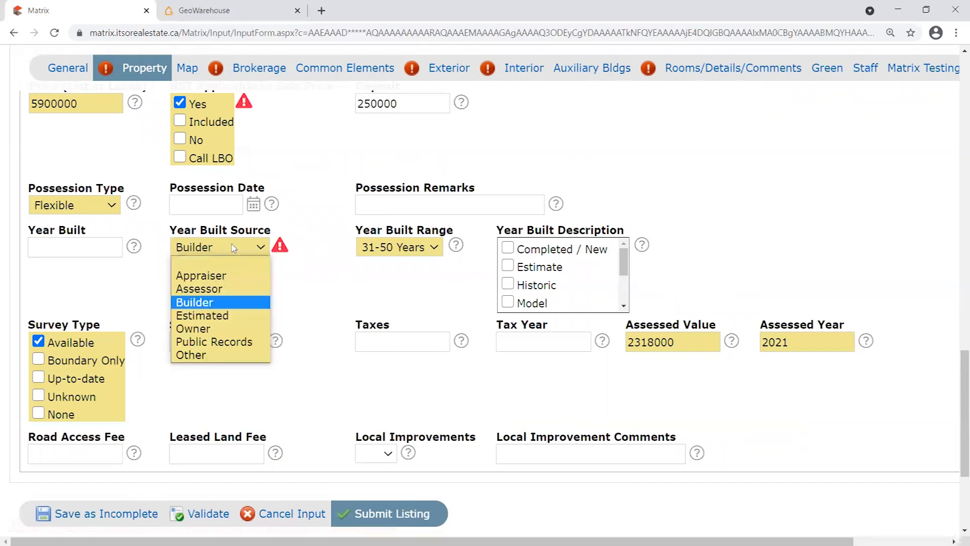
pyautogui.click(218, 301)
pyautogui.click(333, 253)
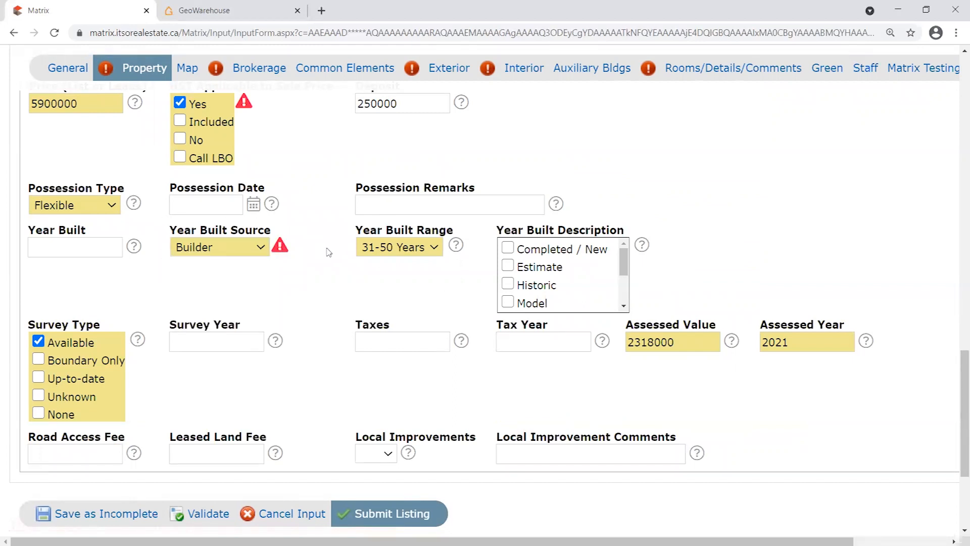
pyautogui.scroll(1, 214, 145)
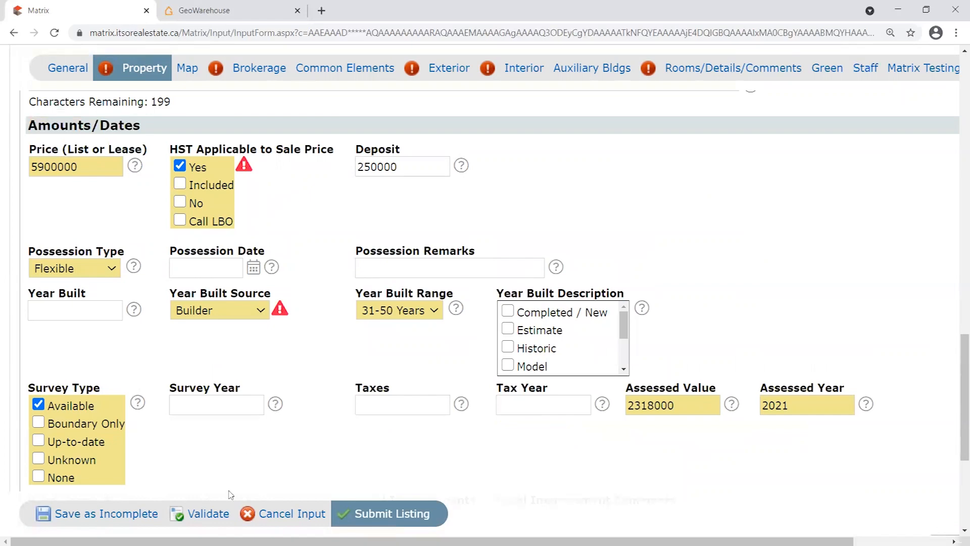
pyautogui.click(217, 515)
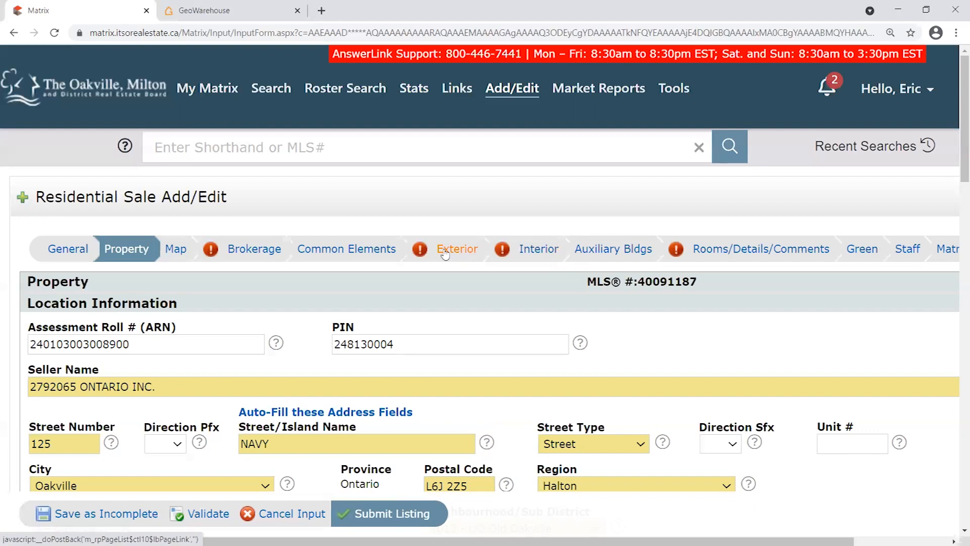
# Switch to the Brokerage section and scroll down to the Commence Date field under Listing Information.
pyautogui.scroll(-3, 312, 323)
pyautogui.scroll(3, 283, 282)
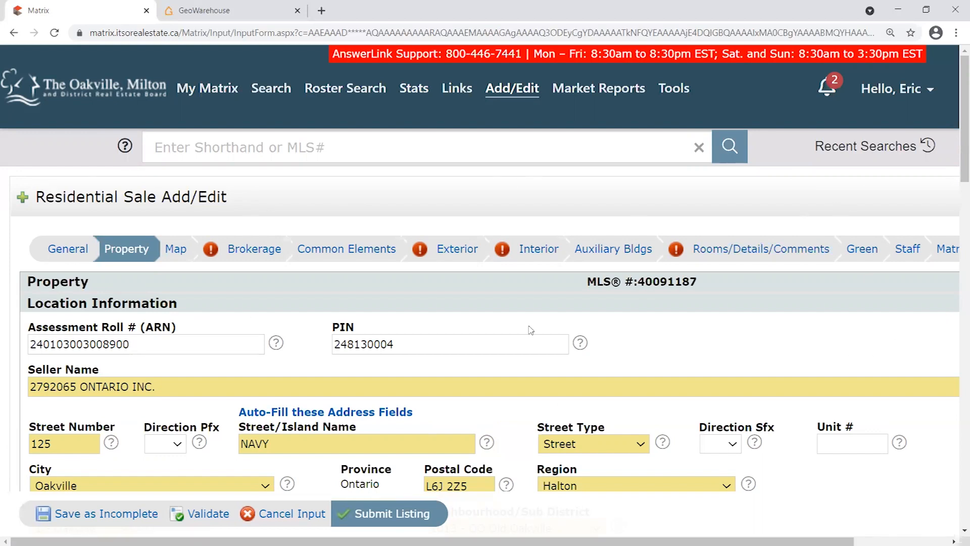
pyautogui.scroll(-1, 210, 260)
pyautogui.scroll(1, 217, 260)
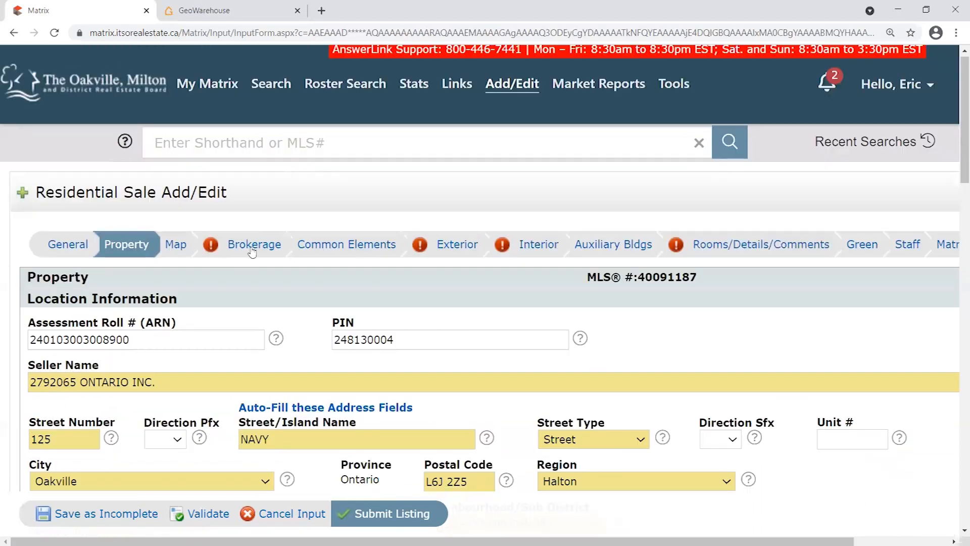
pyautogui.click(253, 248)
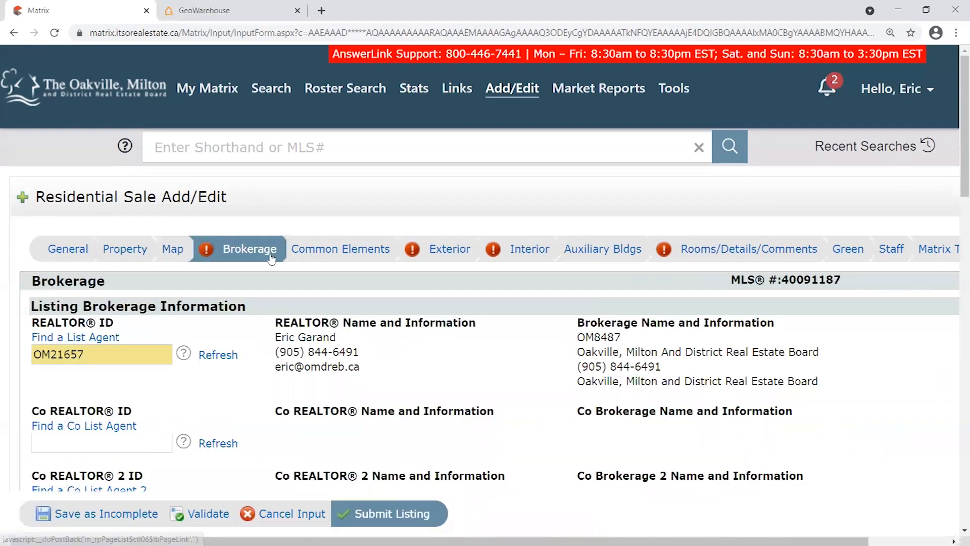
pyautogui.scroll(-2, 309, 274)
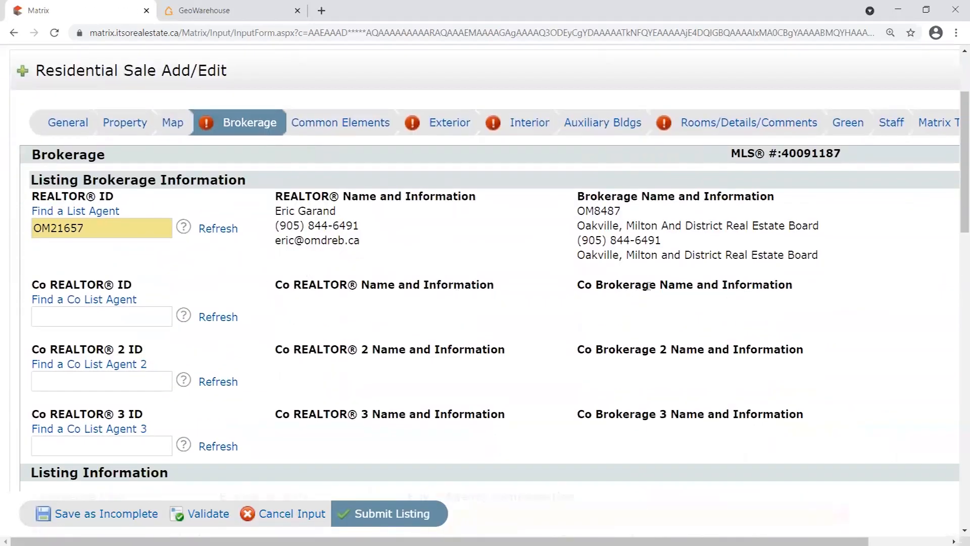
pyautogui.scroll(-5, 550, 273)
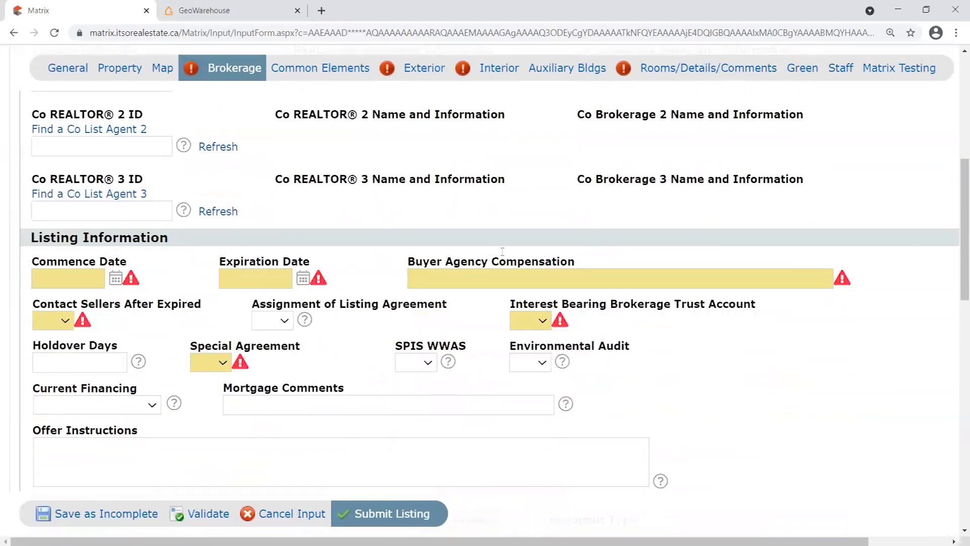
pyautogui.moveTo(33, 197); pyautogui.dragTo(153, 198)
pyautogui.click(147, 193)
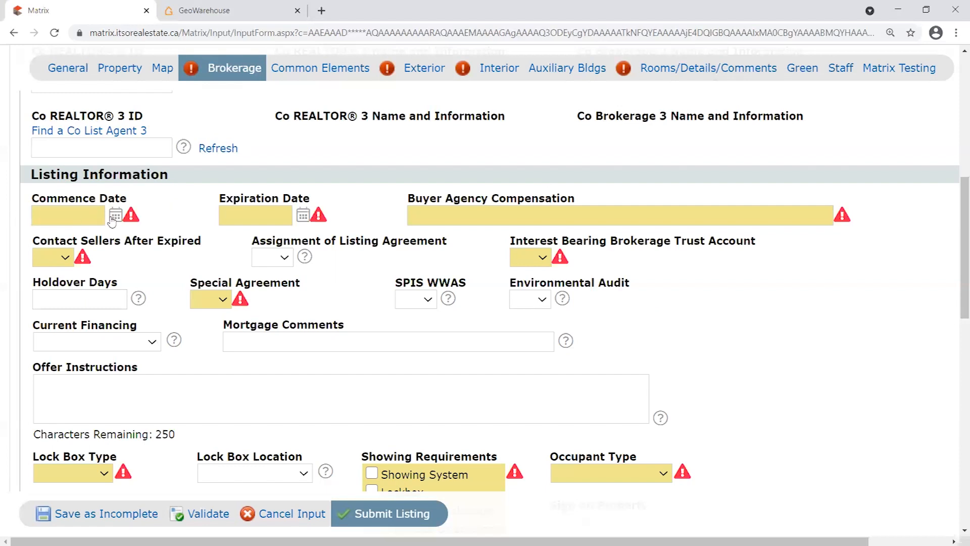
# Pick 04/01/2021 as the Commence Date from the calendar, replacing an initial March 25 choice.
pyautogui.click(96, 219)
pyautogui.click(115, 217)
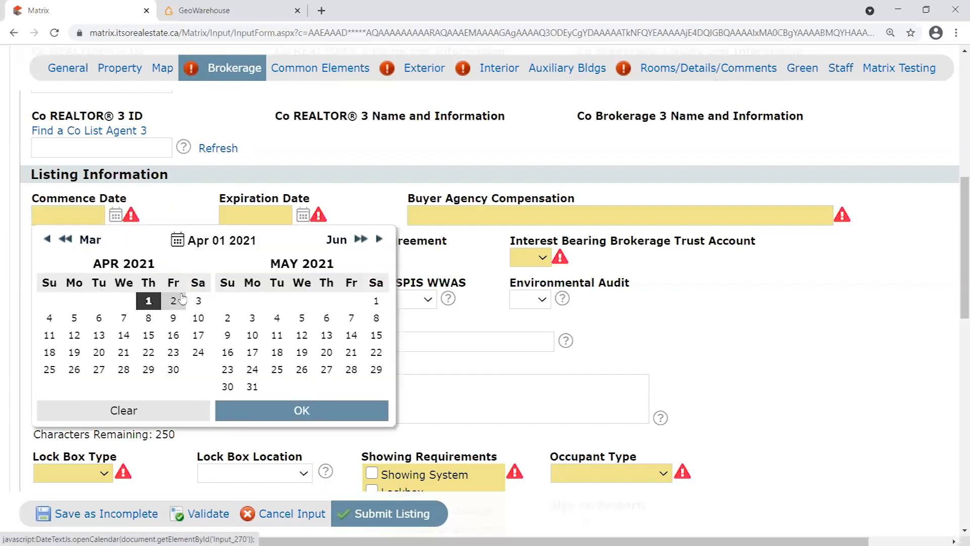
pyautogui.click(47, 240)
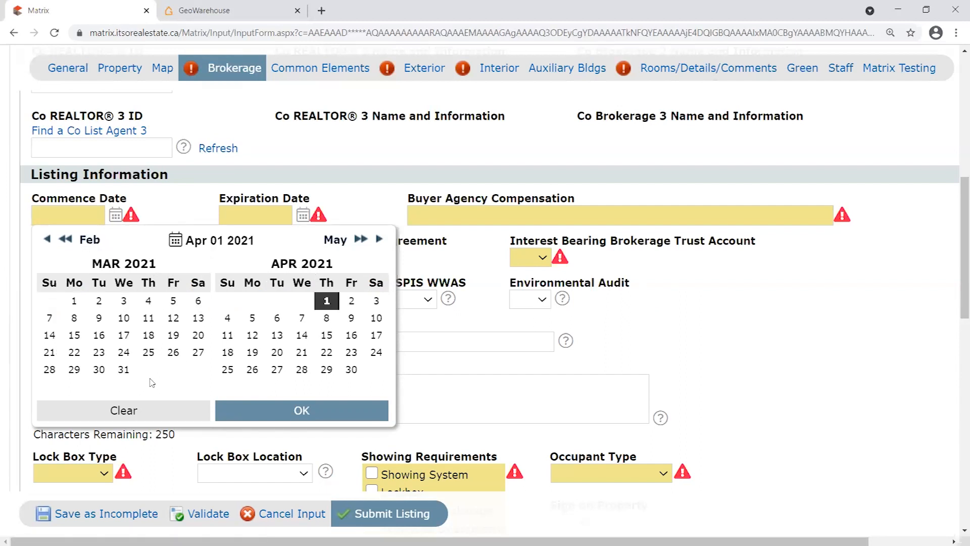
pyautogui.click(149, 353)
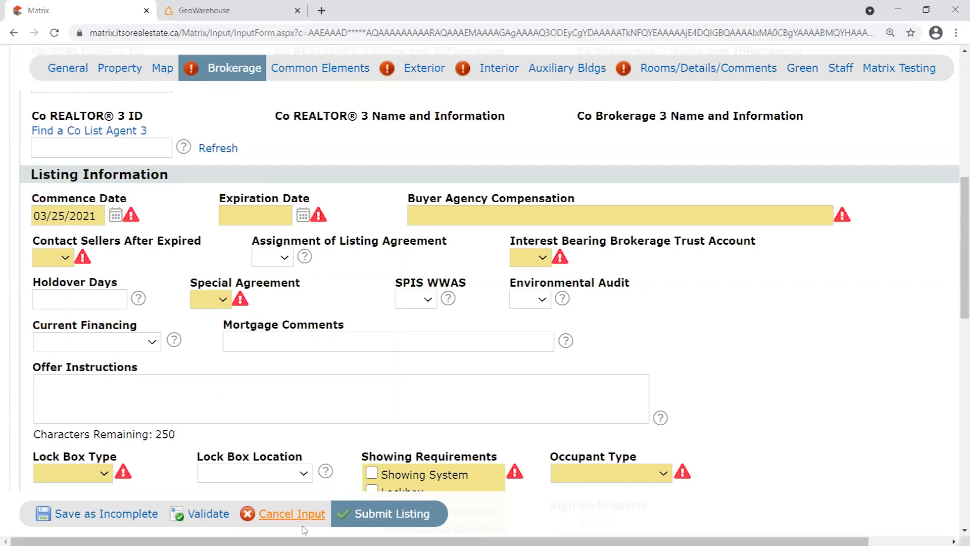
pyautogui.moveTo(58, 216); pyautogui.dragTo(64, 217)
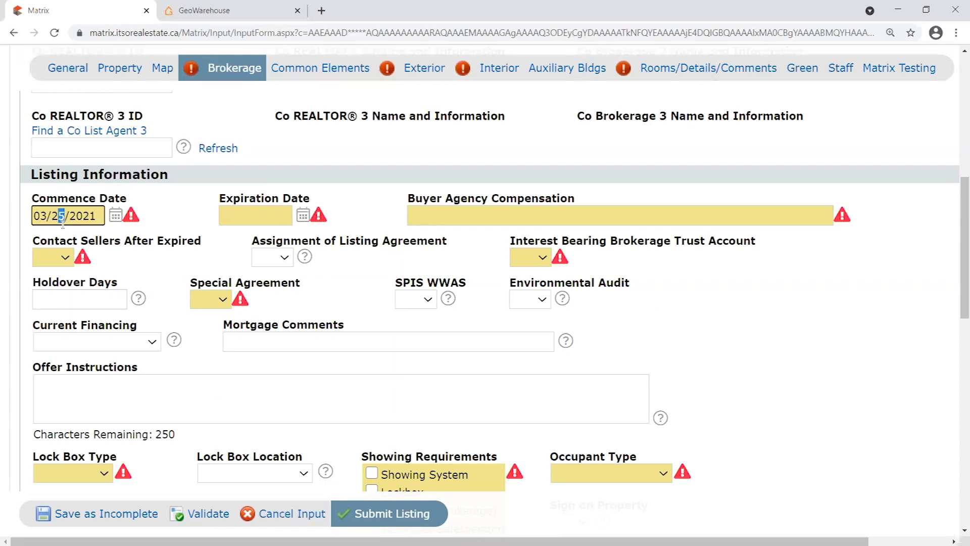
pyautogui.click(166, 211)
pyautogui.click(116, 221)
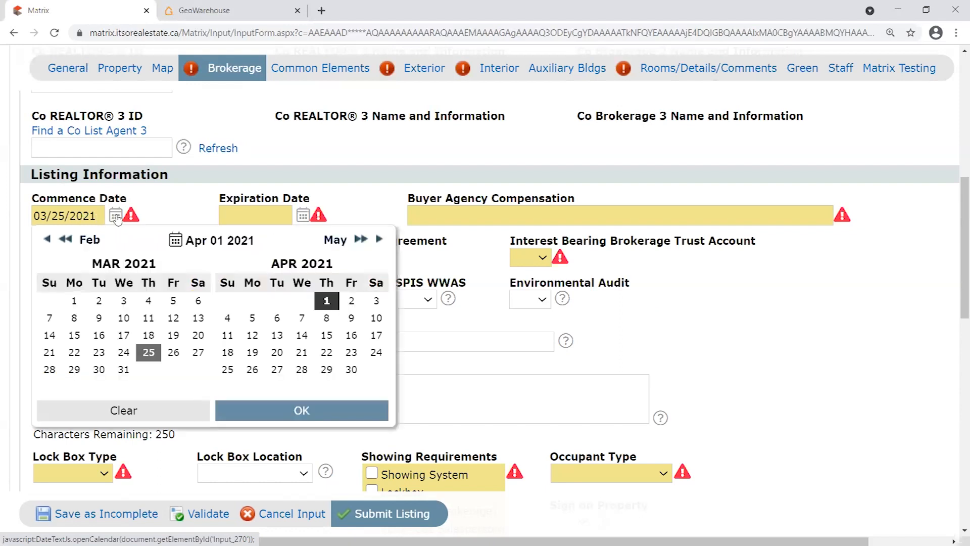
pyautogui.click(327, 305)
pyautogui.click(350, 404)
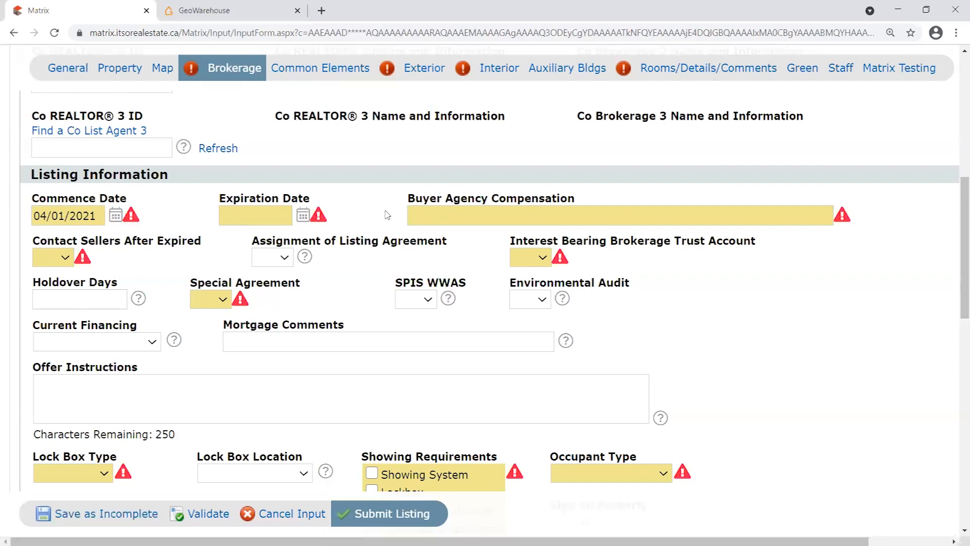
# Point out the Commence Date and Expiration Date fields without choosing a date yet.
pyautogui.click(256, 218)
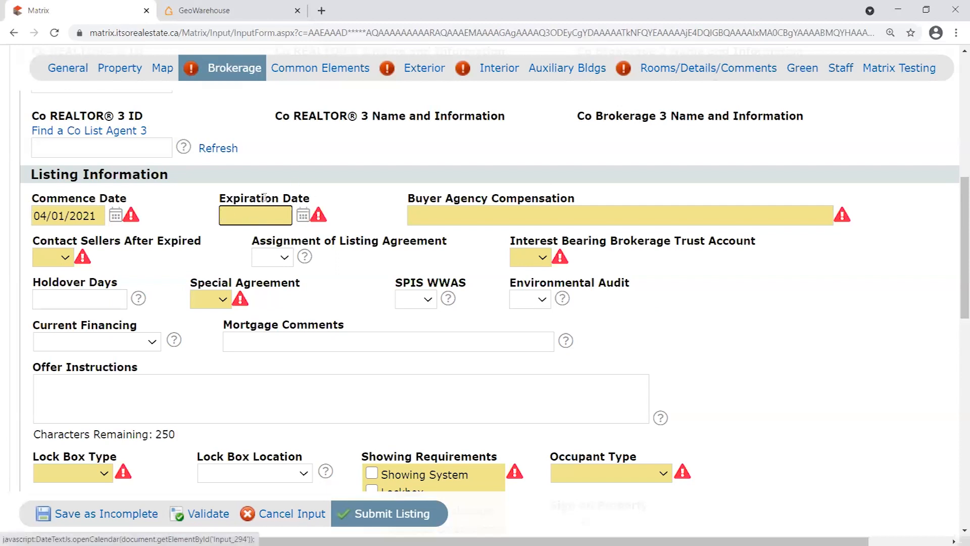
pyautogui.click(303, 215)
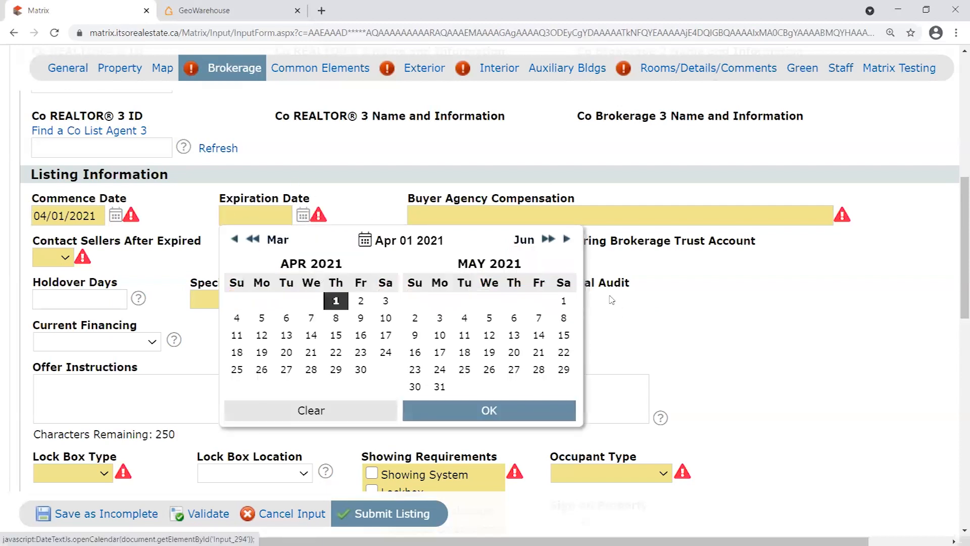
pyautogui.click(266, 214)
pyautogui.moveTo(207, 200); pyautogui.dragTo(324, 202)
pyautogui.click(326, 203)
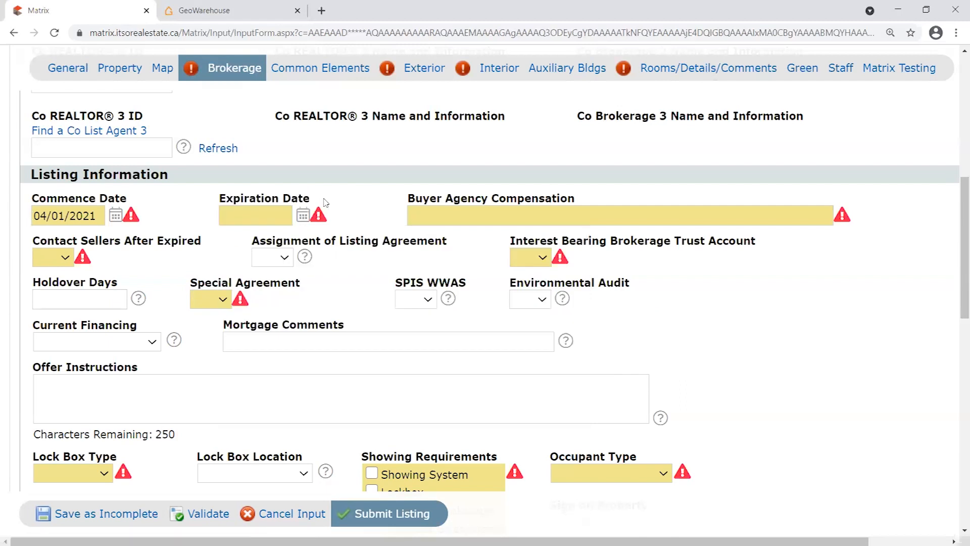
pyautogui.click(291, 216)
pyautogui.moveTo(216, 200); pyautogui.dragTo(355, 193)
pyautogui.click(299, 200)
pyautogui.moveTo(218, 199); pyautogui.dragTo(326, 196)
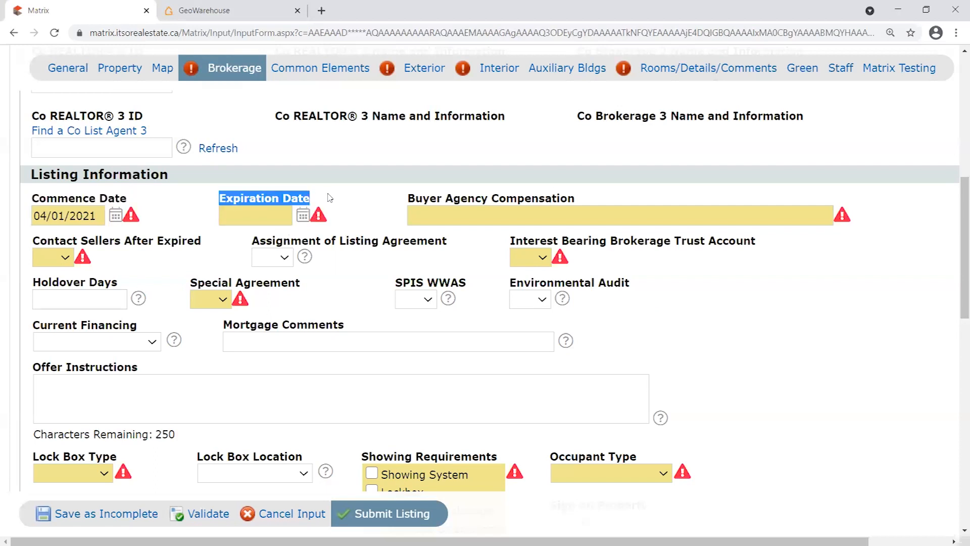
pyautogui.click(246, 196)
pyautogui.moveTo(226, 198); pyautogui.dragTo(313, 193)
pyautogui.click(316, 196)
pyautogui.moveTo(221, 196); pyautogui.dragTo(329, 201)
pyautogui.click(326, 202)
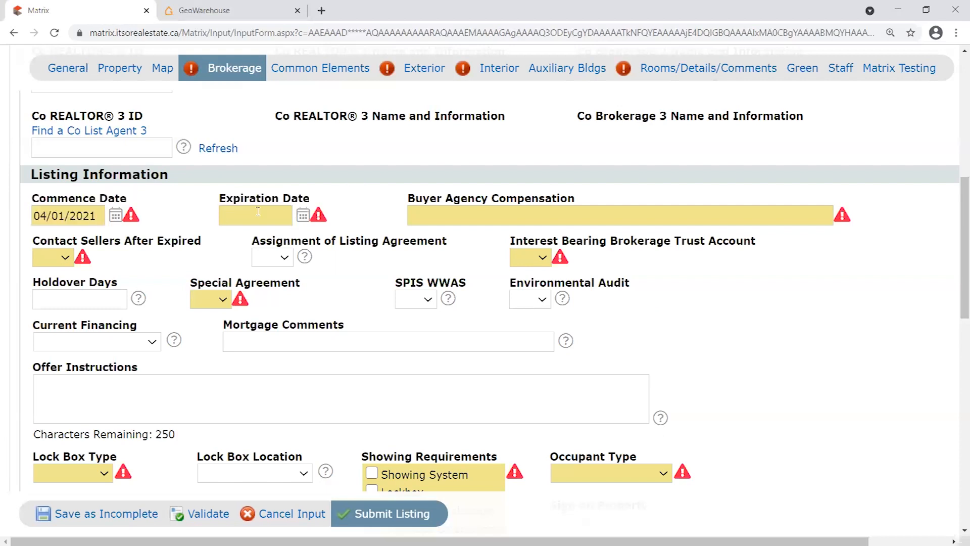
# Set the Expiration Date to 05/31/2021 from the calendar, after trying April 15 and April 8.
pyautogui.click(303, 216)
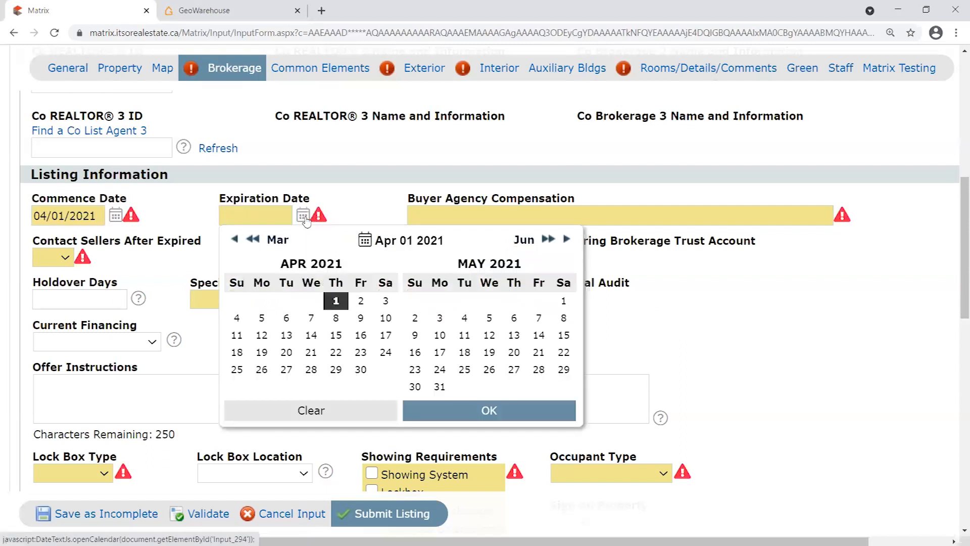
pyautogui.click(337, 336)
pyautogui.click(218, 215)
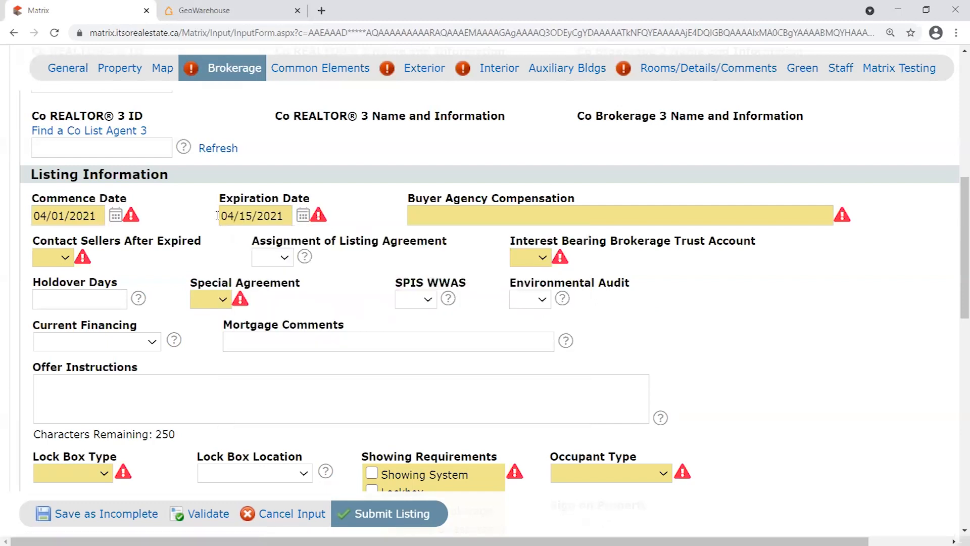
pyautogui.click(303, 216)
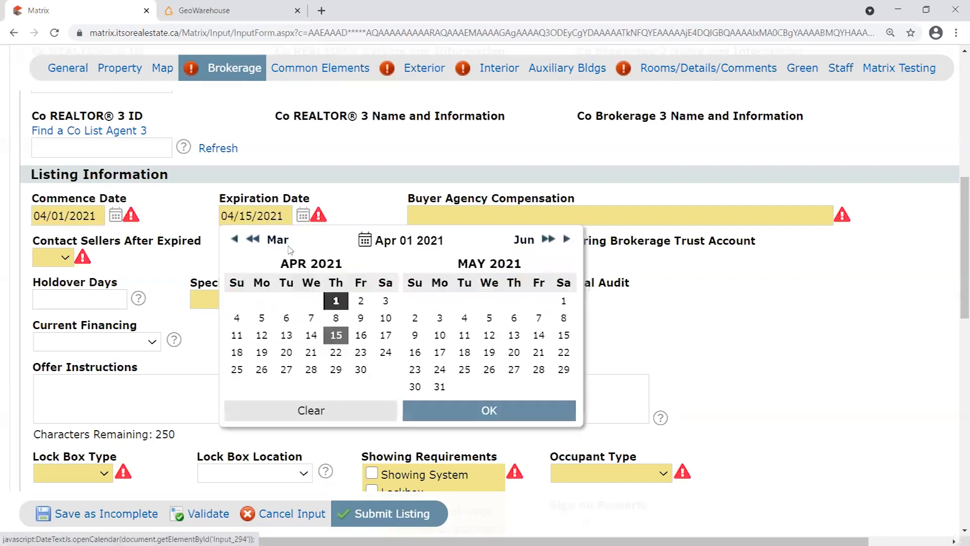
pyautogui.click(335, 319)
pyautogui.click(303, 217)
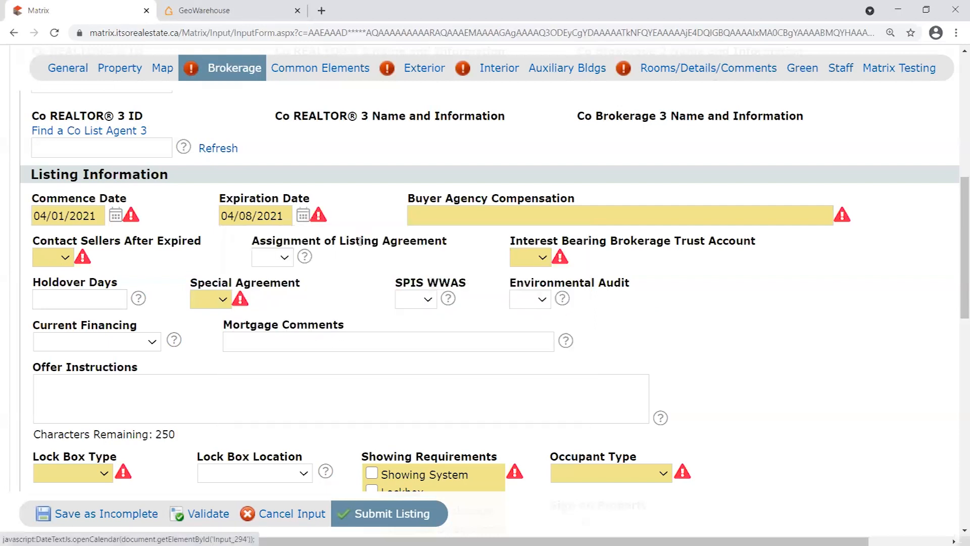
pyautogui.click(302, 222)
pyautogui.click(440, 386)
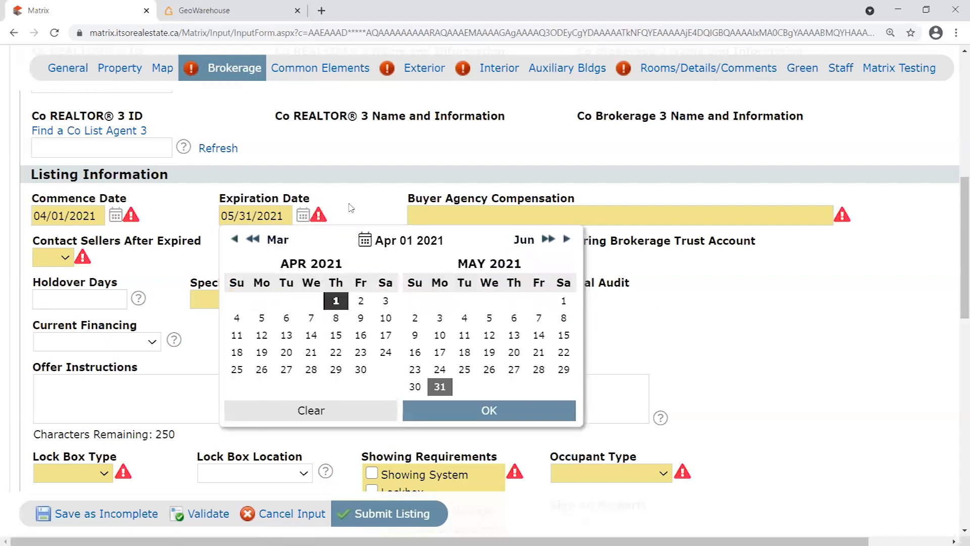
pyautogui.click(246, 176)
# Review the 05/31/2021 expiration date in its field and calendar.
pyautogui.moveTo(221, 220); pyautogui.dragTo(244, 218)
pyautogui.click(343, 209)
pyautogui.click(302, 215)
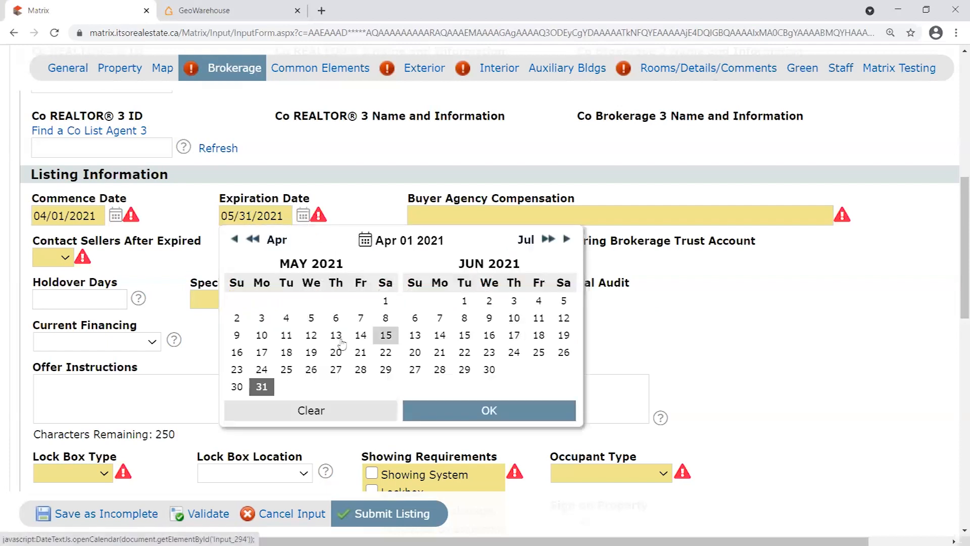
pyautogui.click(390, 162)
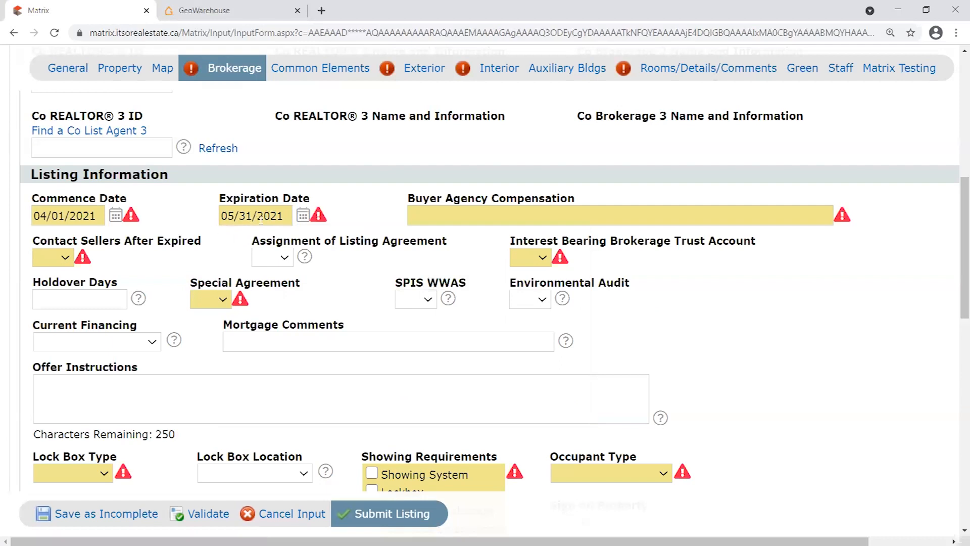
pyautogui.doubleClick(244, 216)
pyautogui.click(360, 209)
# Enter 2% in Buyer Agency Compensation, then erase it so the field stays empty.
pyautogui.click(454, 207)
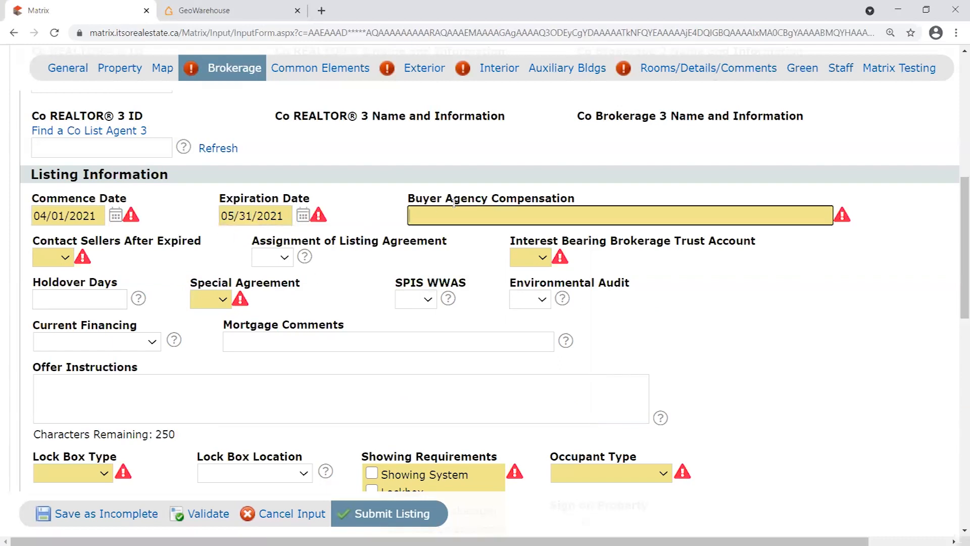
pyautogui.write('2%')
pyautogui.press('BackSpace')
pyautogui.press('BackSpace')
pyautogui.click(390, 212)
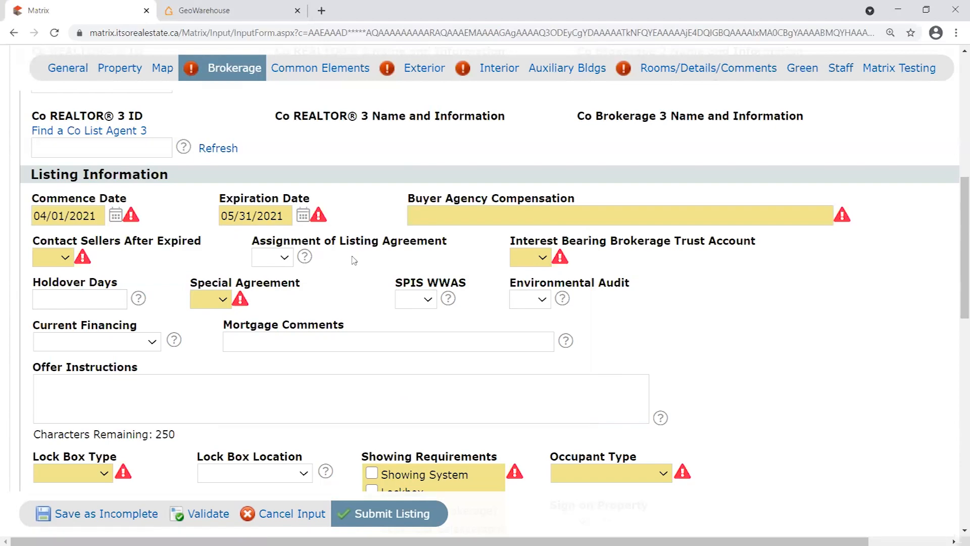
pyautogui.scroll(-1, 278, 242)
pyautogui.scroll(1, 360, 302)
pyautogui.scroll(-1, 284, 268)
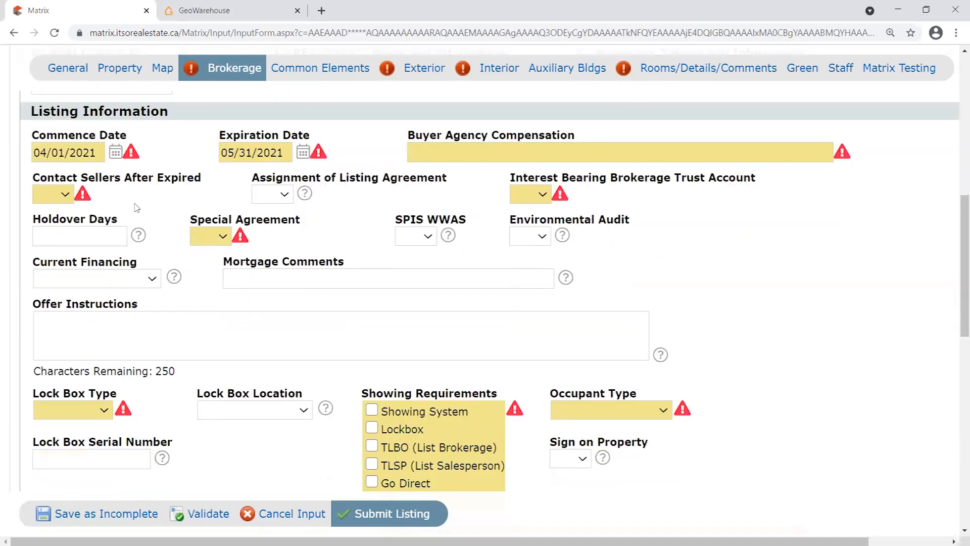
pyautogui.scroll(-2, 399, 288)
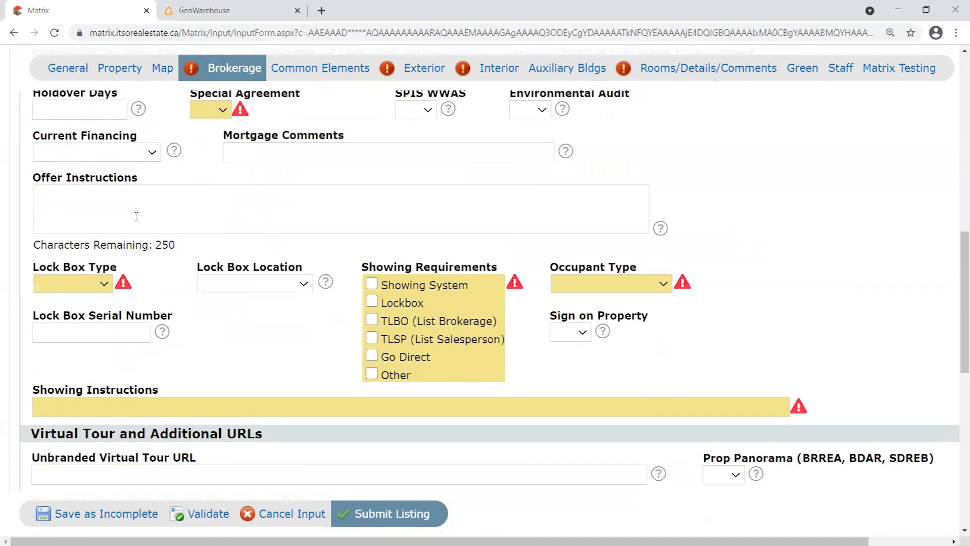
pyautogui.scroll(-1, 621, 286)
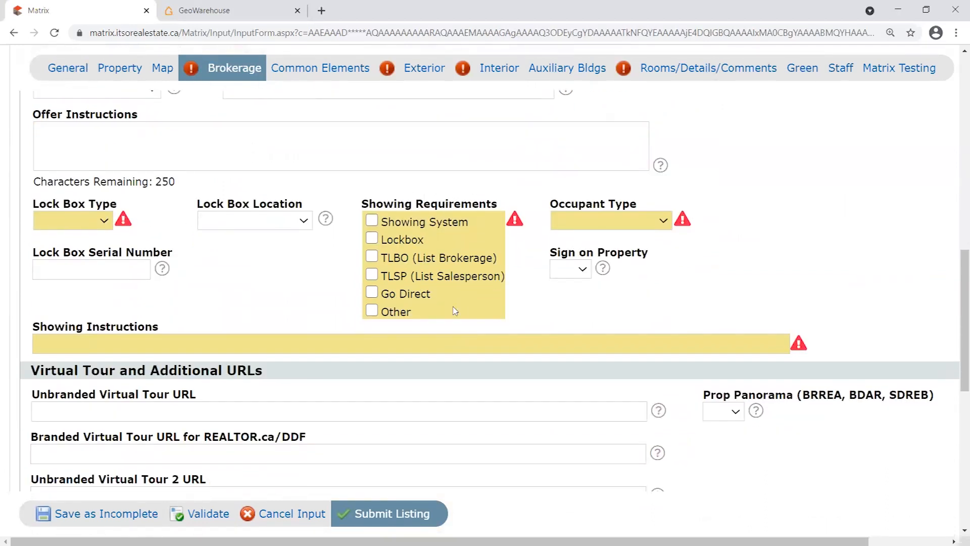
pyautogui.click(150, 329)
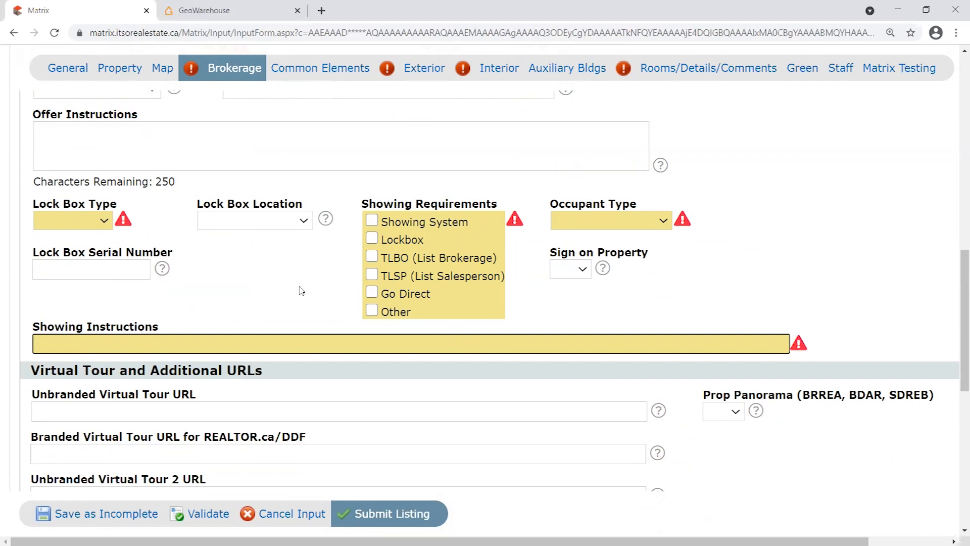
pyautogui.scroll(1, 296, 308)
pyautogui.scroll(1, 286, 351)
pyautogui.click(89, 251)
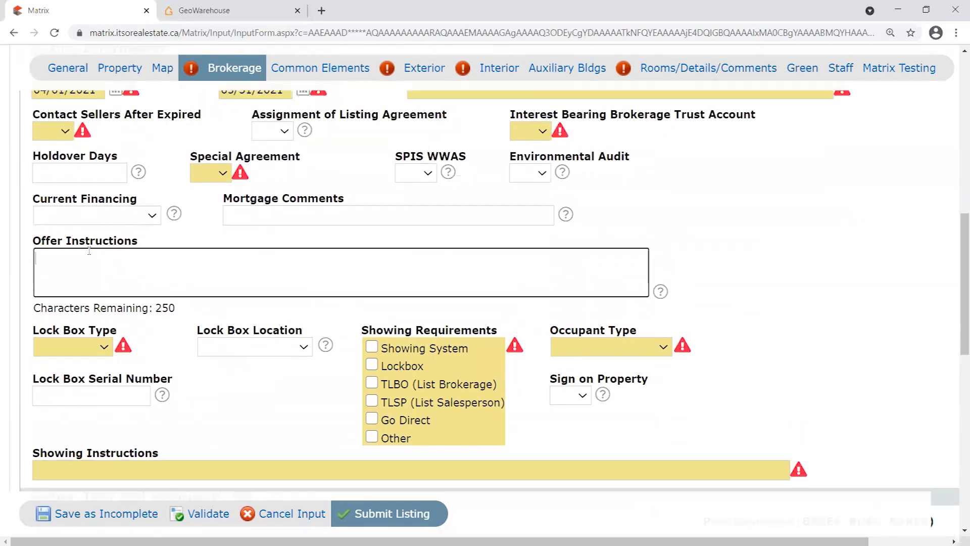
pyautogui.moveTo(39, 239); pyautogui.dragTo(154, 249)
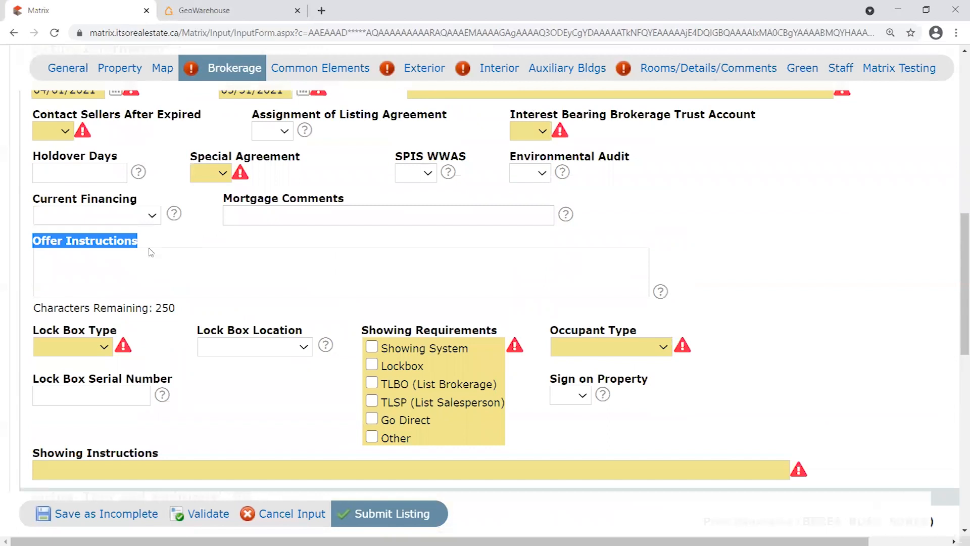
pyautogui.click(144, 266)
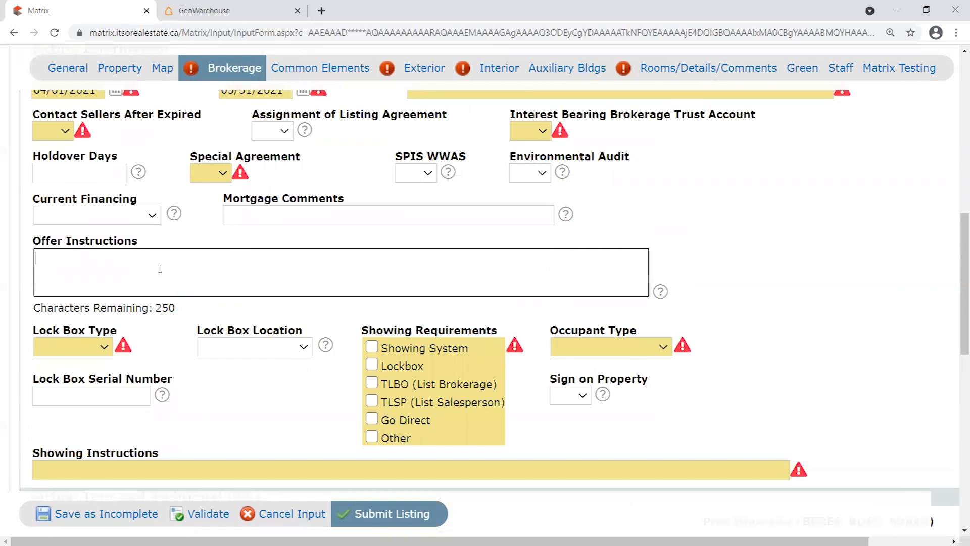
pyautogui.write('Please email all offers')
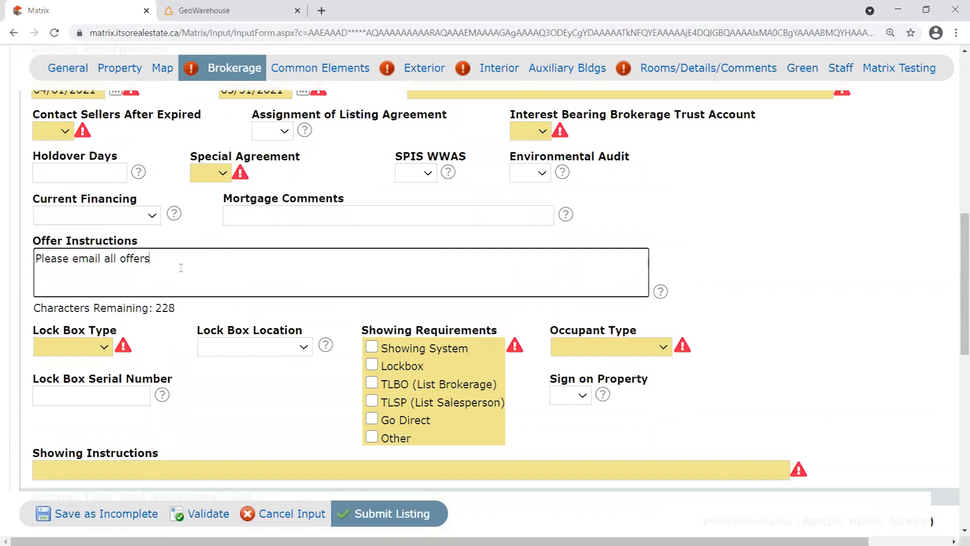
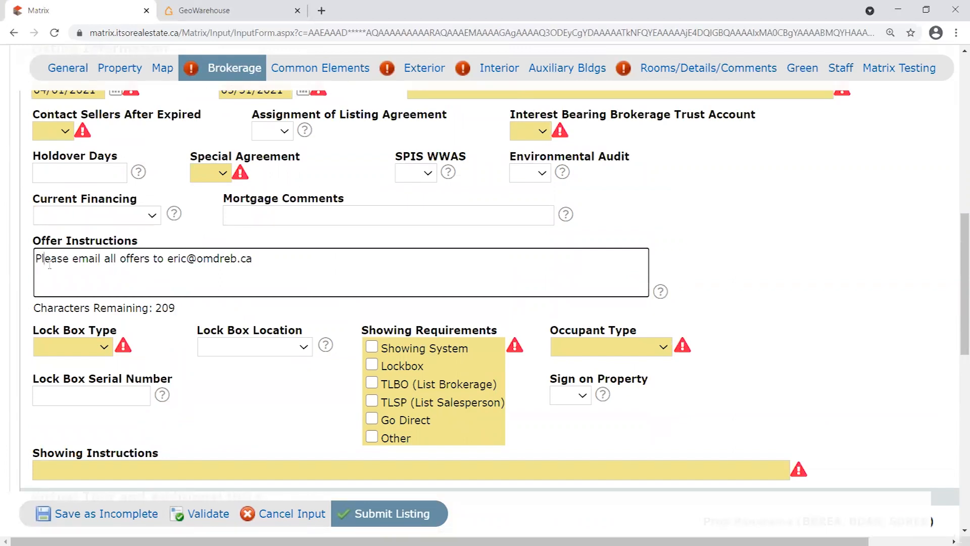
pyautogui.moveTo(37, 261); pyautogui.dragTo(359, 273)
pyautogui.click(309, 260)
pyautogui.tripleClick(246, 266)
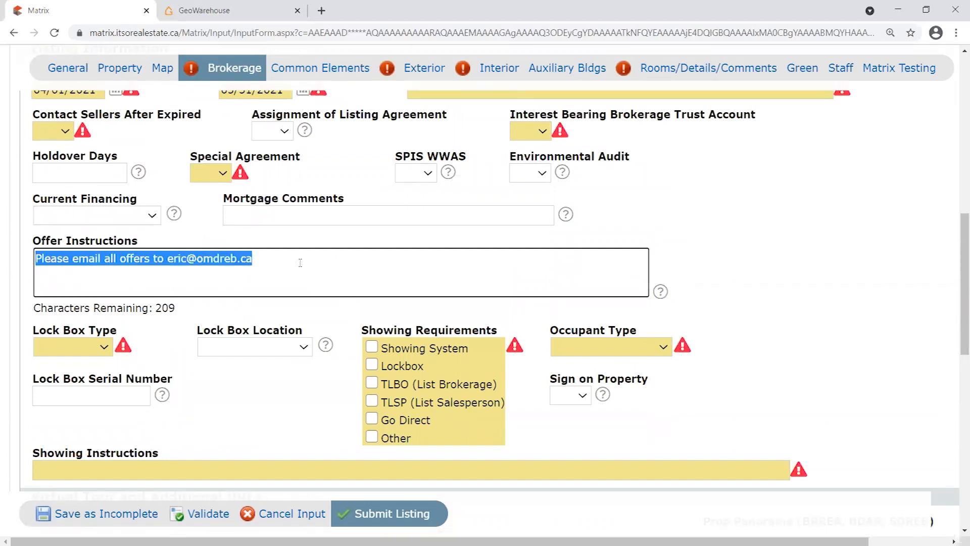
pyautogui.moveTo(140, 243); pyautogui.dragTo(98, 242)
pyautogui.click(124, 241)
pyautogui.moveTo(284, 263); pyautogui.dragTo(22, 267)
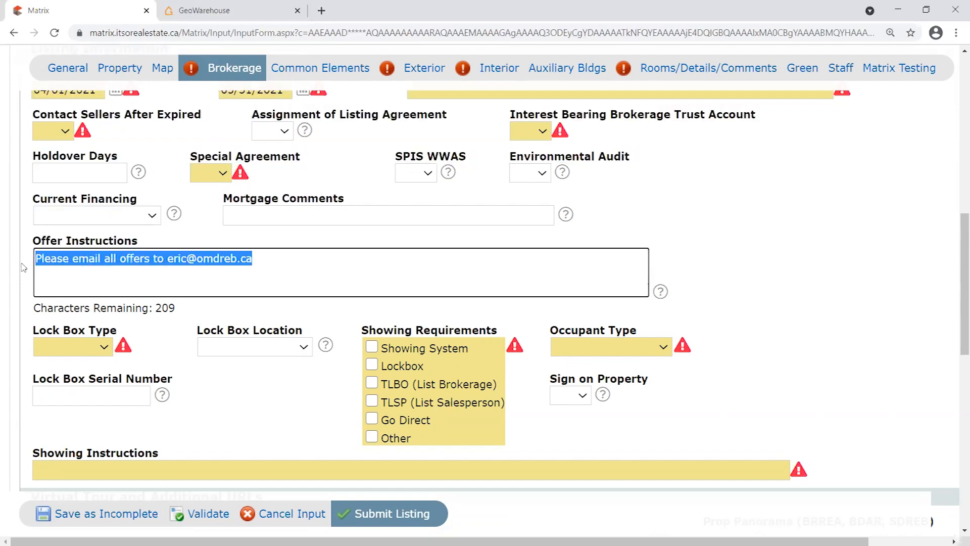
pyautogui.click(291, 254)
pyautogui.write('.')
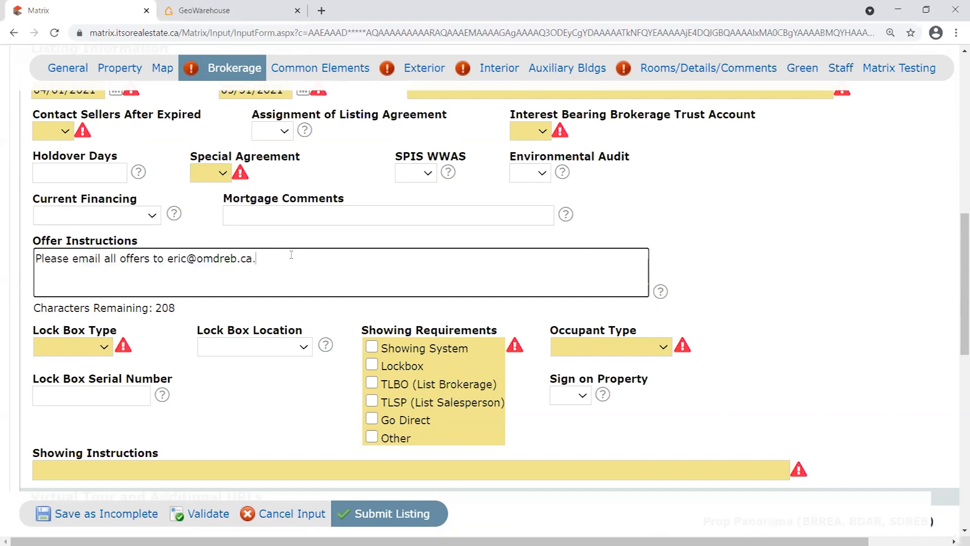
pyautogui.moveTo(314, 255); pyautogui.dragTo(5, 261)
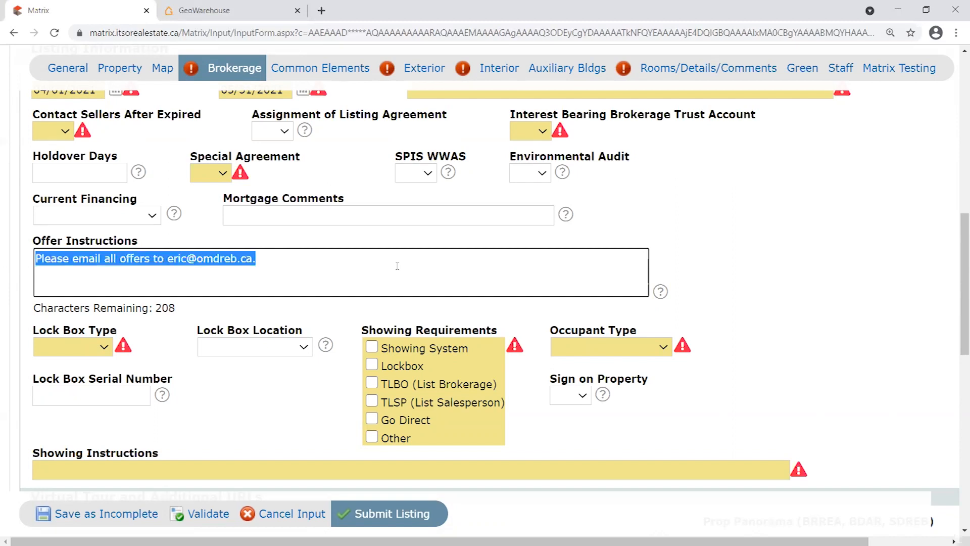
pyautogui.press('Delete')
pyautogui.moveTo(144, 243); pyautogui.dragTo(34, 242)
pyautogui.click(726, 235)
pyautogui.moveTo(176, 308); pyautogui.dragTo(159, 307)
pyautogui.click(183, 268)
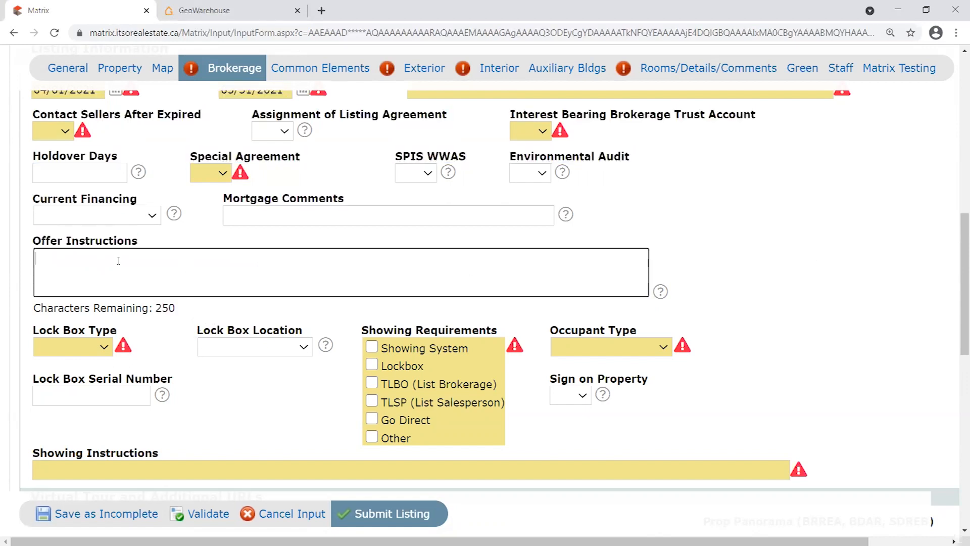
pyautogui.moveTo(144, 242); pyautogui.dragTo(166, 246)
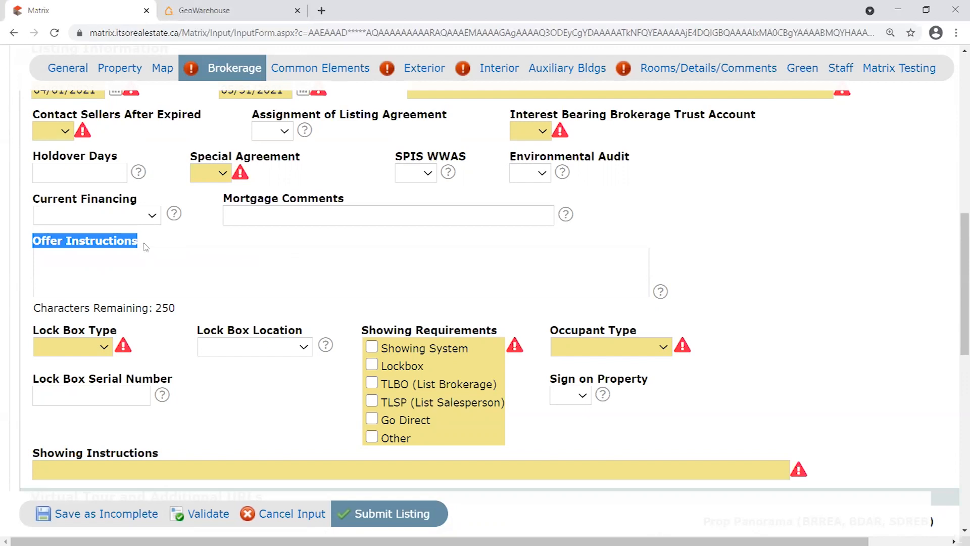
pyautogui.click(142, 259)
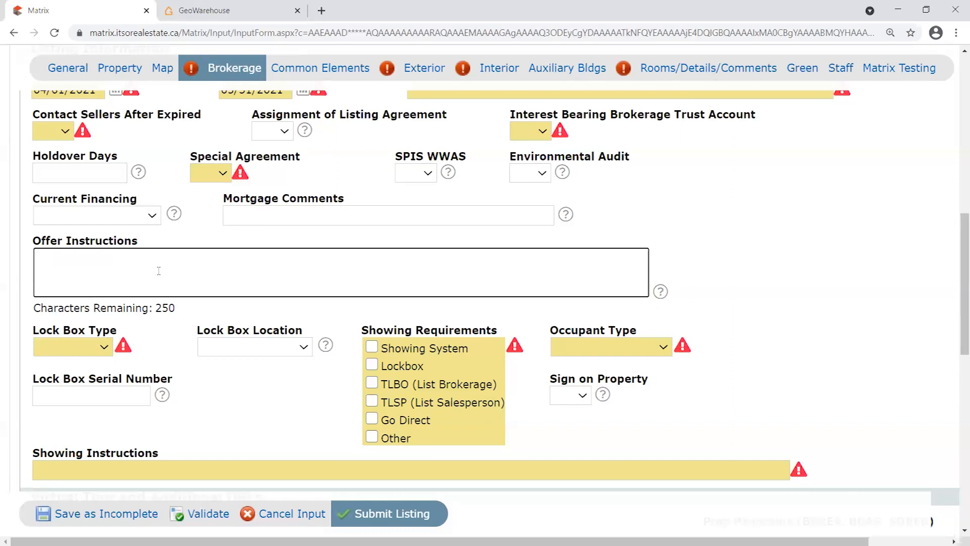
# Point out the Showing Instructions heading in the Brokerage section.
pyautogui.scroll(-5, 301, 287)
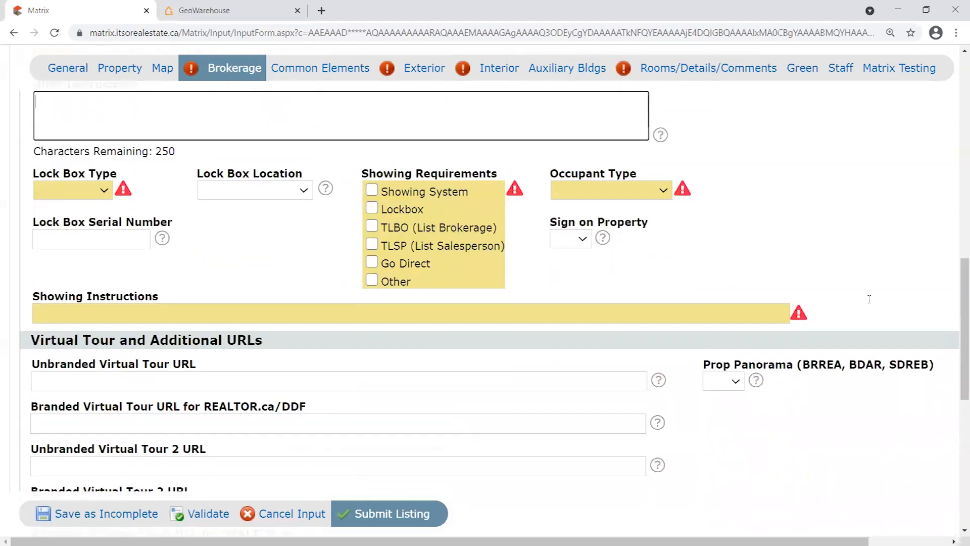
pyautogui.scroll(-3, 836, 294)
pyautogui.scroll(3, 836, 294)
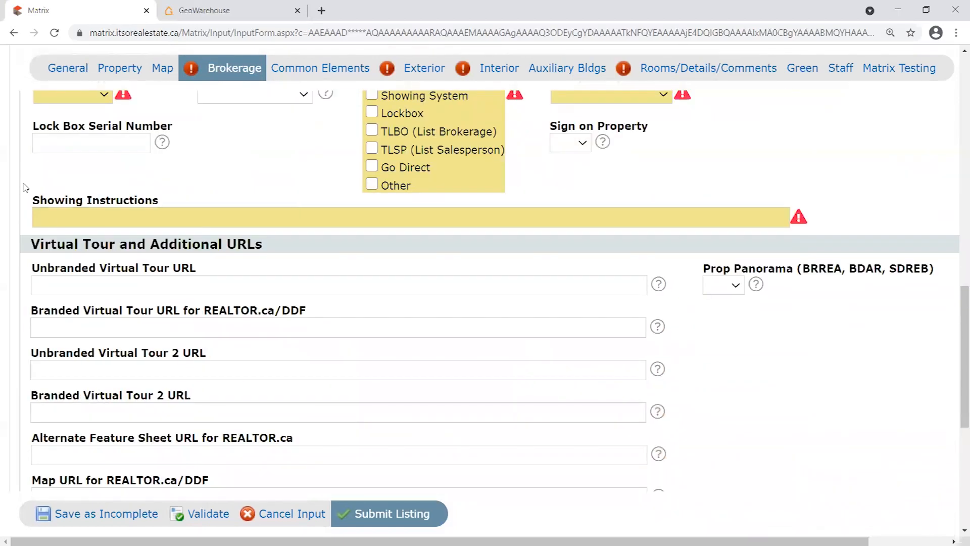
pyautogui.moveTo(31, 201); pyautogui.dragTo(176, 201)
pyautogui.scroll(2, 209, 231)
pyautogui.click(191, 318)
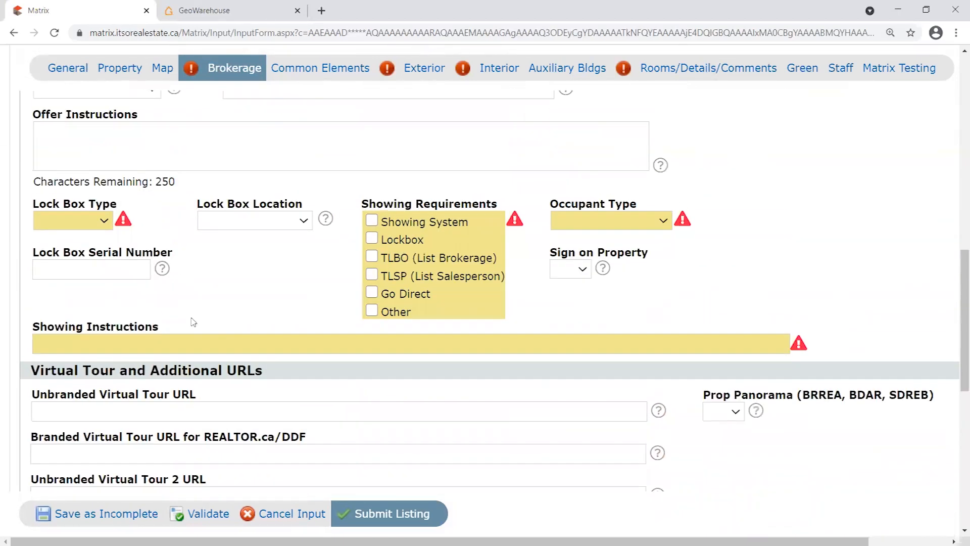
pyautogui.moveTo(25, 327); pyautogui.dragTo(214, 324)
pyautogui.click(232, 302)
pyautogui.moveTo(34, 327); pyautogui.dragTo(166, 324)
pyautogui.click(186, 323)
# In the Exterior section, set Sewers to Sewer (Municipal).
pyautogui.scroll(-5, 880, 252)
pyautogui.scroll(-4, 842, 275)
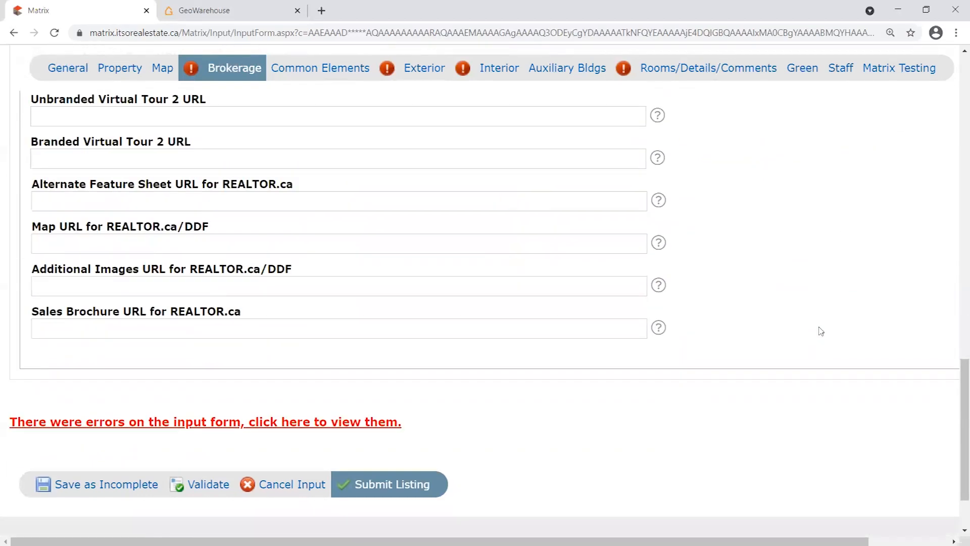
pyautogui.scroll(11, 840, 369)
pyautogui.scroll(10, 377, 293)
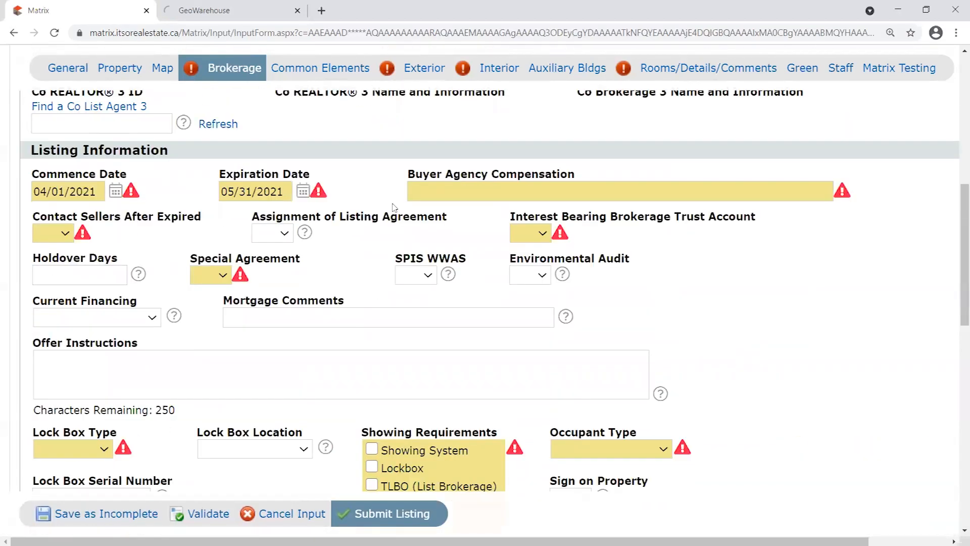
pyautogui.scroll(2, 445, 222)
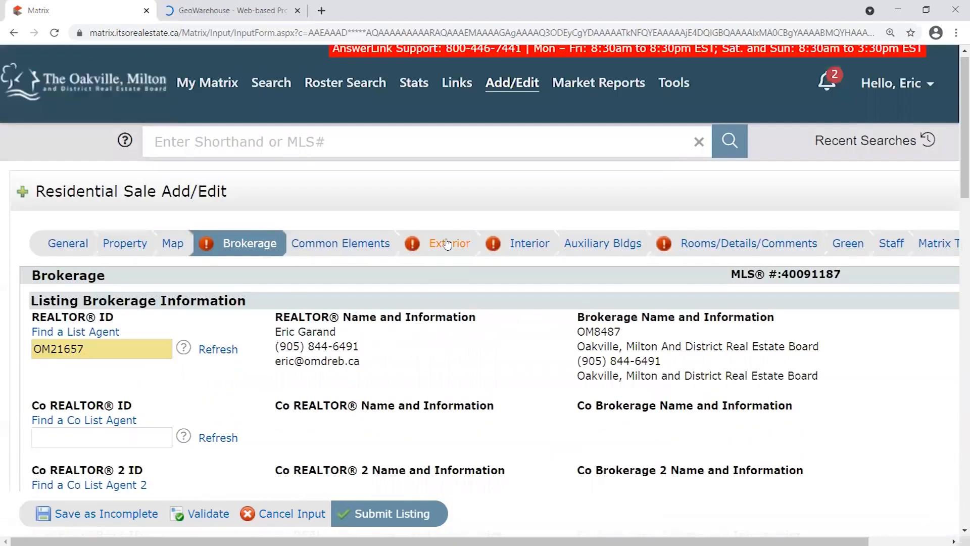
pyautogui.click(448, 244)
pyautogui.scroll(-5, 338, 302)
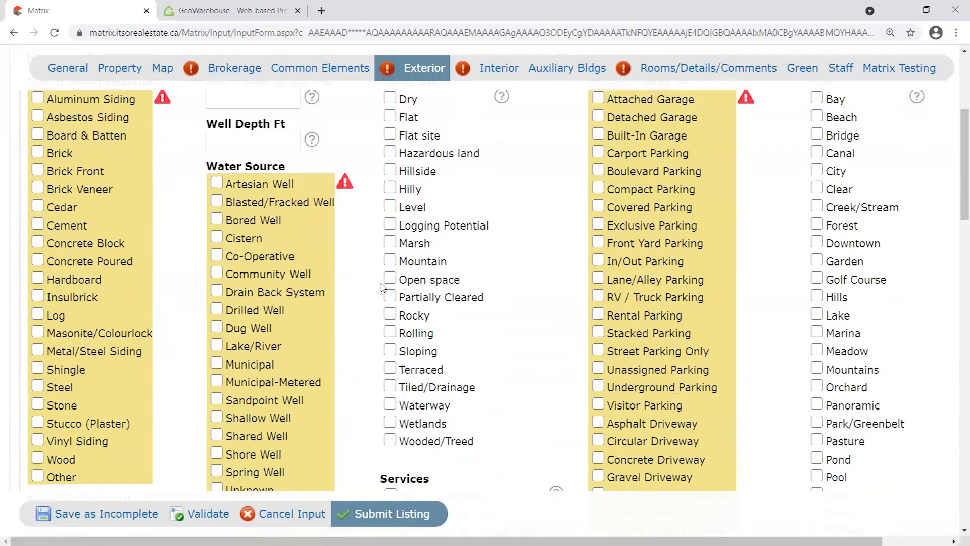
pyautogui.scroll(1, 387, 287)
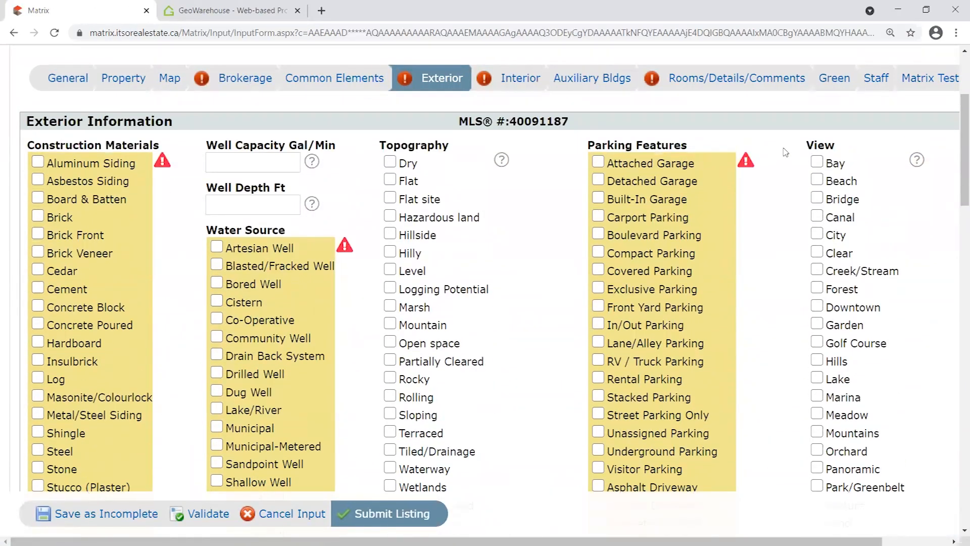
pyautogui.scroll(-11, 790, 207)
pyautogui.scroll(-8, 790, 207)
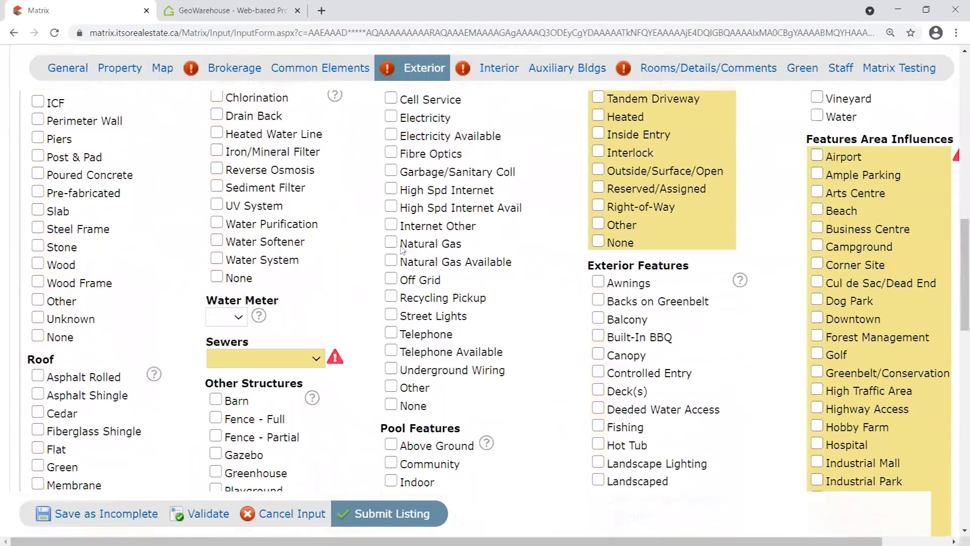
pyautogui.scroll(6, 783, 391)
pyautogui.click(289, 288)
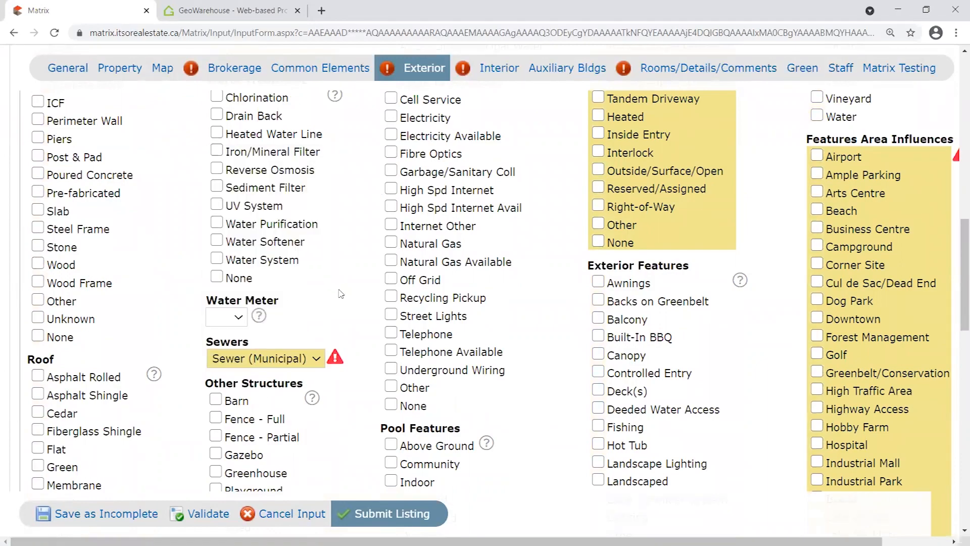
pyautogui.scroll(10, 365, 201)
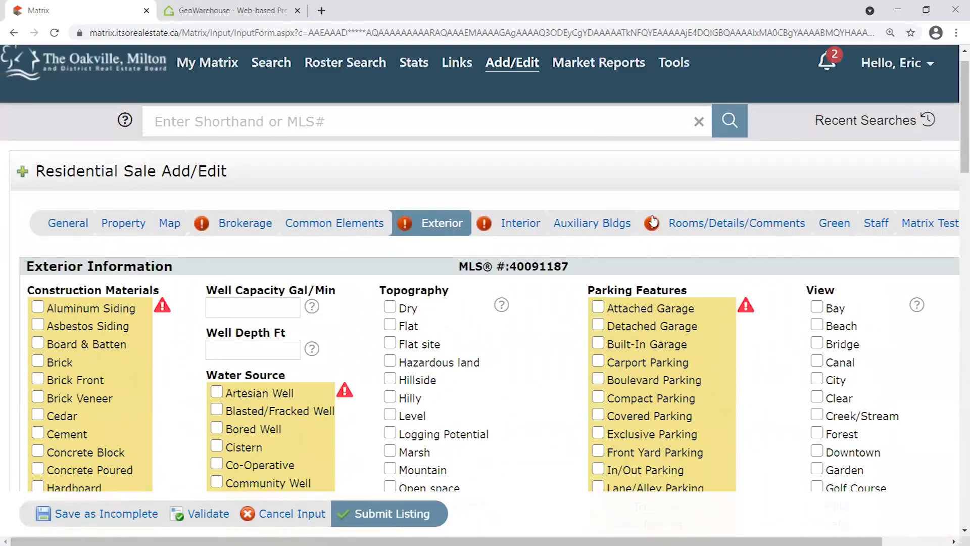
# Bring up the Interior Information section and scroll through its fields.
pyautogui.click(520, 221)
pyautogui.scroll(-3, 277, 288)
pyautogui.scroll(-14, 277, 288)
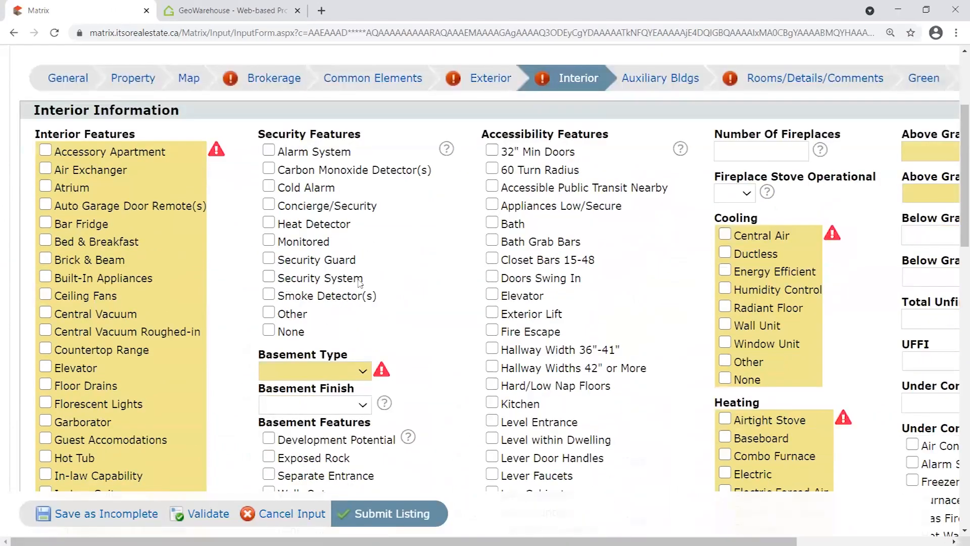
pyautogui.scroll(15, 427, 287)
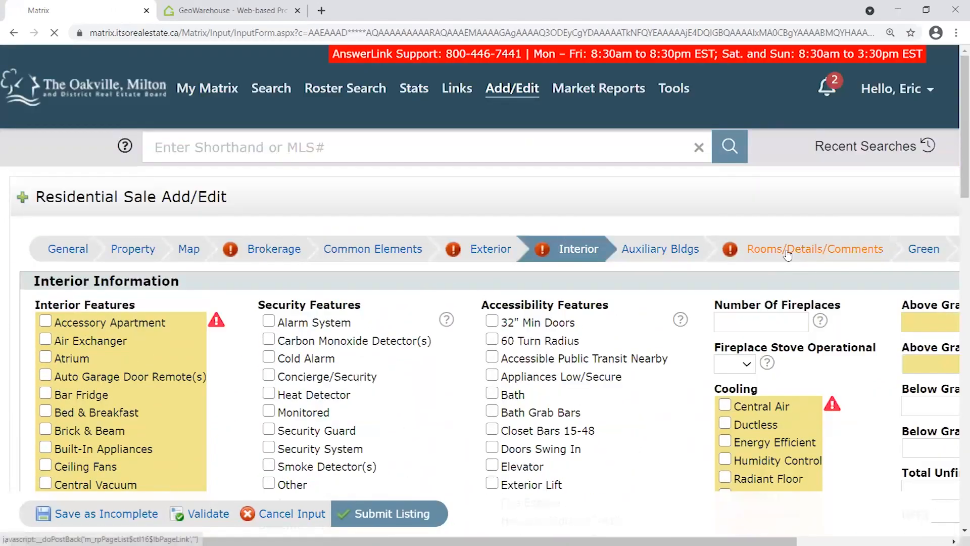
pyautogui.click(804, 256)
pyautogui.scroll(1, 337, 264)
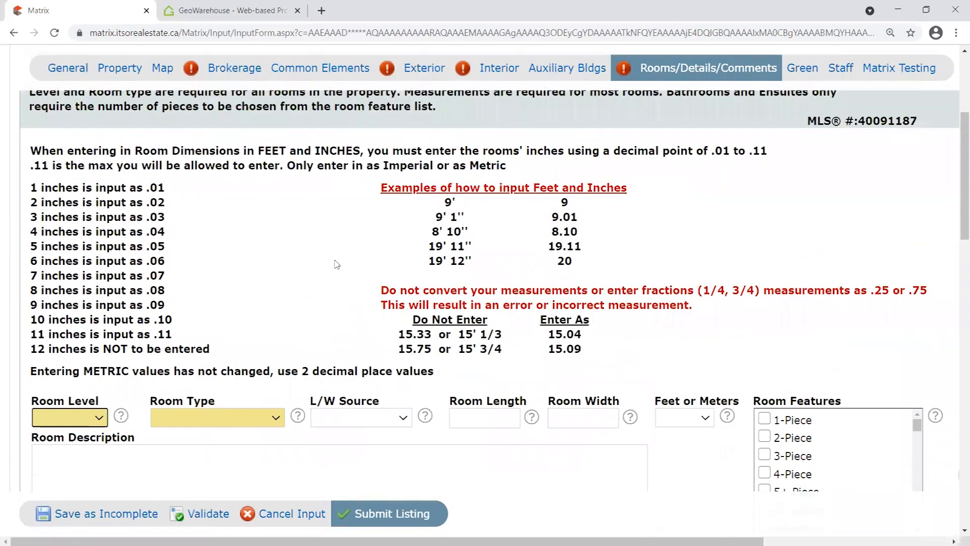
pyautogui.scroll(-1, 326, 276)
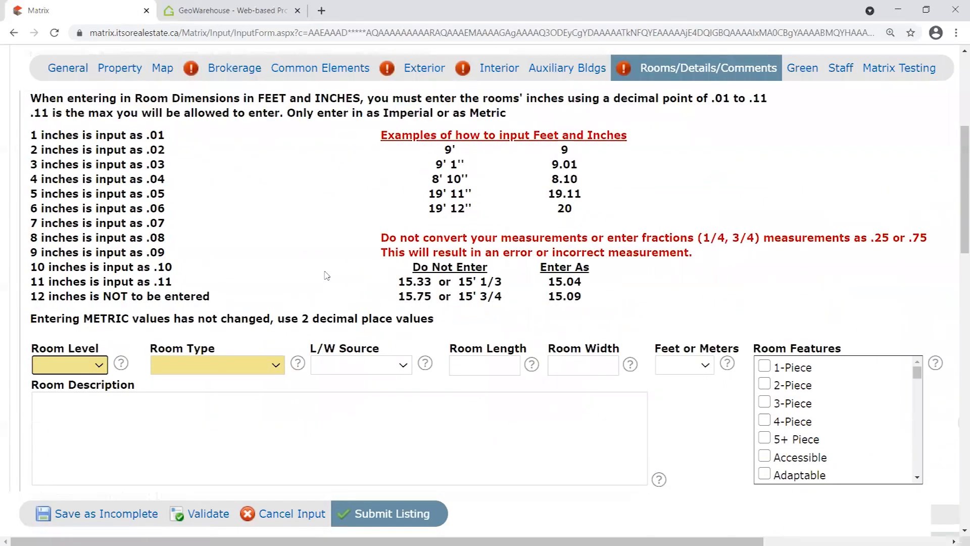
pyautogui.scroll(2, 326, 275)
pyautogui.scroll(-1, 321, 285)
pyautogui.scroll(2, 317, 296)
pyautogui.scroll(-4, 318, 308)
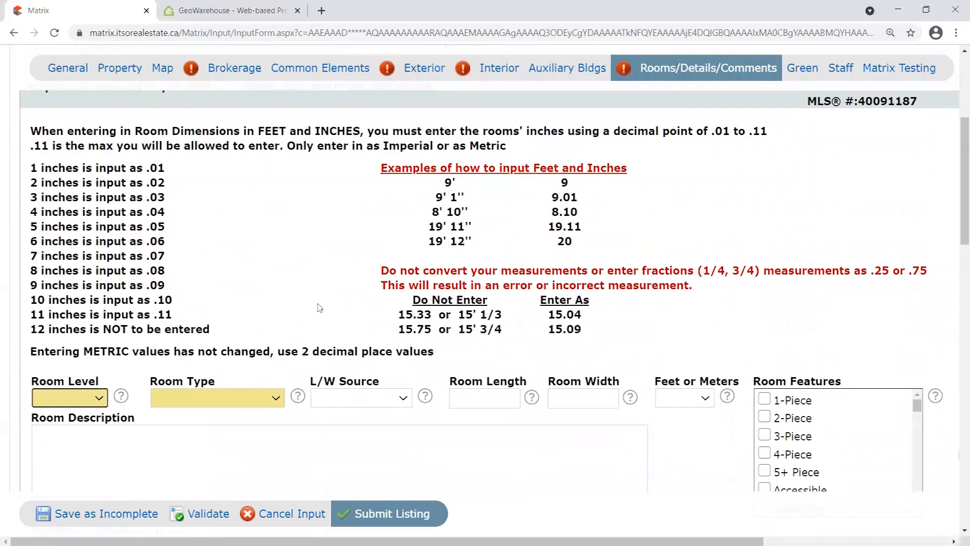
pyautogui.scroll(2, 305, 316)
pyautogui.moveTo(27, 172); pyautogui.dragTo(177, 190)
pyautogui.click(177, 191)
pyautogui.moveTo(33, 173); pyautogui.dragTo(222, 338)
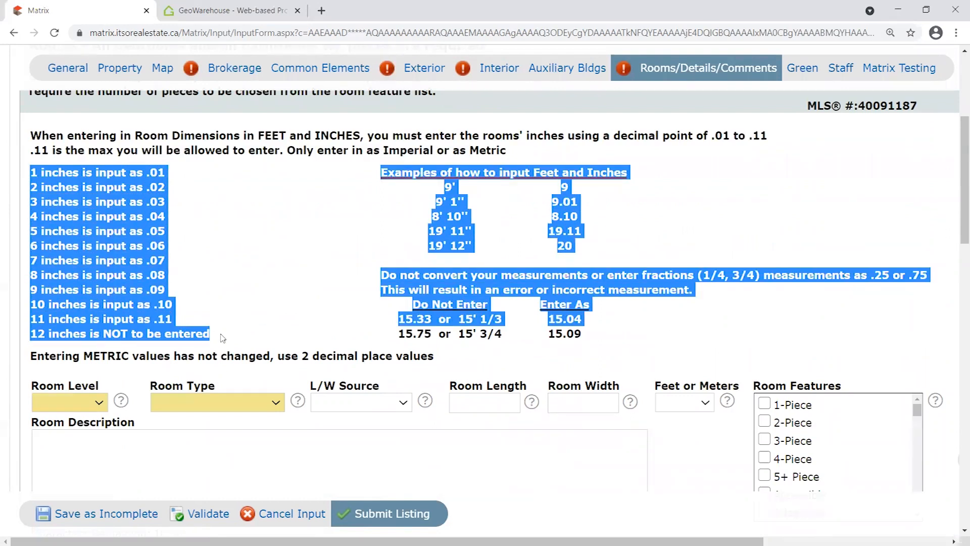
pyautogui.click(279, 306)
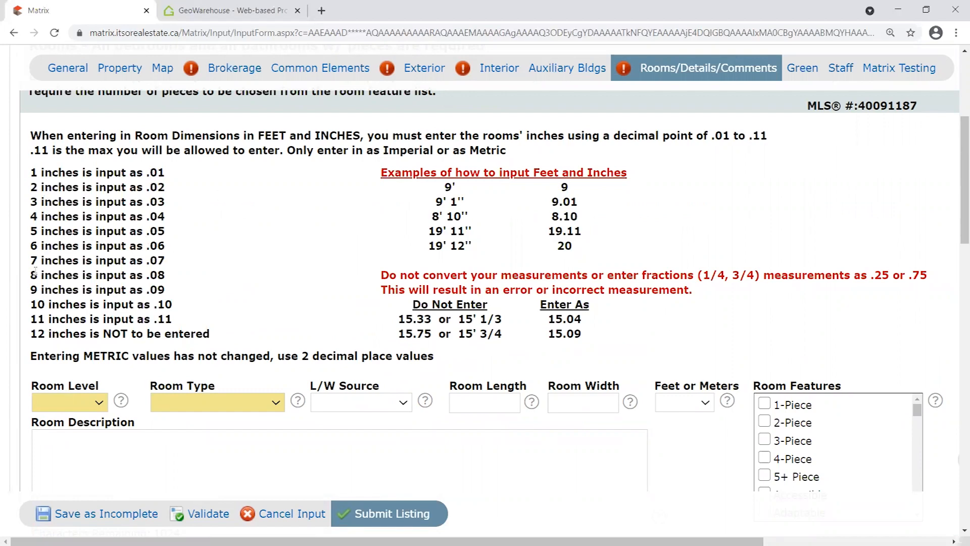
pyautogui.doubleClick(157, 275)
pyautogui.click(39, 275)
pyautogui.doubleClick(160, 275)
pyautogui.click(177, 281)
pyautogui.moveTo(427, 231); pyautogui.dragTo(457, 231)
pyautogui.click(454, 231)
pyautogui.moveTo(548, 231); pyautogui.dragTo(600, 241)
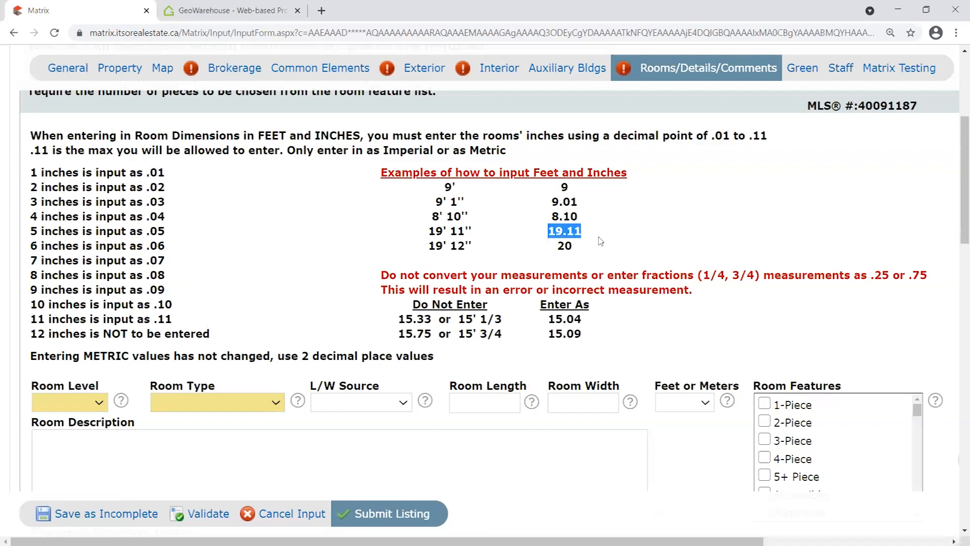
pyautogui.click(476, 216)
pyautogui.moveTo(435, 217); pyautogui.dragTo(475, 217)
pyautogui.click(566, 220)
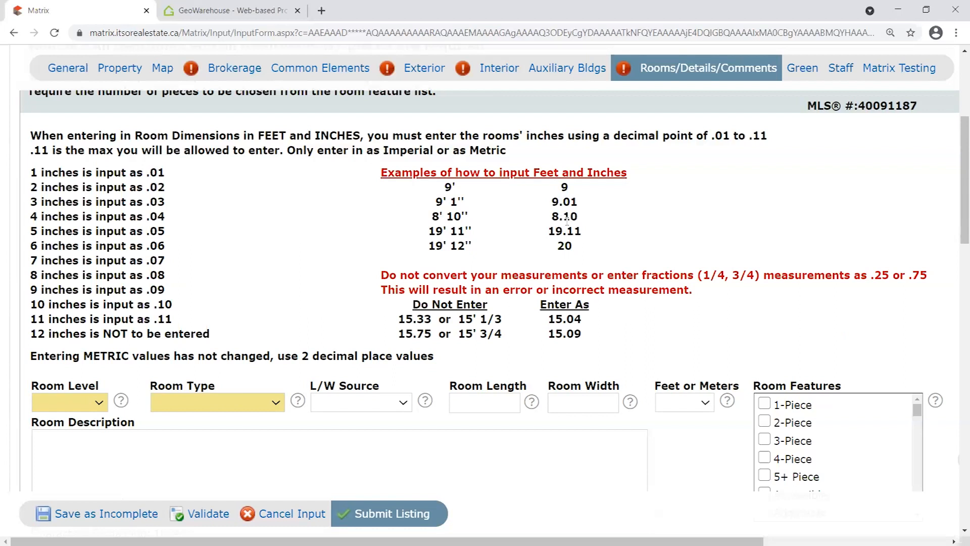
pyautogui.moveTo(567, 216)
pyautogui.mouseDown()
pyautogui.moveTo(578, 217)
pyautogui.moveTo(567, 202)
pyautogui.mouseUp()
pyautogui.moveTo(160, 173); pyautogui.dragTo(31, 173)
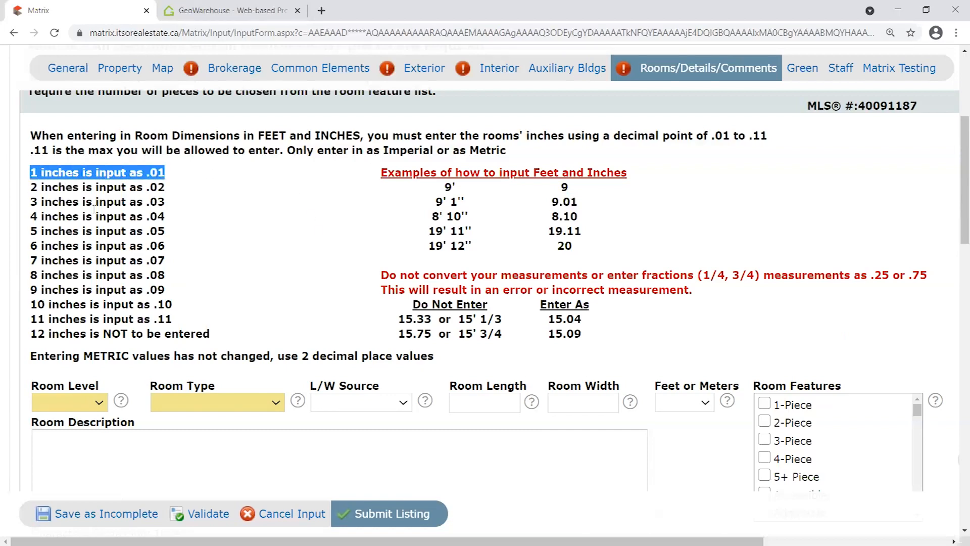
pyautogui.click(502, 403)
pyautogui.press('Tab')
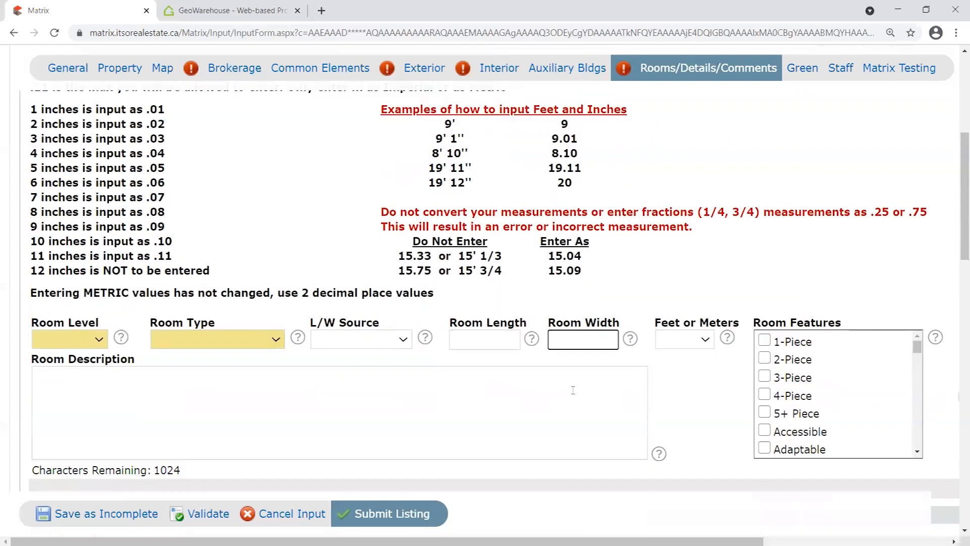
pyautogui.scroll(-2, 526, 305)
pyautogui.click(487, 279)
pyautogui.click(473, 249)
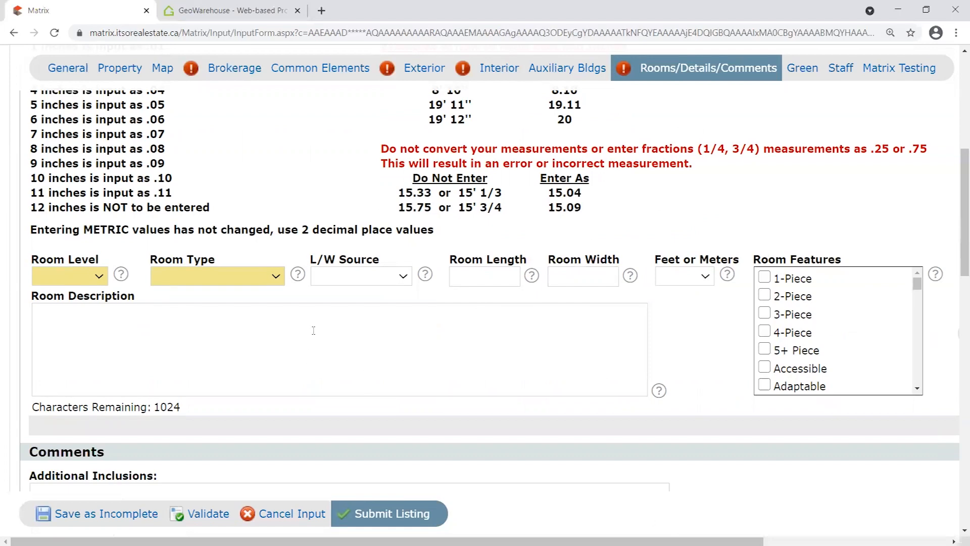
pyautogui.scroll(1, 126, 303)
pyautogui.scroll(-1, 51, 253)
pyautogui.scroll(-1, 26, 273)
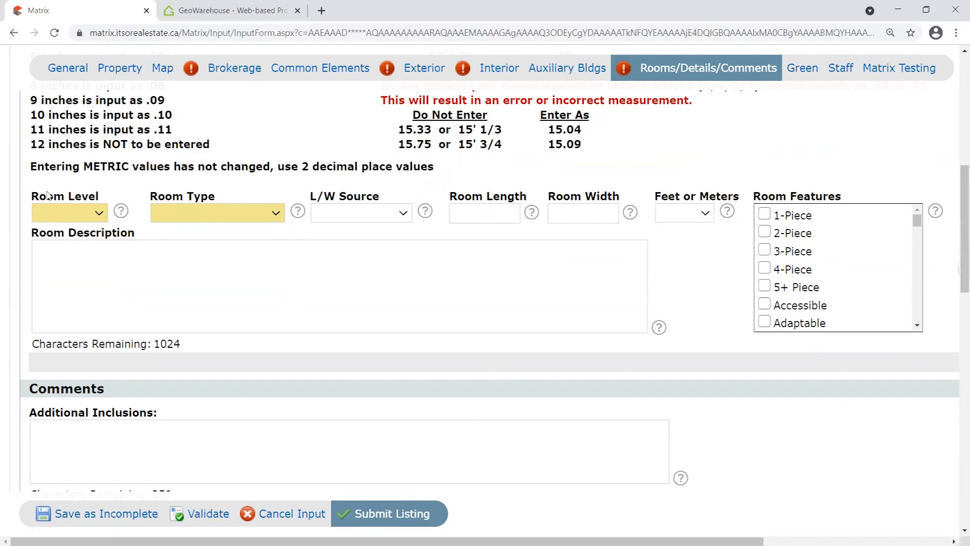
# Set the first room's level to Main and its type to Bedroom.
pyautogui.click(73, 213)
pyautogui.click(56, 268)
pyautogui.click(218, 214)
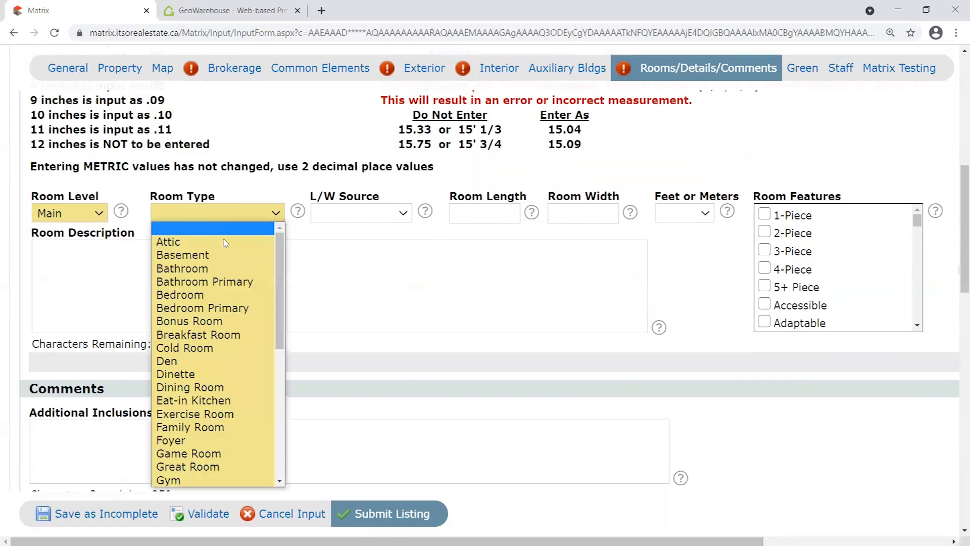
pyautogui.click(216, 293)
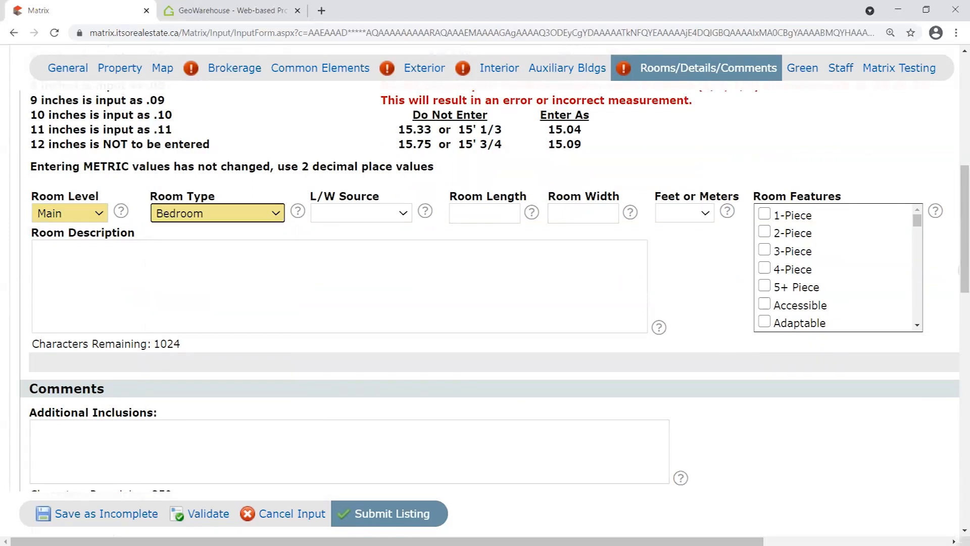
# Add a second room row and set it to Main level, Bathroom.
pyautogui.hscroll(3, 933, 371)
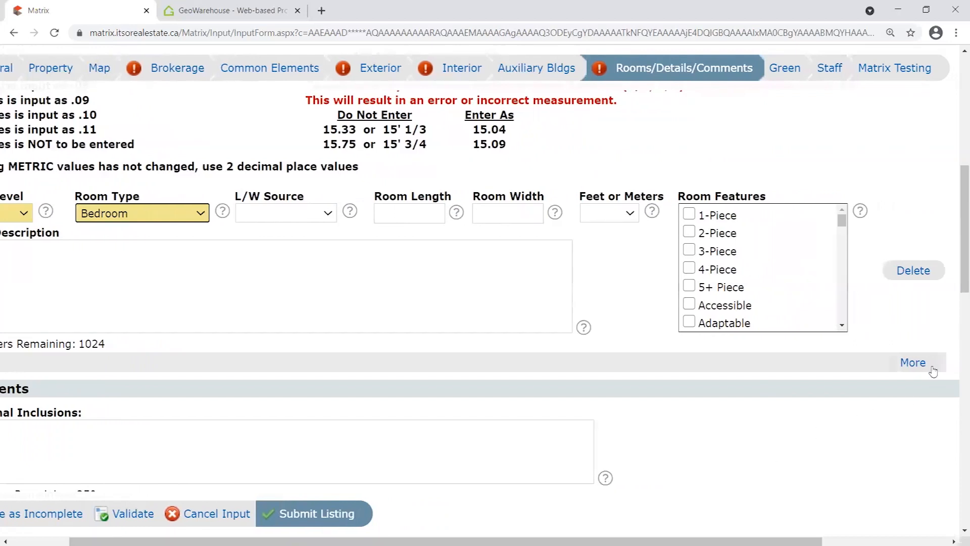
pyautogui.click(915, 365)
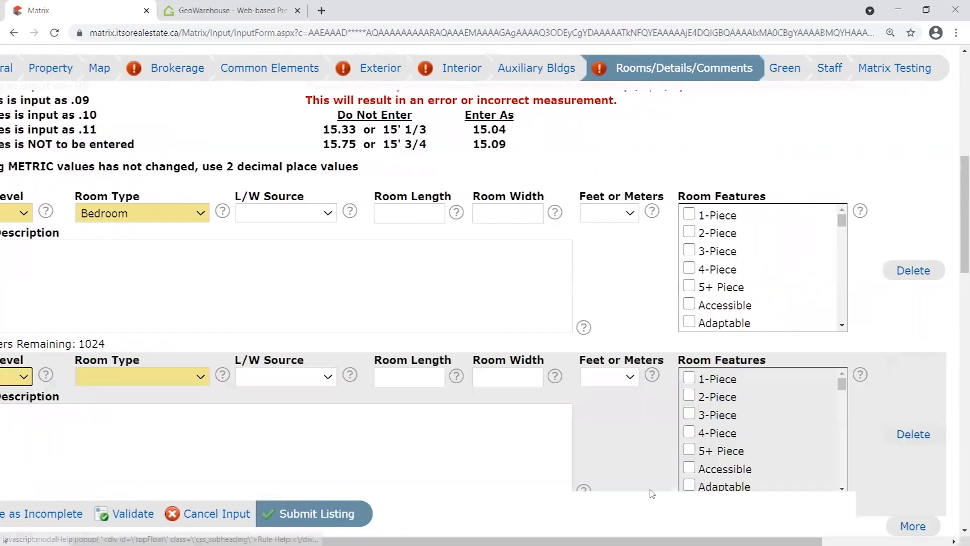
pyautogui.moveTo(651, 541); pyautogui.dragTo(589, 541)
pyautogui.scroll(-1, 773, 243)
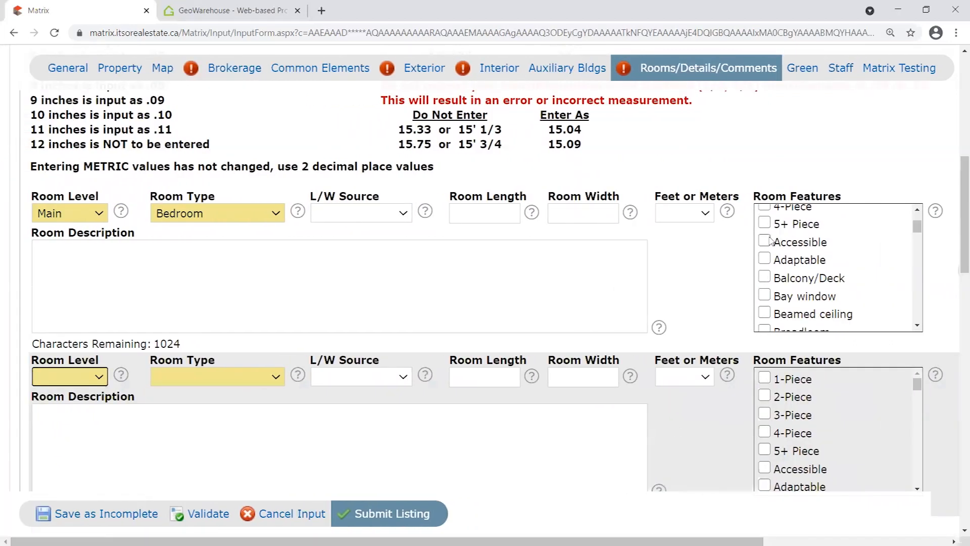
pyautogui.scroll(-1, 720, 308)
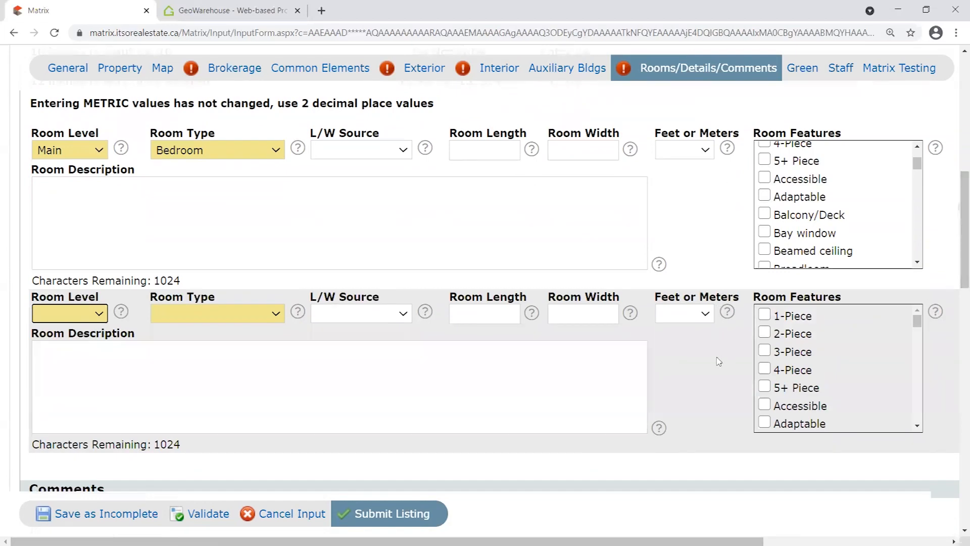
pyautogui.hotkey('ctrl', '-')
pyautogui.hotkey('ctrl', '-')
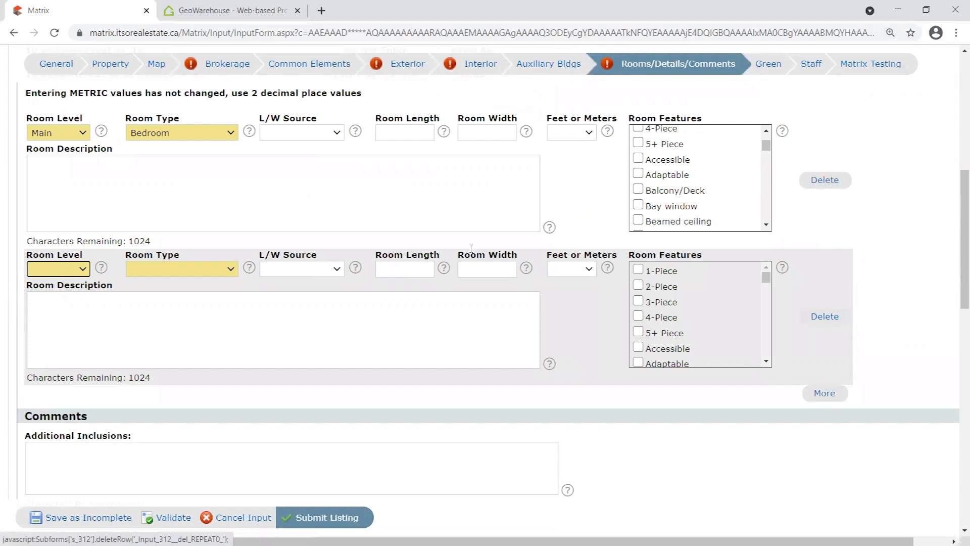
pyautogui.hotkey('ctrl', '+')
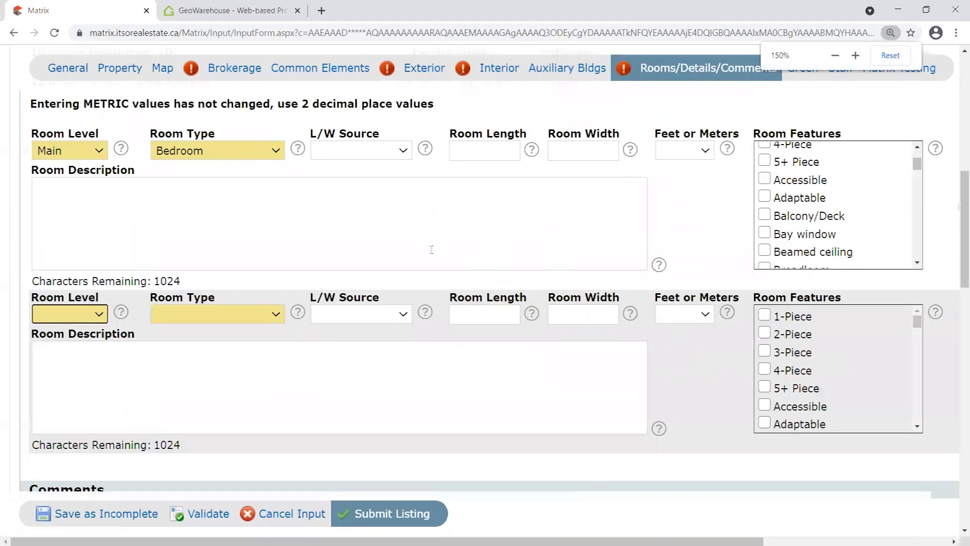
pyautogui.click(92, 314)
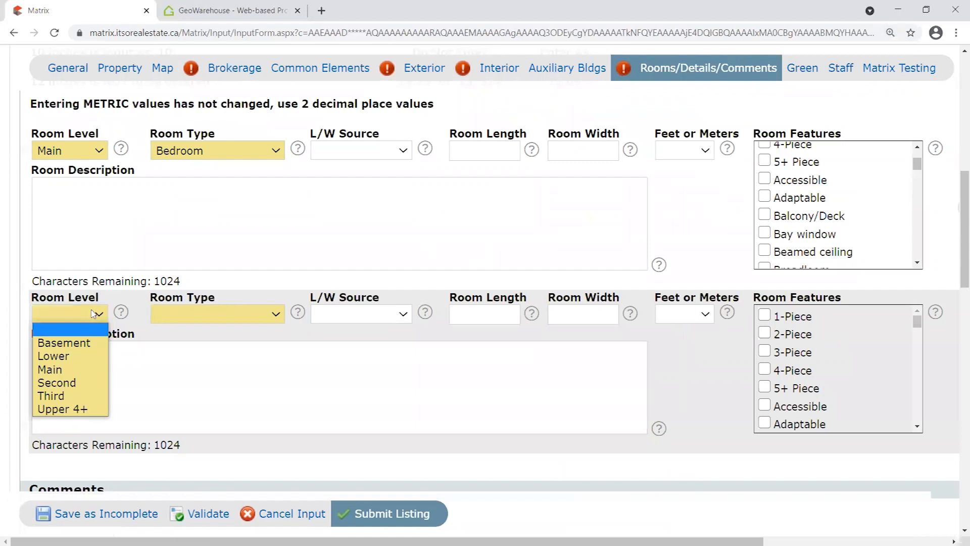
pyautogui.click(71, 369)
pyautogui.click(251, 315)
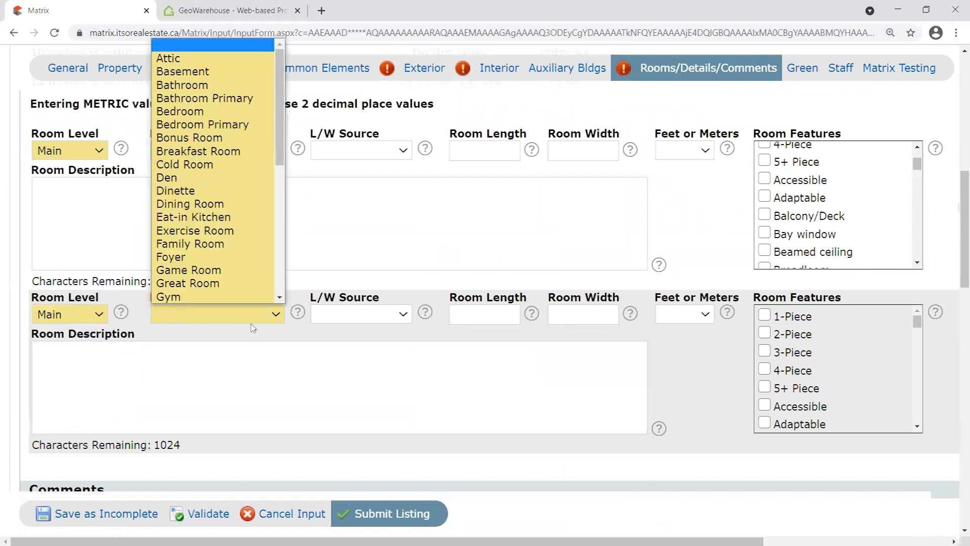
pyautogui.click(249, 85)
pyautogui.click(318, 250)
pyautogui.click(333, 283)
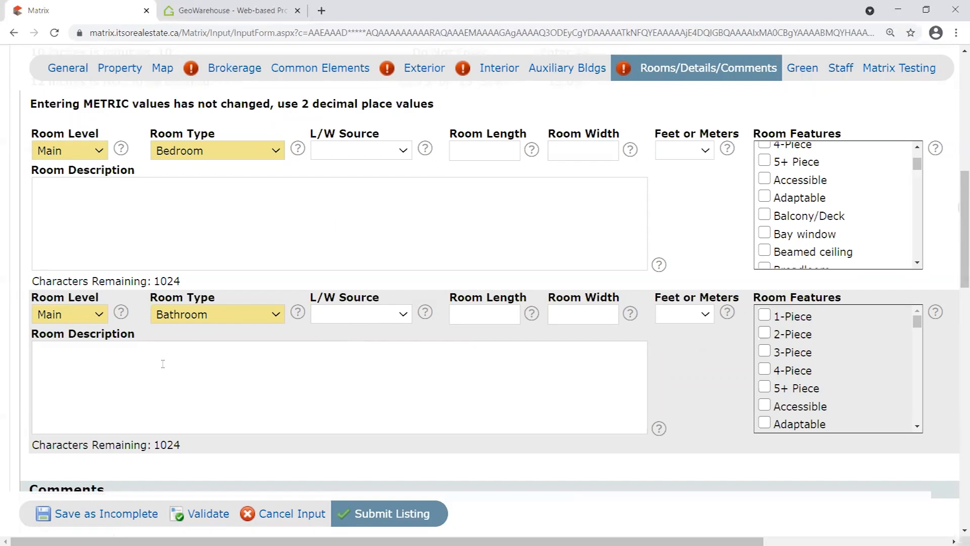
# Validate the rooms, review the flagged Bedroom and Bathroom fields, and check 3-Piece for the Bathroom.
pyautogui.click(206, 514)
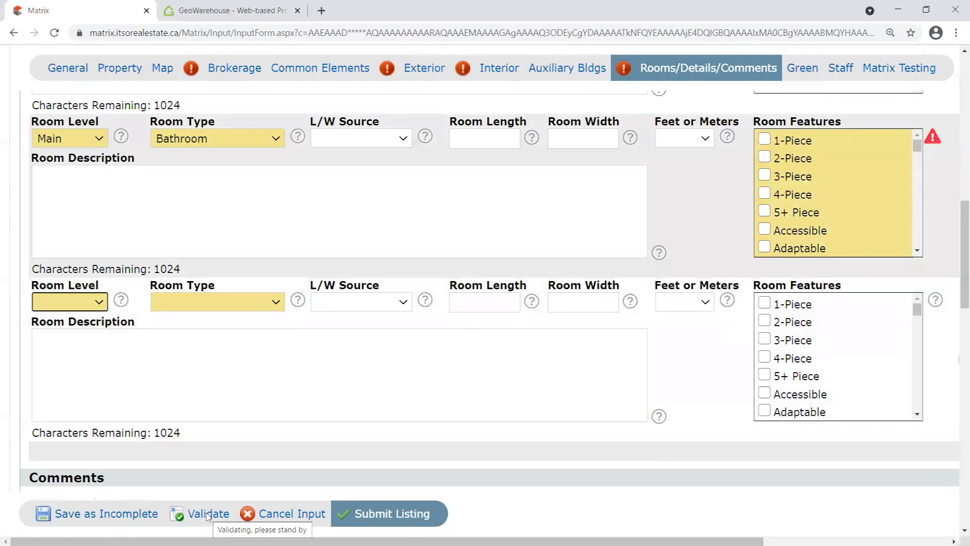
pyautogui.scroll(5, 709, 433)
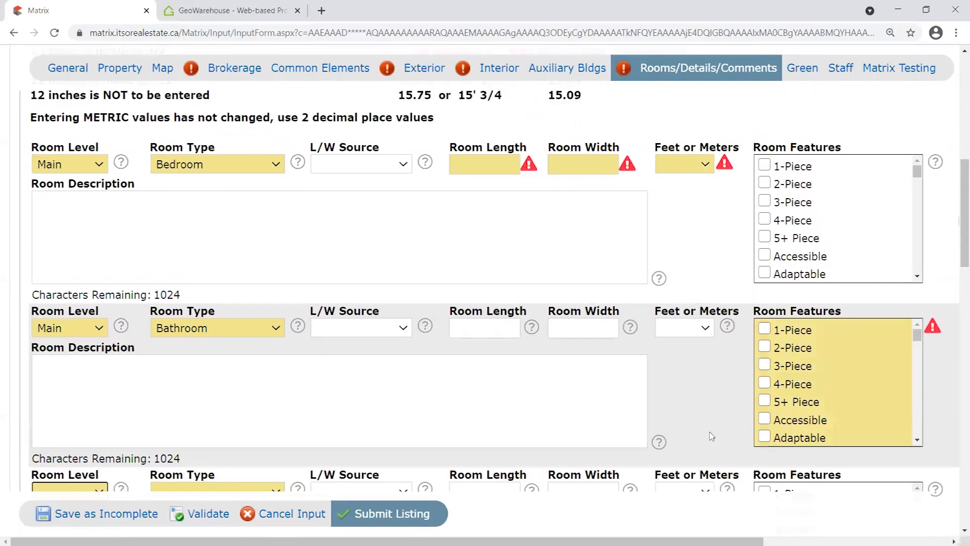
pyautogui.scroll(-1, 711, 436)
pyautogui.rightClick(209, 346)
pyautogui.click(211, 349)
pyautogui.click(764, 365)
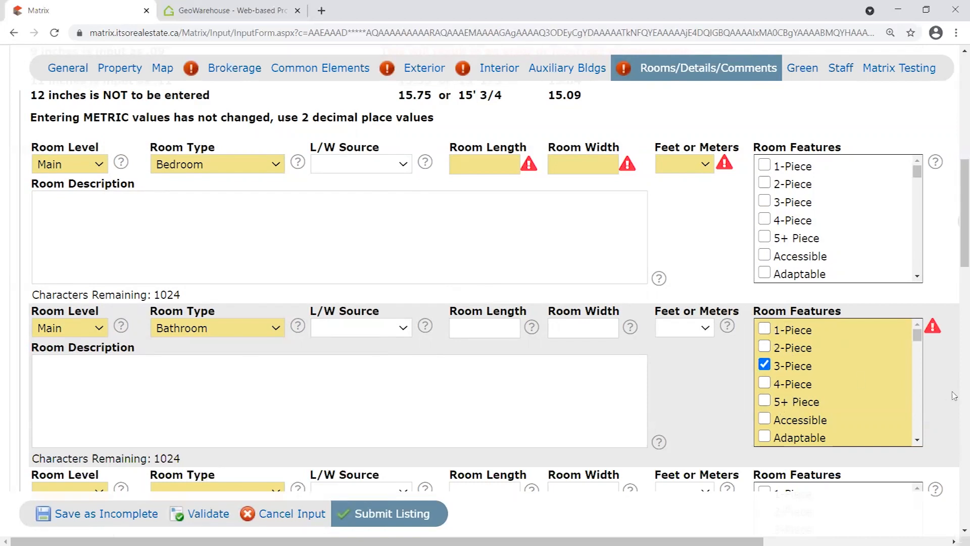
# Clear the Bathroom row's room feature checkboxes so none is checked.
pyautogui.click(764, 364)
pyautogui.click(764, 347)
pyautogui.click(765, 347)
pyautogui.scroll(1, 318, 167)
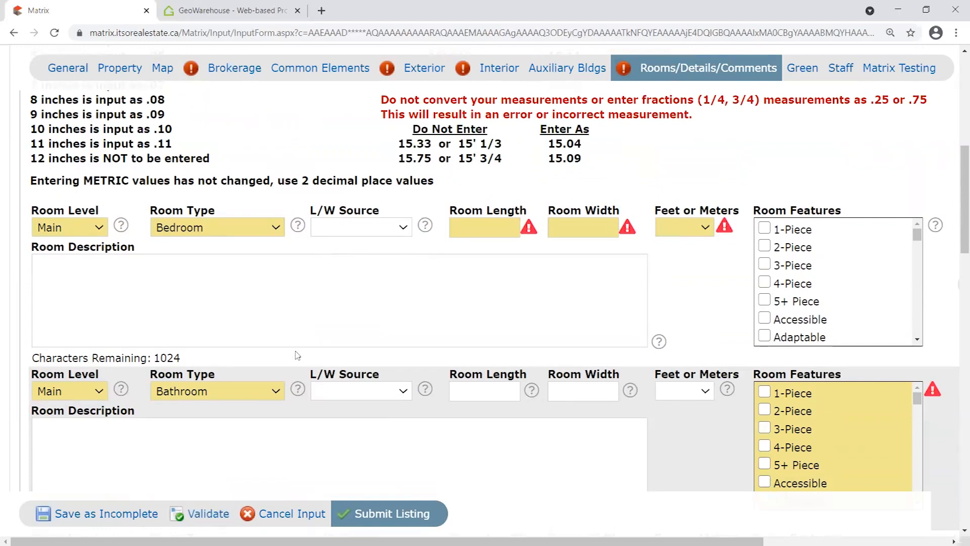
# Enter 22.03 as the main-floor bedroom's Room Length.
pyautogui.click(479, 225)
pyautogui.write('22.03')
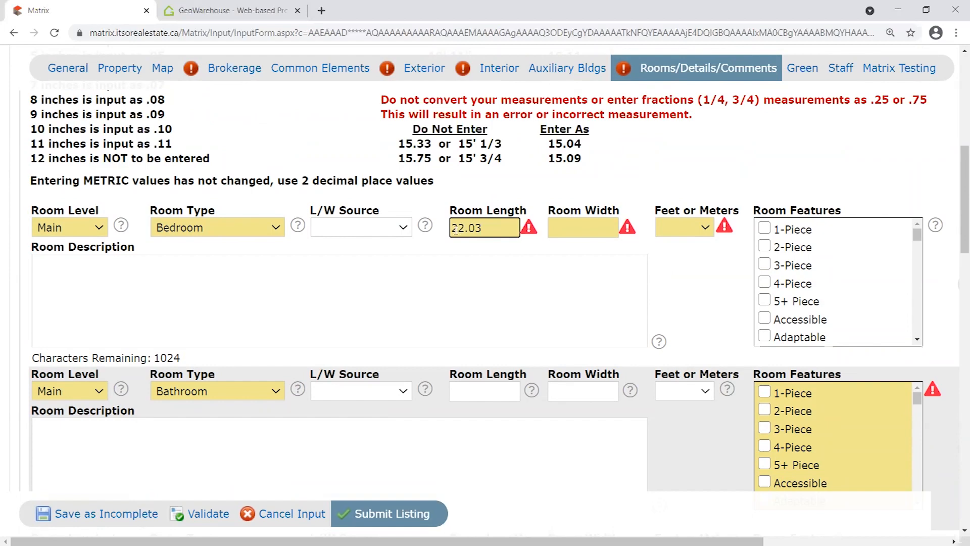
pyautogui.moveTo(473, 228)
pyautogui.mouseDown()
pyautogui.moveTo(498, 231)
pyautogui.moveTo(466, 228)
pyautogui.moveTo(486, 229)
pyautogui.mouseUp()
pyautogui.scroll(2, 197, 160)
pyautogui.moveTo(170, 156); pyautogui.dragTo(151, 152)
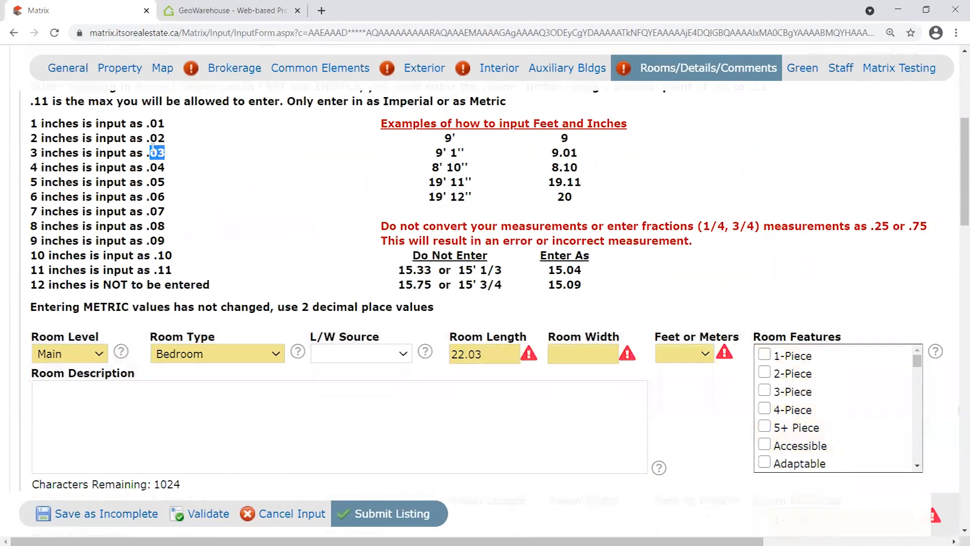
pyautogui.click(496, 348)
pyautogui.scroll(-1, 581, 324)
# Enter 20.11 as the bedroom's Room Width.
pyautogui.click(602, 293)
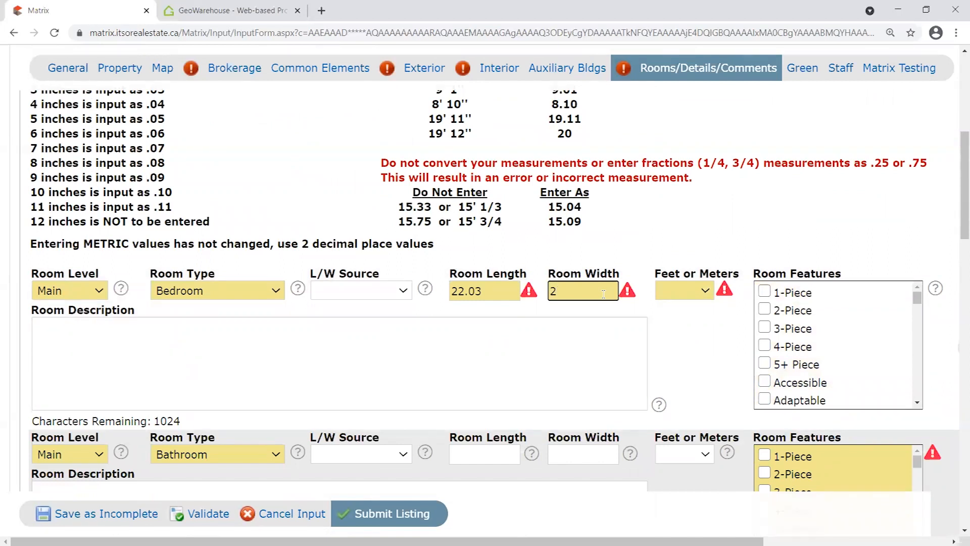
pyautogui.write('20.11')
pyautogui.moveTo(601, 293); pyautogui.dragTo(566, 315)
pyautogui.moveTo(496, 290); pyautogui.dragTo(465, 299)
pyautogui.click(590, 295)
pyautogui.moveTo(516, 293); pyautogui.dragTo(467, 294)
pyautogui.moveTo(566, 292); pyautogui.dragTo(589, 291)
pyautogui.click(566, 293)
pyautogui.click(598, 292)
# Choose Feet as the unit for the bedroom's measurements.
pyautogui.click(706, 291)
pyautogui.click(677, 317)
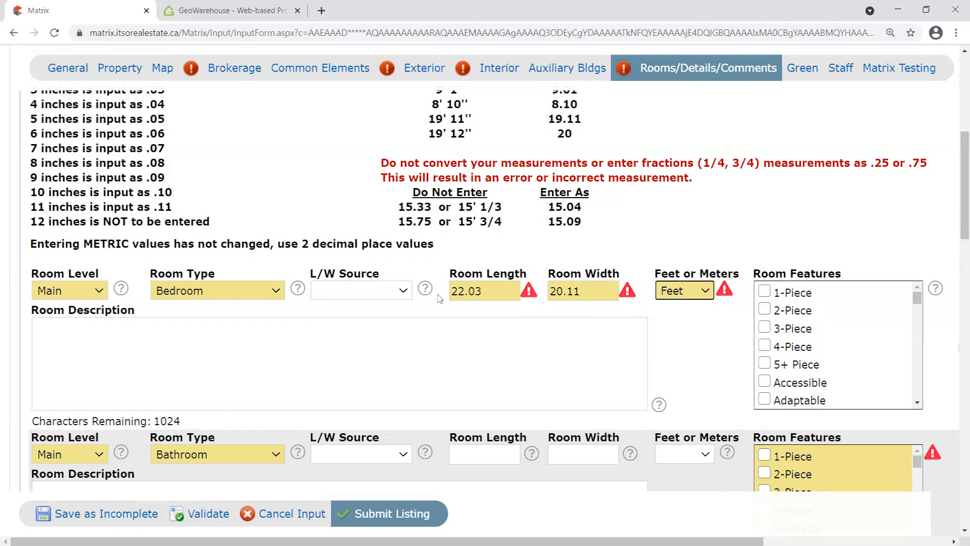
pyautogui.doubleClick(464, 290)
pyautogui.doubleClick(564, 291)
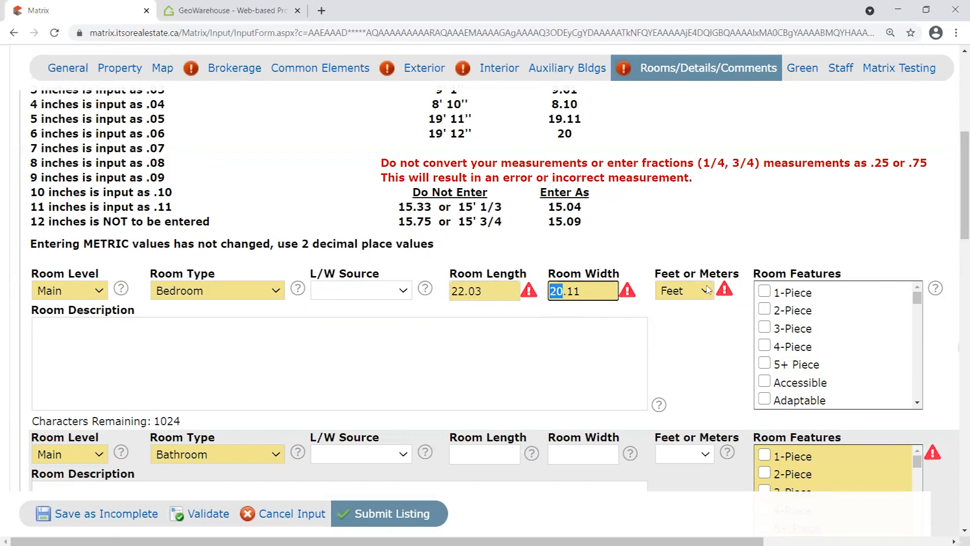
pyautogui.click(685, 271)
pyautogui.scroll(-3, 697, 281)
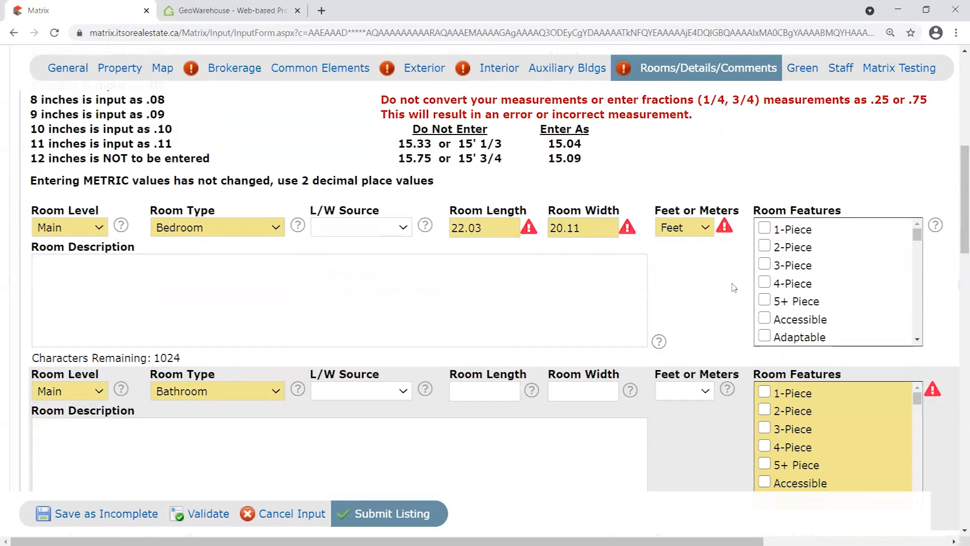
pyautogui.scroll(1, 711, 291)
pyautogui.scroll(-1, 733, 302)
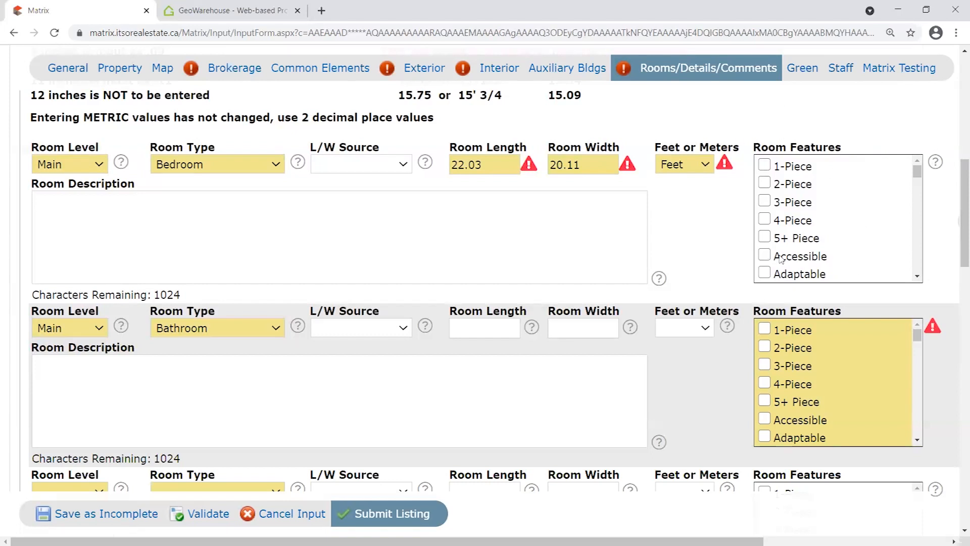
# Check 3-Piece in the Bathroom row's Room Features.
pyautogui.moveTo(917, 171); pyautogui.dragTo(917, 170)
pyautogui.click(693, 328)
pyautogui.click(710, 305)
pyautogui.click(763, 364)
# Validate the listing form and review the room entries.
pyautogui.scroll(-1, 730, 374)
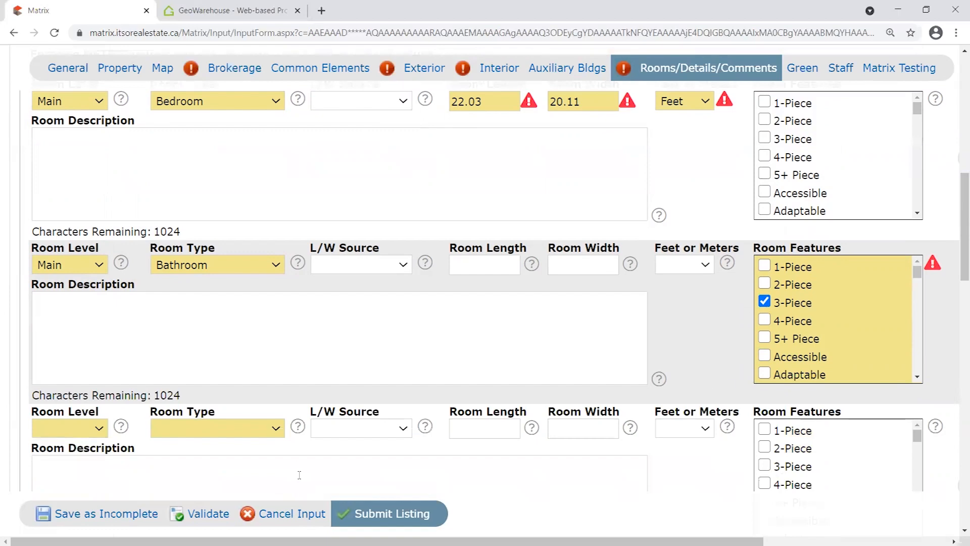
pyautogui.click(202, 514)
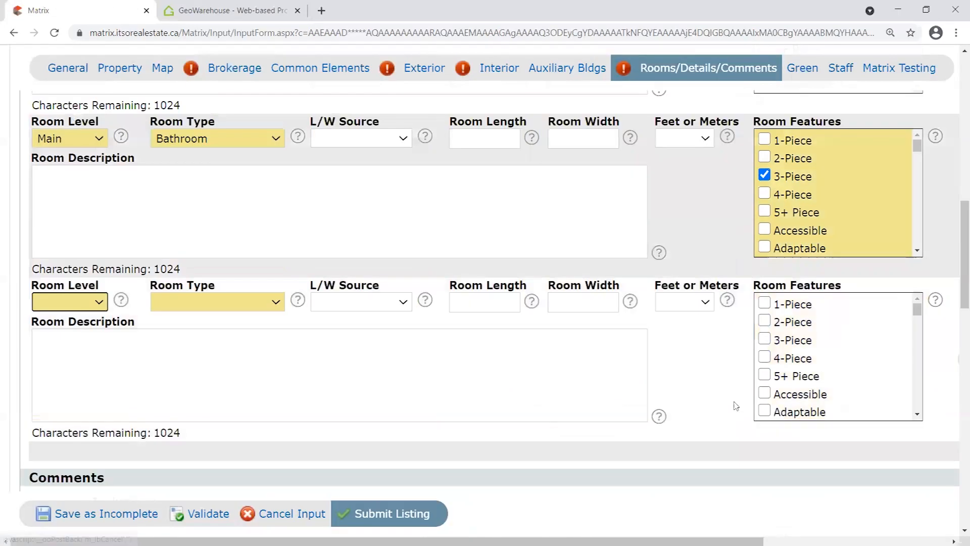
pyautogui.scroll(3, 730, 394)
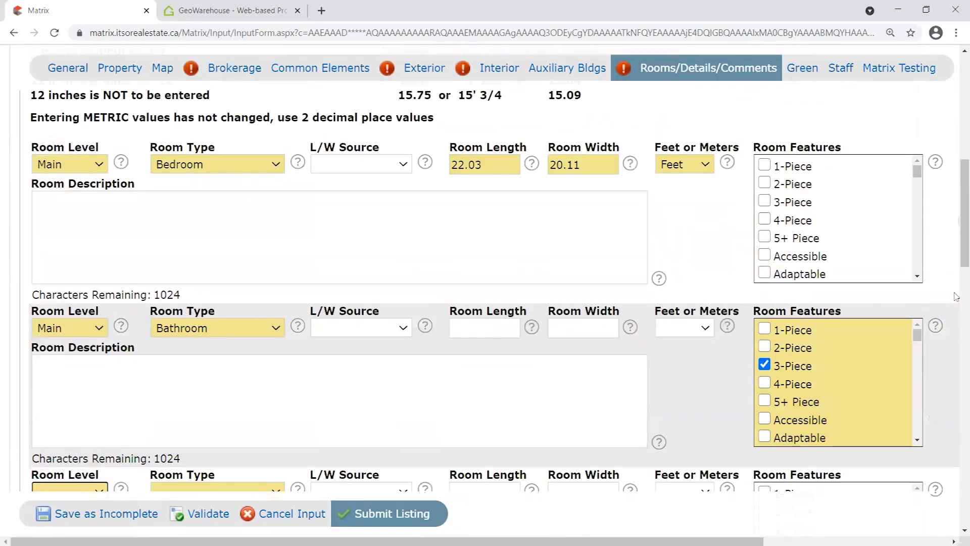
pyautogui.scroll(1, 956, 297)
pyautogui.scroll(-1, 804, 146)
pyautogui.scroll(-3, 728, 374)
pyautogui.scroll(-2, 715, 364)
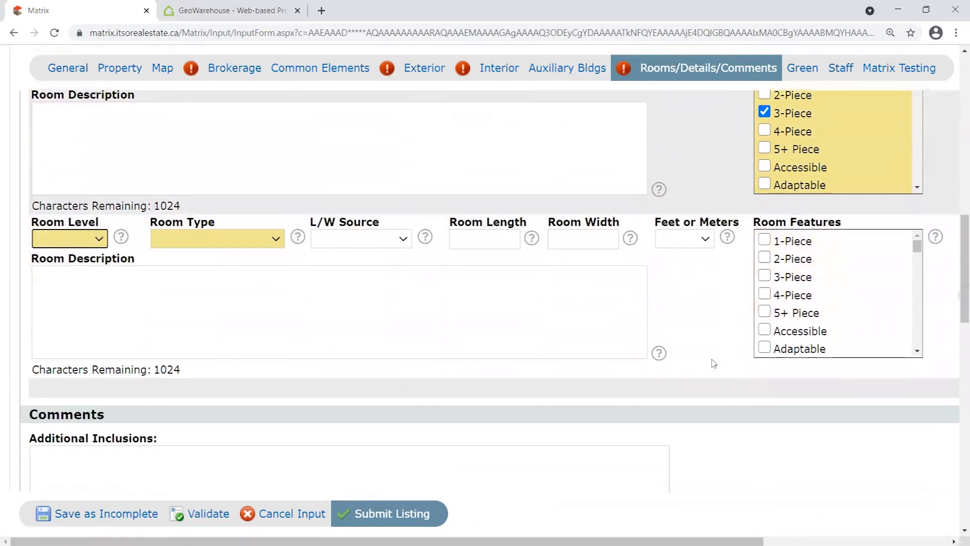
pyautogui.scroll(4, 714, 363)
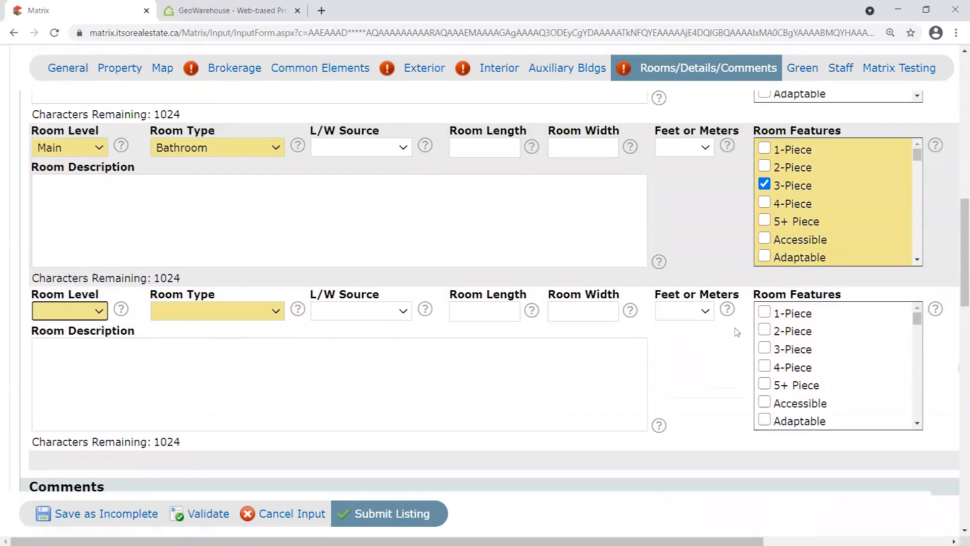
pyautogui.scroll(-1, 262, 177)
pyautogui.scroll(2, 275, 263)
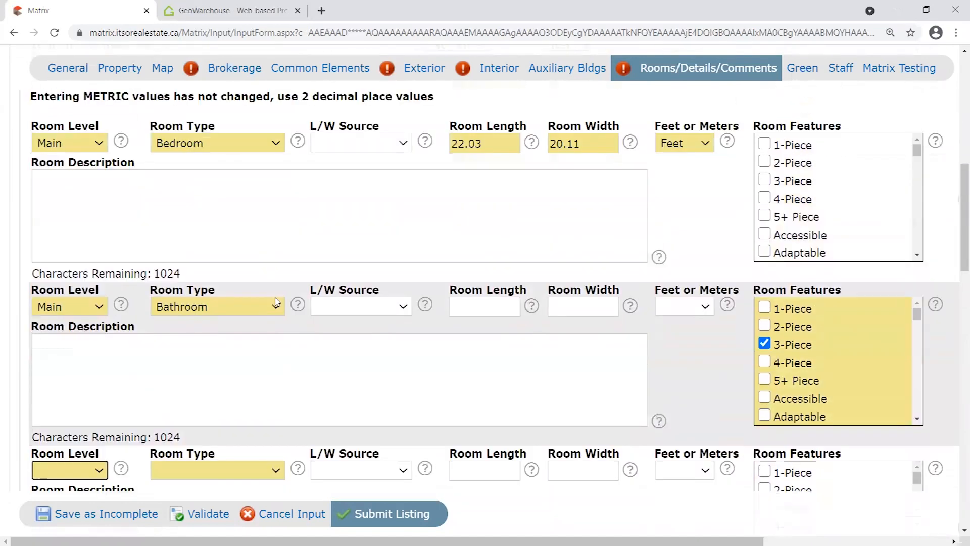
pyautogui.scroll(-4, 277, 275)
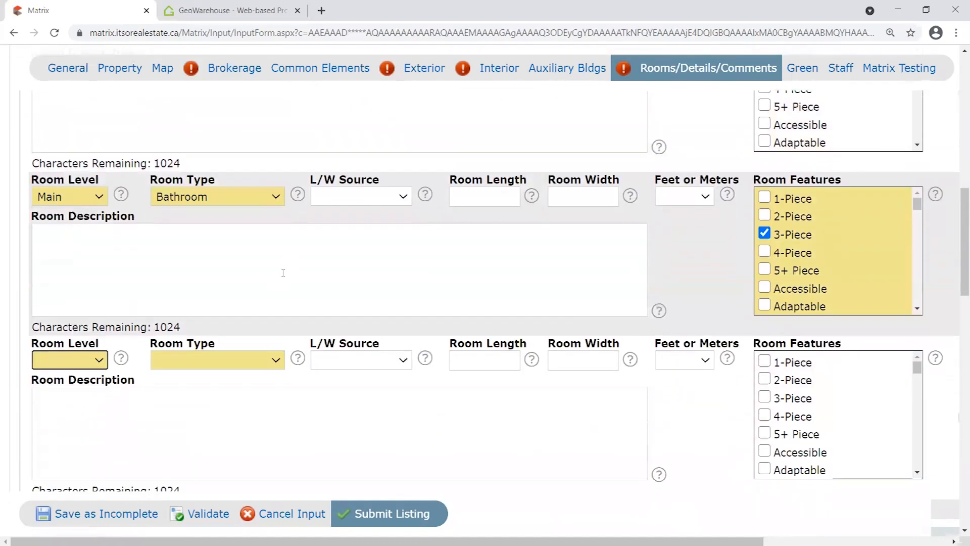
pyautogui.scroll(3, 282, 273)
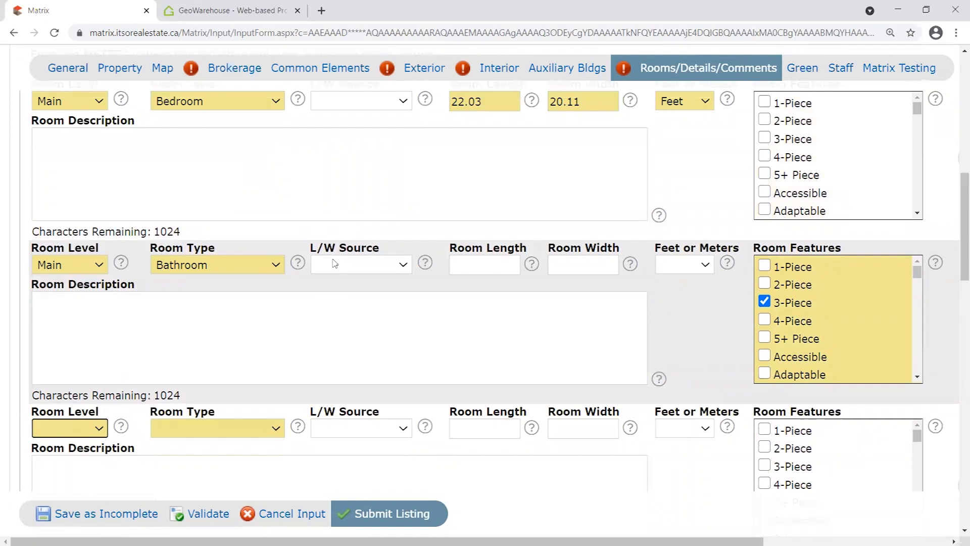
pyautogui.scroll(-3, 437, 337)
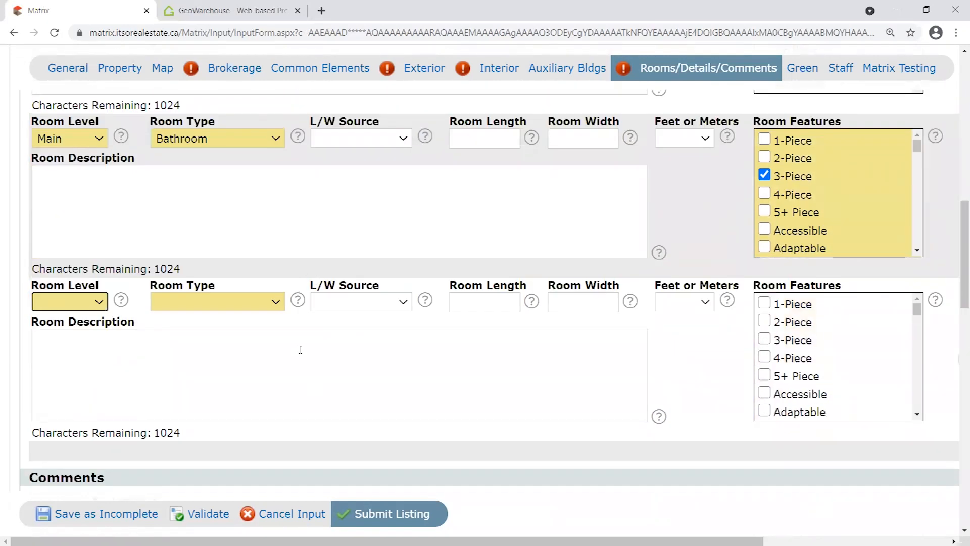
# Set the third room row to a Basement Bedroom.
pyautogui.scroll(-2, 321, 330)
pyautogui.click(70, 238)
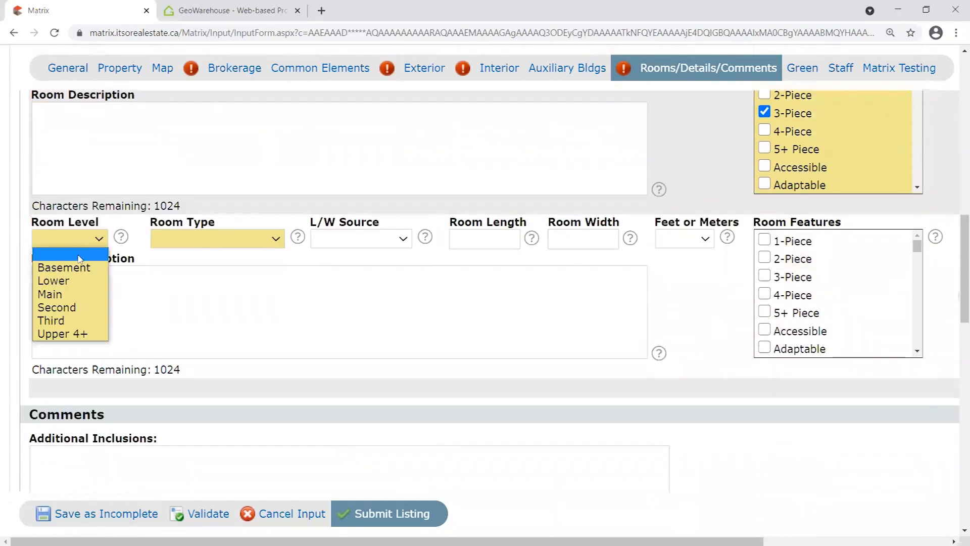
pyautogui.click(64, 268)
pyautogui.click(214, 238)
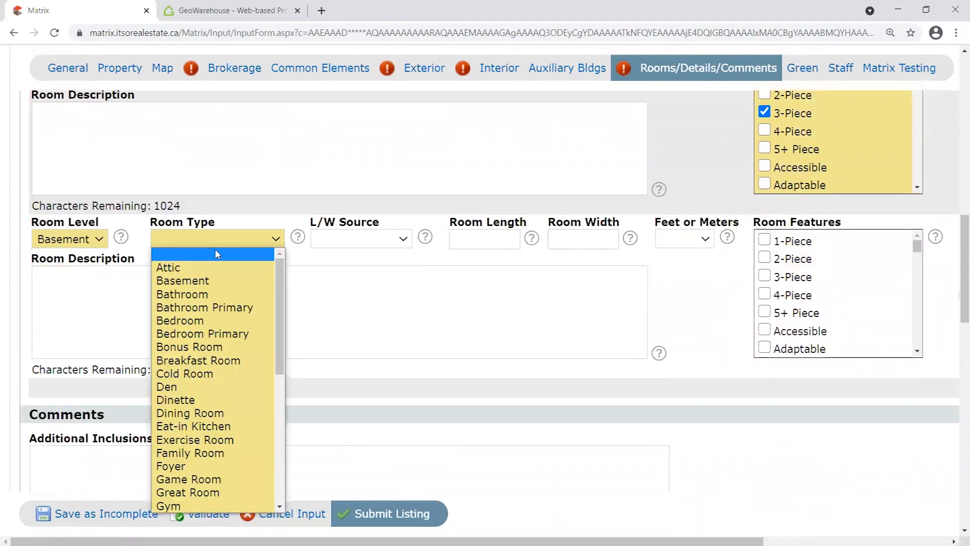
pyautogui.click(220, 320)
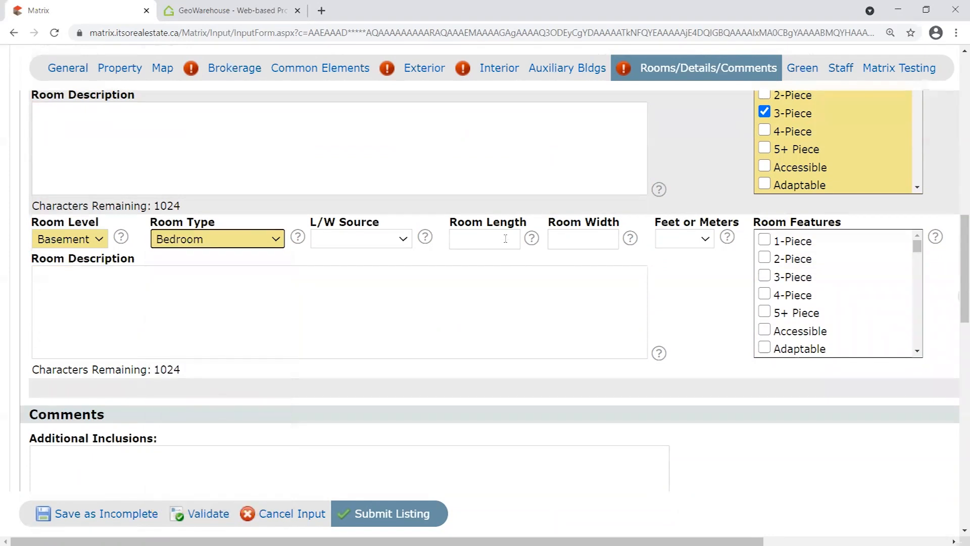
# Give the basement bedroom dimensions of 19.05 by 18 in Feet.
pyautogui.click(484, 239)
pyautogui.scroll(1, 502, 334)
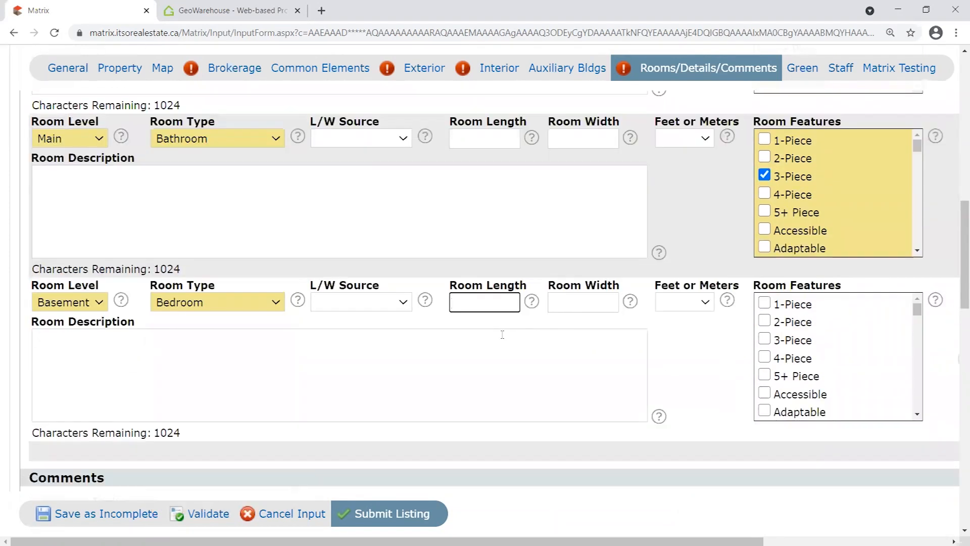
pyautogui.write('19.05')
pyautogui.click(582, 304)
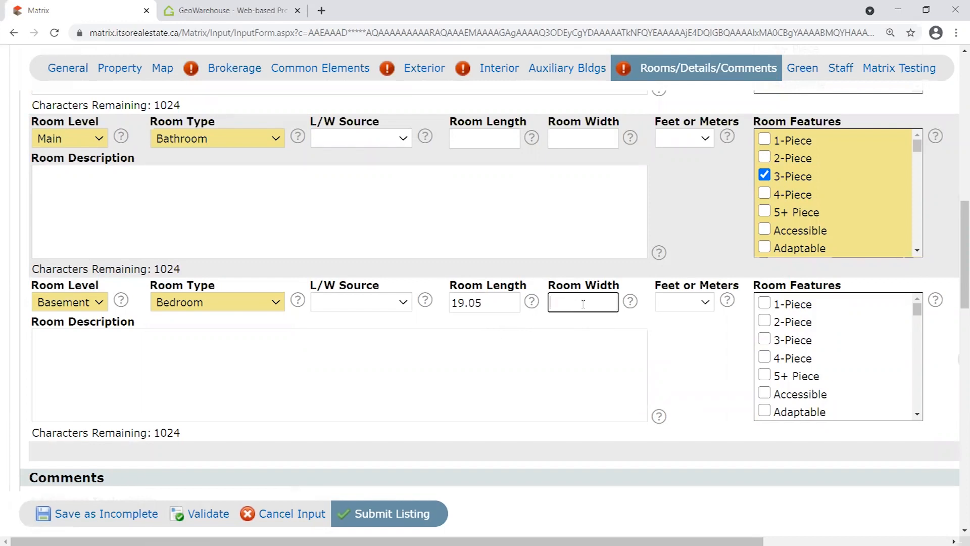
pyautogui.write('18')
pyautogui.click(670, 329)
pyautogui.click(707, 303)
pyautogui.click(692, 328)
# Add a new room row as a Basement Bathroom with 2-Piece checked.
pyautogui.scroll(-2, 717, 336)
pyautogui.scroll(-1, 717, 336)
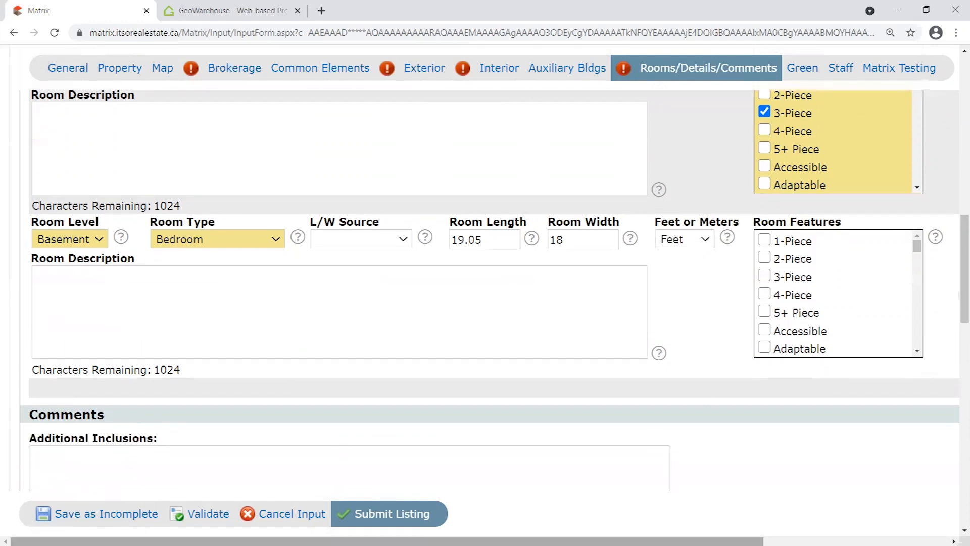
pyautogui.hscroll(2, 717, 336)
pyautogui.click(910, 389)
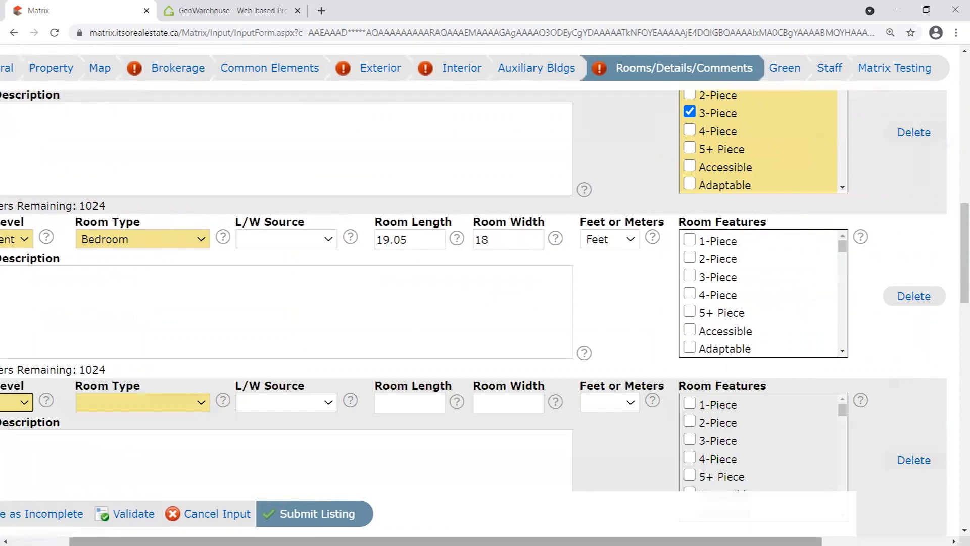
pyautogui.hscroll(-2, 444, 336)
pyautogui.scroll(-1, 445, 336)
pyautogui.scroll(-2, 443, 314)
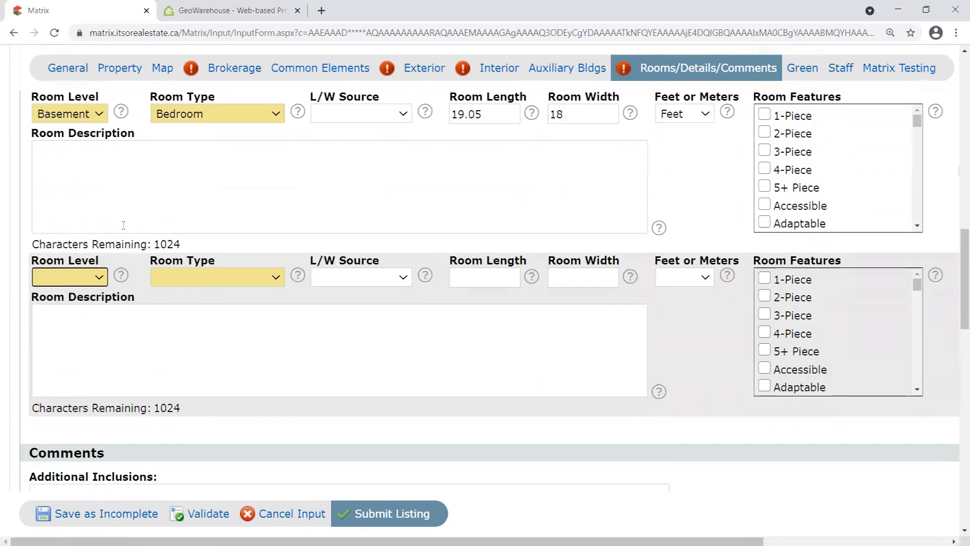
pyautogui.click(99, 276)
pyautogui.click(90, 304)
pyautogui.click(188, 277)
pyautogui.scroll(-1, 249, 162)
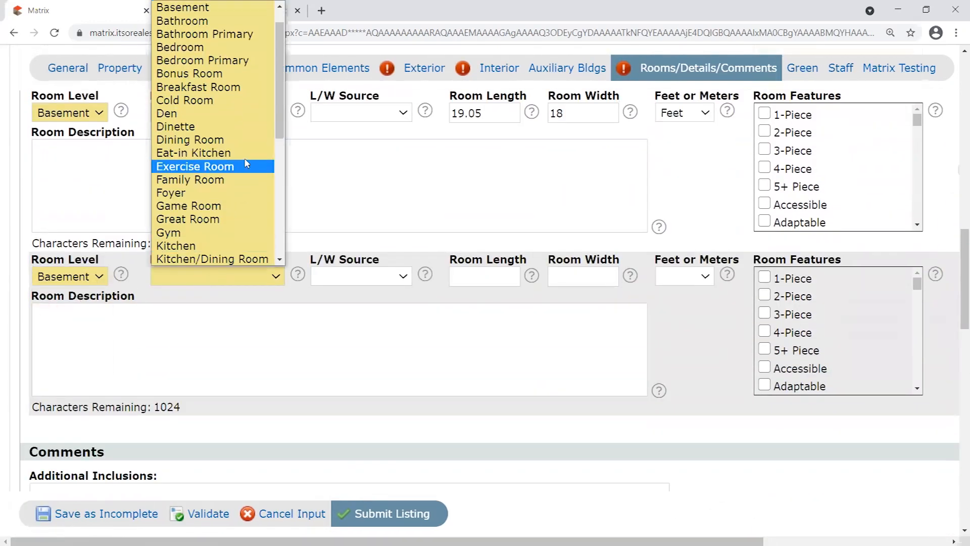
pyautogui.click(173, 23)
pyautogui.click(764, 296)
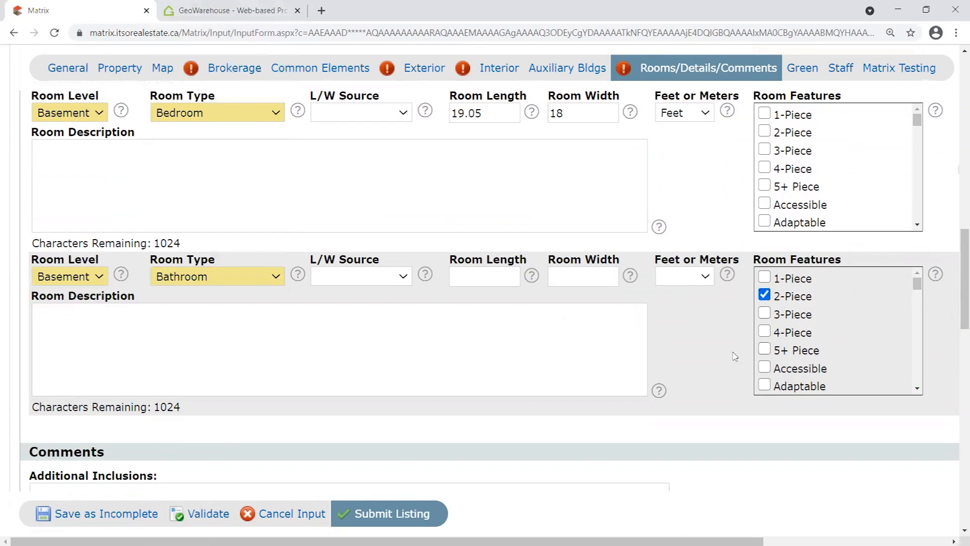
# Validate the listing form again and review the room list.
pyautogui.click(205, 515)
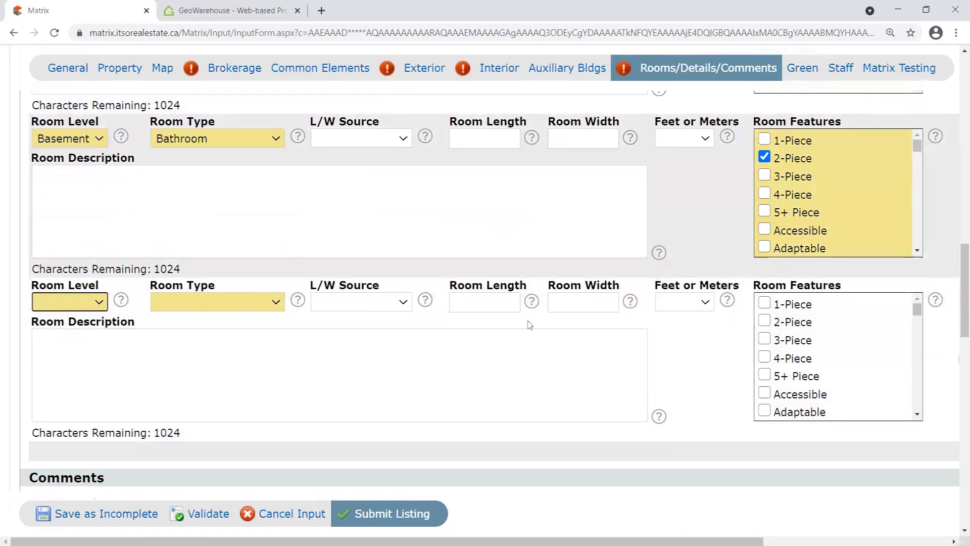
pyautogui.scroll(9, 484, 397)
pyautogui.scroll(2, 482, 399)
pyautogui.scroll(-4, 501, 384)
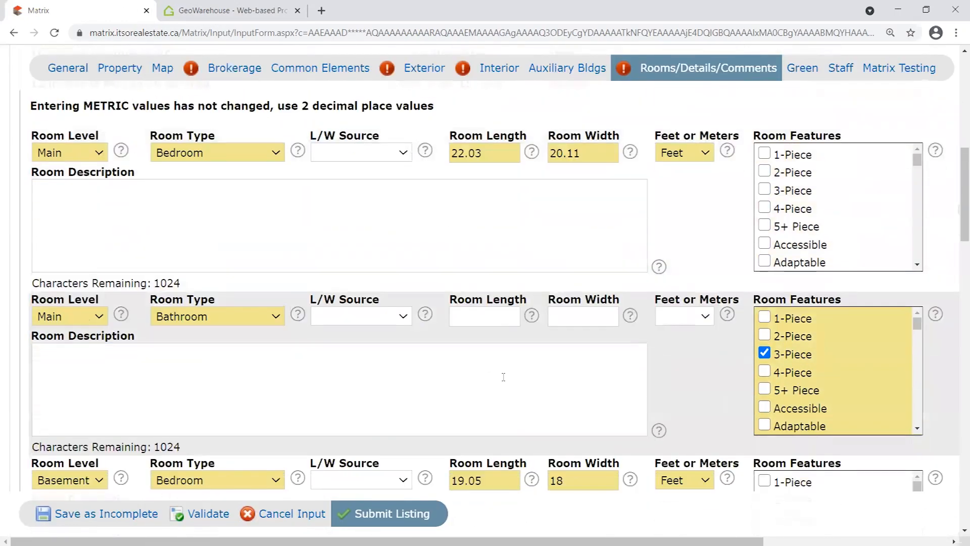
pyautogui.scroll(-3, 507, 371)
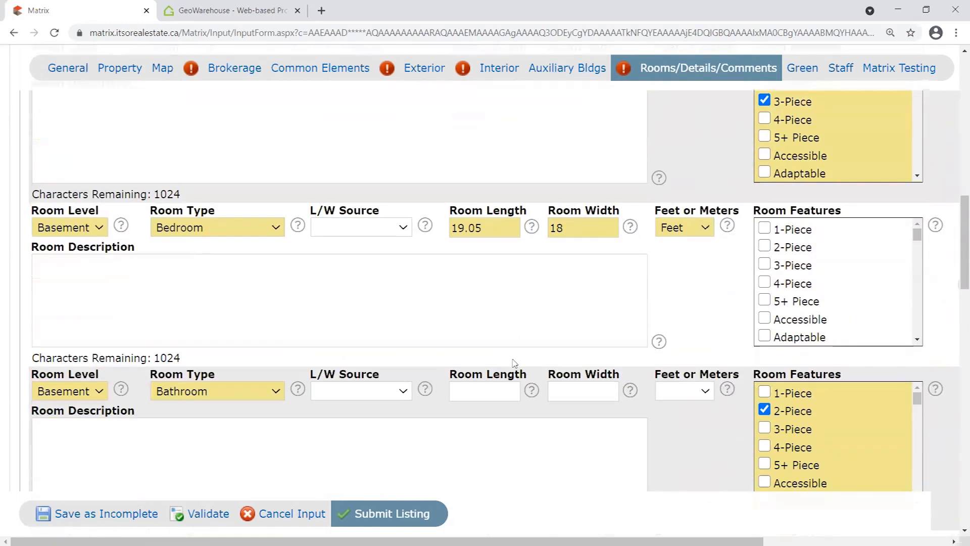
pyautogui.scroll(1, 480, 319)
pyautogui.scroll(4, 480, 318)
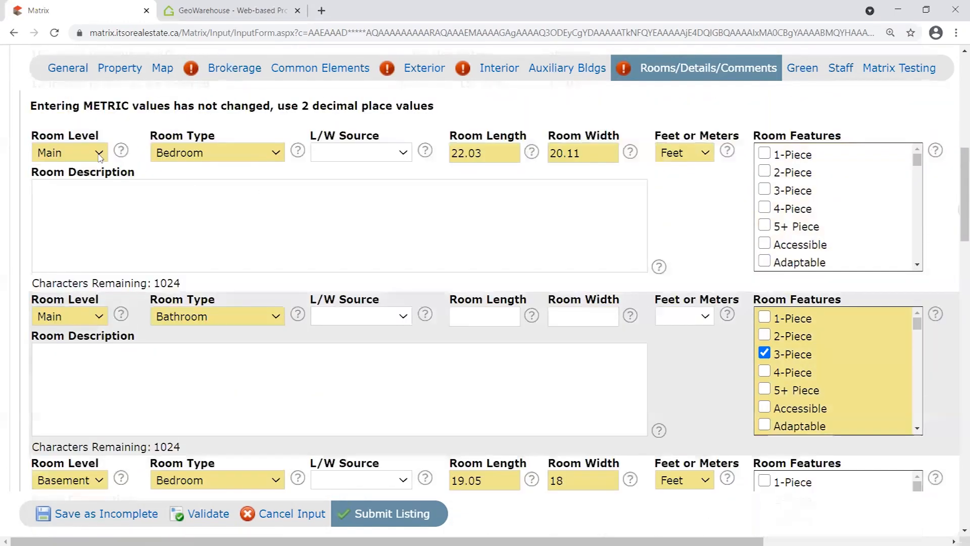
pyautogui.scroll(-1, 338, 239)
pyautogui.scroll(2, 396, 377)
pyautogui.scroll(-2, 386, 316)
pyautogui.scroll(-3, 386, 316)
pyautogui.scroll(3, 394, 340)
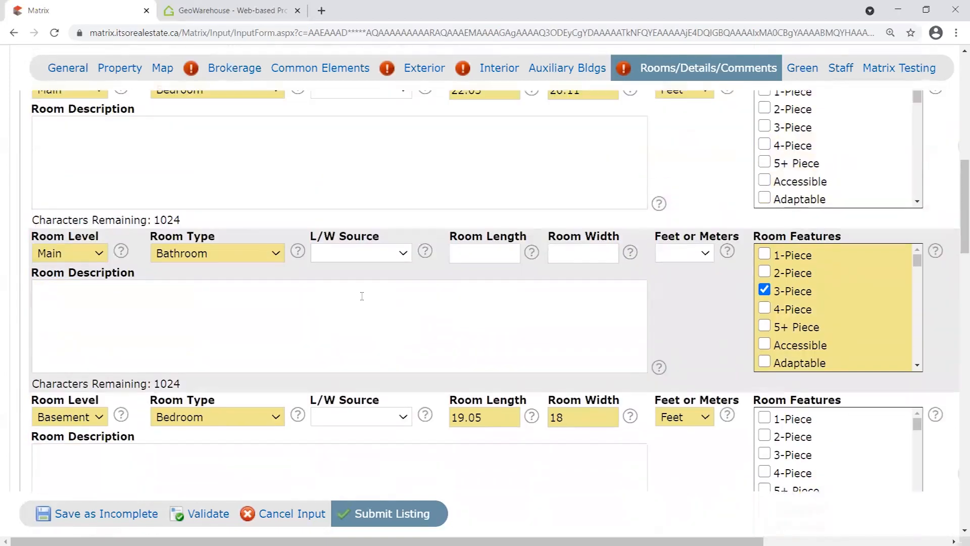
pyautogui.scroll(-1, 751, 275)
pyautogui.scroll(-1, 726, 342)
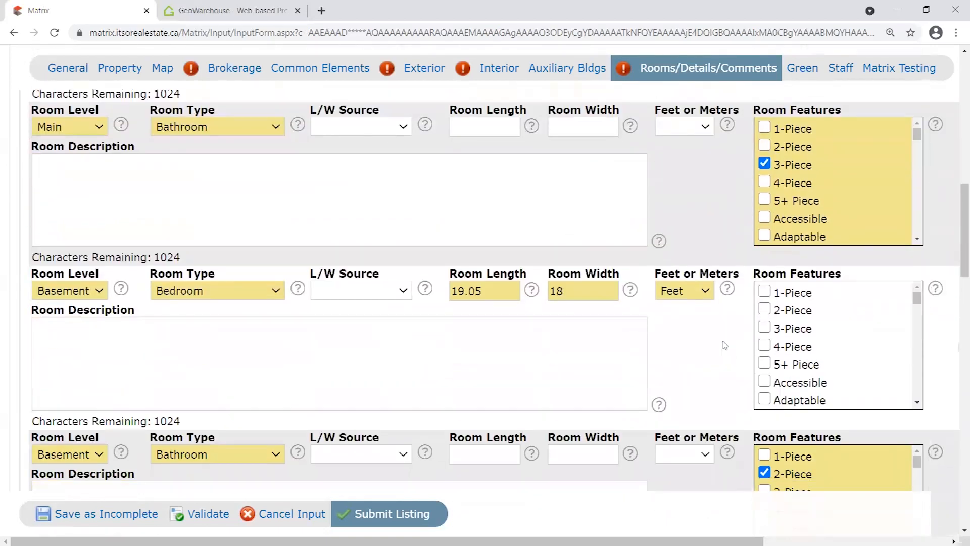
pyautogui.scroll(-2, 268, 336)
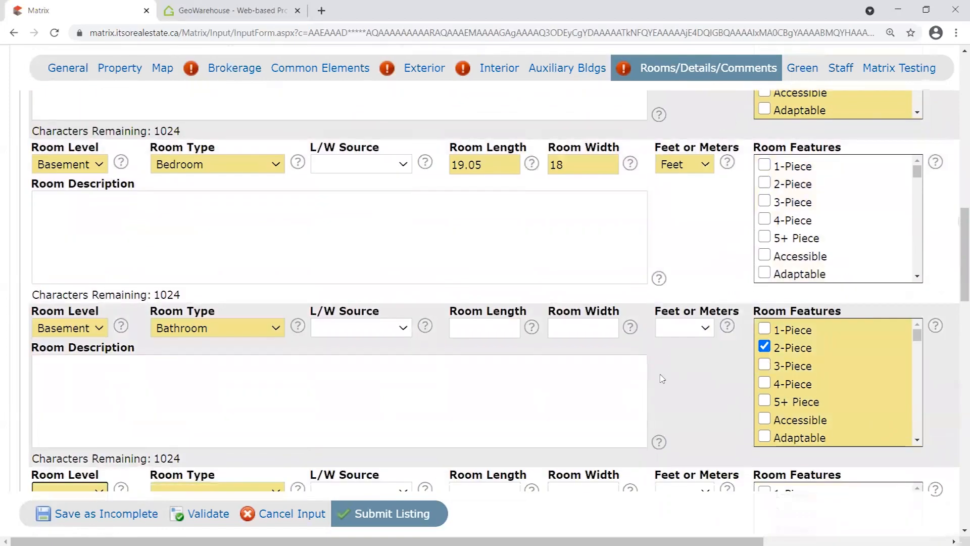
pyautogui.scroll(-1, 662, 379)
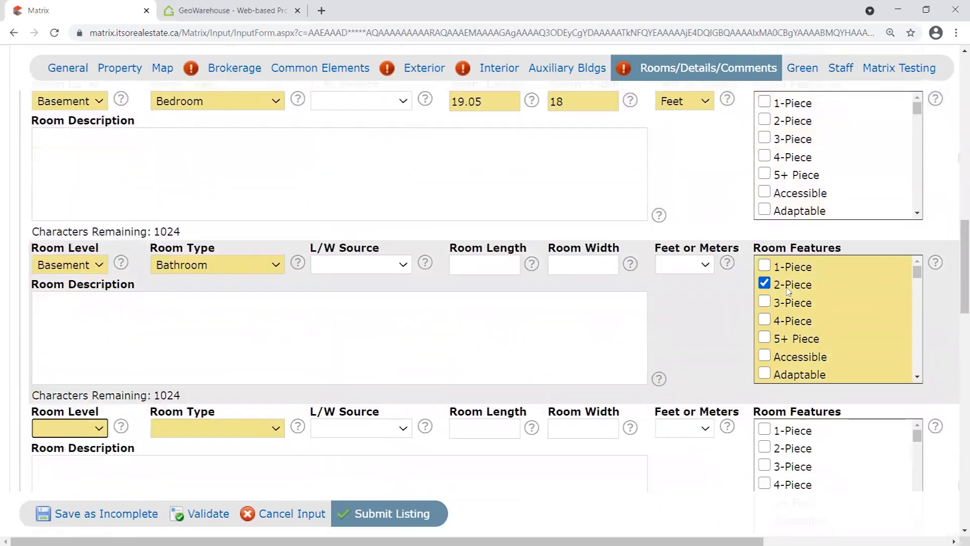
pyautogui.scroll(-2, 677, 325)
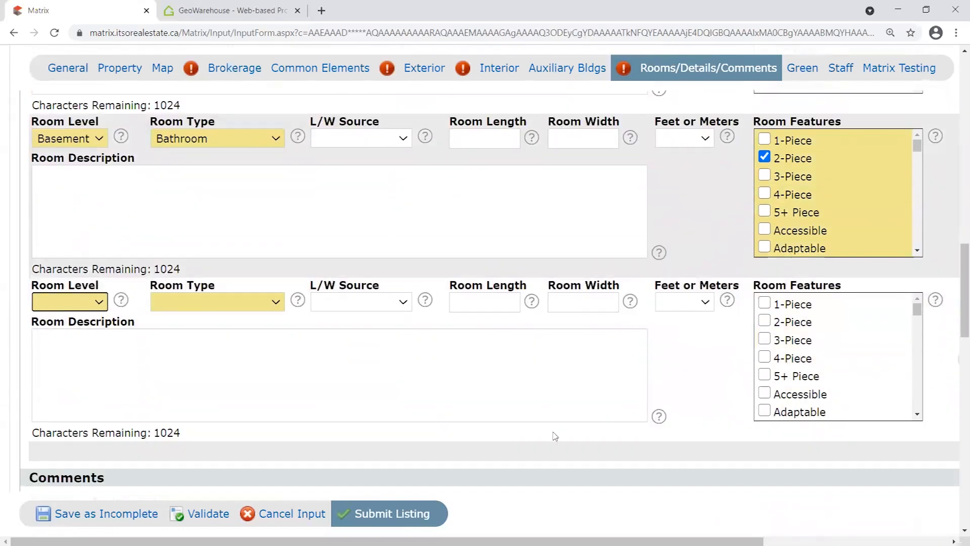
# Delete the blank room row beneath the Basement Bathroom.
pyautogui.moveTo(560, 541); pyautogui.dragTo(656, 541)
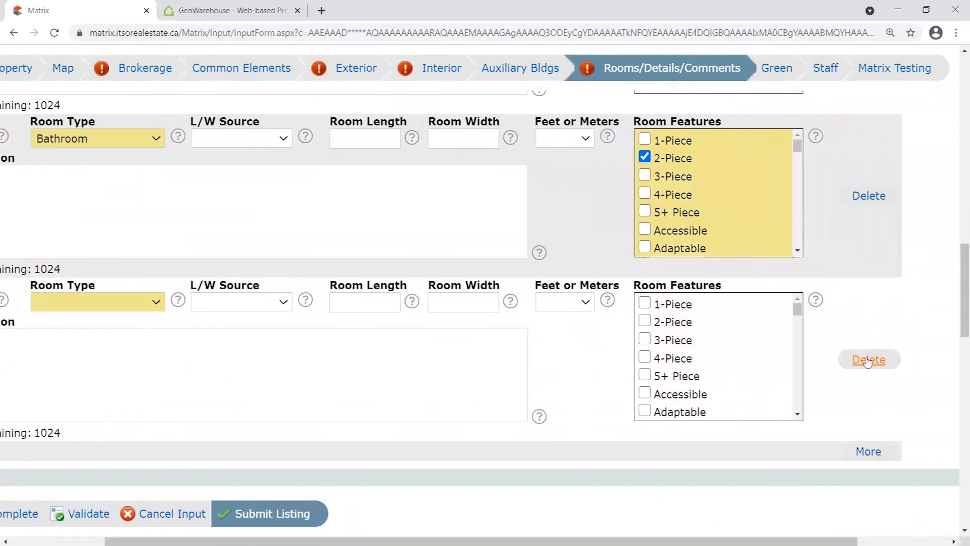
pyautogui.click(868, 359)
pyautogui.moveTo(434, 541); pyautogui.dragTo(334, 541)
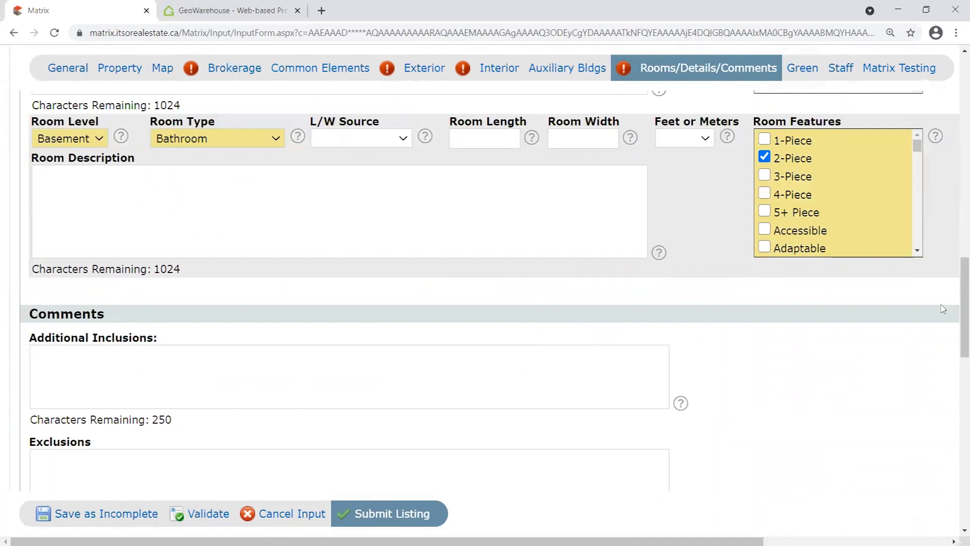
pyautogui.scroll(-1, 793, 297)
pyautogui.scroll(-2, 769, 282)
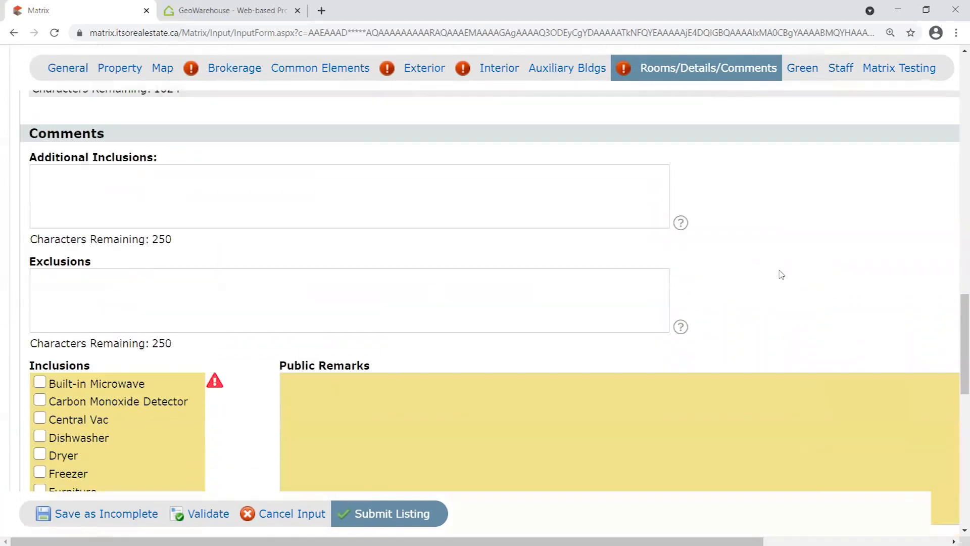
pyautogui.scroll(-10, 768, 272)
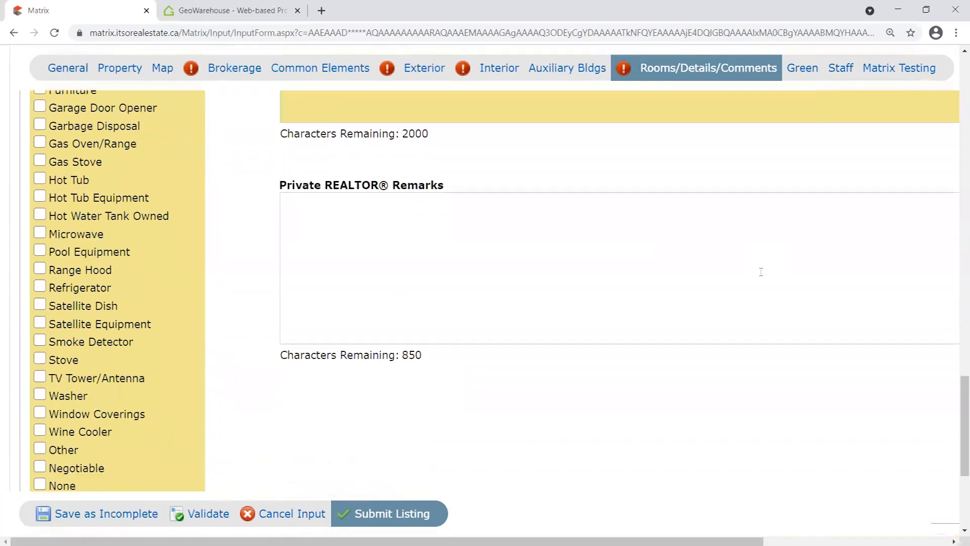
pyautogui.scroll(8, 740, 384)
pyautogui.scroll(4, 741, 371)
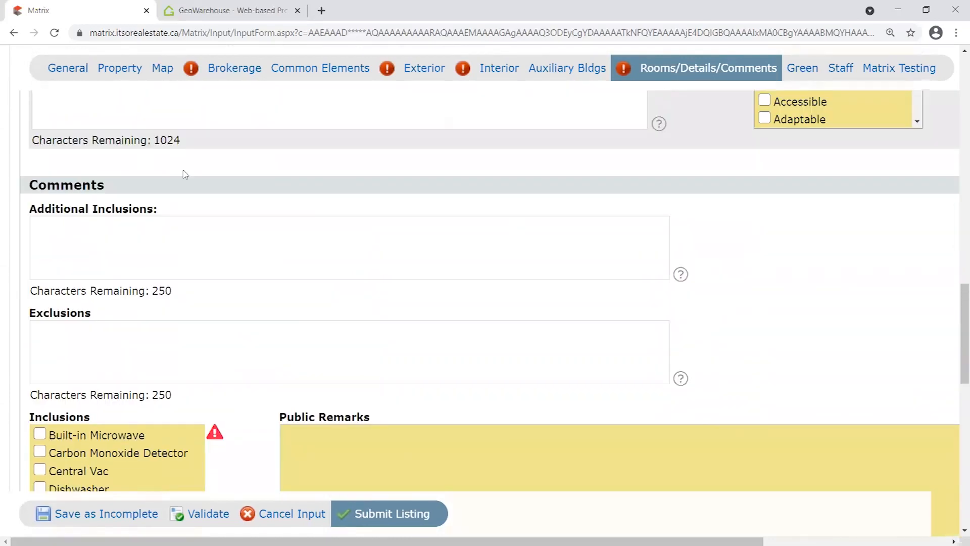
pyautogui.click(236, 349)
pyautogui.scroll(-4, 202, 394)
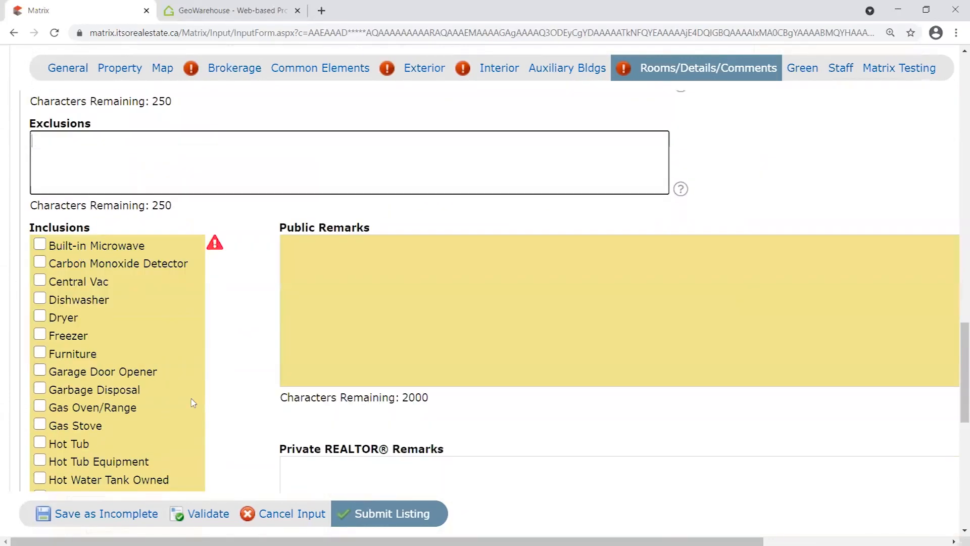
pyautogui.click(335, 299)
pyautogui.moveTo(577, 541); pyautogui.dragTo(644, 541)
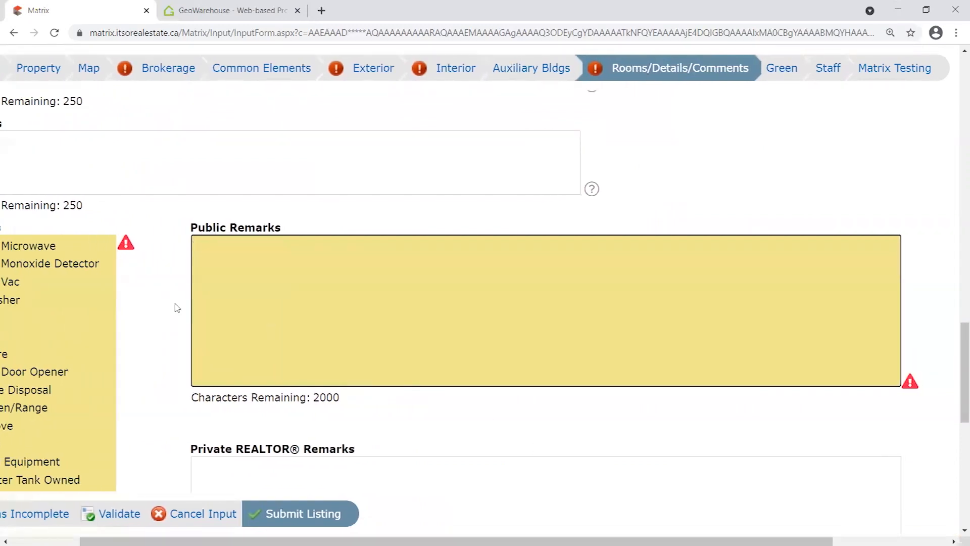
pyautogui.scroll(-4, 177, 308)
pyautogui.scroll(3, 179, 341)
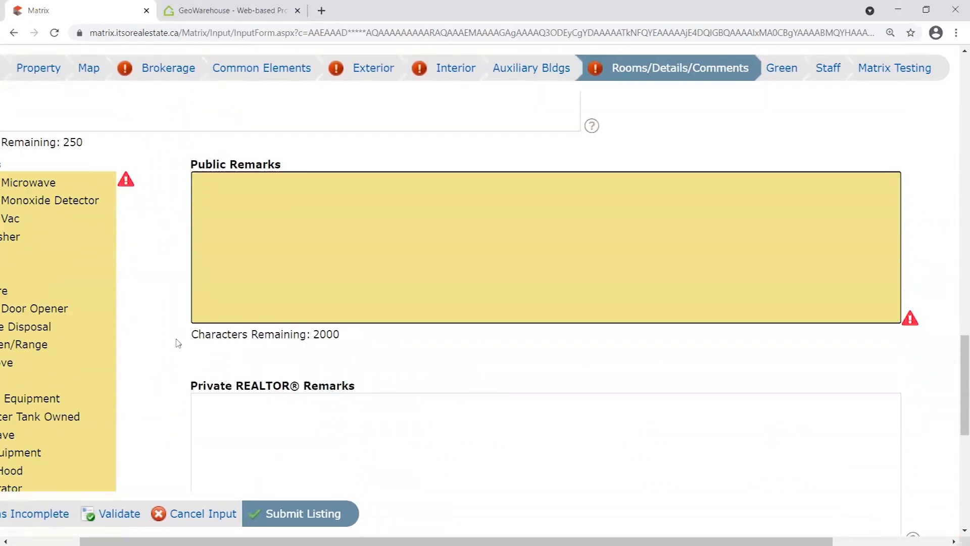
pyautogui.scroll(-1, 194, 334)
pyautogui.scroll(1, 196, 332)
pyautogui.scroll(-1, 195, 331)
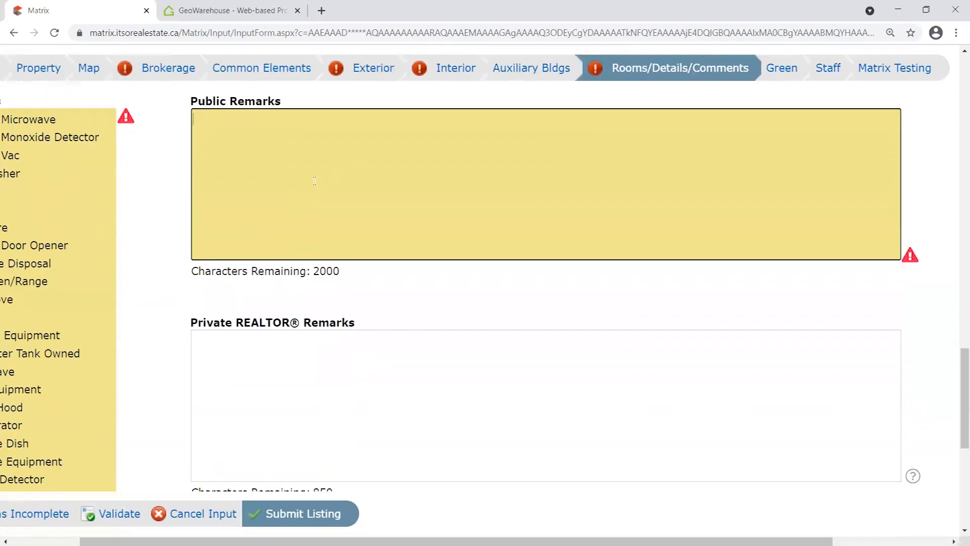
pyautogui.moveTo(346, 271); pyautogui.dragTo(313, 272)
pyautogui.click(372, 147)
pyautogui.write('Testing the amount of c')
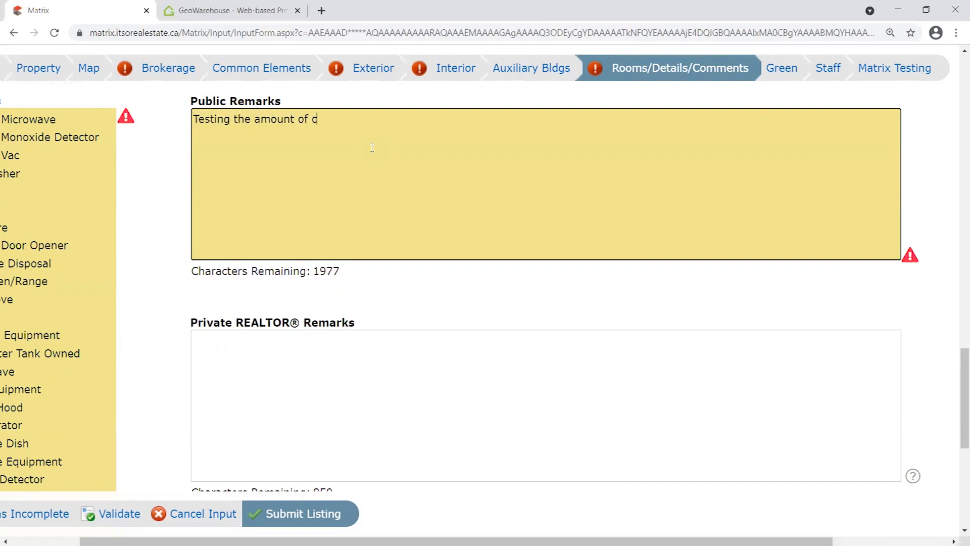
pyautogui.write('haracters in this field.')
pyautogui.hotkey('ctrl', 'a')
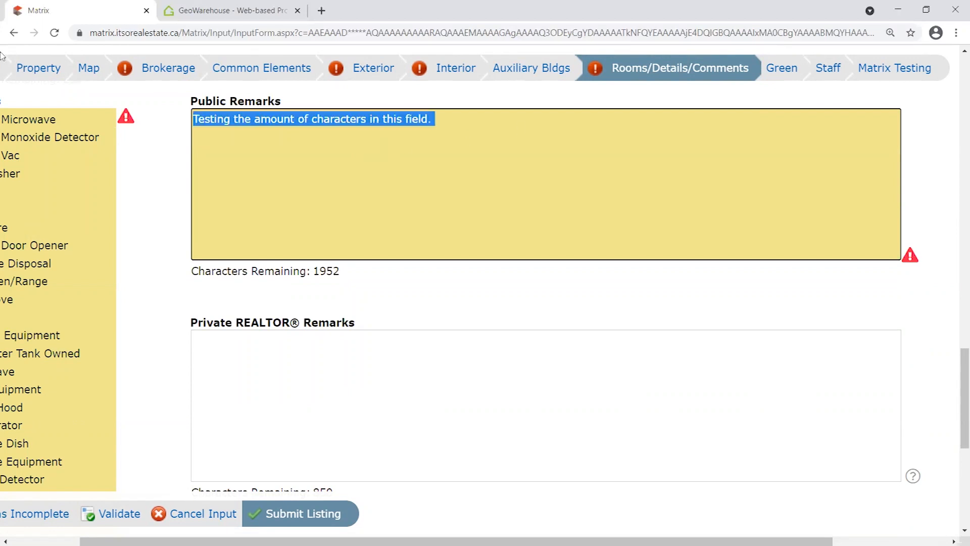
pyautogui.hotkey('ctrl', 'c')
pyautogui.click(577, 144)
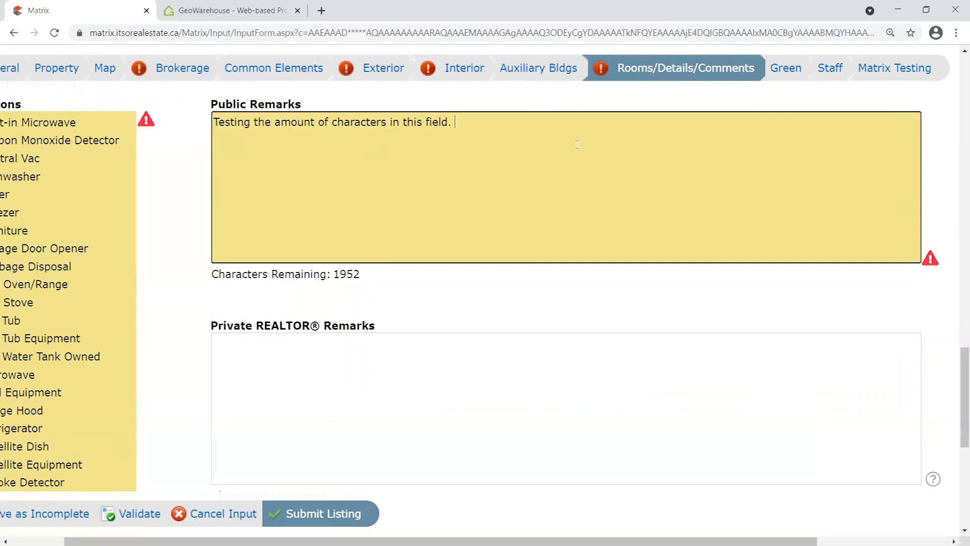
pyautogui.hotkey('ctrl', 'v')
pyautogui.hotkey('ctrl', 'v')
pyautogui.hotkey('ctrl', 'v')
pyautogui.hotkey('ctrl', 'v')
pyautogui.hotkey('ctrl', 'v')
pyautogui.hotkey('ctrl', 'v')
pyautogui.hotkey('ctrl', 'v')
pyautogui.hotkey('ctrl', 'v')
pyautogui.hotkey('ctrl', 'v')
pyautogui.hotkey('ctrl', 'v')
pyautogui.hotkey('ctrl', 'v')
pyautogui.hotkey('ctrl', 'v')
pyautogui.hotkey('ctrl', 'v')
pyautogui.hotkey('ctrl', 'v')
pyautogui.hotkey('ctrl', 'v')
pyautogui.hotkey('ctrl', 'v')
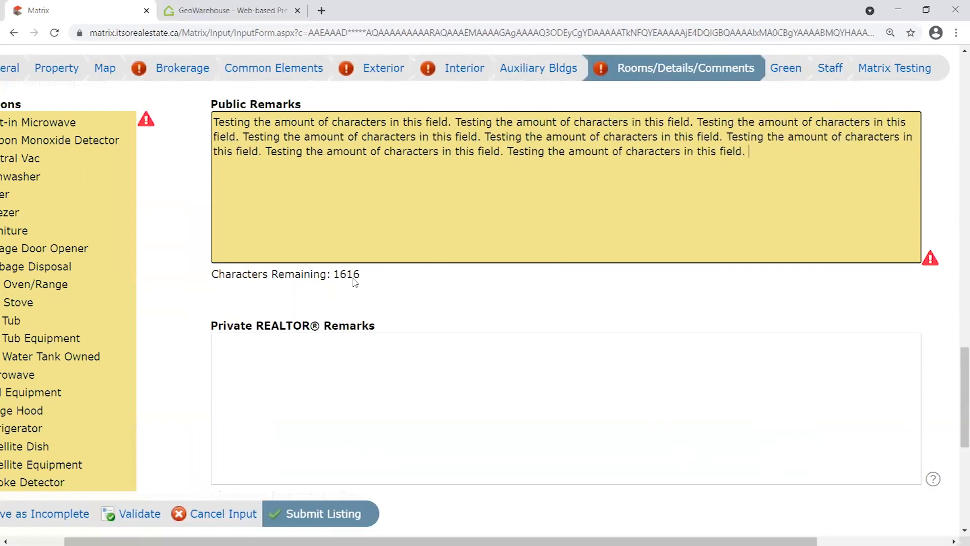
pyautogui.hotkey('ctrl', 'v')
pyautogui.hotkey('ctrl', 'v')
pyautogui.hotkey('ctrl', 'v')
pyautogui.hotkey('ctrl', 'v')
pyautogui.hotkey('ctrl', 'v')
pyautogui.hotkey('ctrl', 'v')
pyautogui.hotkey('ctrl', 'v')
pyautogui.hotkey('ctrl', 'v')
pyautogui.hotkey('ctrl', 'v')
pyautogui.hotkey('ctrl', 'v')
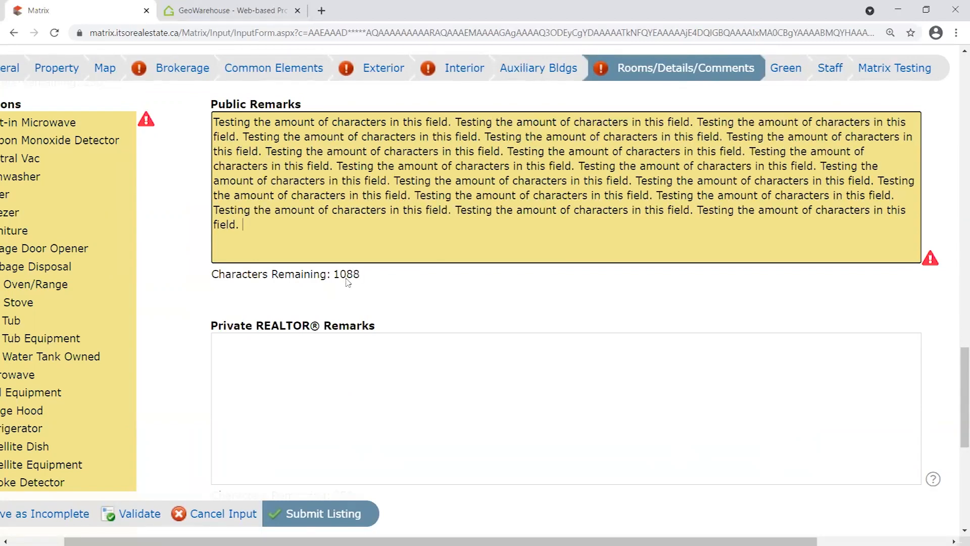
pyautogui.hotkey('ctrl', 'v')
pyautogui.hotkey('ctrl', 'v')
pyautogui.hotkey('ctrl', 'v')
pyautogui.hotkey('ctrl', 'v')
pyautogui.hotkey('ctrl', 'v')
pyautogui.hotkey('ctrl', 'v')
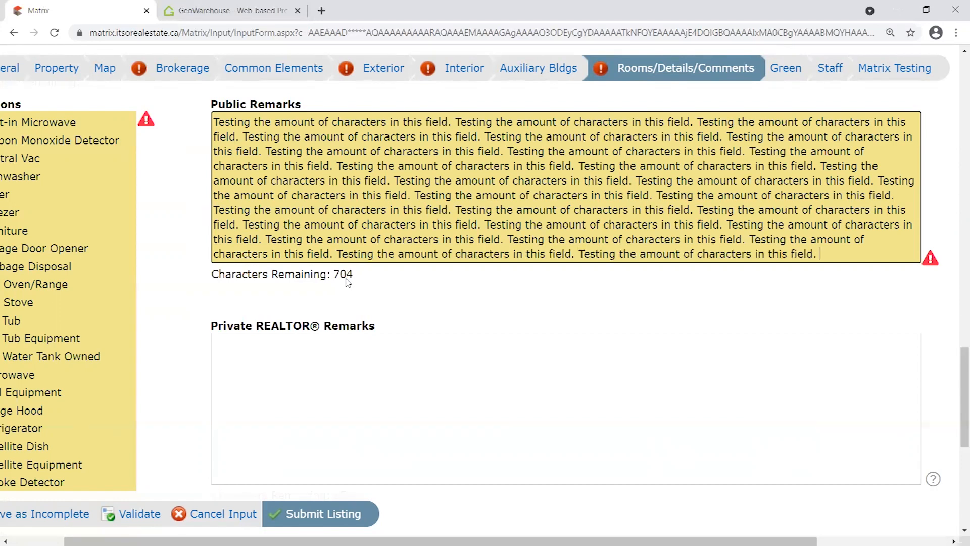
pyautogui.hotkey('ctrl', 'v')
pyautogui.hotkey('ctrl', 'v')
pyautogui.hotkey('ctrl', 'v')
pyautogui.hotkey('ctrl', 'v')
pyautogui.hotkey('ctrl', 'v')
pyautogui.hotkey('ctrl', 'v')
pyautogui.hotkey('ctrl', 'v')
pyautogui.hotkey('ctrl', 'v')
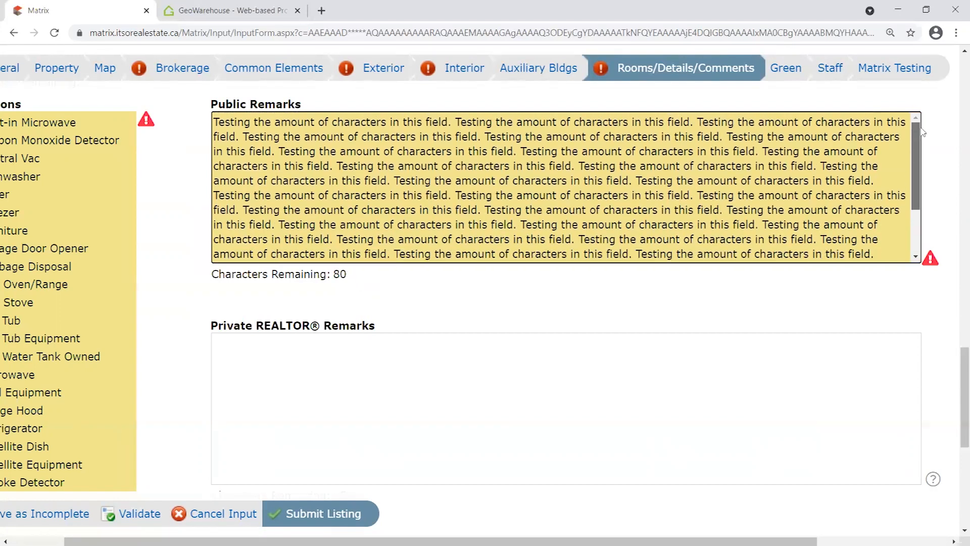
pyautogui.hotkey('ctrl', 'v')
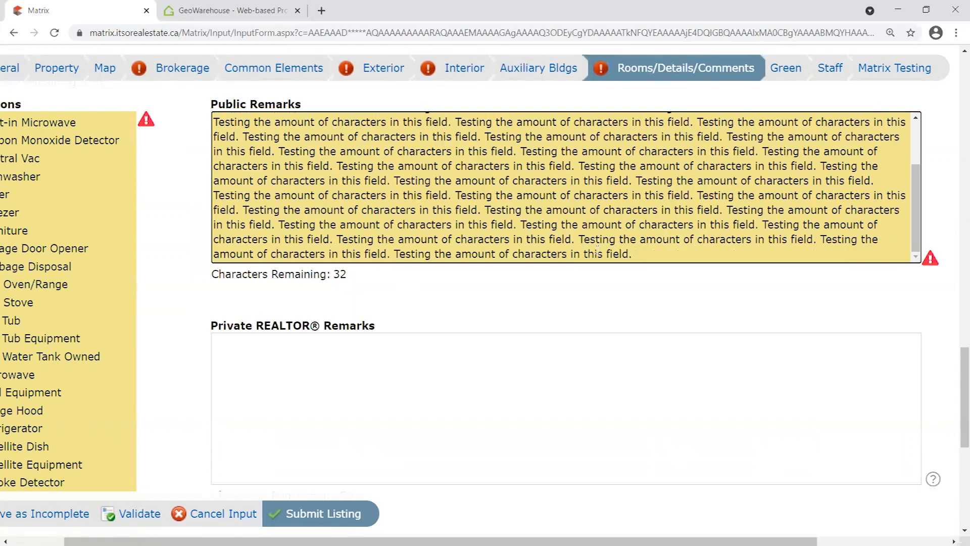
pyautogui.hotkey('ctrl', 'v')
pyautogui.press('BackSpace')
pyautogui.press('BackSpace')
pyautogui.press('BackSpace')
pyautogui.press('BackSpace')
pyautogui.press('BackSpace')
pyautogui.press('BackSpace')
pyautogui.press('BackSpace')
pyautogui.press('BackSpace')
pyautogui.press('BackSpace')
pyautogui.press('BackSpace')
pyautogui.press('BackSpace')
pyautogui.press('BackSpace')
pyautogui.press('BackSpace')
pyautogui.press('BackSpace')
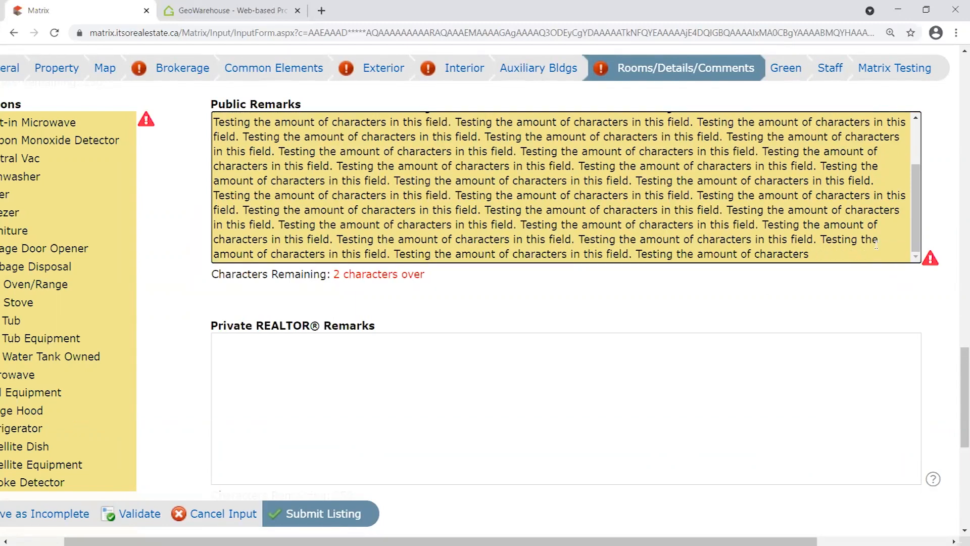
pyautogui.press('BackSpace')
pyautogui.press('BackSpace')
pyautogui.doubleClick(337, 274)
pyautogui.rightClick(847, 264)
pyautogui.click(839, 258)
pyautogui.write('gdfgdfgfdg')
pyautogui.moveTo(870, 255); pyautogui.dragTo(869, 210)
pyautogui.scroll(-5, 903, 275)
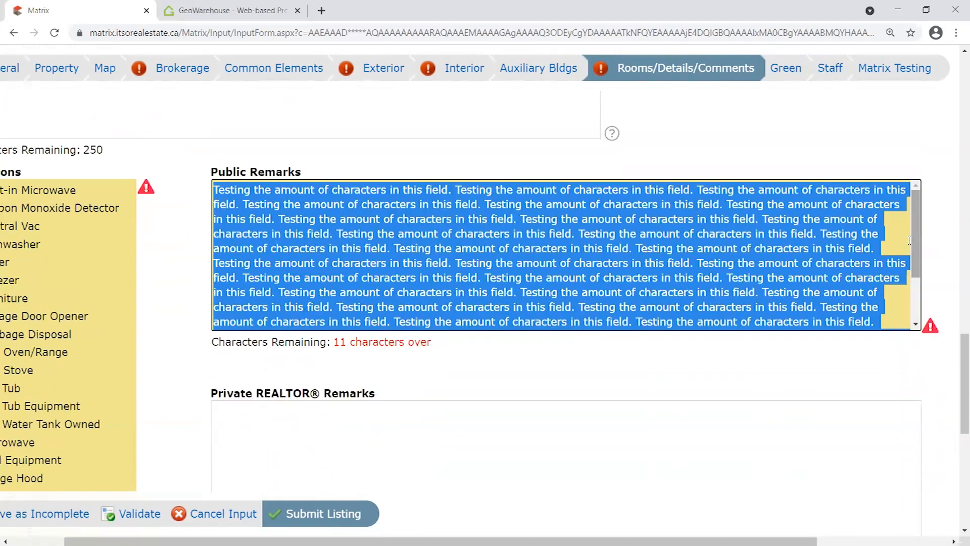
pyautogui.scroll(2, 883, 250)
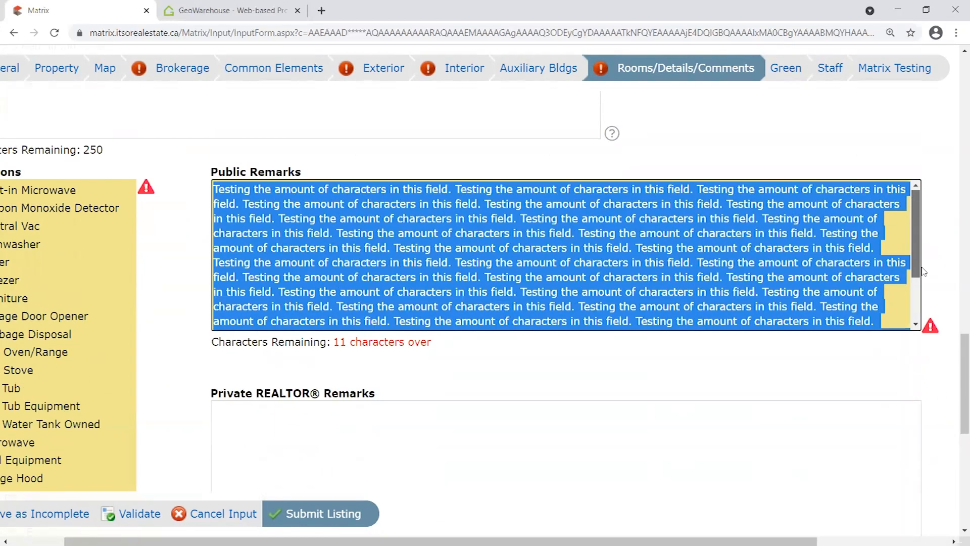
pyautogui.press('Delete')
pyautogui.scroll(2, 405, 437)
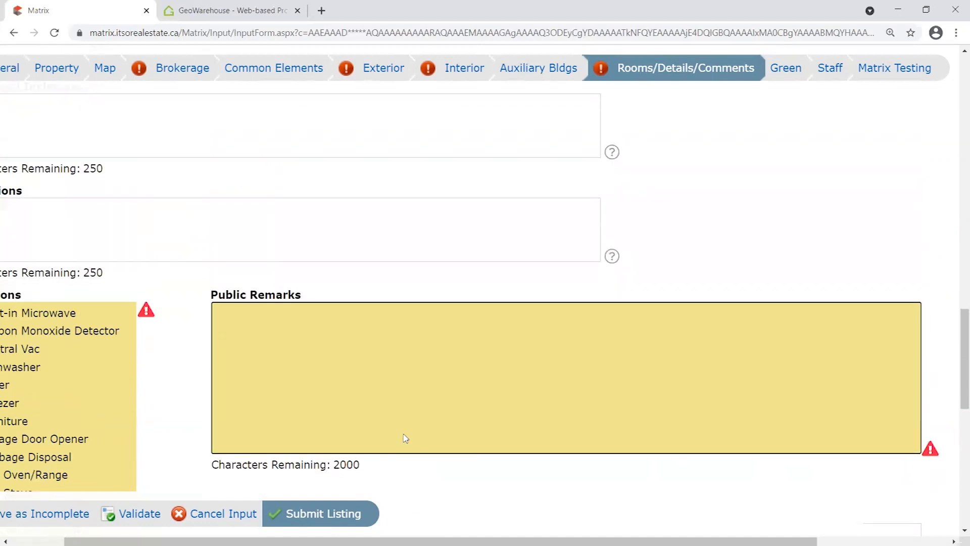
pyautogui.scroll(-1, 384, 420)
pyautogui.moveTo(360, 409); pyautogui.dragTo(337, 409)
pyautogui.click(366, 408)
pyautogui.click(349, 332)
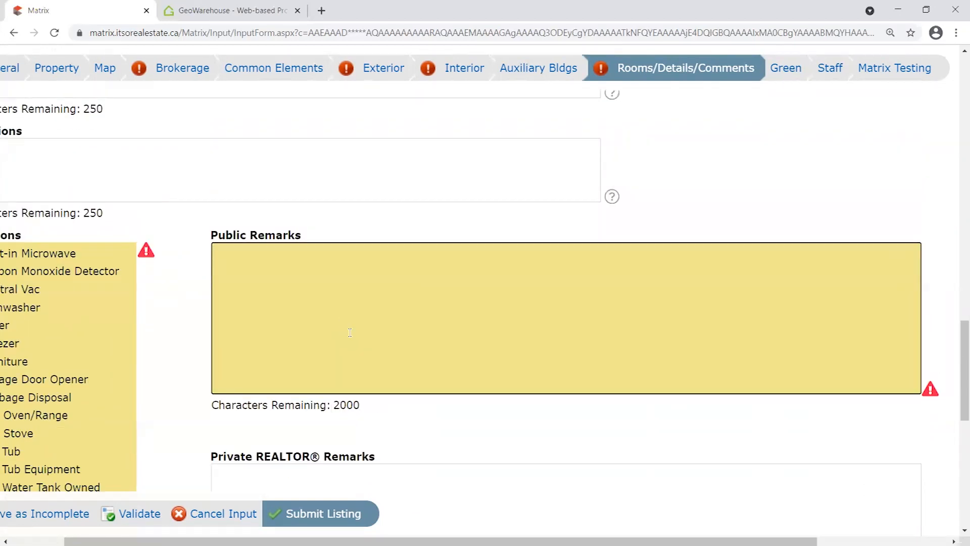
pyautogui.write('This is a nice house.')
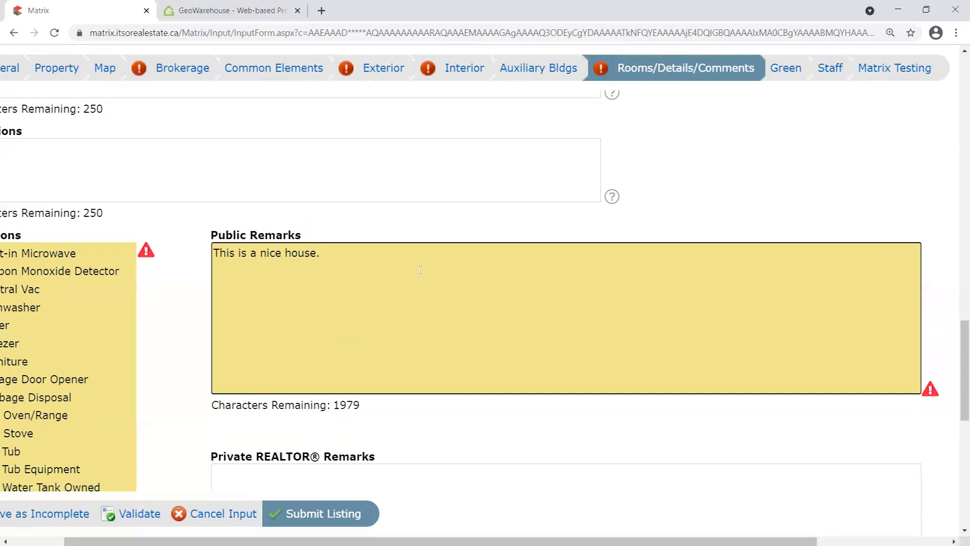
pyautogui.hotkey('ctrl', 'a')
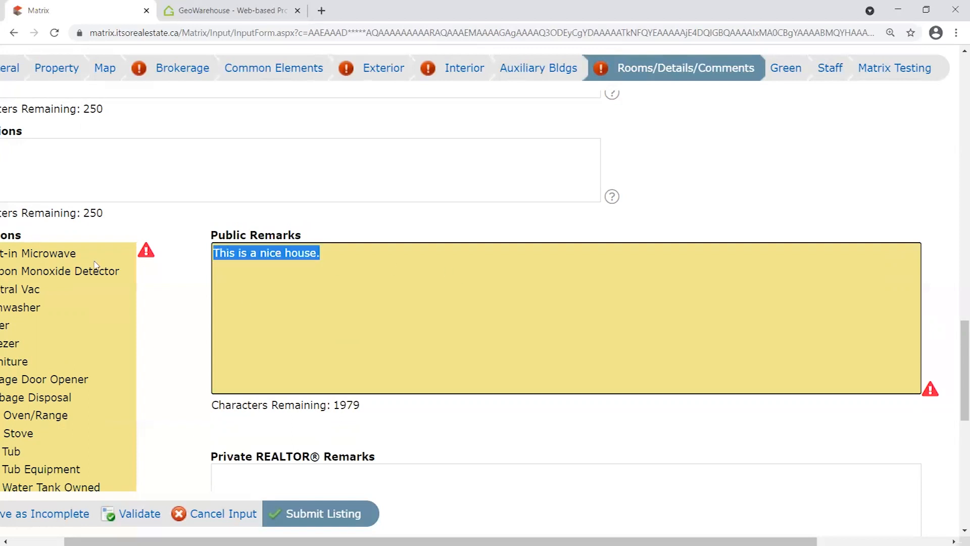
pyautogui.press('BackSpace')
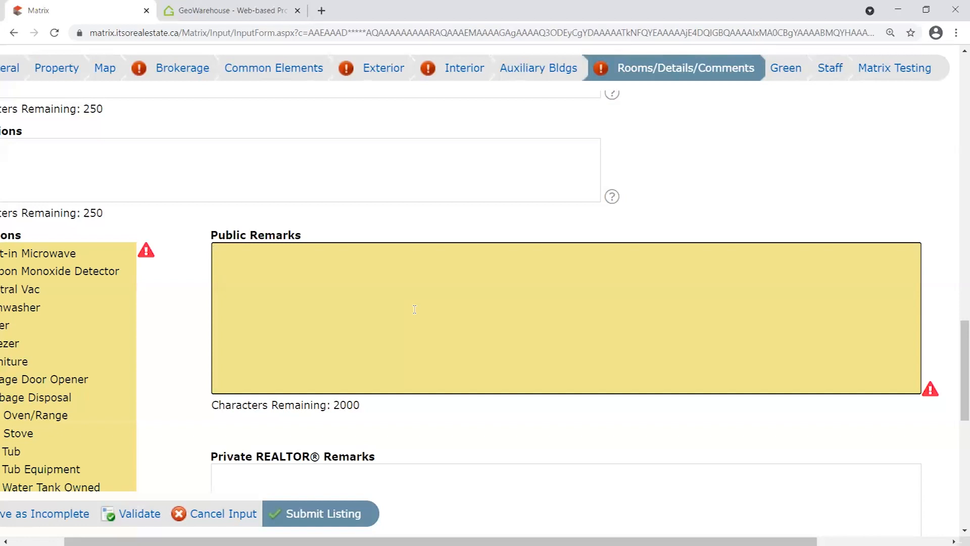
# Type sample text into Public Remarks, then select and delete it so the box is empty.
pyautogui.click(414, 309)
pyautogui.write('SS')
pyautogui.press('BackSpace')
pyautogui.write('/S a, ELFs,')
pyautogui.moveTo(282, 252); pyautogui.dragTo(201, 287)
pyautogui.moveTo(313, 257); pyautogui.dragTo(147, 240)
pyautogui.moveTo(309, 257); pyautogui.dragTo(127, 237)
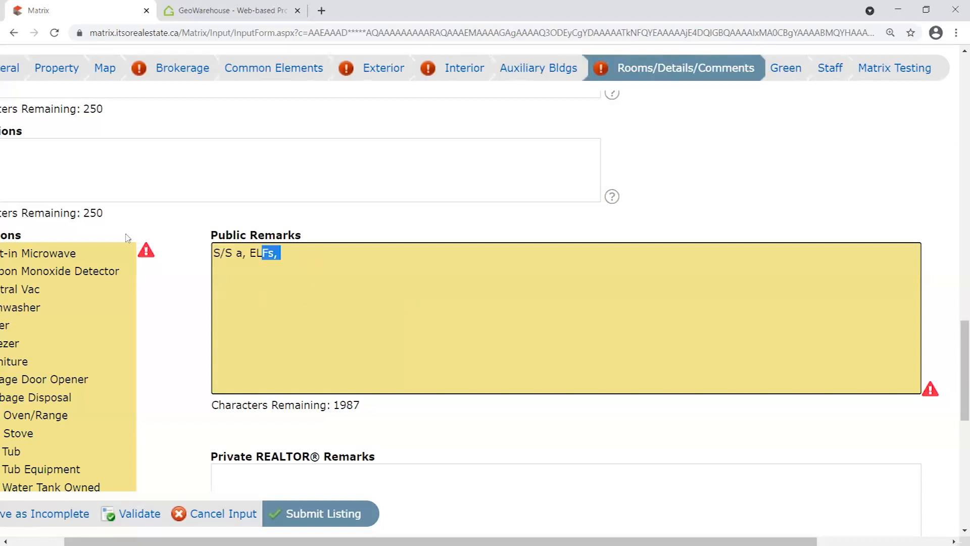
pyautogui.click(301, 264)
pyautogui.moveTo(342, 269); pyautogui.dragTo(163, 228)
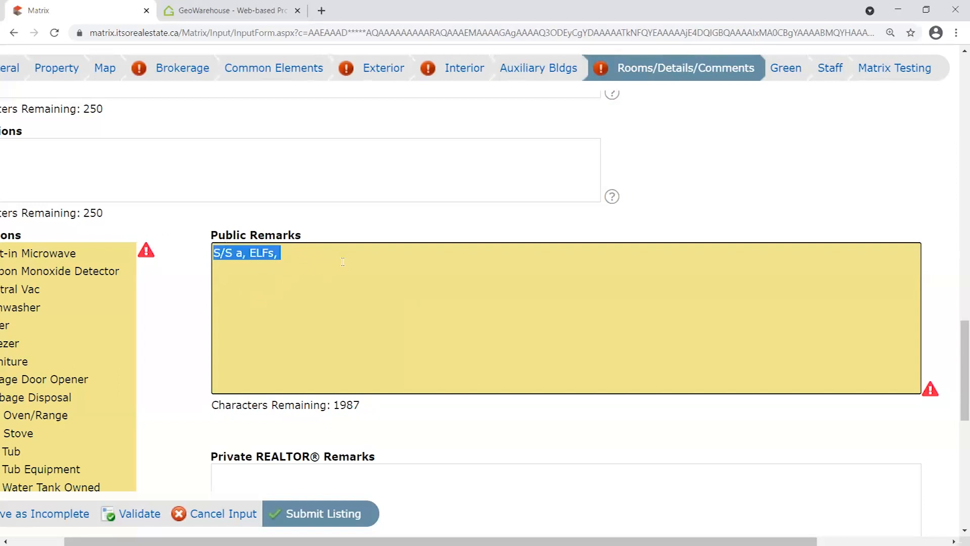
pyautogui.press('BackSpace')
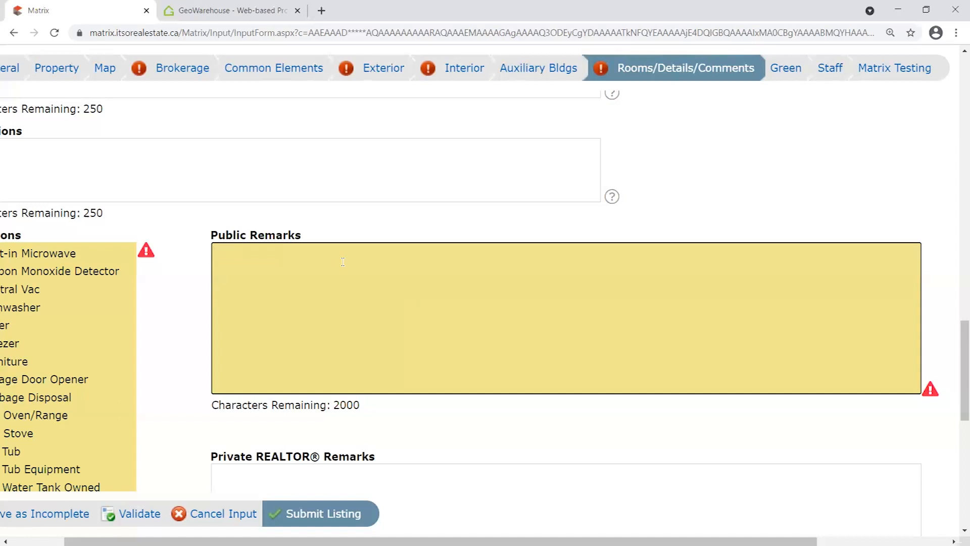
pyautogui.moveTo(315, 238); pyautogui.dragTo(134, 243)
pyautogui.click(174, 229)
# Enter a sample 'send offer' note with an e-mail address in Private REALTOR® Remarks, then delete it.
pyautogui.scroll(-3, 176, 230)
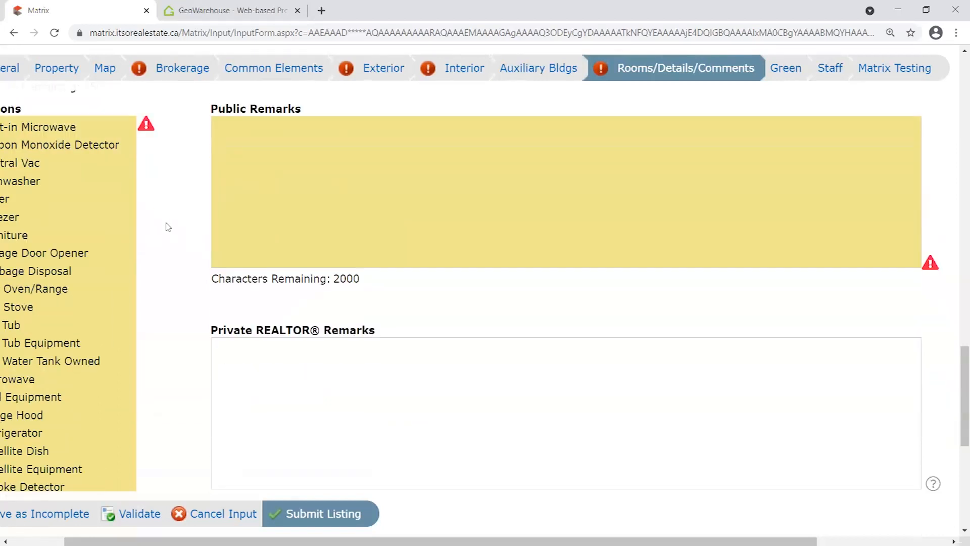
pyautogui.scroll(-1, 167, 277)
pyautogui.scroll(-1, 174, 290)
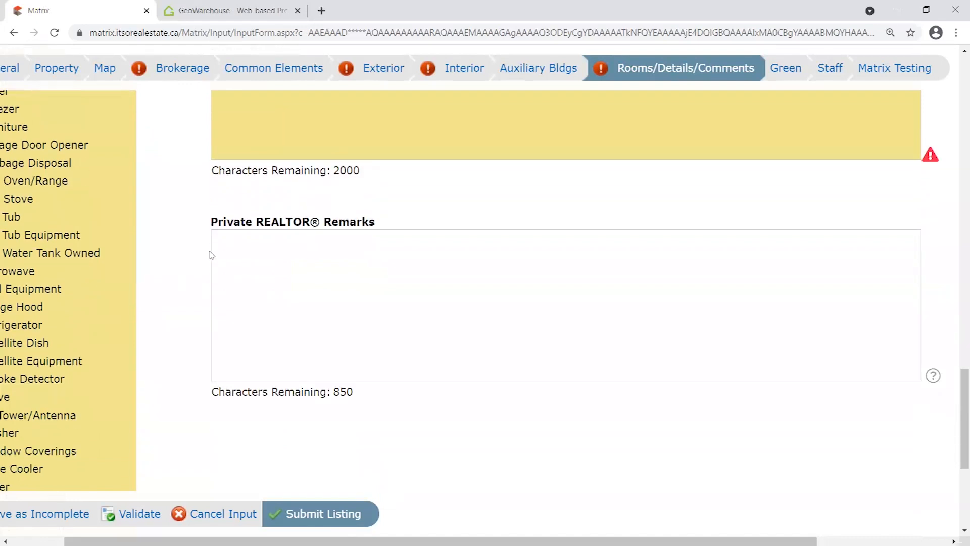
pyautogui.moveTo(218, 205); pyautogui.dragTo(433, 196)
pyautogui.click(383, 251)
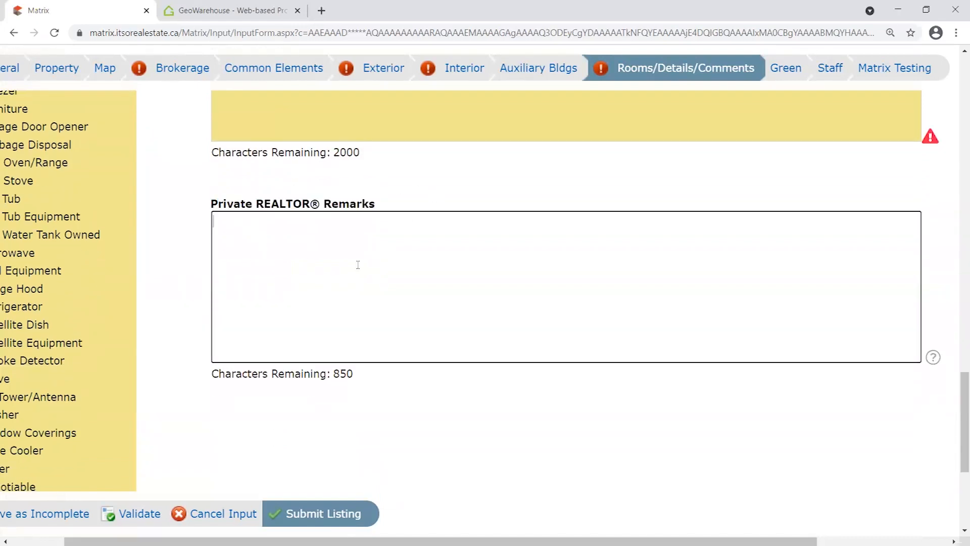
pyautogui.moveTo(358, 384); pyautogui.dragTo(335, 378)
pyautogui.click(226, 223)
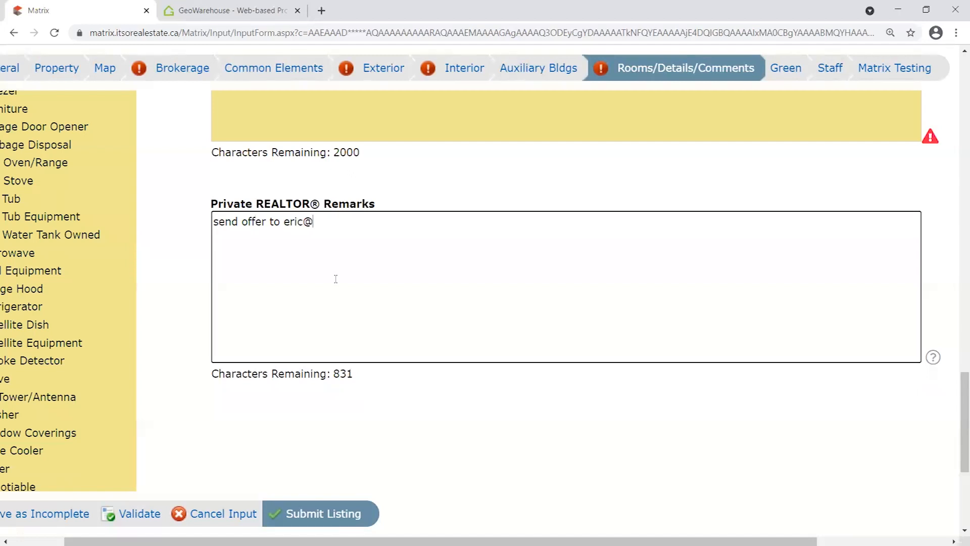
pyautogui.hotkey('ctrl', 'a')
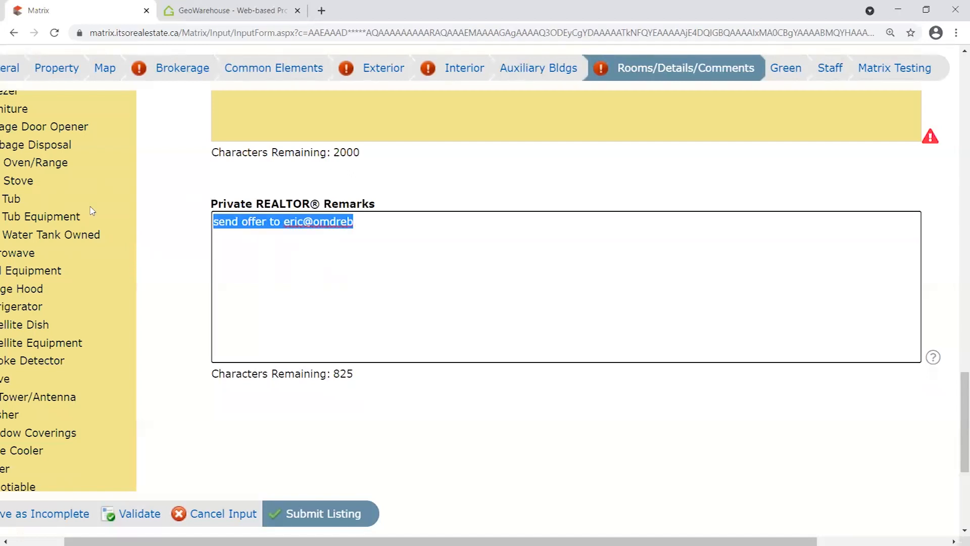
pyautogui.hscroll(-1, 559, 270)
pyautogui.press('BackSpace')
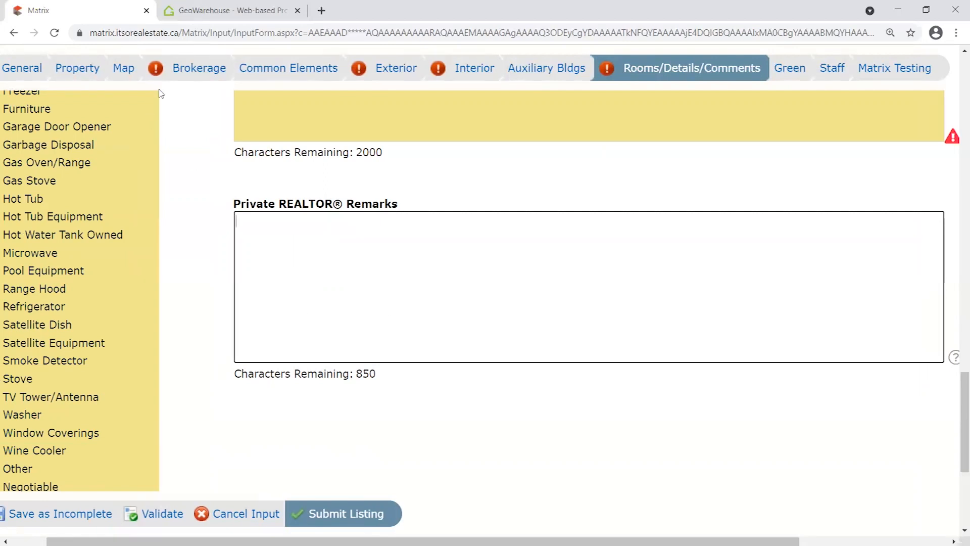
pyautogui.click(211, 274)
# Scroll down the form and save the unfinished listing with Save as Incomplete.
pyautogui.scroll(-3, 217, 293)
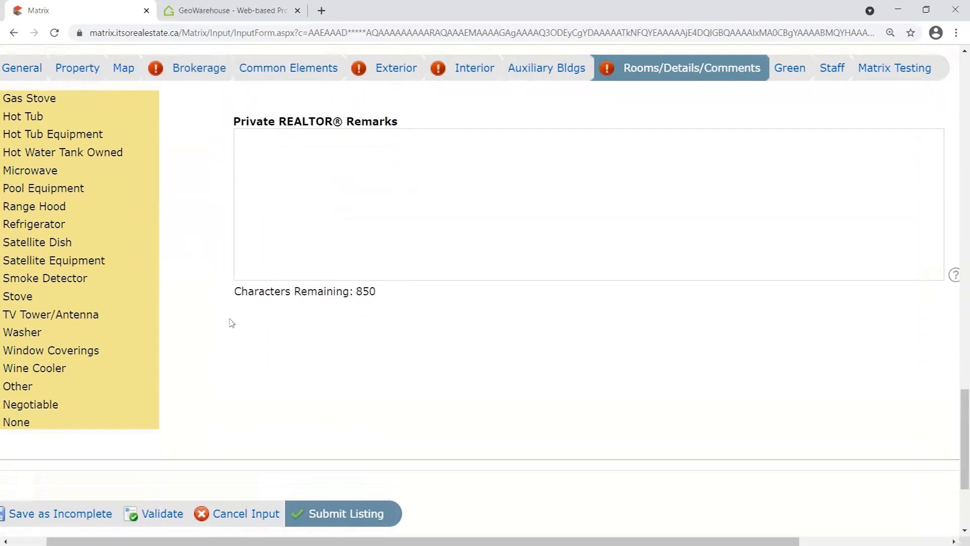
pyautogui.hscroll(-1, 525, 510)
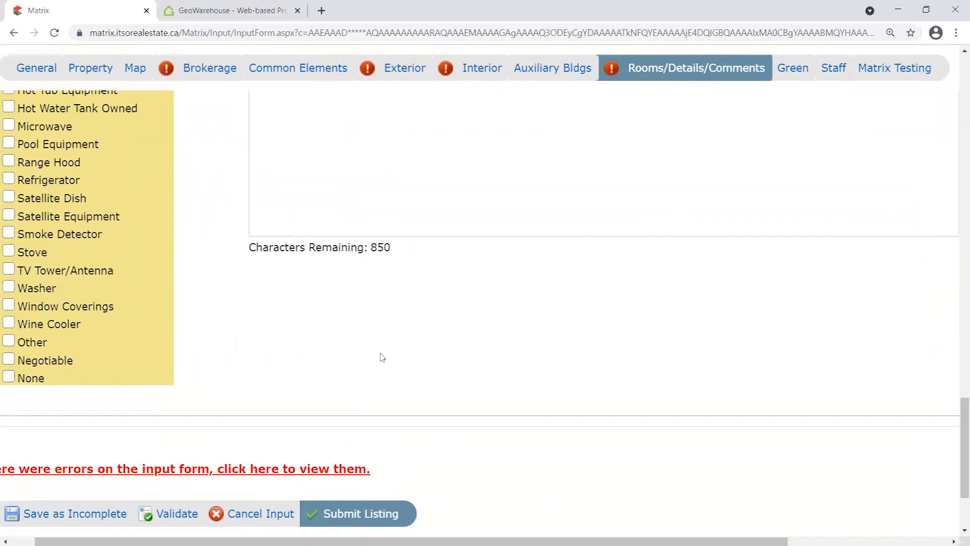
pyautogui.scroll(10, 381, 357)
pyautogui.scroll(-5, 775, 242)
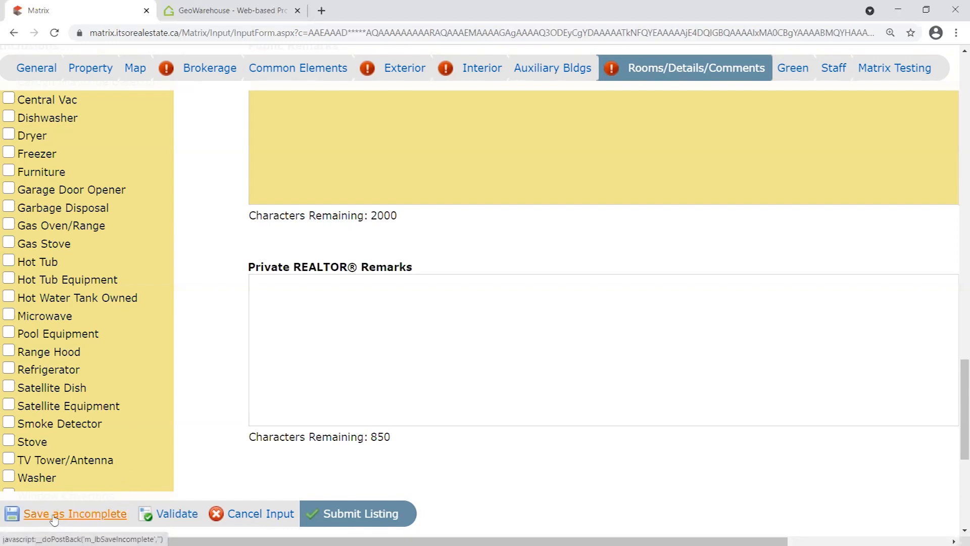
pyautogui.click(84, 518)
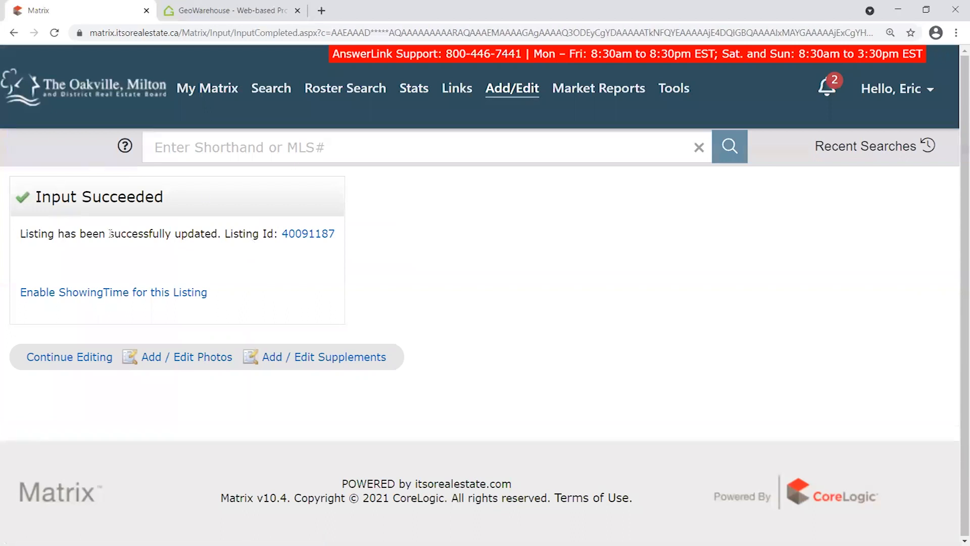
# From the update confirmation, go to the Add/Edit Input page and expand the Listing ID list.
pyautogui.moveTo(19, 235); pyautogui.dragTo(354, 232)
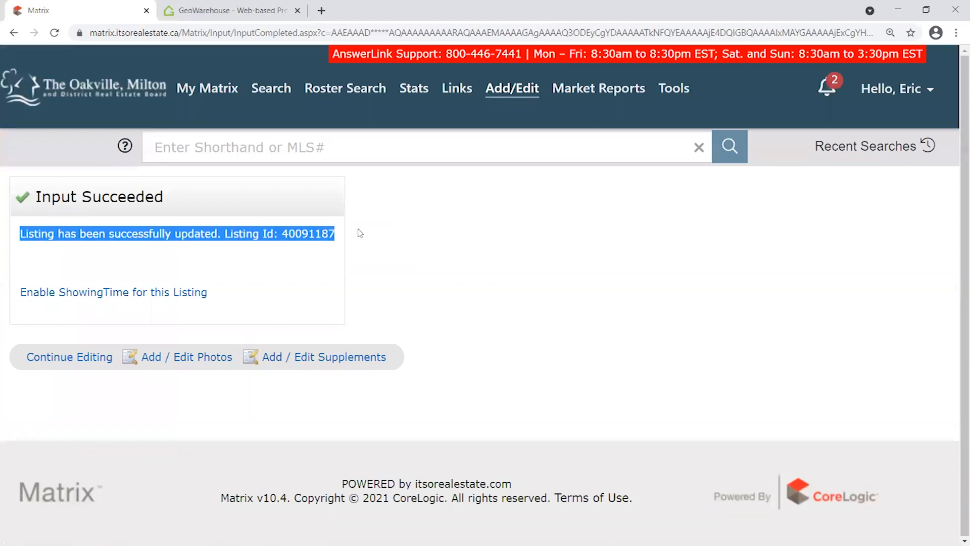
pyautogui.click(383, 247)
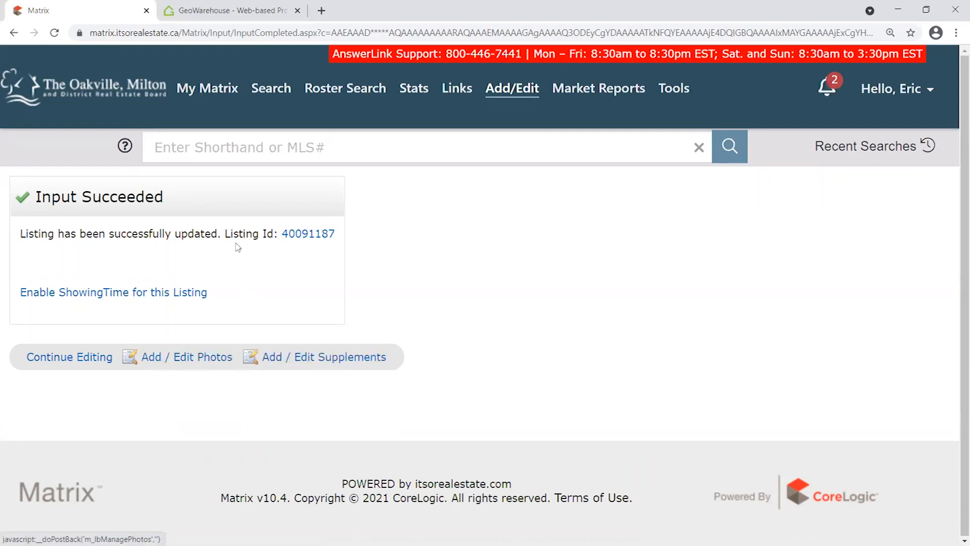
pyautogui.click(127, 93)
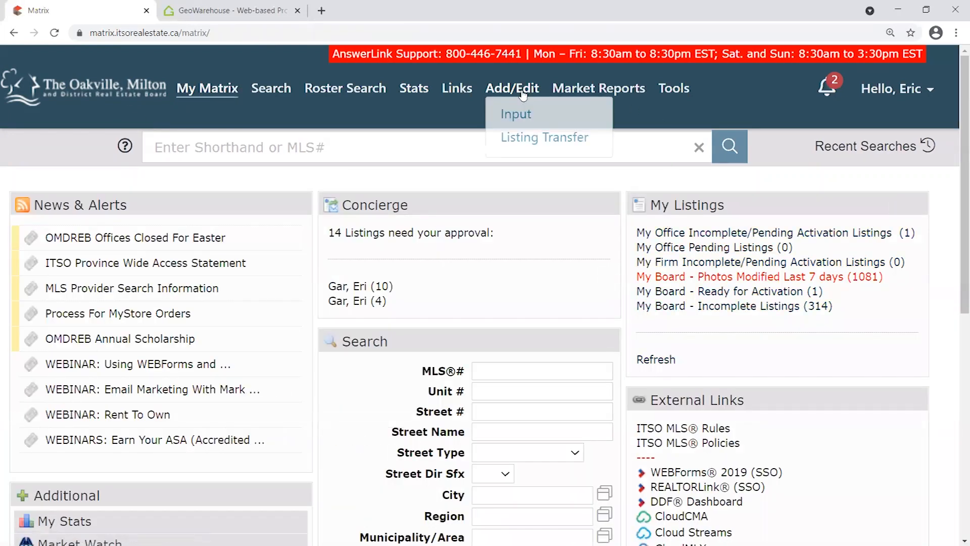
pyautogui.click(524, 95)
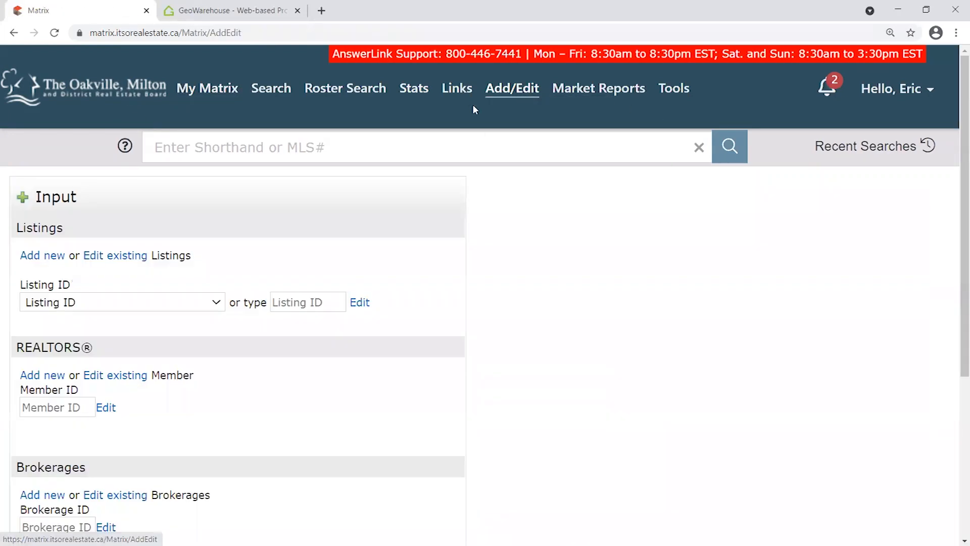
pyautogui.click(176, 308)
pyautogui.moveTo(538, 91)
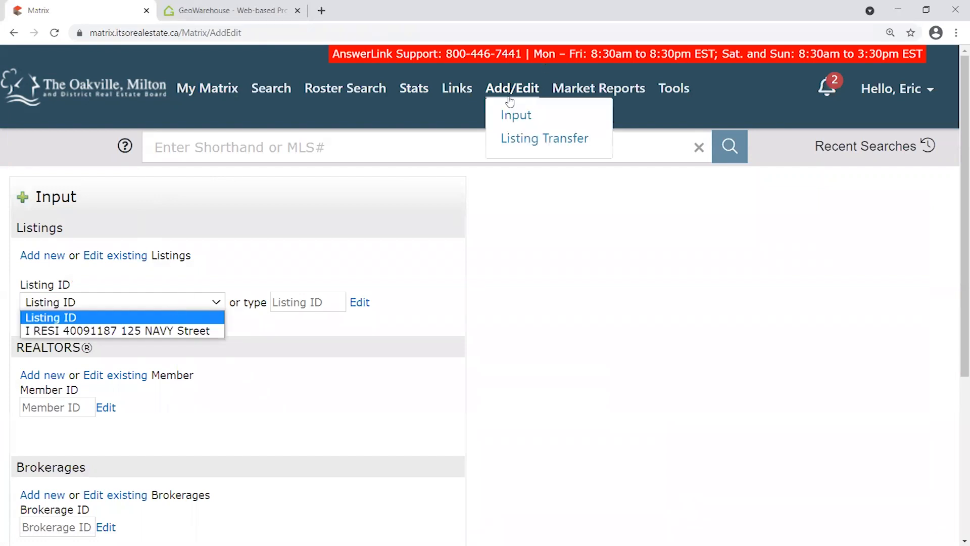
pyautogui.click(103, 331)
pyautogui.scroll(-3, 208, 279)
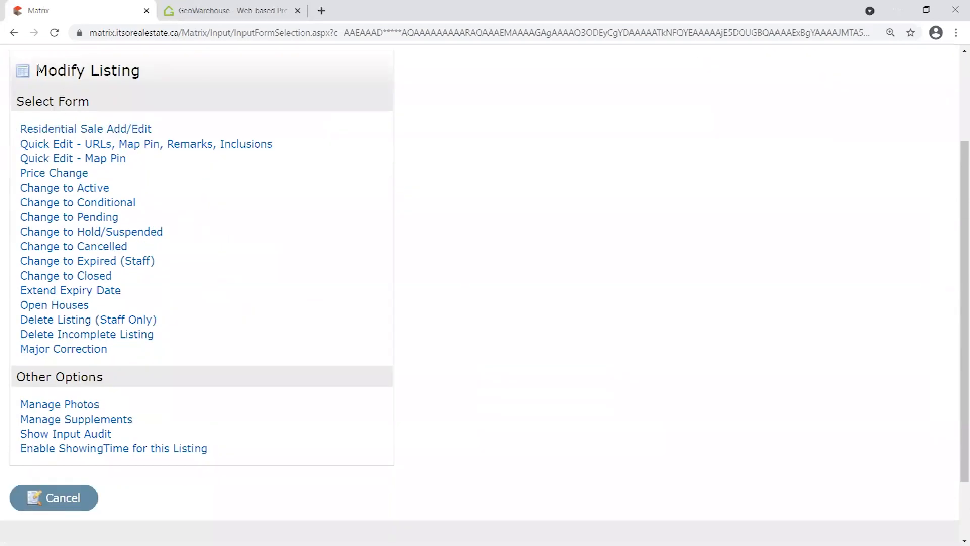
pyautogui.moveTo(39, 69); pyautogui.dragTo(152, 74)
pyautogui.moveTo(18, 128); pyautogui.dragTo(206, 358)
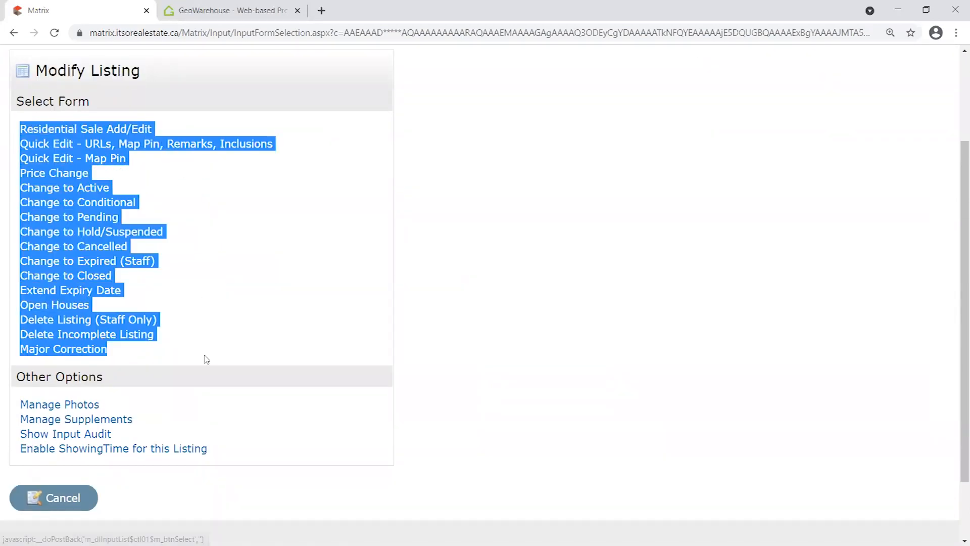
pyautogui.click(207, 285)
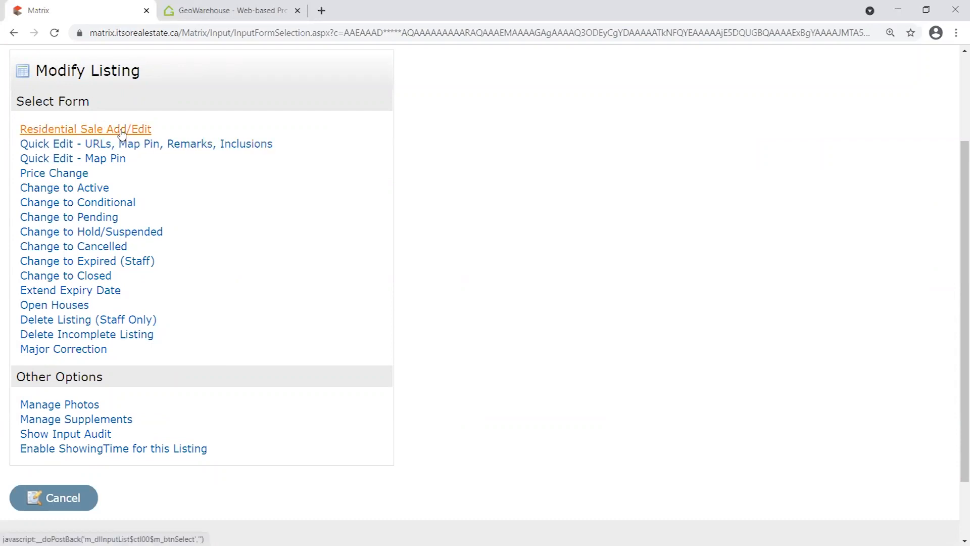
pyautogui.moveTo(19, 127); pyautogui.dragTo(135, 186)
pyautogui.click(134, 180)
# Point out the forms through Change to Active and the Delete Incomplete Listing option.
pyautogui.moveTo(16, 189); pyautogui.dragTo(115, 187)
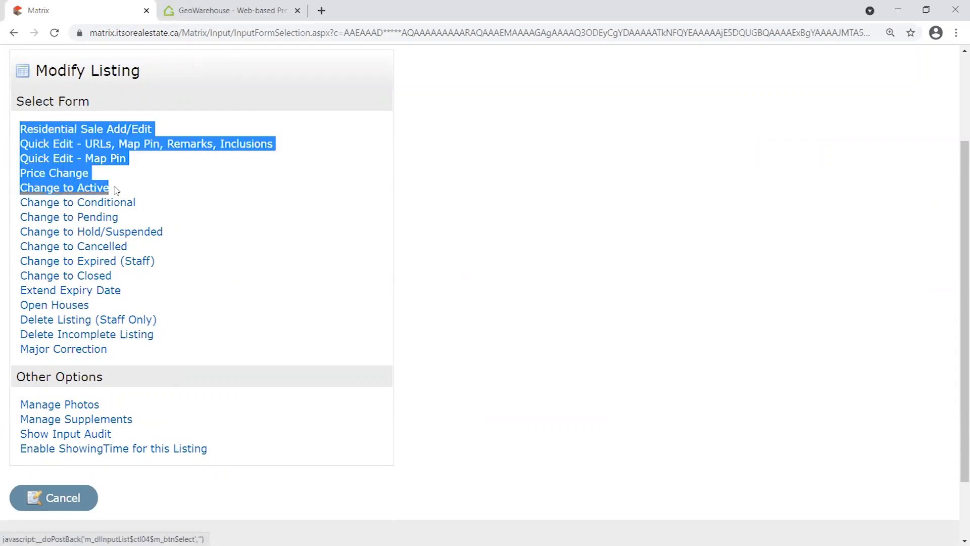
pyautogui.click(146, 195)
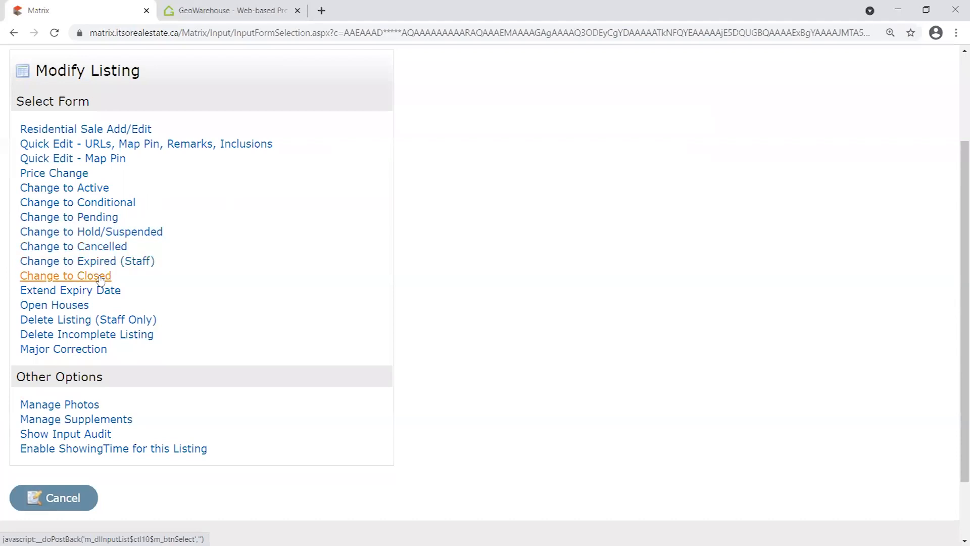
pyautogui.moveTo(167, 331); pyautogui.dragTo(18, 337)
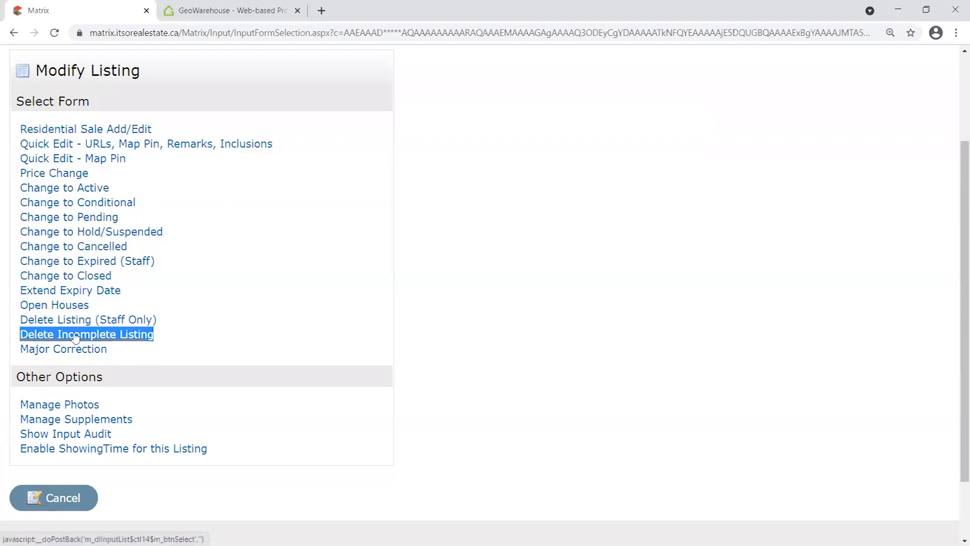
pyautogui.click(203, 326)
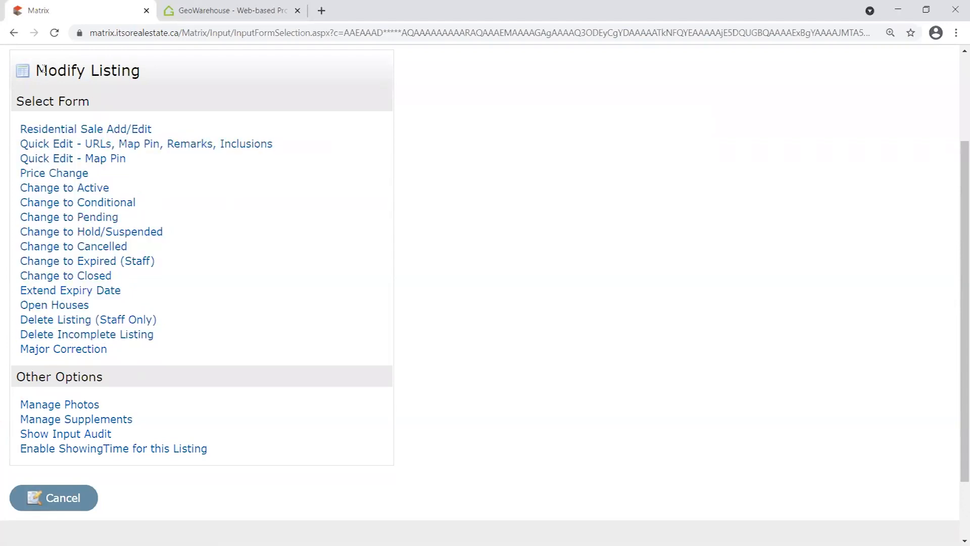
pyautogui.moveTo(43, 69); pyautogui.dragTo(145, 72)
pyautogui.click(280, 318)
# Open Manage Photos, note the 1024 x 768 minimum and 50-photo limit, then restore the browser down.
pyautogui.click(83, 405)
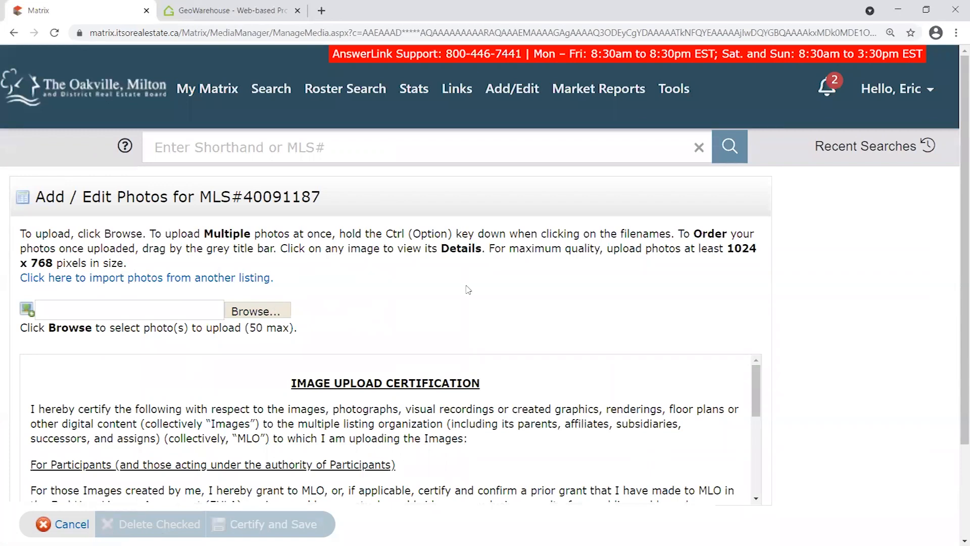
pyautogui.moveTo(730, 247); pyautogui.dragTo(60, 263)
pyautogui.click(742, 250)
pyautogui.scroll(-1, 321, 301)
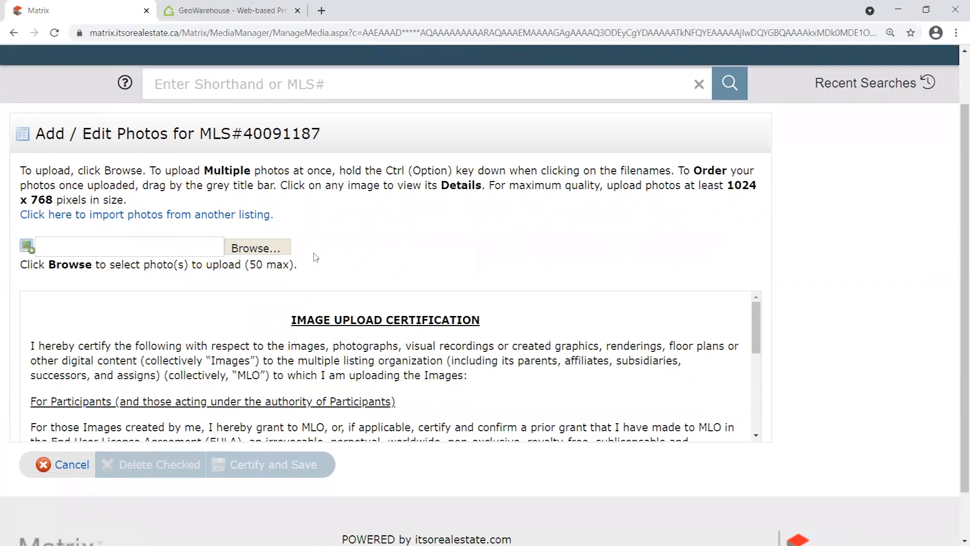
pyautogui.moveTo(248, 264); pyautogui.dragTo(264, 264)
pyautogui.click(331, 255)
pyautogui.click(926, 10)
# Create a new desktop folder keeping the default name New folder (2).
pyautogui.rightClick(481, 502)
pyautogui.moveTo(530, 452)
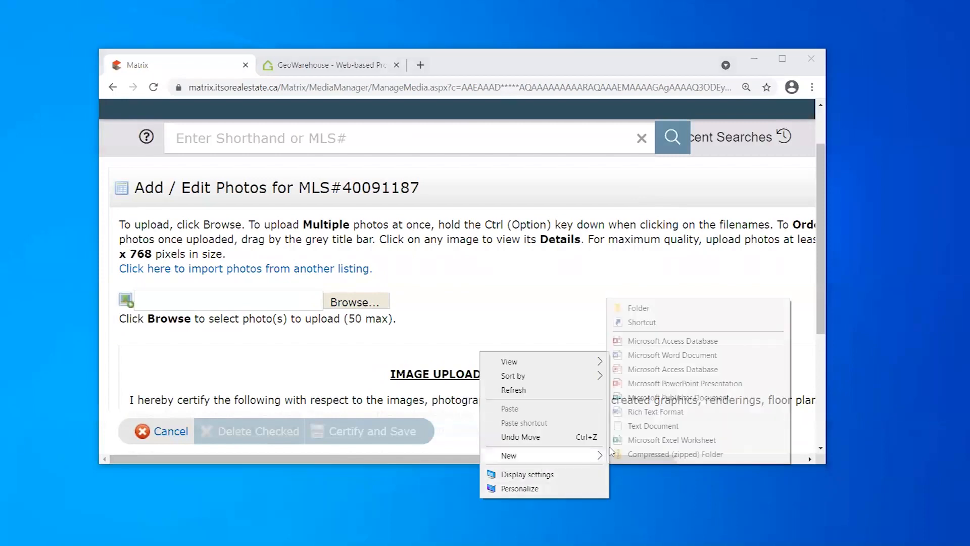
pyautogui.click(634, 307)
pyautogui.click(503, 477)
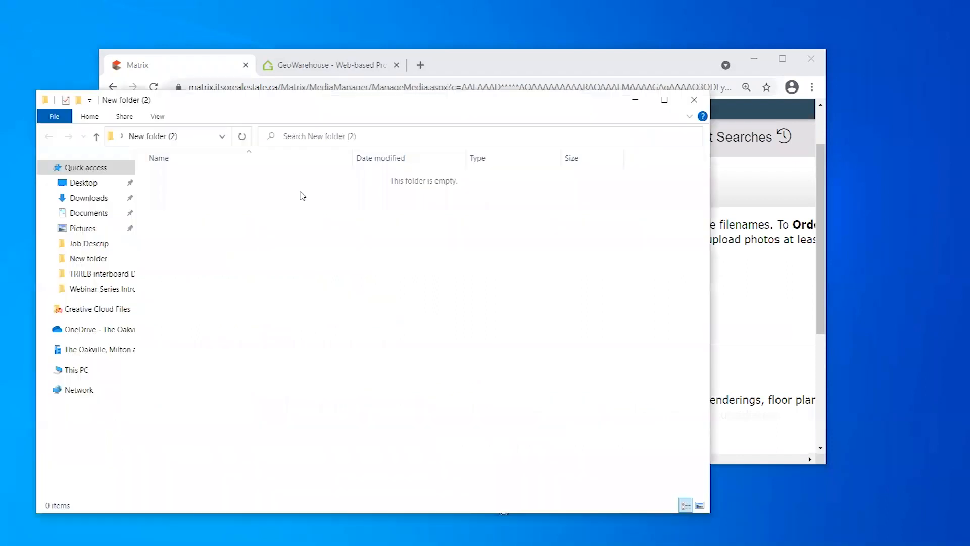
# Add a subfolder named 1 inside New folder (2) and close the folder window.
pyautogui.rightClick(233, 221)
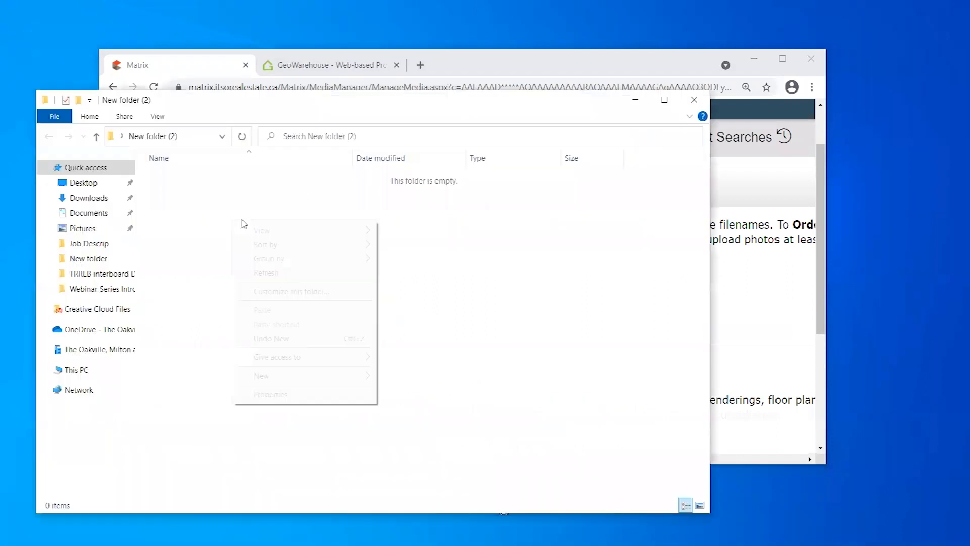
pyautogui.moveTo(311, 374)
pyautogui.click(427, 378)
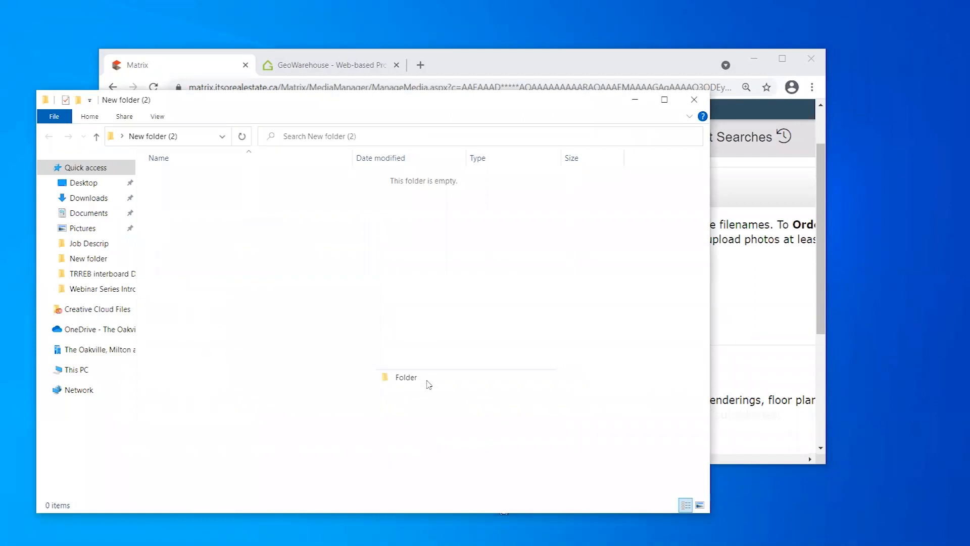
pyautogui.write('1')
pyautogui.click(211, 230)
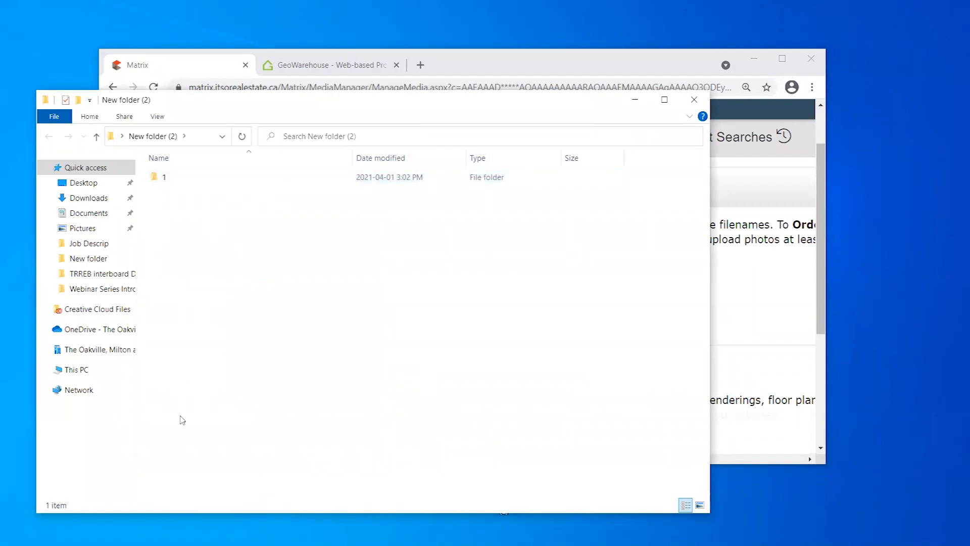
pyautogui.click(694, 100)
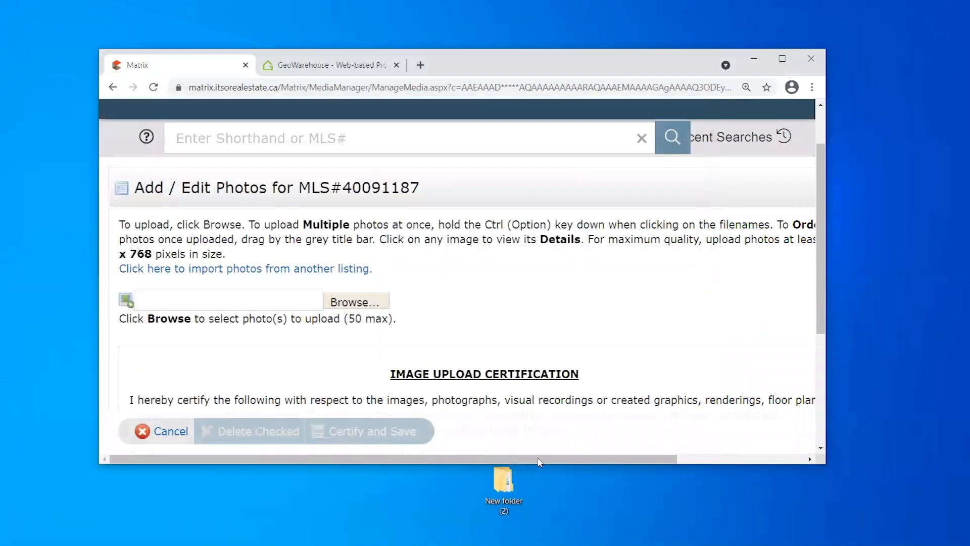
# Copy New folder (2), maximize the browser, and bring up the photo file picker.
pyautogui.rightClick(511, 484)
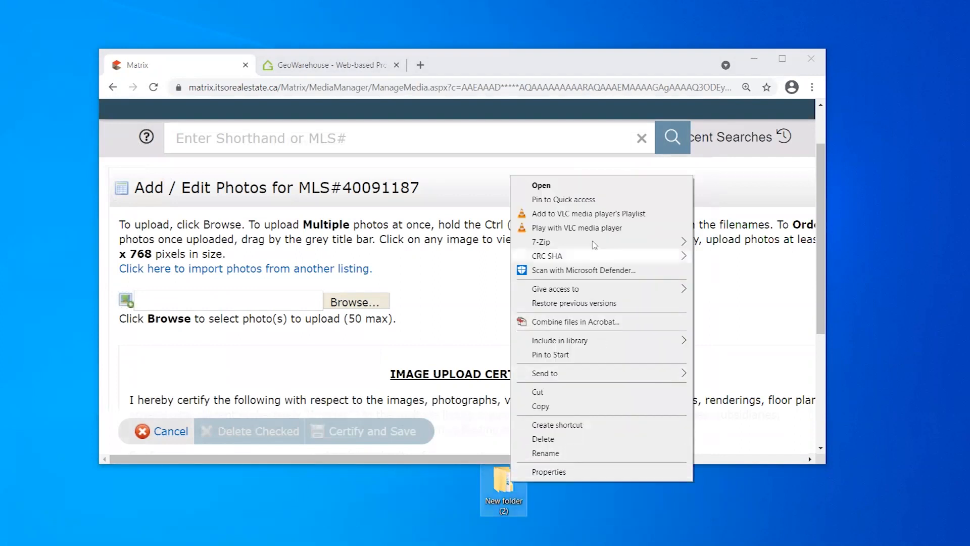
pyautogui.click(592, 409)
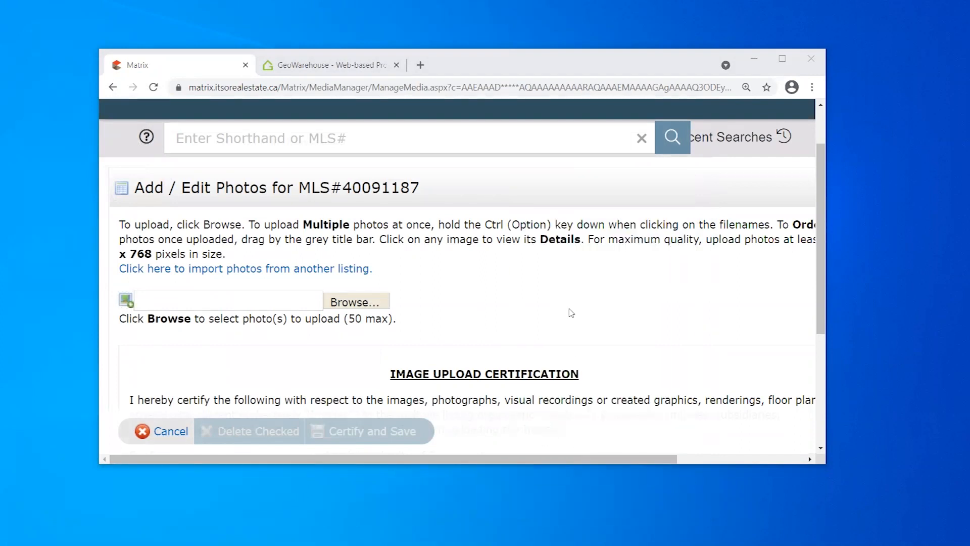
pyautogui.click(559, 67)
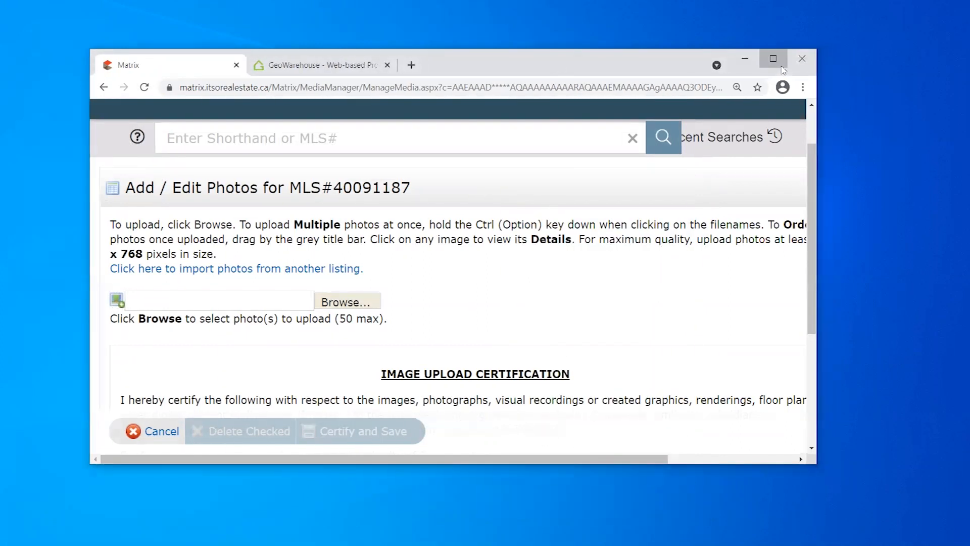
pyautogui.click(782, 59)
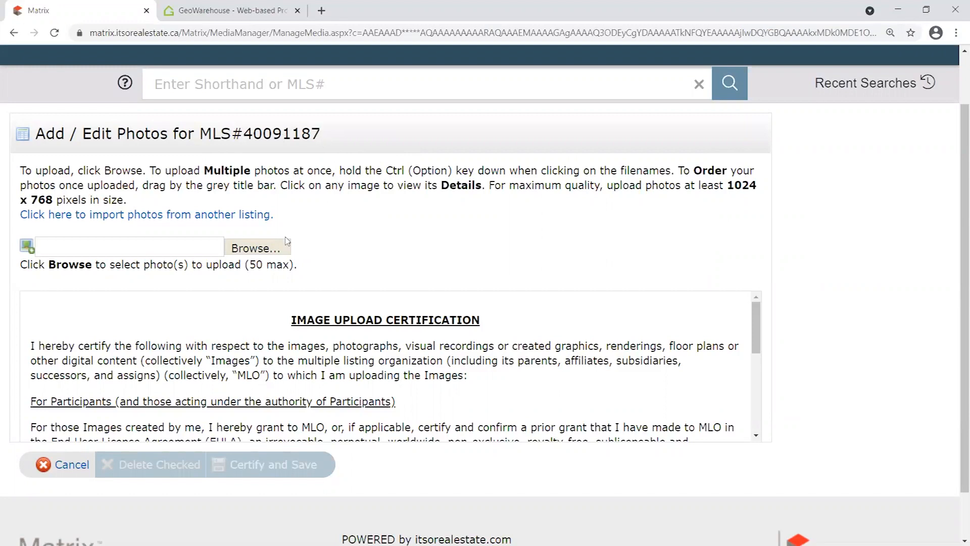
pyautogui.click(255, 249)
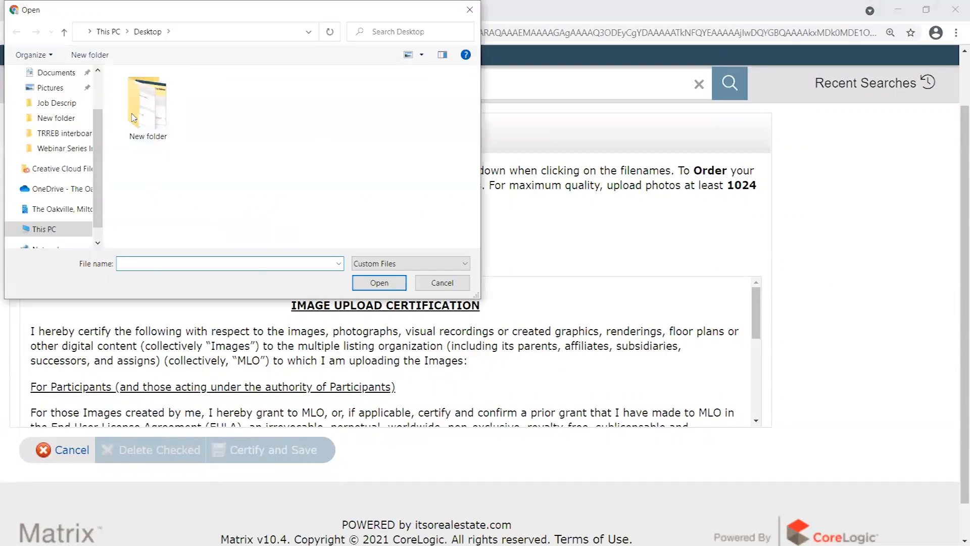
# Close the file picker without choosing photos and cancel out of the photo page.
pyautogui.click(469, 10)
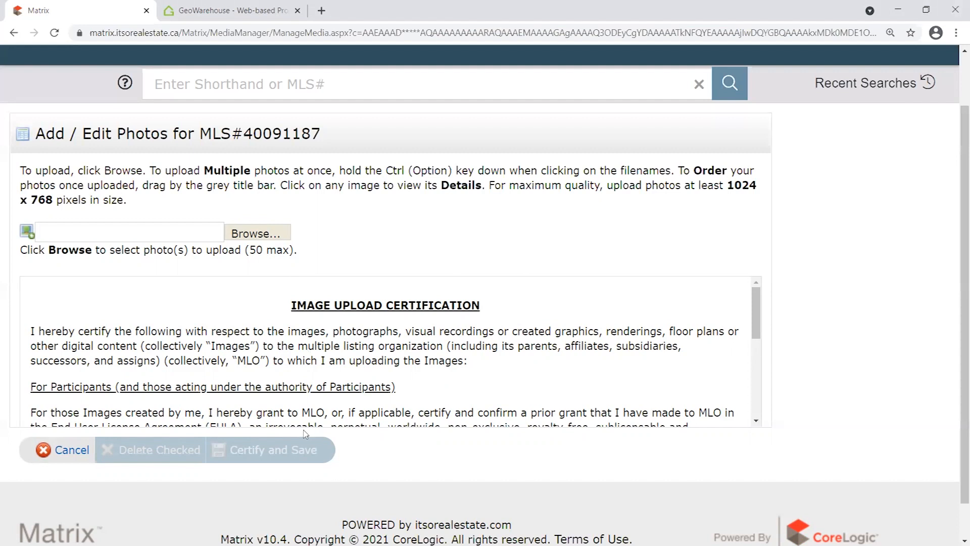
pyautogui.click(70, 450)
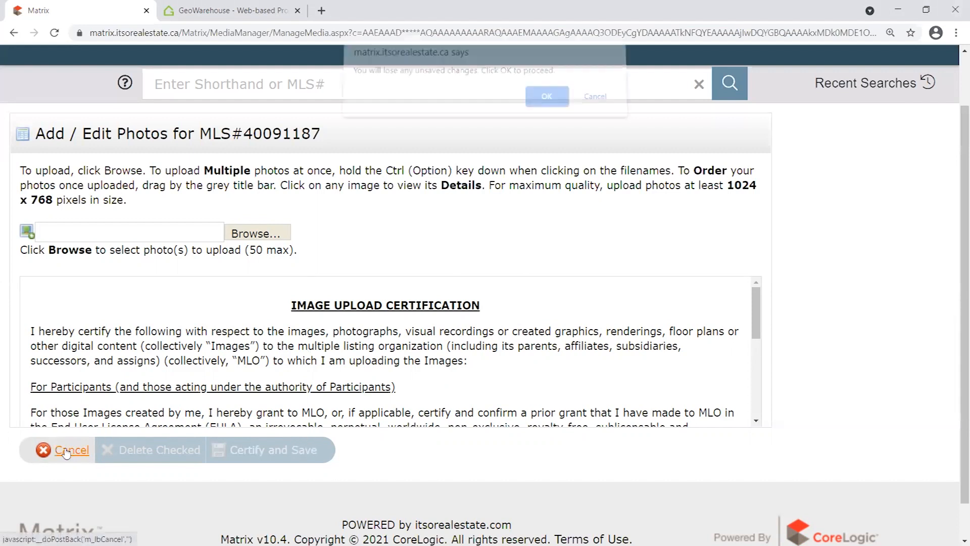
# Confirm discarding photo changes, note Manage Photos and Manage Supplements, then cancel Modify Listing.
pyautogui.click(543, 104)
pyautogui.scroll(-4, 453, 275)
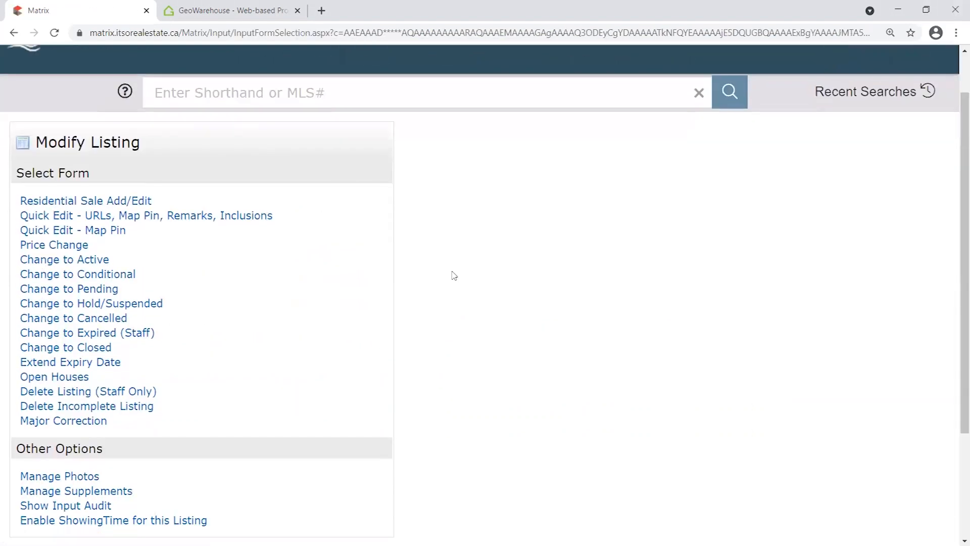
pyautogui.moveTo(152, 364); pyautogui.dragTo(18, 357)
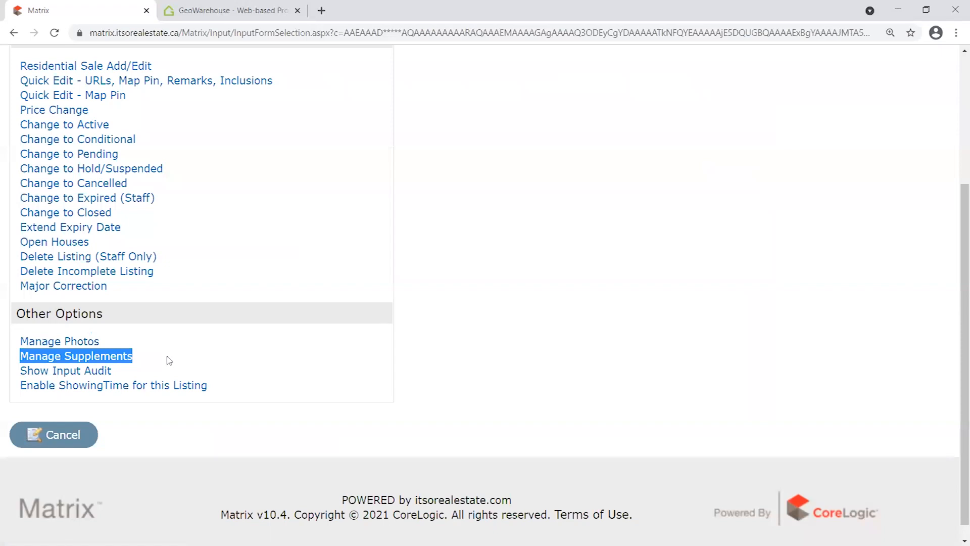
pyautogui.click(150, 355)
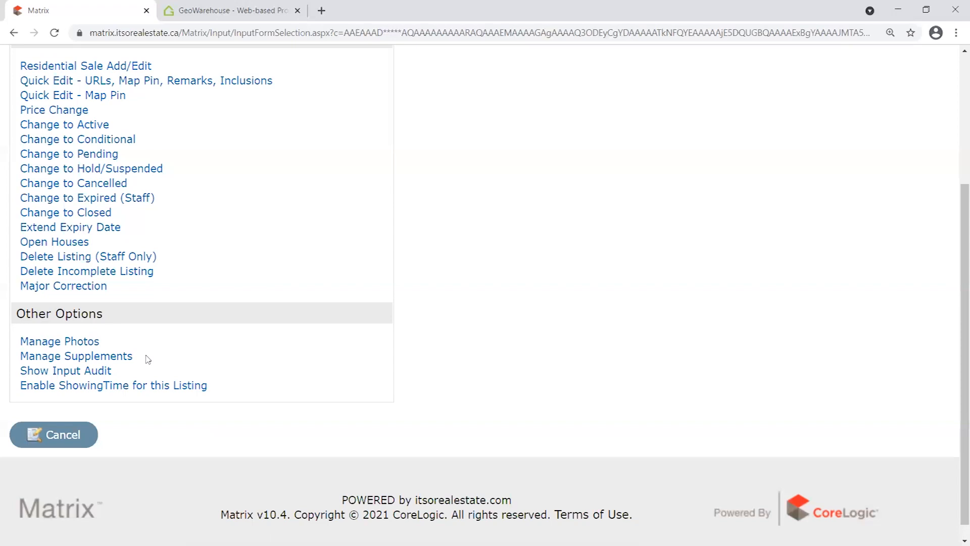
pyautogui.moveTo(147, 351); pyautogui.dragTo(20, 361)
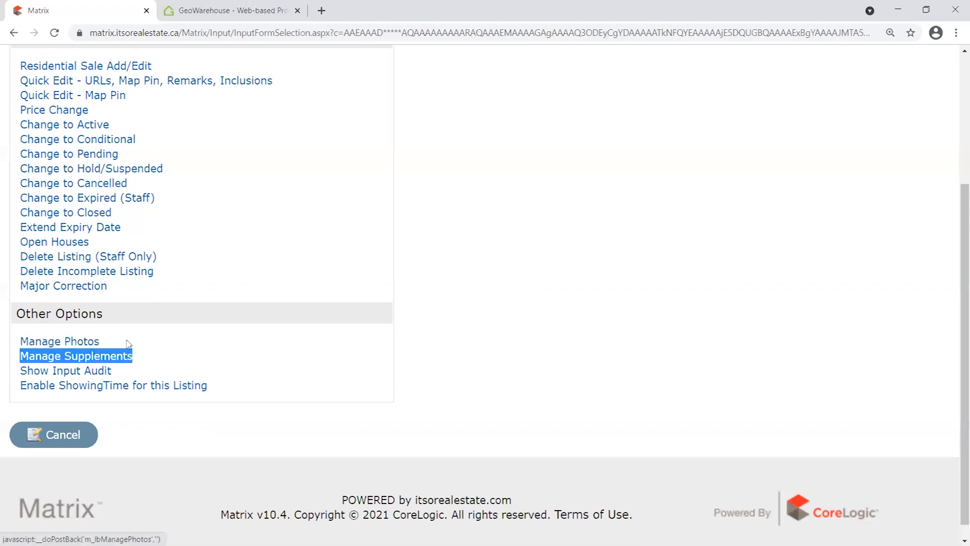
pyautogui.click(151, 355)
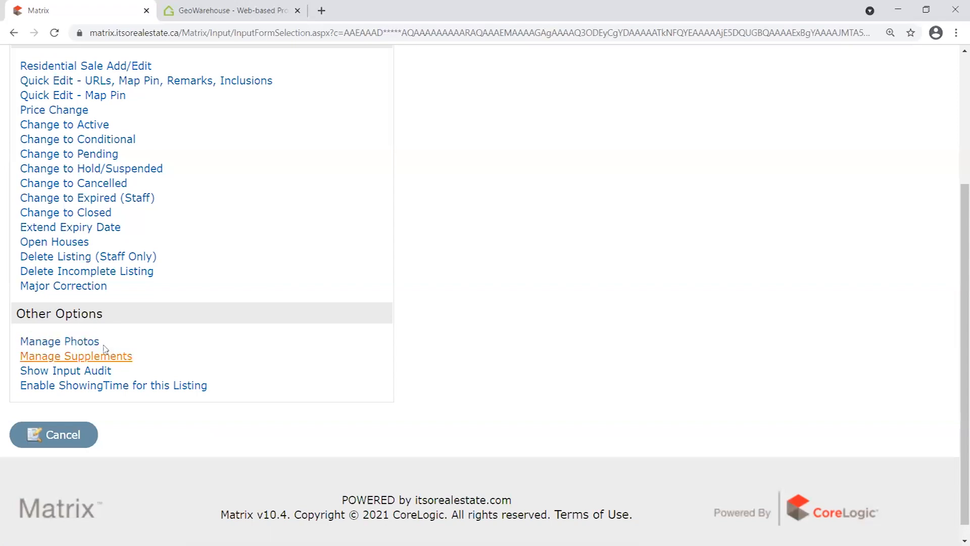
pyautogui.click(68, 438)
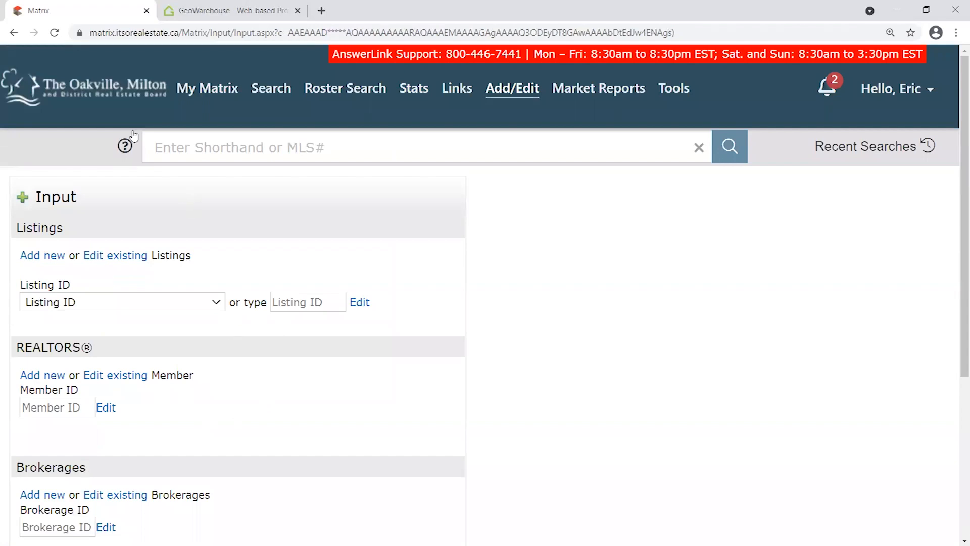
# Return to My Matrix, open the board's incomplete listings, and switch the view to firm's active listings.
pyautogui.click(127, 101)
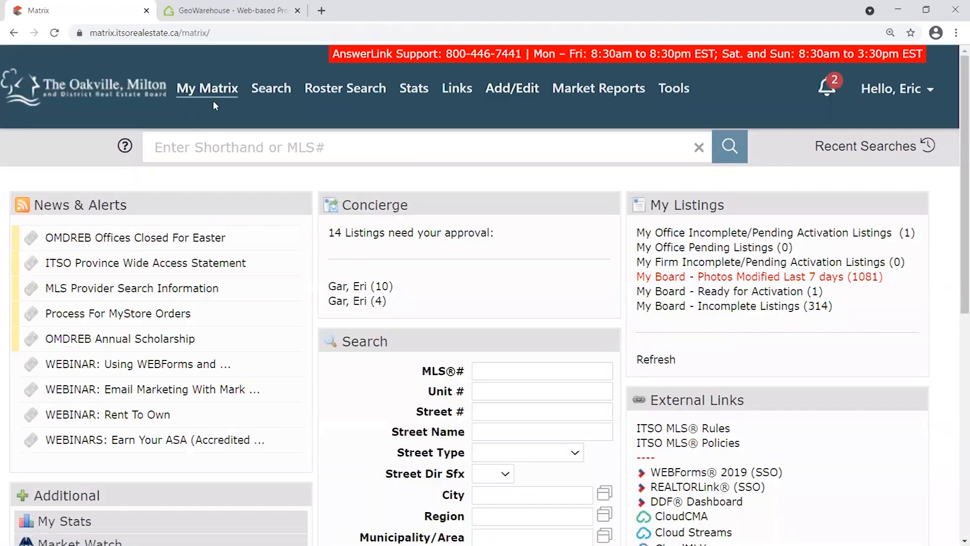
pyautogui.moveTo(214, 98)
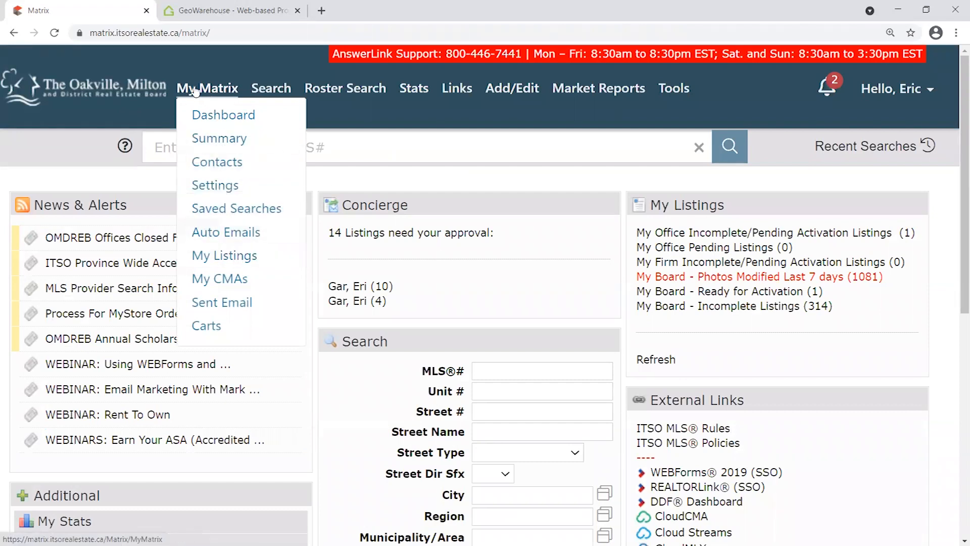
pyautogui.click(228, 257)
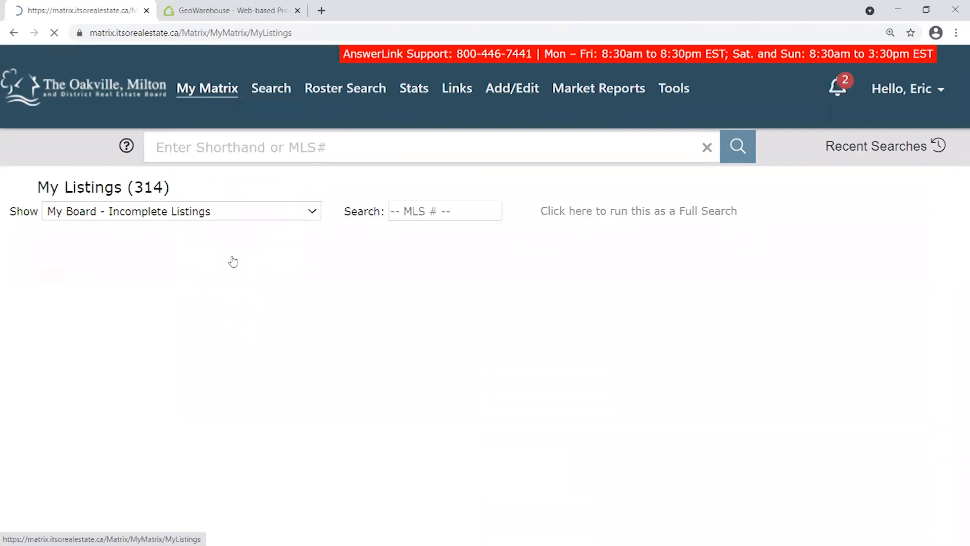
pyautogui.click(228, 217)
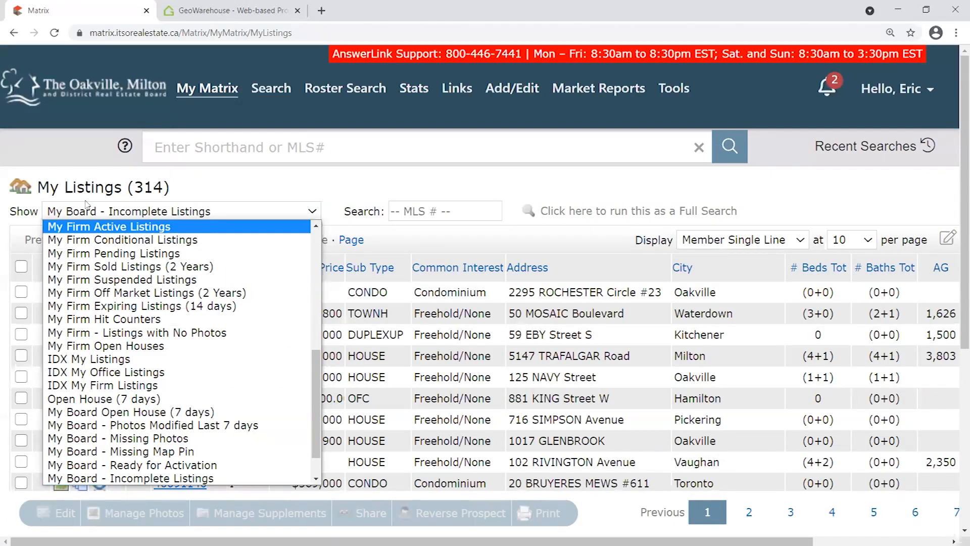
pyautogui.click(167, 224)
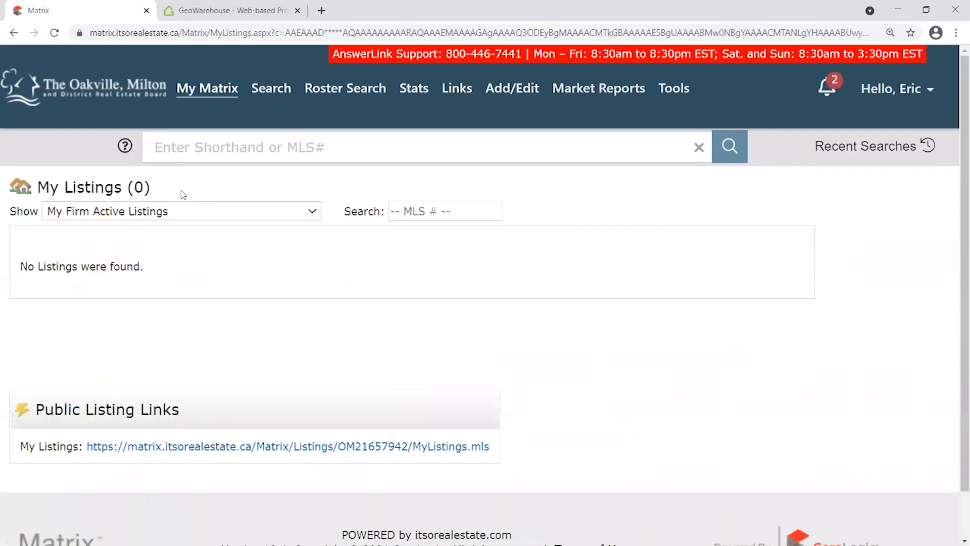
pyautogui.click(182, 212)
pyautogui.scroll(2, 151, 237)
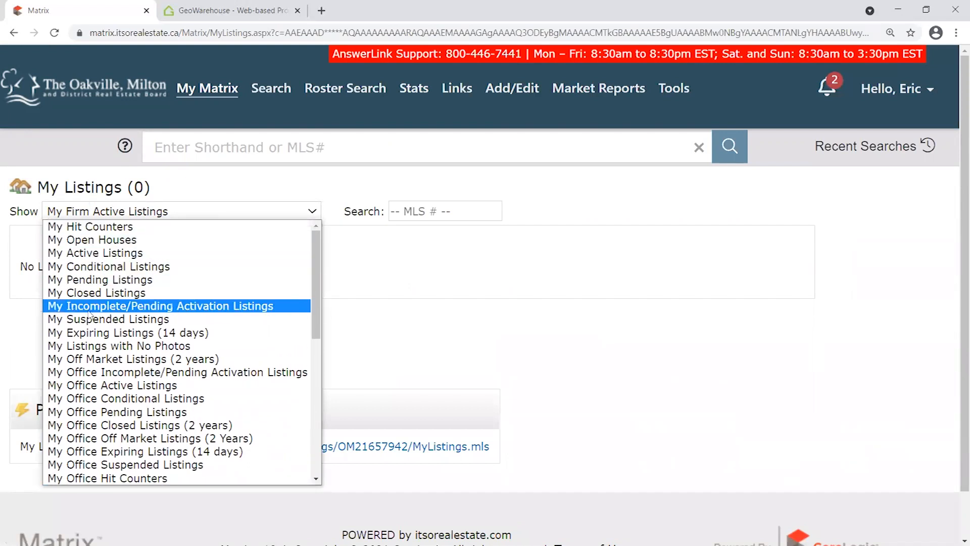
pyautogui.click(169, 188)
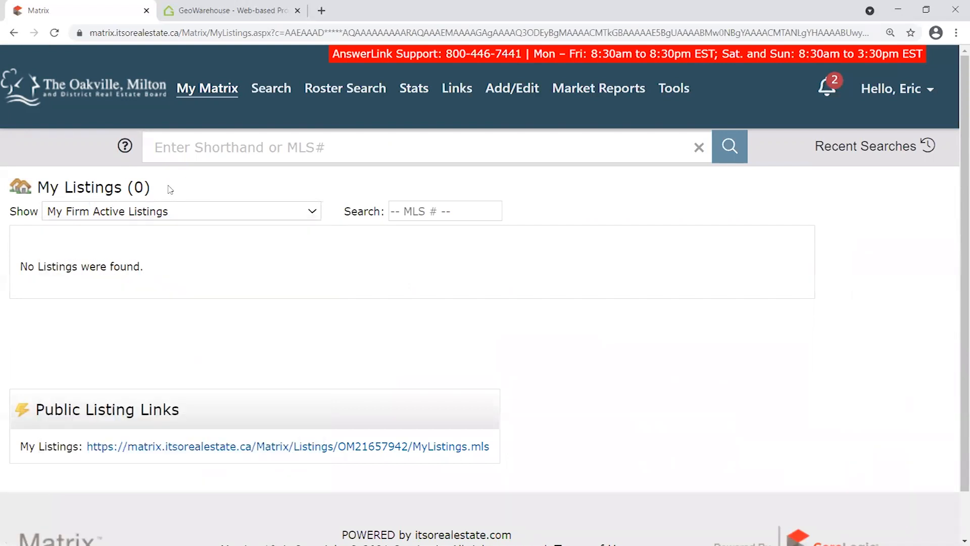
# Point out the Show label and the listing count of 0.
pyautogui.moveTo(16, 212); pyautogui.dragTo(43, 216)
pyautogui.click(14, 209)
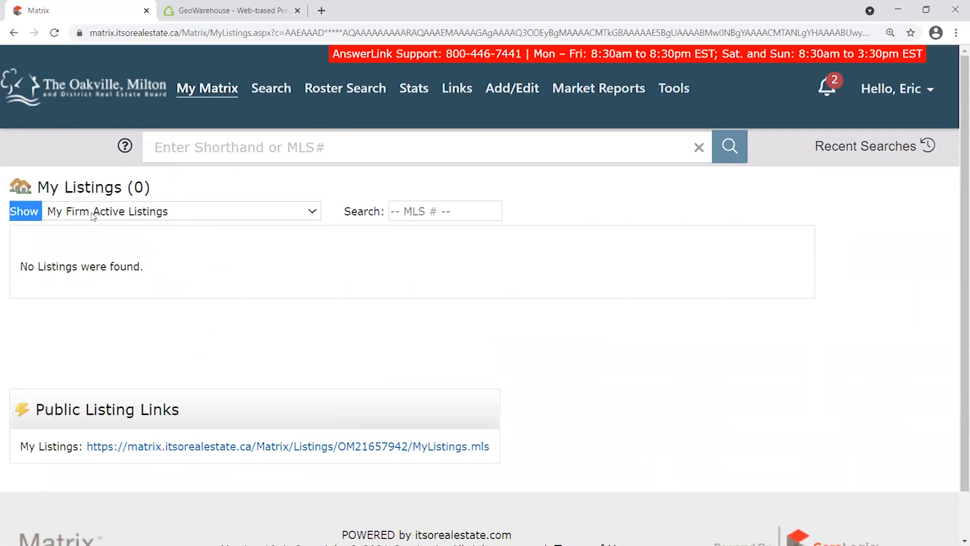
pyautogui.click(138, 191)
pyautogui.moveTo(12, 210); pyautogui.dragTo(46, 214)
pyautogui.click(100, 185)
pyautogui.click(216, 93)
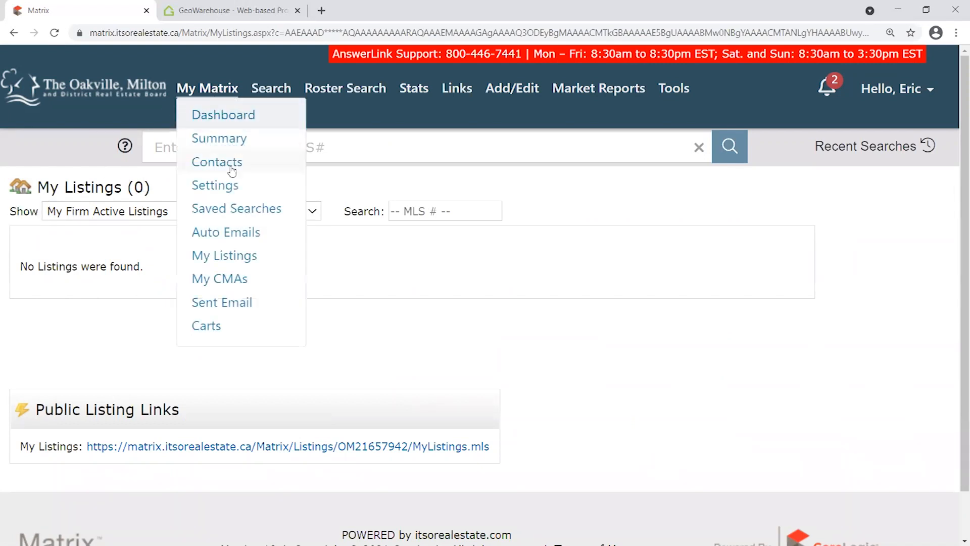
pyautogui.doubleClick(147, 187)
pyautogui.moveTo(148, 188); pyautogui.dragTo(154, 196)
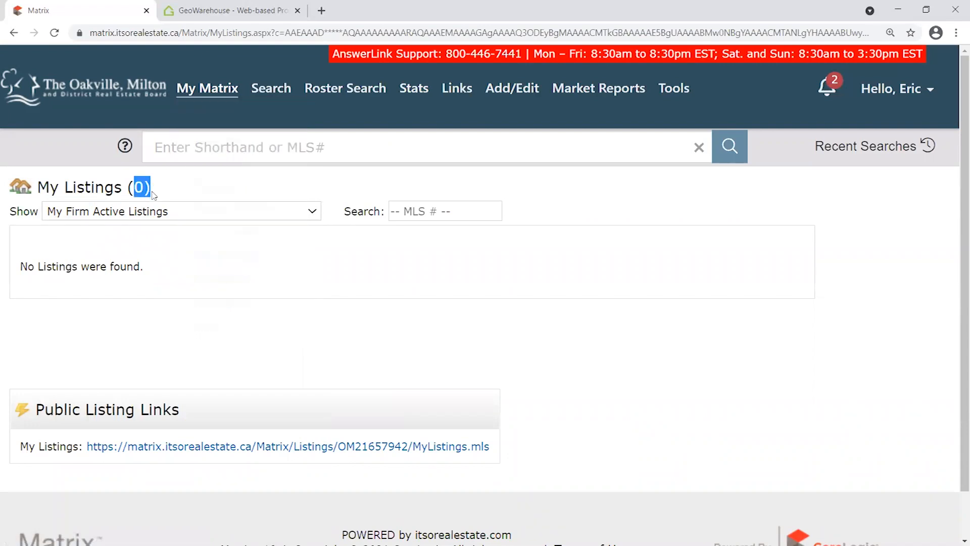
pyautogui.click(84, 217)
pyautogui.click(85, 217)
pyautogui.click(115, 216)
pyautogui.click(118, 216)
pyautogui.click(117, 217)
pyautogui.click(326, 268)
pyautogui.click(303, 217)
pyautogui.scroll(1, 209, 260)
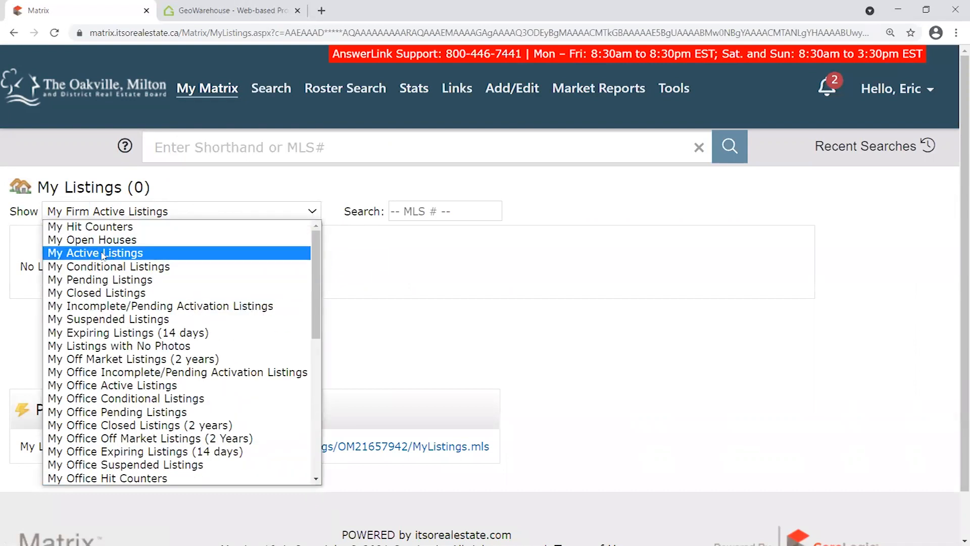
pyautogui.click(135, 307)
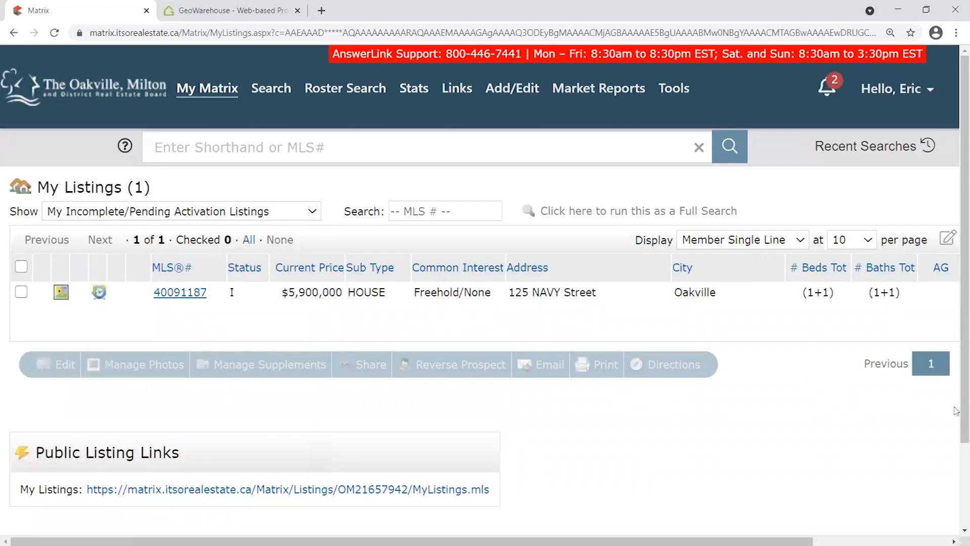
# Open the Member Full view for MLS# 40091187 and scroll through its details and directions.
pyautogui.moveTo(338, 292); pyautogui.dragTo(281, 292)
pyautogui.click(316, 318)
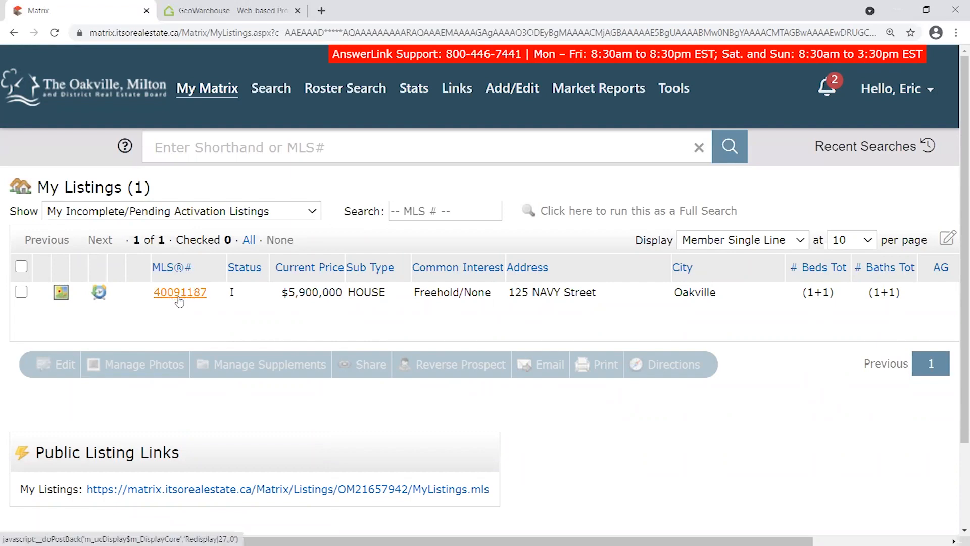
pyautogui.click(183, 295)
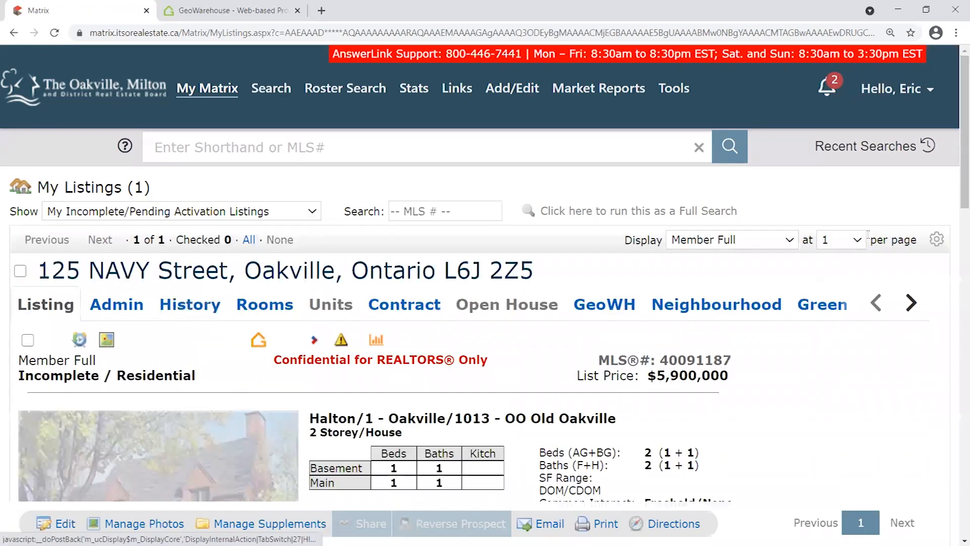
pyautogui.scroll(-3, 825, 258)
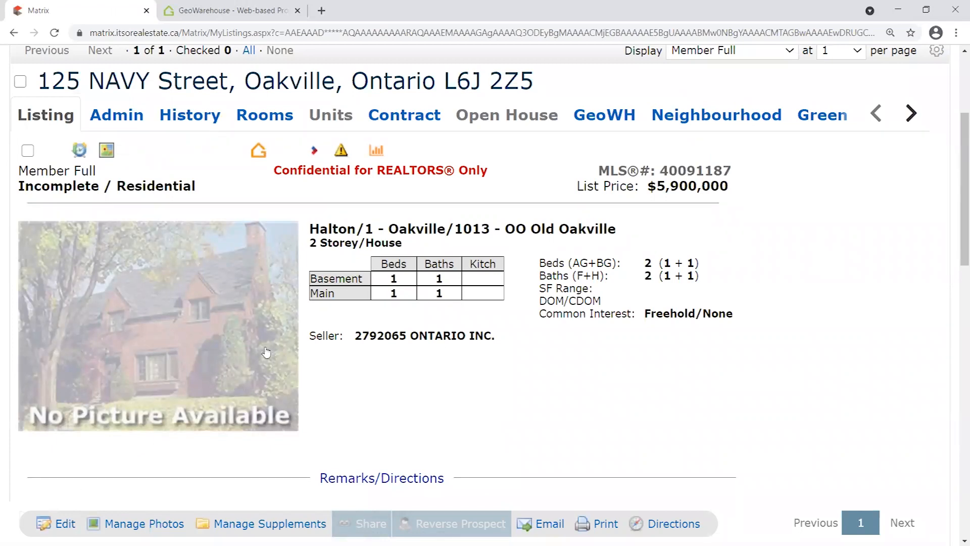
pyautogui.scroll(-10, 624, 197)
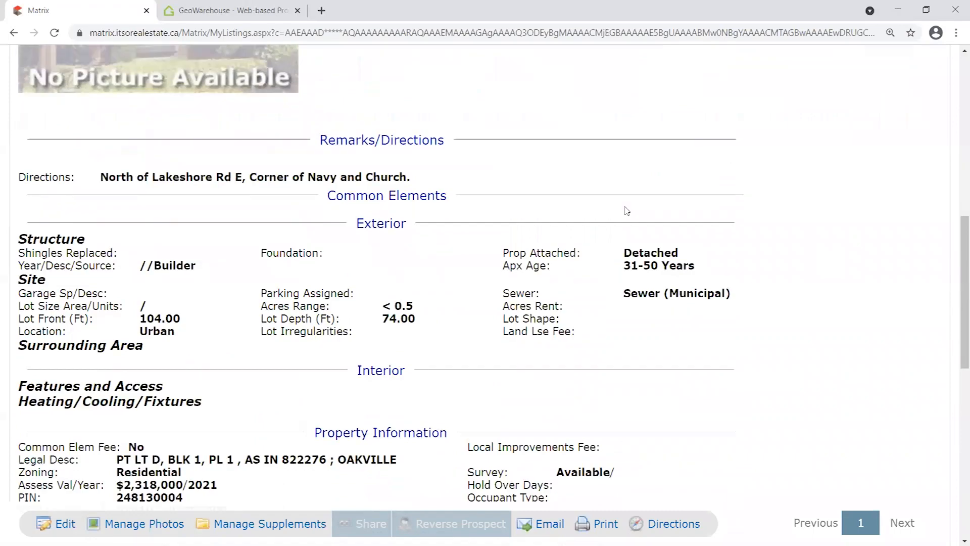
pyautogui.moveTo(956, 352); pyautogui.dragTo(949, 208)
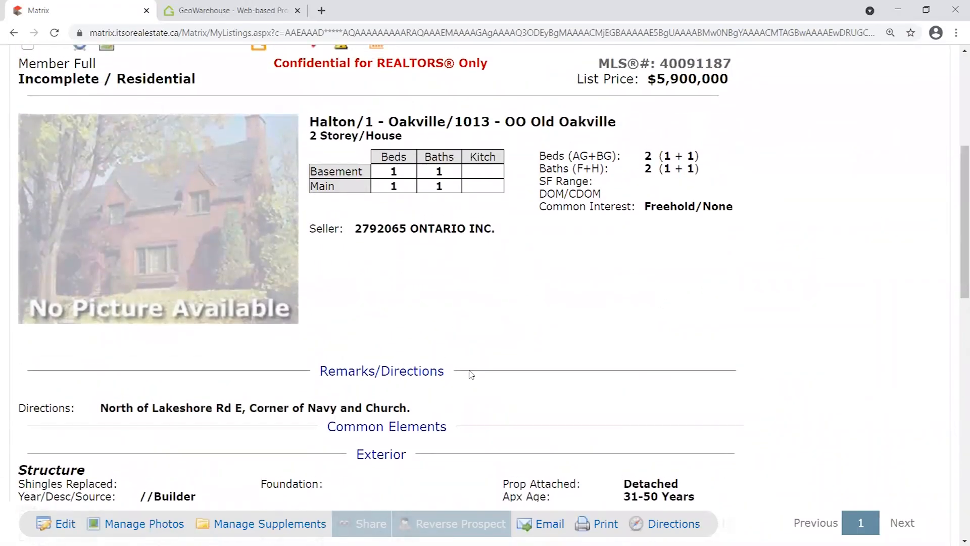
pyautogui.moveTo(409, 408); pyautogui.dragTo(99, 408)
pyautogui.click(848, 316)
pyautogui.scroll(3, 819, 346)
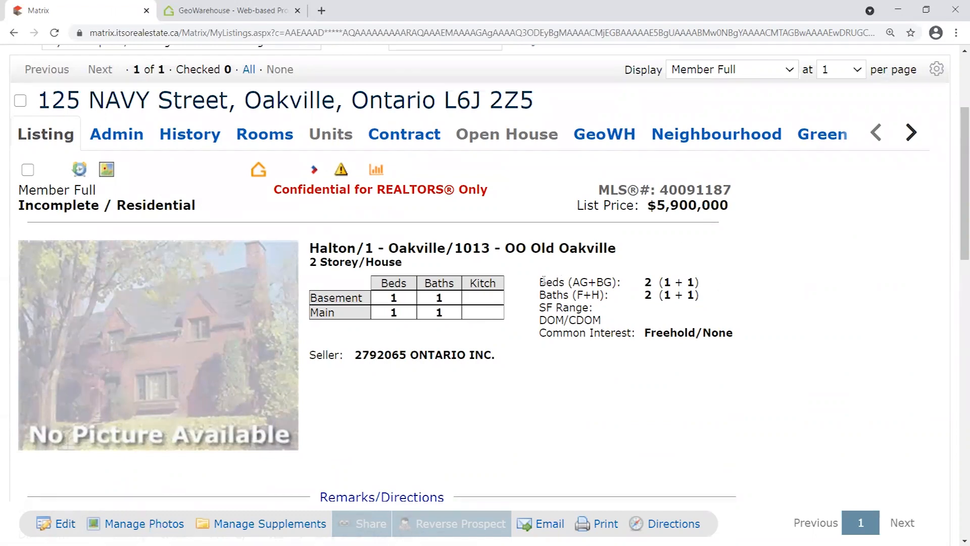
# Highlight the Beds and Baths rows, the AG+BG label and the total bedroom count of 2.
pyautogui.moveTo(539, 286); pyautogui.dragTo(722, 300)
pyautogui.click(627, 286)
pyautogui.moveTo(601, 279); pyautogui.dragTo(705, 298)
pyautogui.click(714, 296)
pyautogui.moveTo(575, 281); pyautogui.dragTo(695, 282)
pyautogui.moveTo(573, 281); pyautogui.dragTo(695, 282)
pyautogui.moveTo(648, 282); pyautogui.dragTo(652, 294)
pyautogui.click(654, 286)
pyautogui.scroll(1, 746, 248)
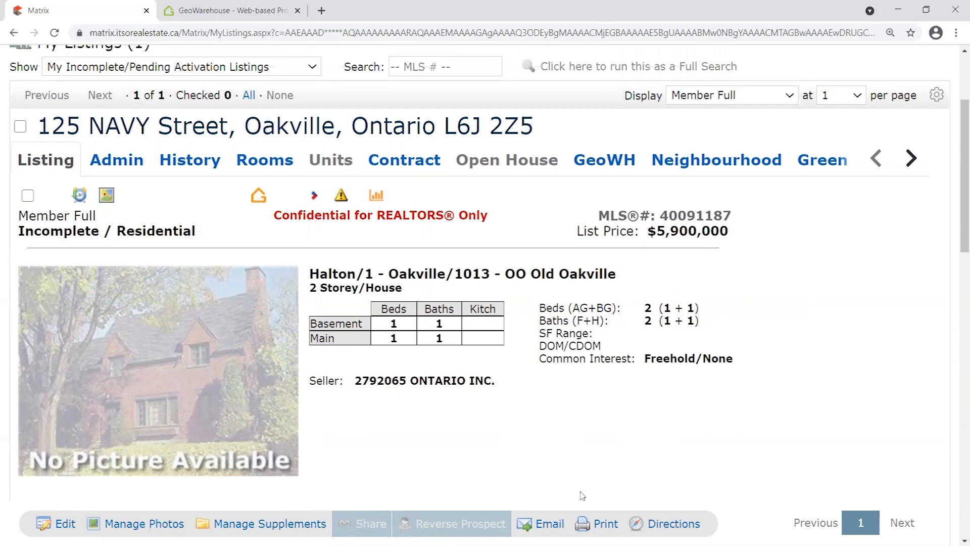
pyautogui.scroll(-1, 733, 464)
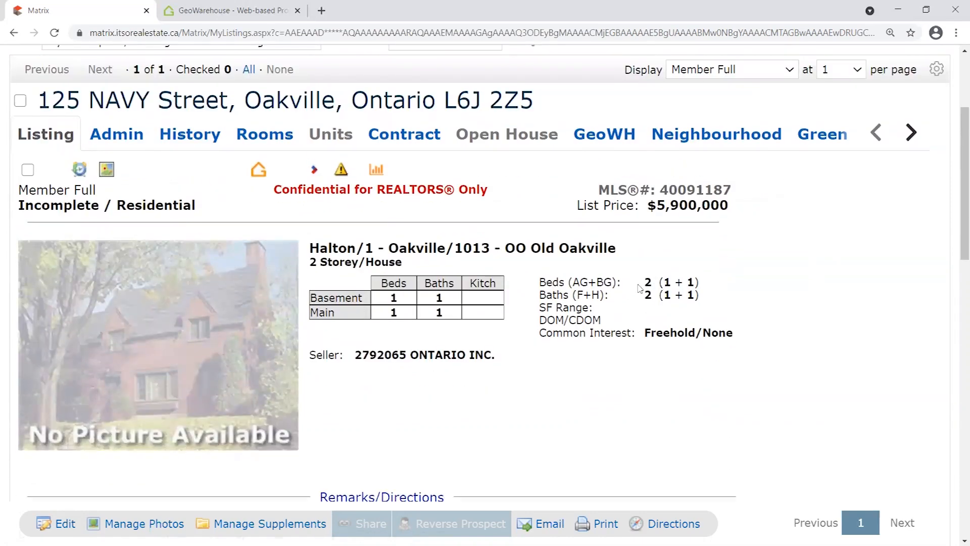
# Point out the above-grade (AG) and below-grade (BG) bedroom counts in the Beds row.
pyautogui.doubleClick(690, 282)
pyautogui.moveTo(574, 280)
pyautogui.mouseDown()
pyautogui.moveTo(596, 282)
pyautogui.moveTo(588, 282)
pyautogui.mouseUp()
pyautogui.doubleClick(666, 282)
pyautogui.doubleClick(585, 282)
pyautogui.click(576, 282)
pyautogui.moveTo(600, 282); pyautogui.dragTo(613, 283)
pyautogui.doubleClick(690, 282)
pyautogui.click(706, 281)
pyautogui.moveTo(695, 279); pyautogui.dragTo(684, 283)
pyautogui.click(708, 283)
pyautogui.doubleClick(692, 279)
pyautogui.doubleClick(691, 278)
pyautogui.click(660, 284)
pyautogui.doubleClick(581, 282)
pyautogui.doubleClick(604, 282)
# Point out the full (F) and half (H) bathroom counts in the Baths row.
pyautogui.moveTo(577, 295); pyautogui.dragTo(599, 295)
pyautogui.doubleClick(666, 294)
pyautogui.doubleClick(690, 295)
pyautogui.doubleClick(667, 294)
pyautogui.doubleClick(690, 295)
pyautogui.click(714, 293)
pyautogui.doubleClick(580, 294)
pyautogui.doubleClick(595, 294)
pyautogui.doubleClick(579, 295)
pyautogui.doubleClick(595, 295)
pyautogui.doubleClick(595, 294)
# Review the Freehold/None common interest value and the listing brokerage and salesperson details.
pyautogui.scroll(-5, 561, 354)
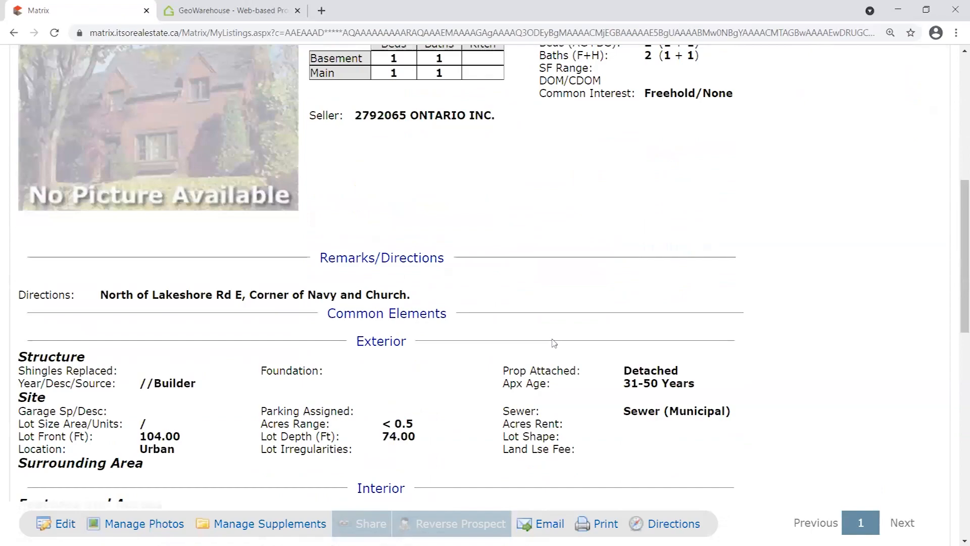
pyautogui.scroll(5, 552, 344)
pyautogui.moveTo(746, 265); pyautogui.dragTo(639, 273)
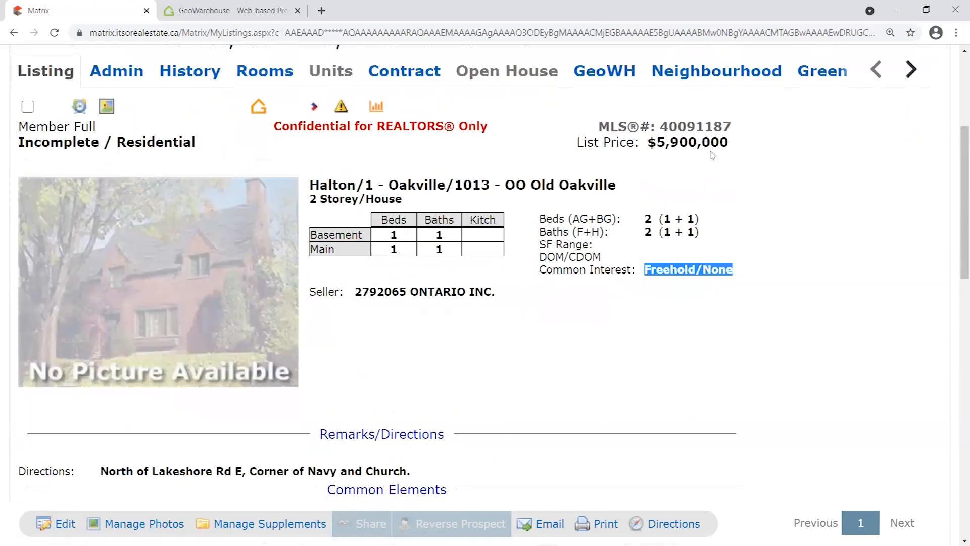
pyautogui.moveTo(729, 128); pyautogui.dragTo(648, 127)
pyautogui.scroll(-10, 778, 303)
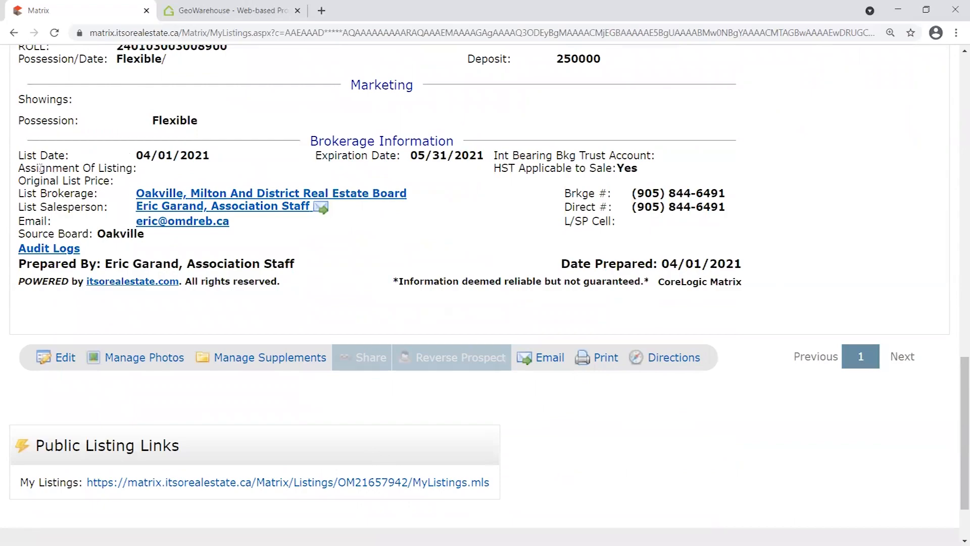
pyautogui.moveTo(54, 190); pyautogui.dragTo(244, 221)
pyautogui.click(280, 233)
pyautogui.scroll(-2, 778, 404)
pyautogui.scroll(15, 757, 423)
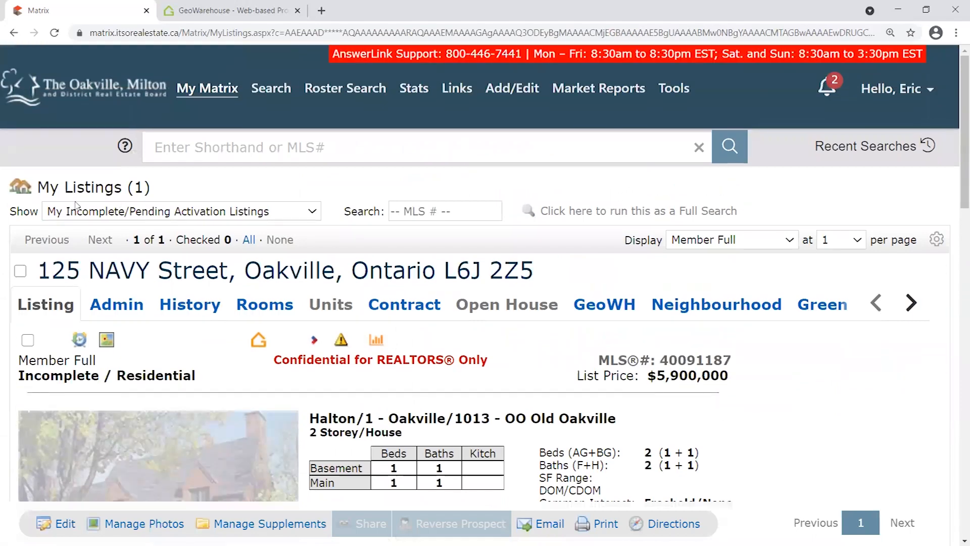
# Check the listing views list, then choose Add/Edit Input to modify an existing listing.
pyautogui.click(71, 212)
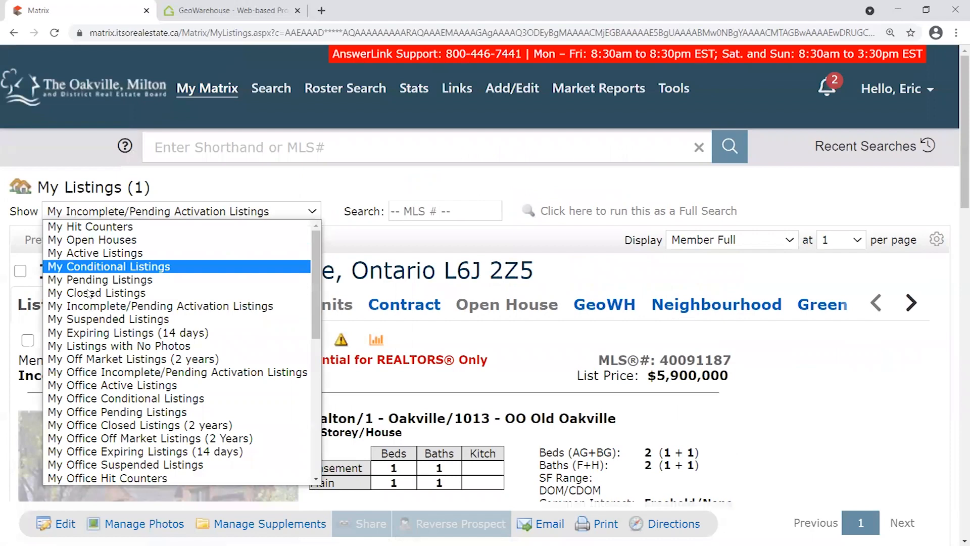
pyautogui.click(556, 167)
pyautogui.moveTo(512, 90)
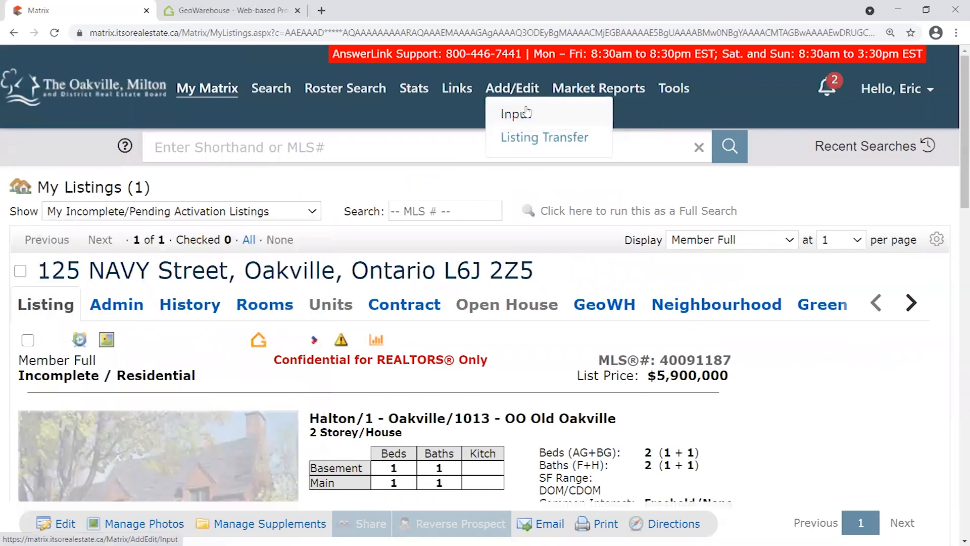
pyautogui.click(521, 113)
# Select listing ID 40091187, open the Residential Sale Add/Edit form, then go home via the board logo.
pyautogui.click(192, 302)
pyautogui.click(192, 329)
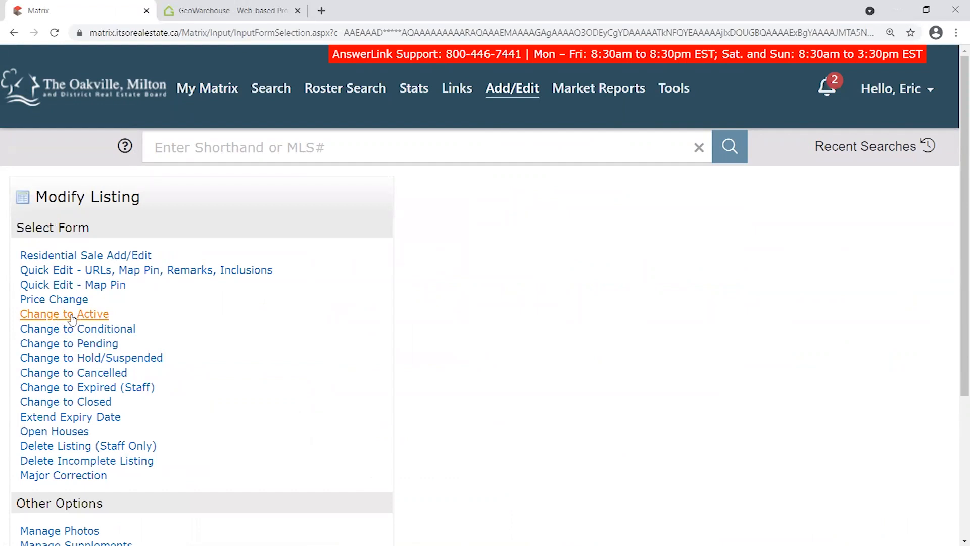
pyautogui.click(124, 256)
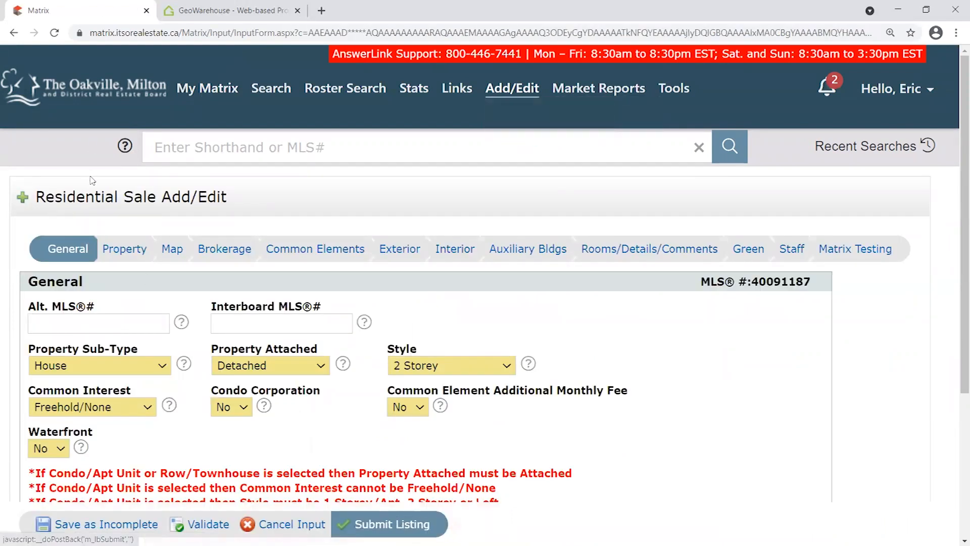
pyautogui.click(86, 96)
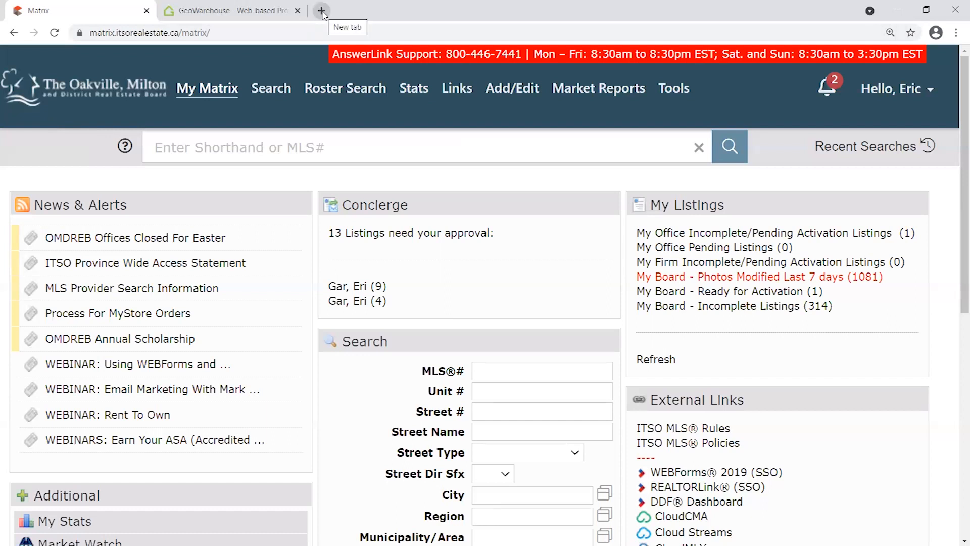
pyautogui.click(297, 10)
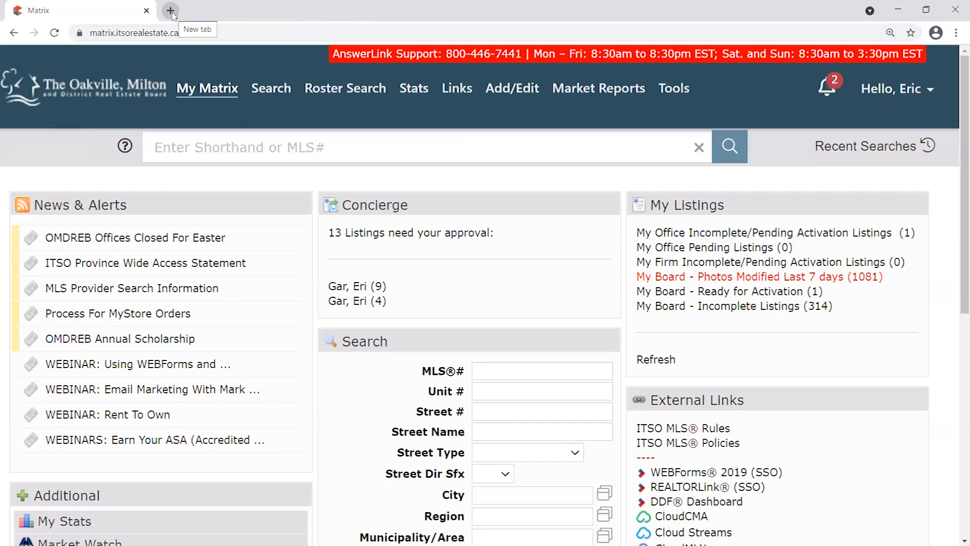
pyautogui.click(170, 11)
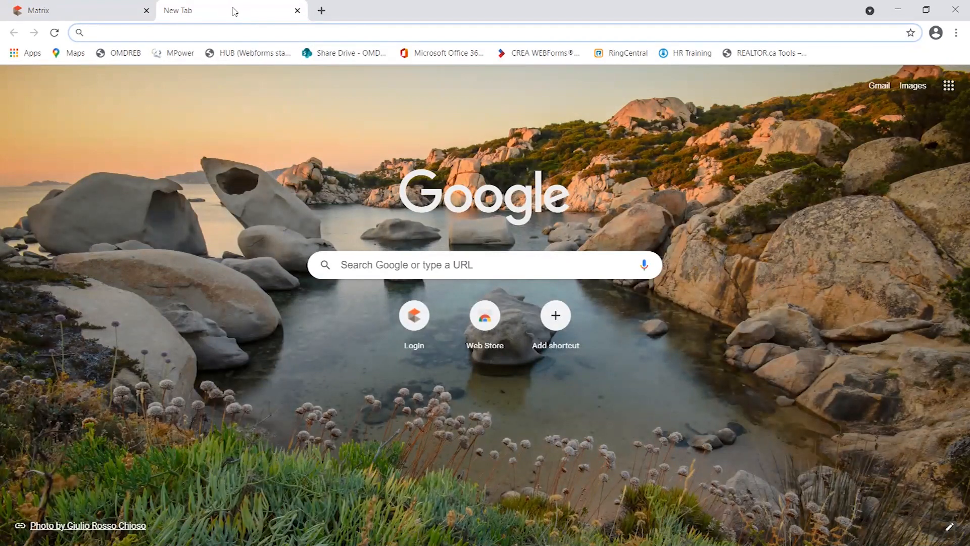
pyautogui.click(297, 10)
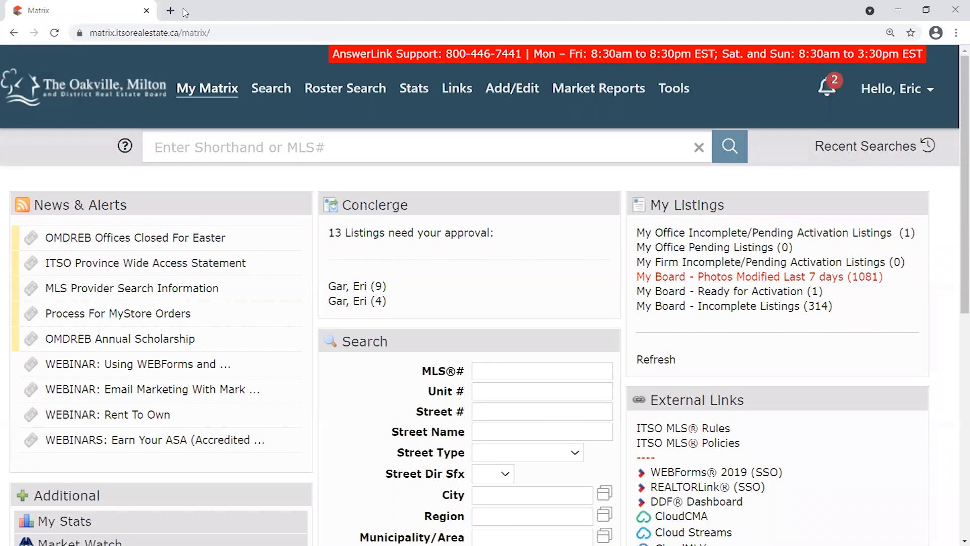
pyautogui.scroll(-5, 858, 303)
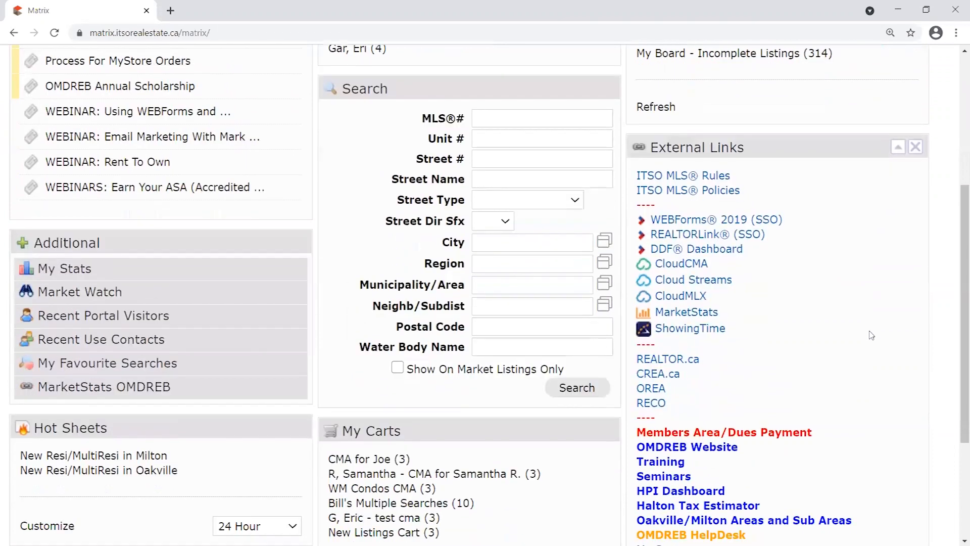
pyautogui.scroll(-1, 871, 335)
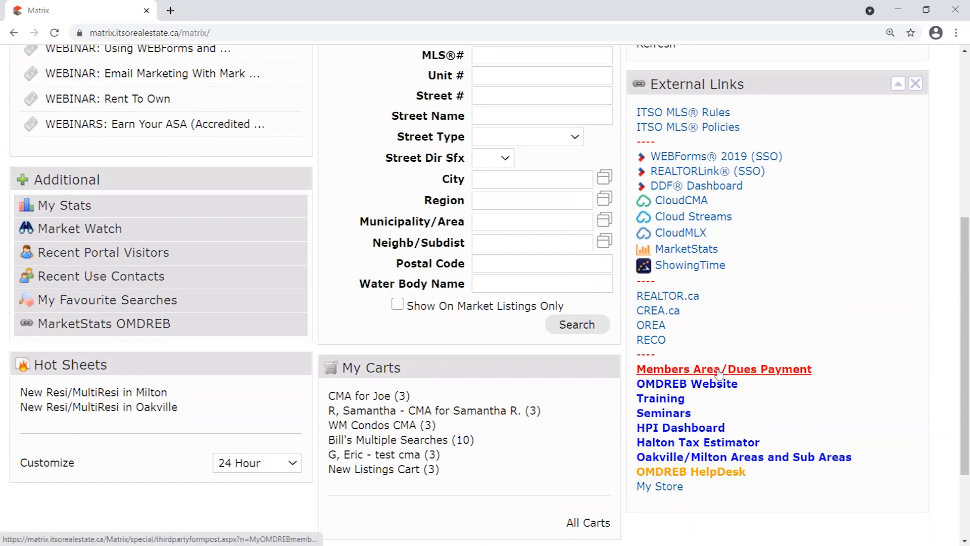
pyautogui.scroll(4, 721, 374)
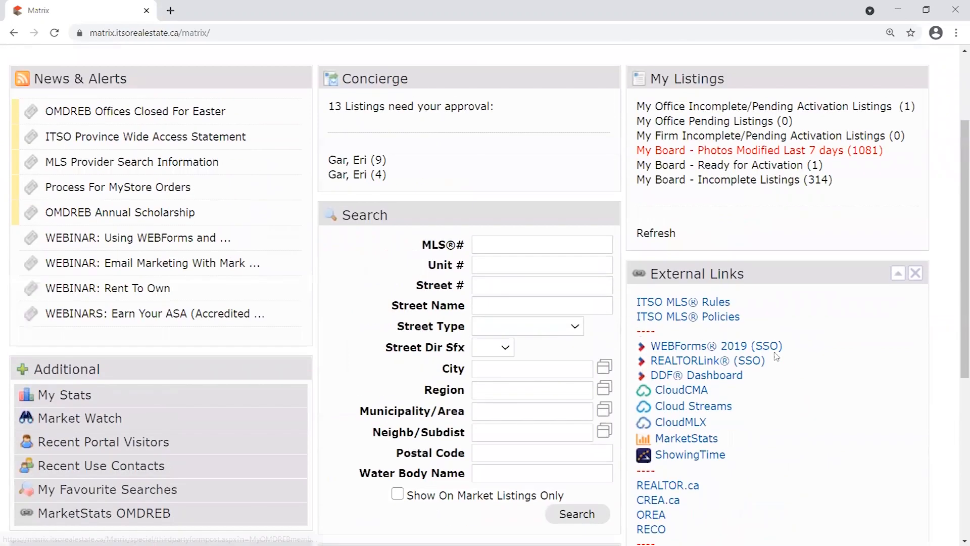
pyautogui.scroll(1, 717, 313)
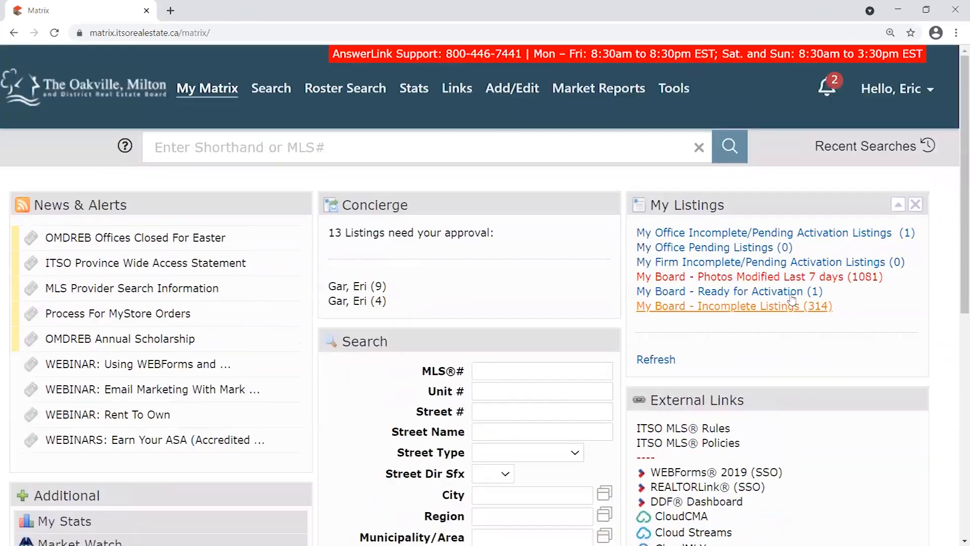
pyautogui.scroll(-5, 631, 338)
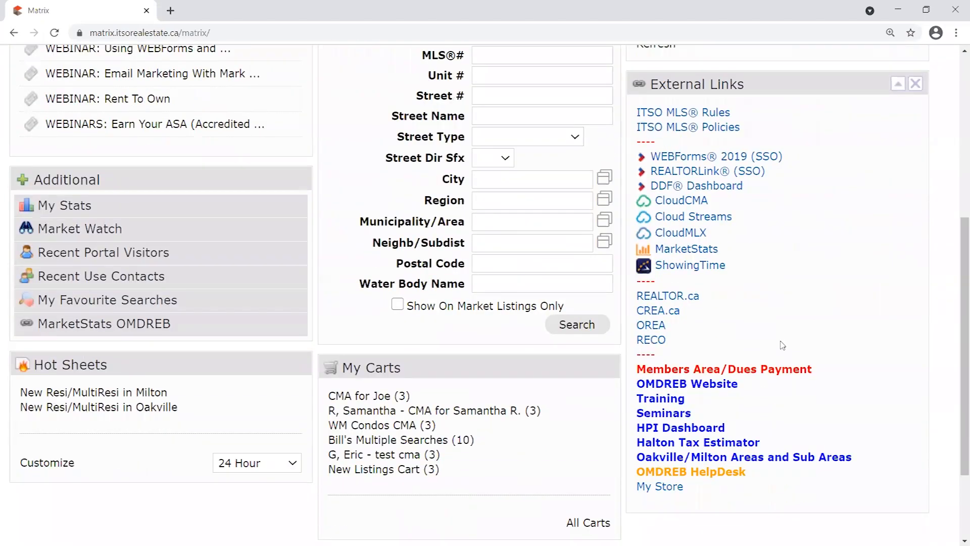
# Enter the OMDREB Members Area, zoom in, and open VIDEO TRAINING BANK from the sidebar.
pyautogui.click(707, 373)
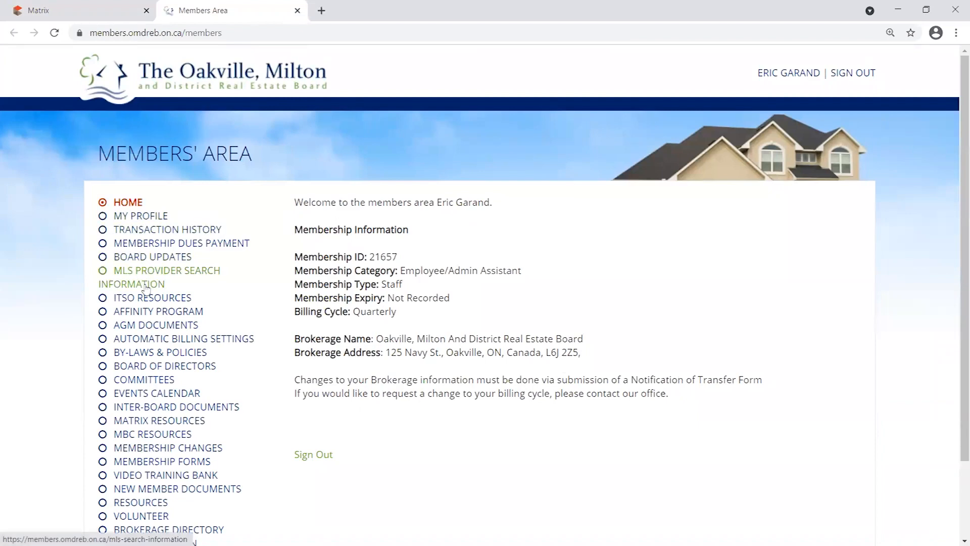
pyautogui.hotkey('ctrl', '+')
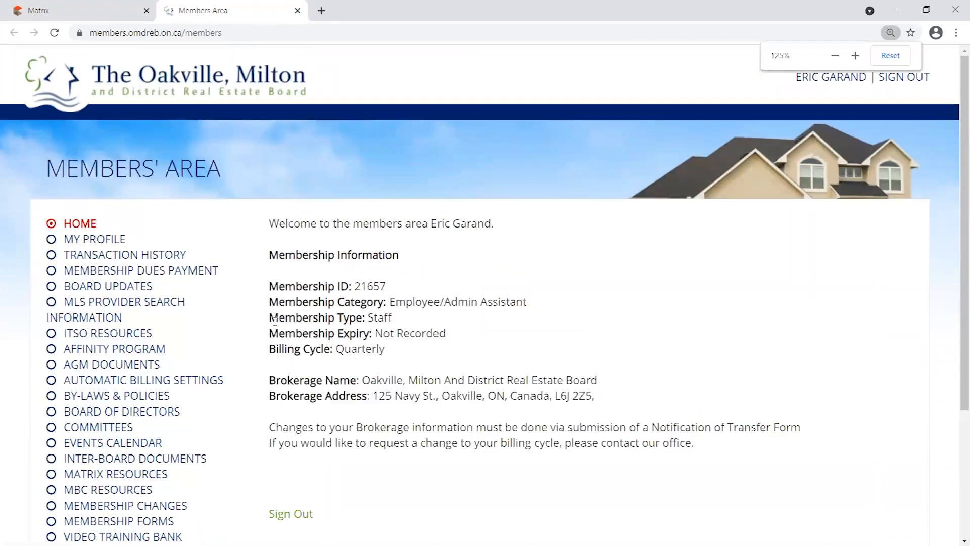
pyautogui.scroll(-1, 247, 283)
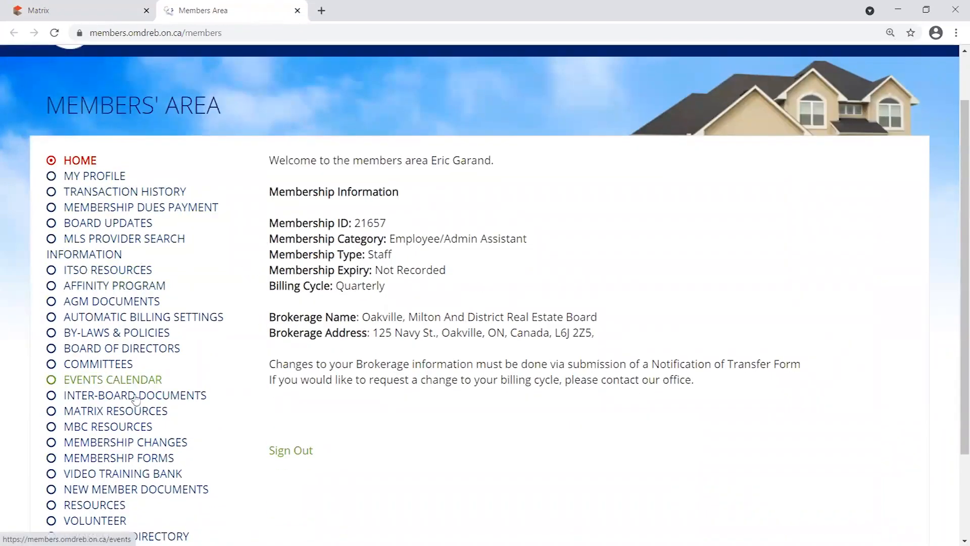
pyautogui.scroll(-2, 312, 299)
pyautogui.scroll(1, 311, 300)
pyautogui.scroll(-1, 311, 301)
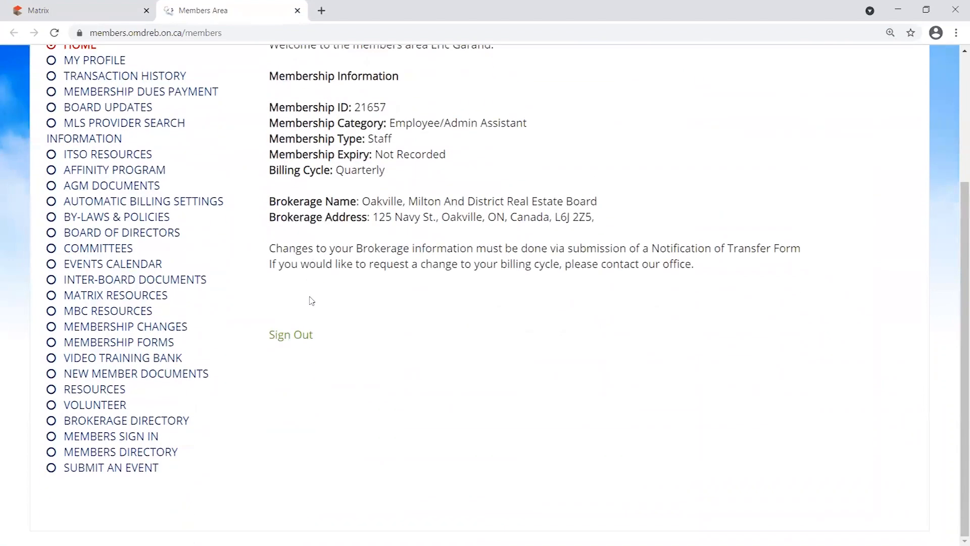
pyautogui.moveTo(204, 360); pyautogui.dragTo(63, 360)
pyautogui.click(176, 357)
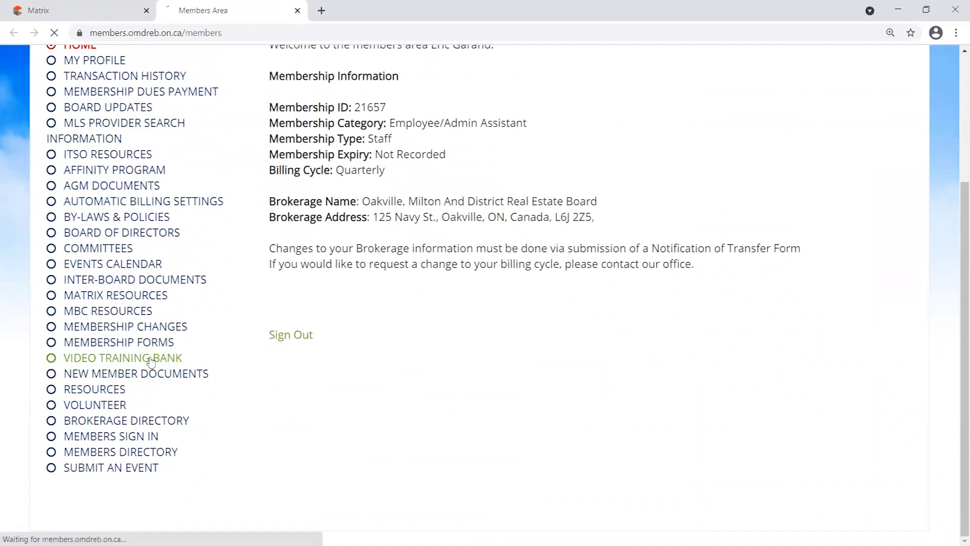
# Highlight the OMDREB Training Webinars heading and the Intermediate ITSORealEstate.ca Features webinar.
pyautogui.moveTo(957, 99); pyautogui.dragTo(956, 192)
pyautogui.scroll(-5, 956, 192)
pyautogui.scroll(10, 956, 124)
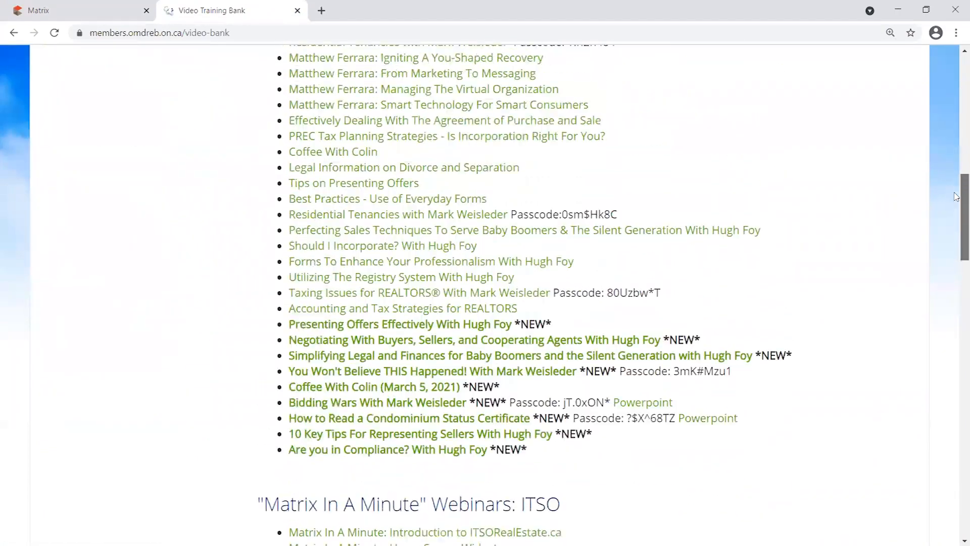
pyautogui.moveTo(956, 124); pyautogui.dragTo(956, 87)
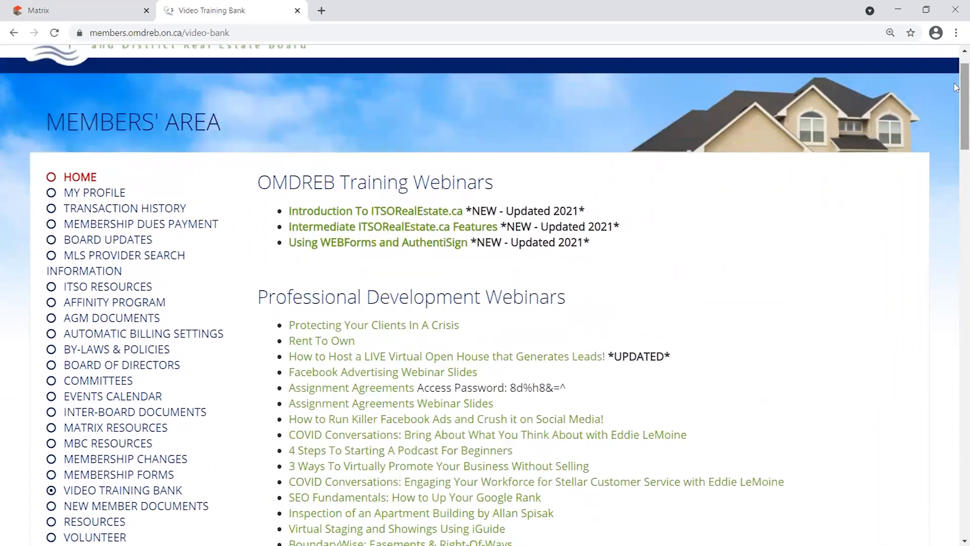
pyautogui.moveTo(257, 185); pyautogui.dragTo(514, 167)
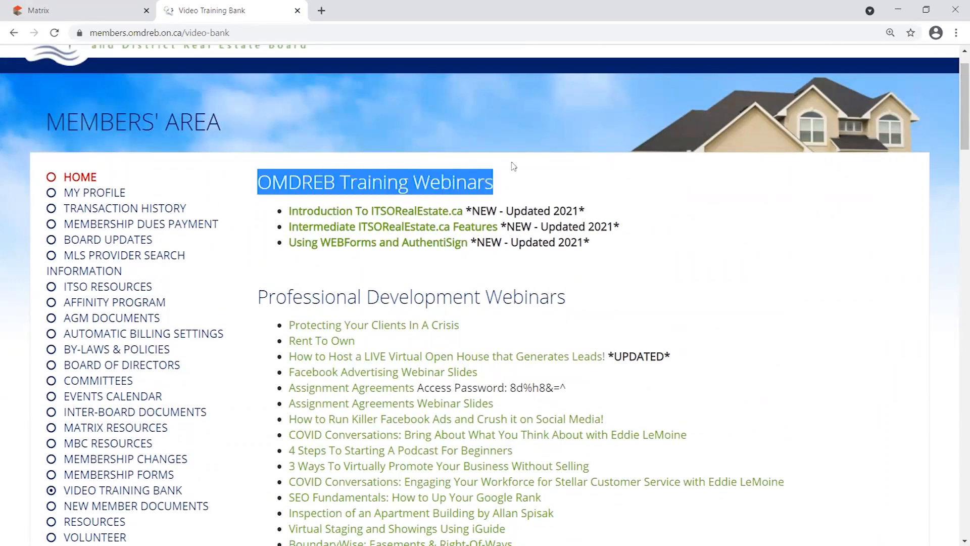
pyautogui.moveTo(499, 227); pyautogui.dragTo(286, 227)
pyautogui.click(515, 228)
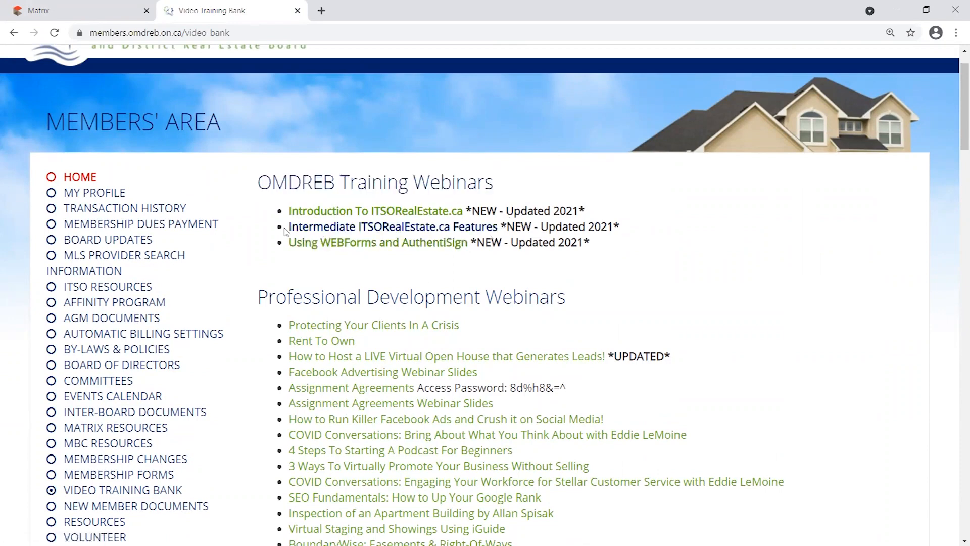
# Play the Intermediate ITSORealEstate.ca Features webinar in theater view, paused at 58:59.
pyautogui.click(429, 230)
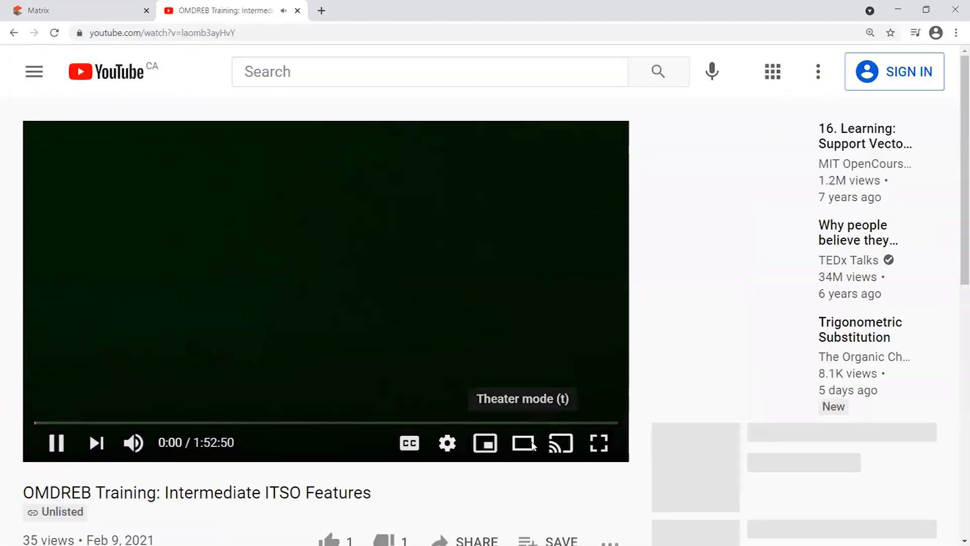
pyautogui.click(521, 441)
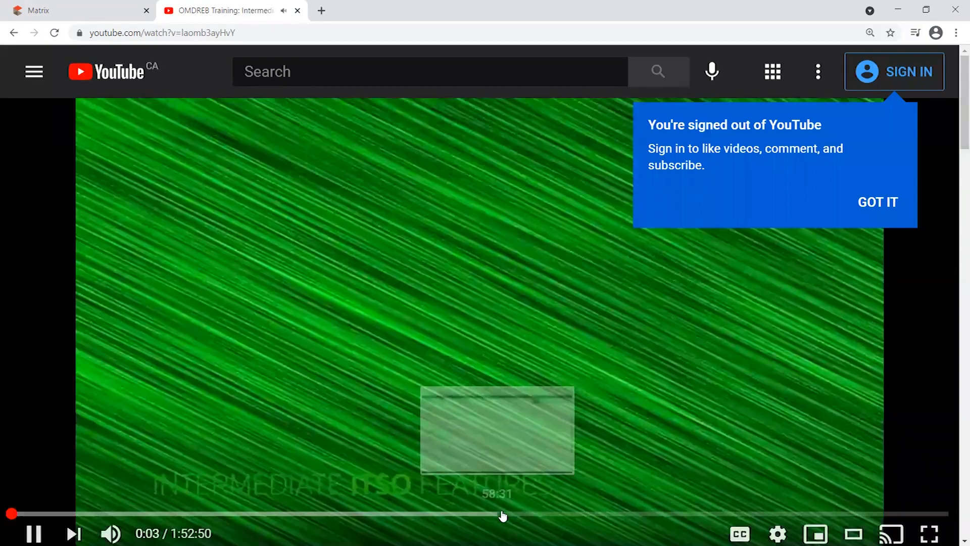
pyautogui.click(501, 514)
pyautogui.click(37, 527)
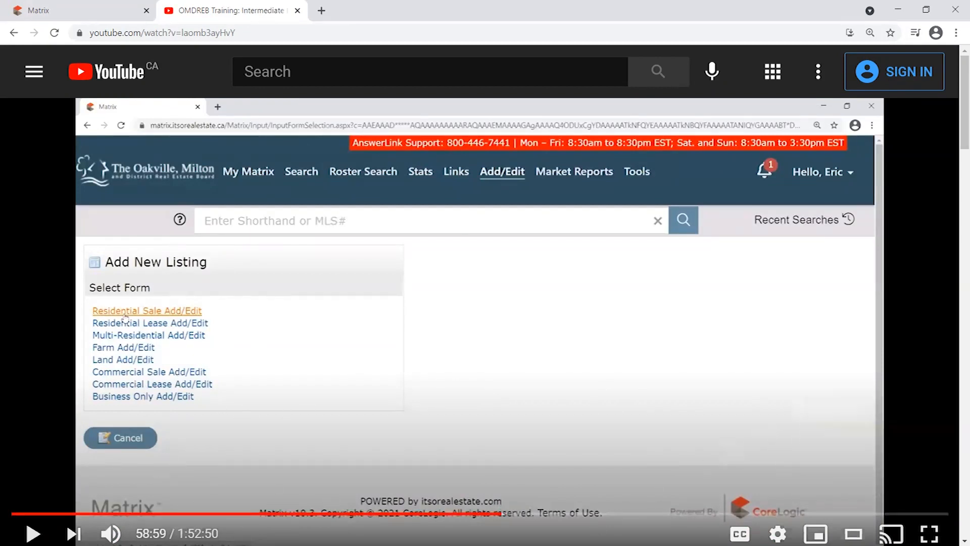
# View the video full screen briefly, then close the YouTube tab.
pyautogui.click(929, 533)
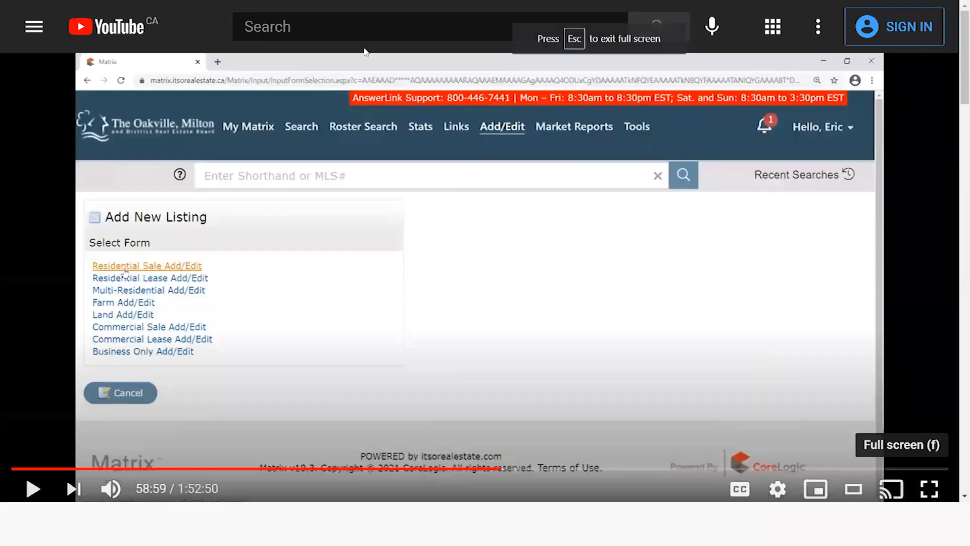
pyautogui.click(922, 520)
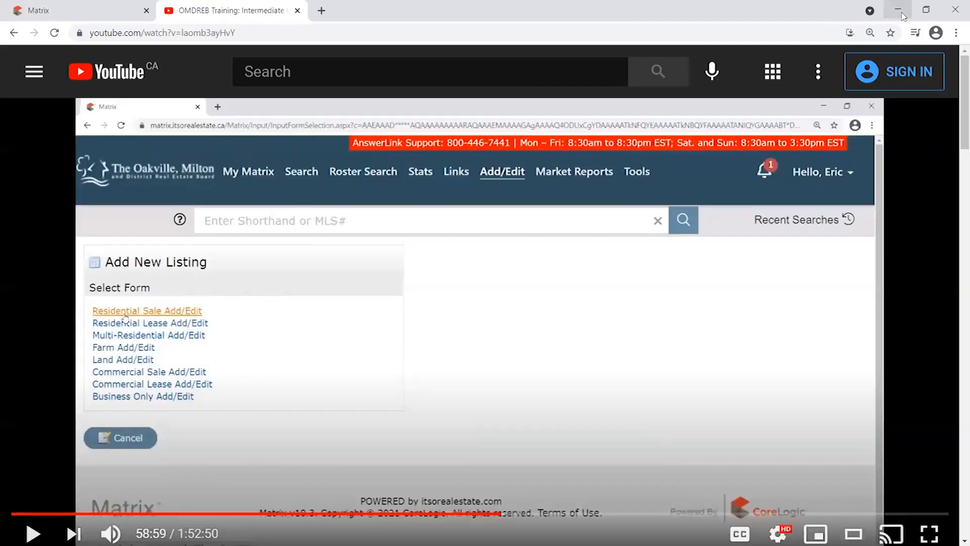
pyautogui.click(298, 11)
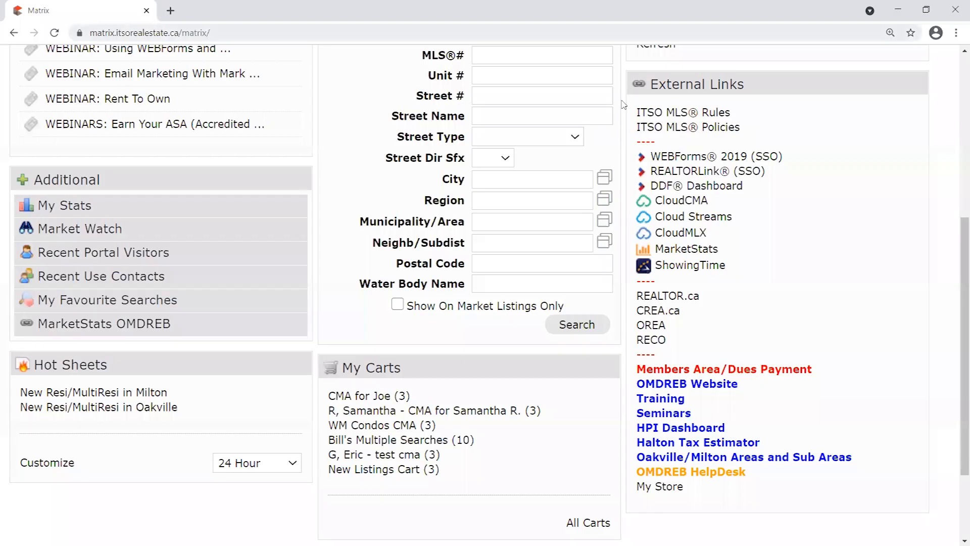